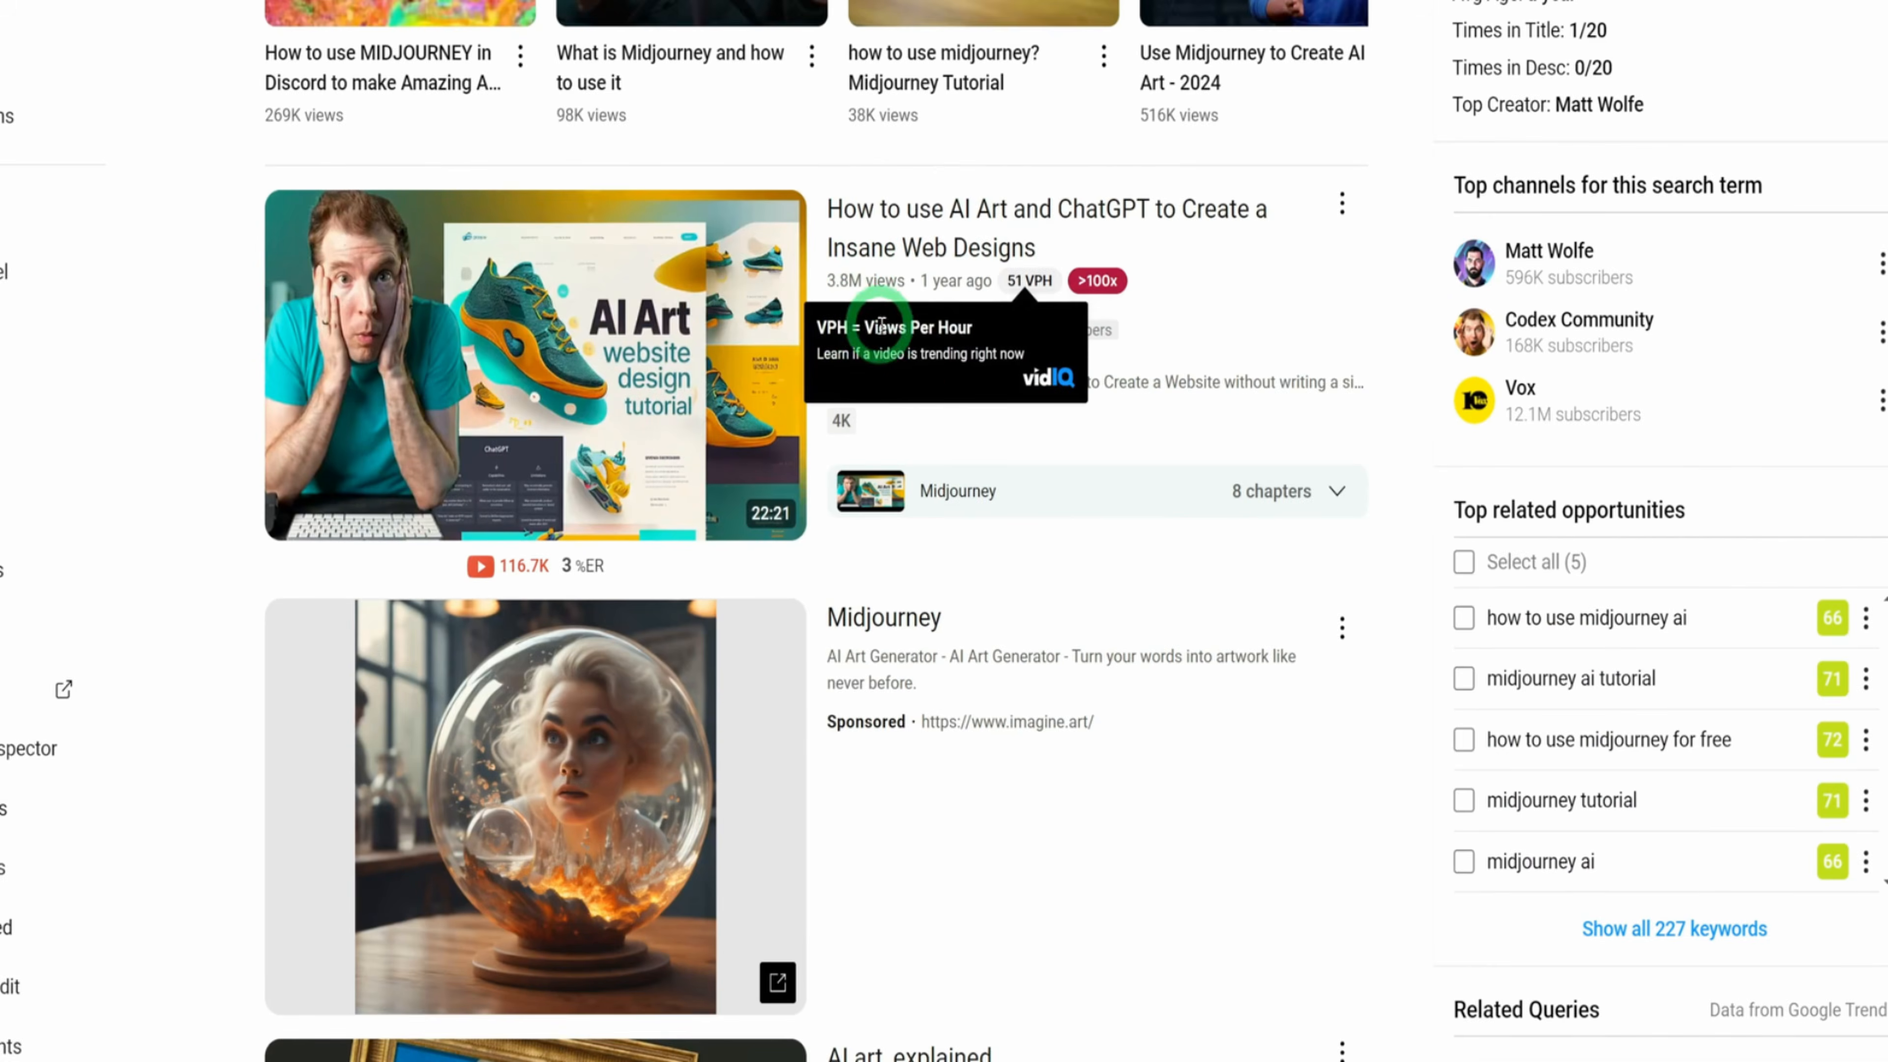
Browse the video results for "how to use midjourney", examining each video's views, views per hour and channel subscribers
scroll(1099, 684, "down", 7)
scroll(876, 497, "down", 15)
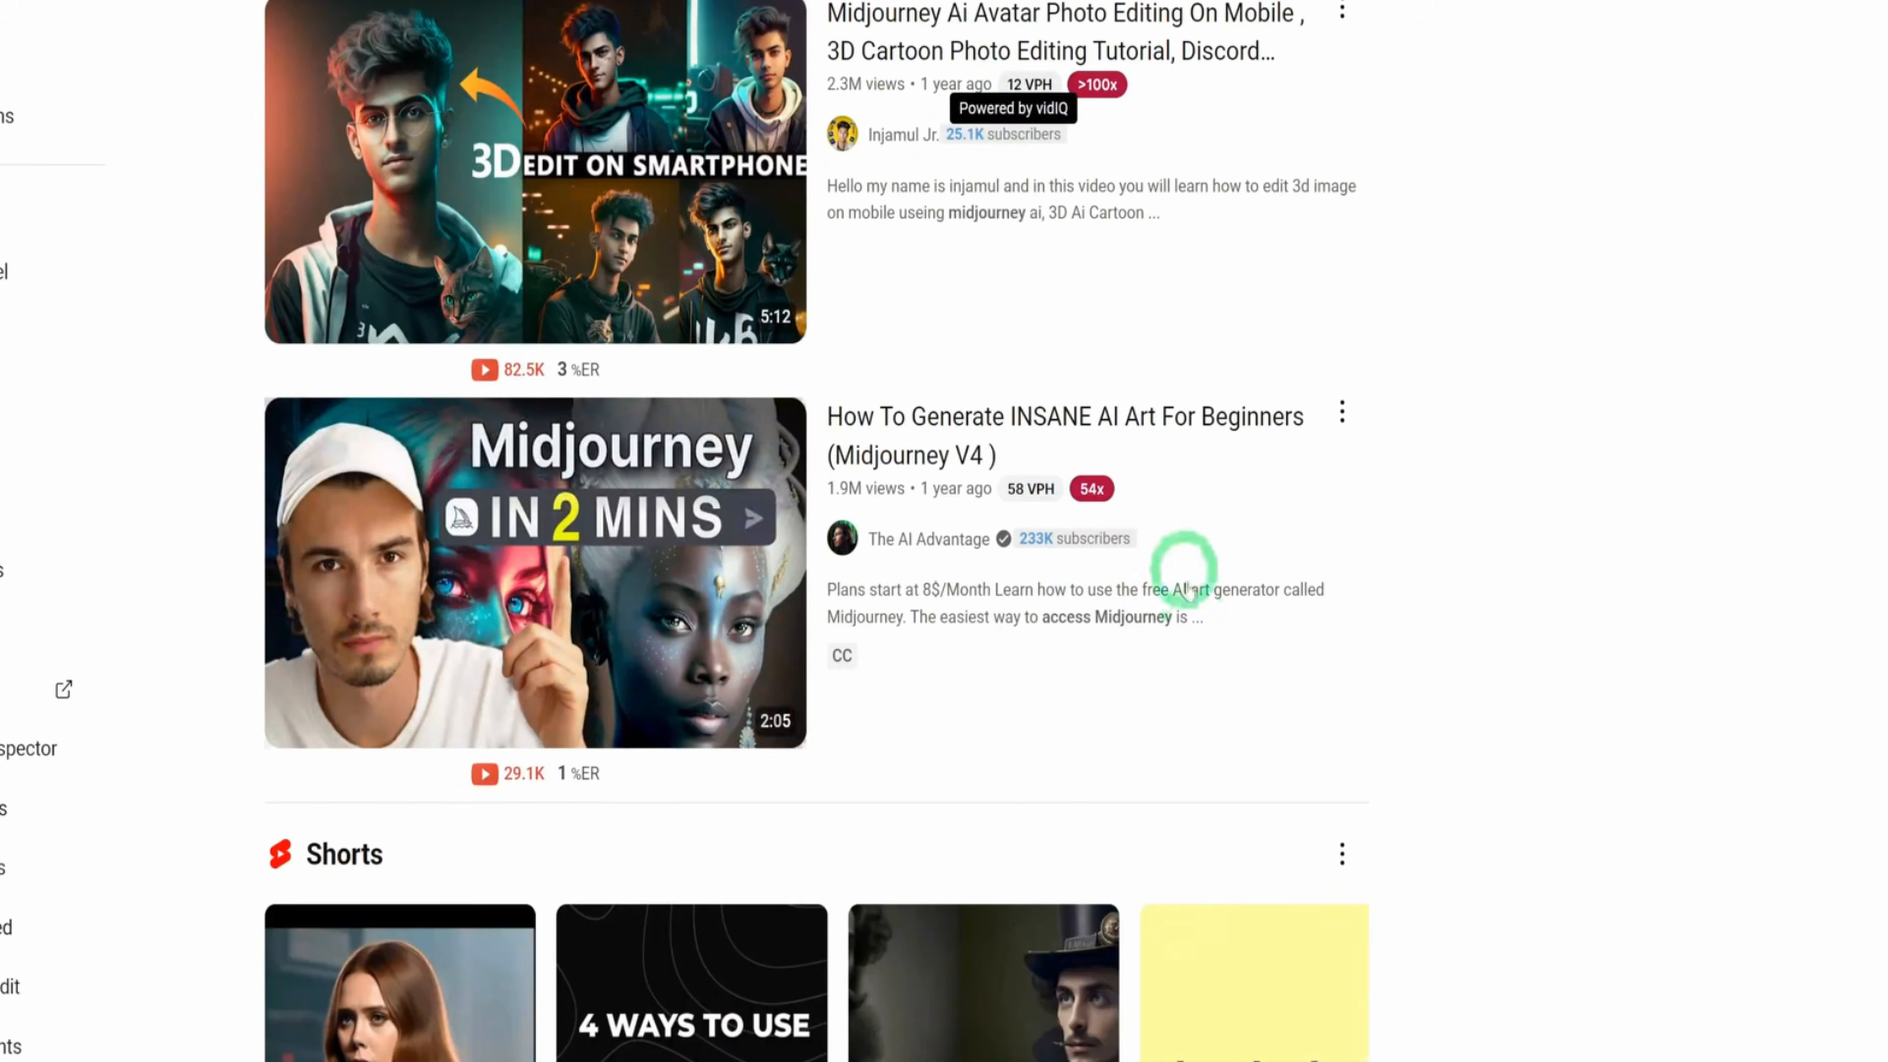
scroll(1201, 696, "down", 14)
scroll(1201, 696, "down", 7)
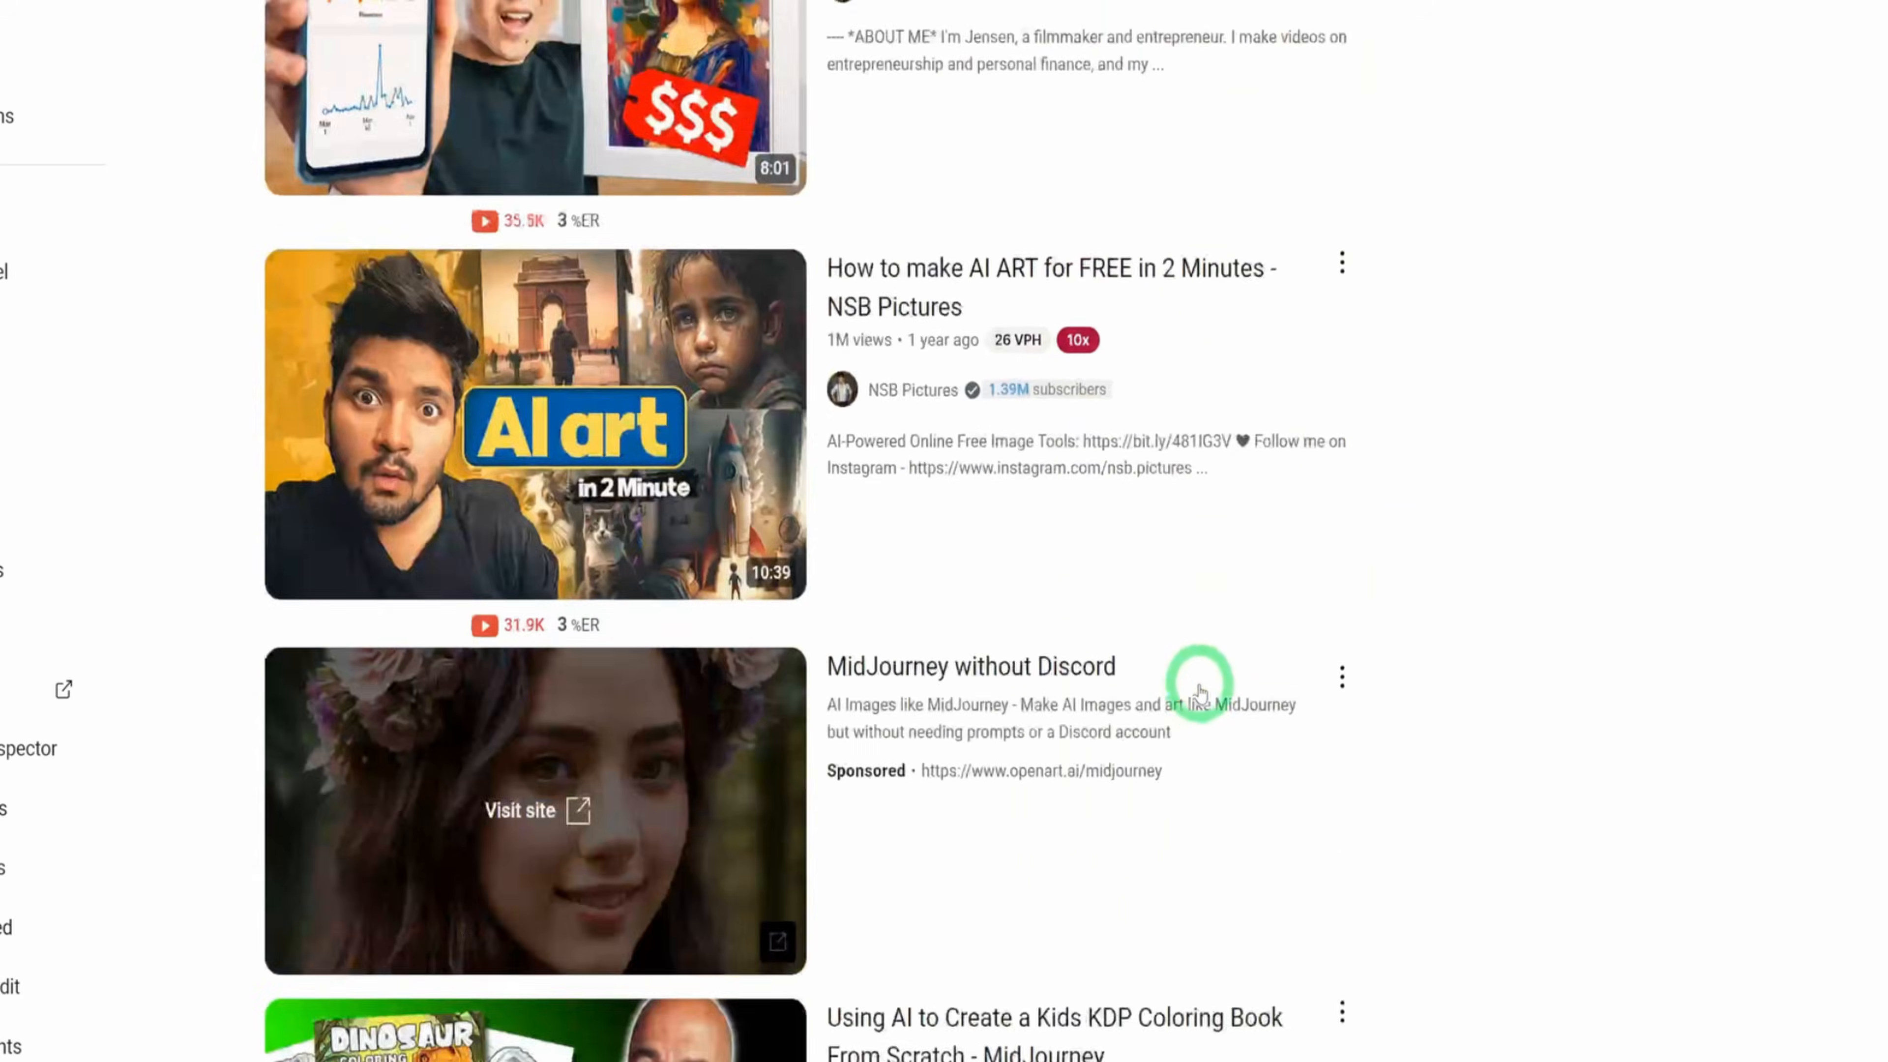
scroll(1198, 681, "down", 12)
scroll(1198, 688, "down", 10)
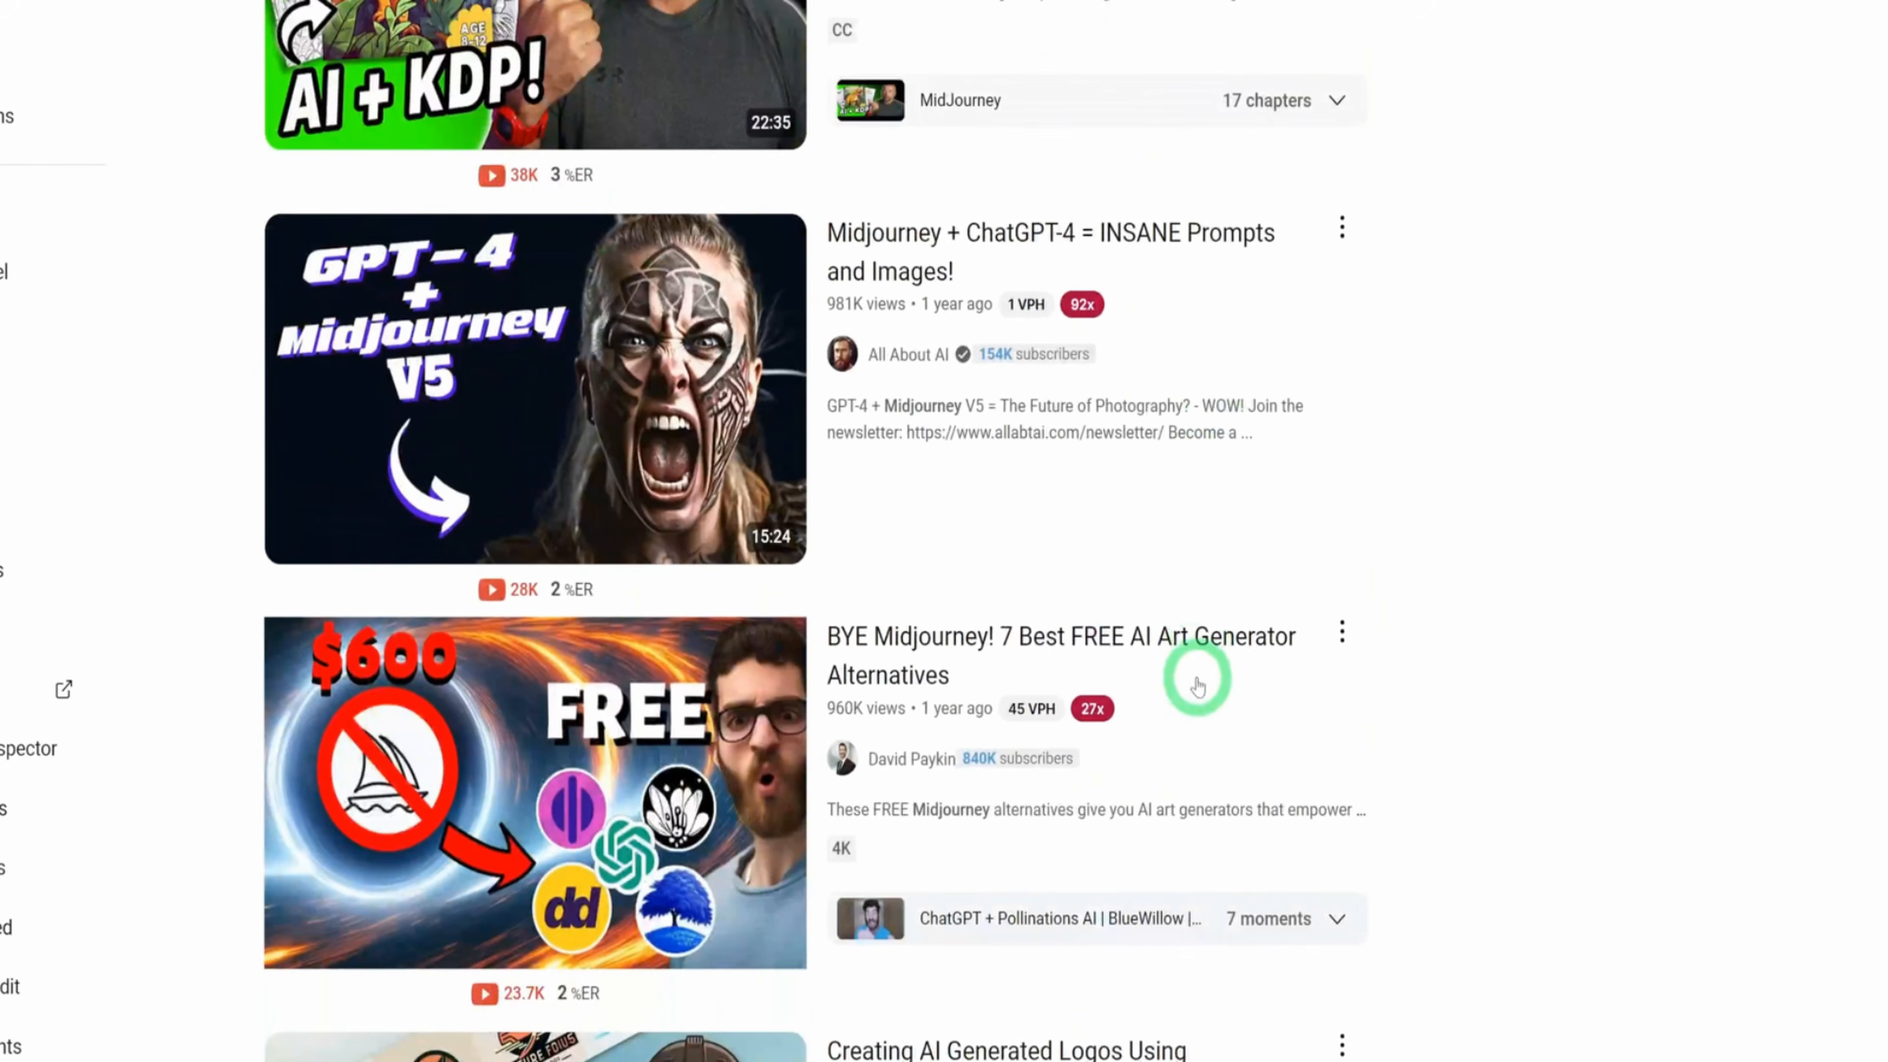
scroll(1198, 691, "down", 17)
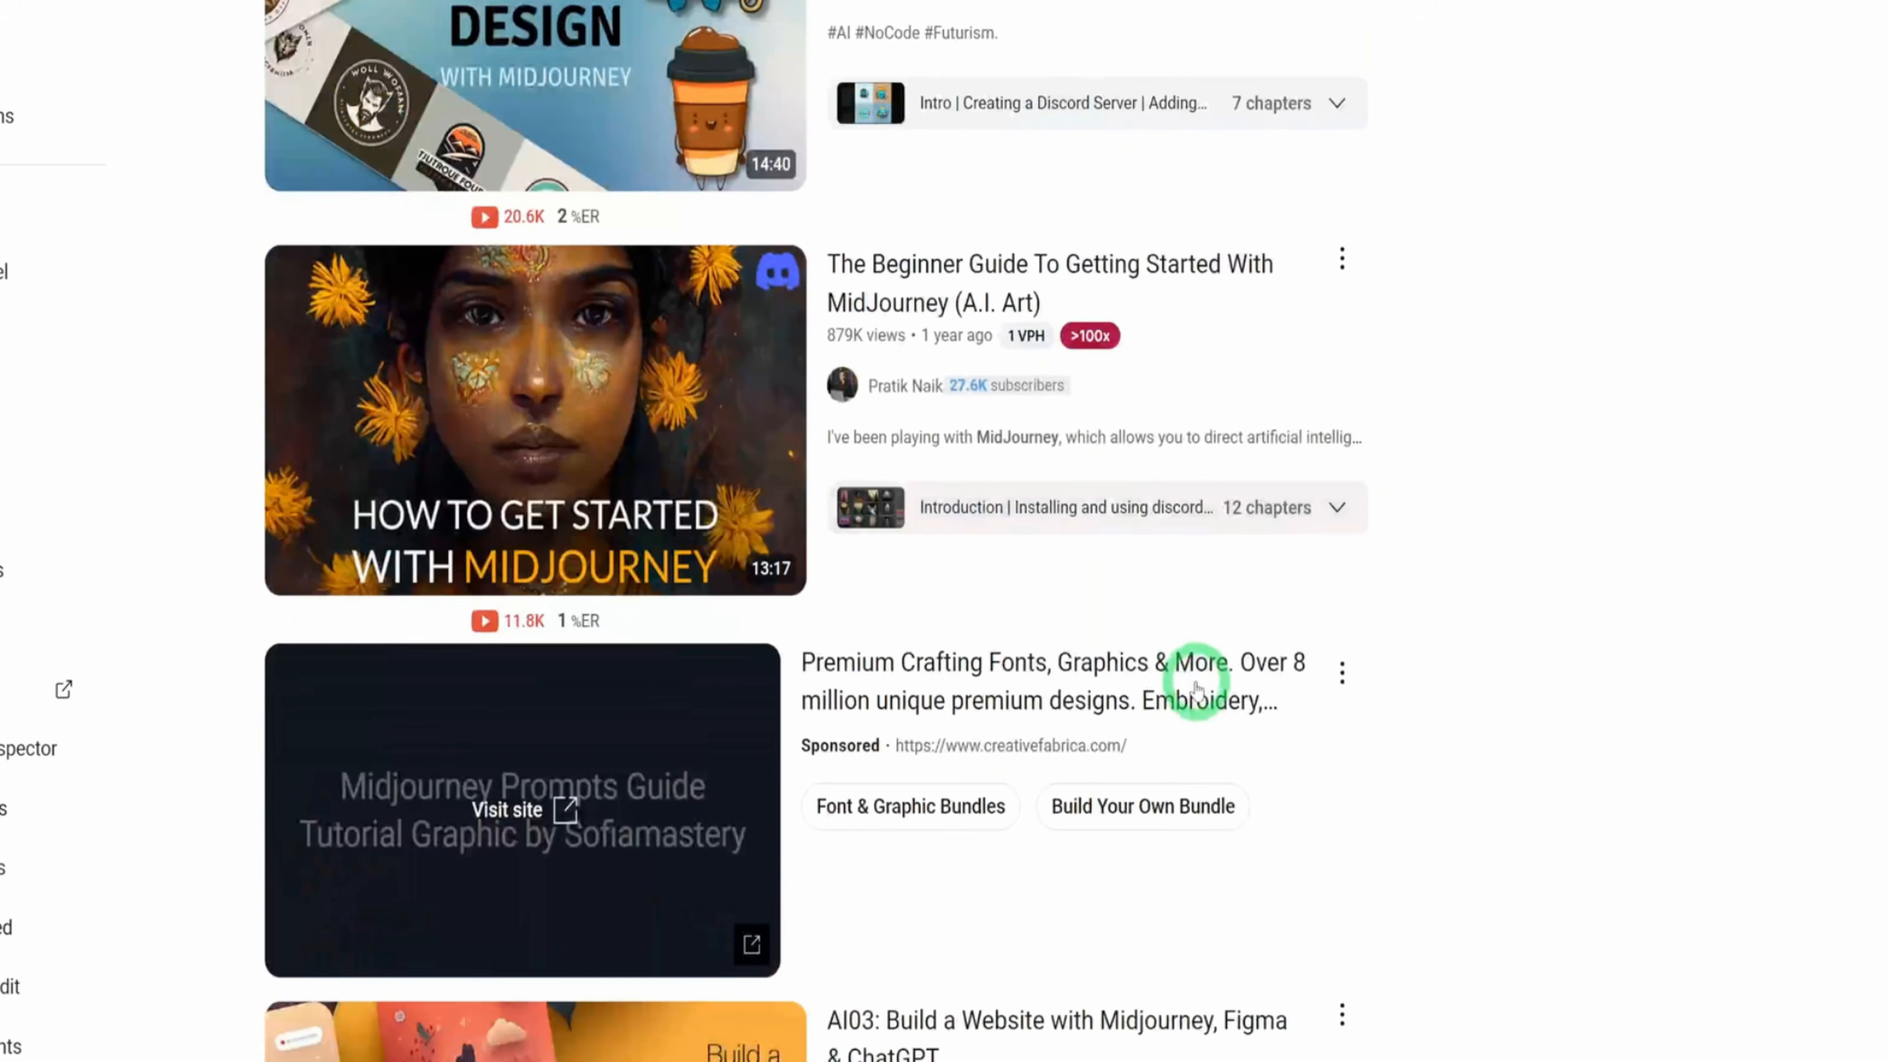
scroll(1201, 702, "down", 5)
scroll(1202, 699, "down", 3)
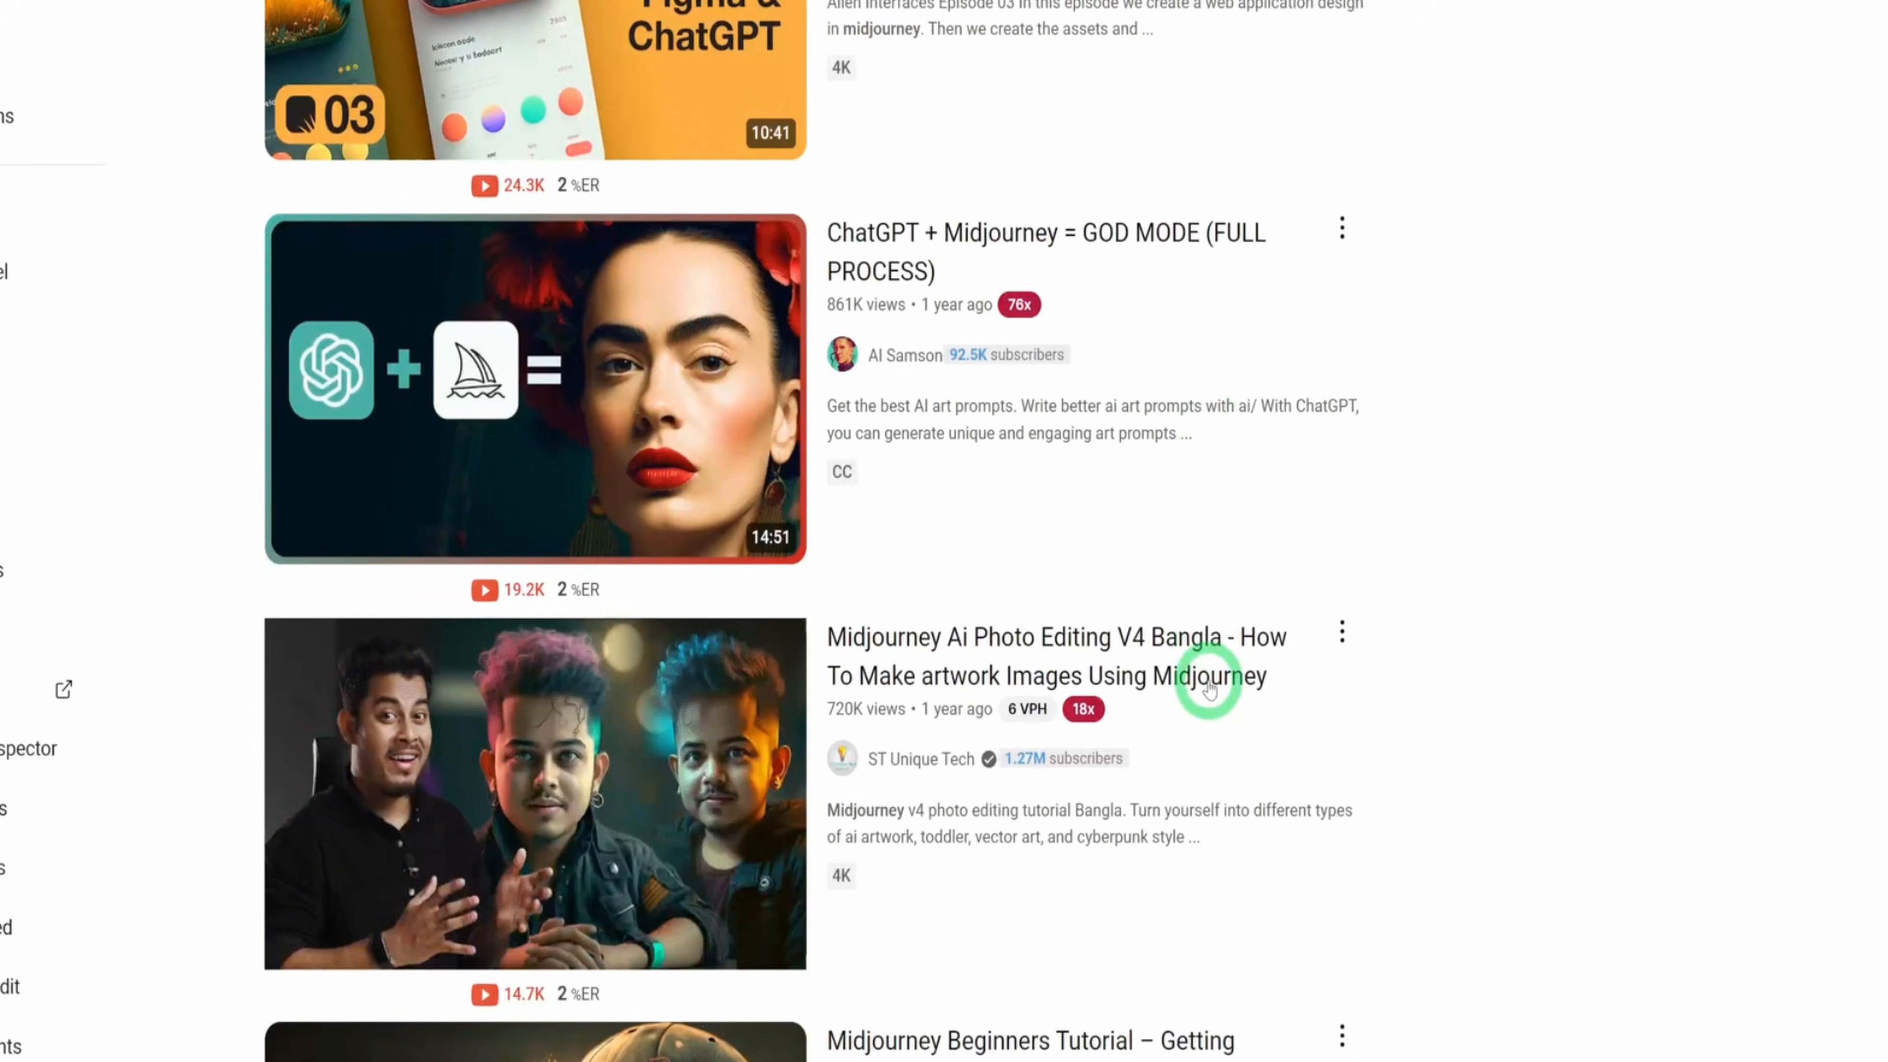
scroll(1210, 679, "down", 6)
scroll(1208, 686, "up", 20)
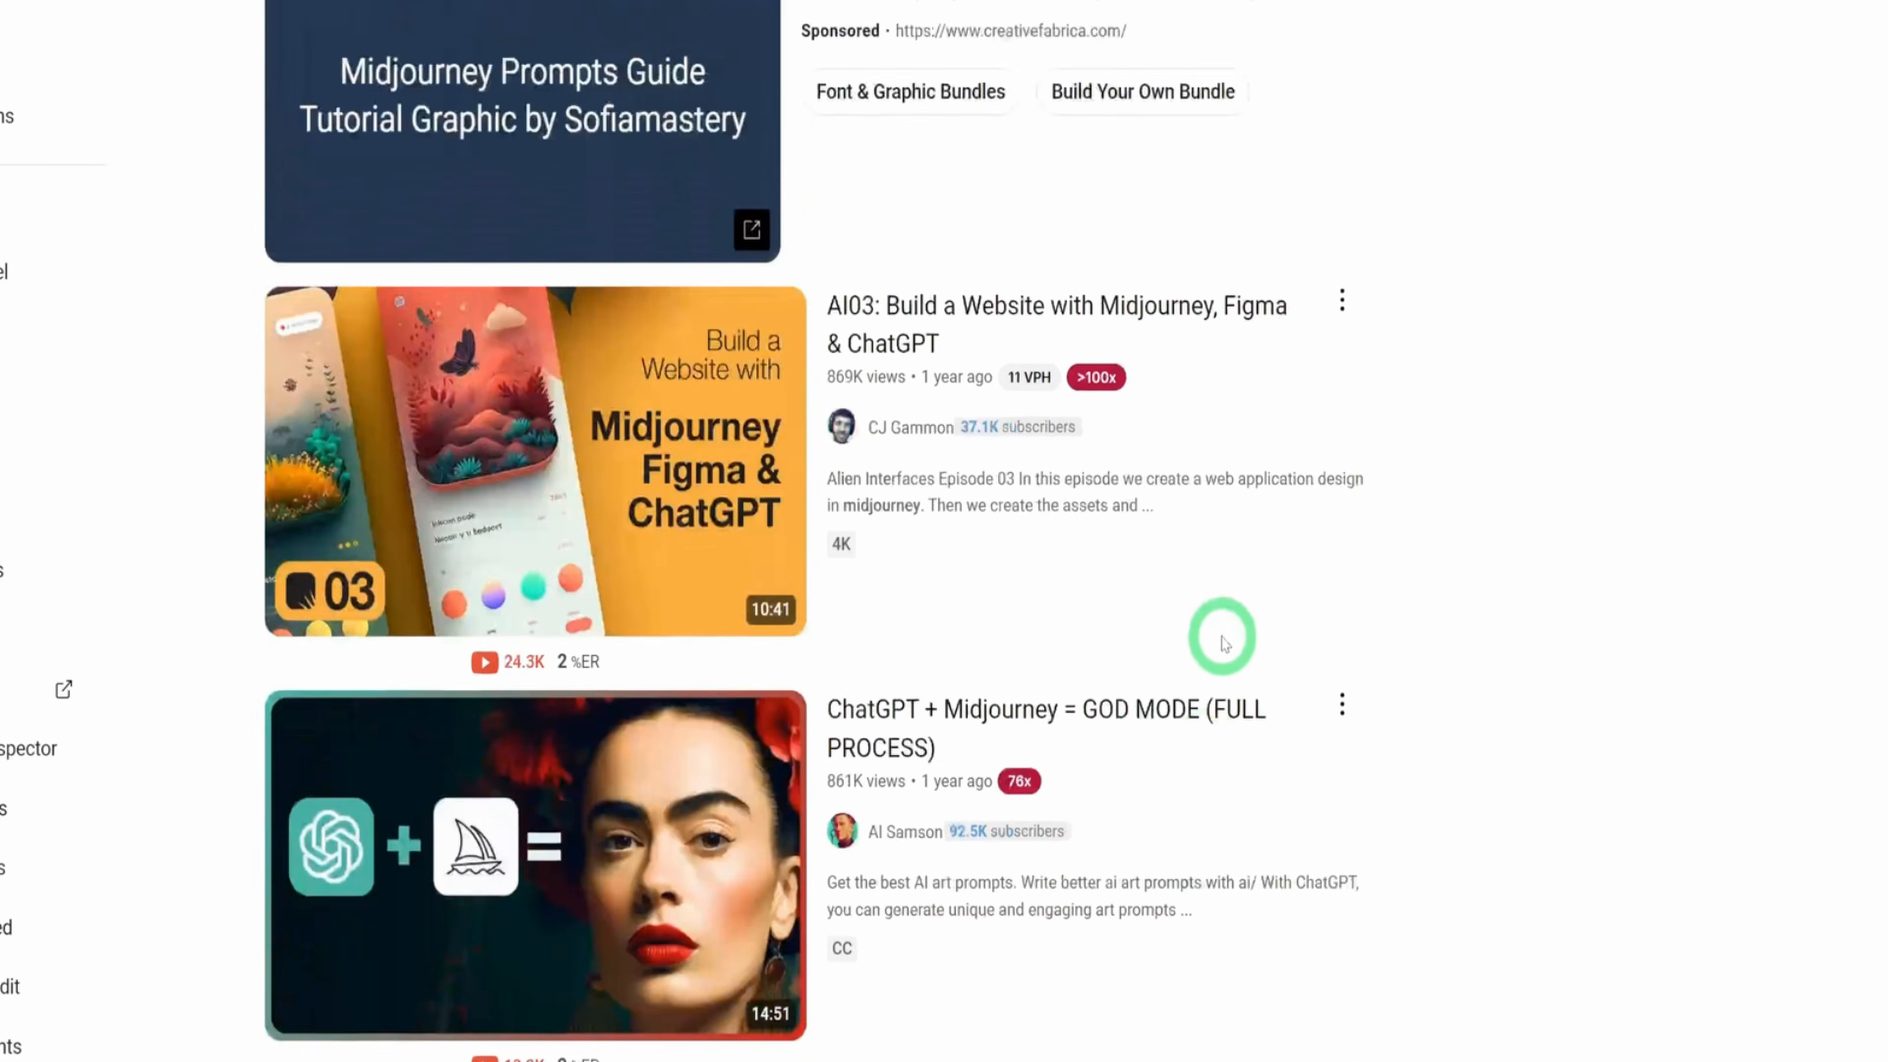
scroll(1263, 622, "up", 5)
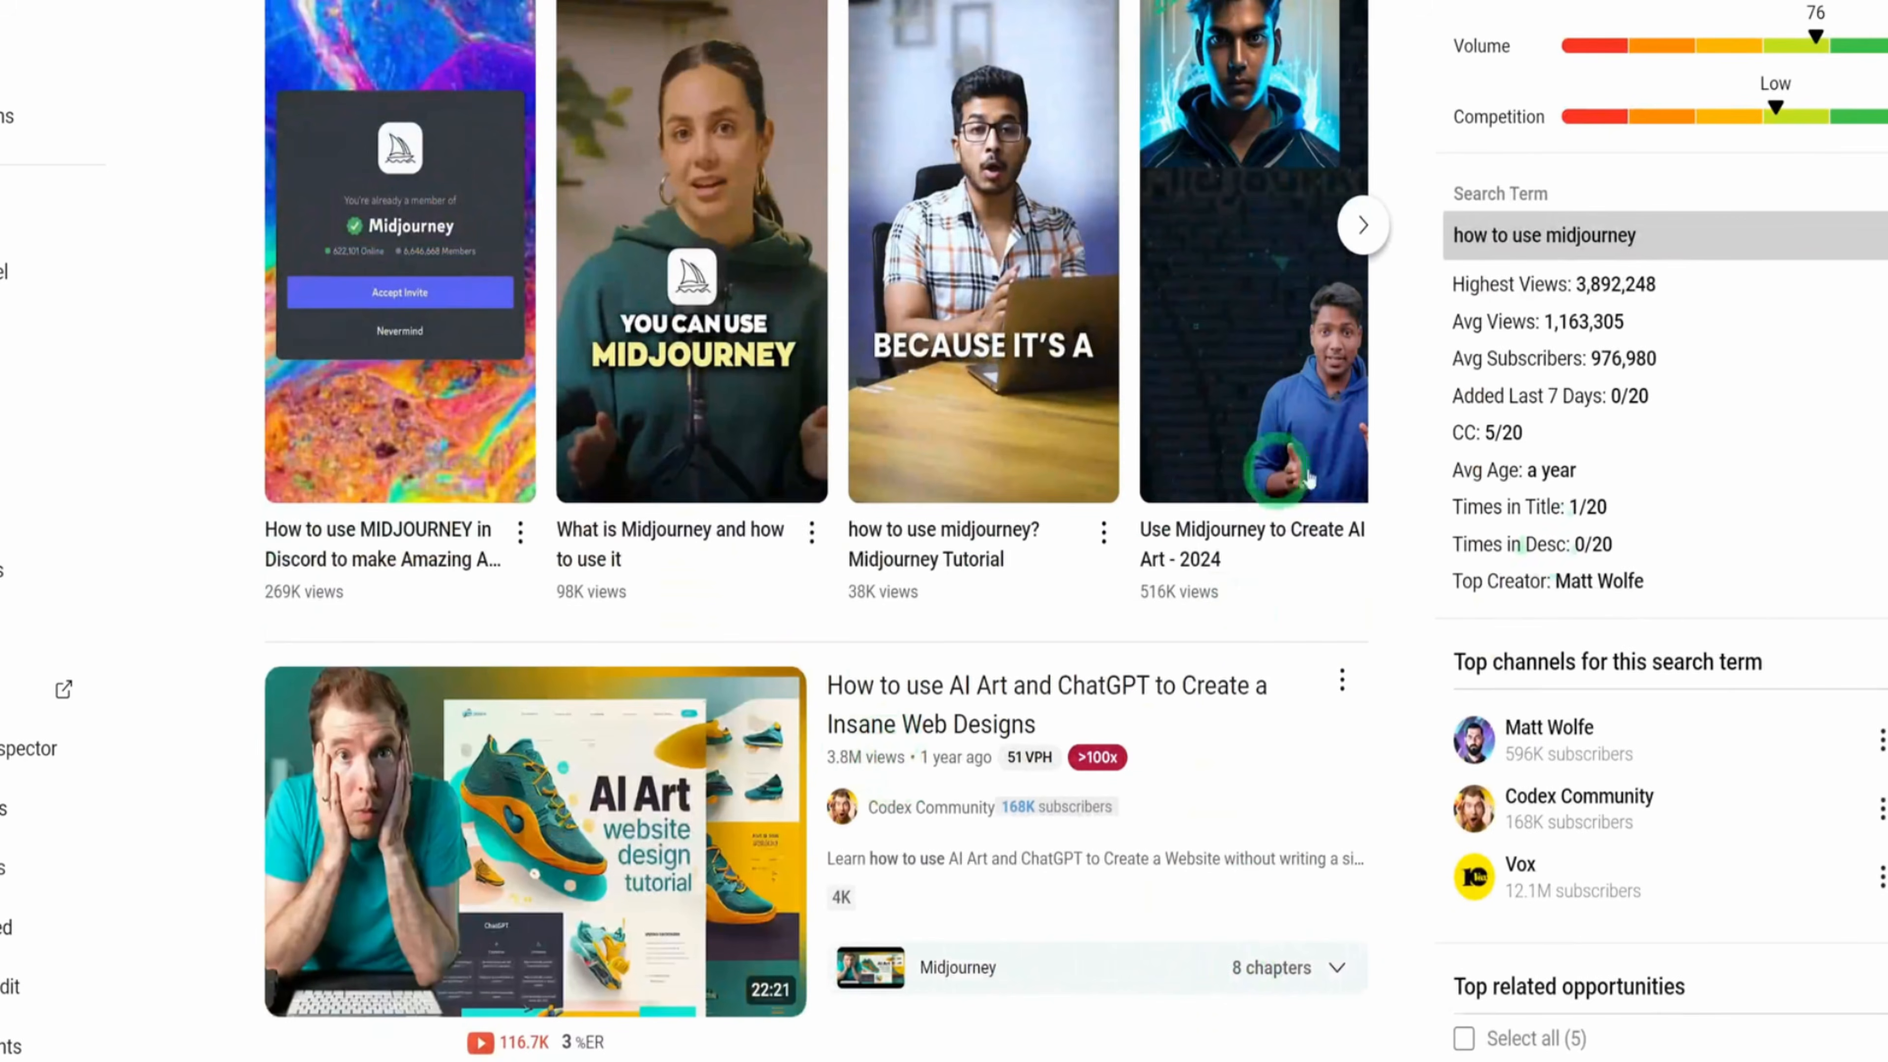
scroll(1190, 790, "down", 20)
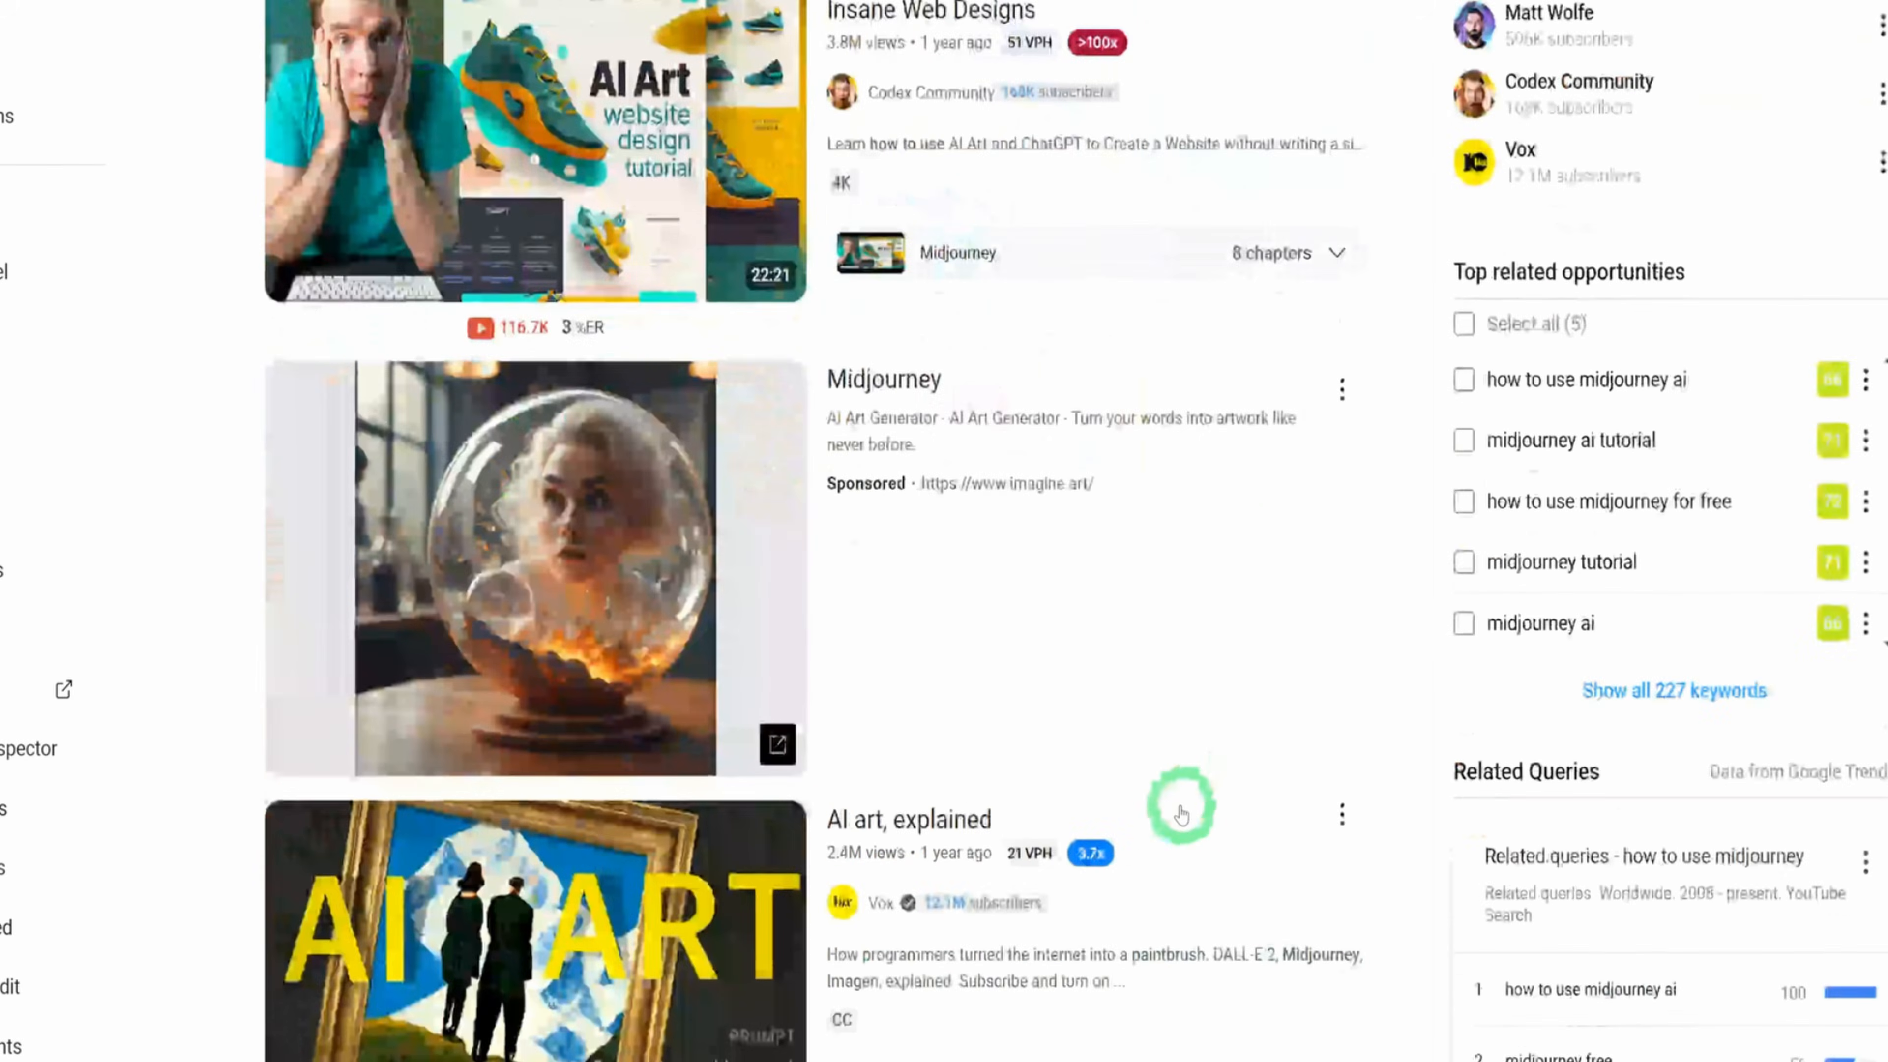
scroll(1182, 814, "down", 5)
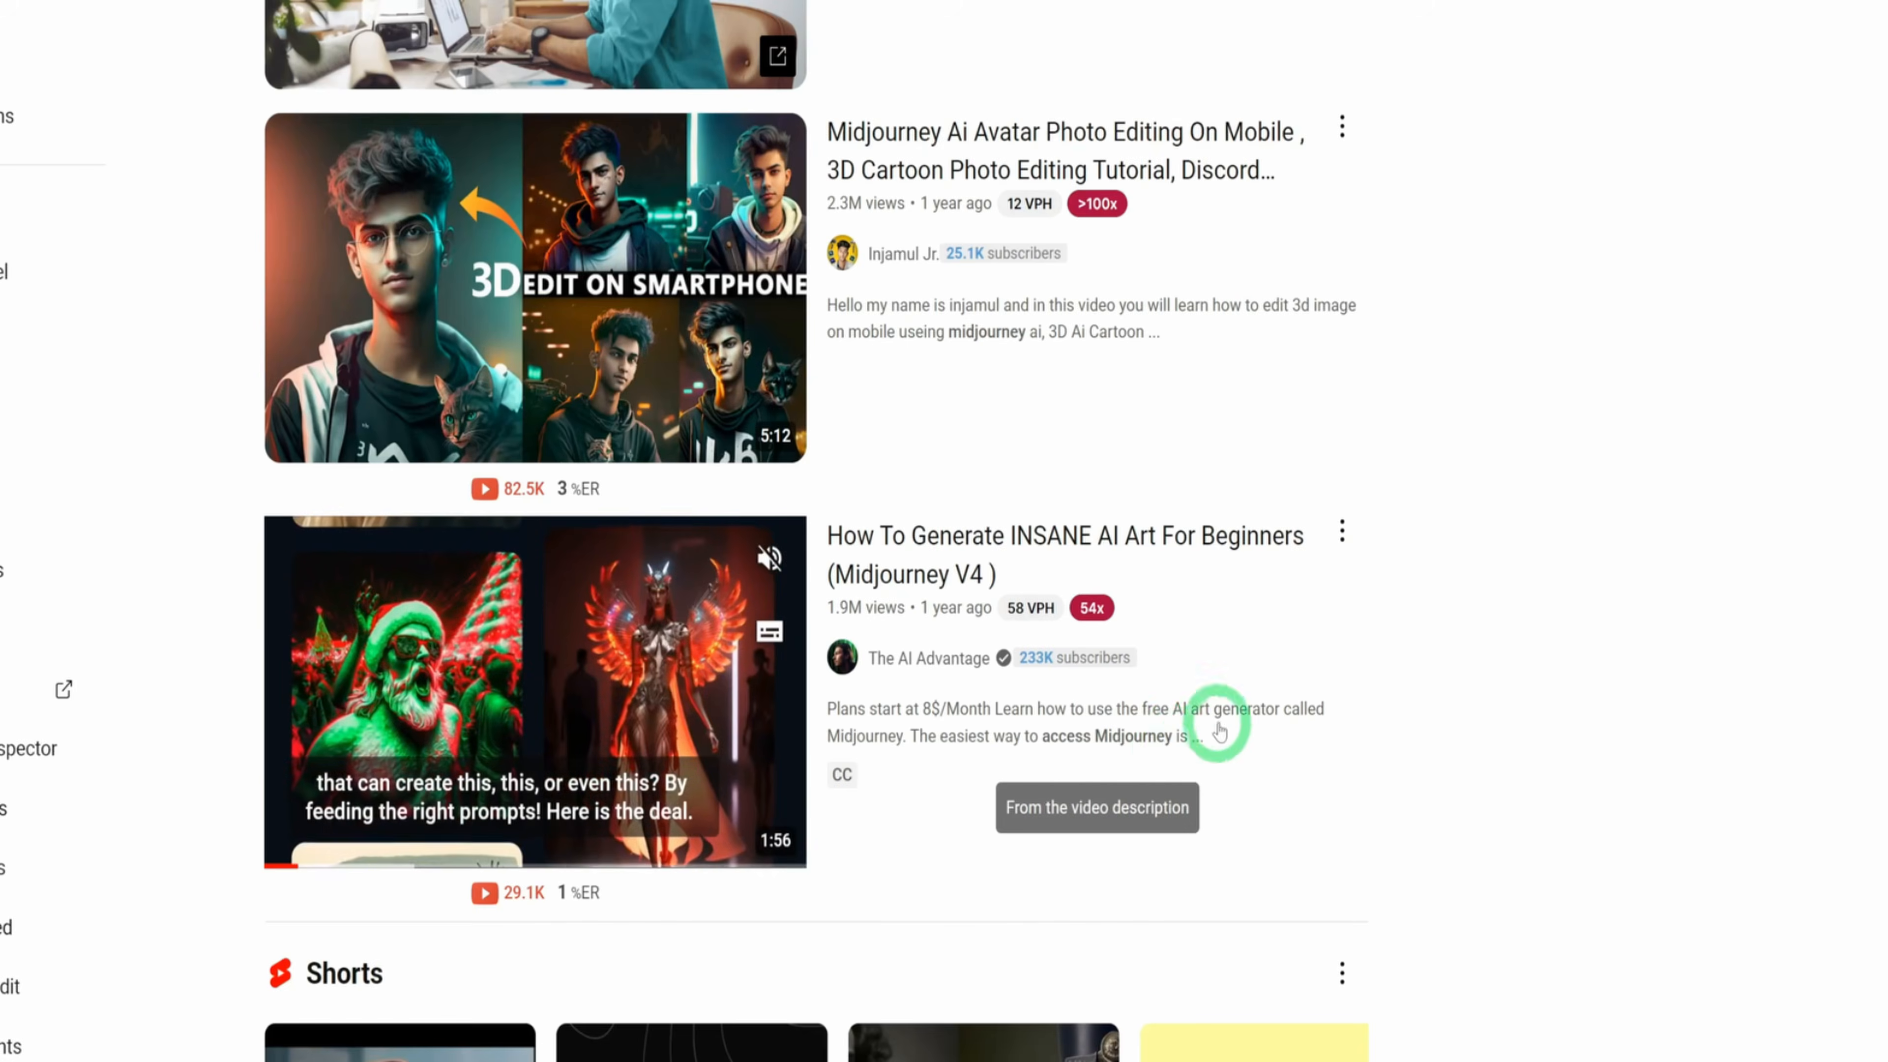
scroll(1218, 720, "down", 6)
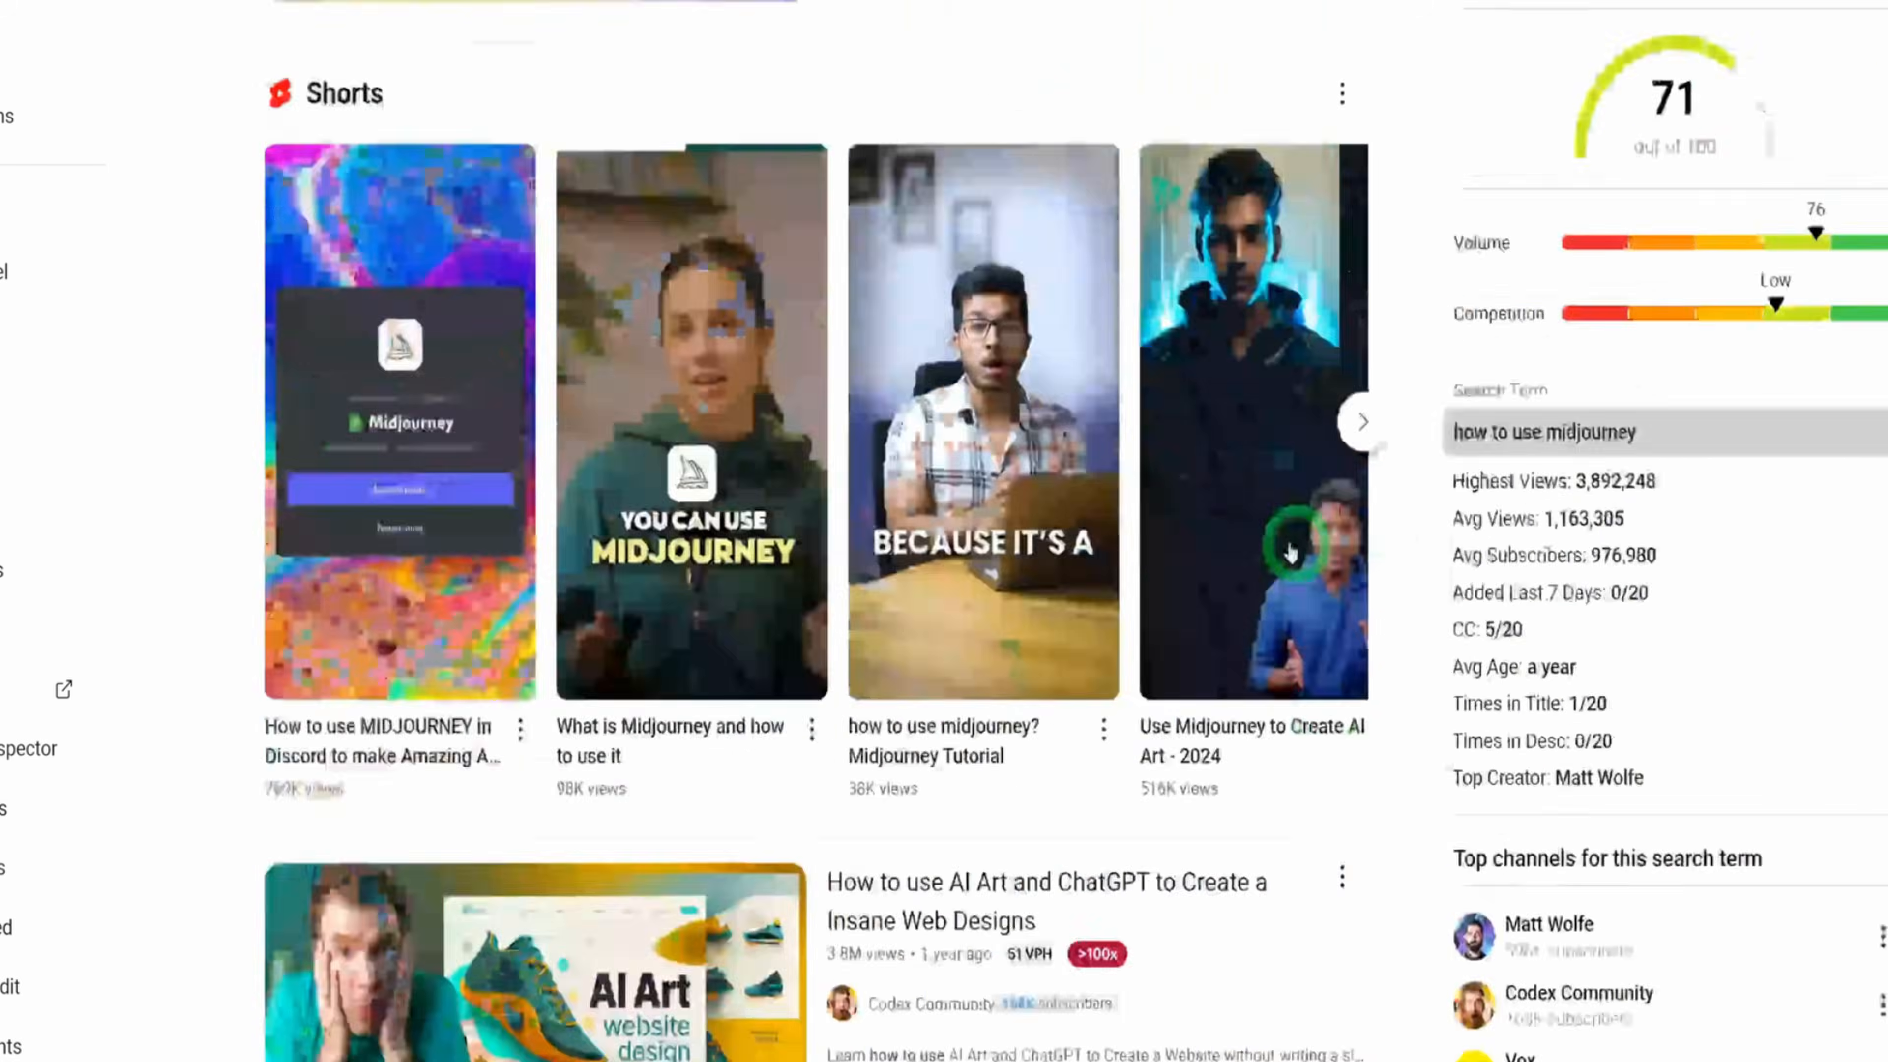
scroll(1412, 421, "up", 5)
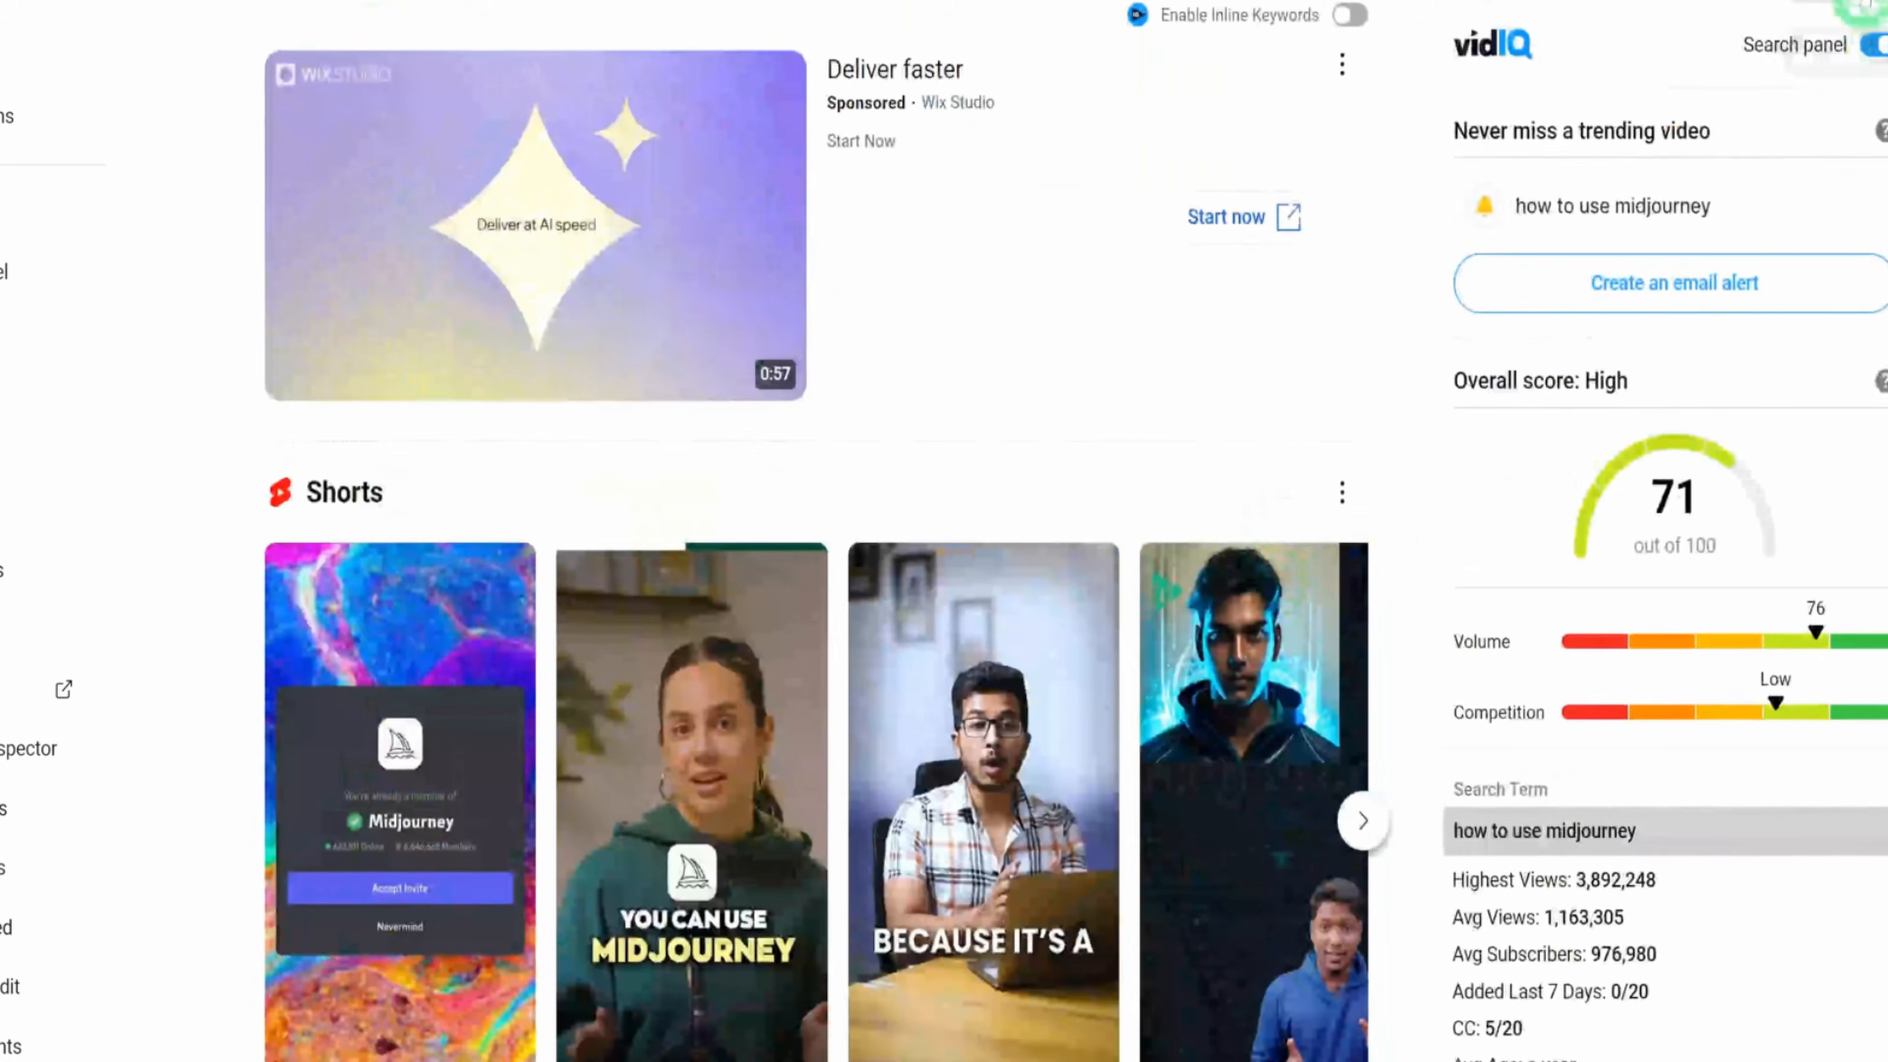
Check the available search filters and sort order for the video results, and close them without changes
left_click(1849, 1)
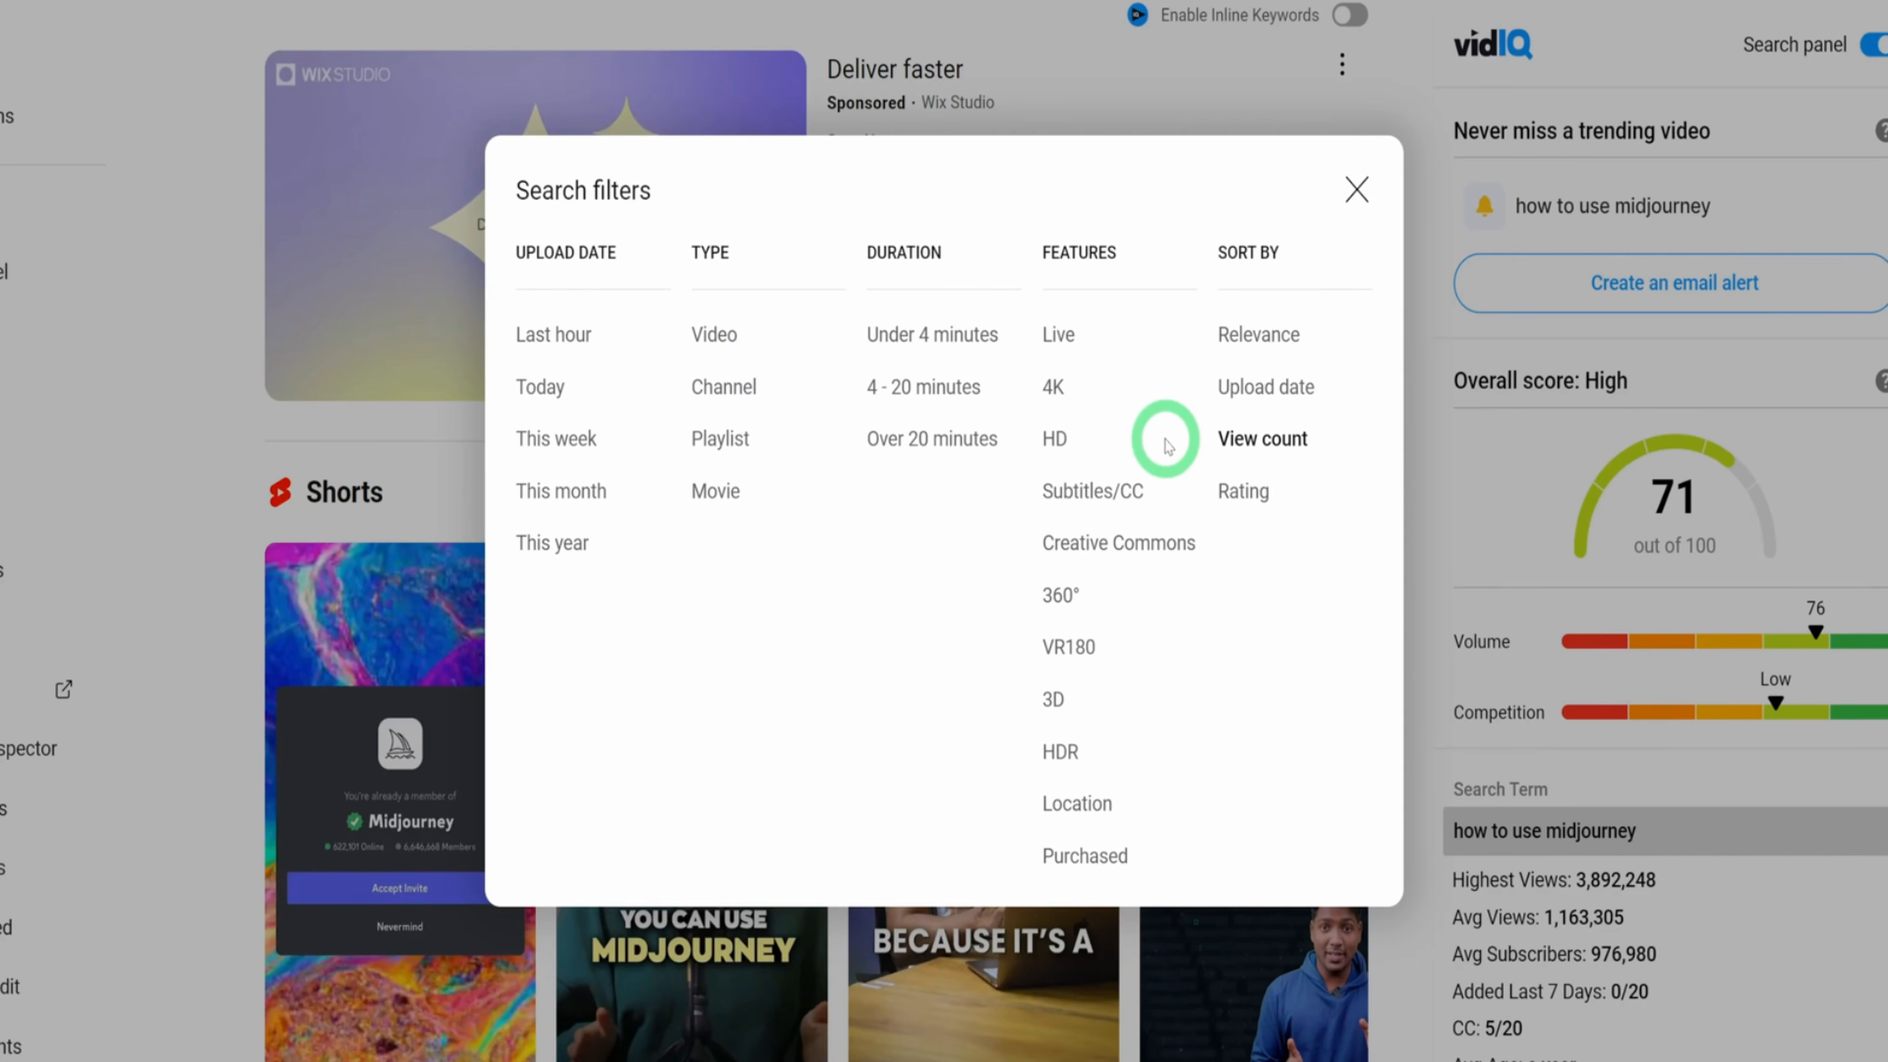
left_click(1358, 190)
scroll(1415, 762, "down", 10)
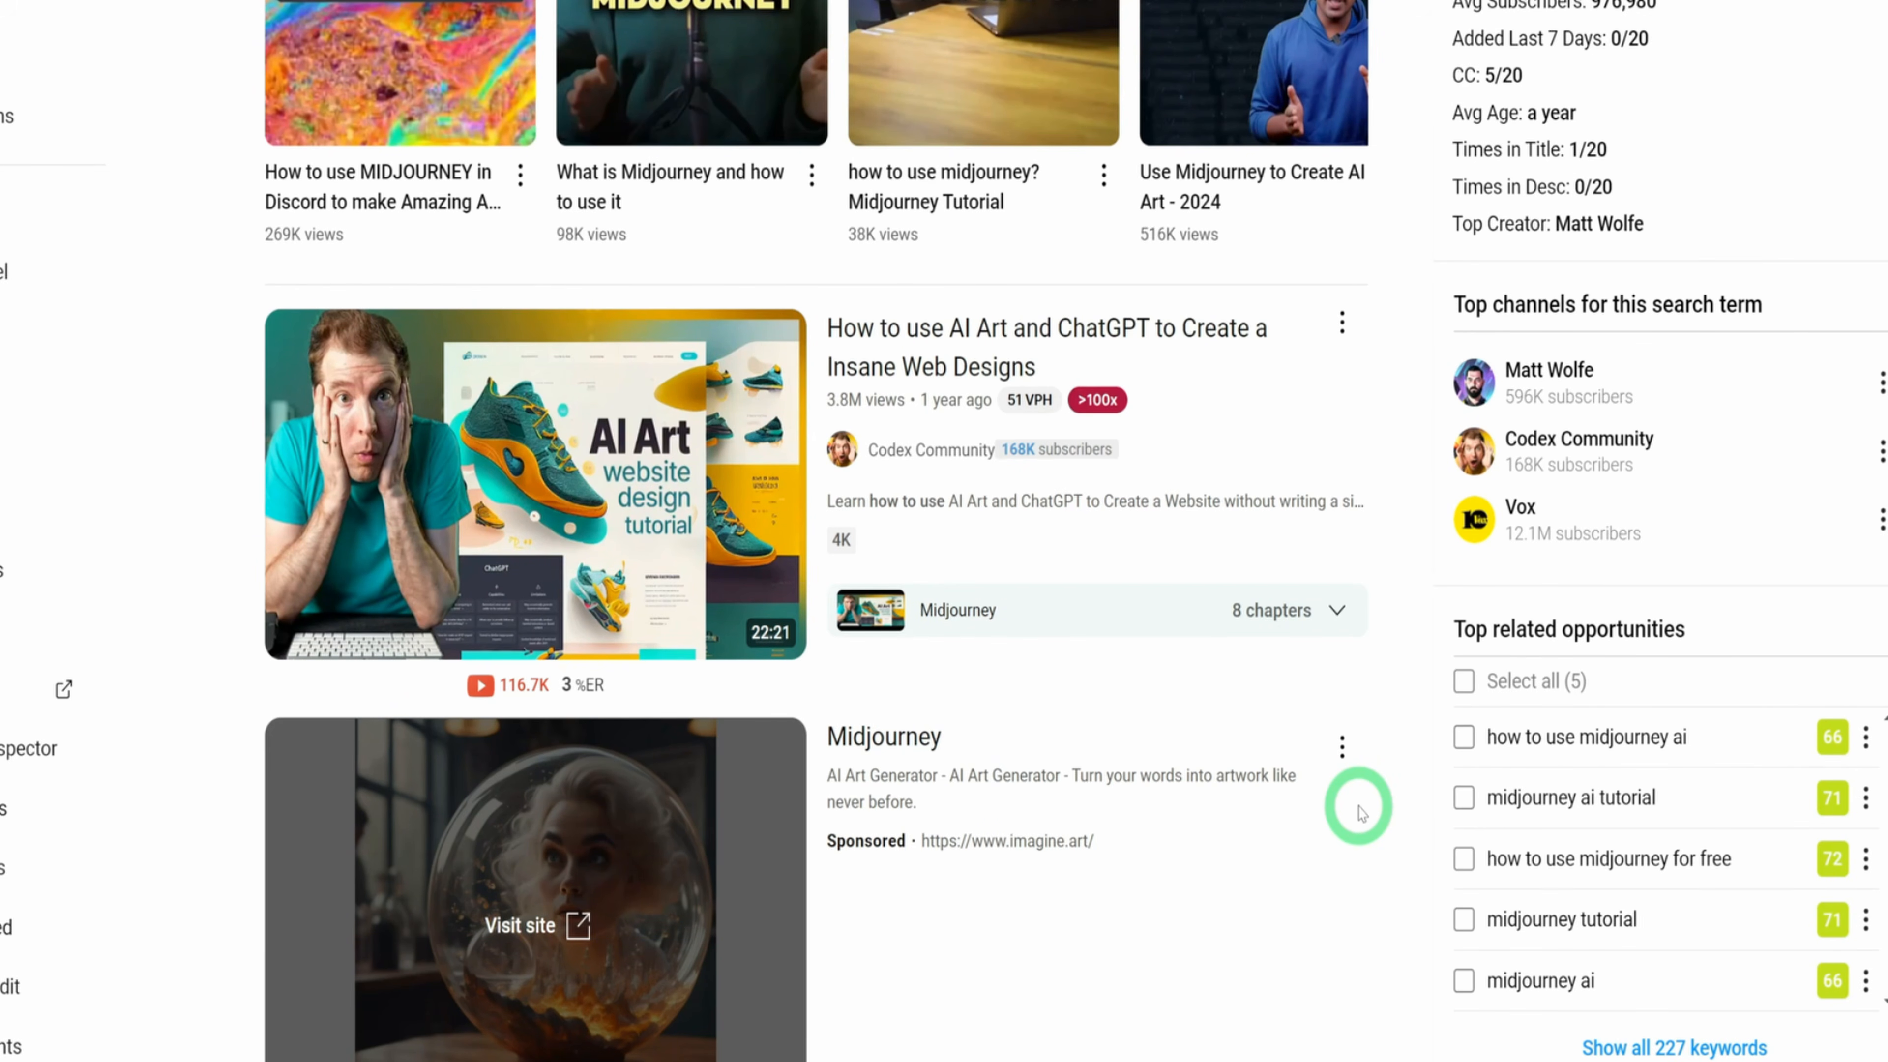
Examine the vidIQ data for "how to use midjourney": overall score, volume, competition, top channels, related opportunities and related queries
scroll(1770, 860, "up", 7)
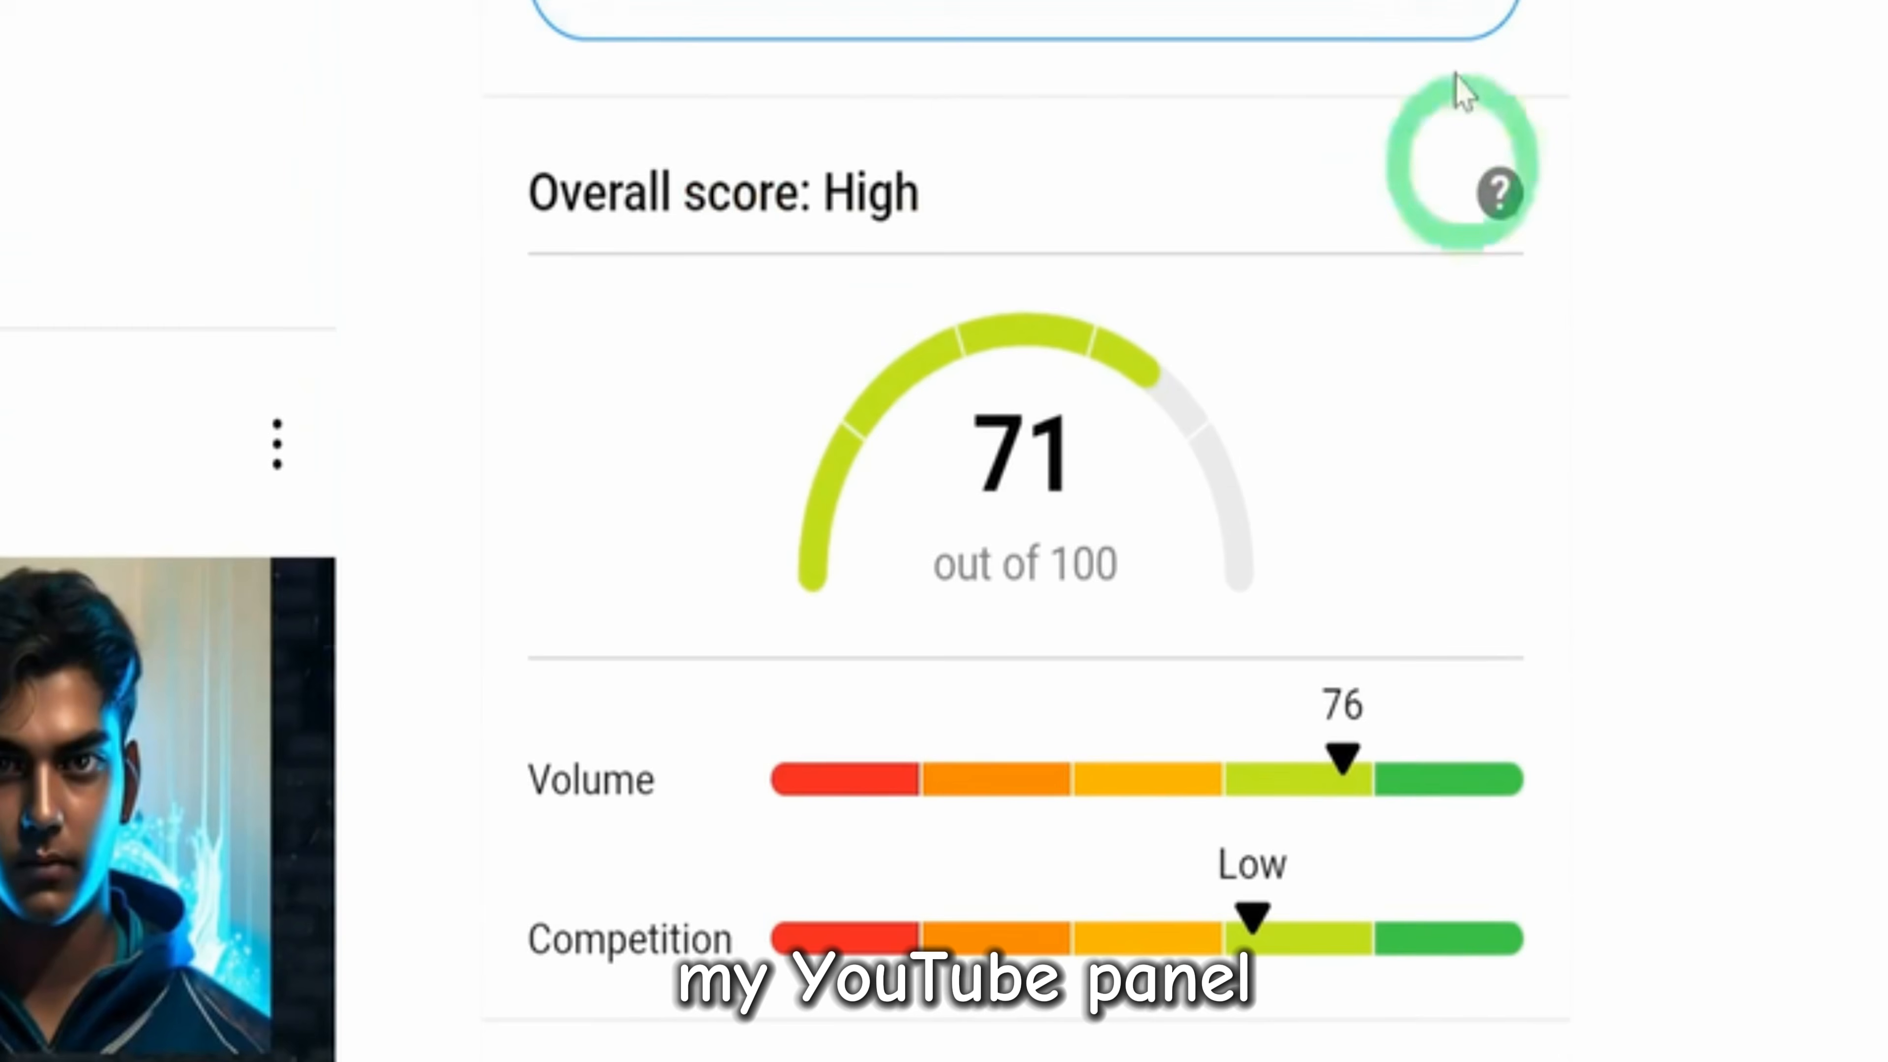
scroll(1026, 531, "down", 2)
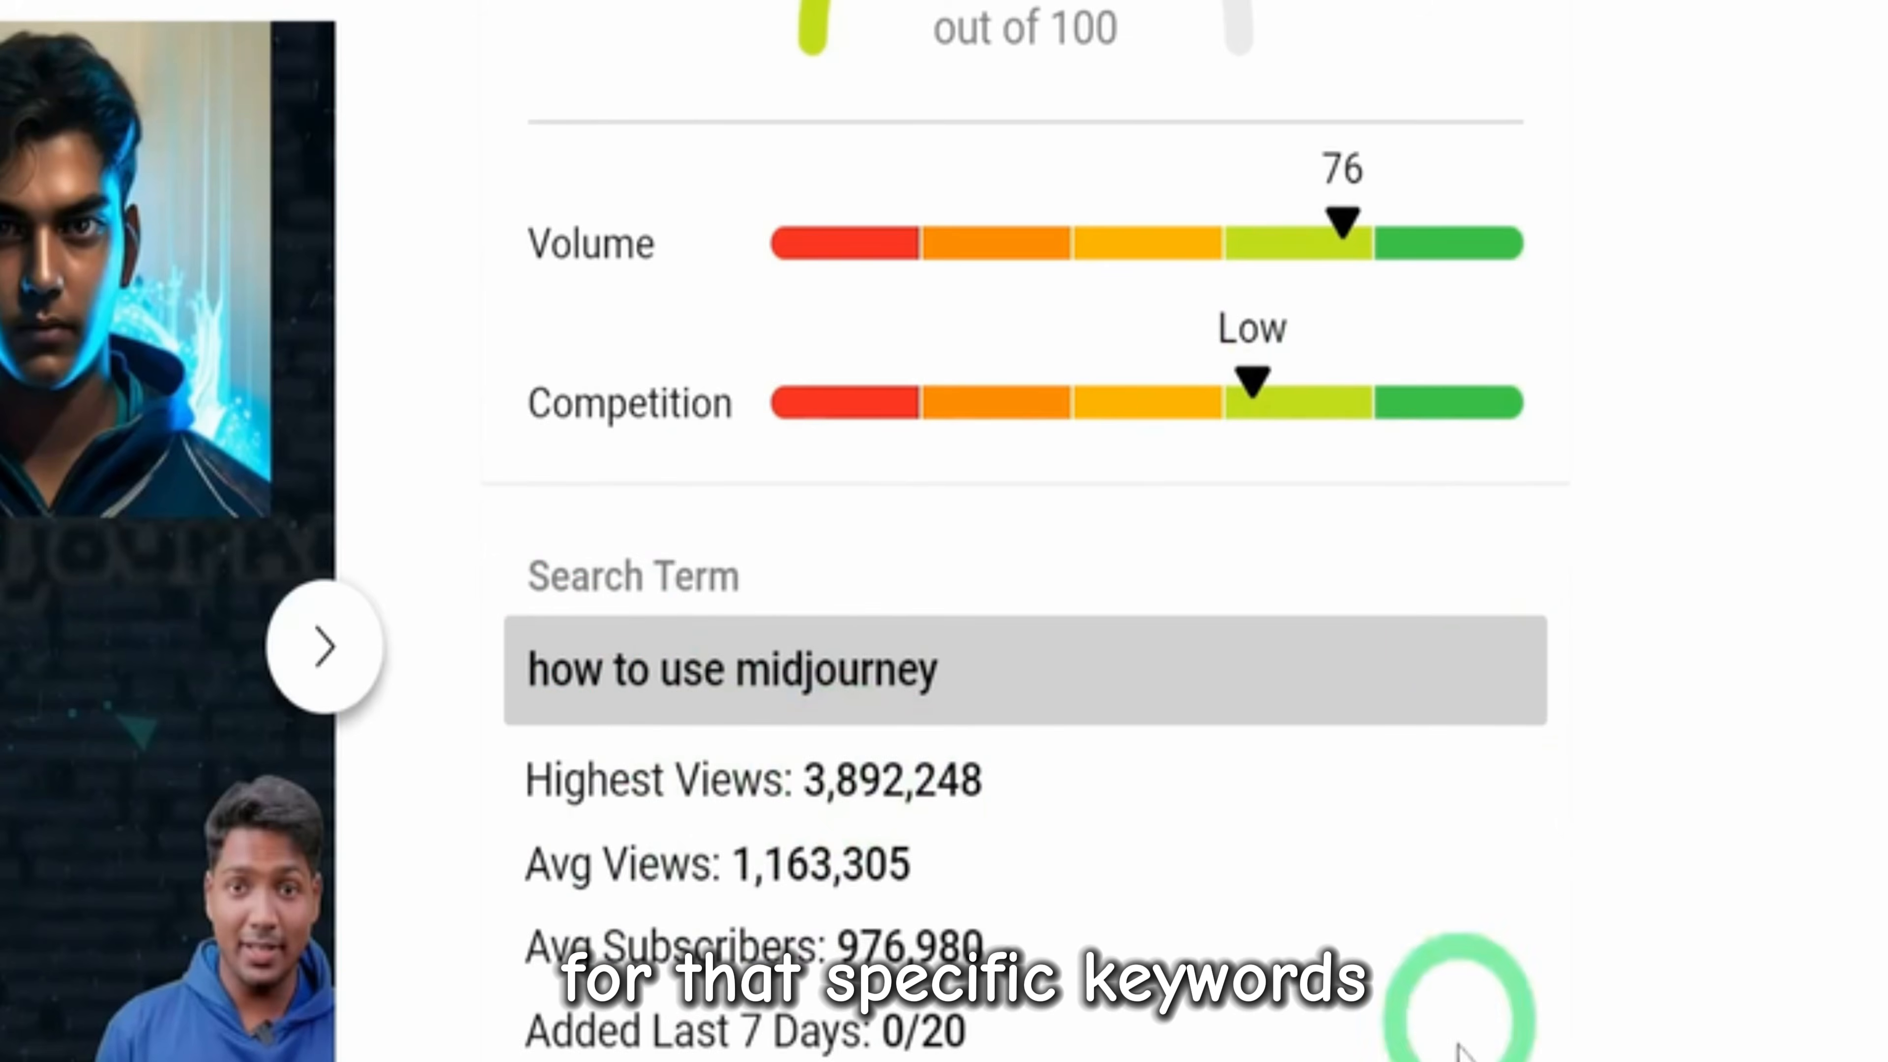
scroll(1435, 1011, "down", 8)
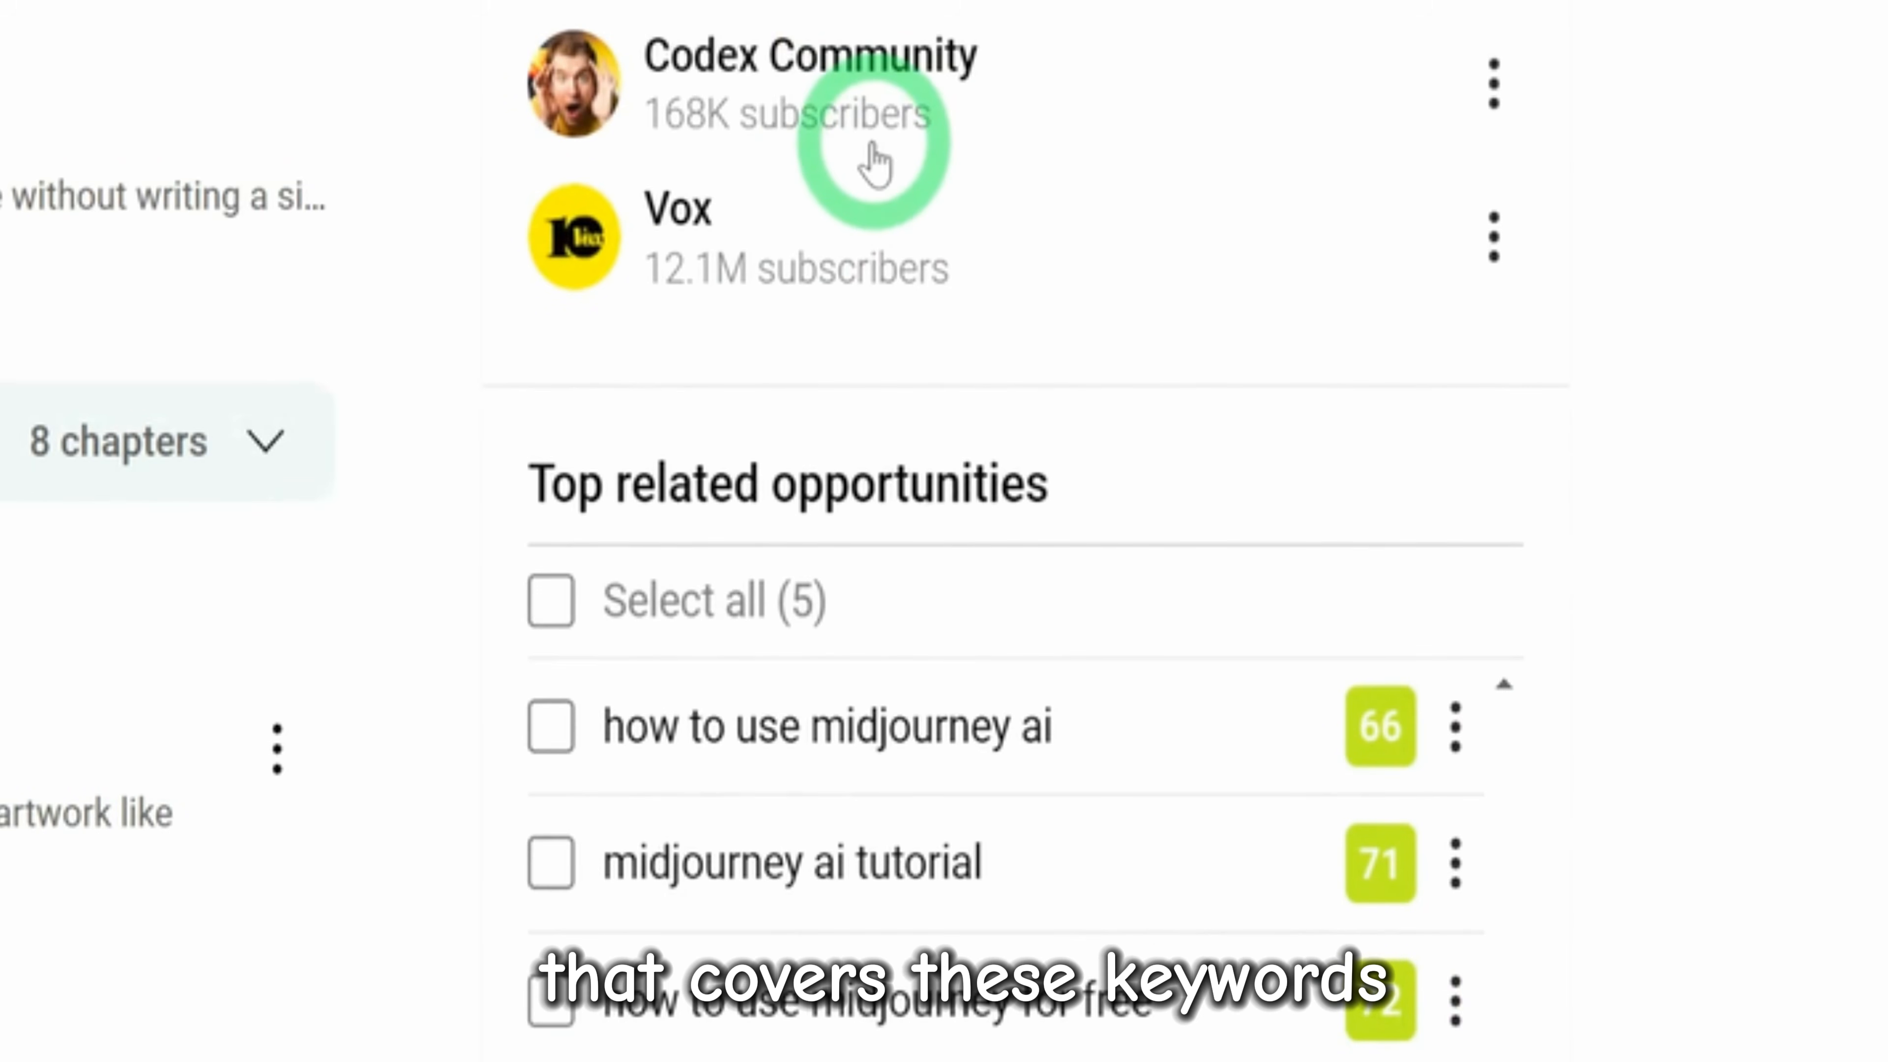
scroll(866, 178, "down", 6)
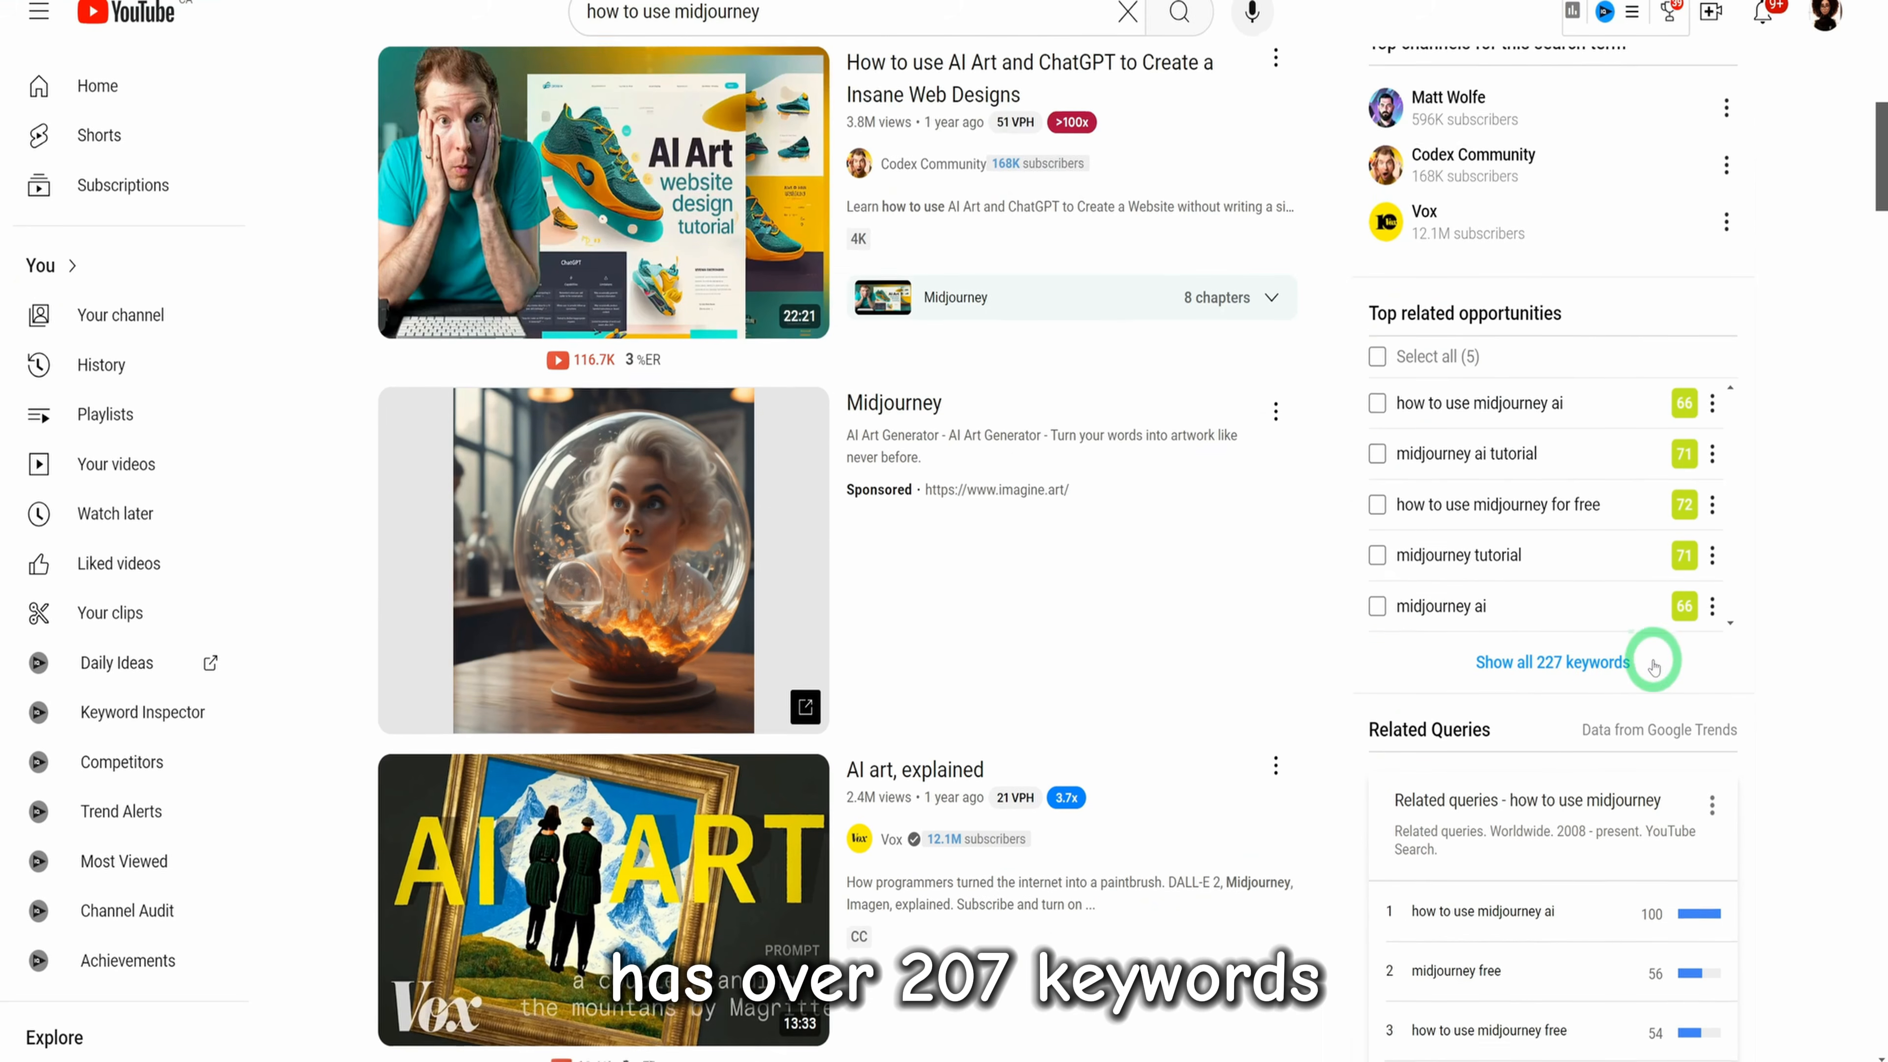
scroll(1653, 667, "down", 3)
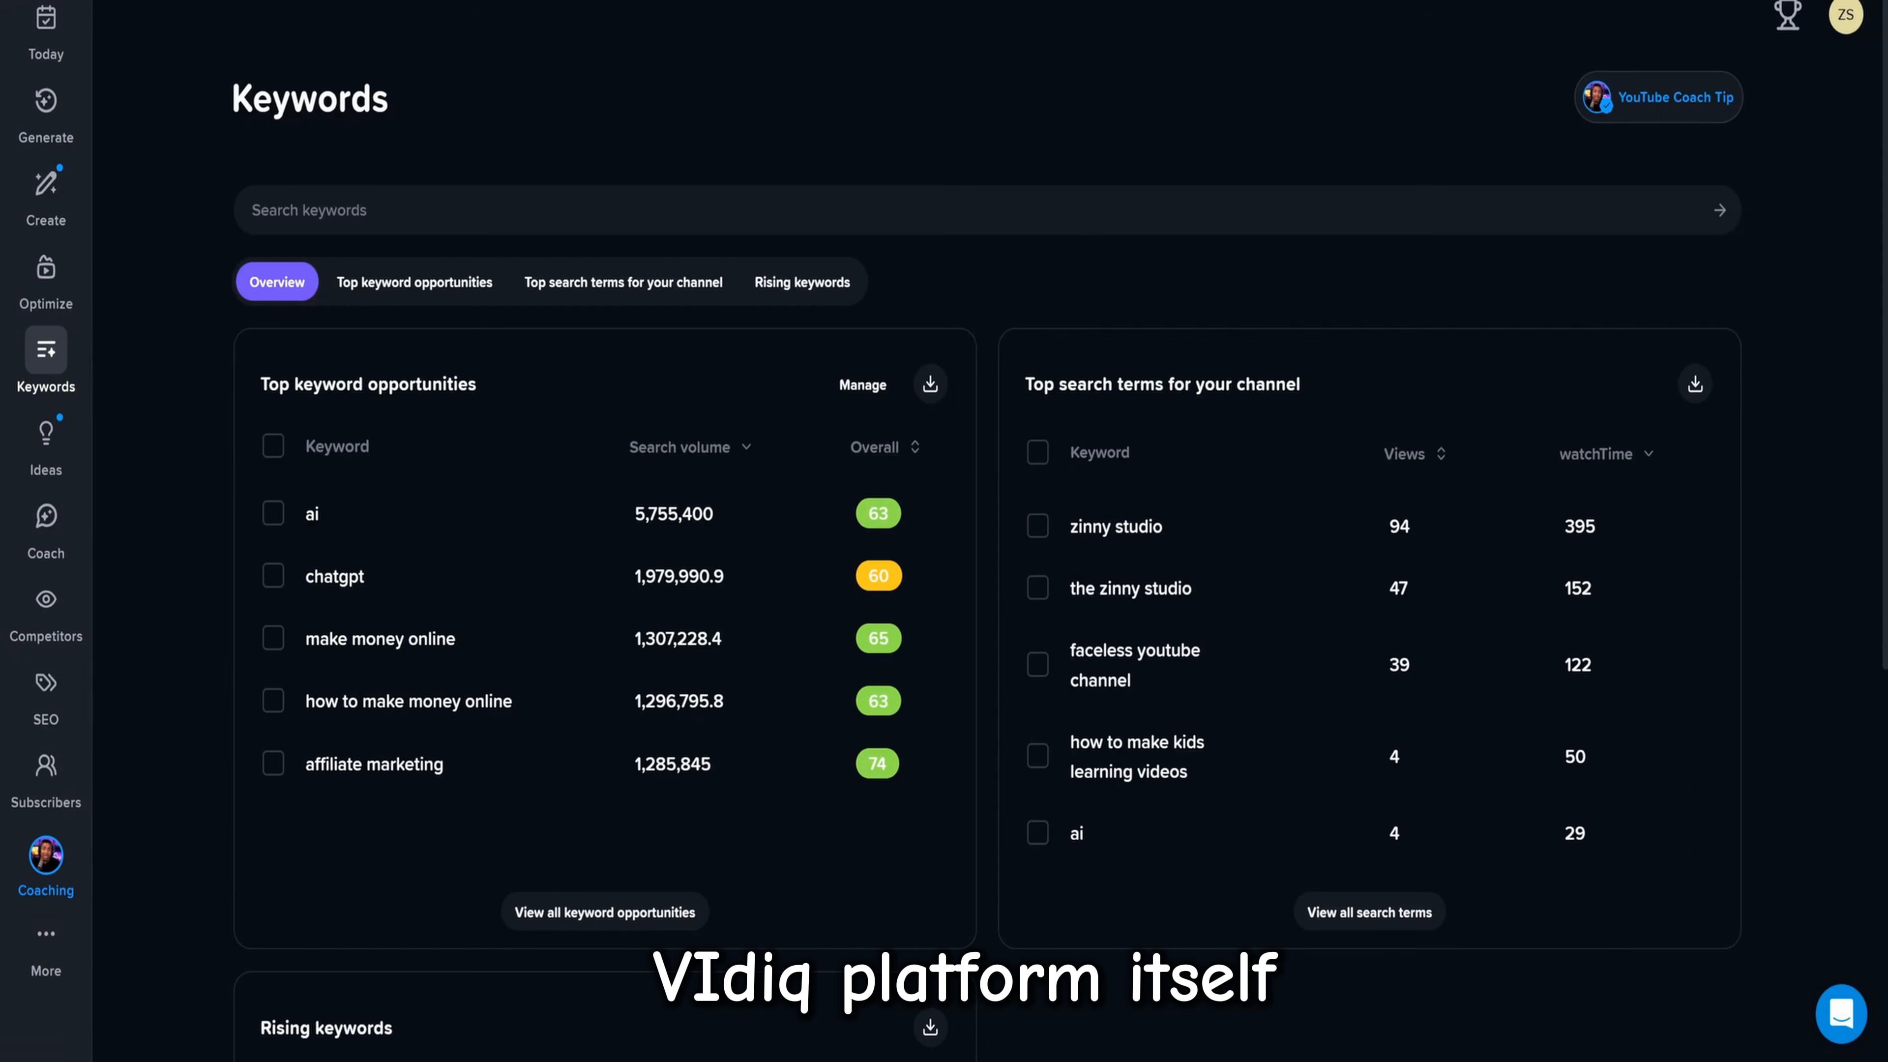
In vidIQ's keyword research tool, search for "ai" and review its overall score, search volume, competition and related keywords
left_click(417, 206)
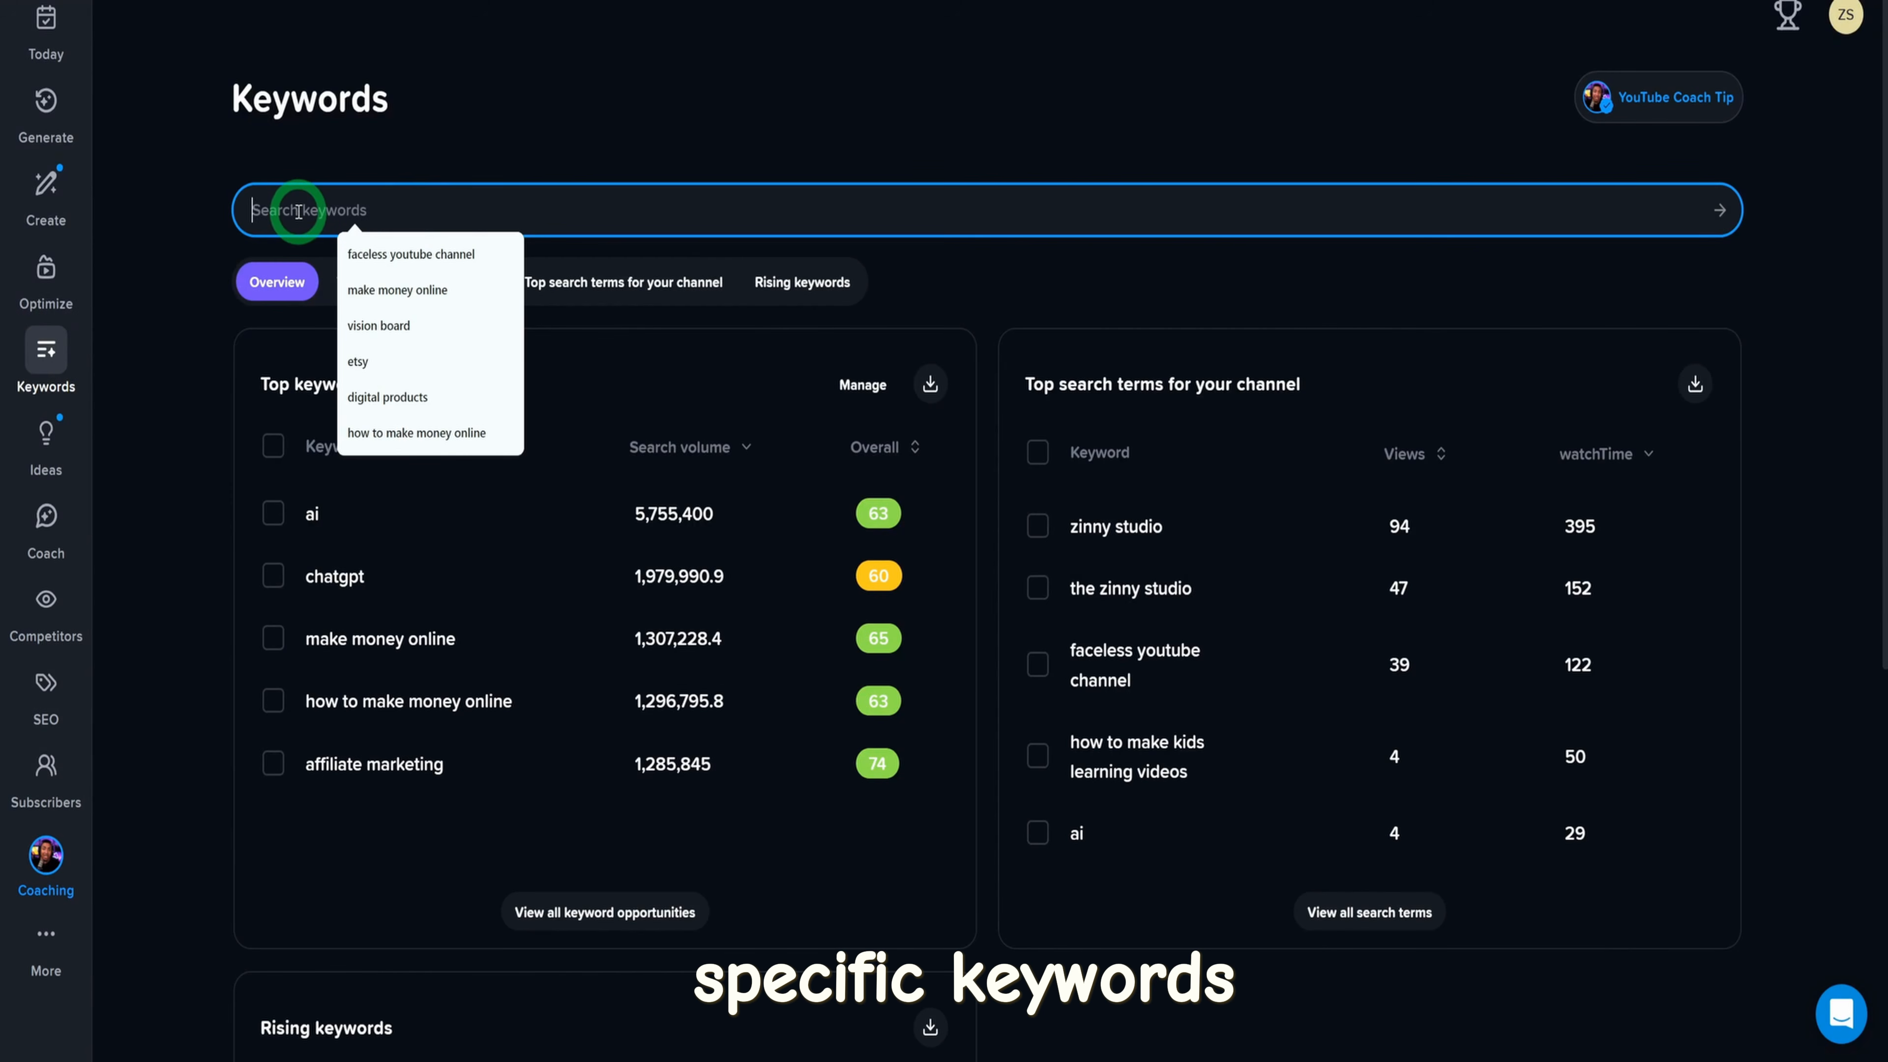
type("ai")
key("Return")
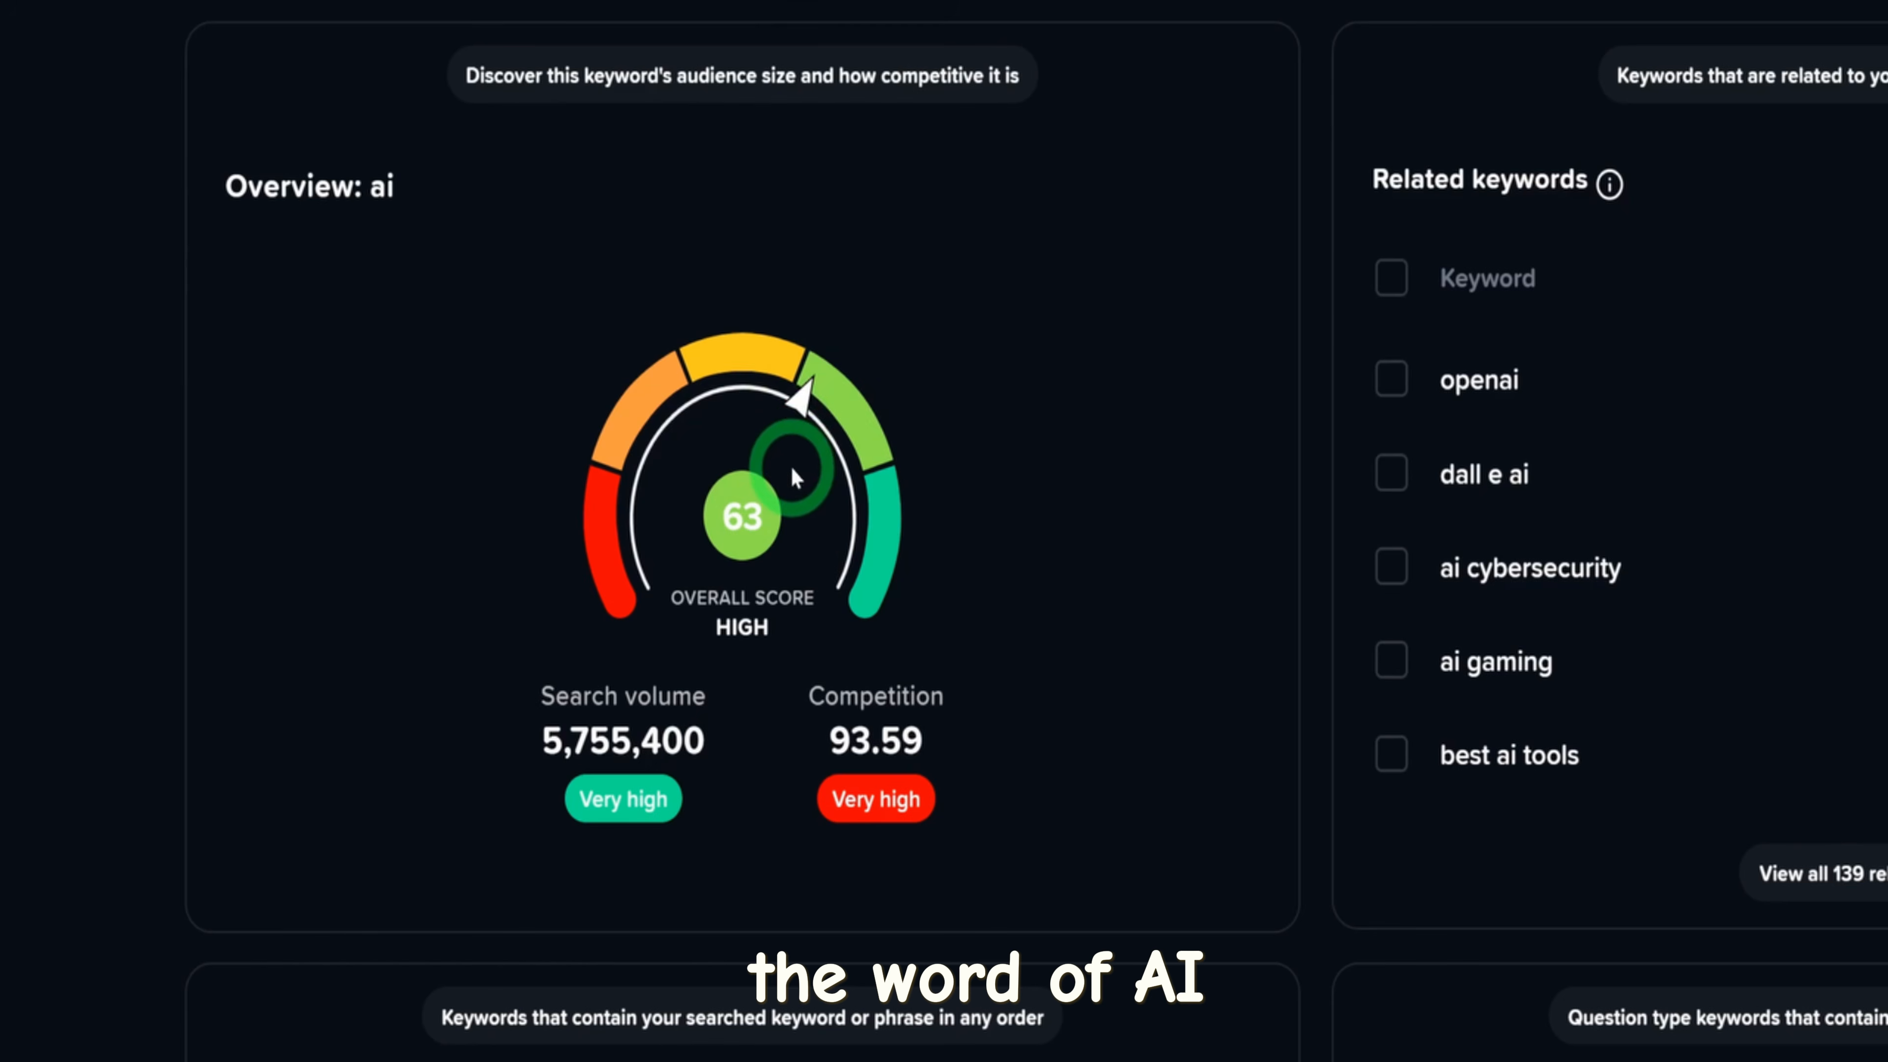
scroll(1006, 417, "down", 5)
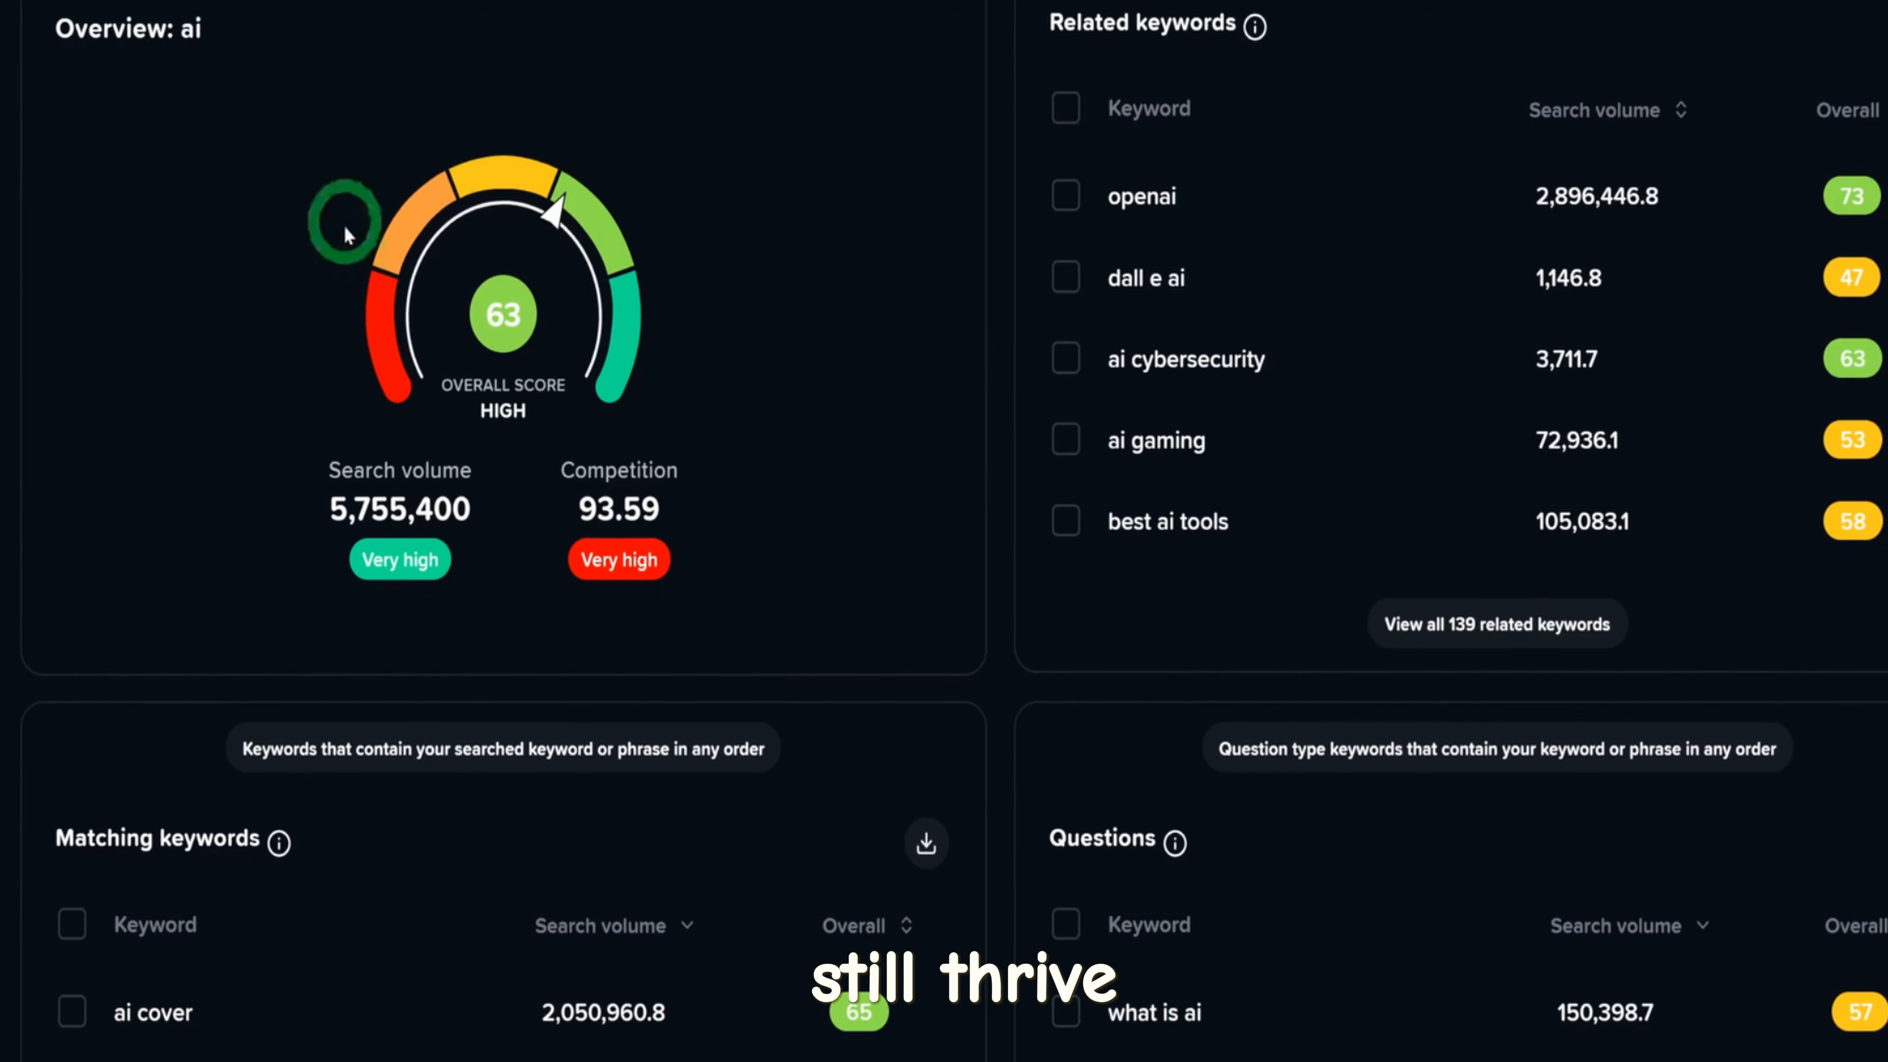
scroll(388, 415, "down", 8)
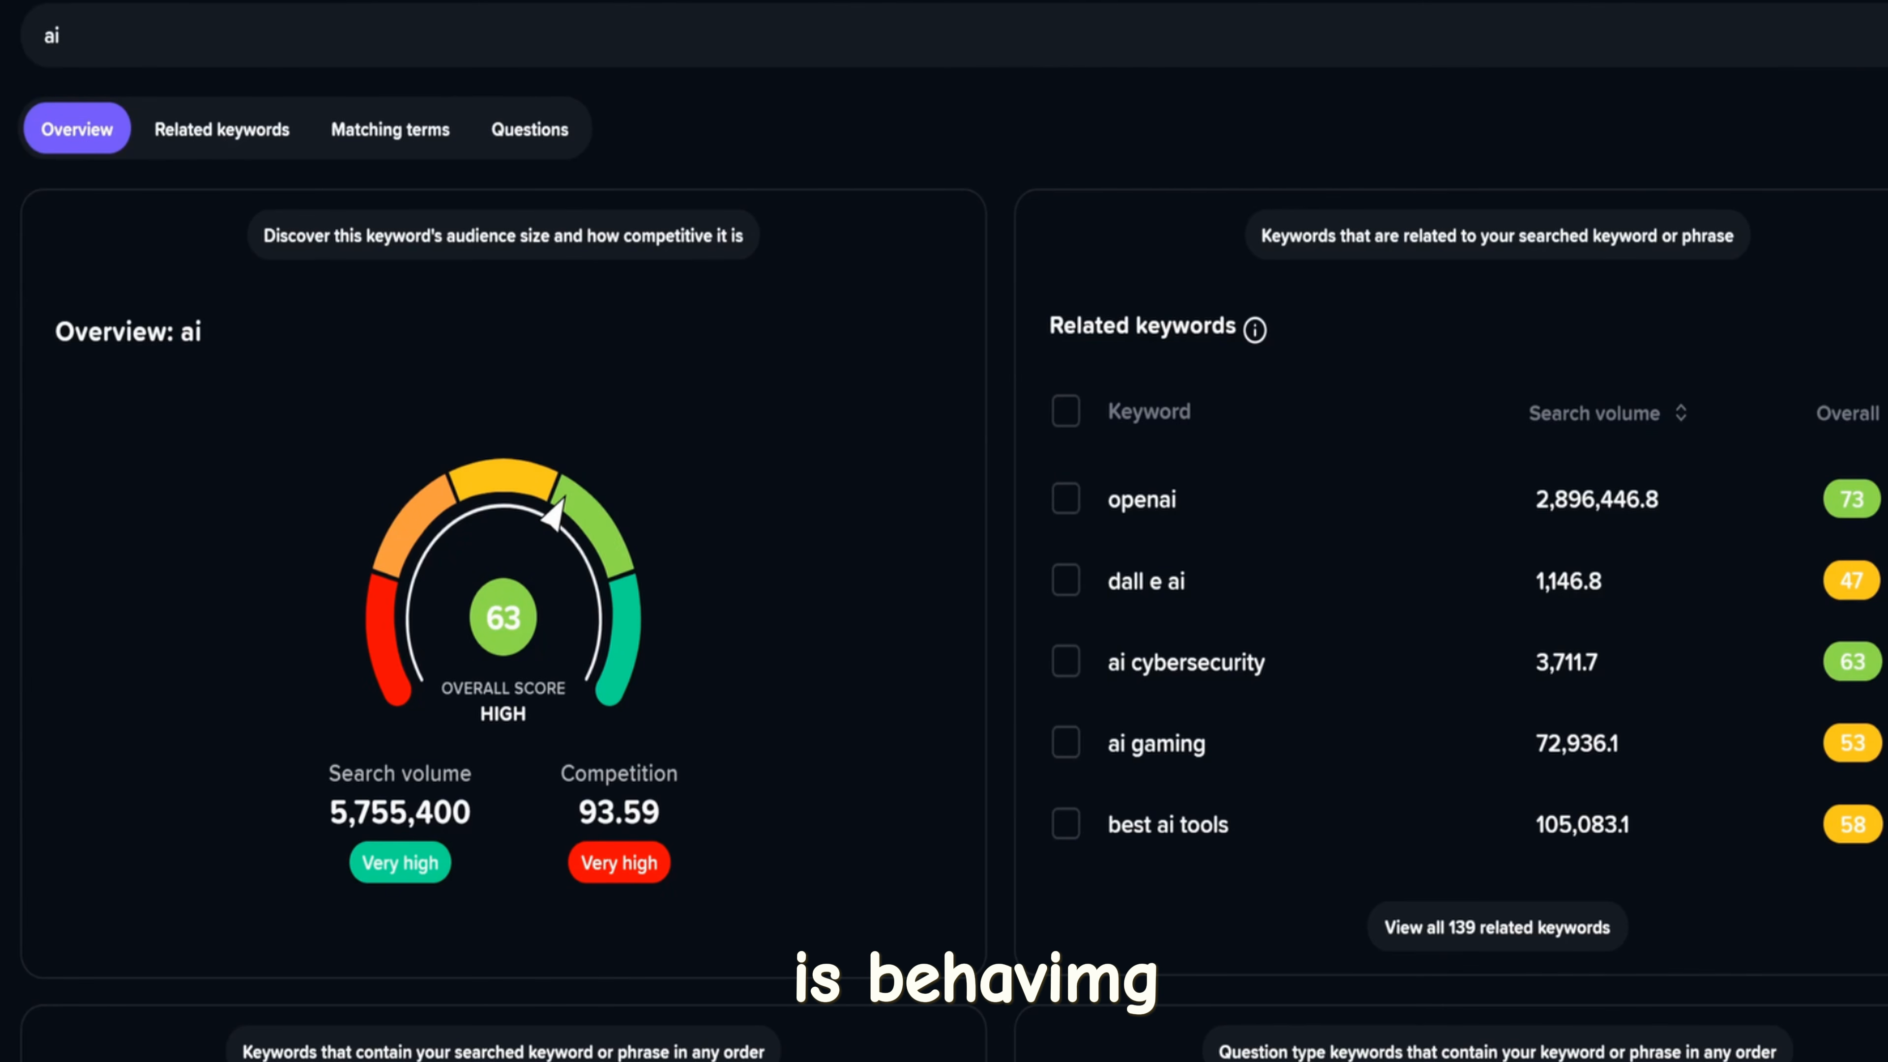
Search for the keyword "stoicism" and review its overall score, search volume, competition, and matching, related and question keywords
double_click(63, 40)
type("Stoicism")
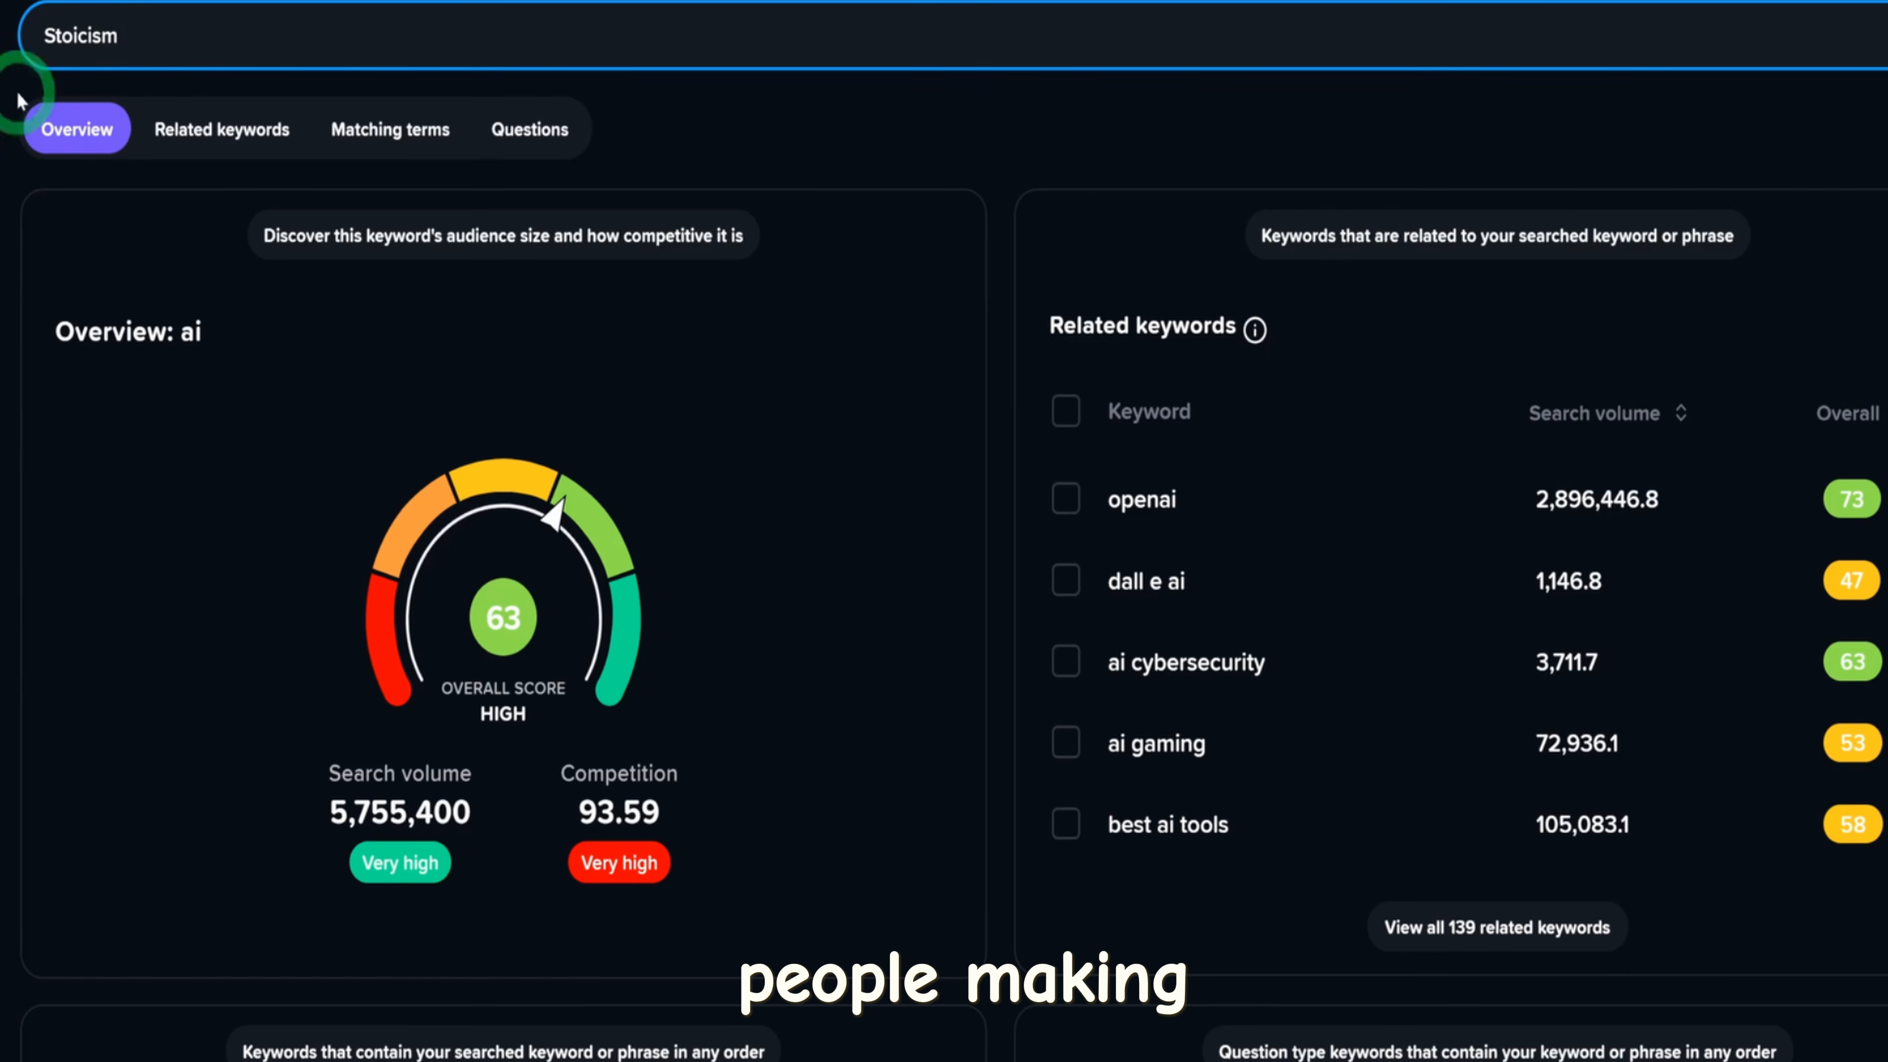
key("Return")
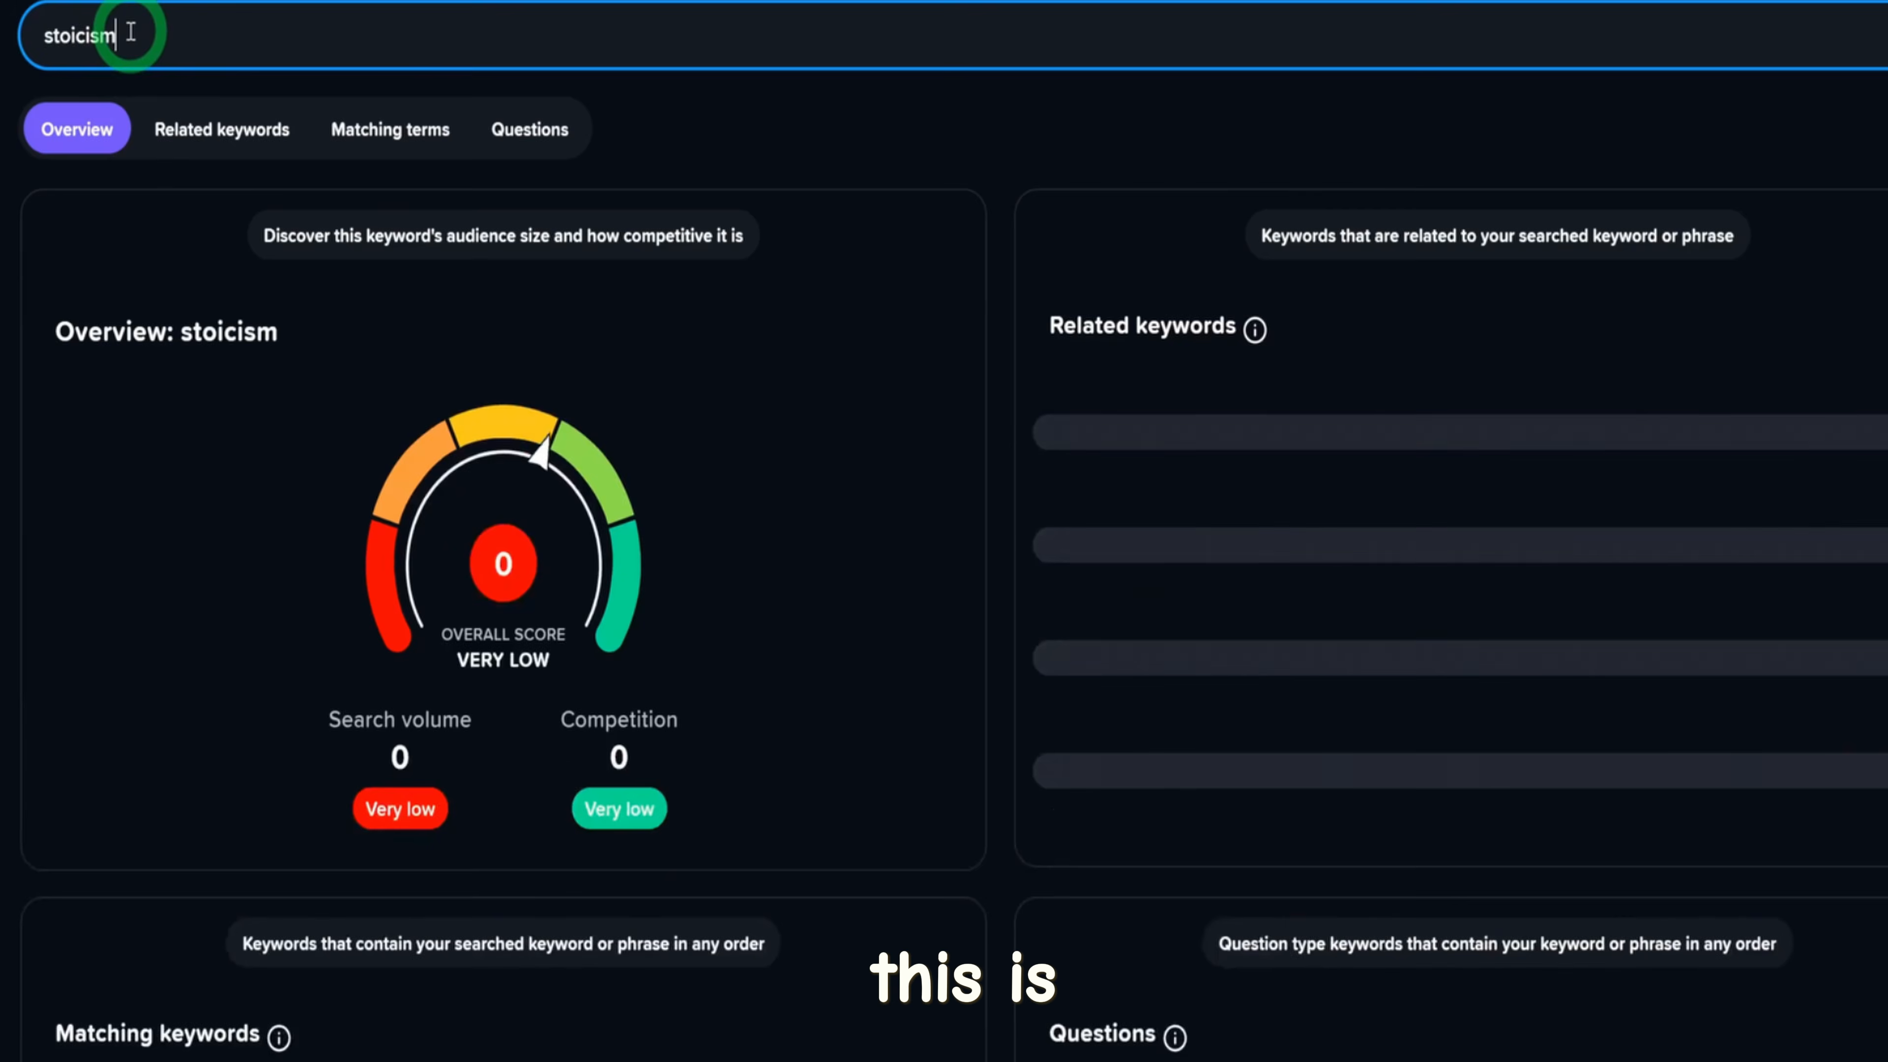
scroll(762, 743, "down", 5)
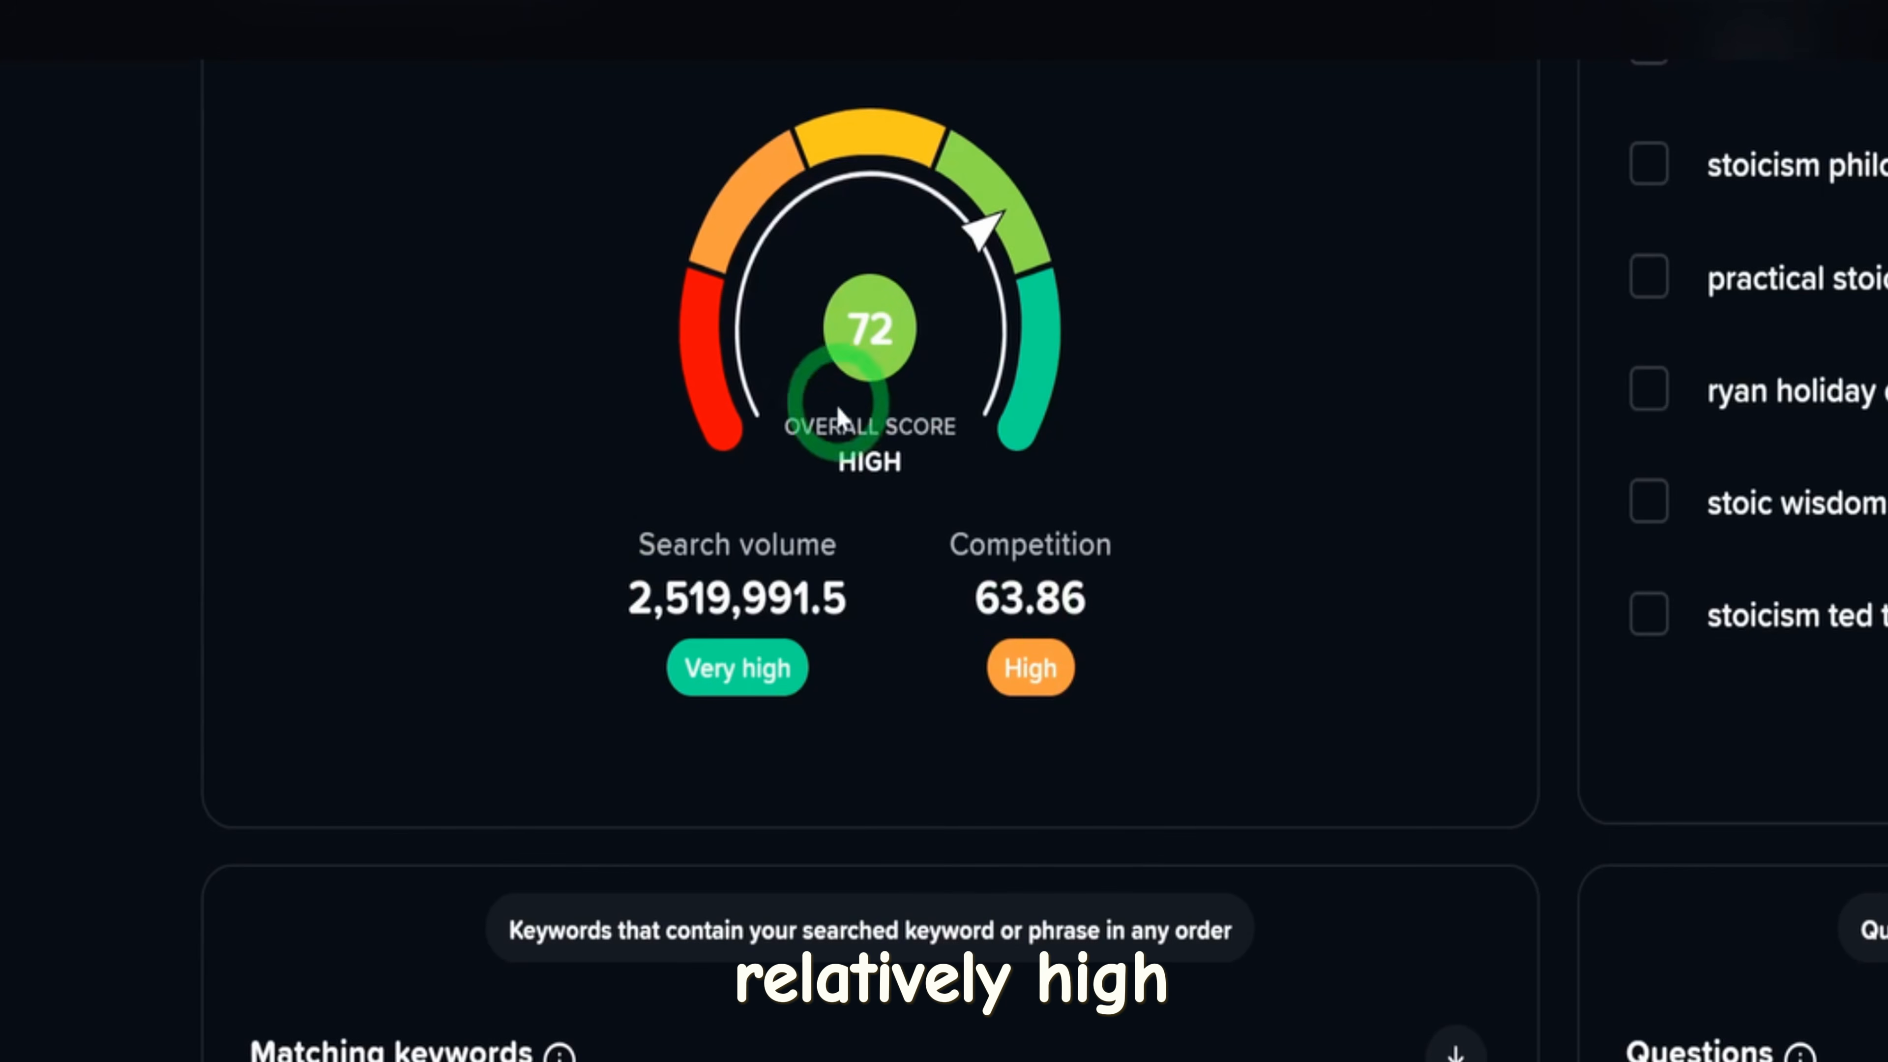
scroll(822, 529, "down", 5)
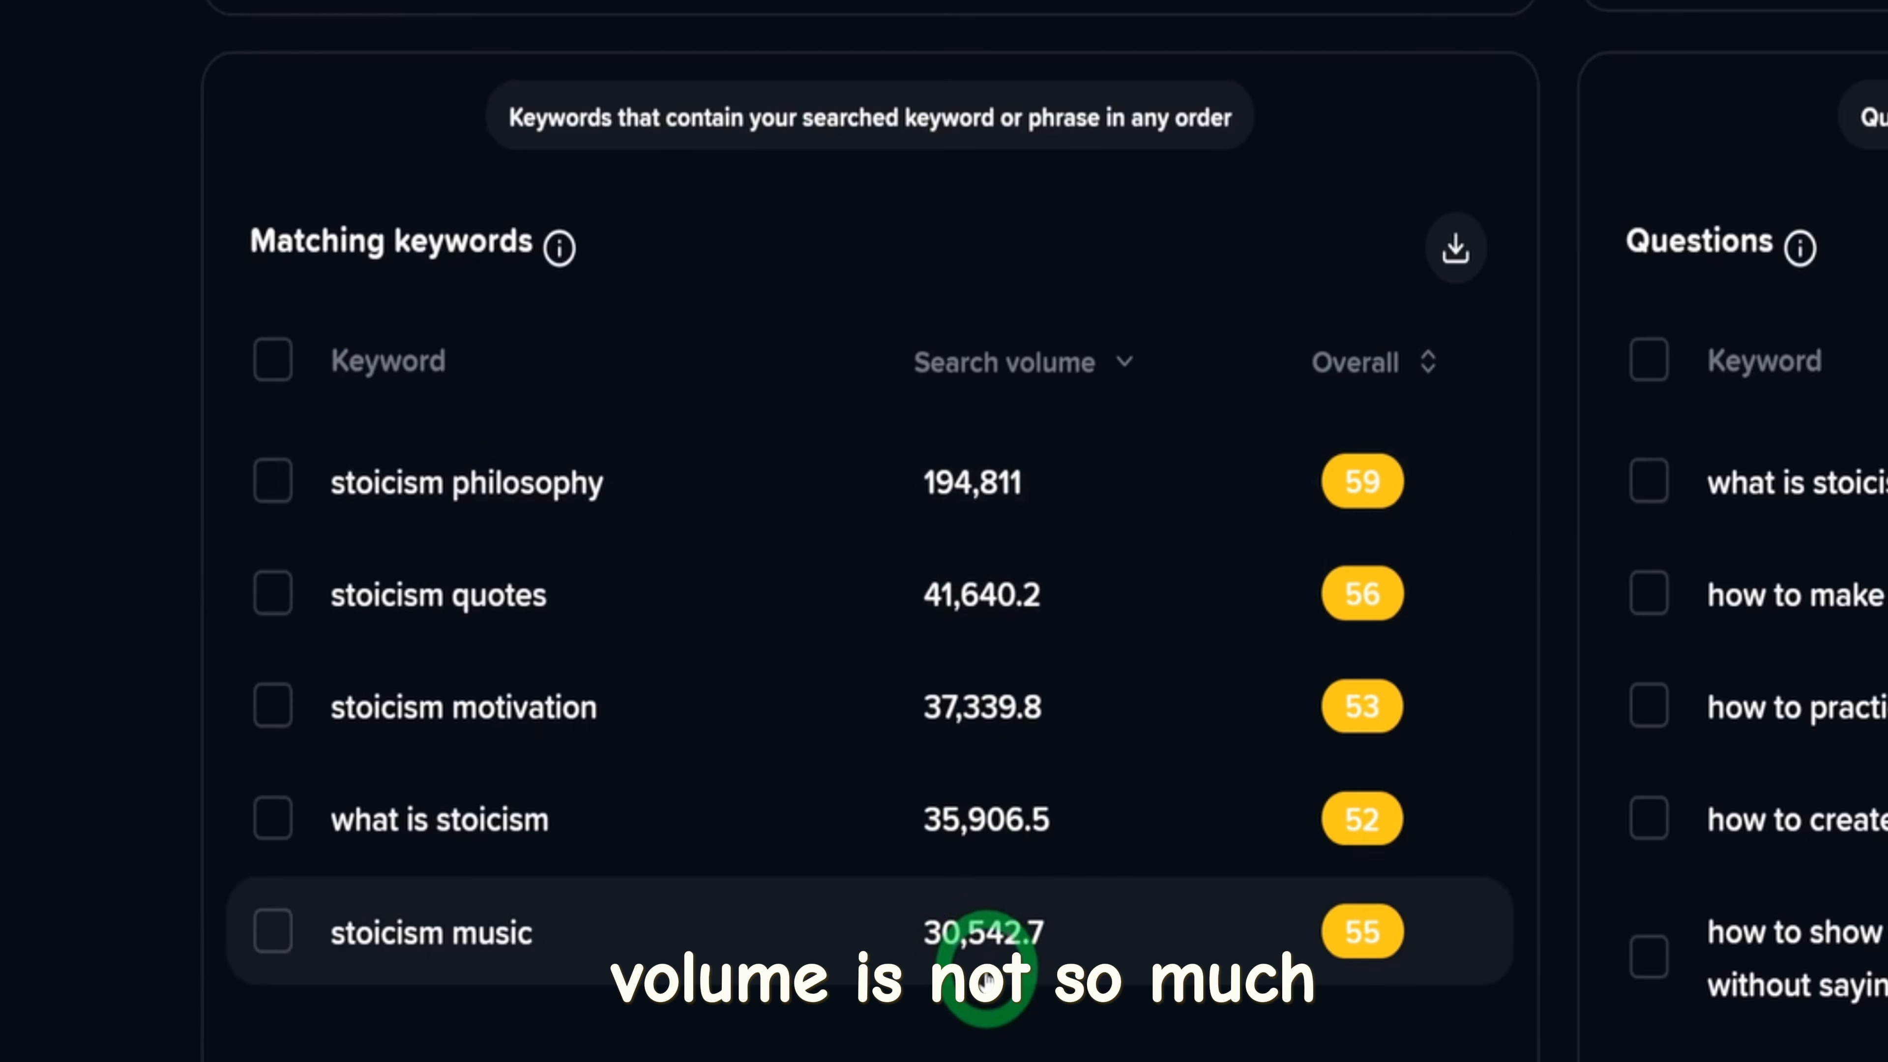
scroll(986, 979, "up", 5)
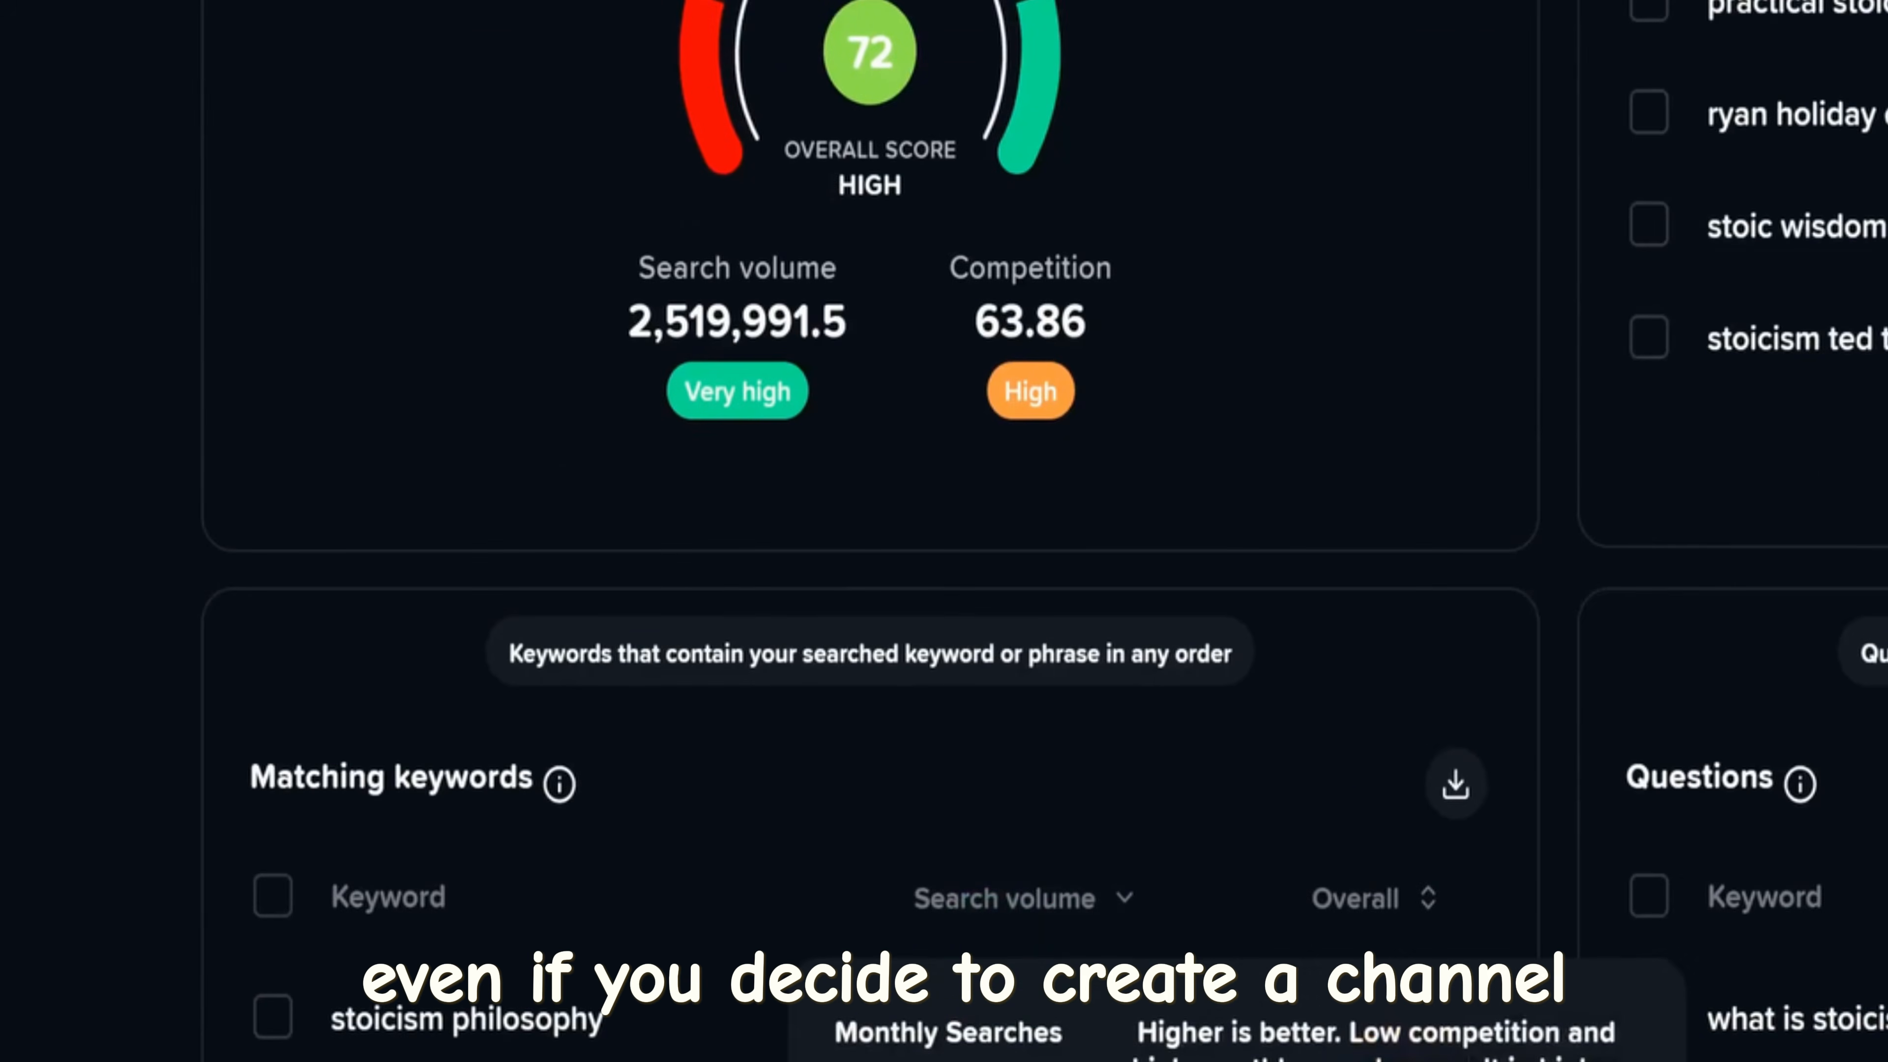
scroll(944, 521, "up", 1)
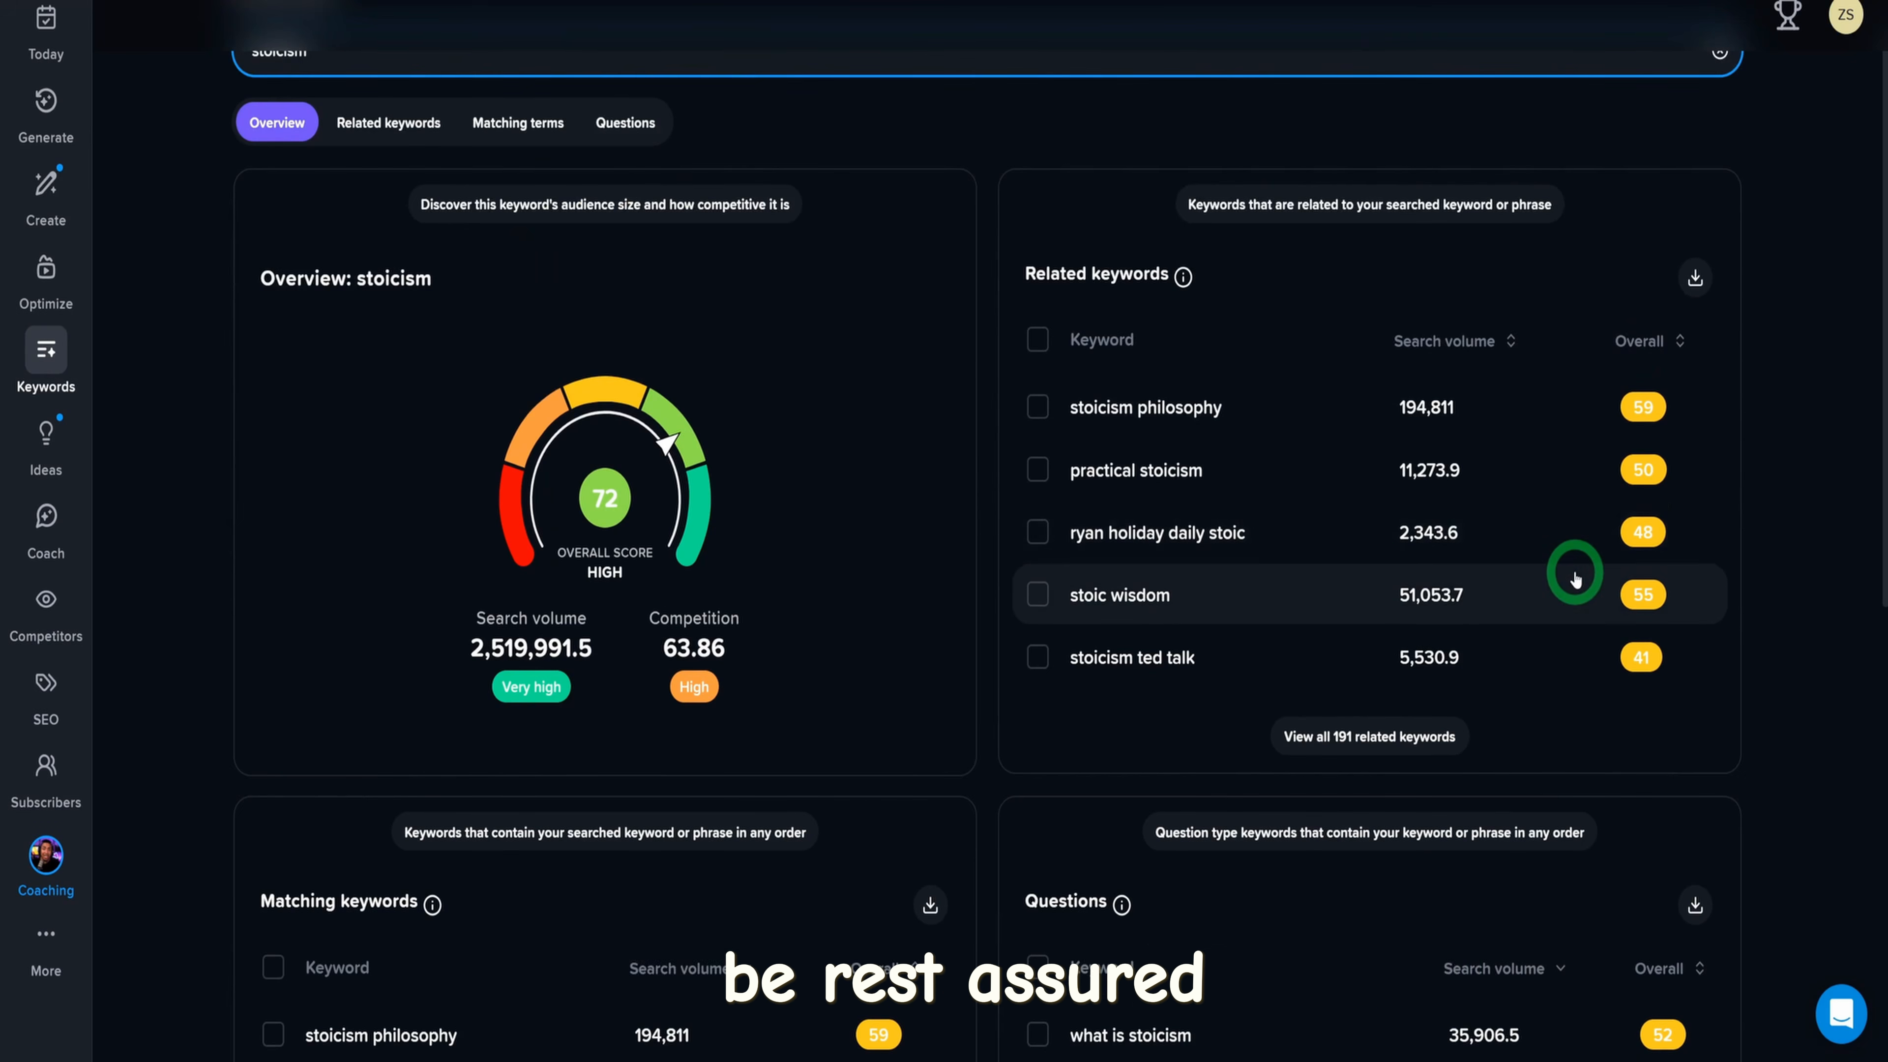
scroll(1576, 579, "up", 1)
scroll(1569, 579, "down", 3)
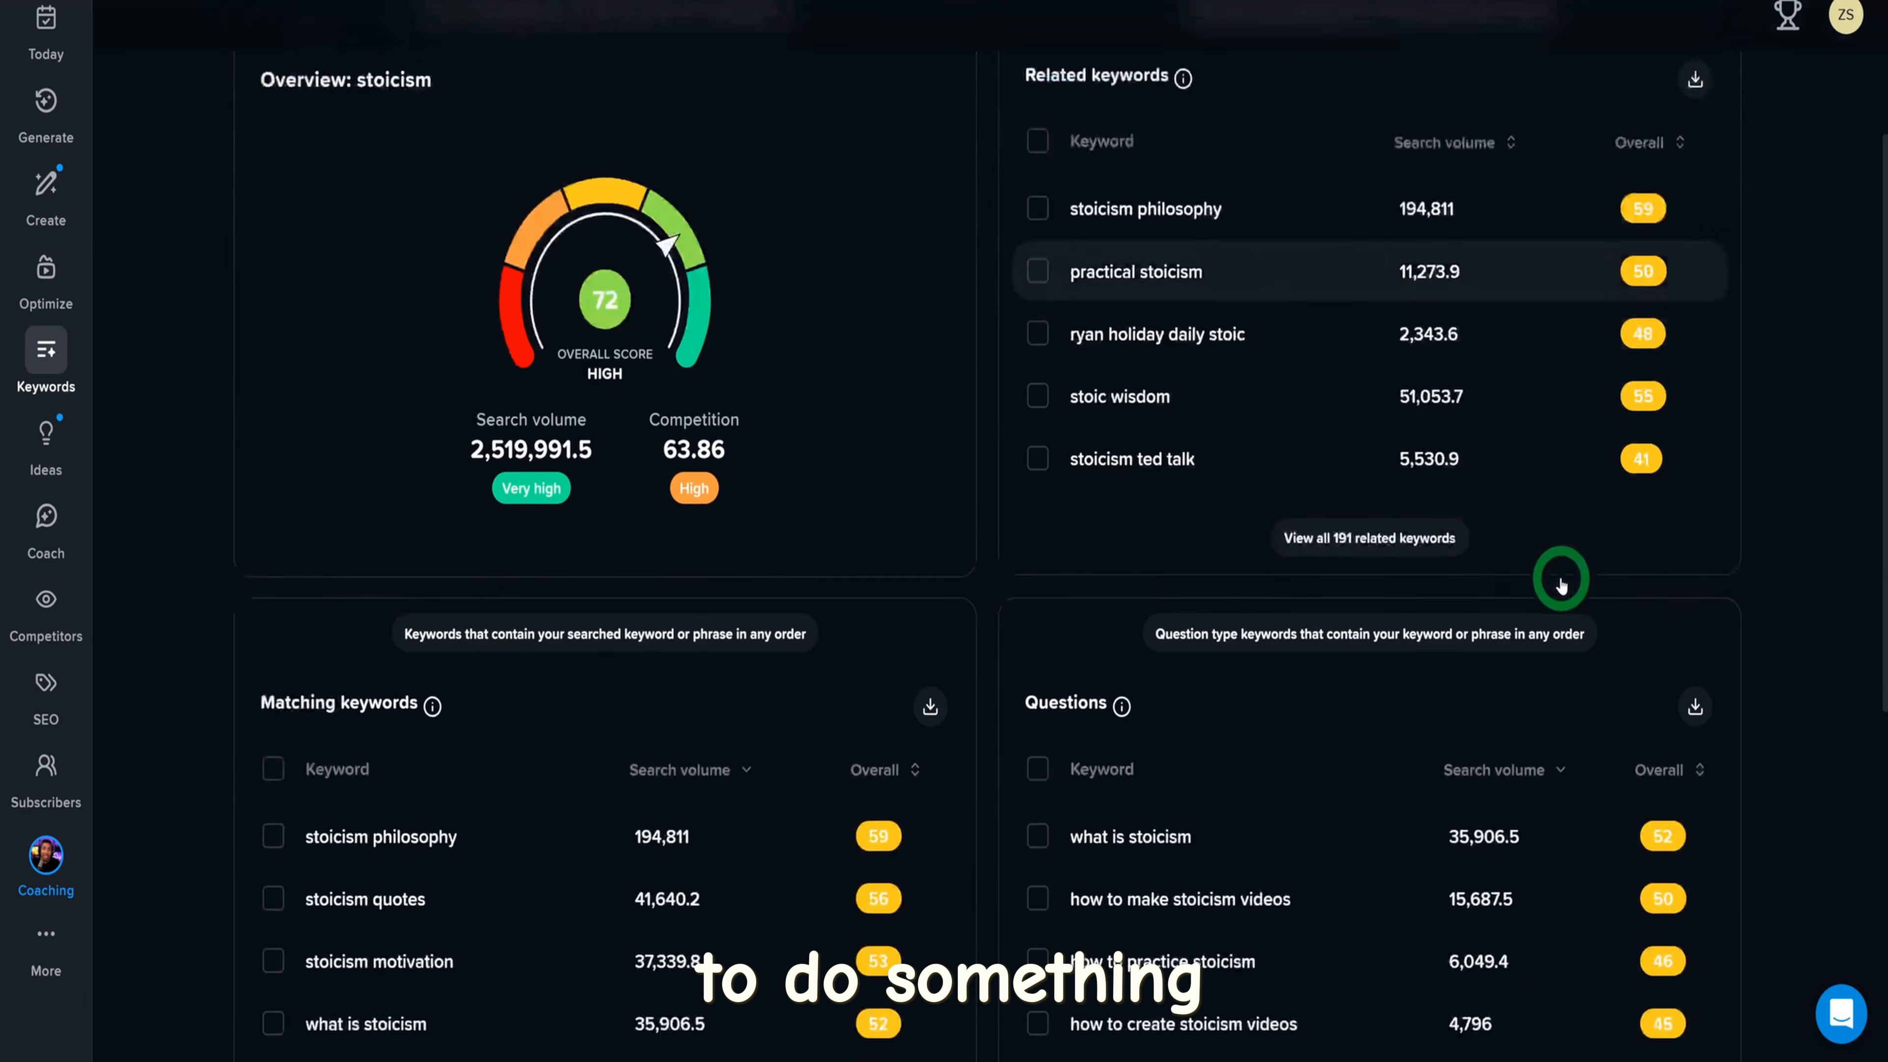
scroll(1115, 356, "up", 2)
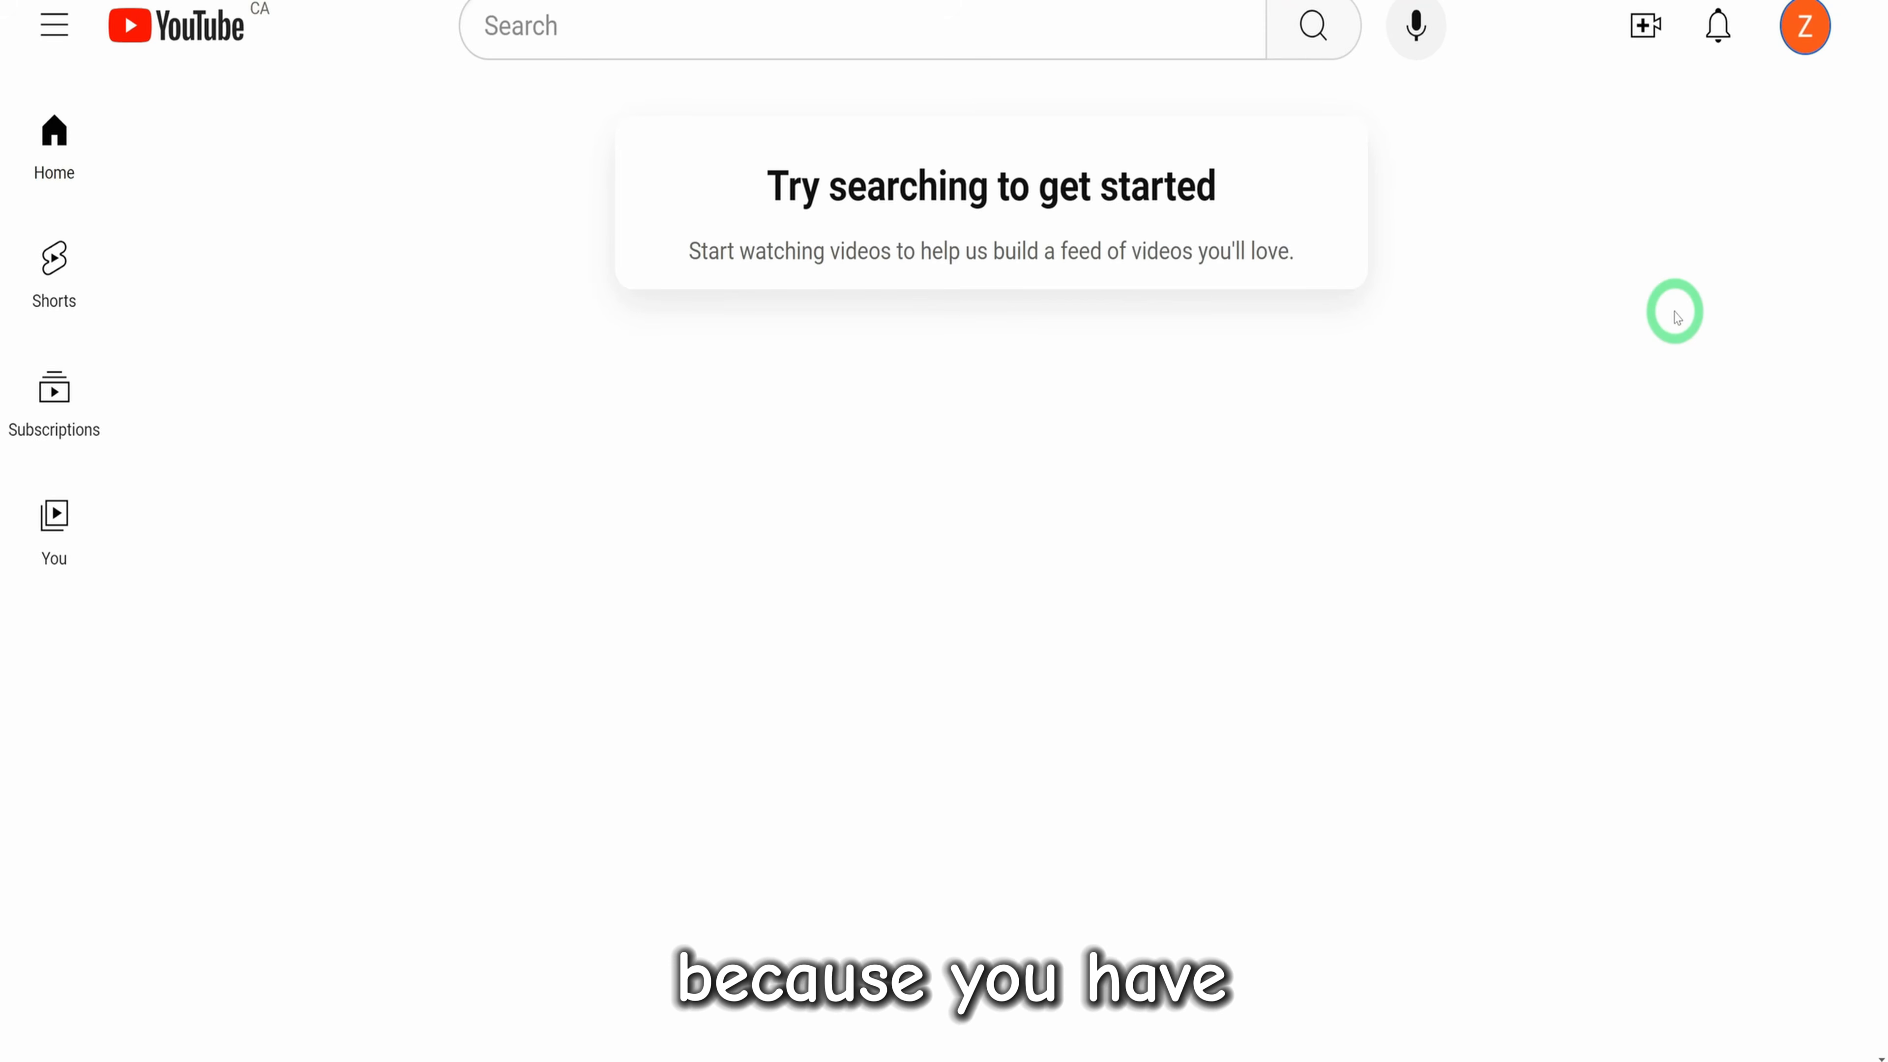
Switch to YouTube and open the channel creation form from the account options
left_click(1807, 38)
left_click(1457, 128)
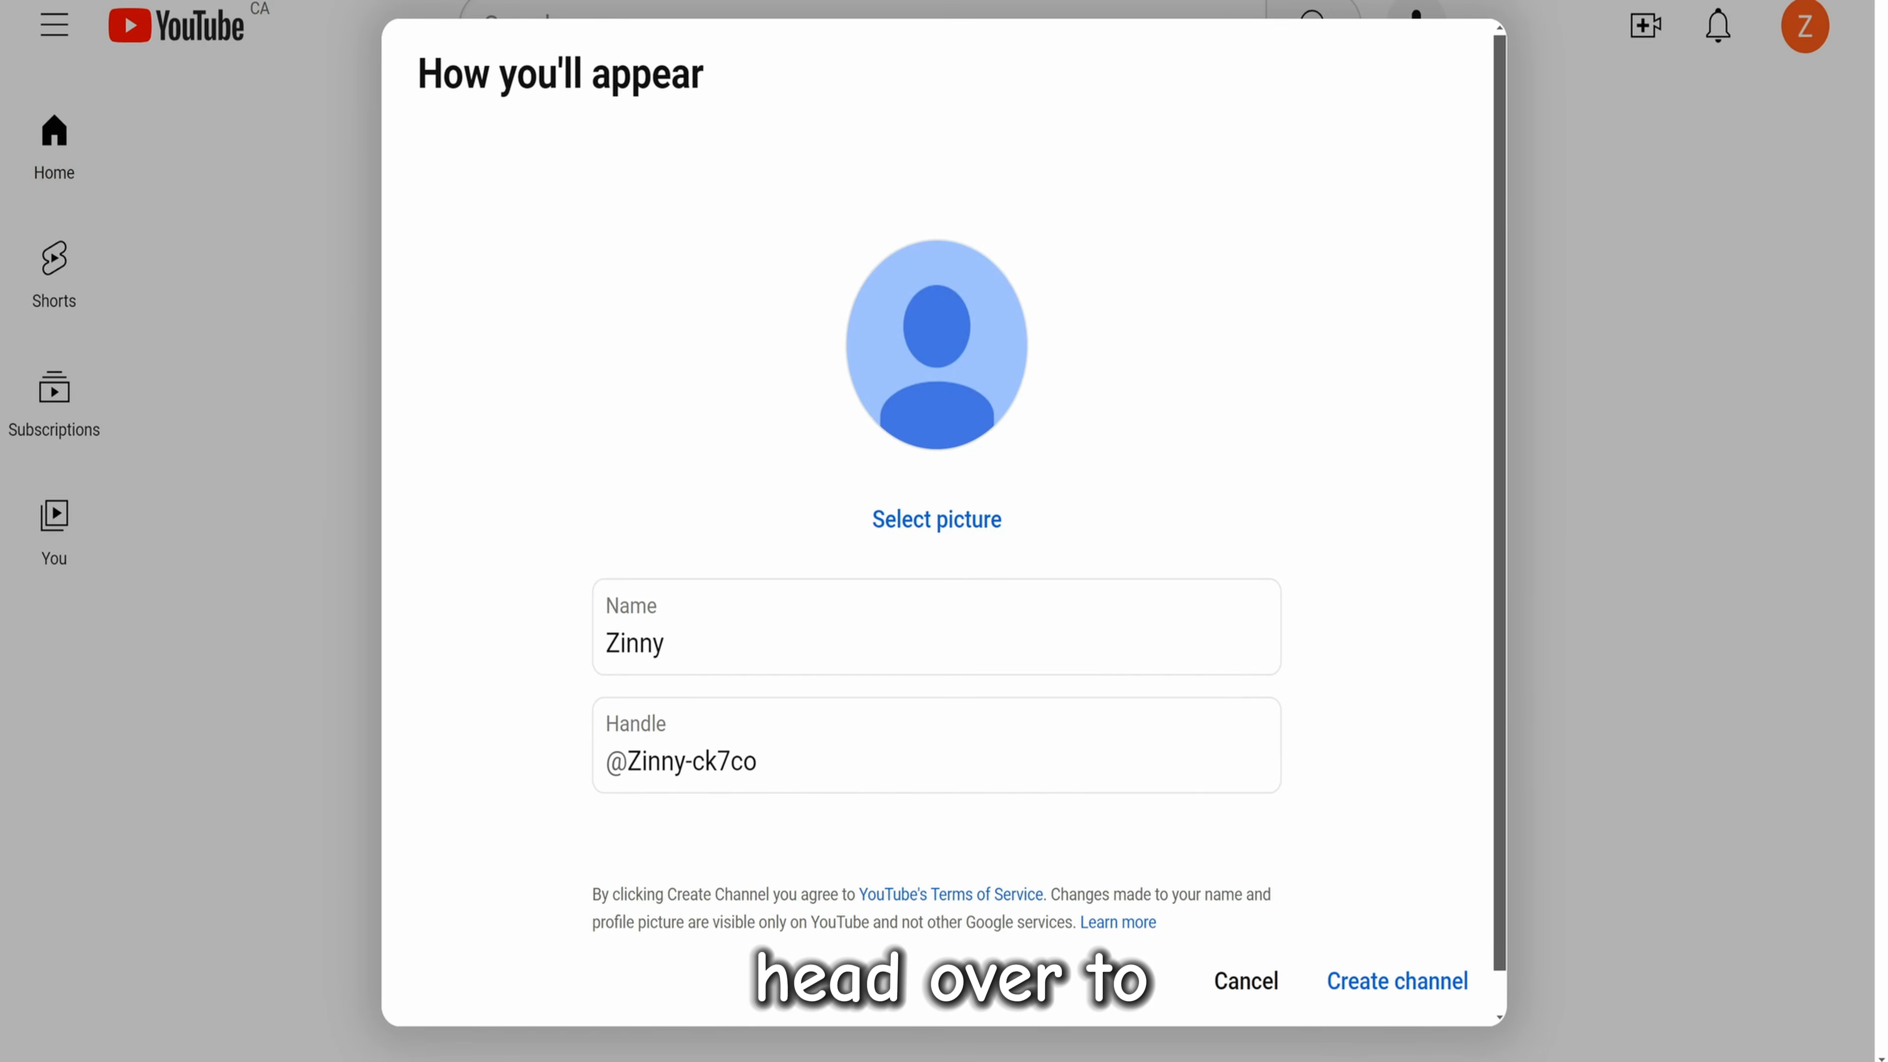
mouse_move(1342, 1060)
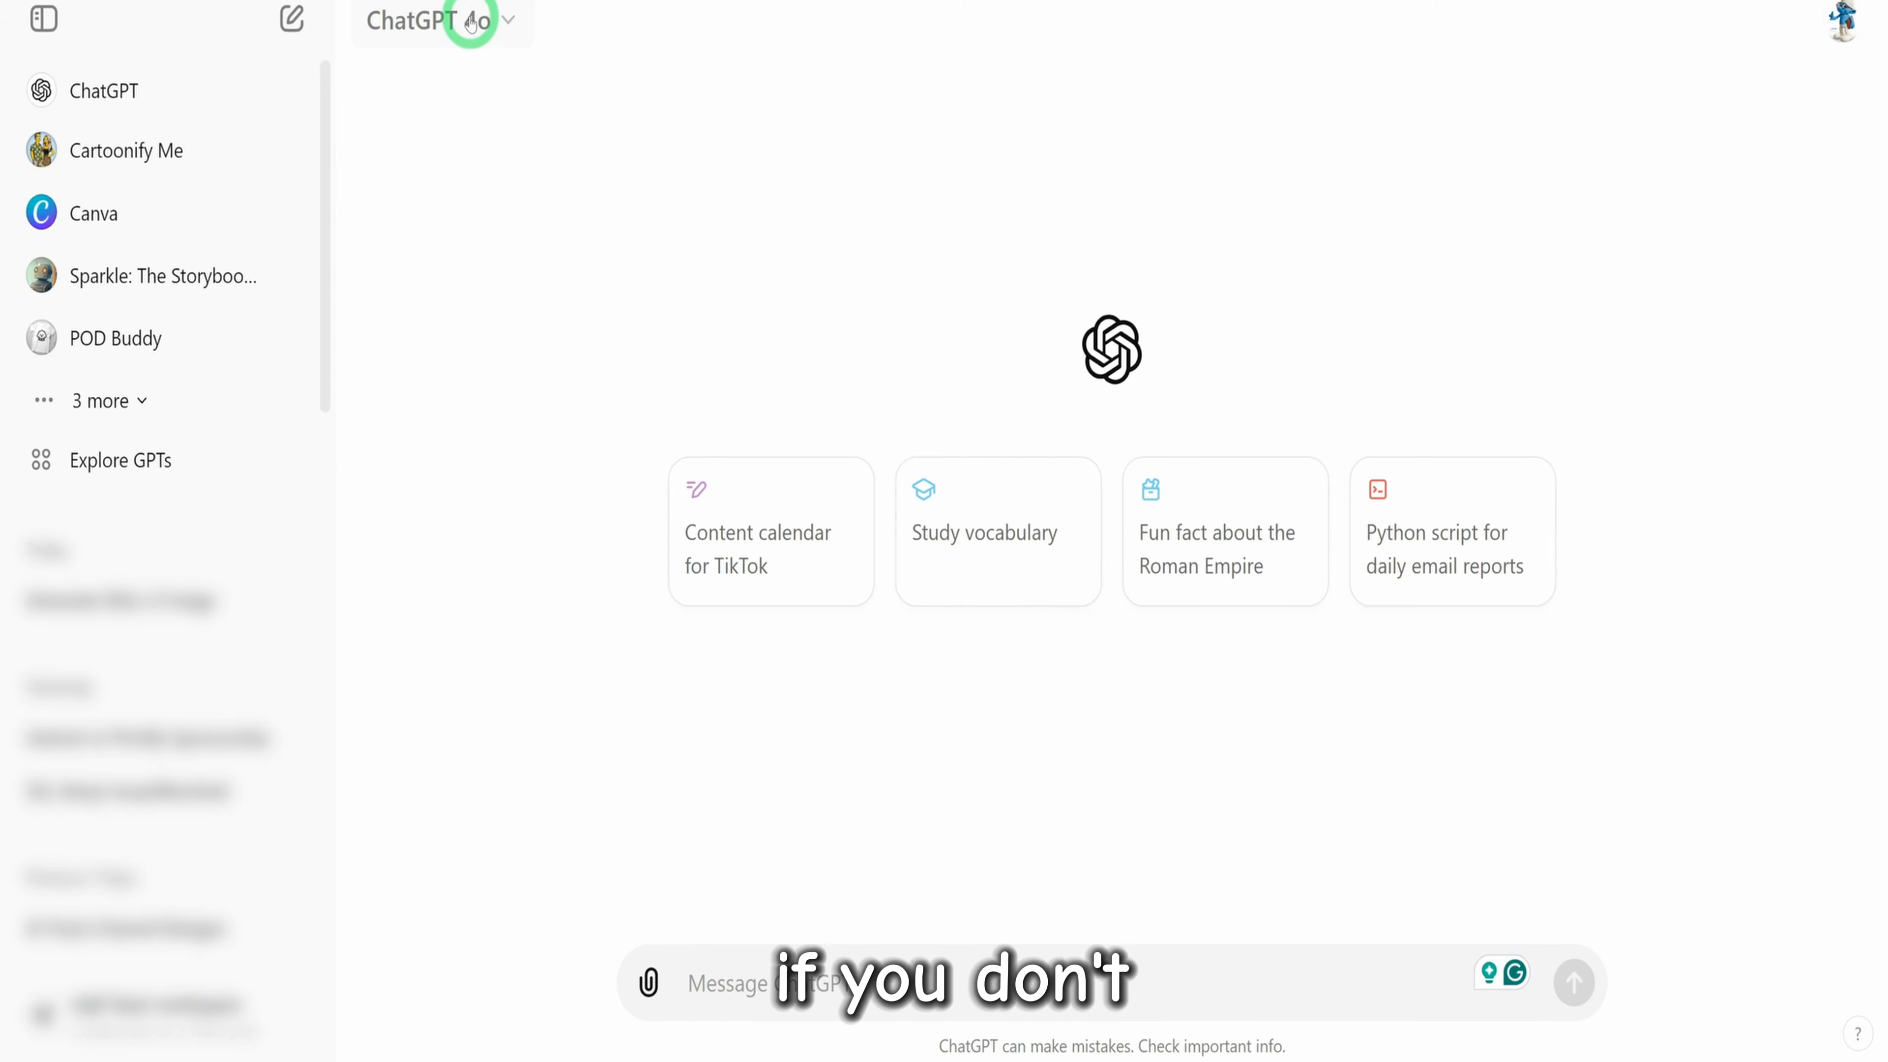
In ChatGPT, enter a prompt requesting a name, logo and possible banner for a YouTube channel that teaches people how to use different AI tools
left_click(471, 25)
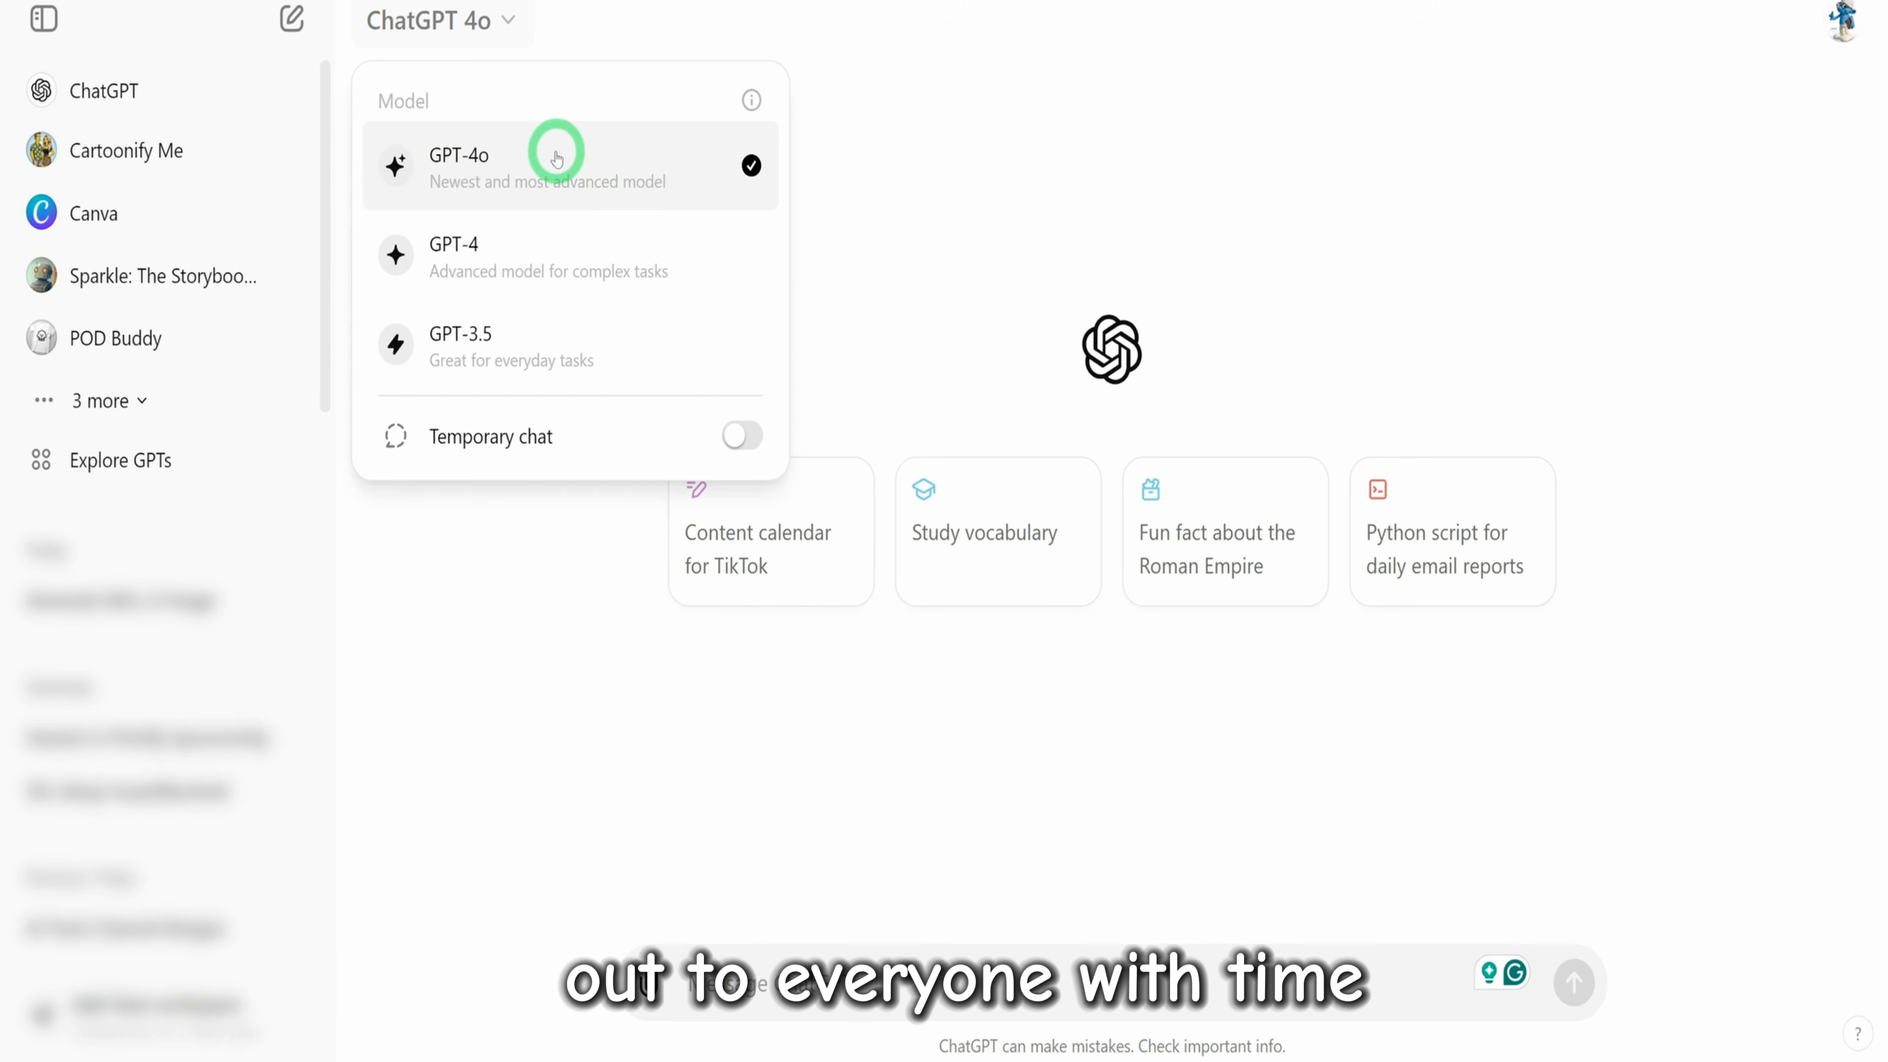
left_click(693, 976)
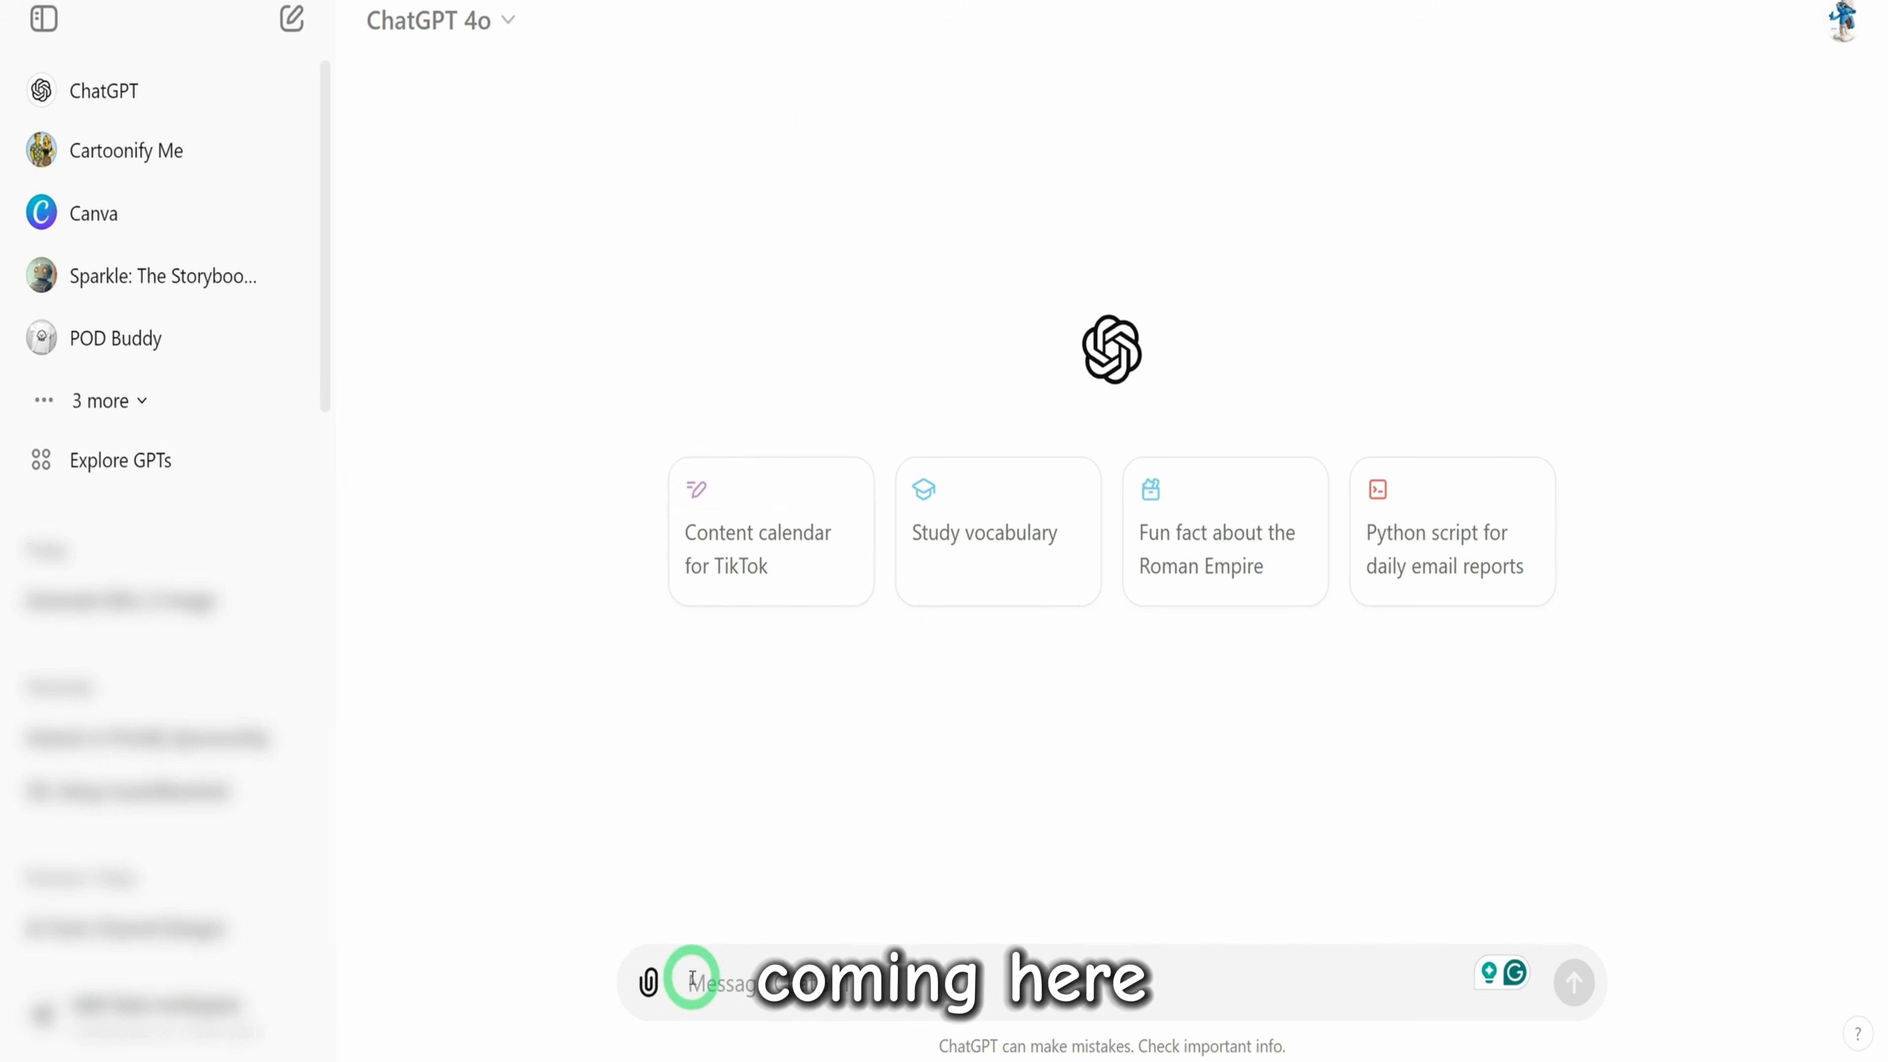
type("I am creating a youtube channel that will teach people how to use different ai tools, can you suggest a name for the channel, a channel logo and a possible channel banner")
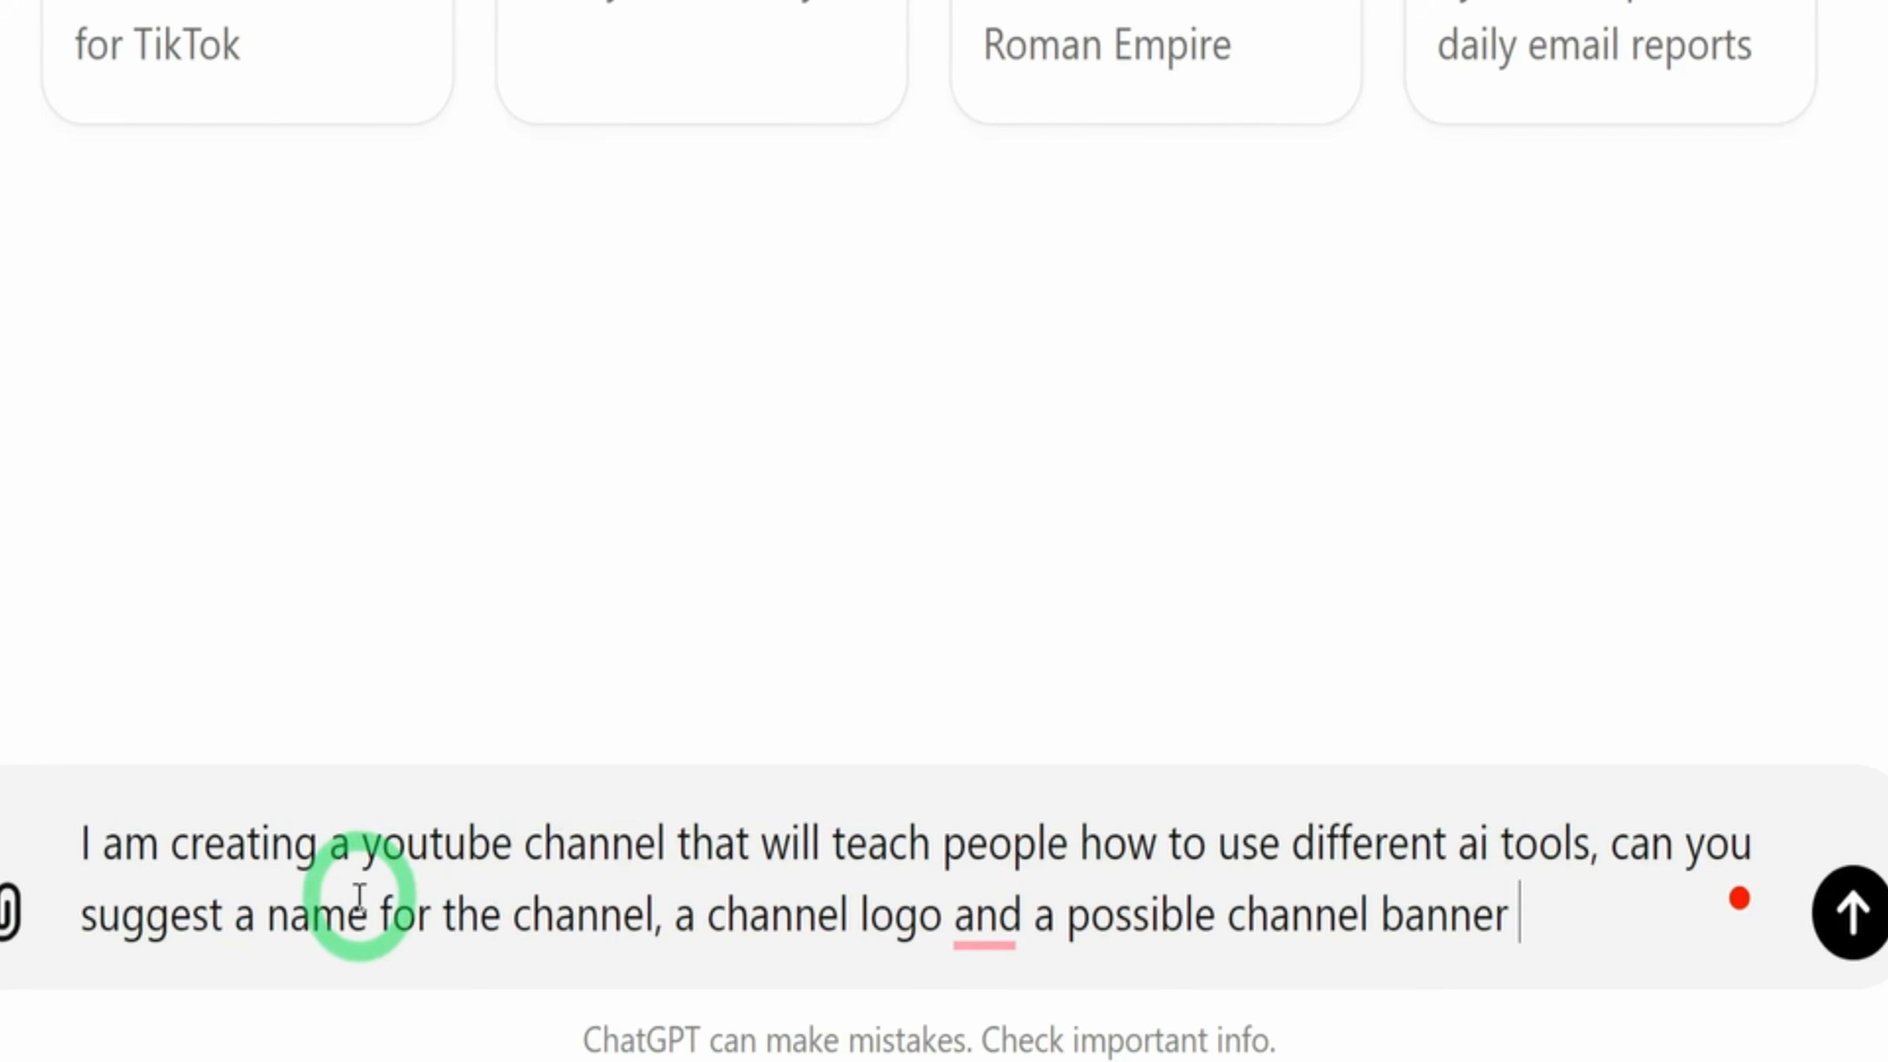
Apply the writing corrections "YouTube", the comma before "and", and "AI" to the prompt, and submit it
mouse_move(383, 848)
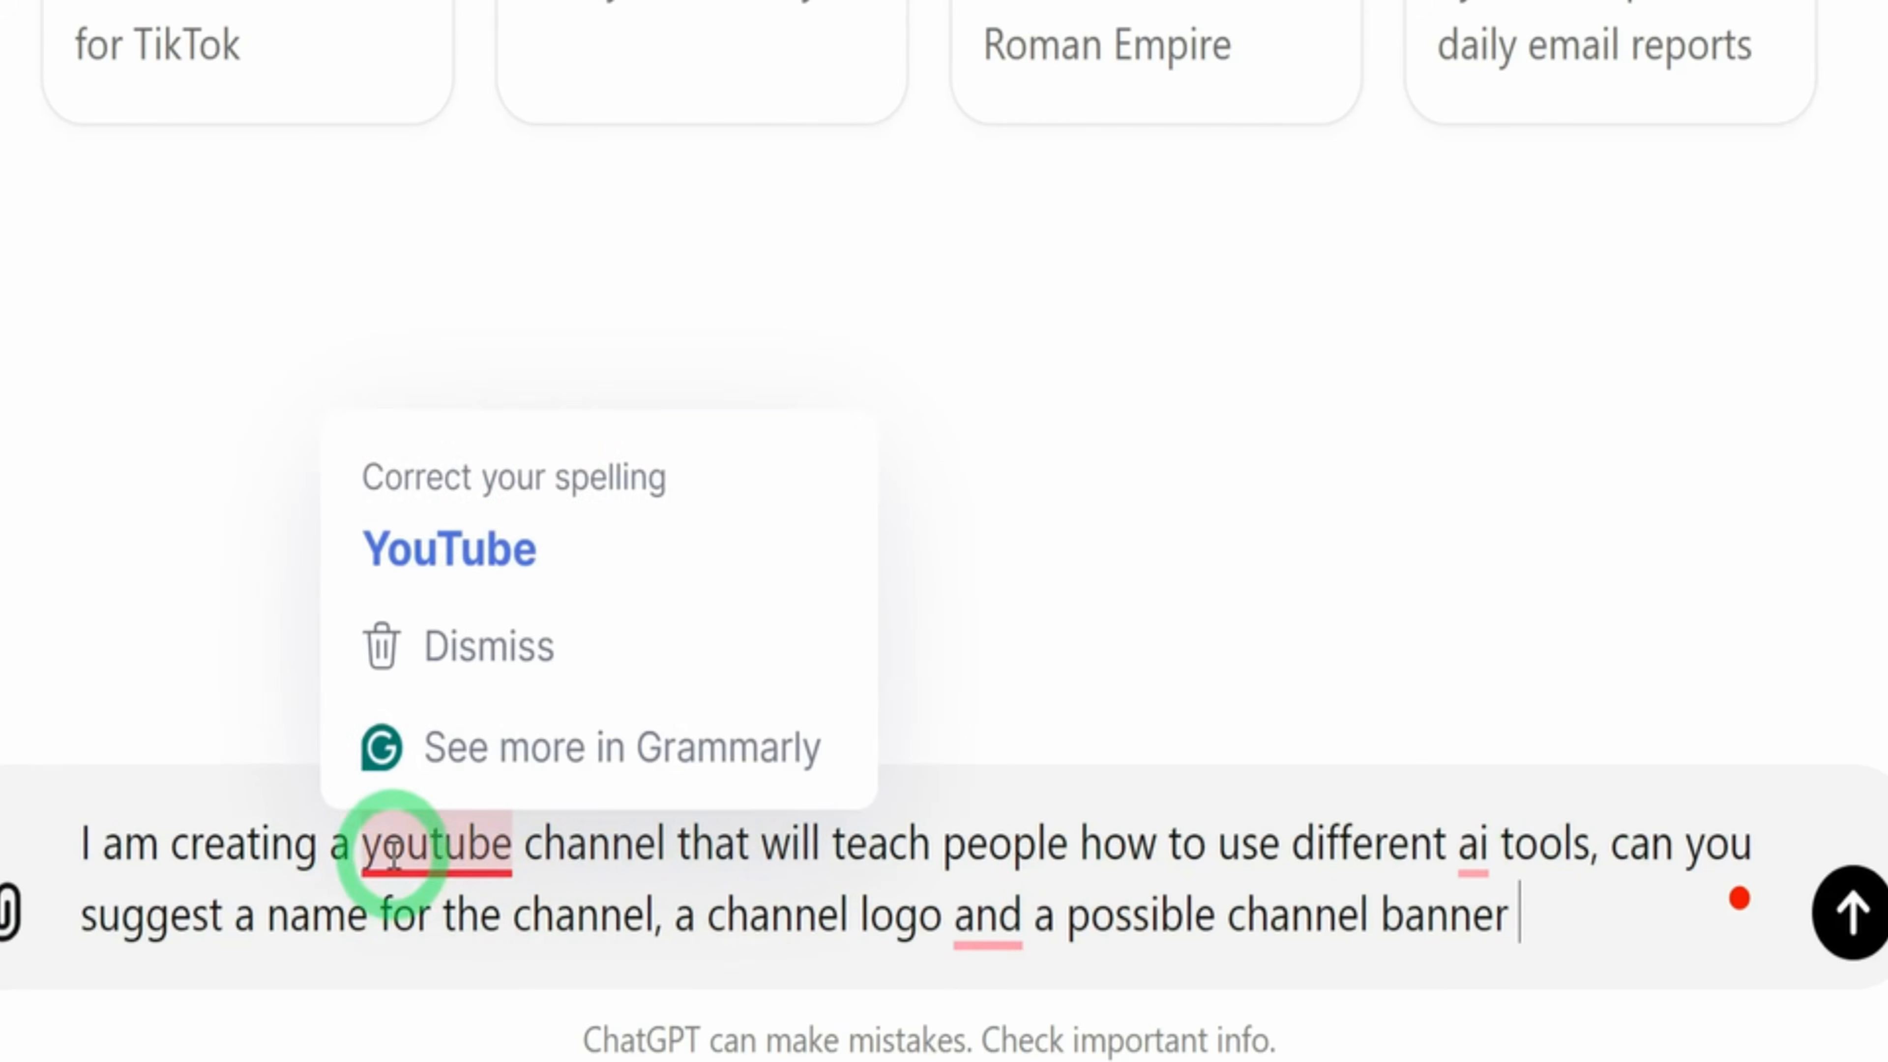
left_click(539, 465)
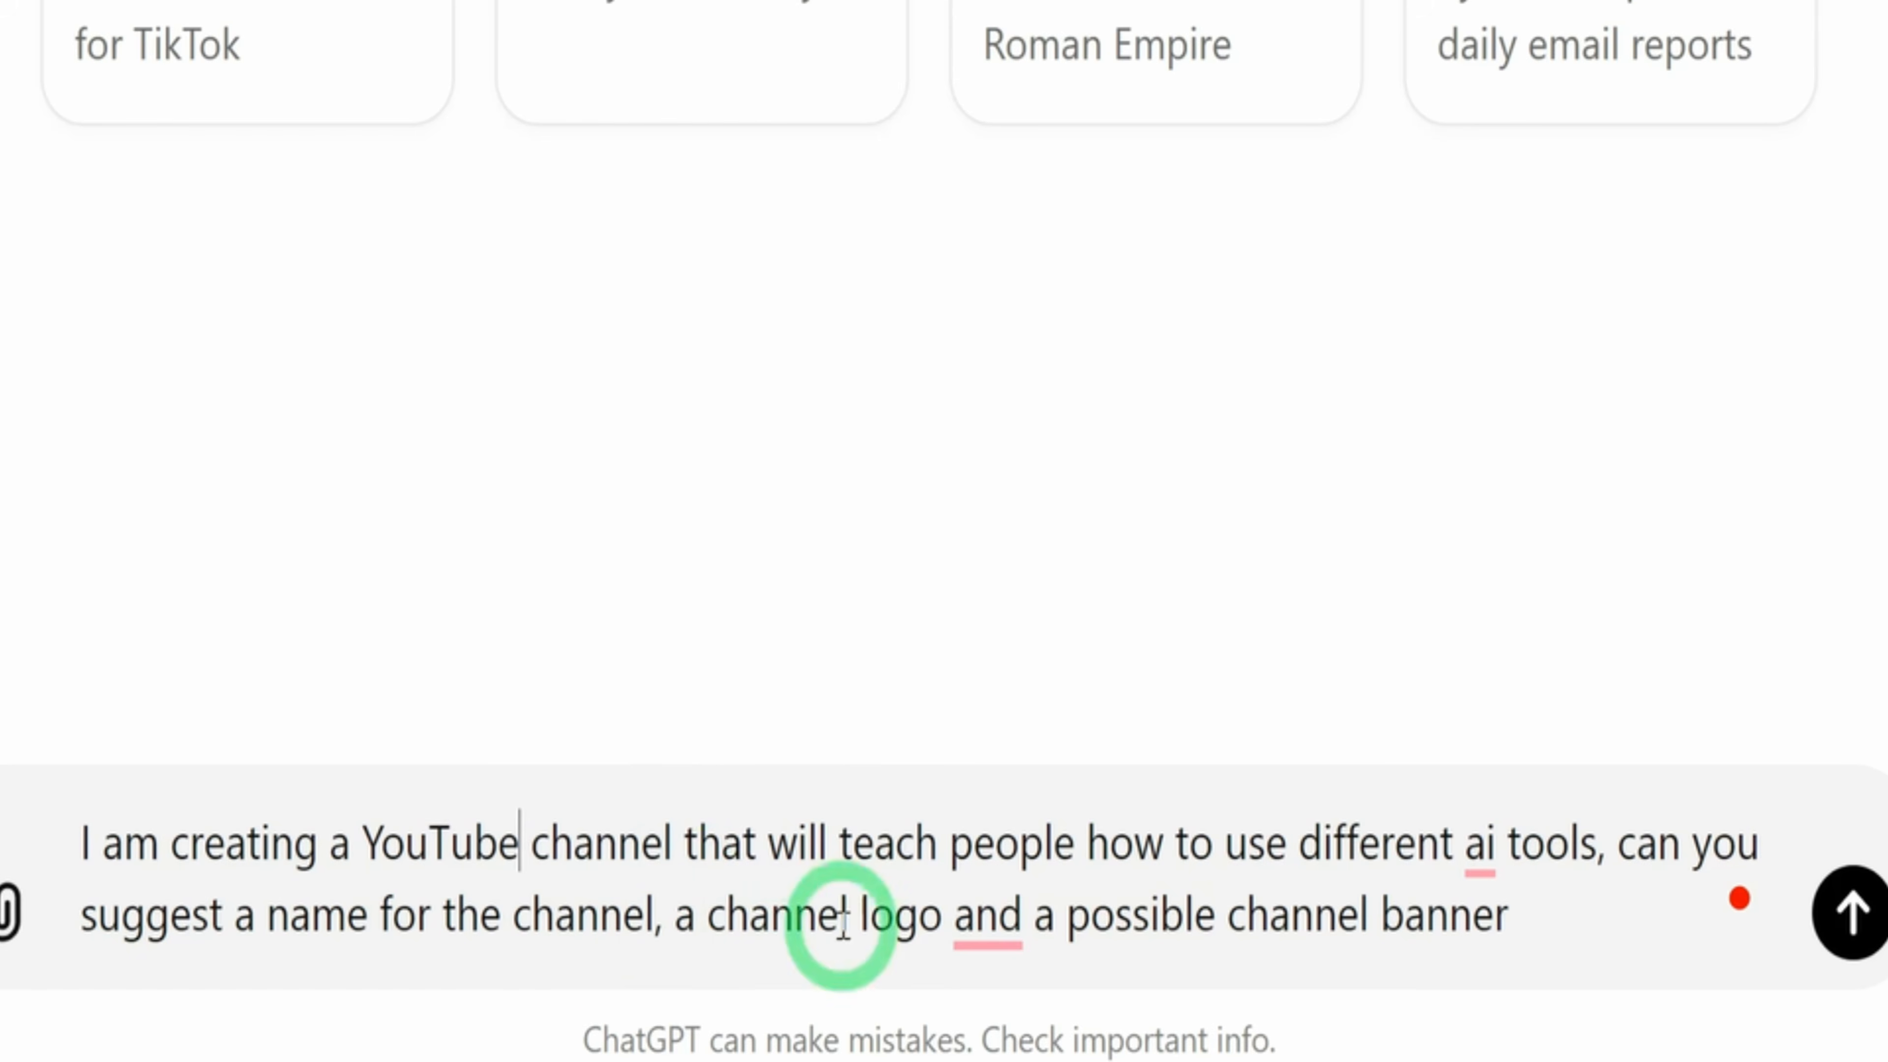
mouse_move(1020, 928)
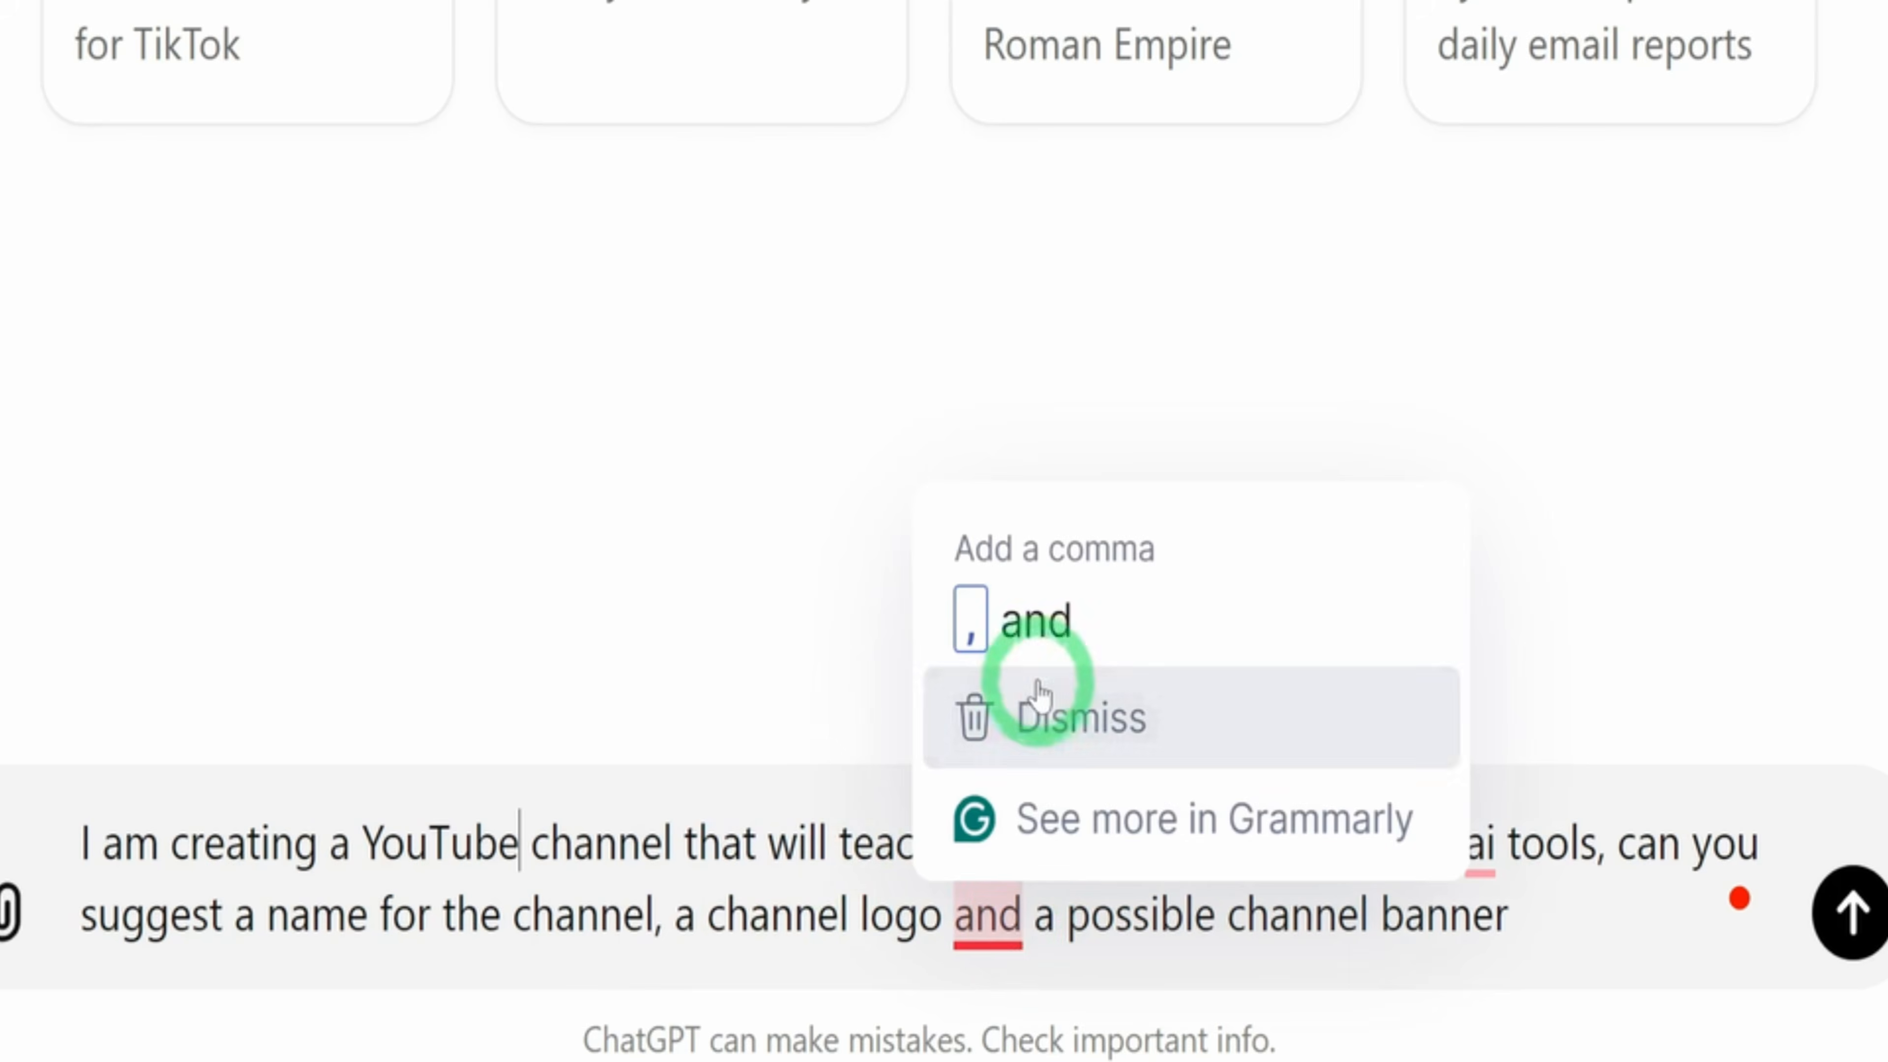
left_click(1047, 629)
mouse_move(1490, 841)
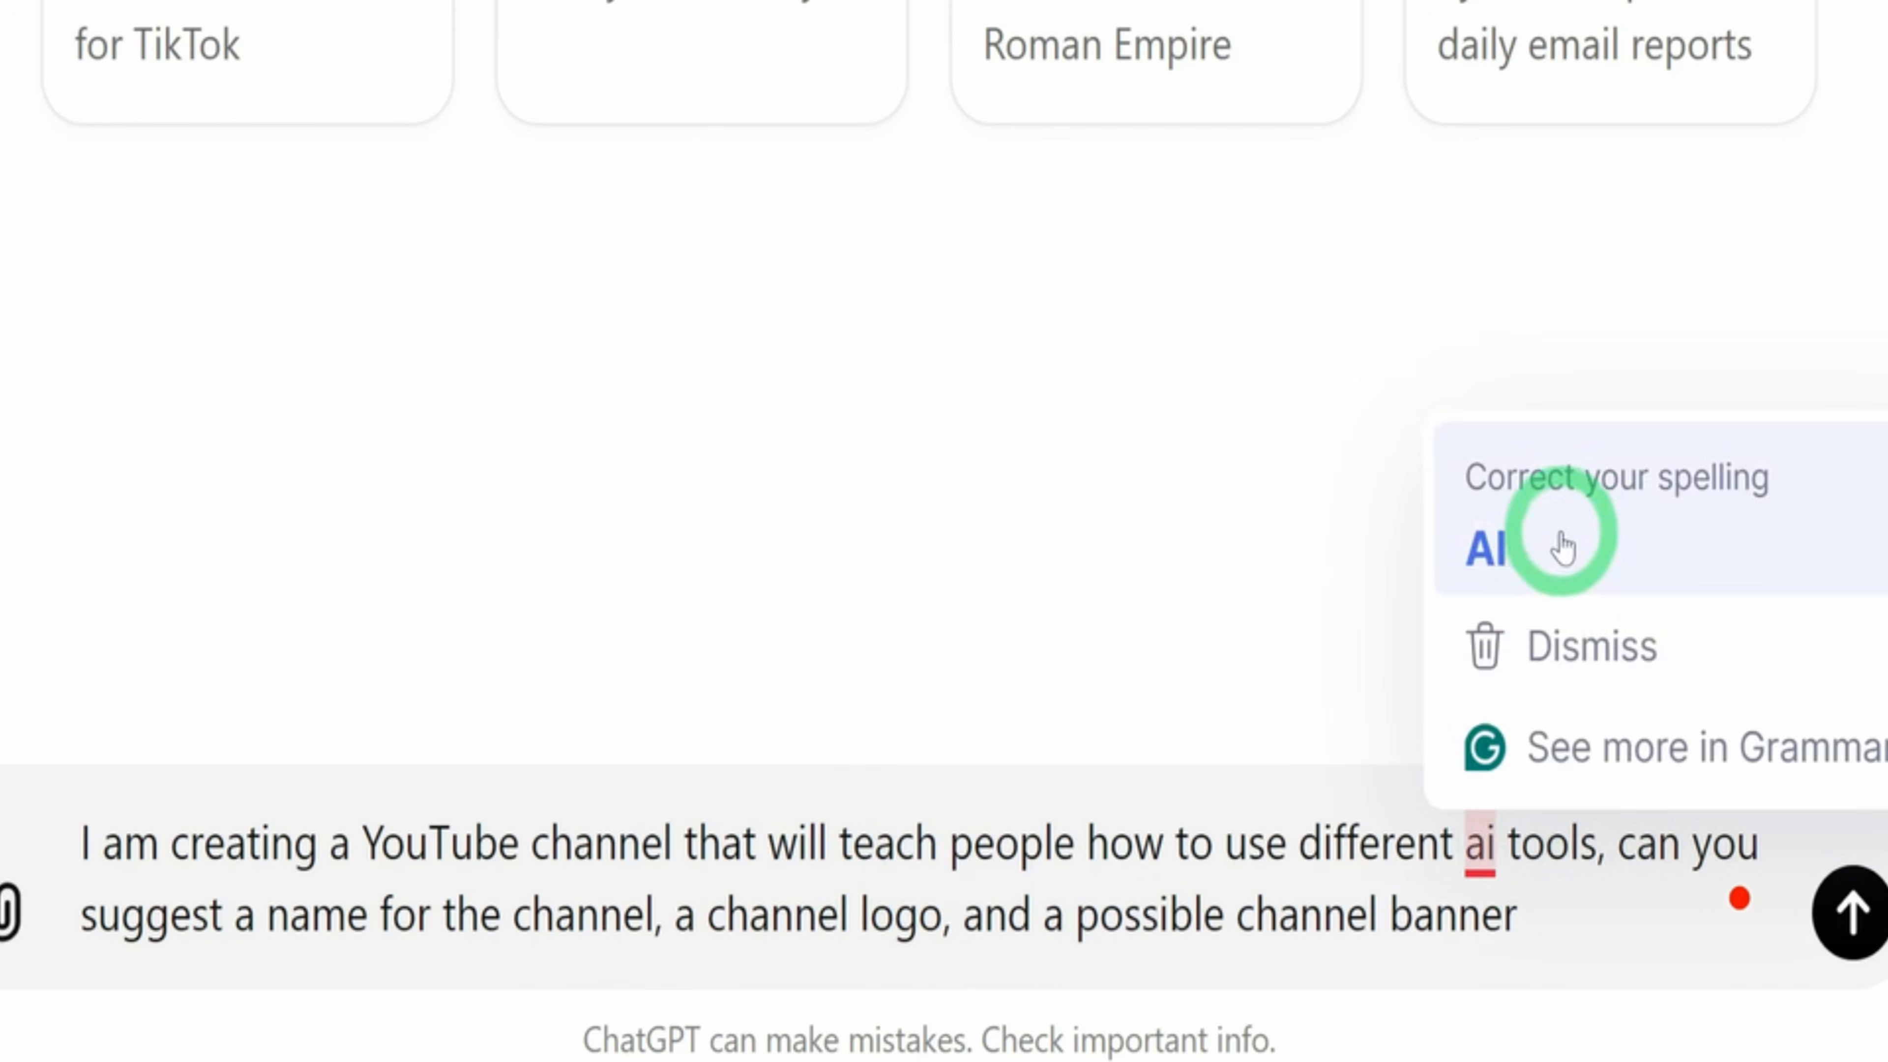
left_click(1559, 537)
left_click(1849, 911)
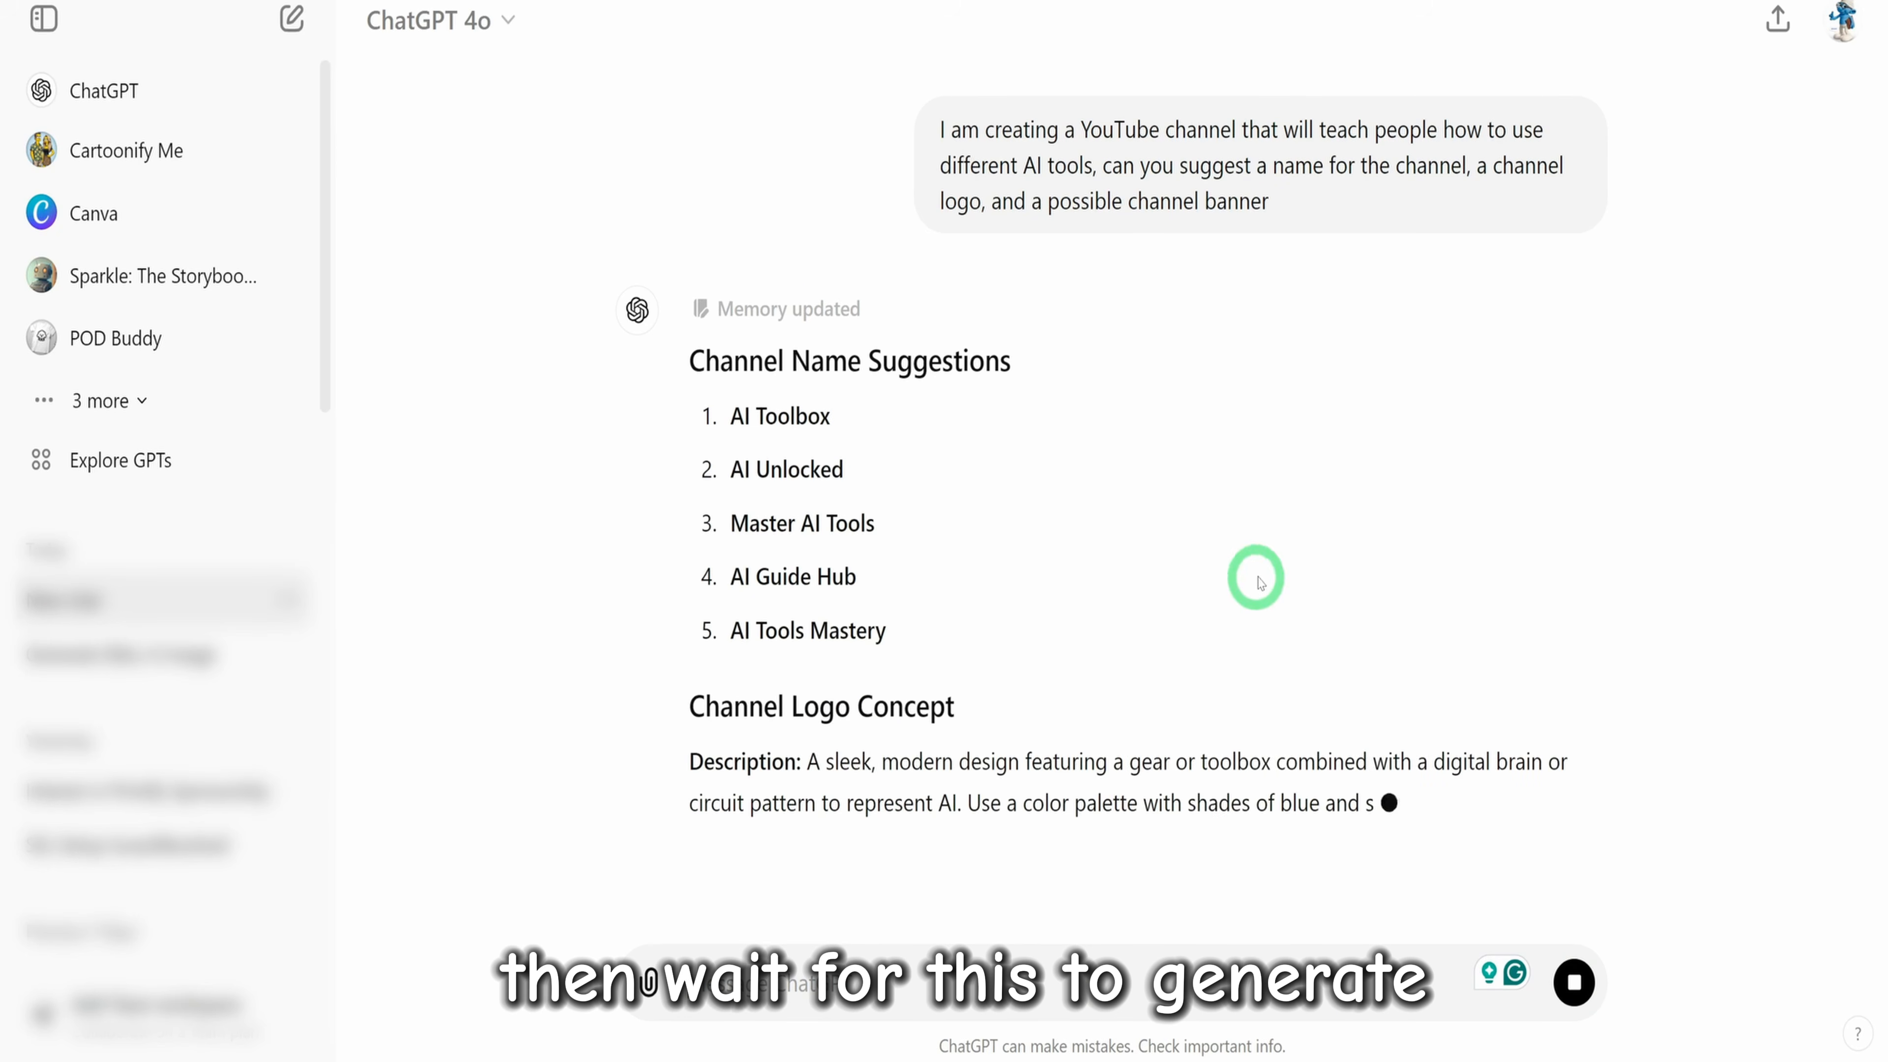
Review the suggested channel names and the logo and banner concepts, and reply "Yes" to have the visuals created
scroll(1246, 363, "up", 1)
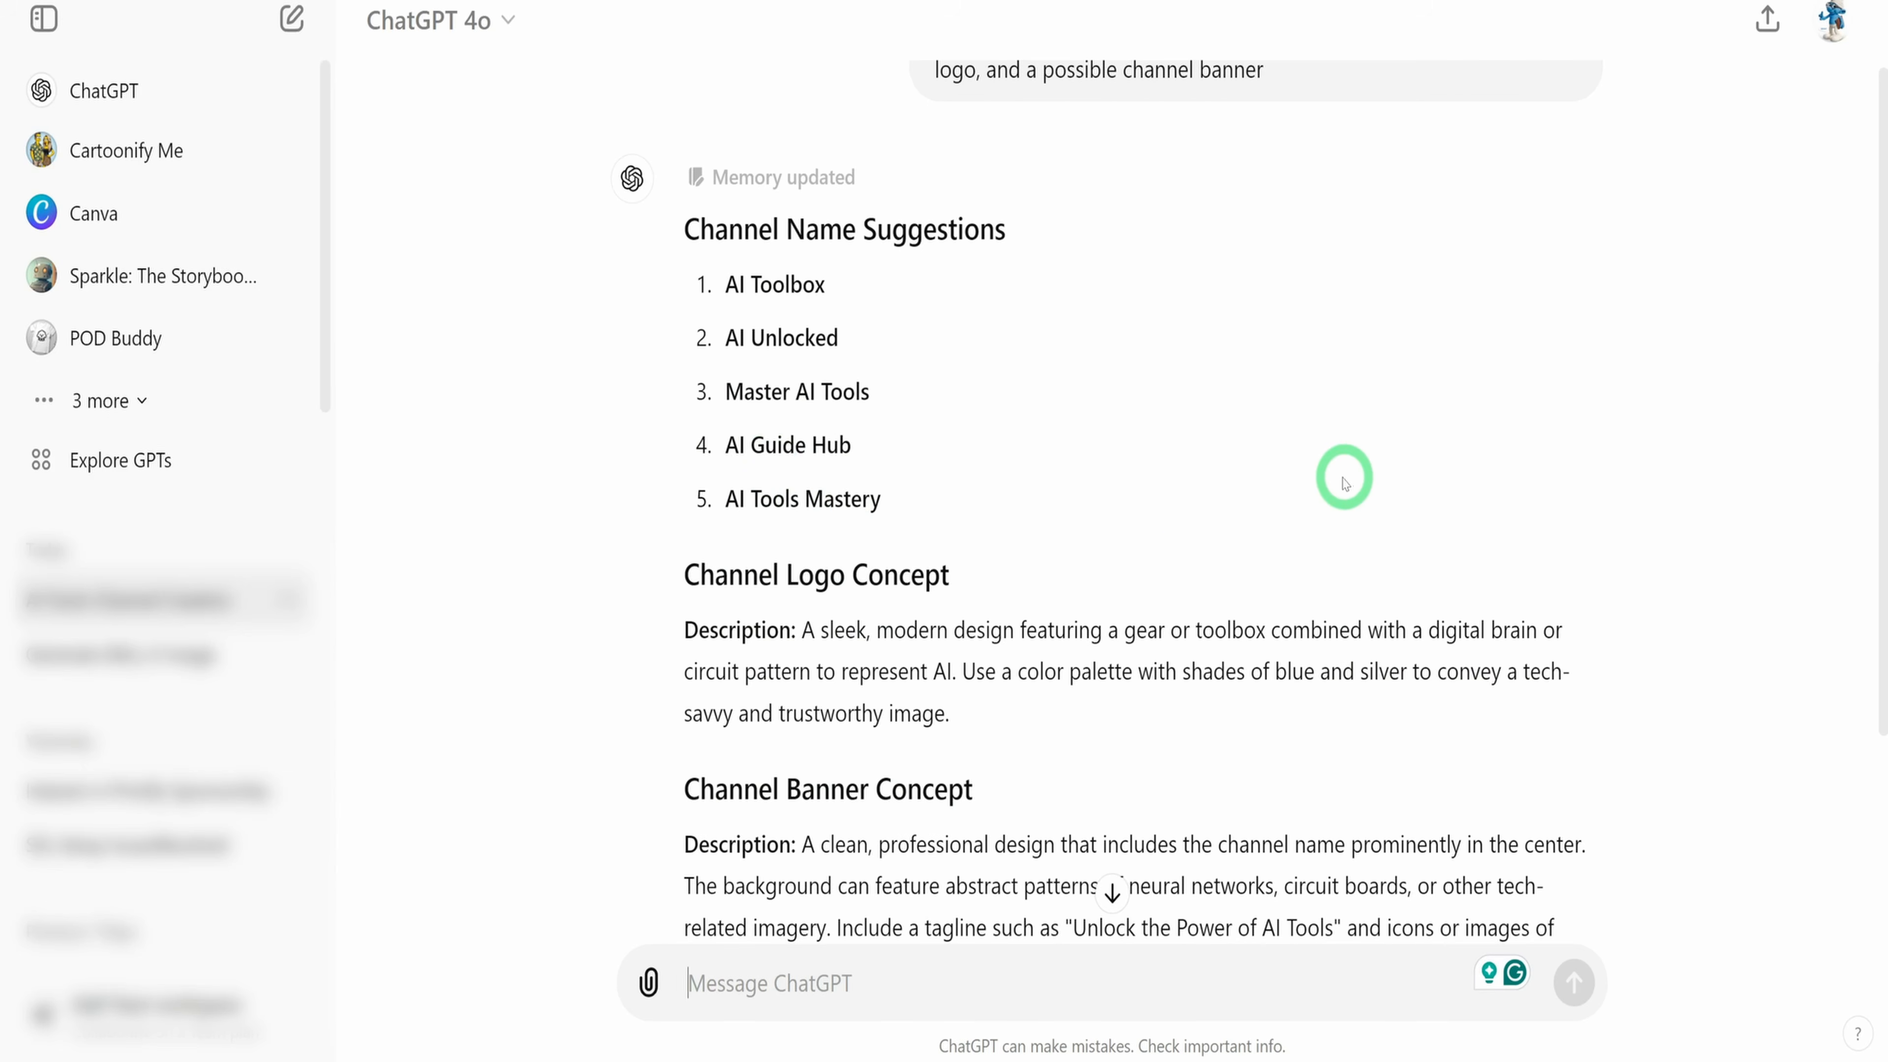
scroll(1117, 643, "down", 4)
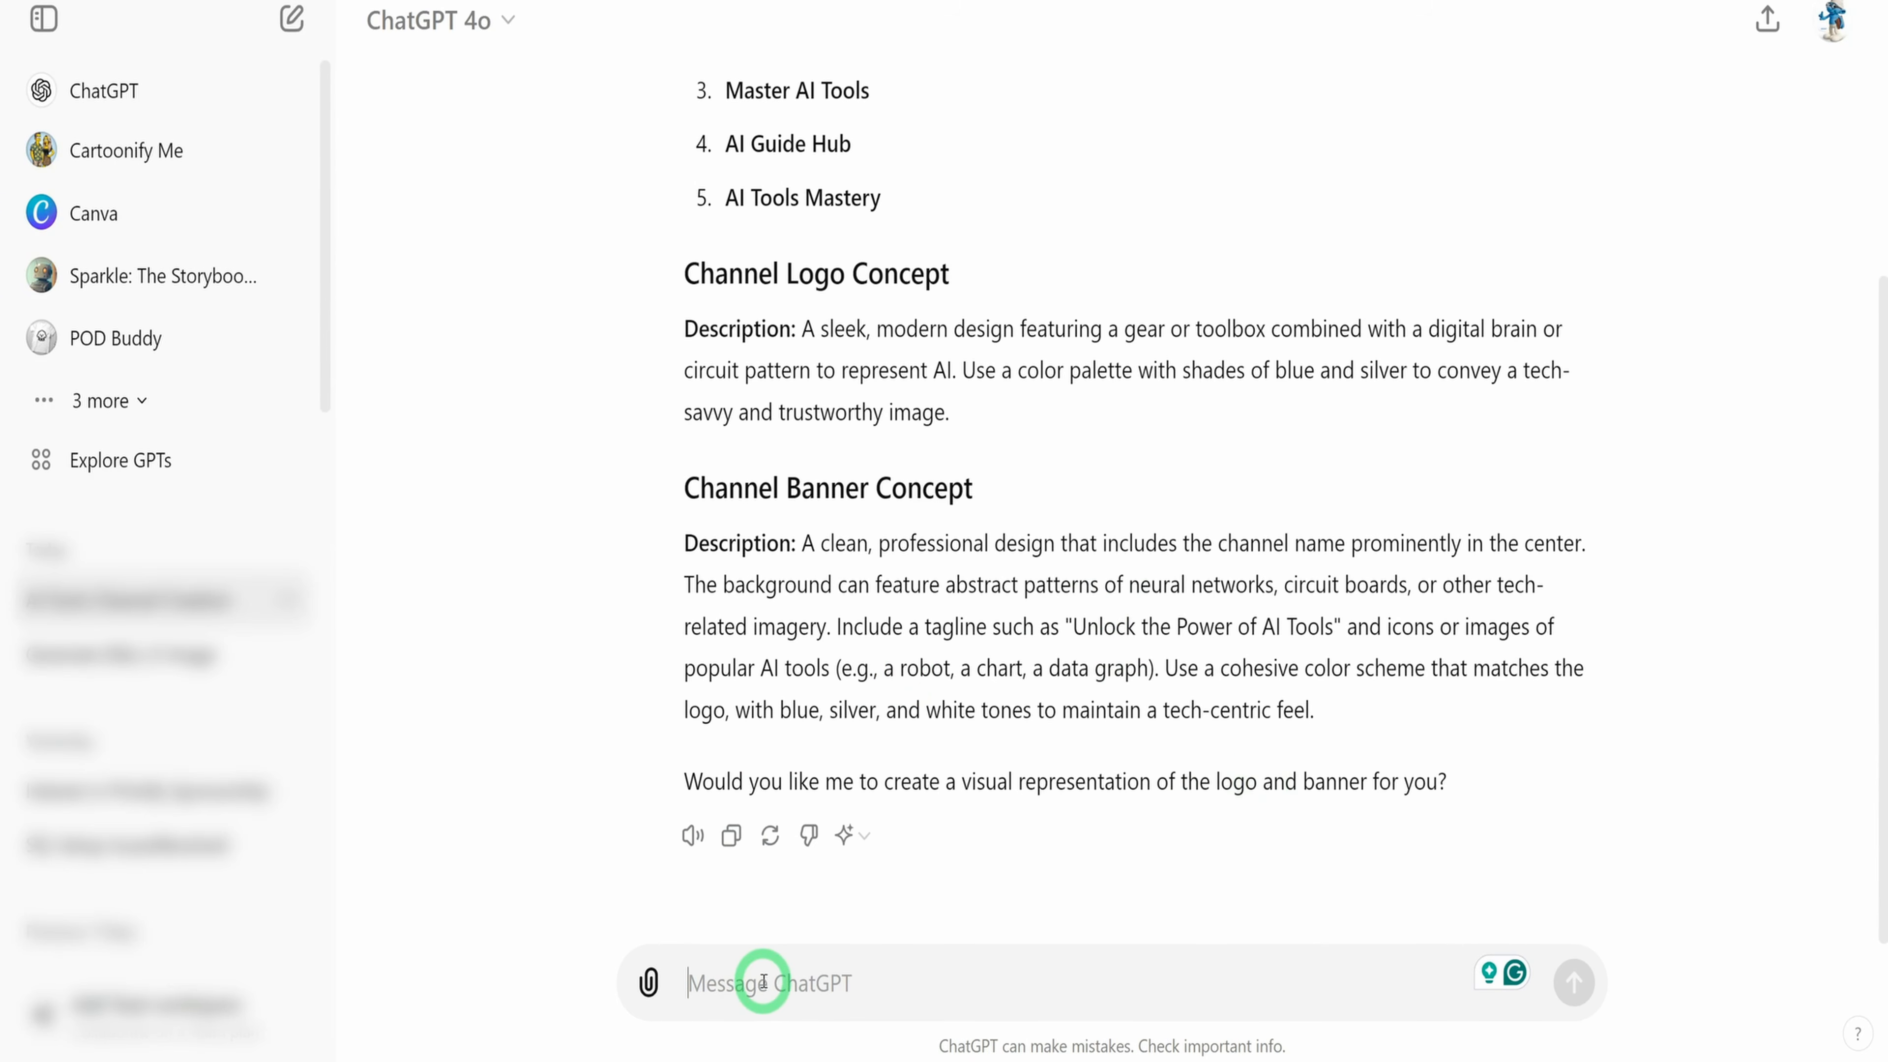
key("Return")
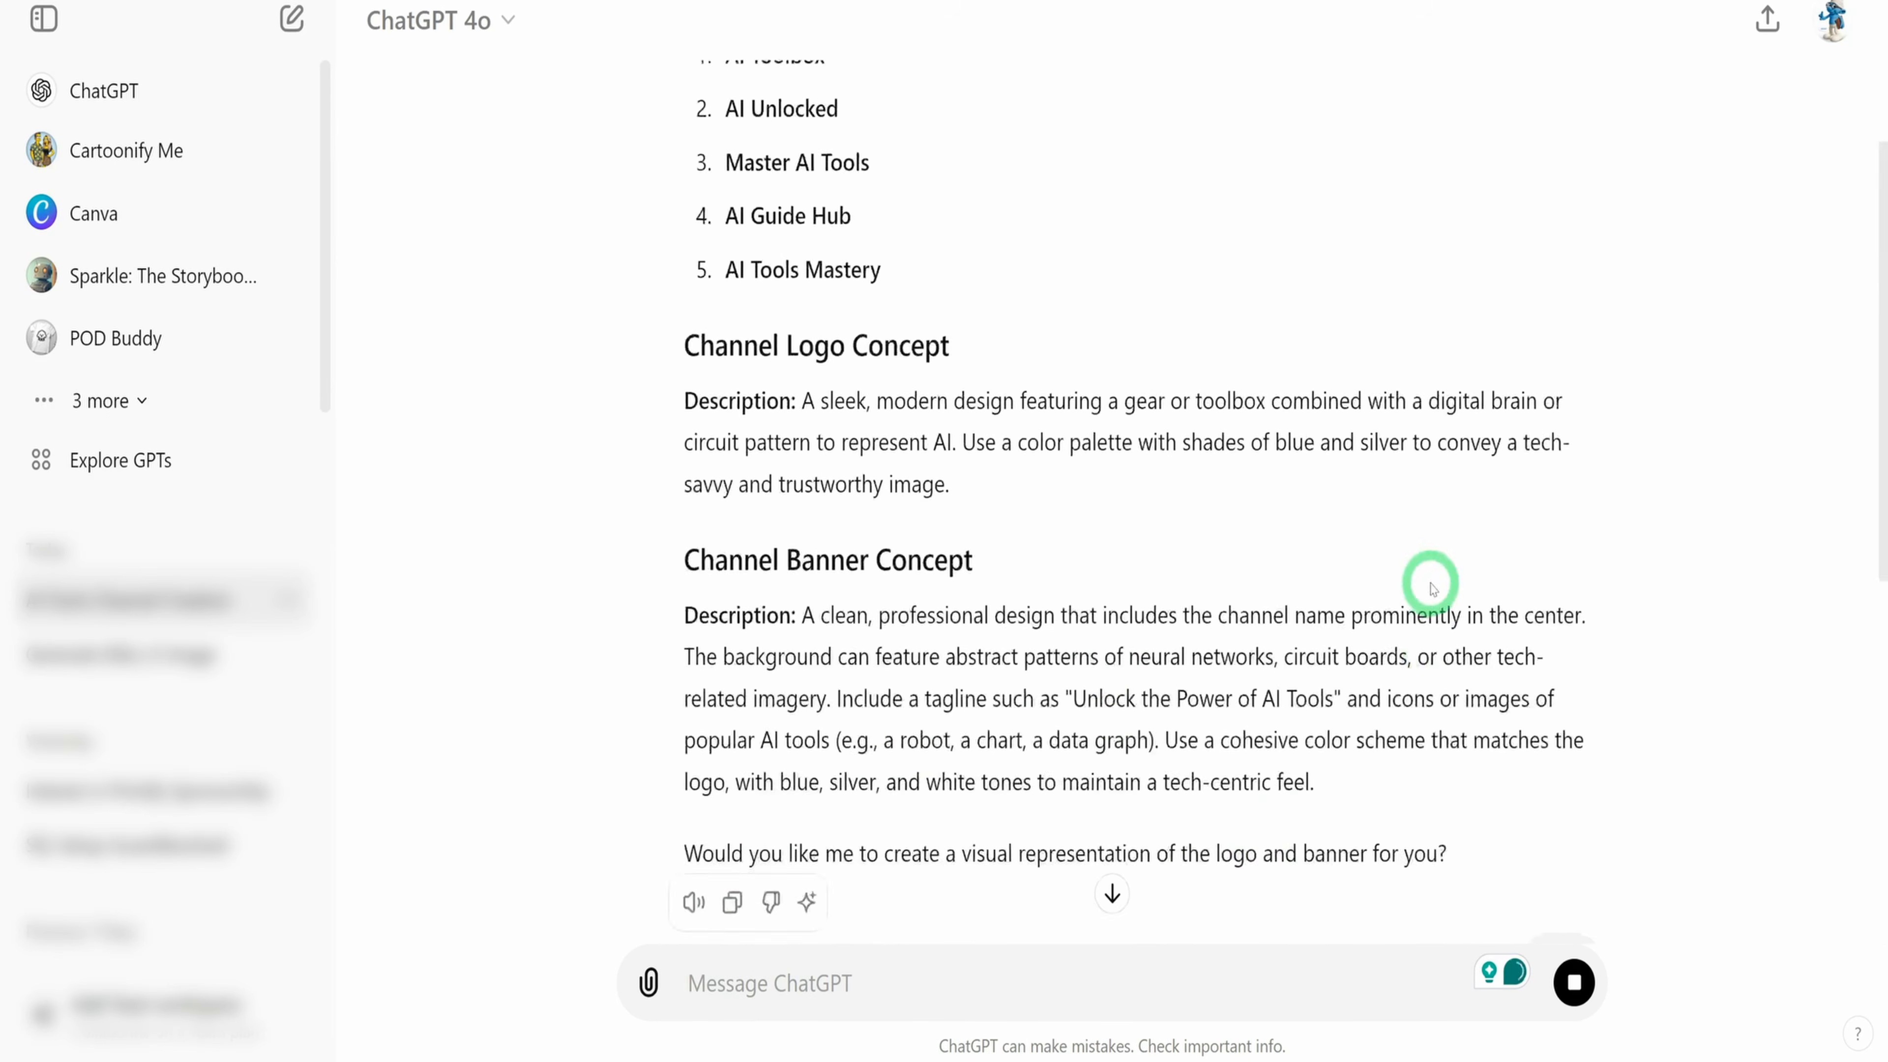
Examine the generated channel logo and the banner designs, and compare them with the suggested names and concepts
scroll(1429, 586, "up", 4)
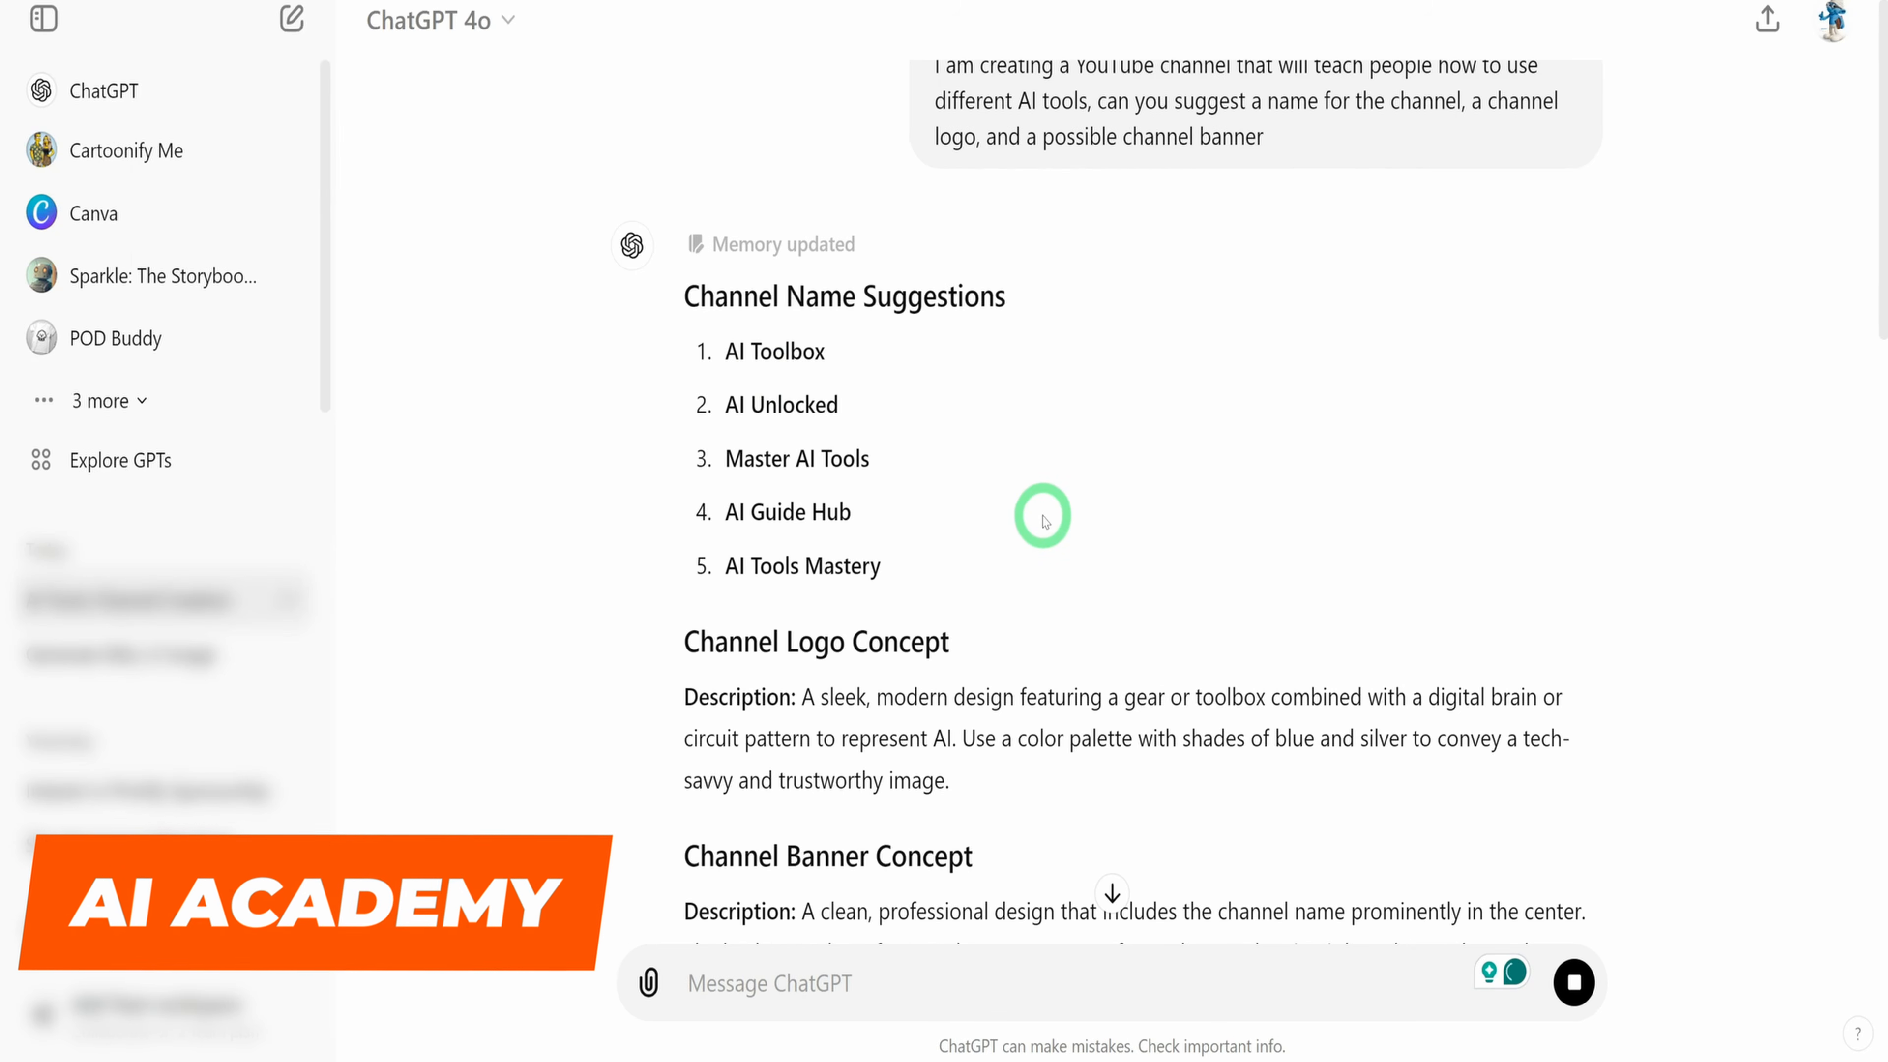
scroll(1045, 523, "down", 4)
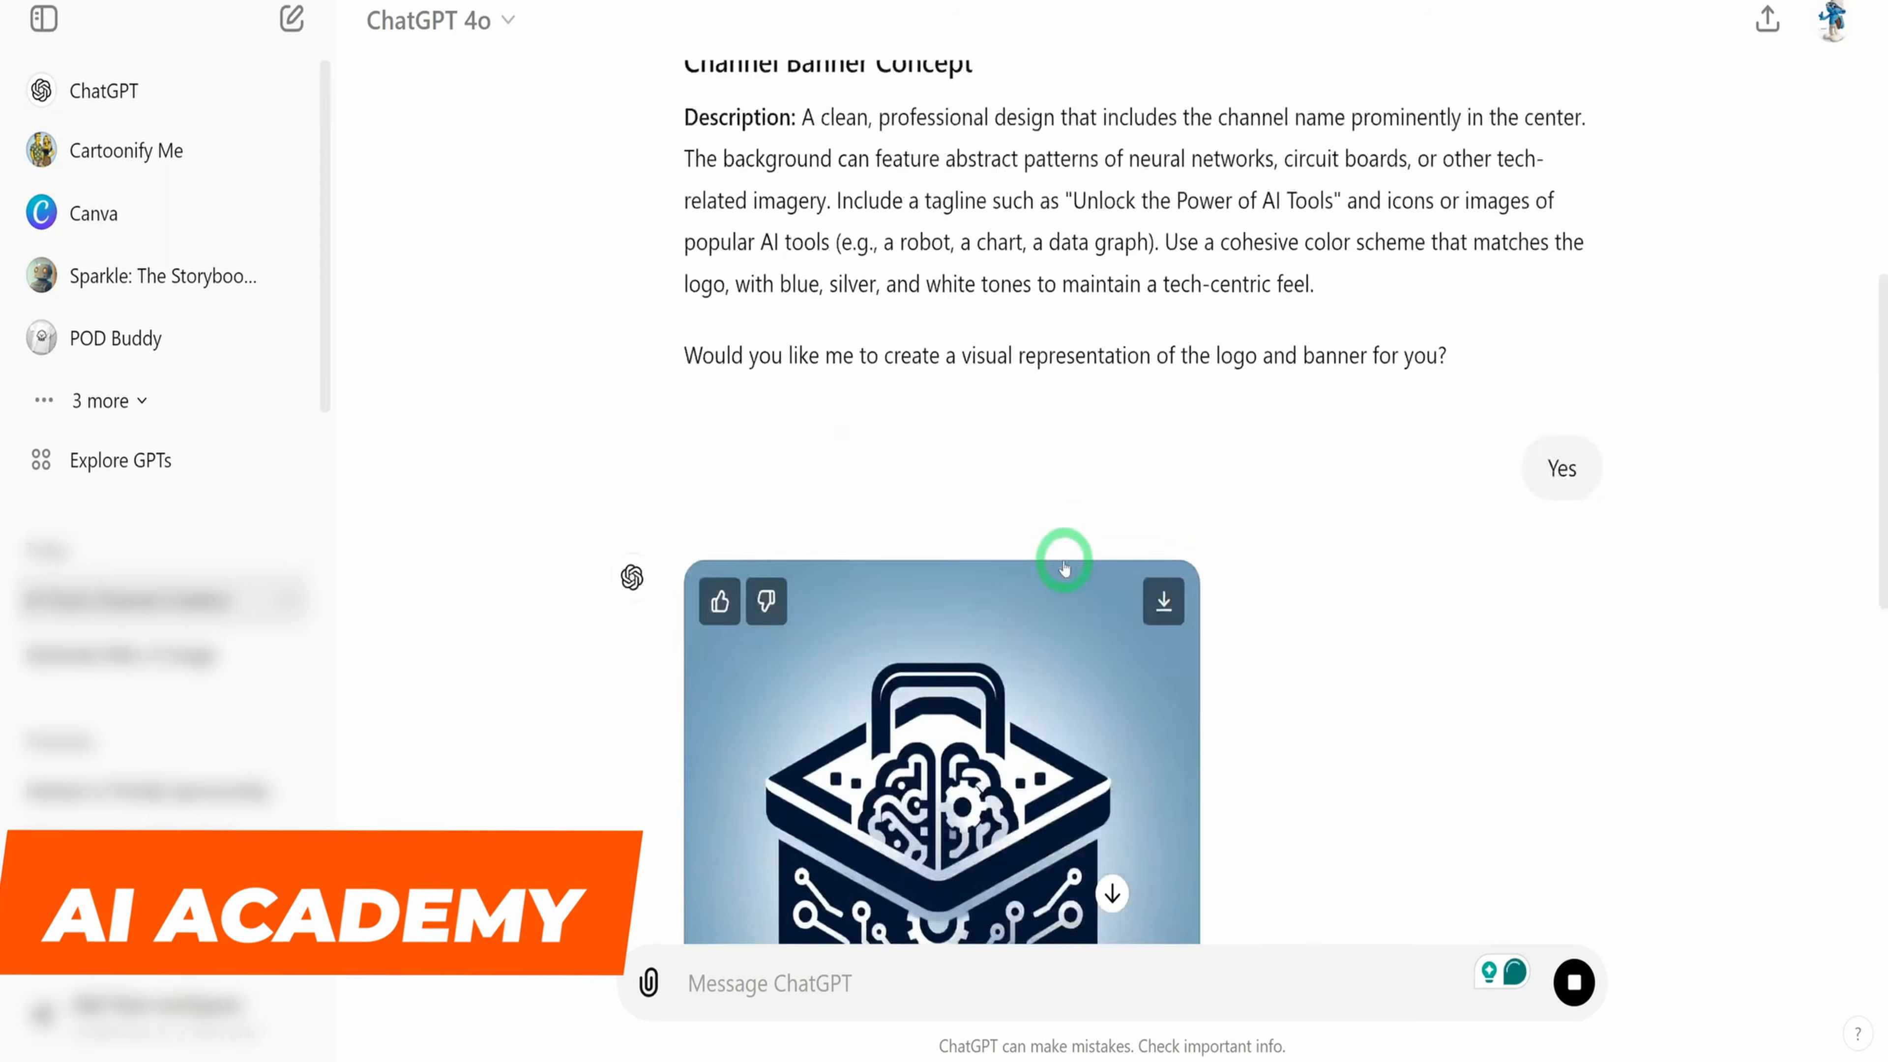
scroll(1067, 561, "down", 5)
scroll(1063, 556, "up", 1)
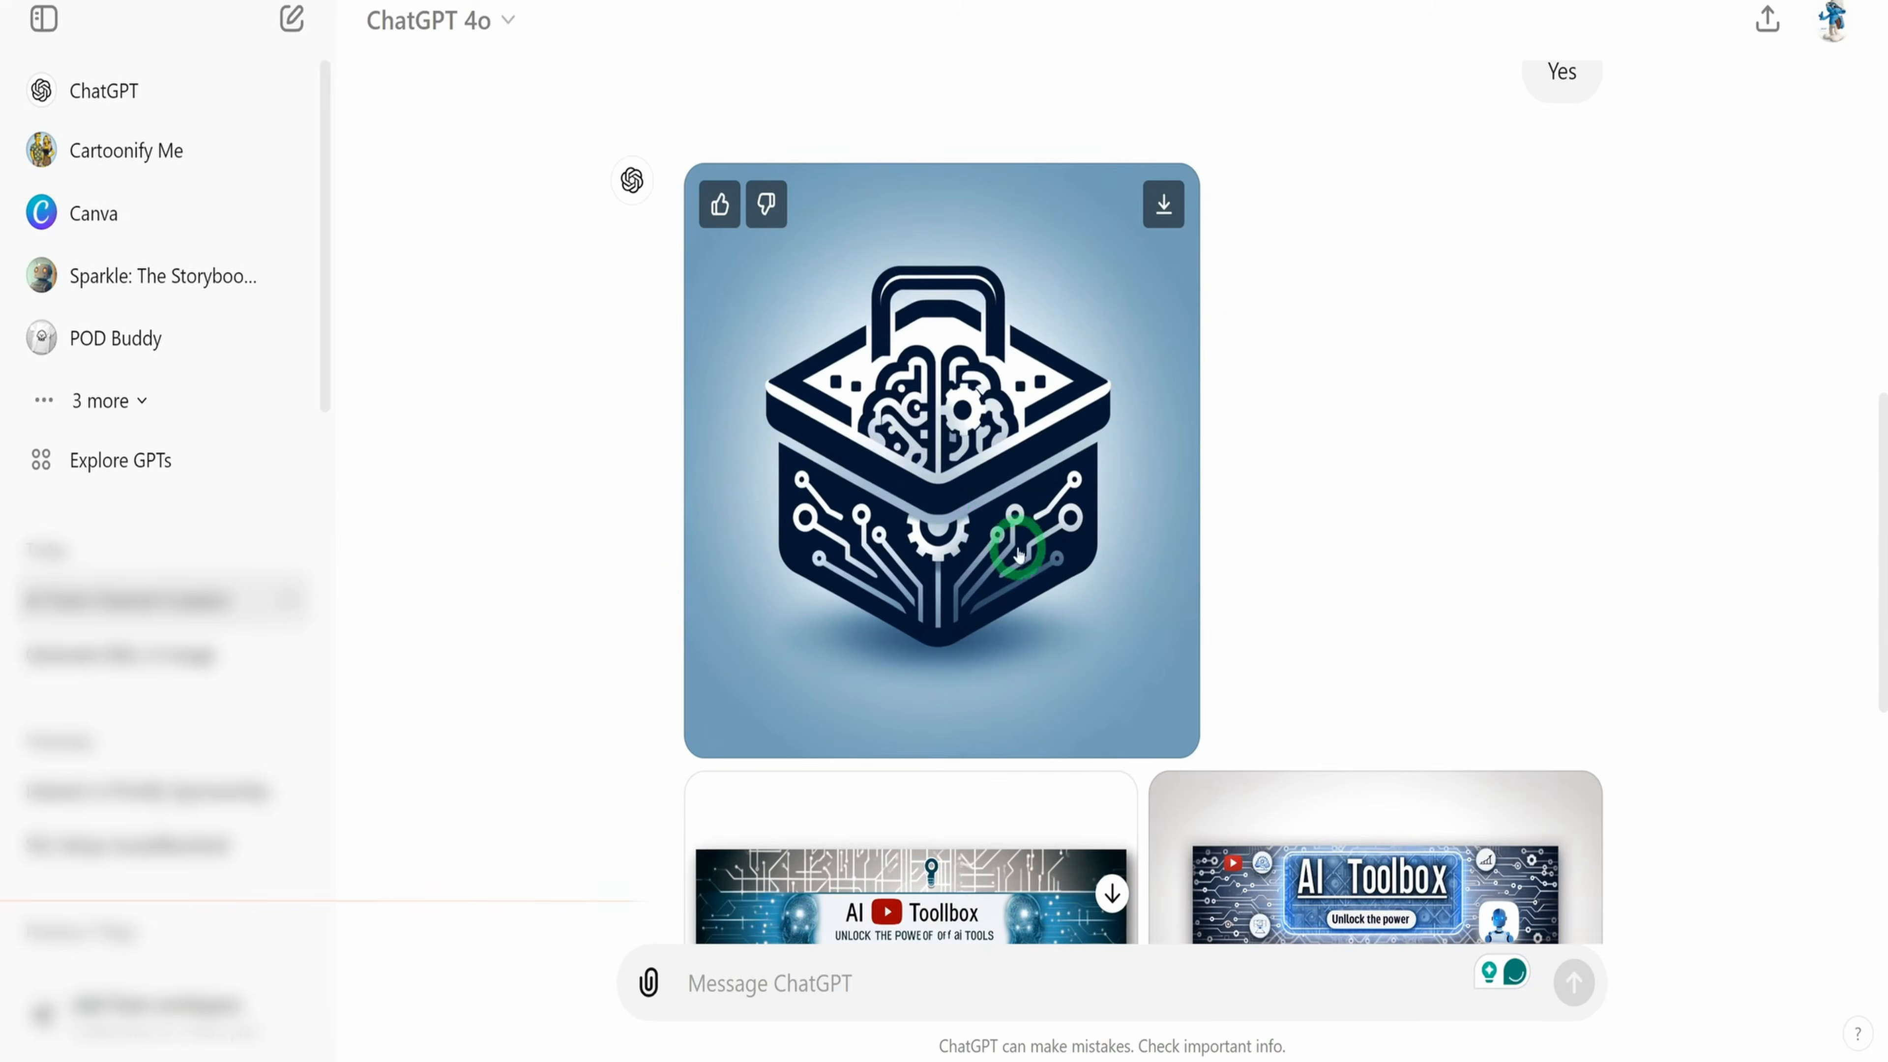
scroll(1375, 525, "down", 3)
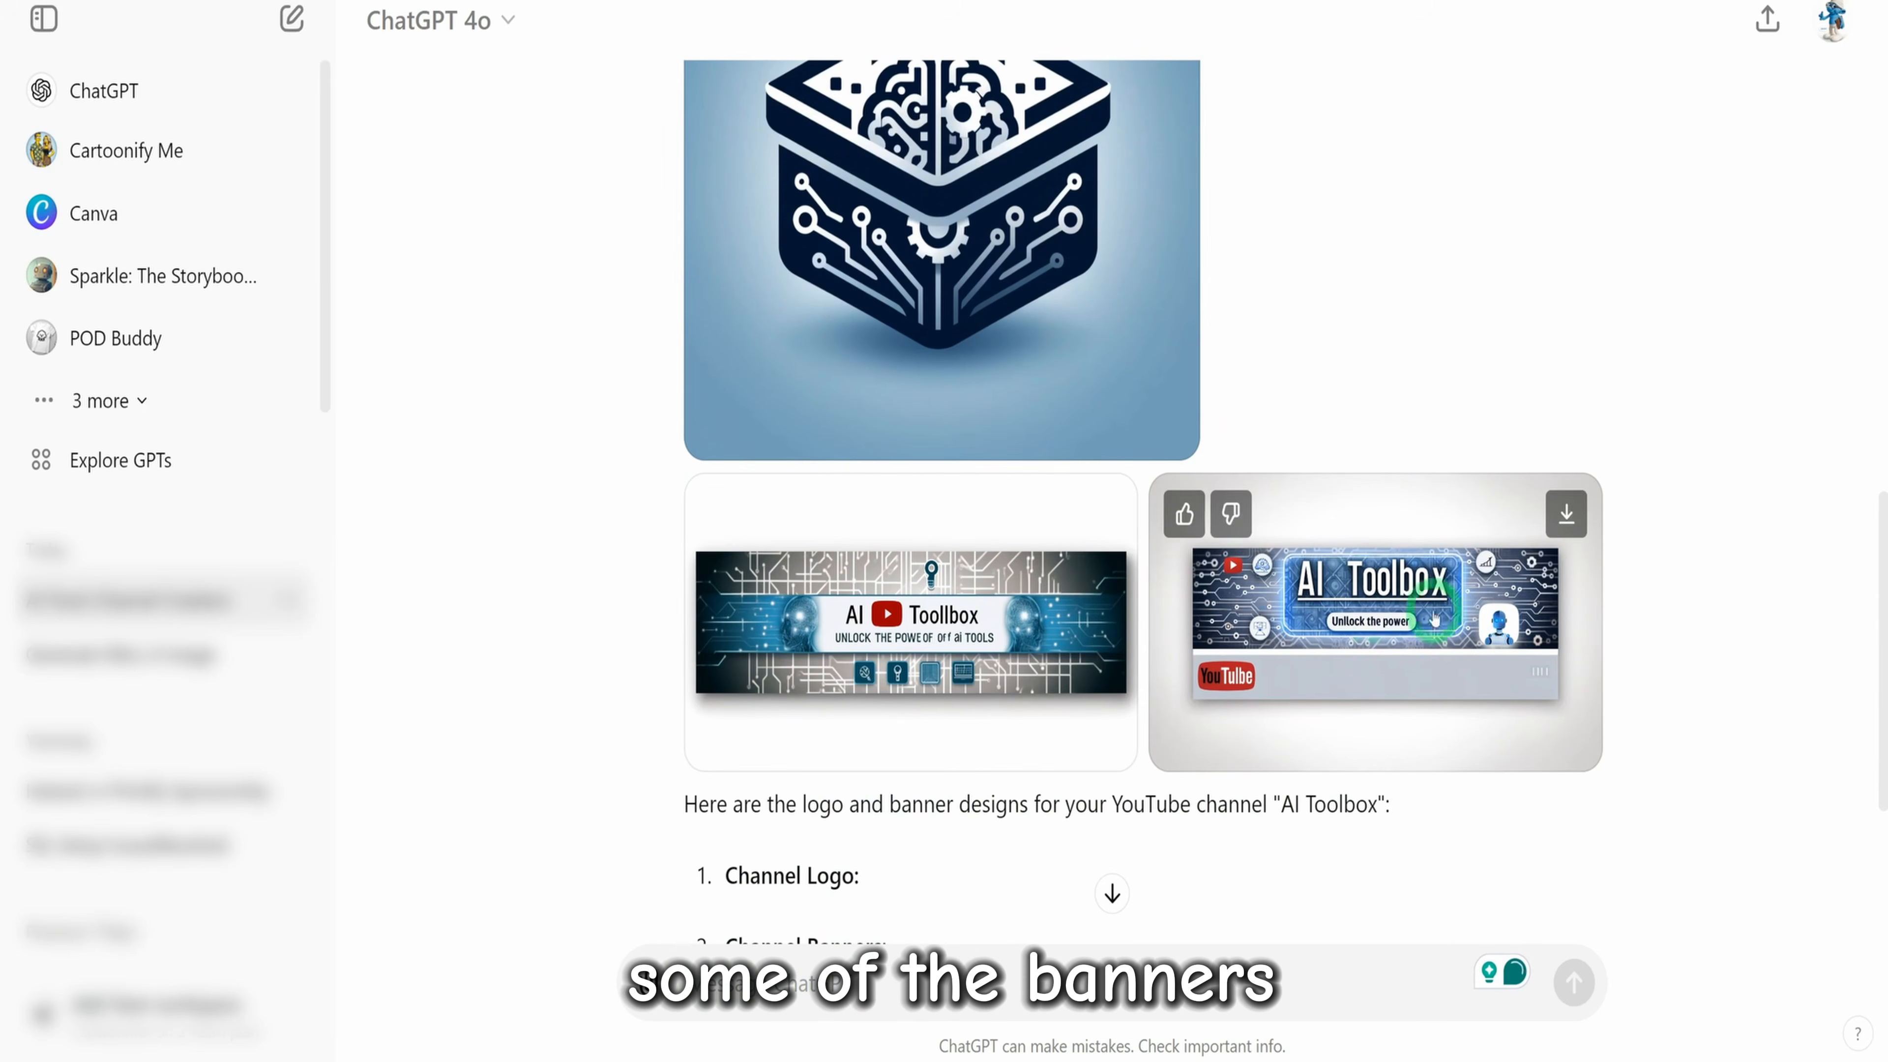
scroll(1105, 632, "down", 4)
scroll(1106, 639, "down", 1)
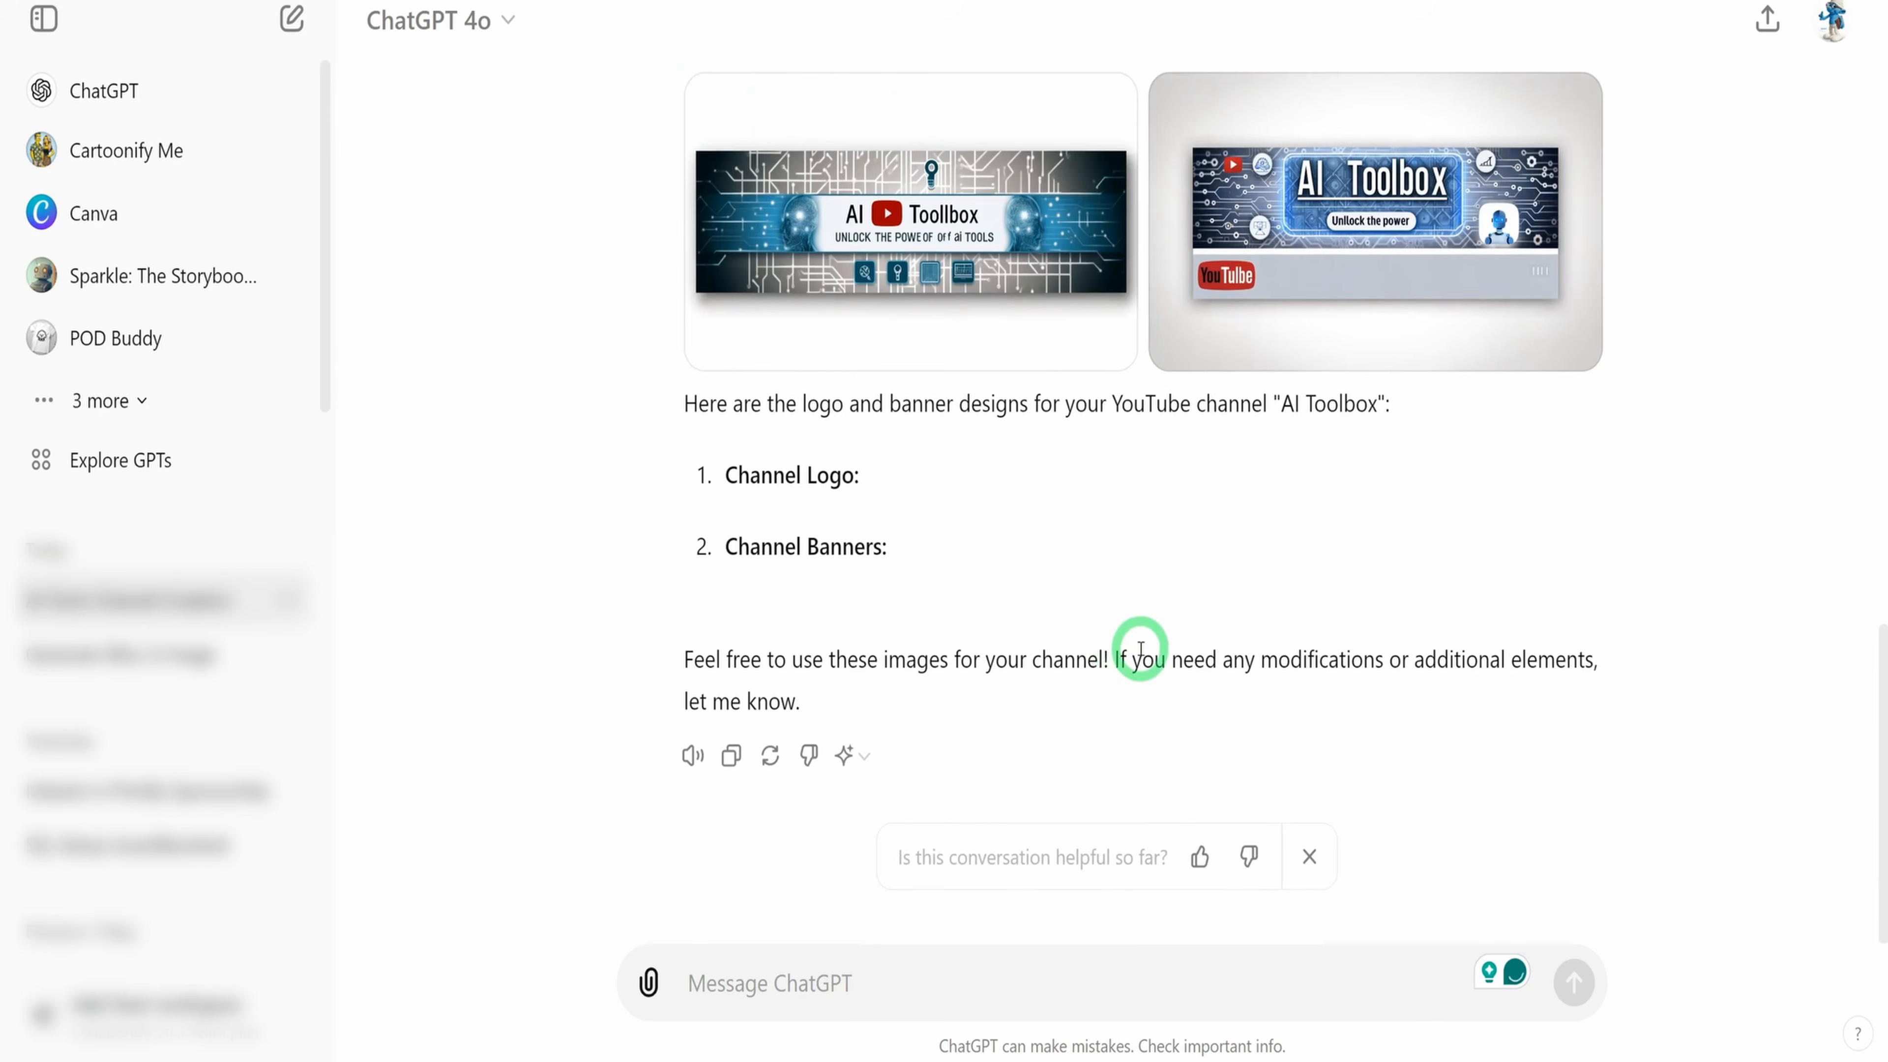
scroll(1141, 640, "up", 5)
scroll(1300, 712, "up", 5)
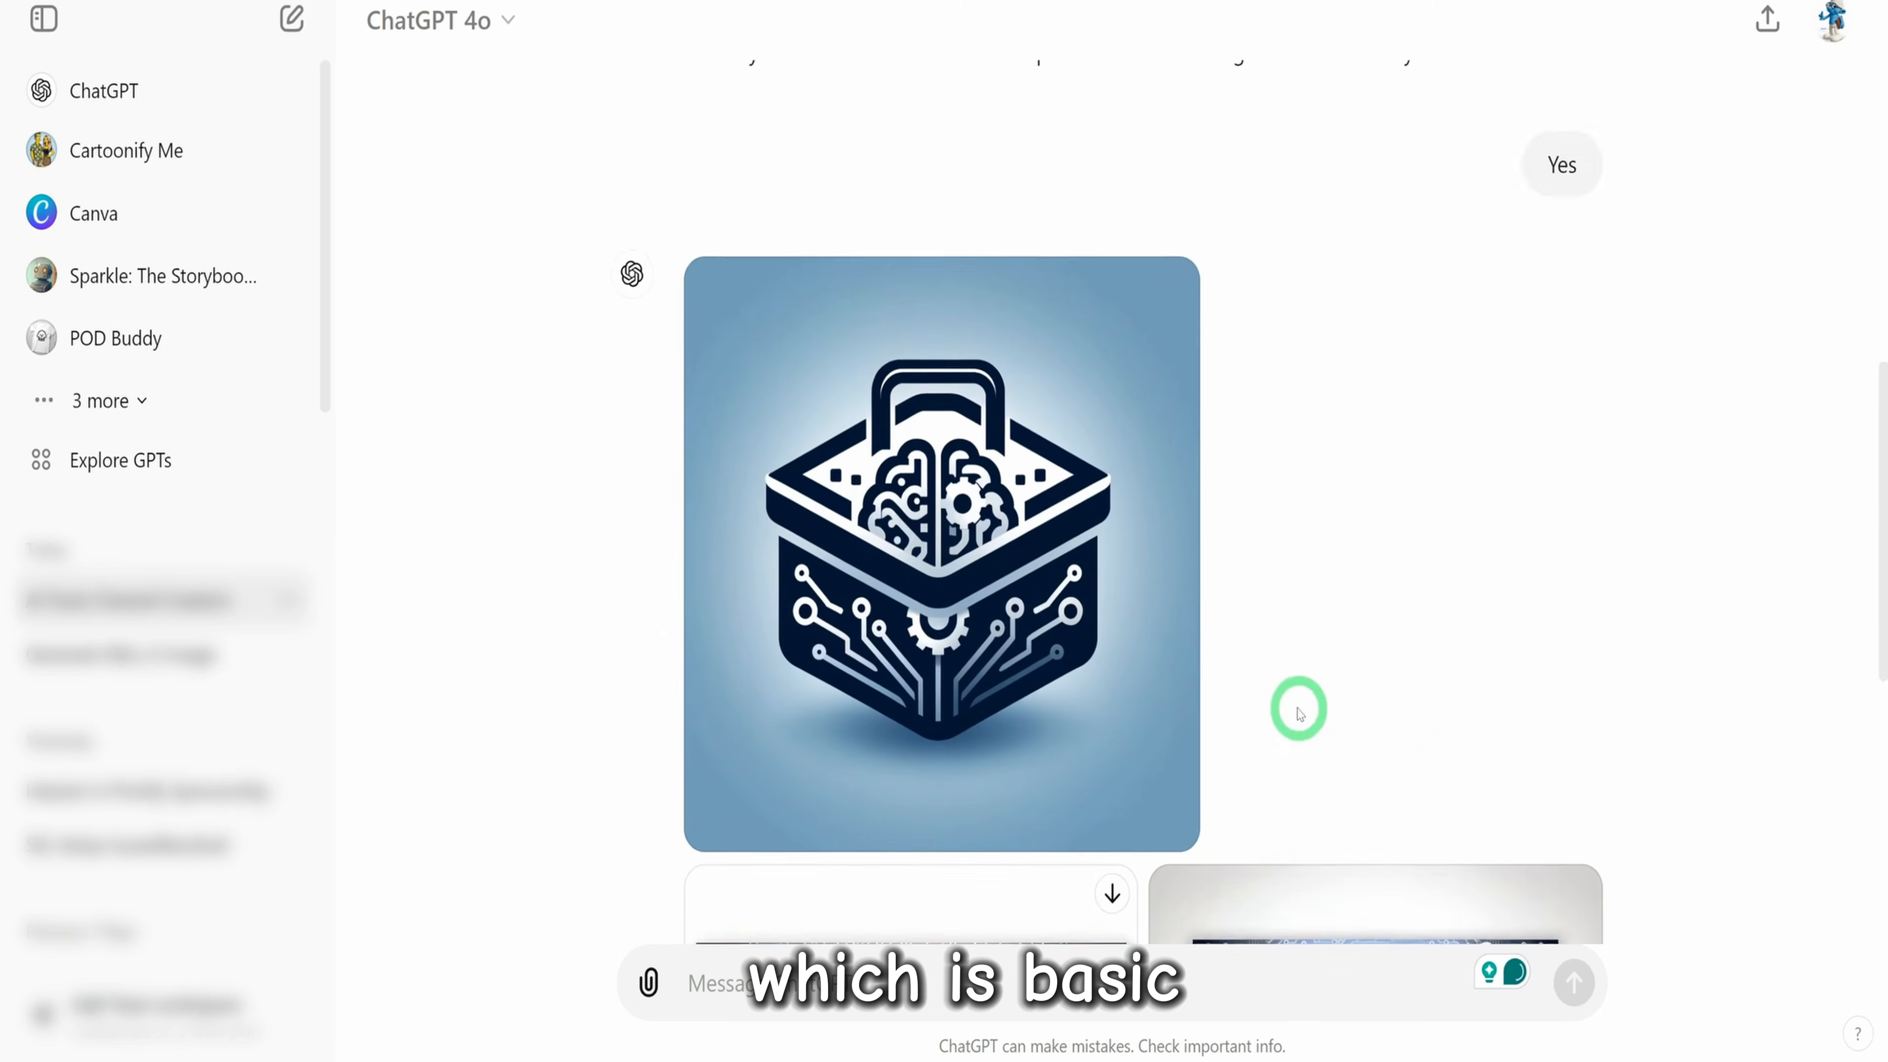
scroll(1121, 633, "up", 10)
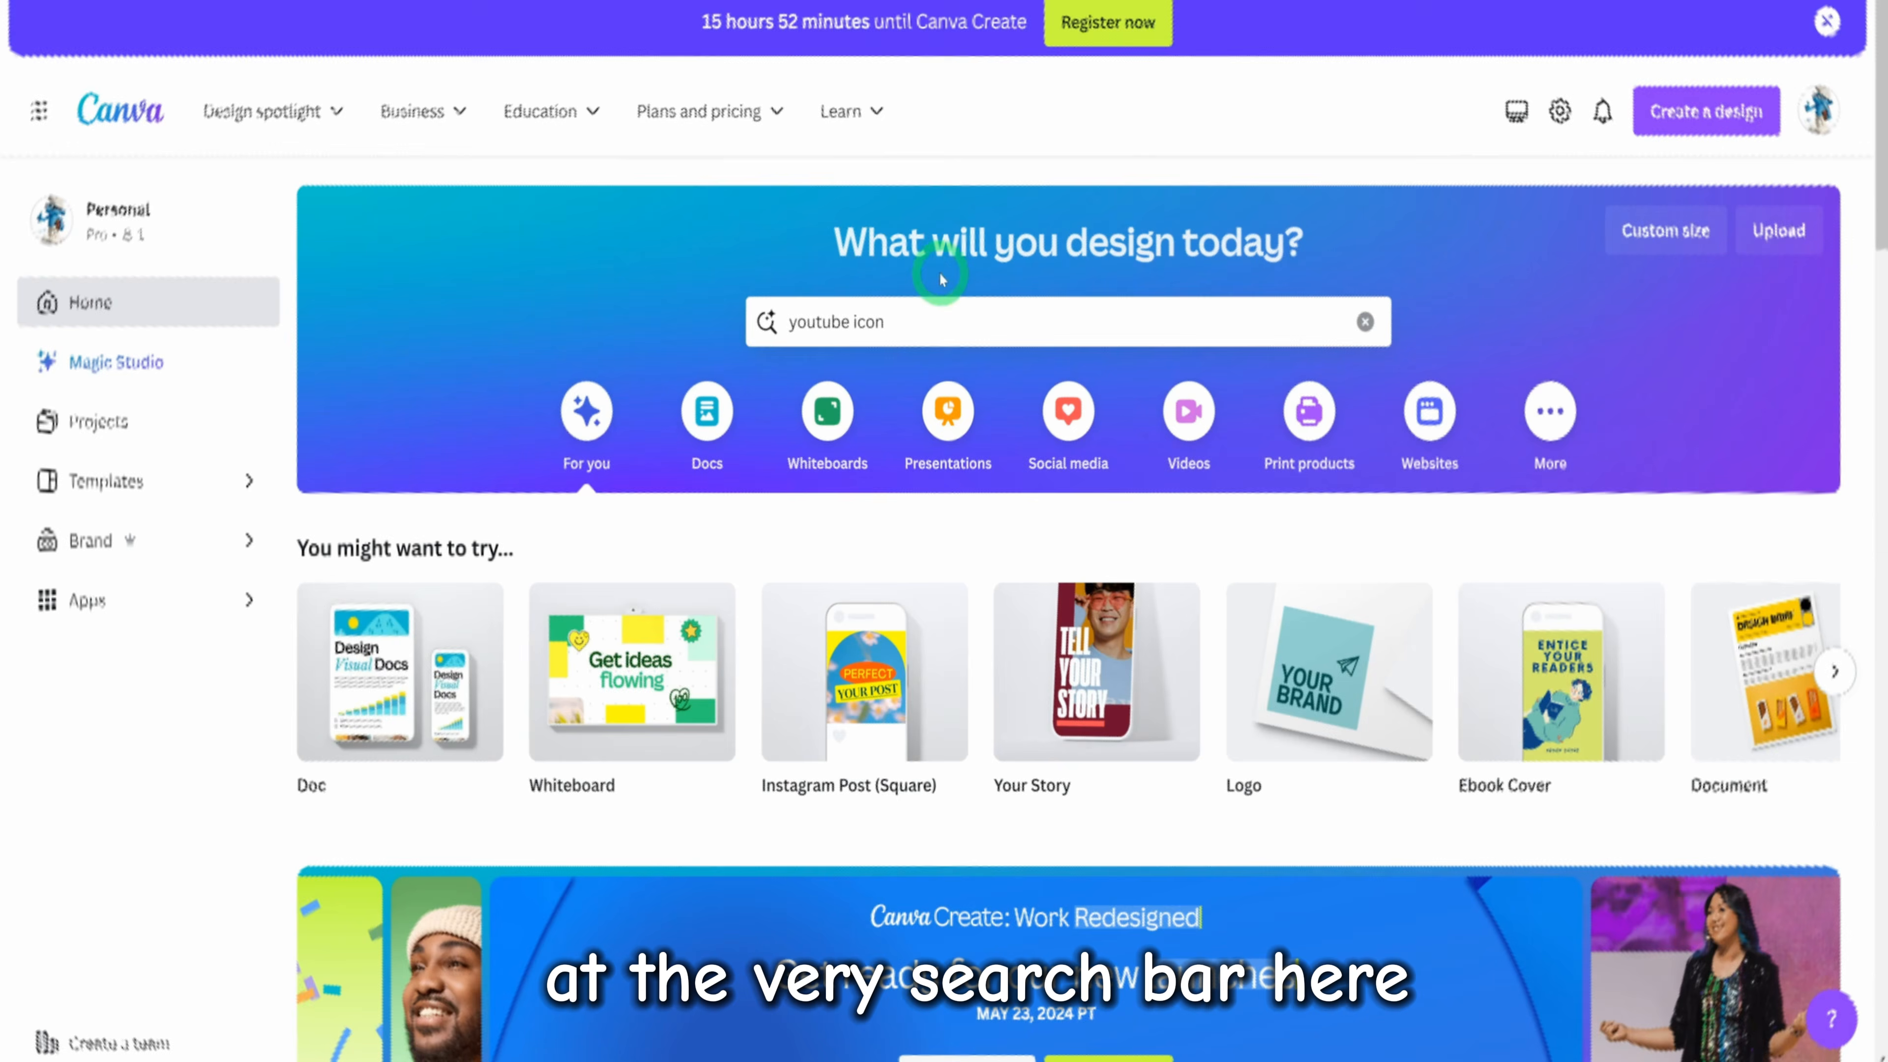
Switch to Canva, search for "youtube icon" and open the "Beige Knitting Girl YouTube Icon" template for customizing
left_click(905, 312)
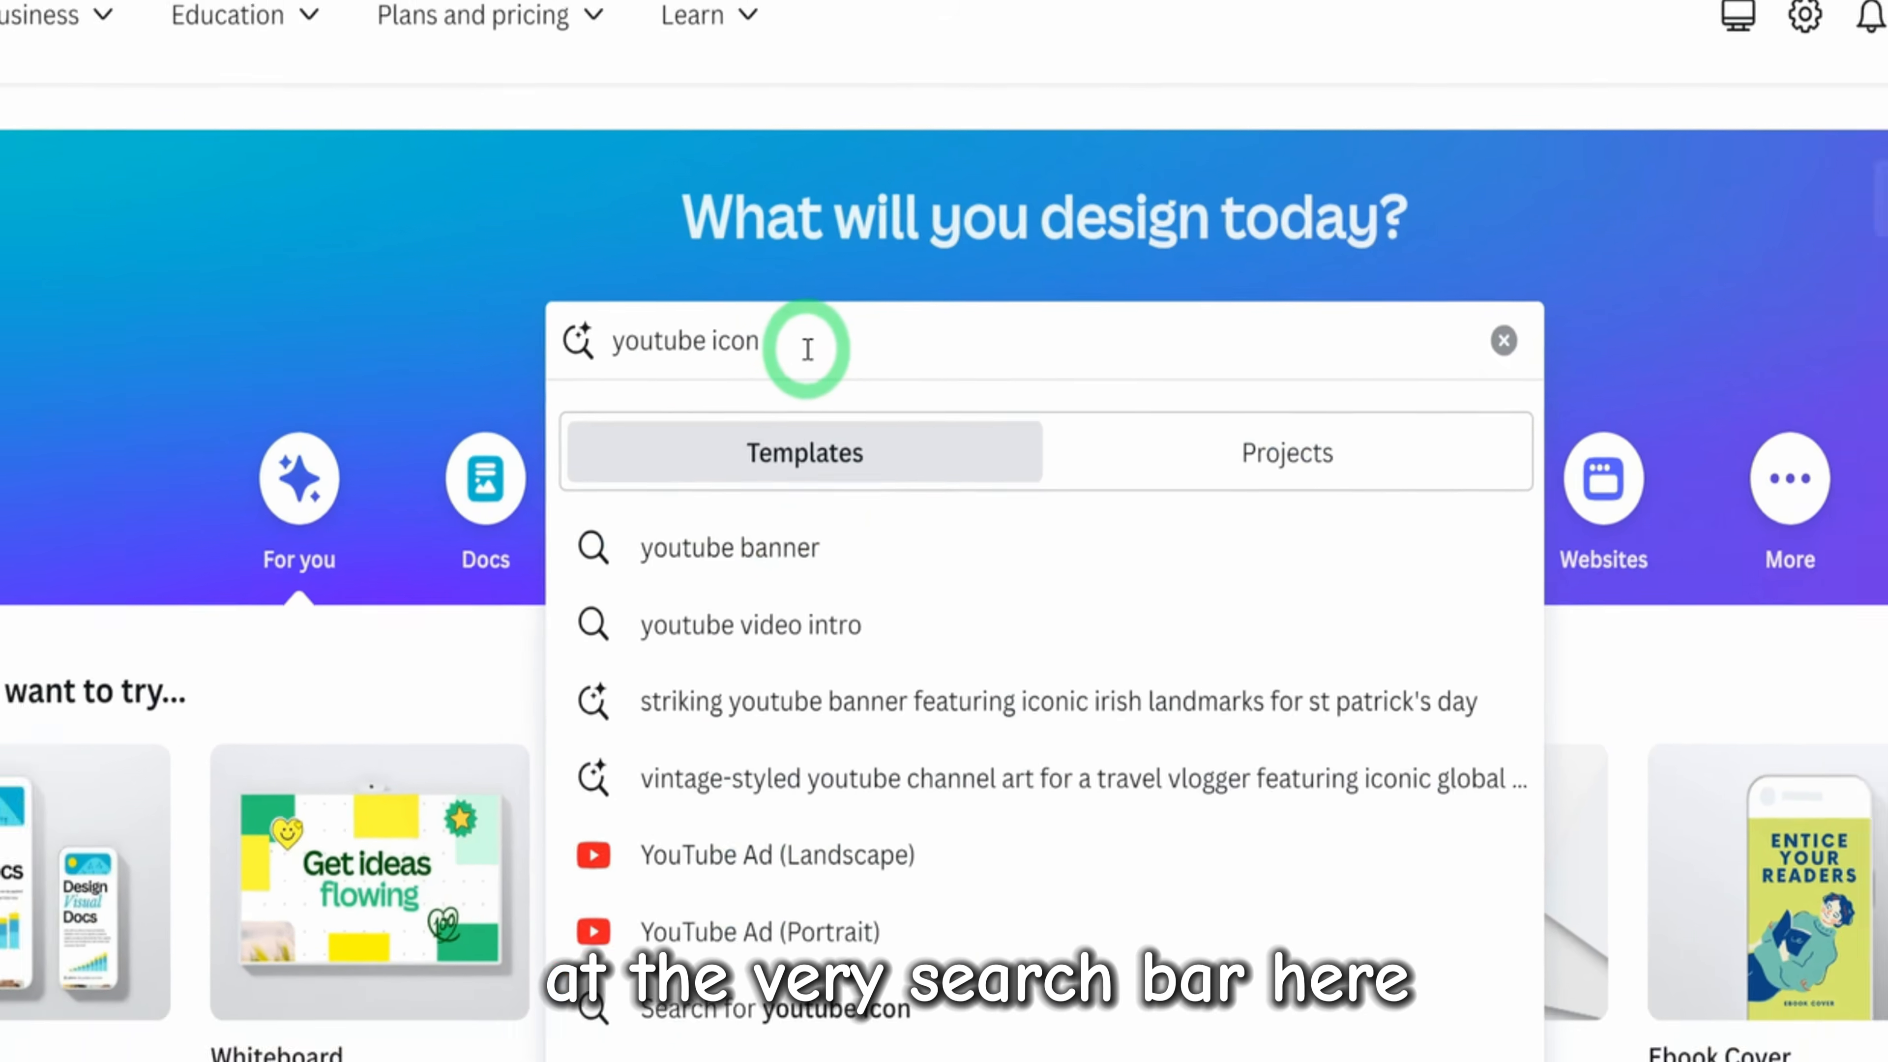
key("Return")
left_click(1673, 662)
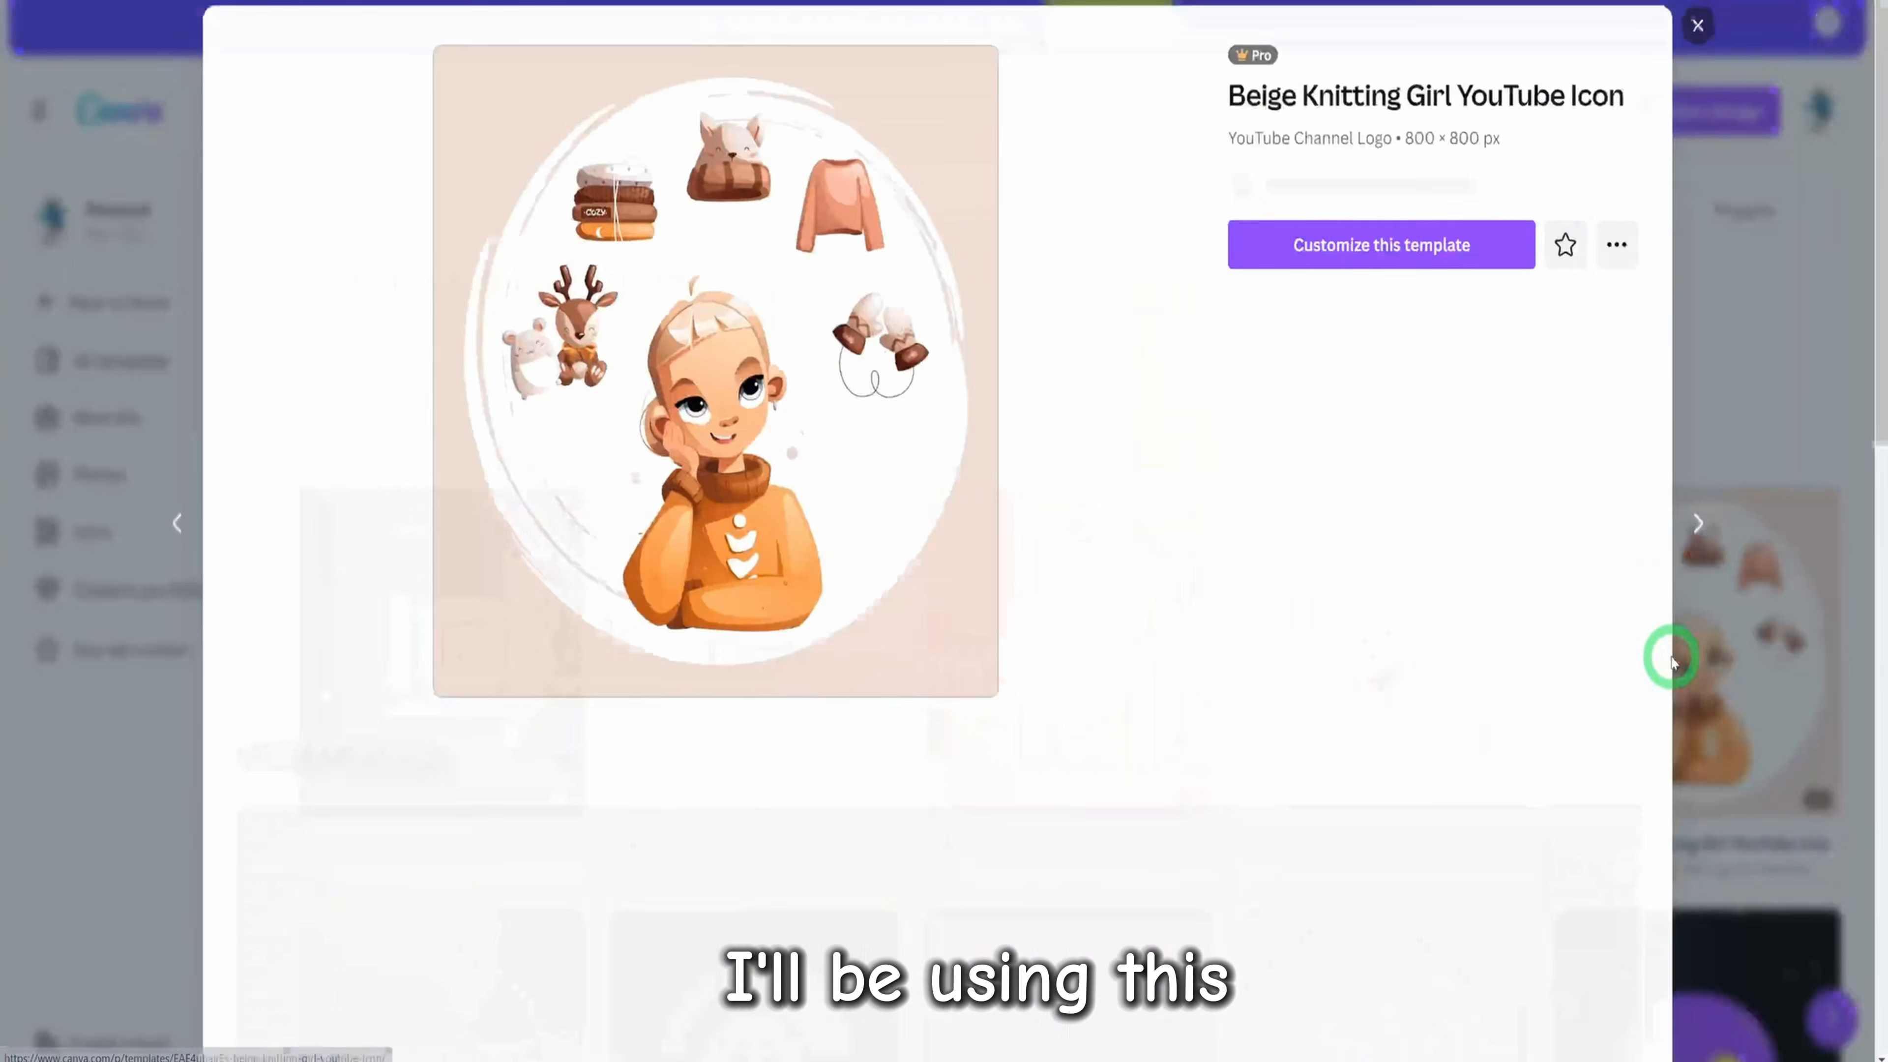
left_click(1345, 277)
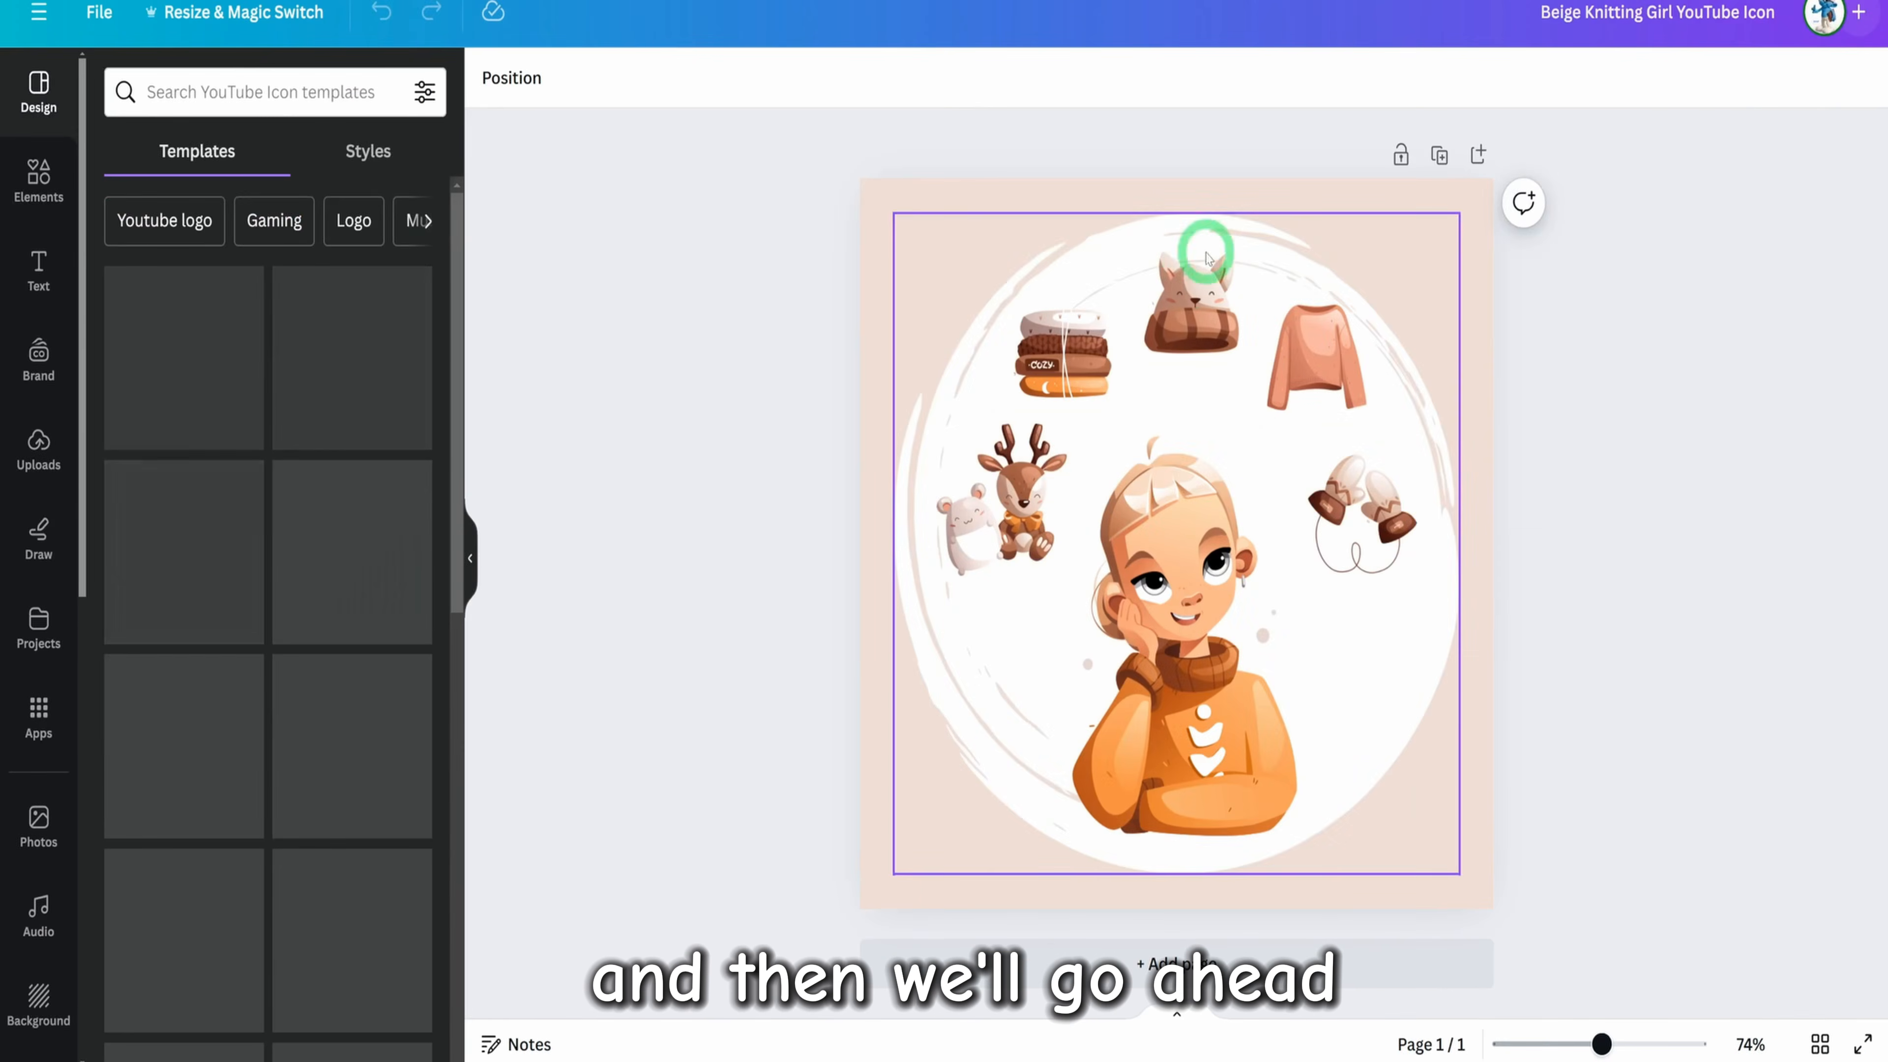
Delete the template's girl illustration and beige background, and set the background colour to black
left_click(1172, 431)
key("Delete")
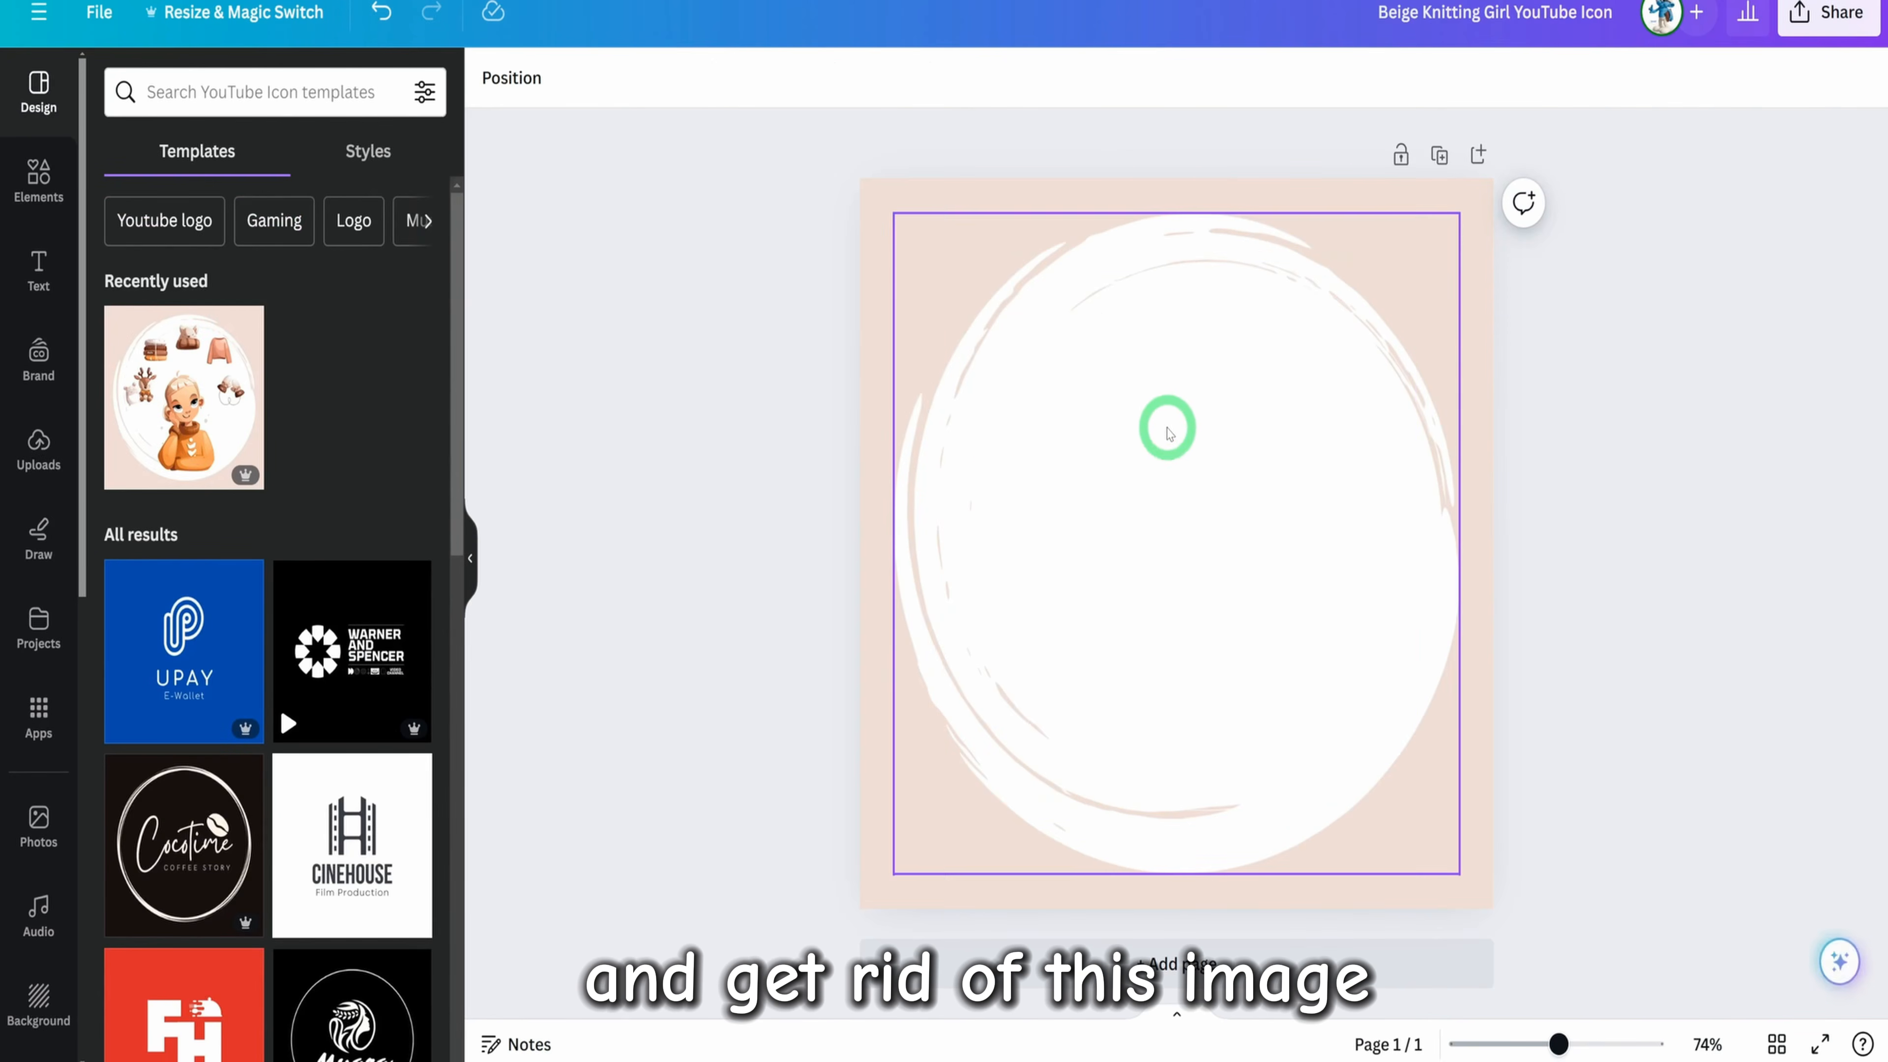
left_click(1426, 193)
key("Delete")
left_click(487, 78)
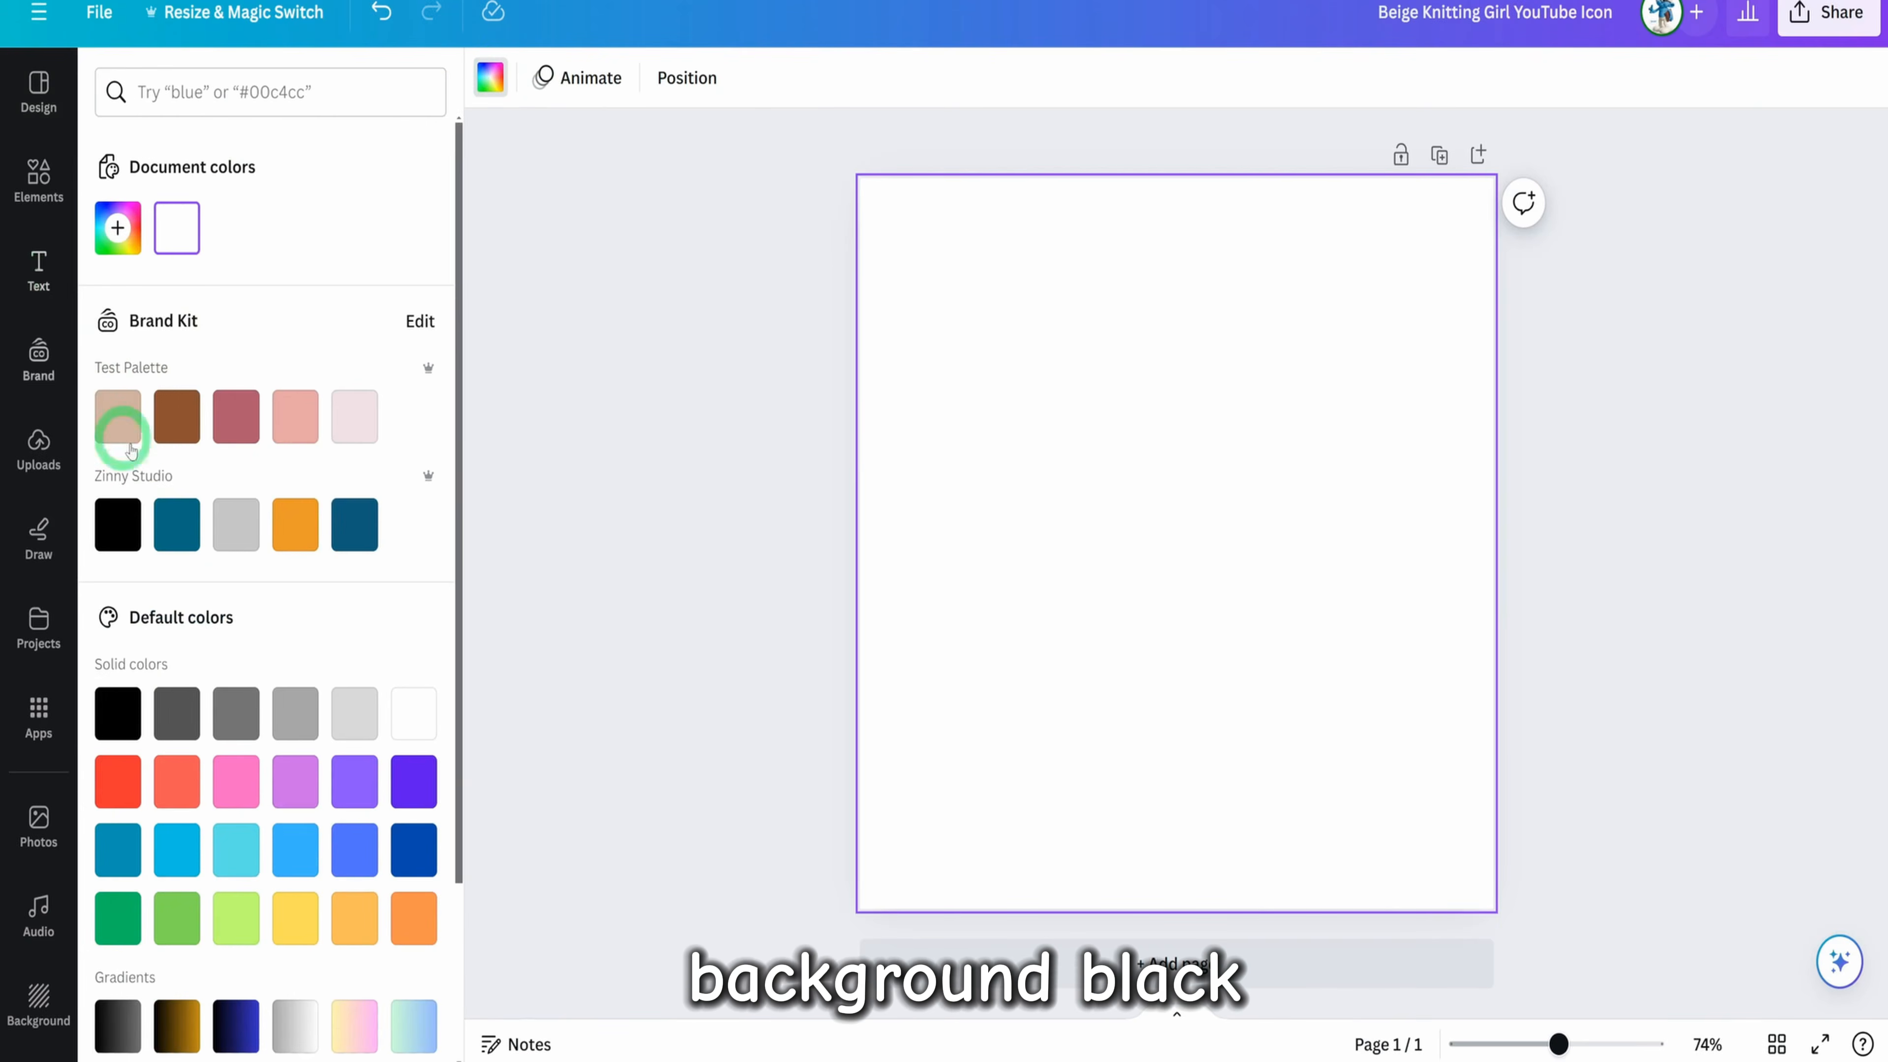
left_click(118, 524)
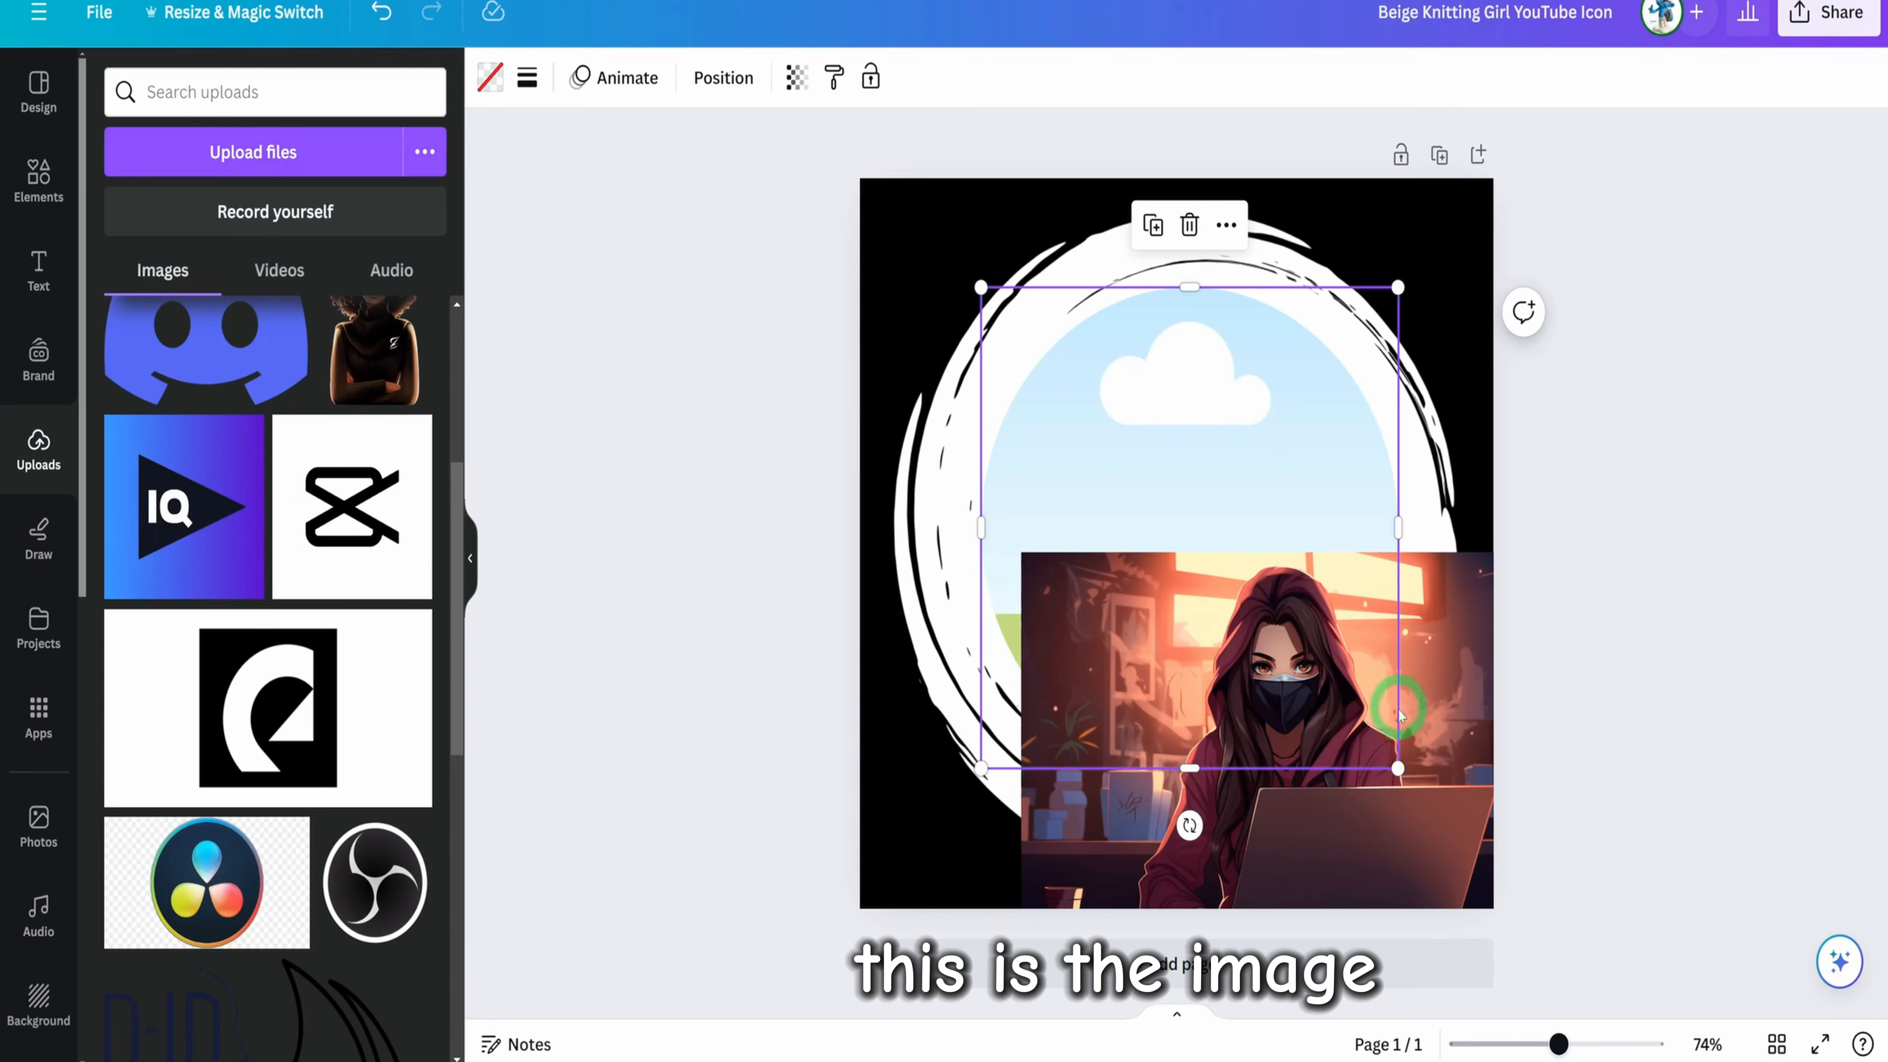
Place the uploaded image of the masked, hooded woman in the circular frame, and enlarge and reposition it to centre her
left_click(1375, 714)
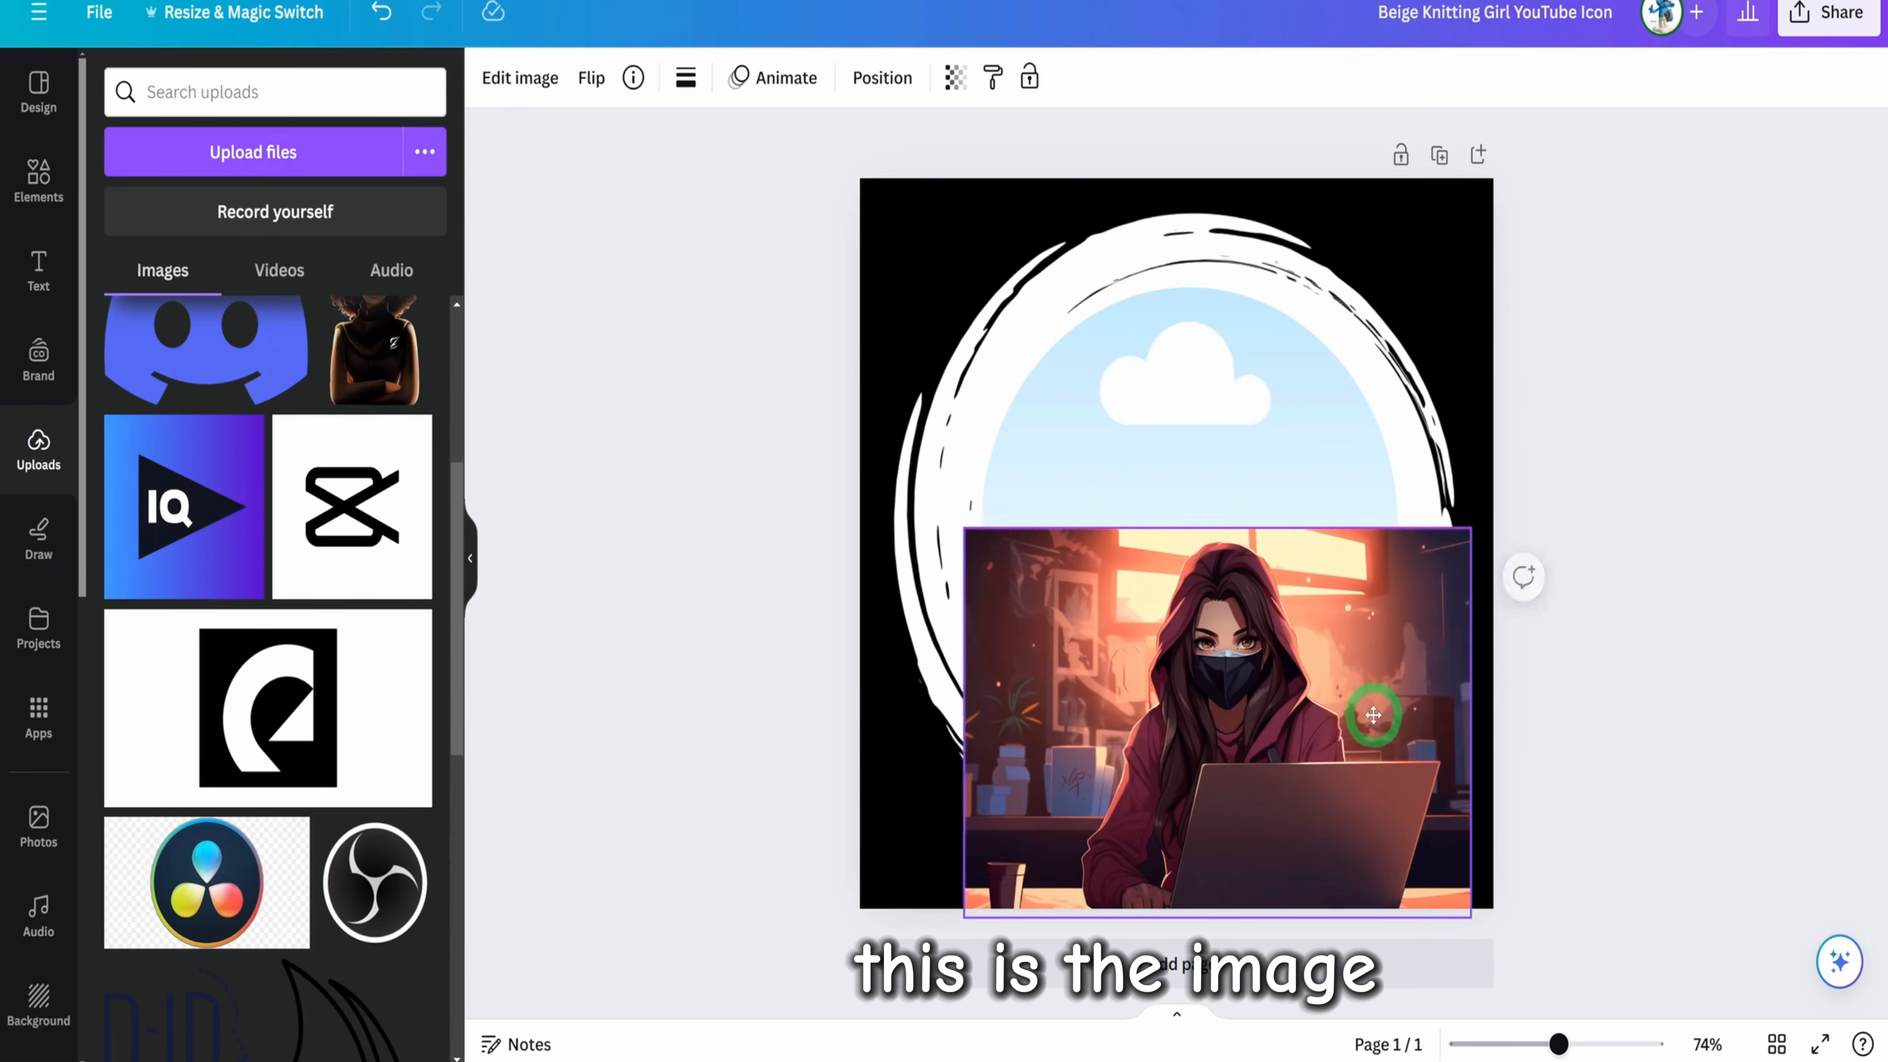
left_click(1218, 367)
left_click_drag(1379, 821, 1294, 703)
left_click_drag(1289, 606, 1264, 603)
left_click_drag(1387, 782, 1418, 813)
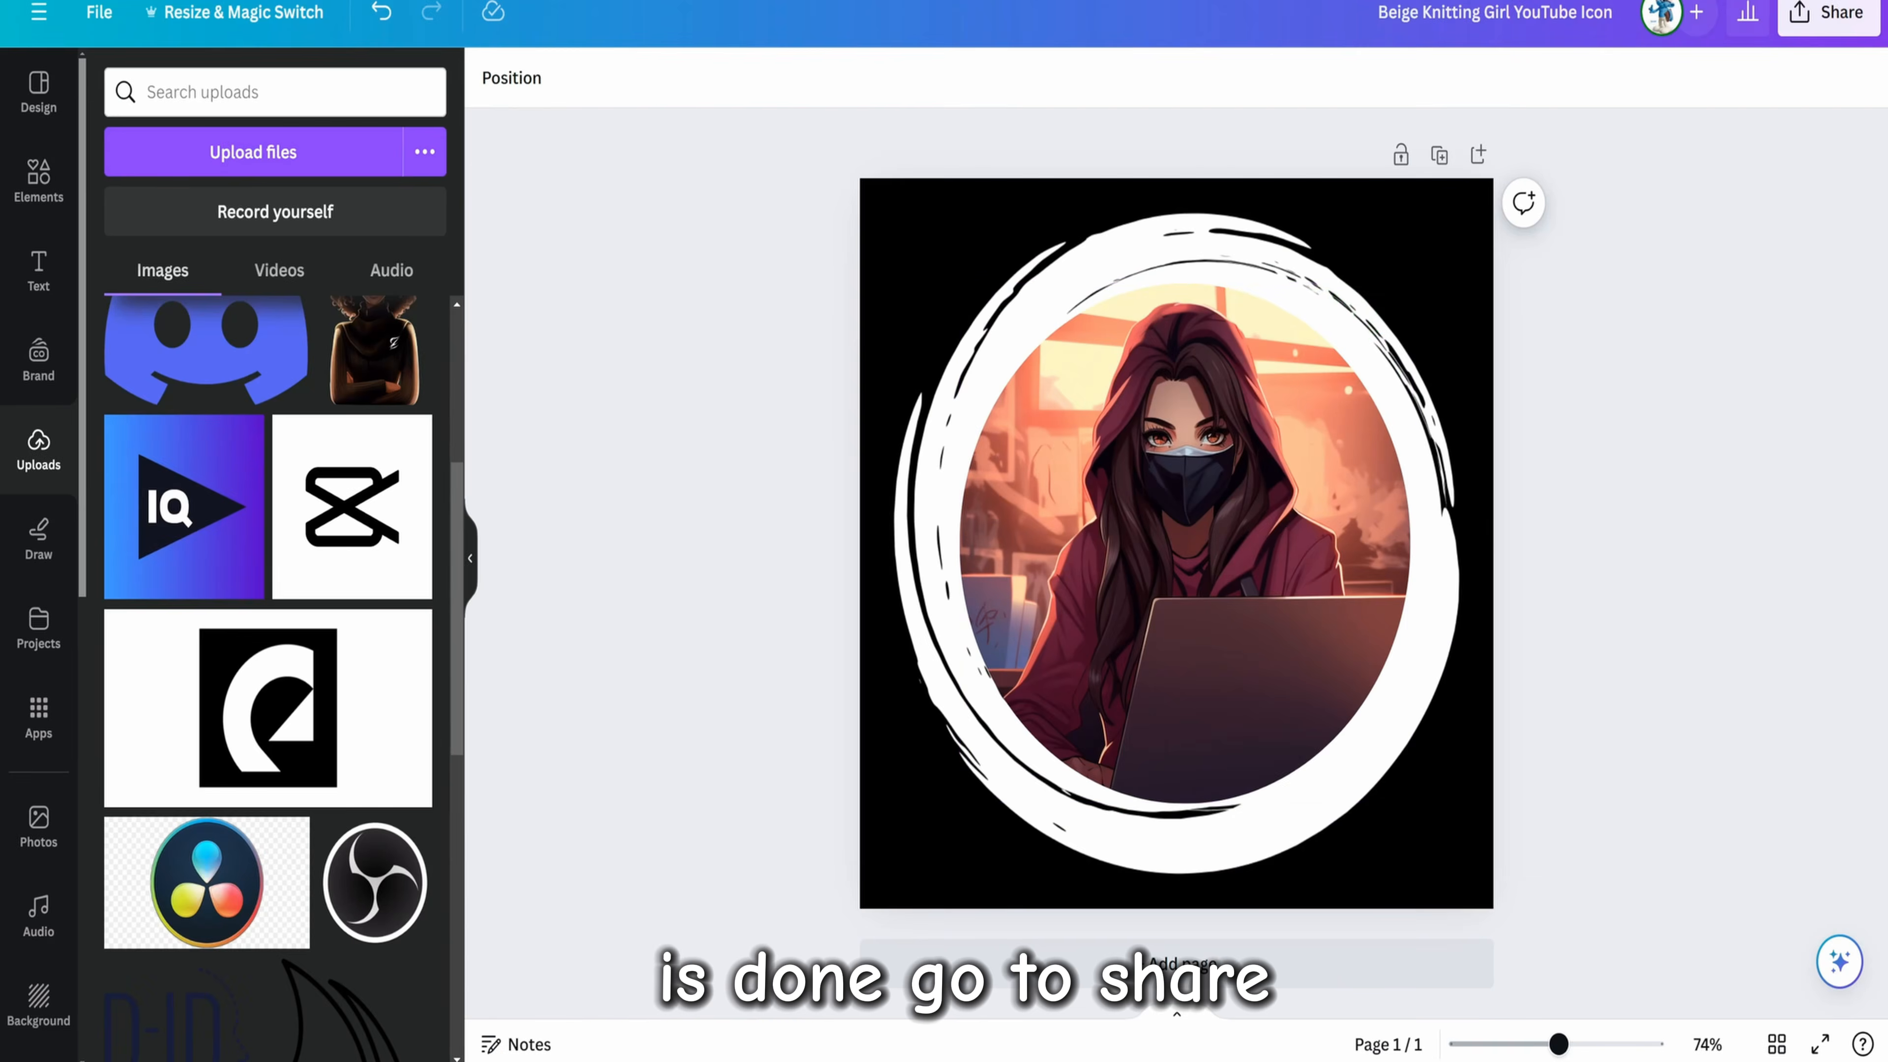
Download the finished channel logo as a PNG at 800 × 800 px
left_click(1828, 12)
left_click(1558, 659)
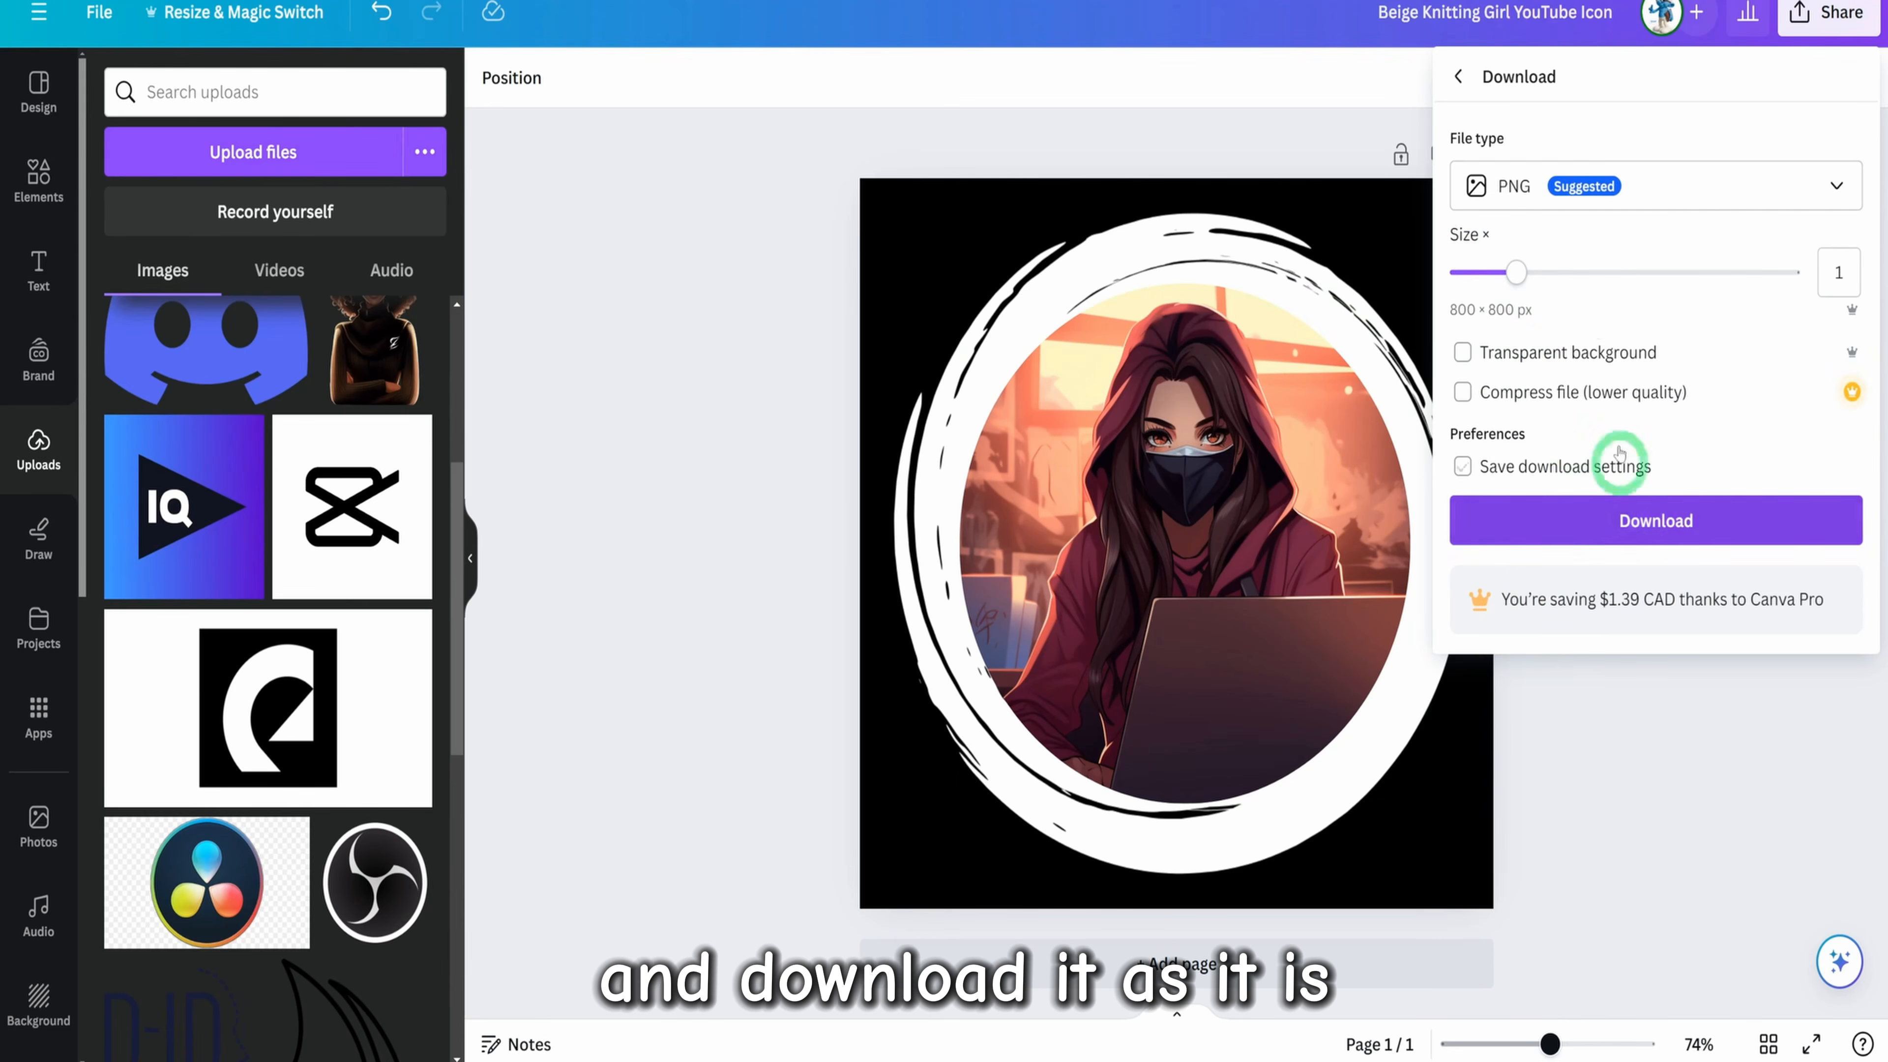
left_click(1610, 523)
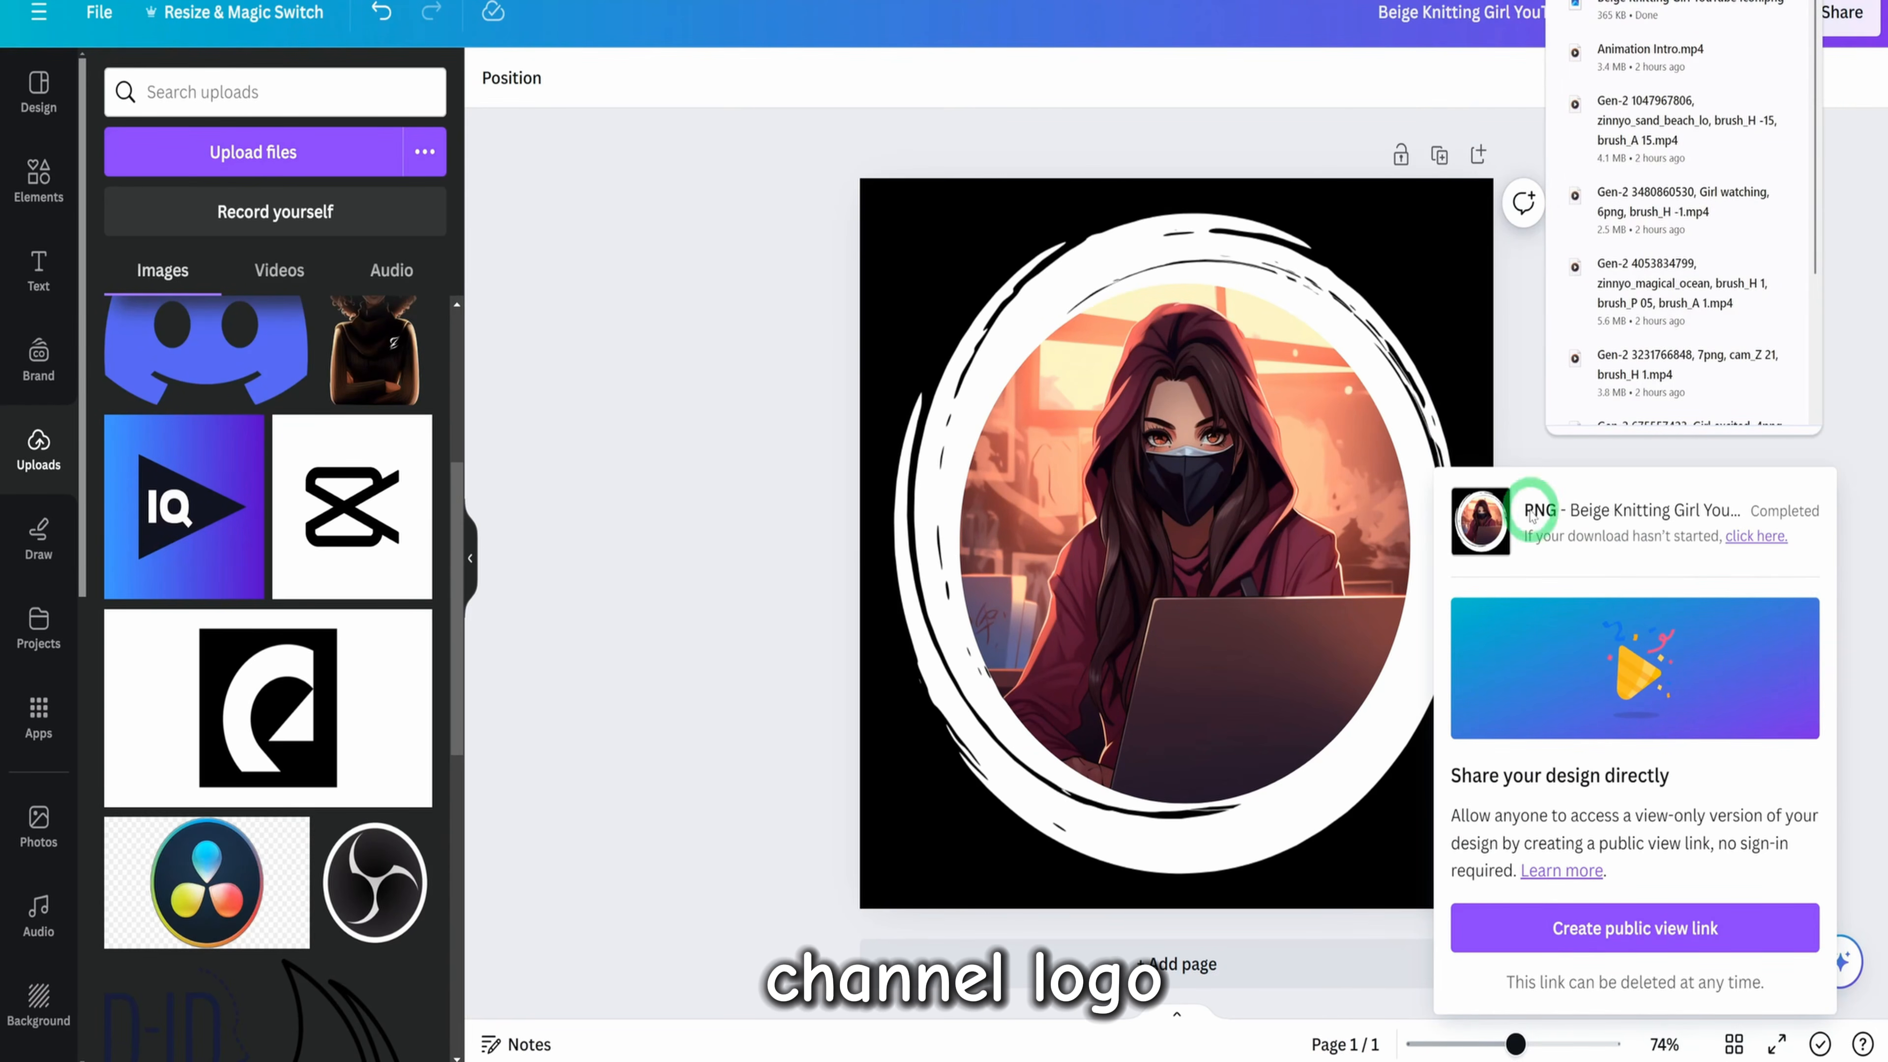
left_click(1530, 422)
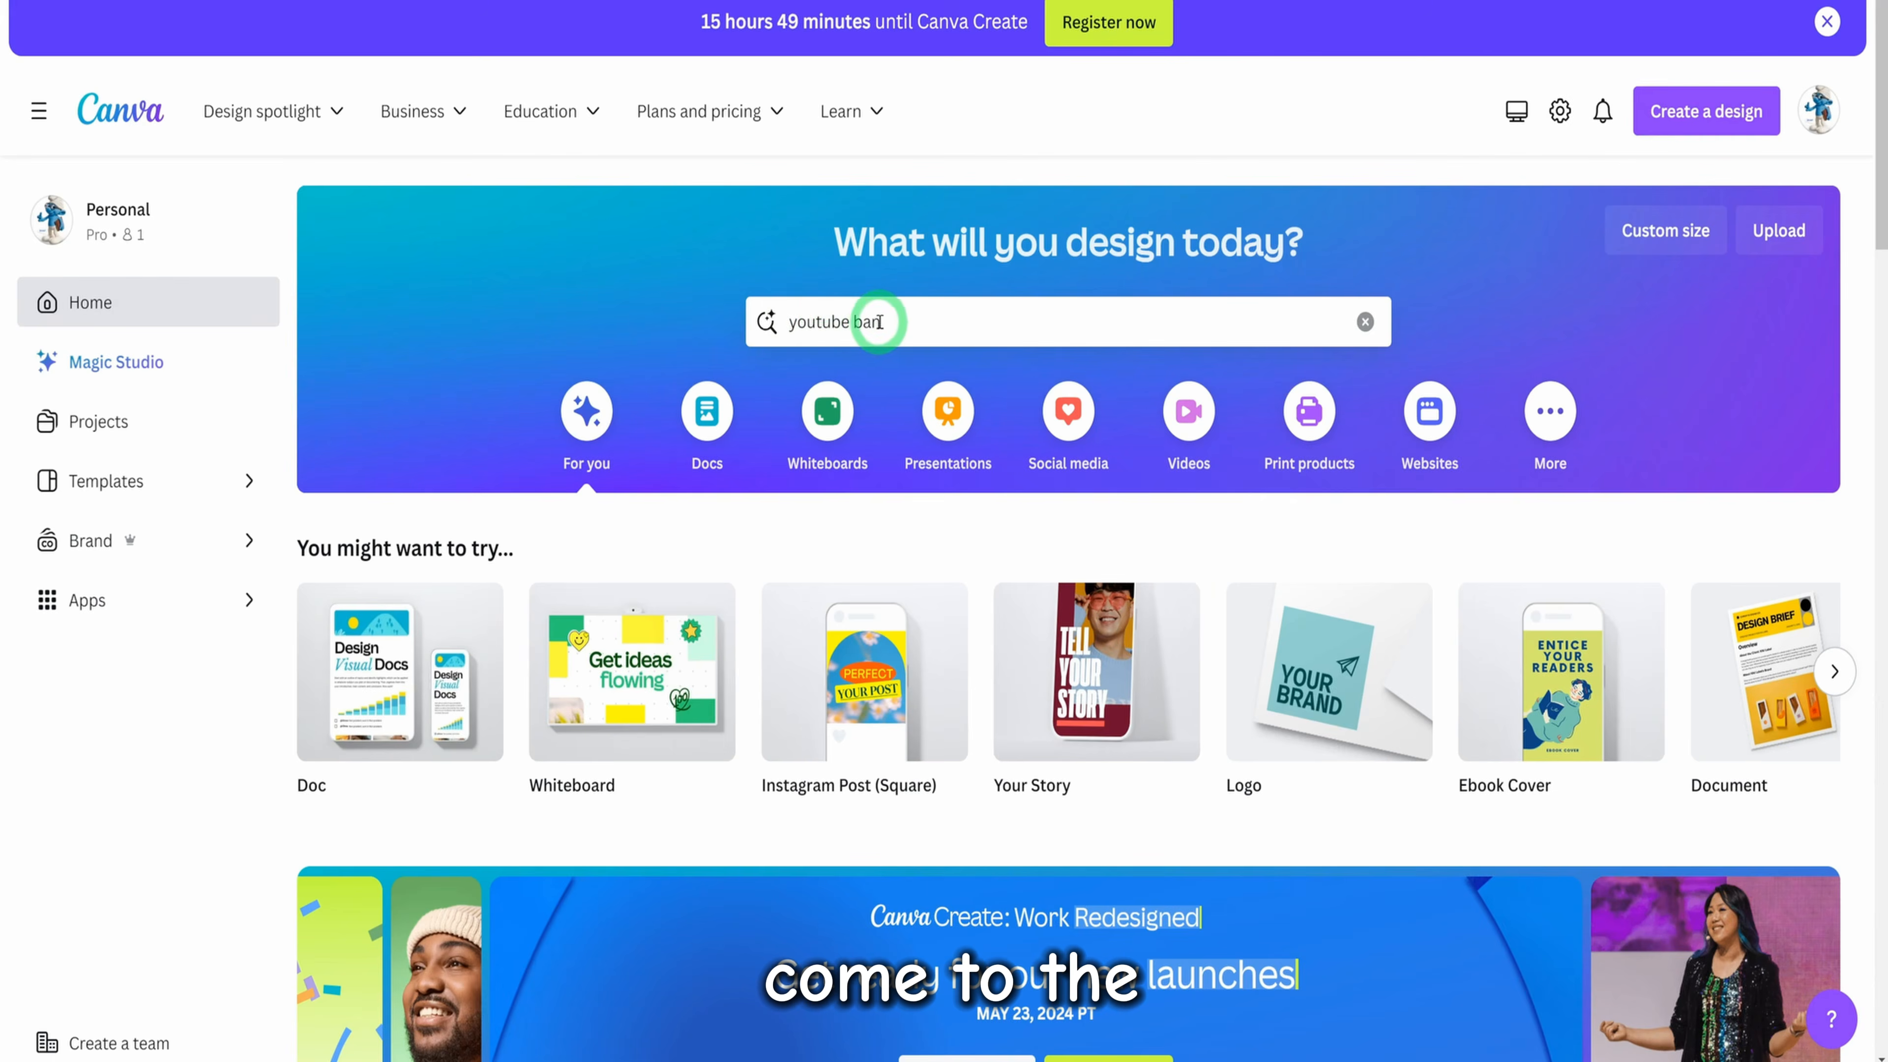
From the Canva homepage, find YouTube Banner templates and open "Pink Elegant Feminine Soft Beauty Fashion Lifestyle YouTube Banner" for customizing
left_click(879, 321)
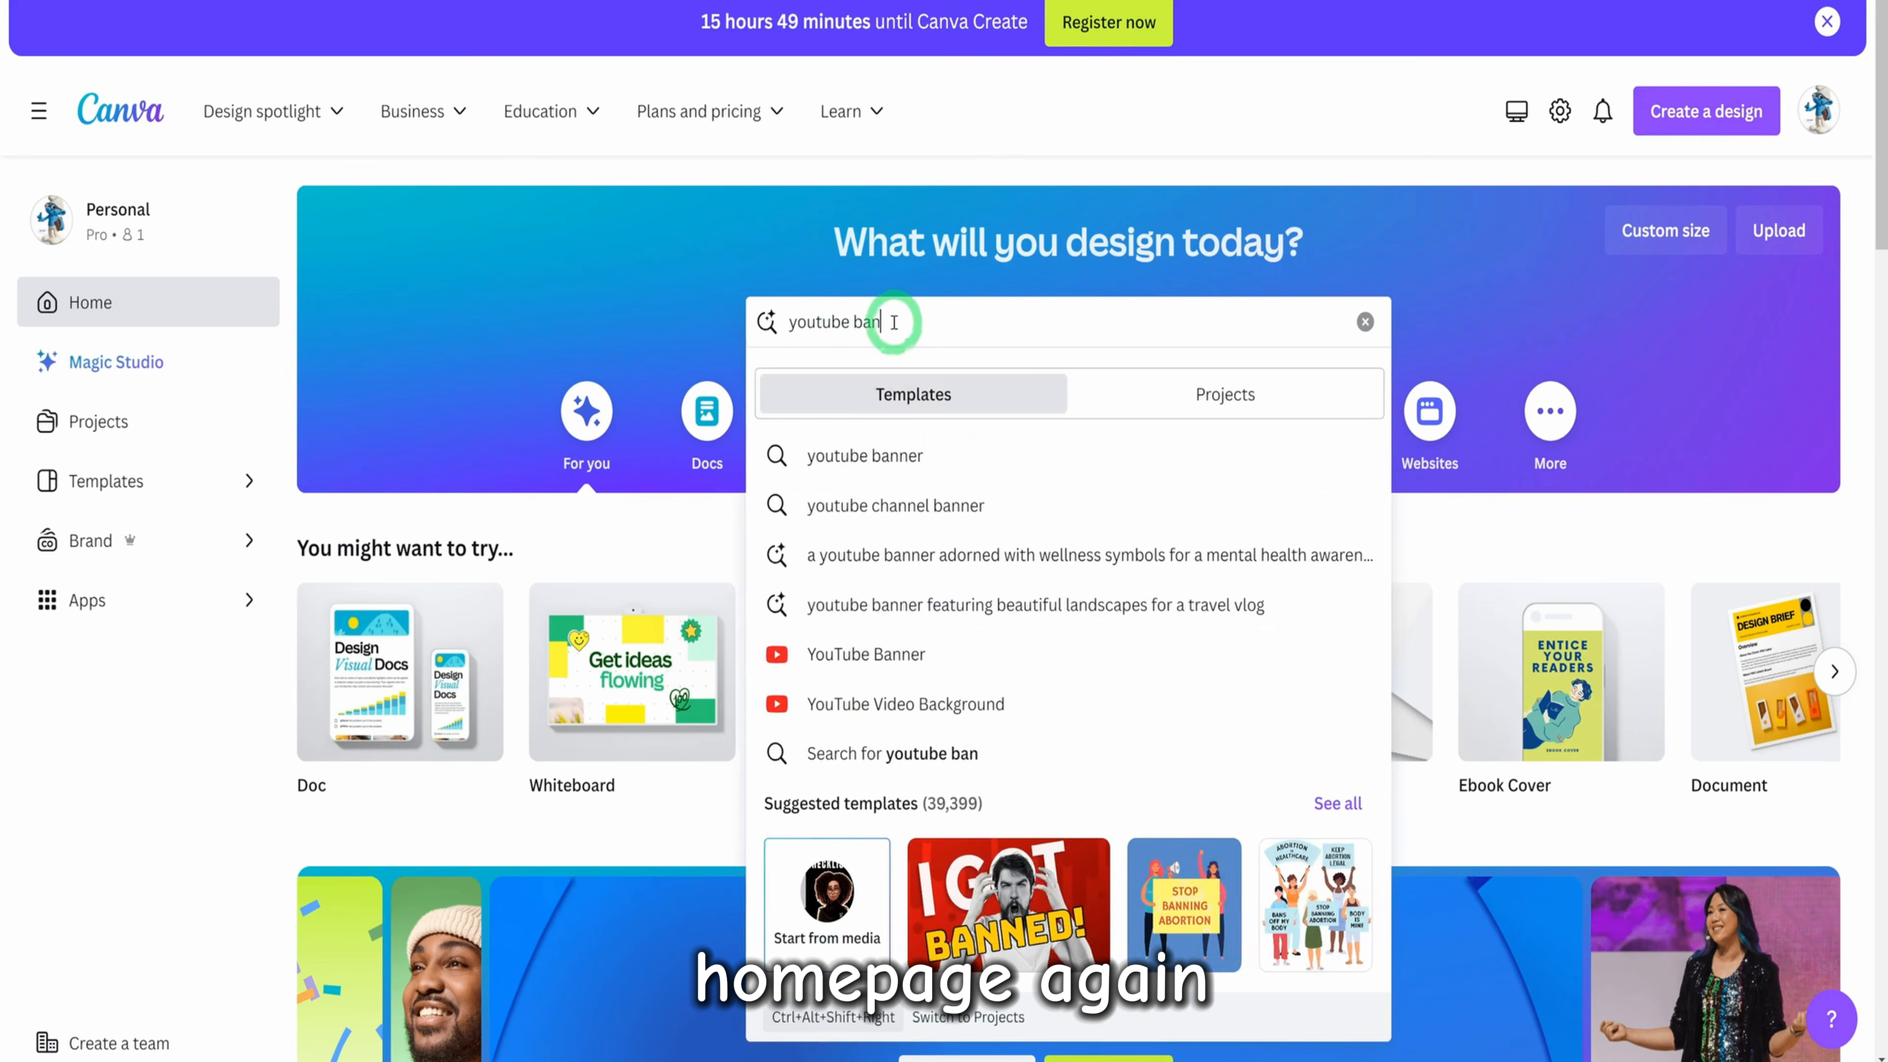
left_click(879, 656)
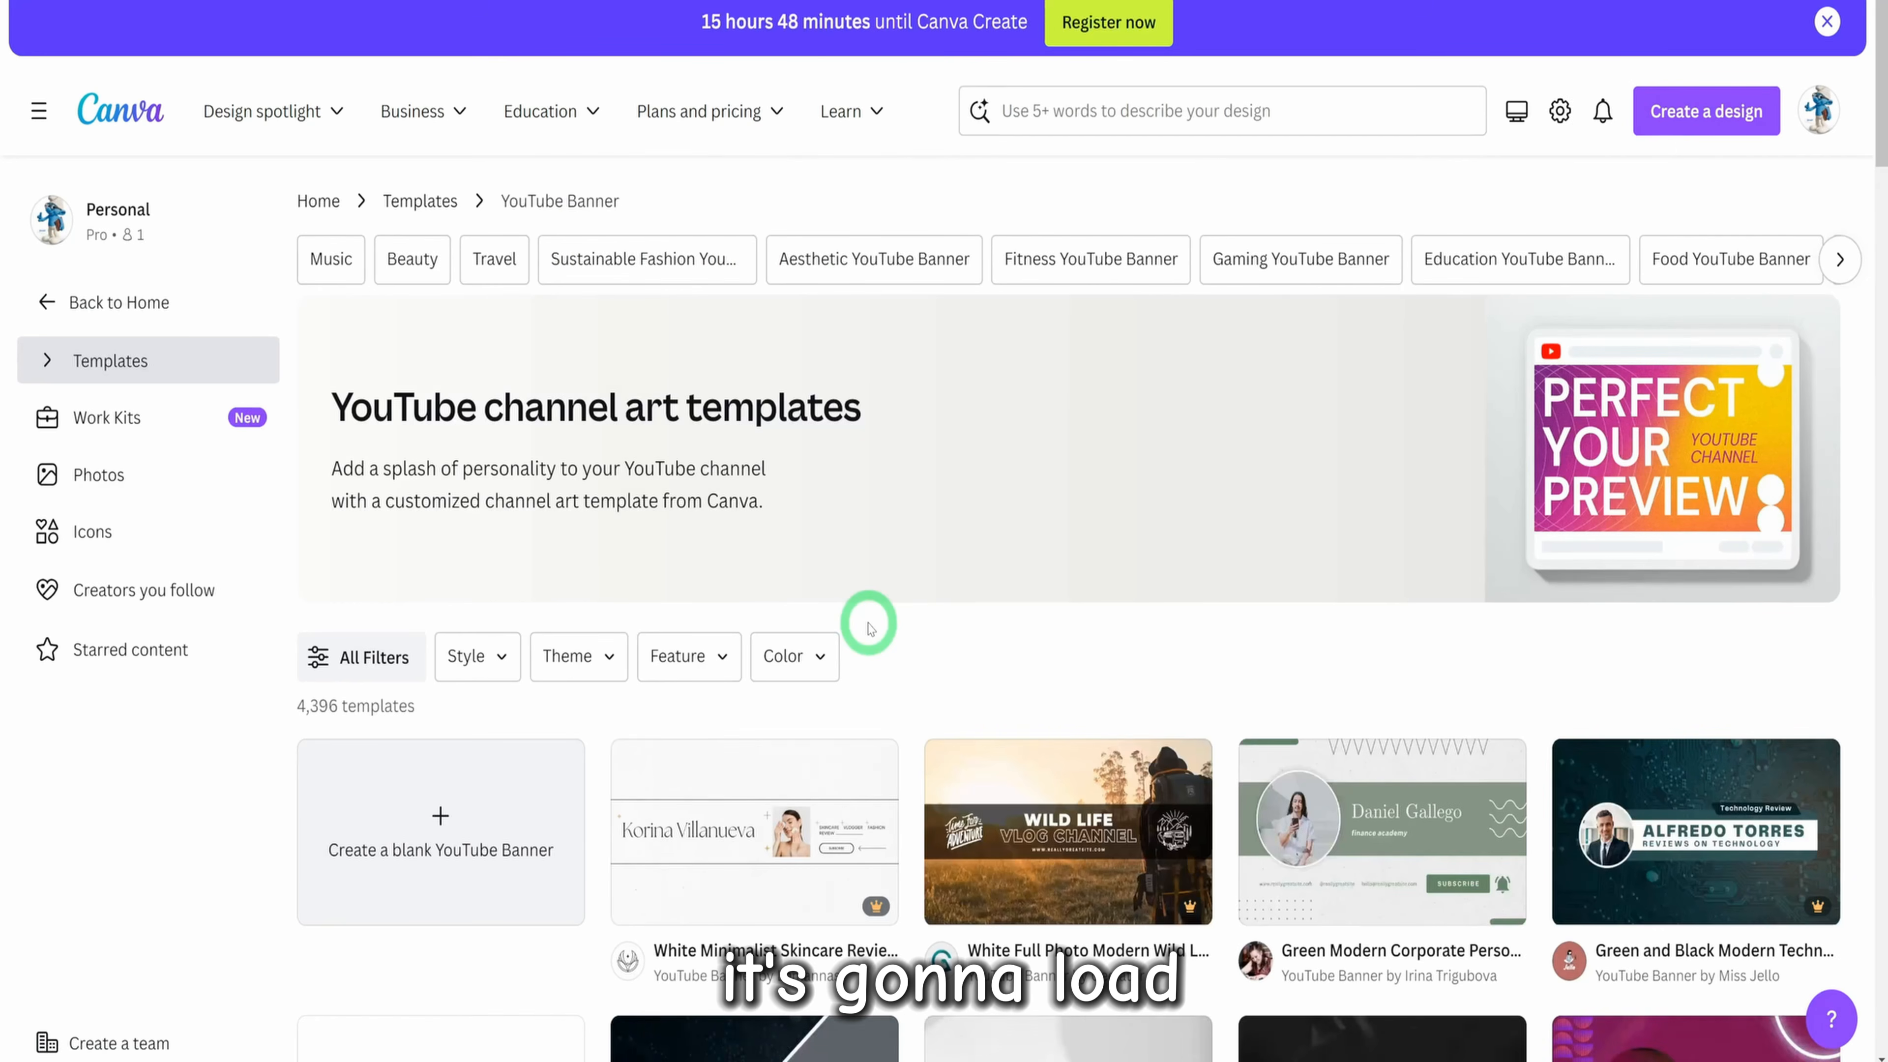
scroll(870, 640, "down", 5)
scroll(883, 669, "down", 15)
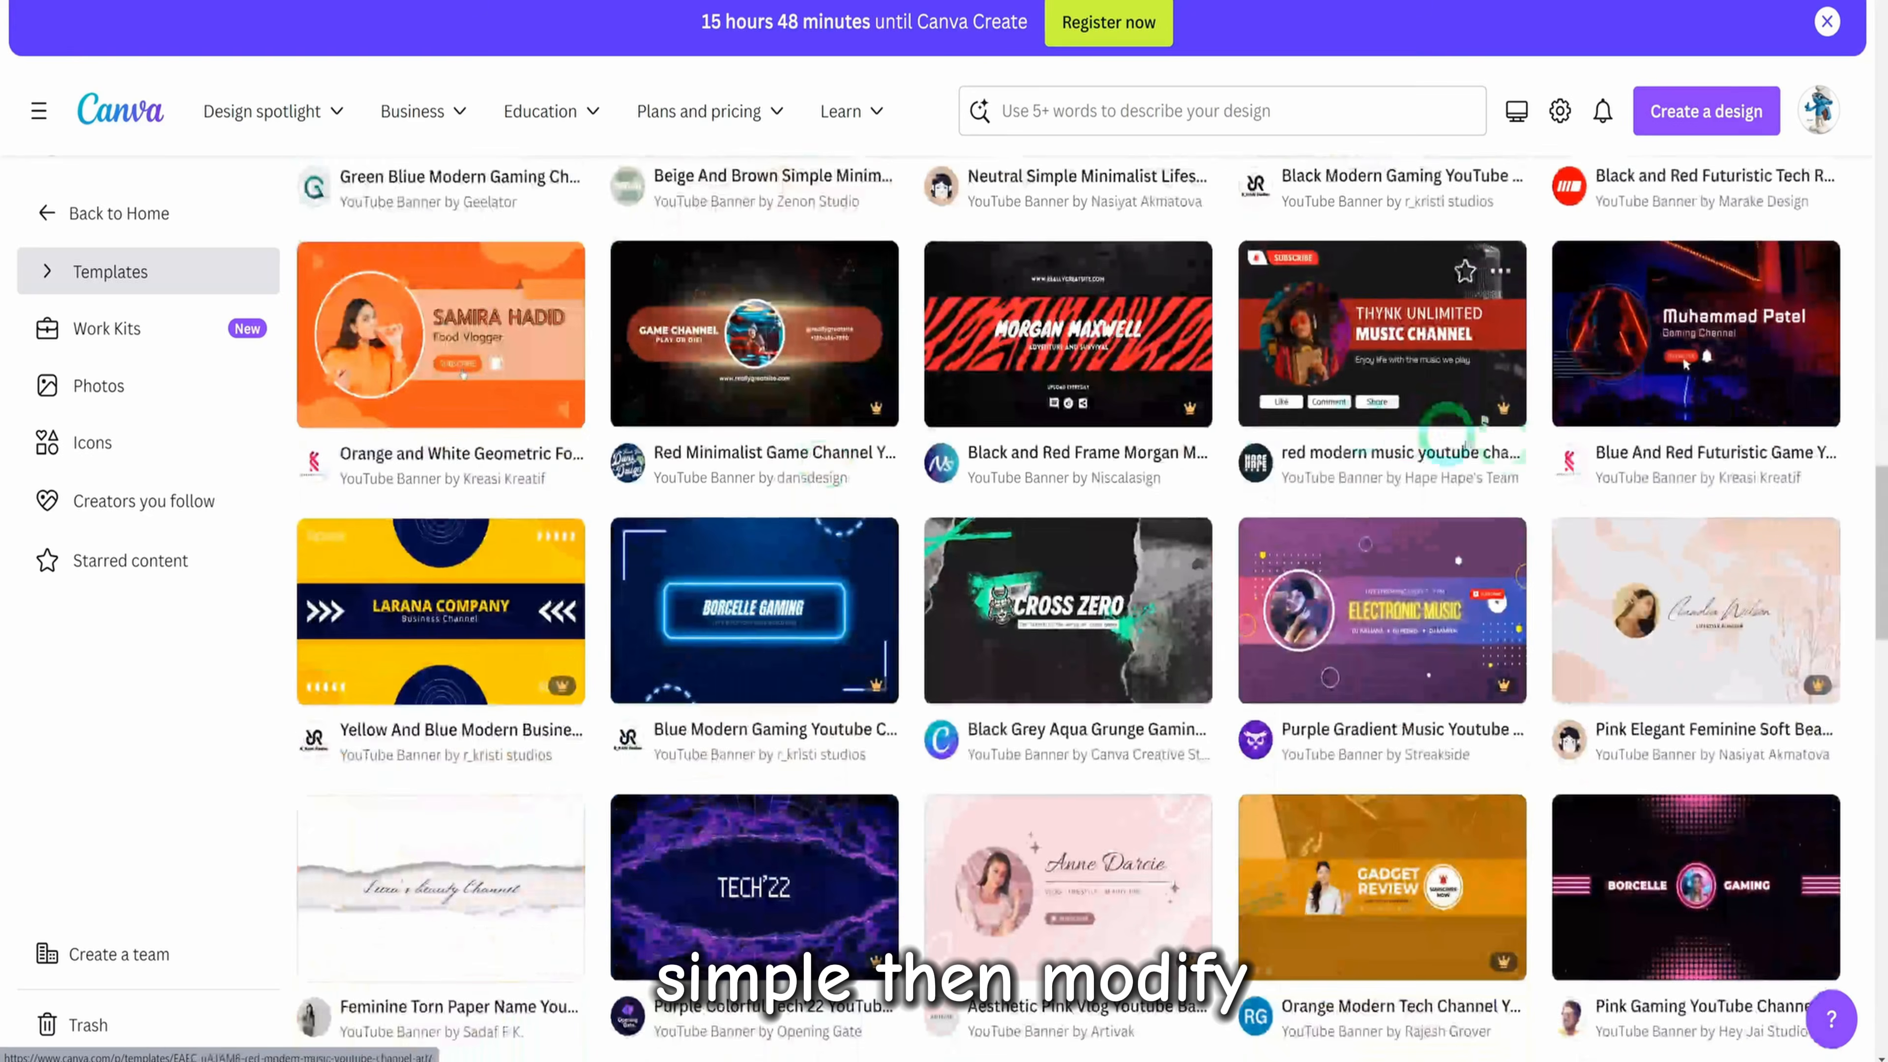
left_click(1654, 653)
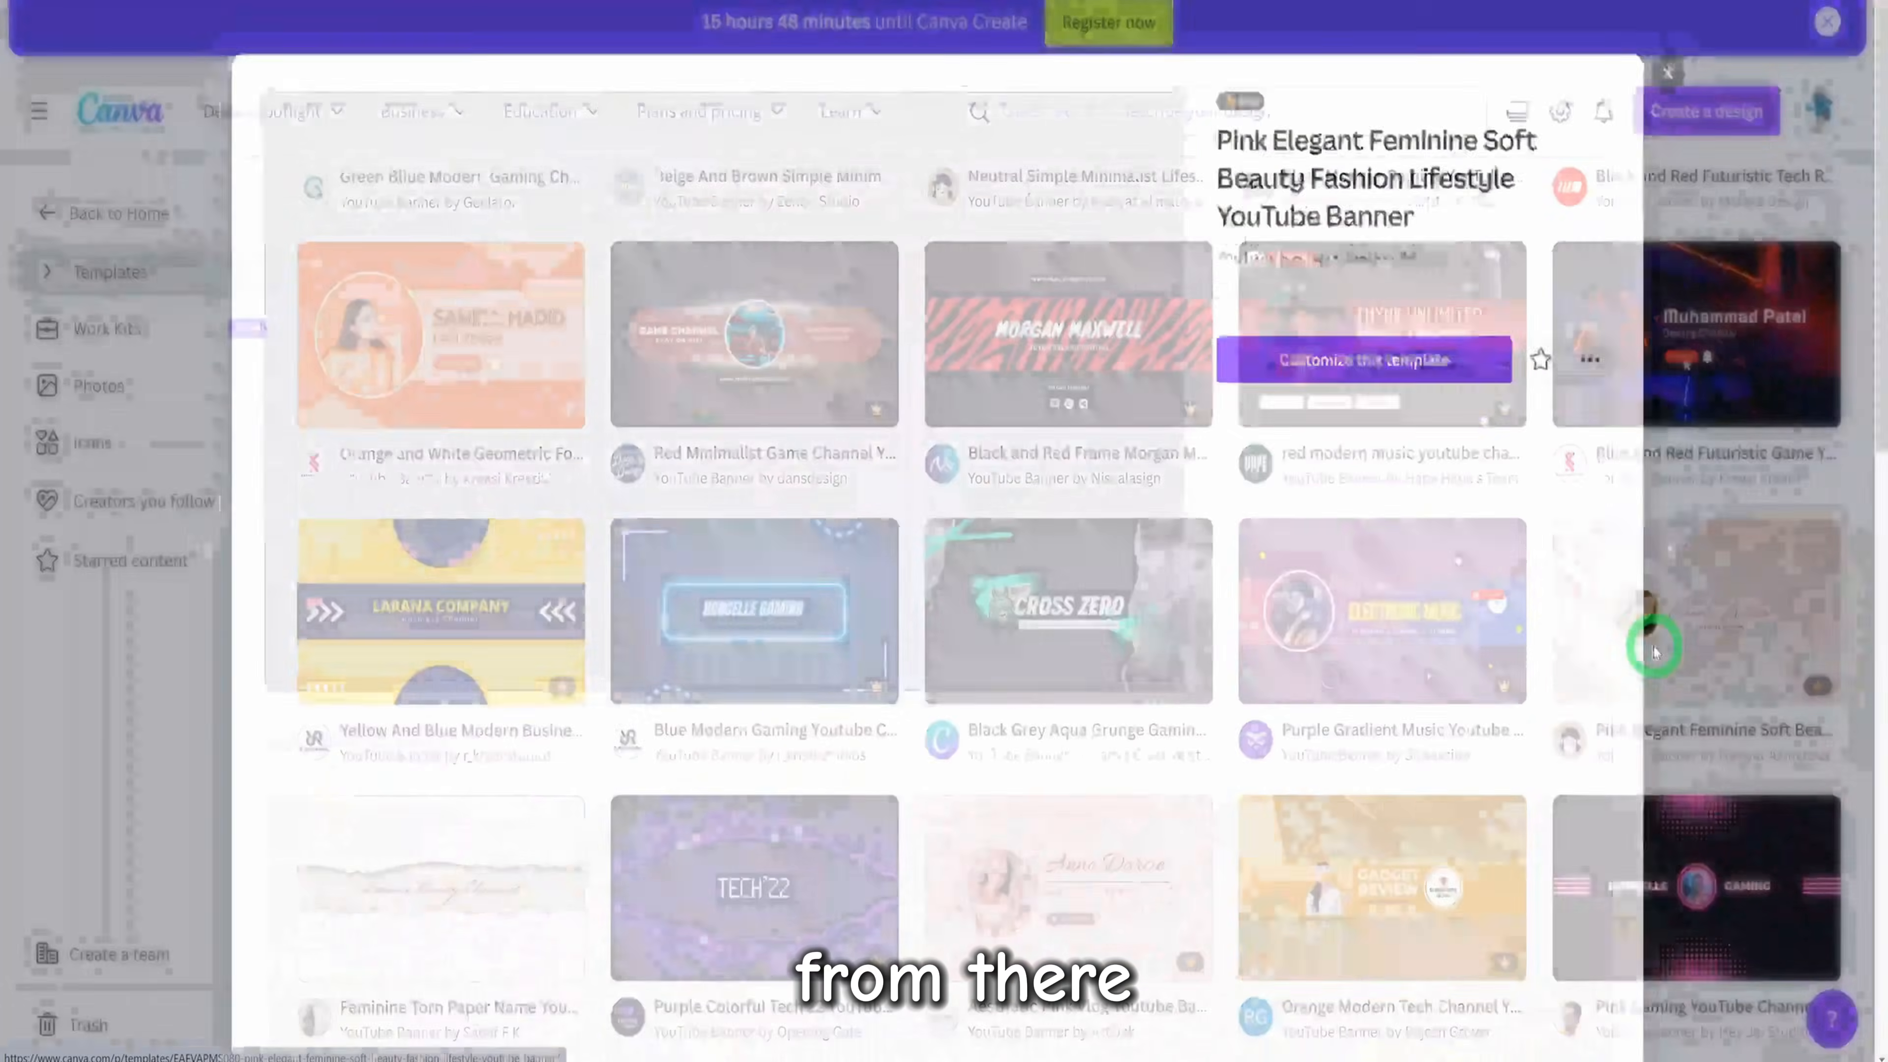
left_click(1439, 347)
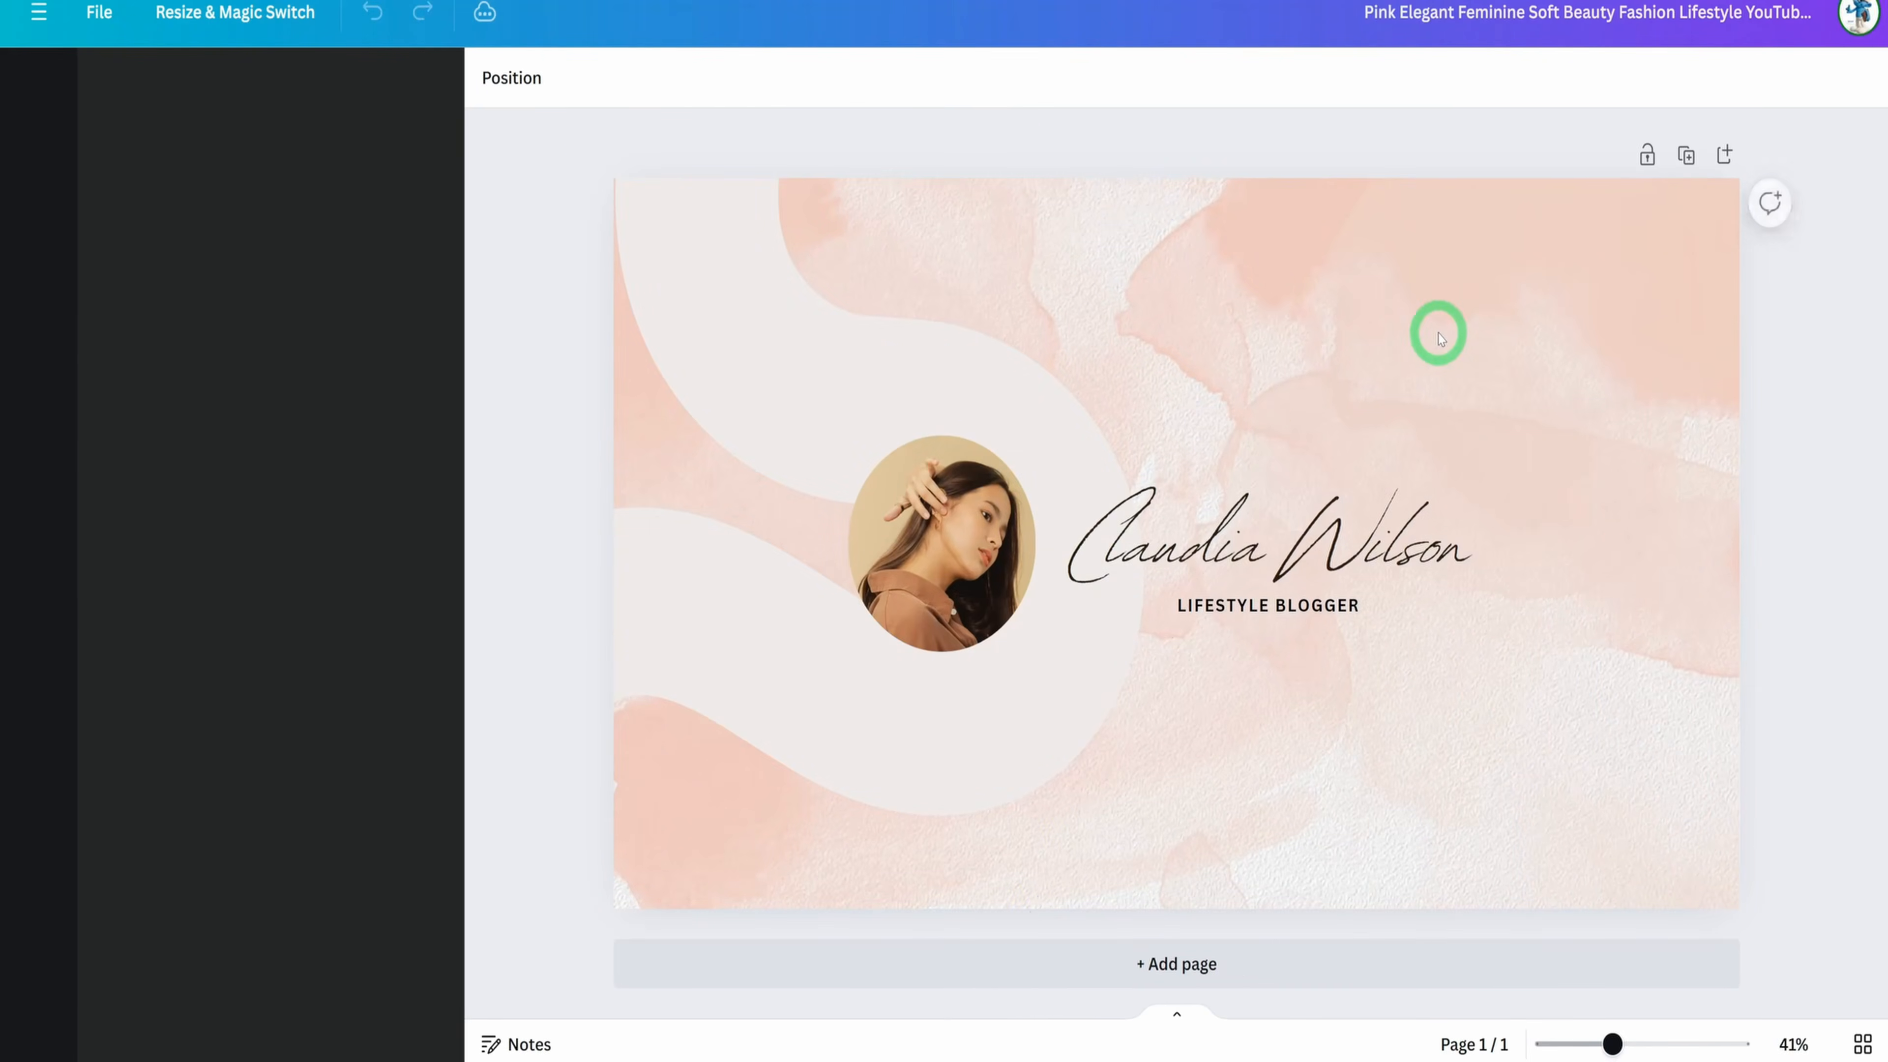
Replace the portrait photo in the banner's circular frame with the image of the masked, hooded woman
left_click(948, 528)
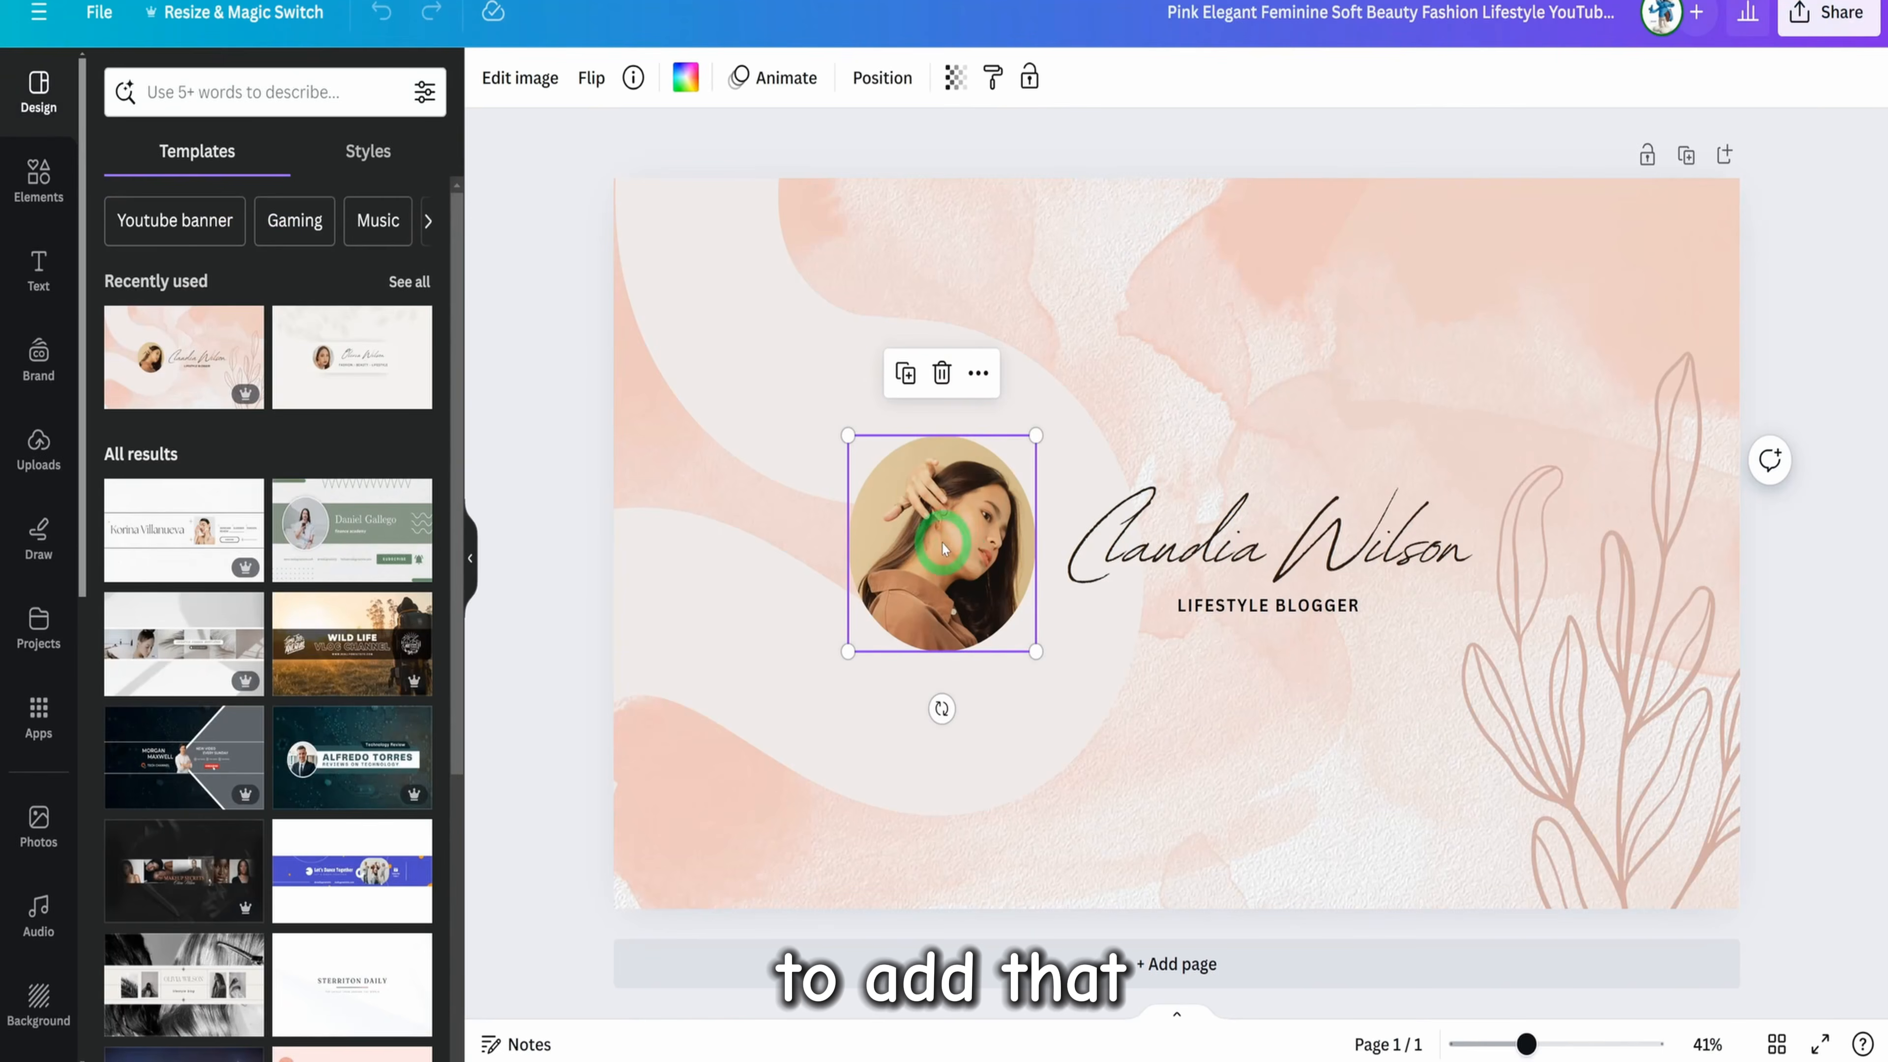
key("Delete")
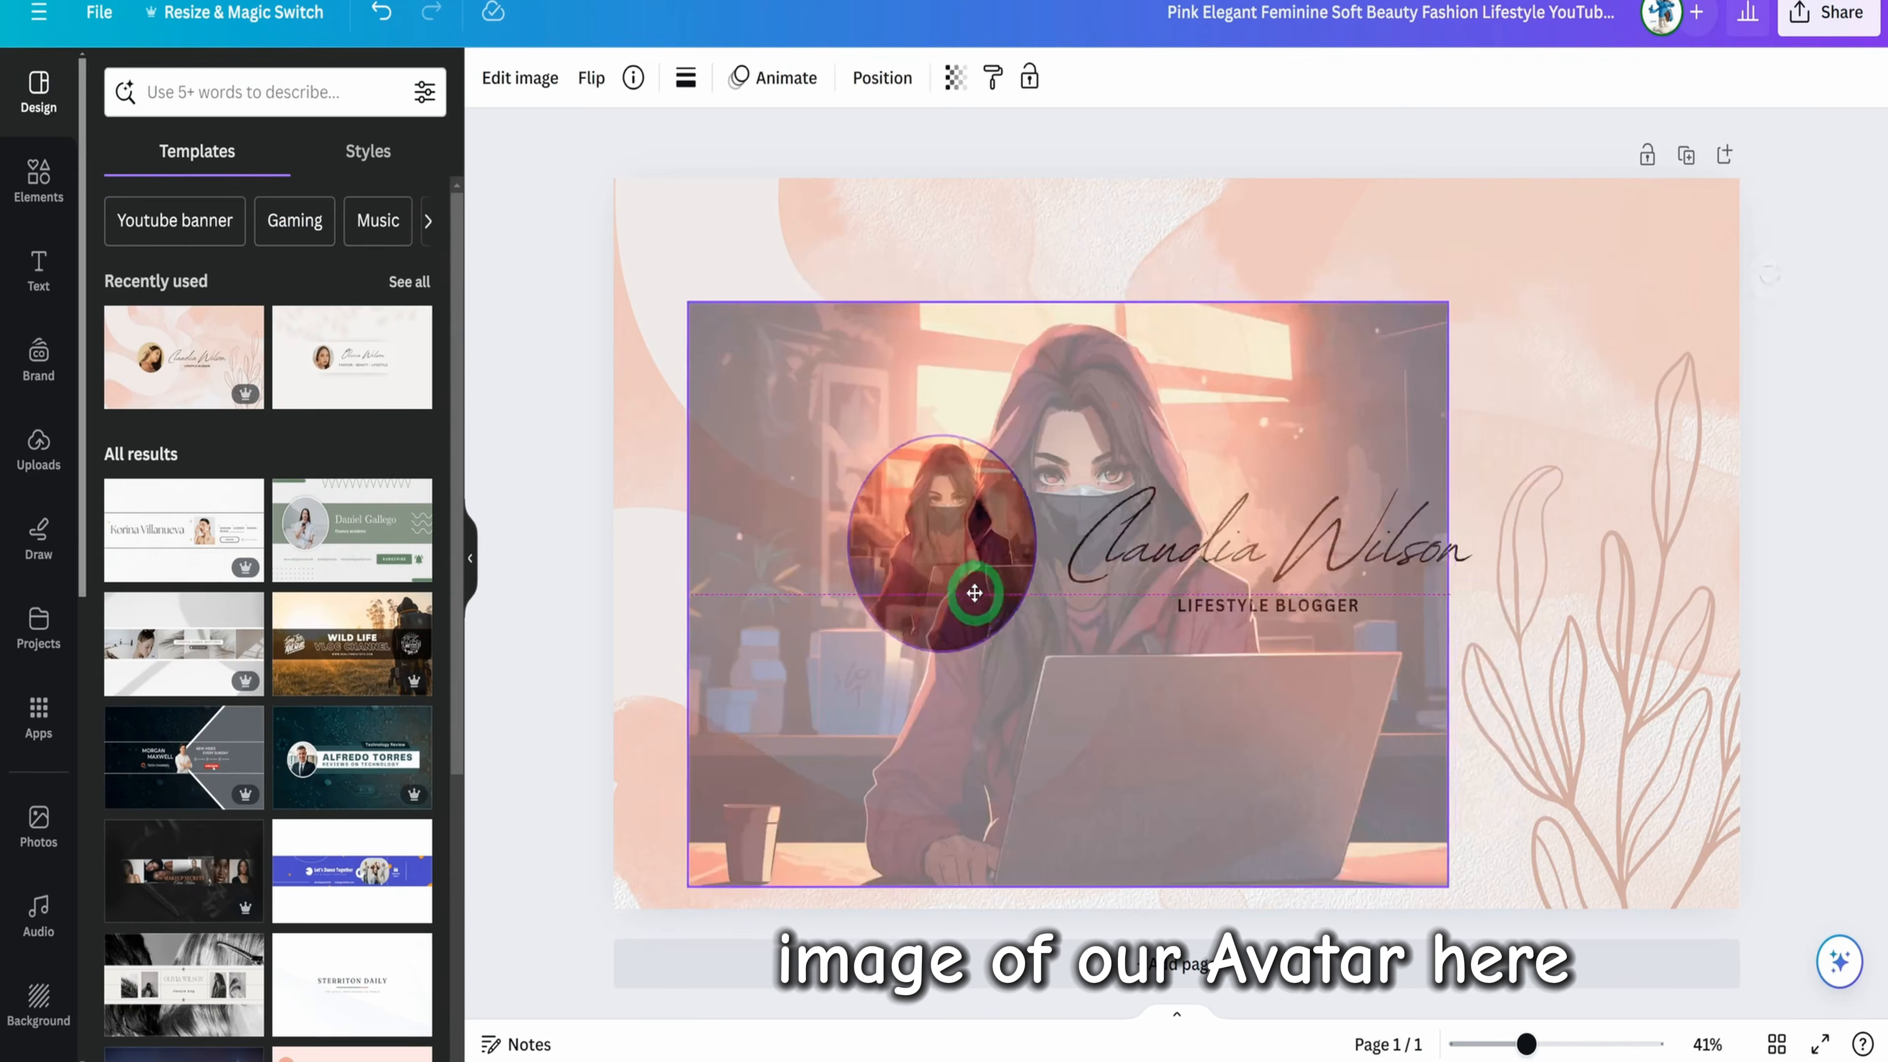
left_click_drag(973, 595, 911, 570)
left_click(1297, 736)
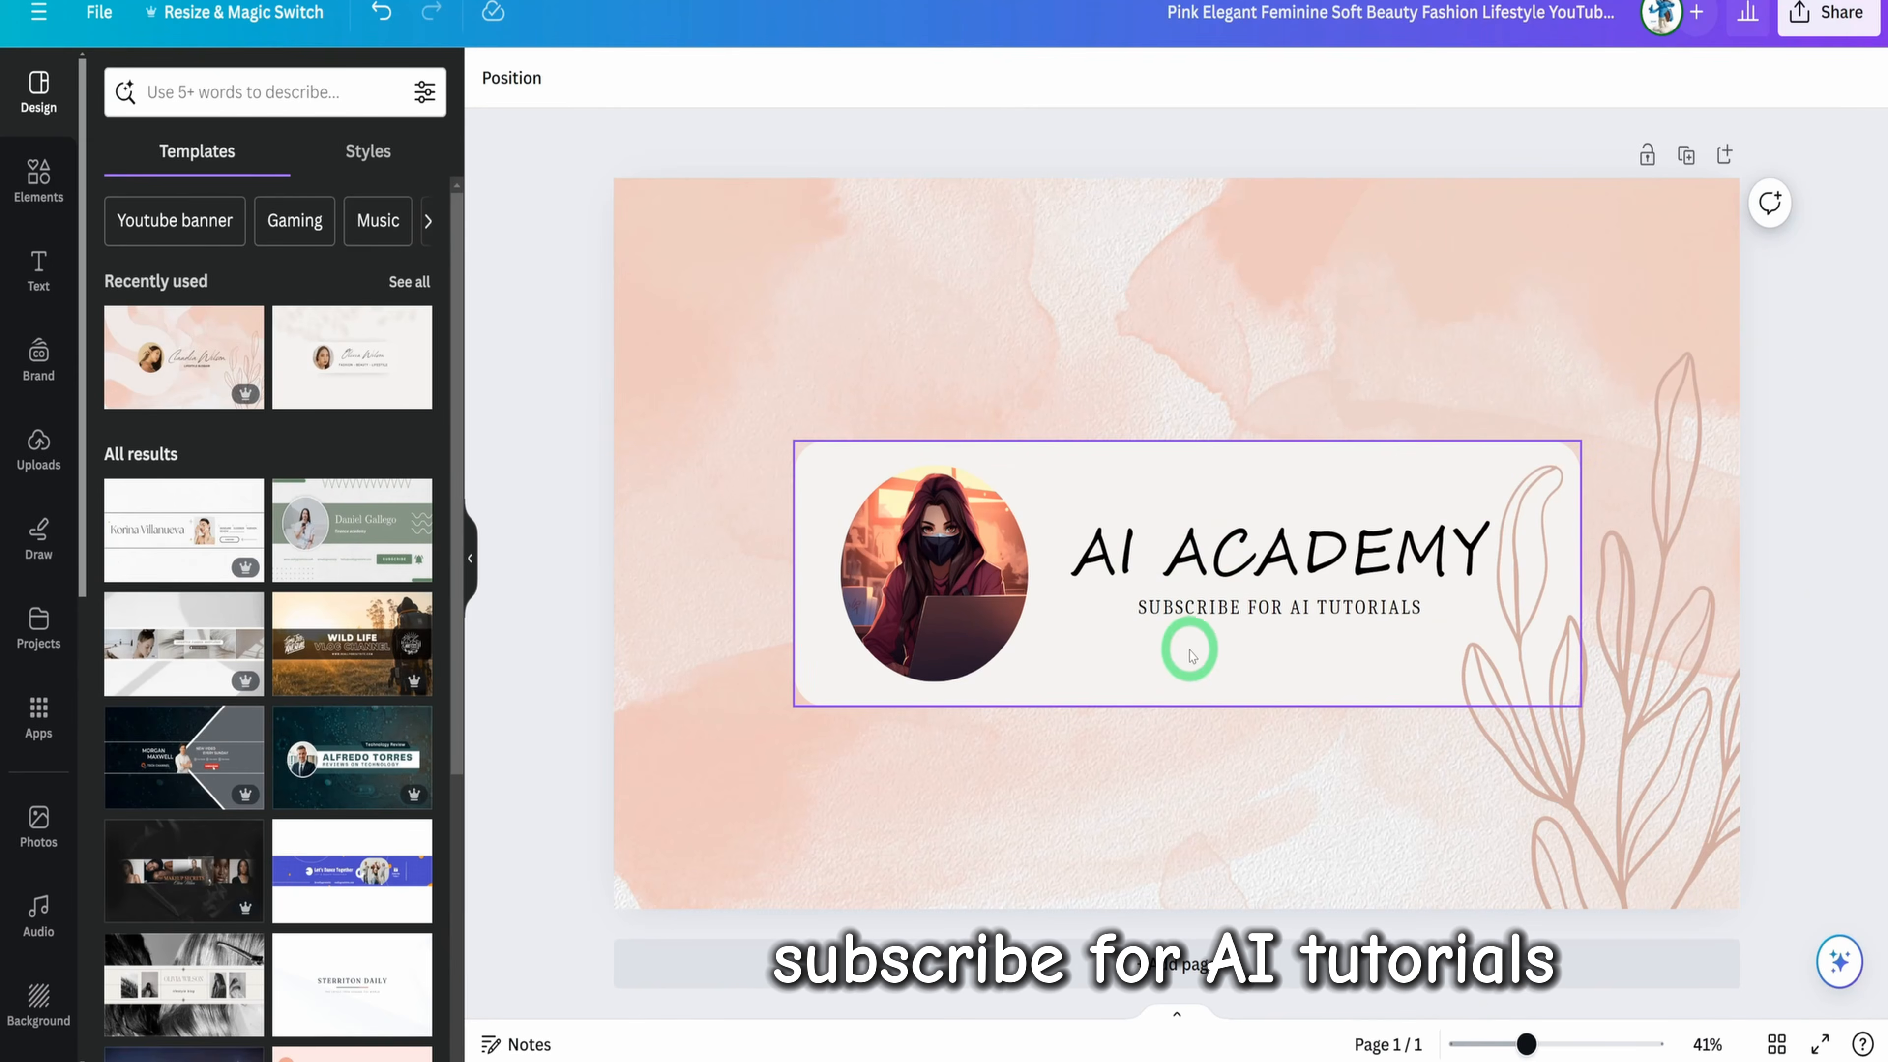
Delete the pink watercolour background and the leaf line art from the banner
left_click(1185, 682)
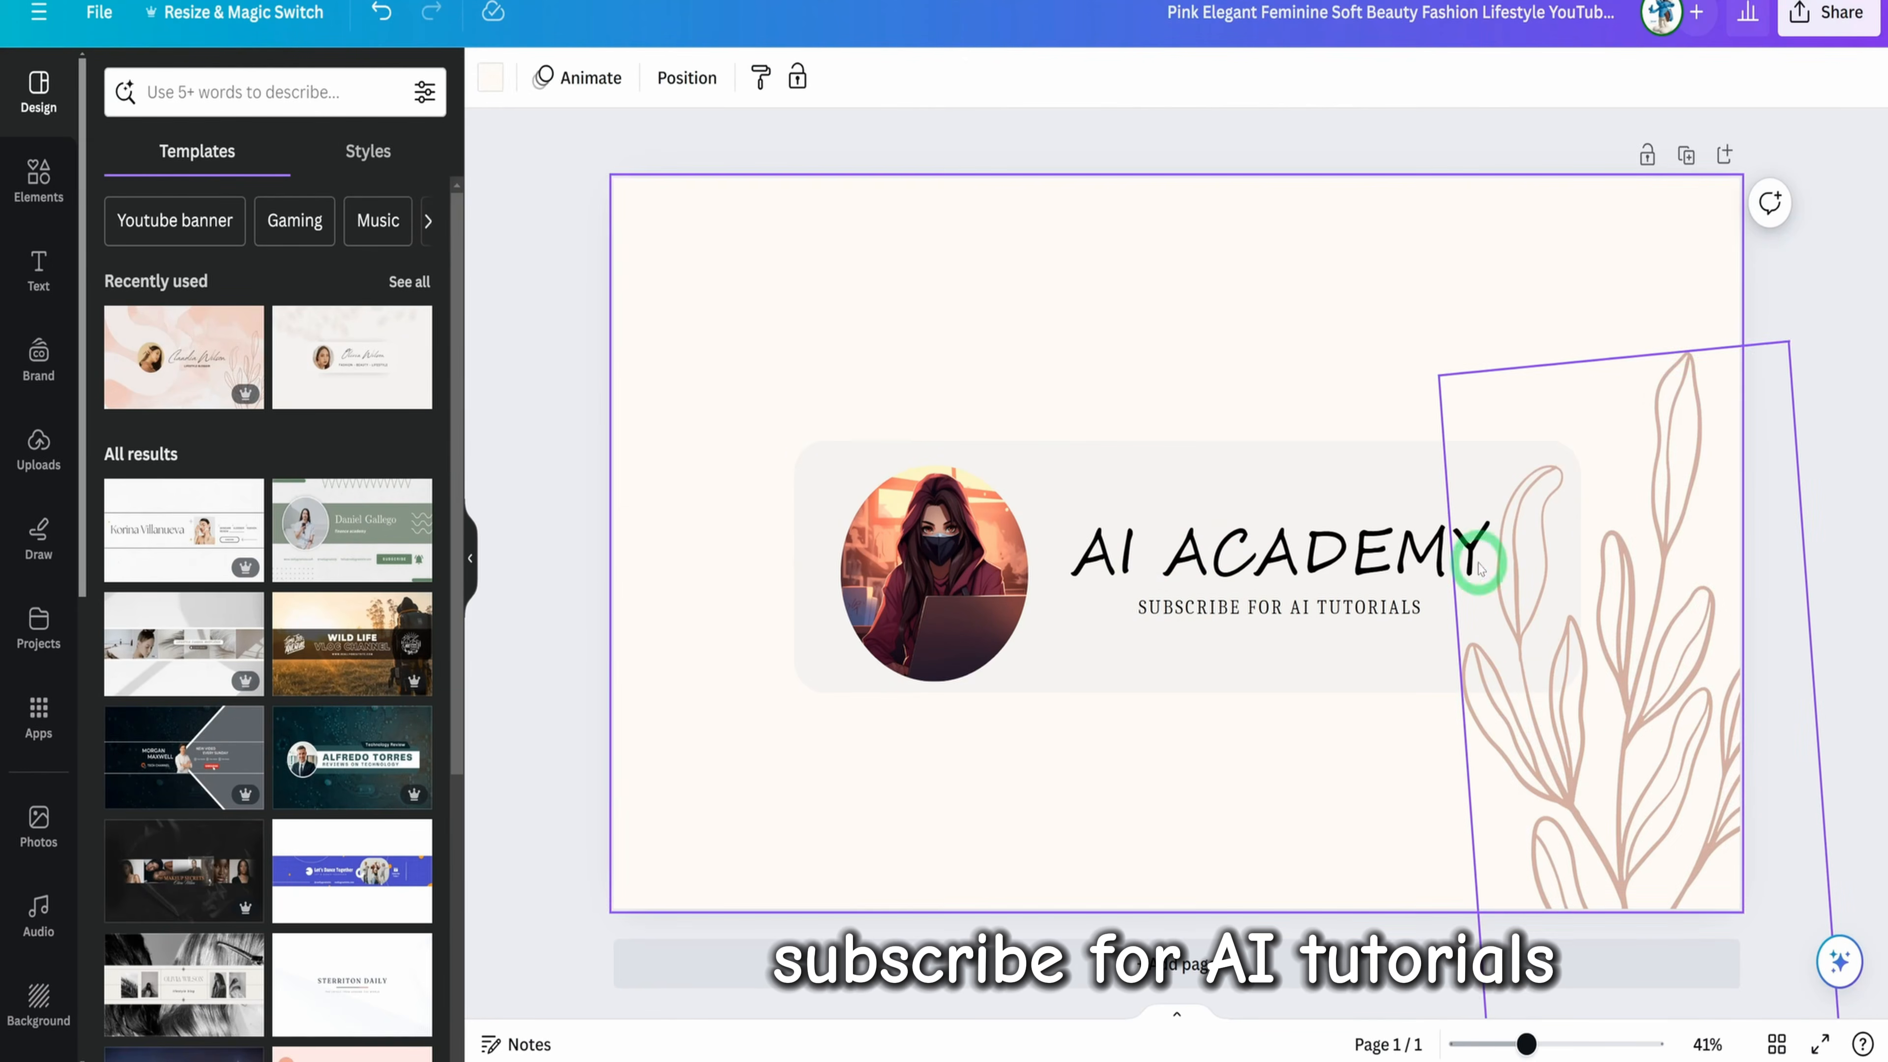
left_click(1637, 718)
key("Delete")
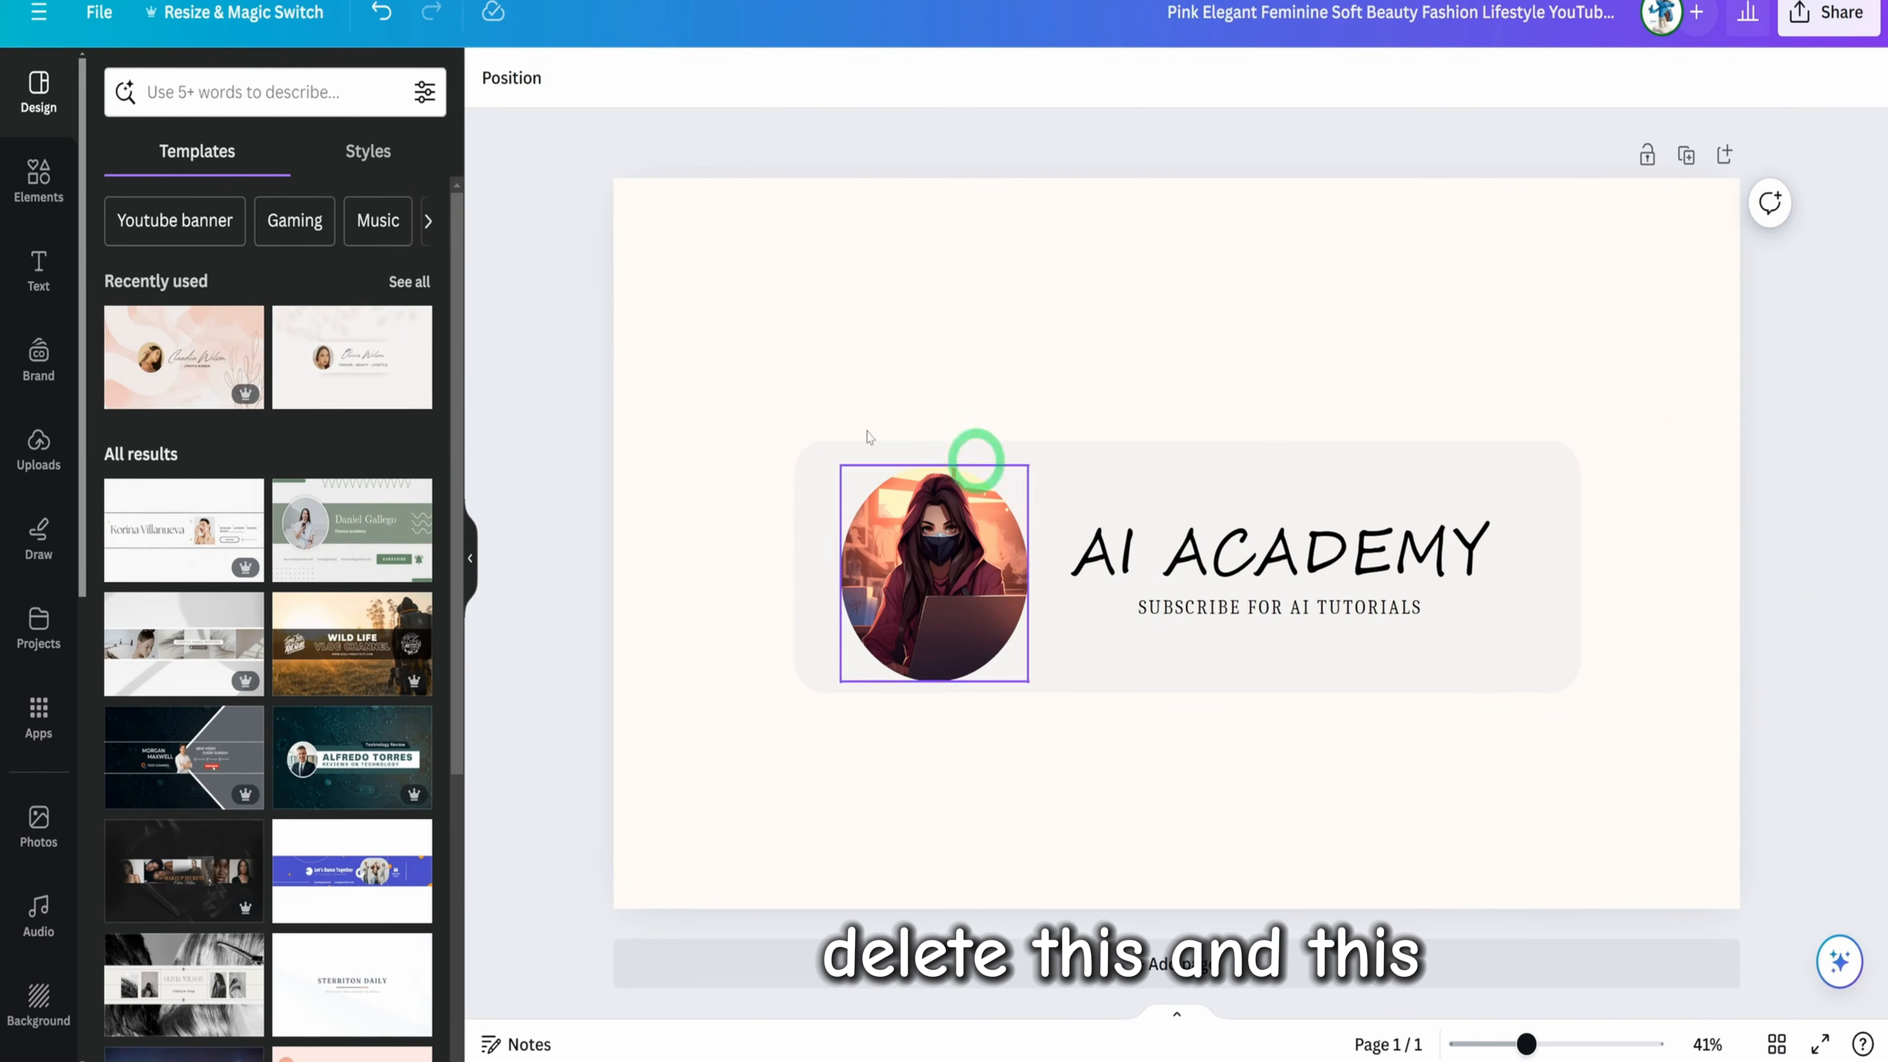
Add the flowing gold wave graphic from the recently used elements to the banner
left_click(28, 195)
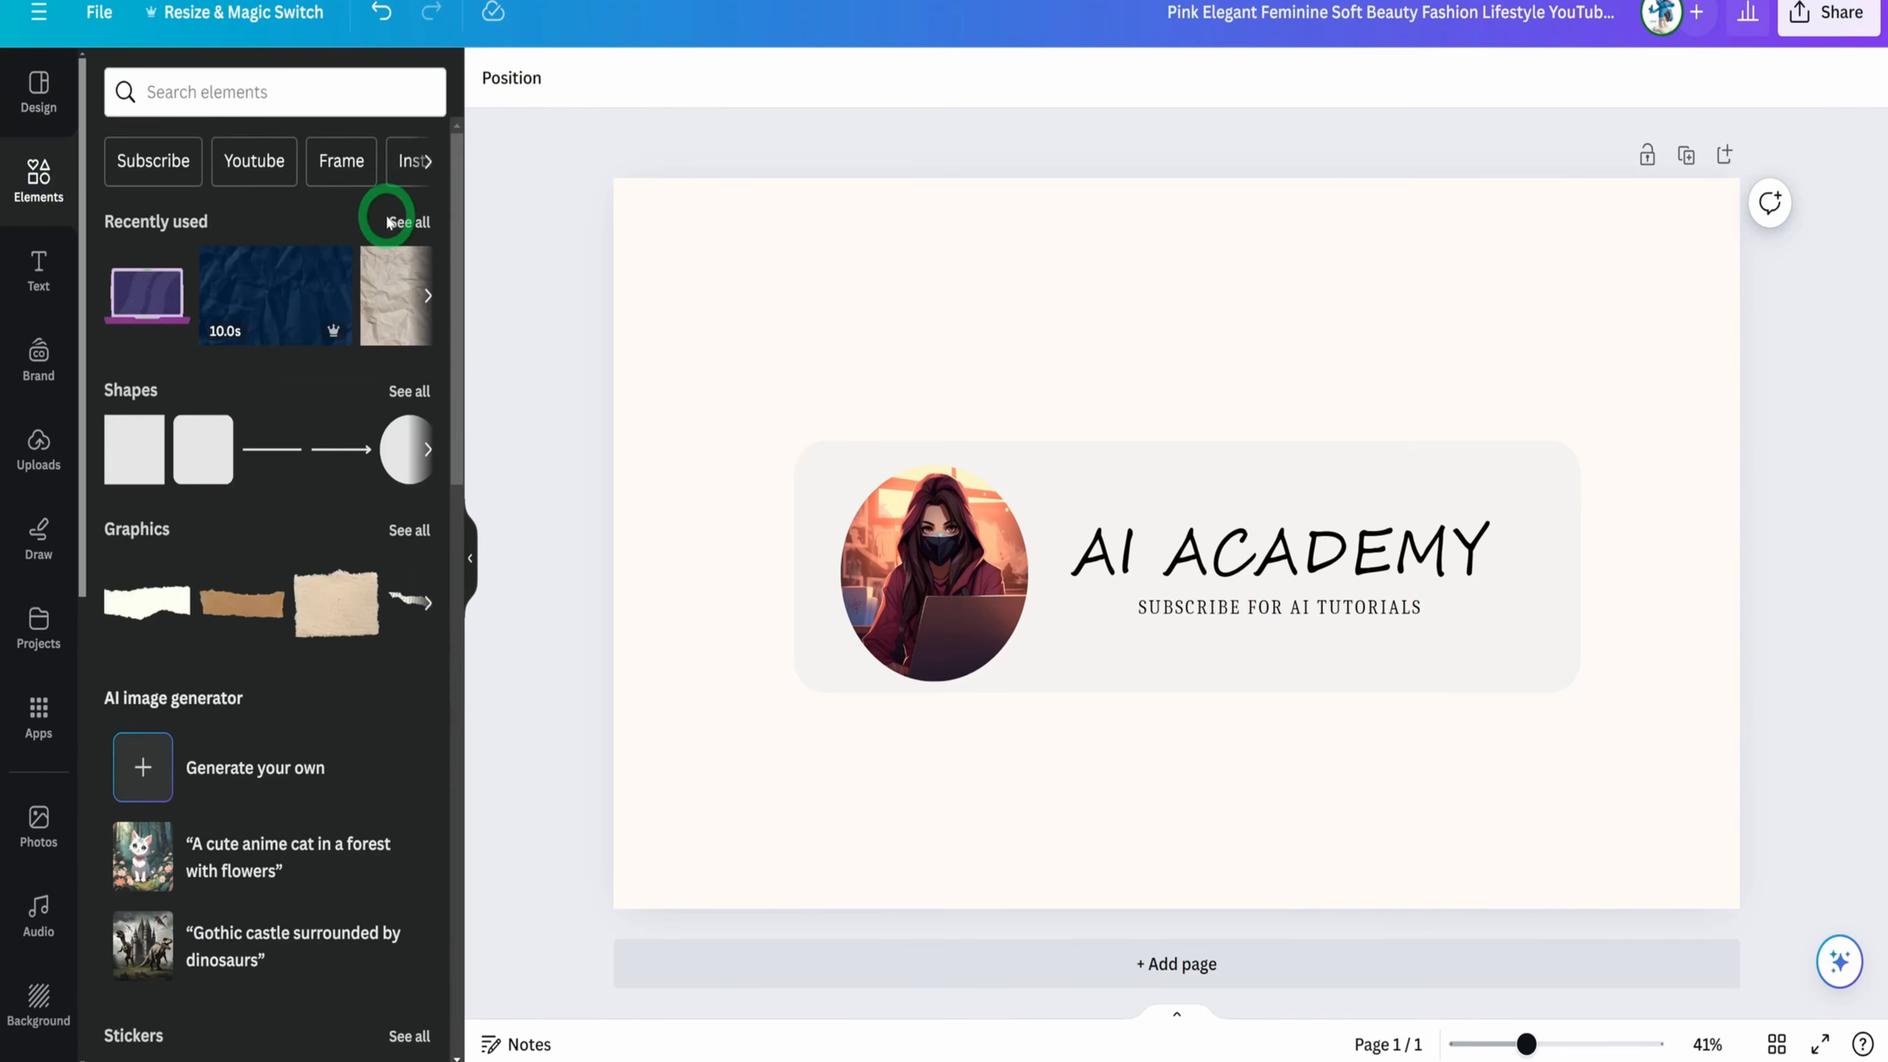
left_click(391, 211)
scroll(327, 476, "down", 15)
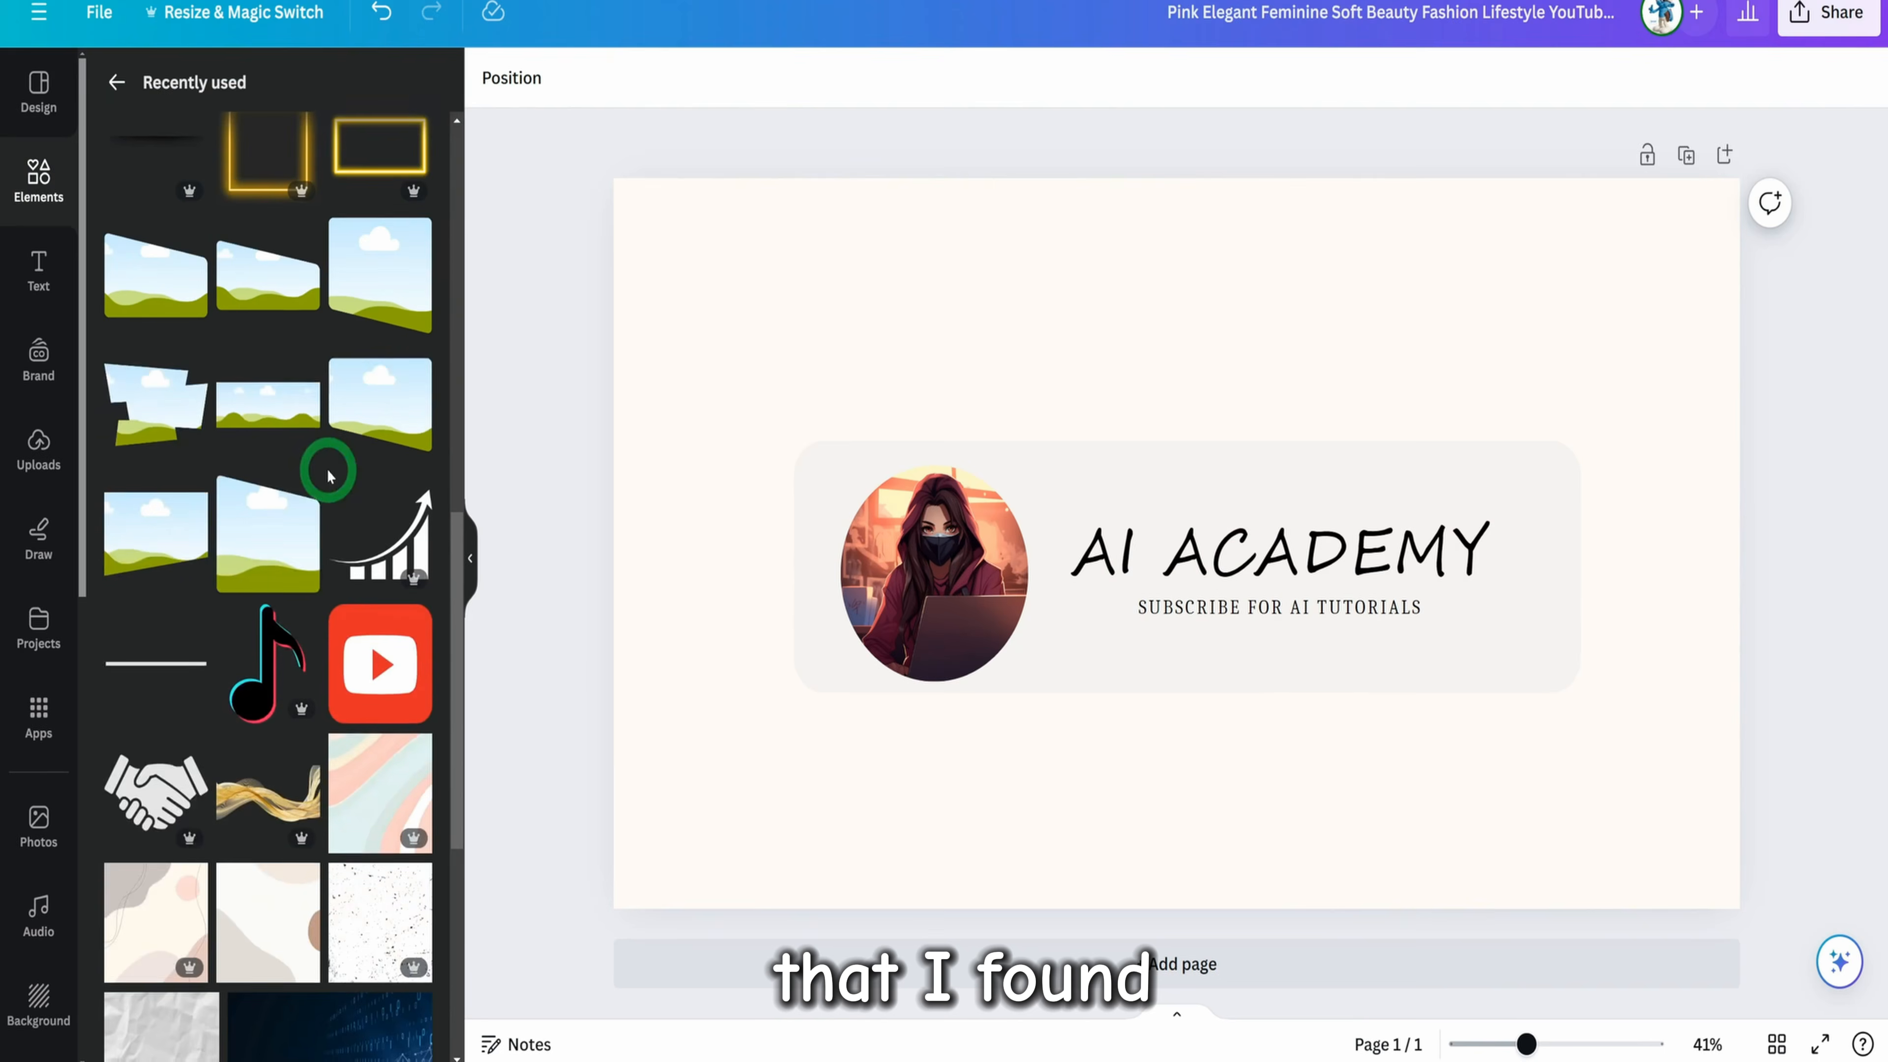
scroll(327, 476, "down", 4)
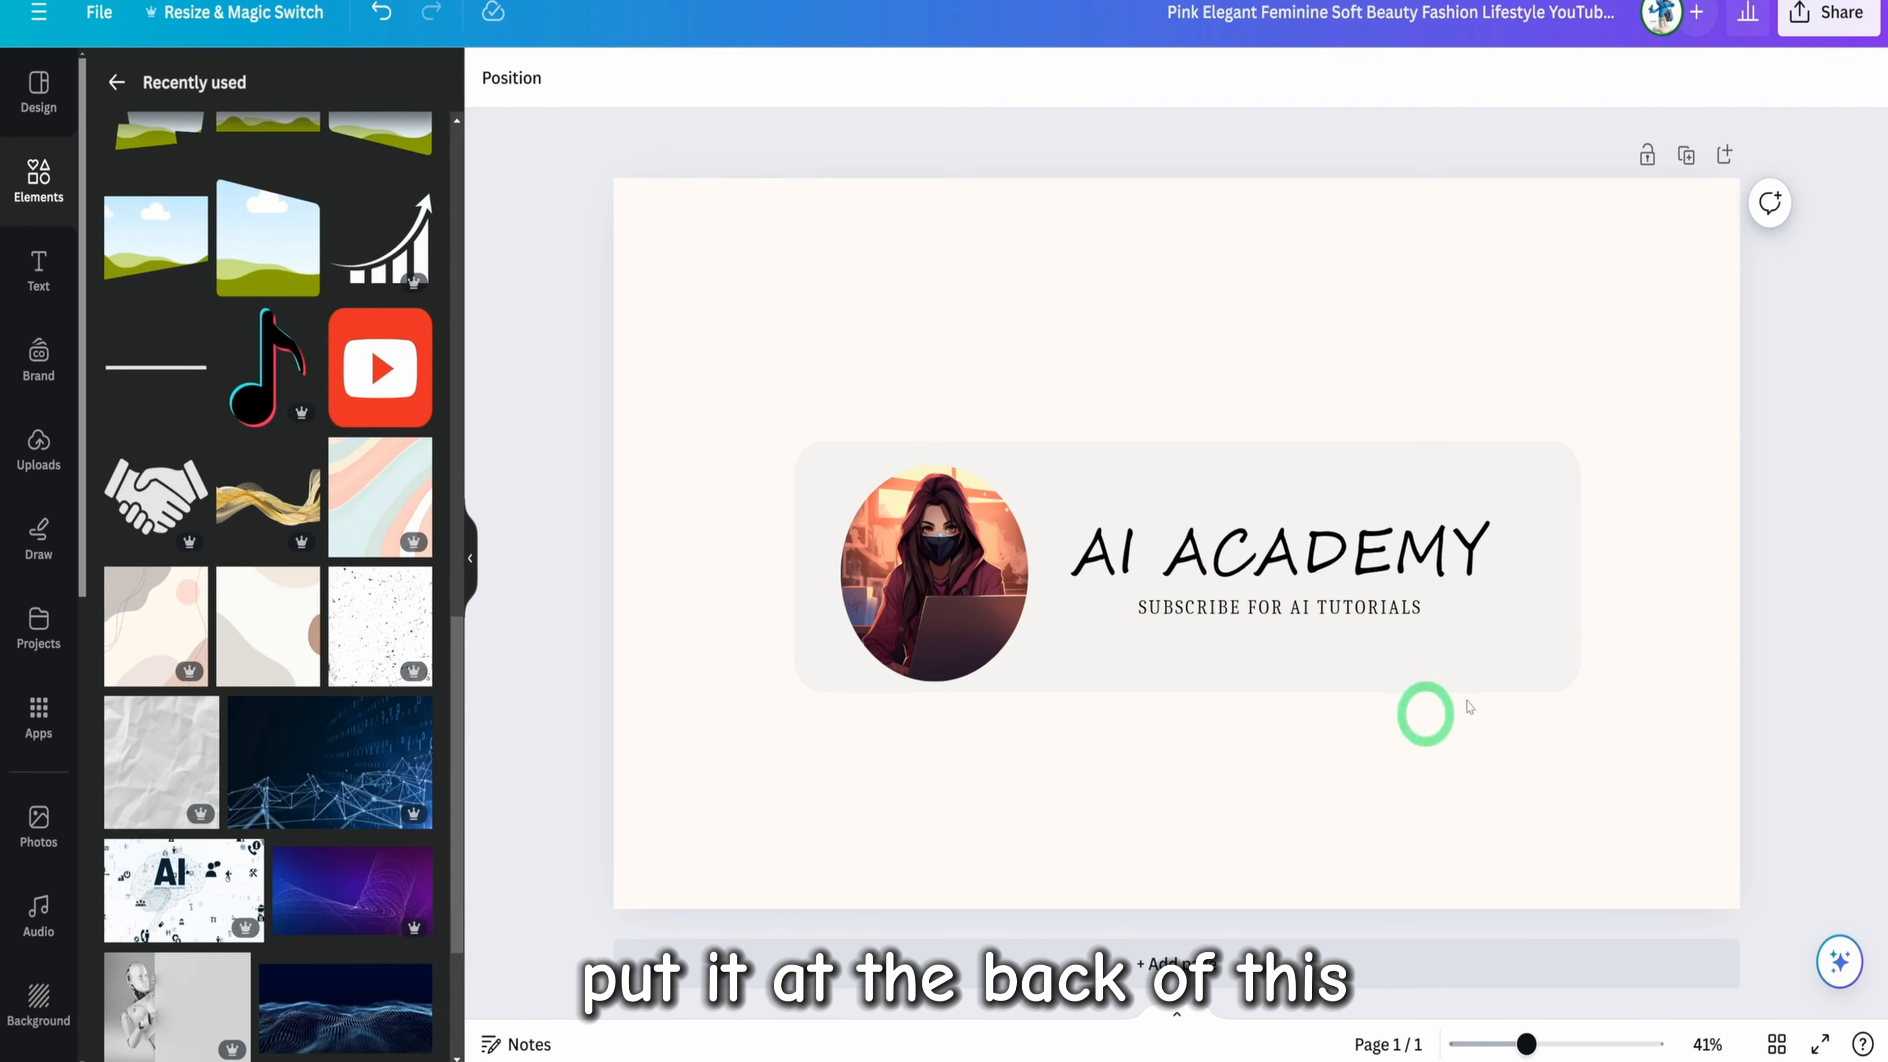
left_click(276, 505)
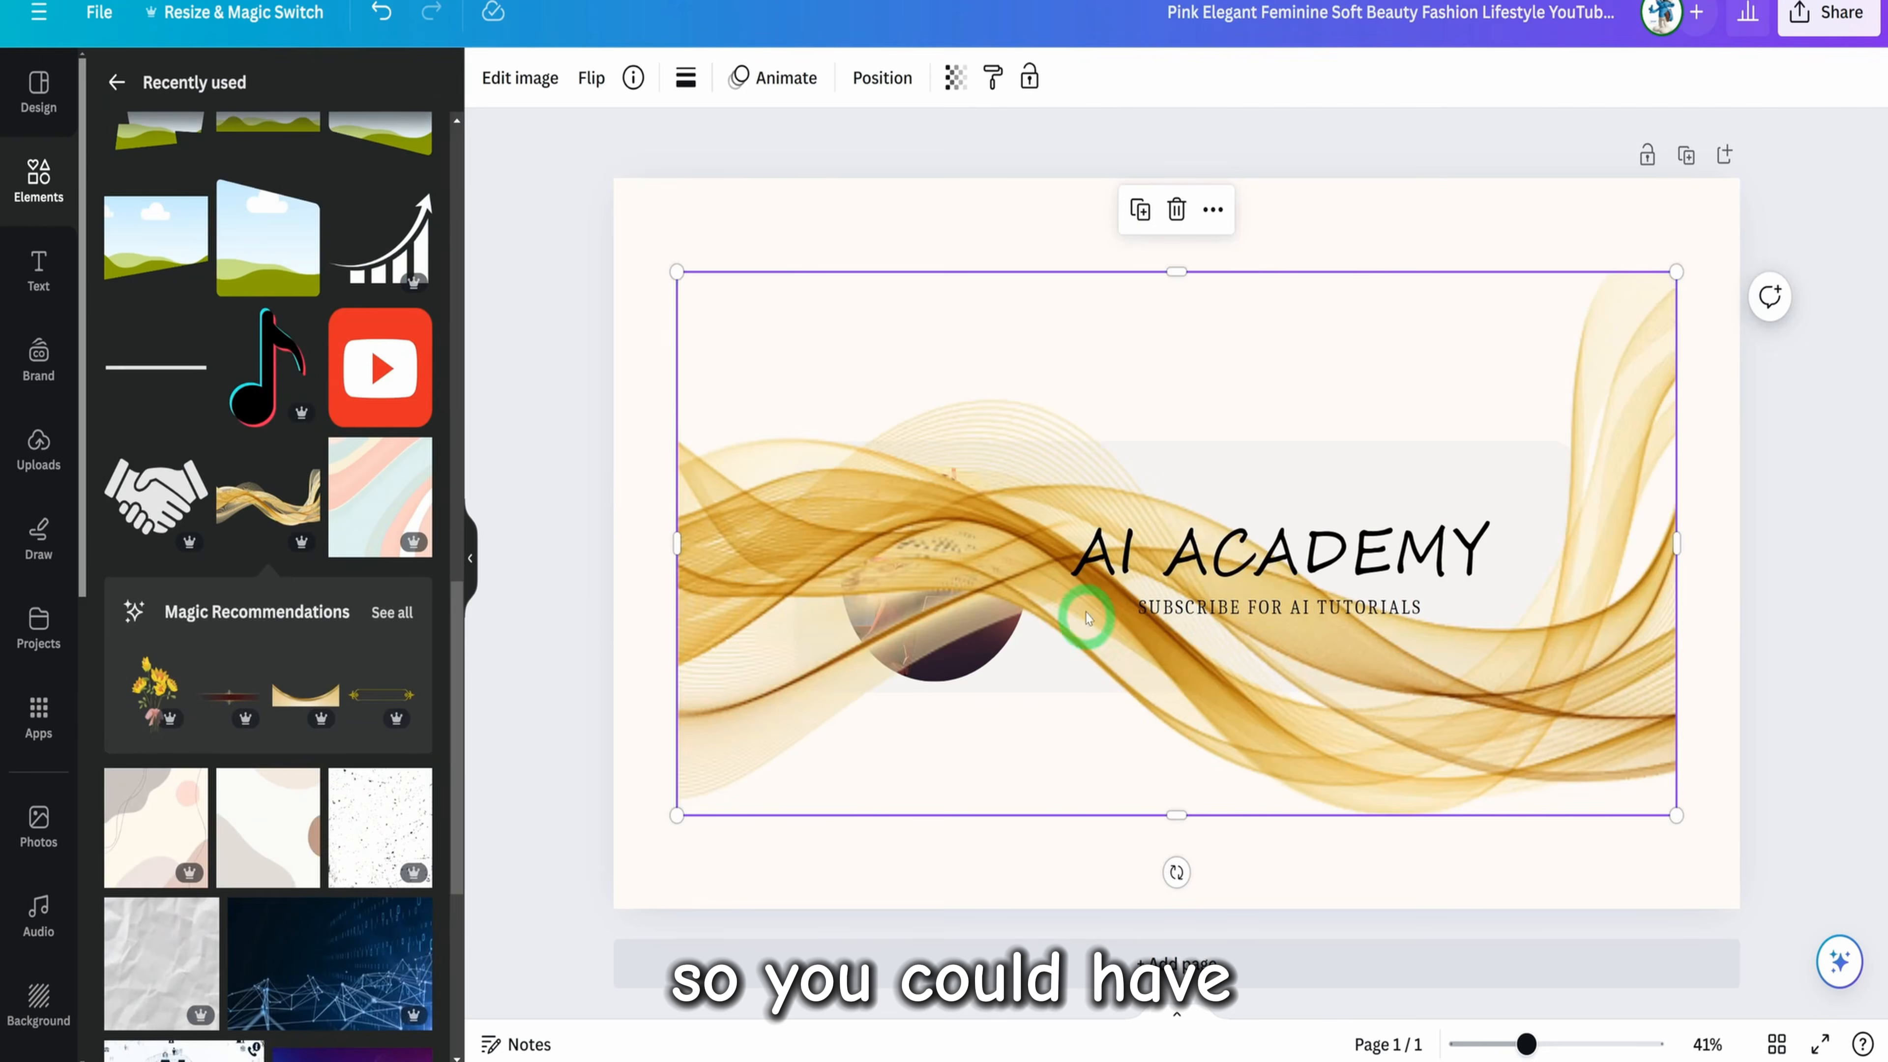
Enlarge and reposition the gold wave graphic to span the banner's full width, and send it to the back
left_click_drag(955, 561, 892, 460)
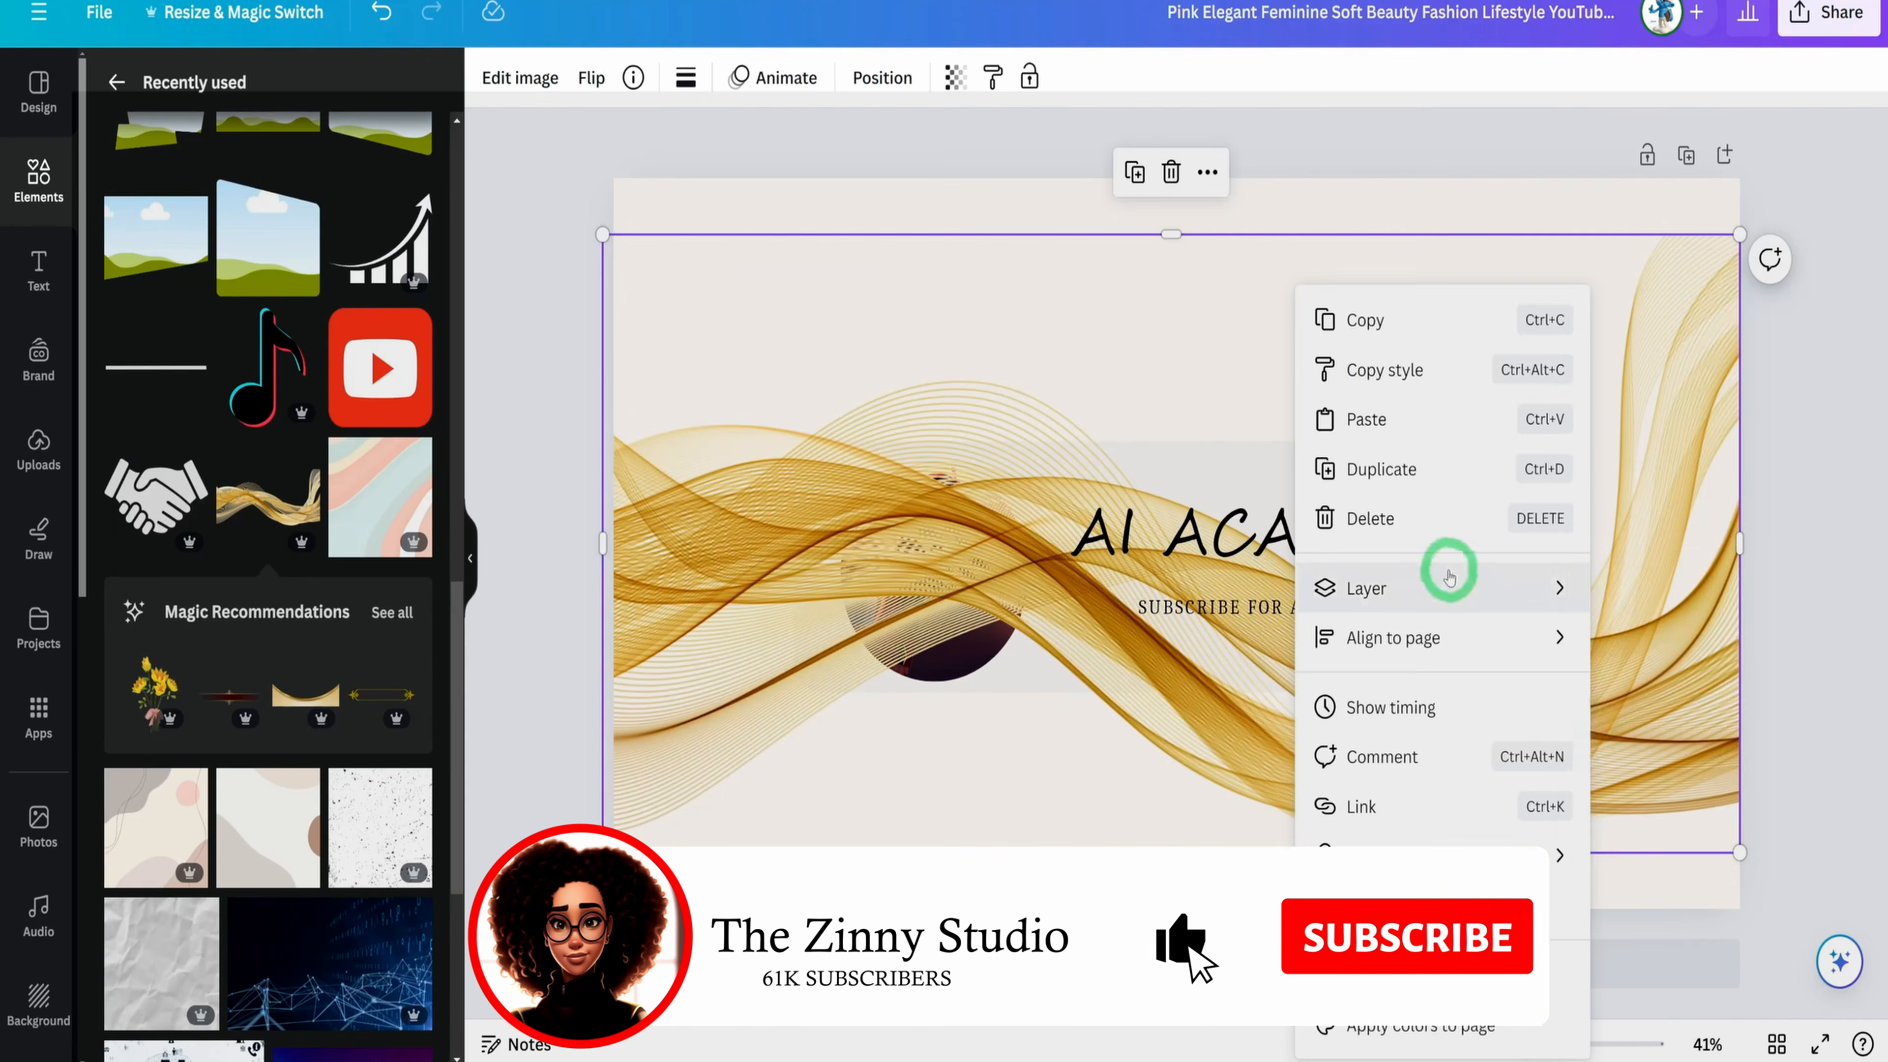
left_click(1449, 577)
left_click(1656, 735)
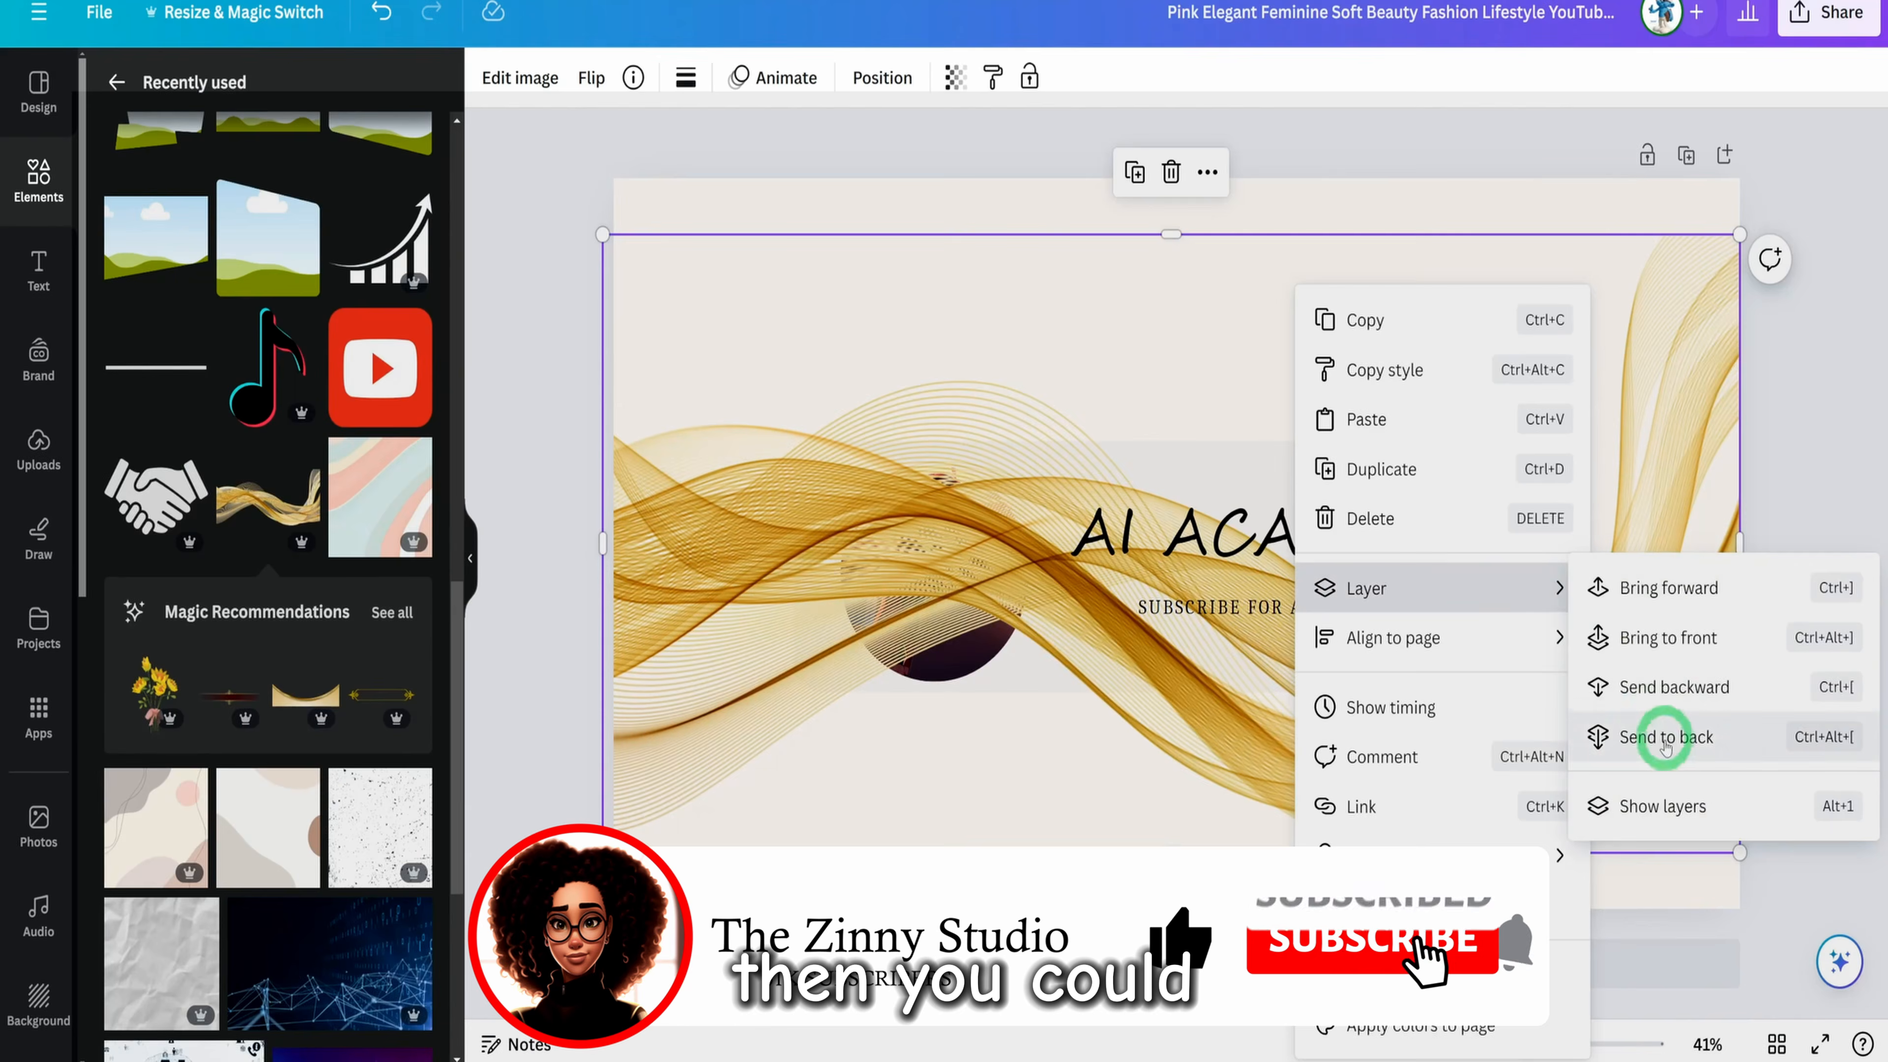
left_click_drag(1299, 798, 1425, 798)
left_click(577, 227)
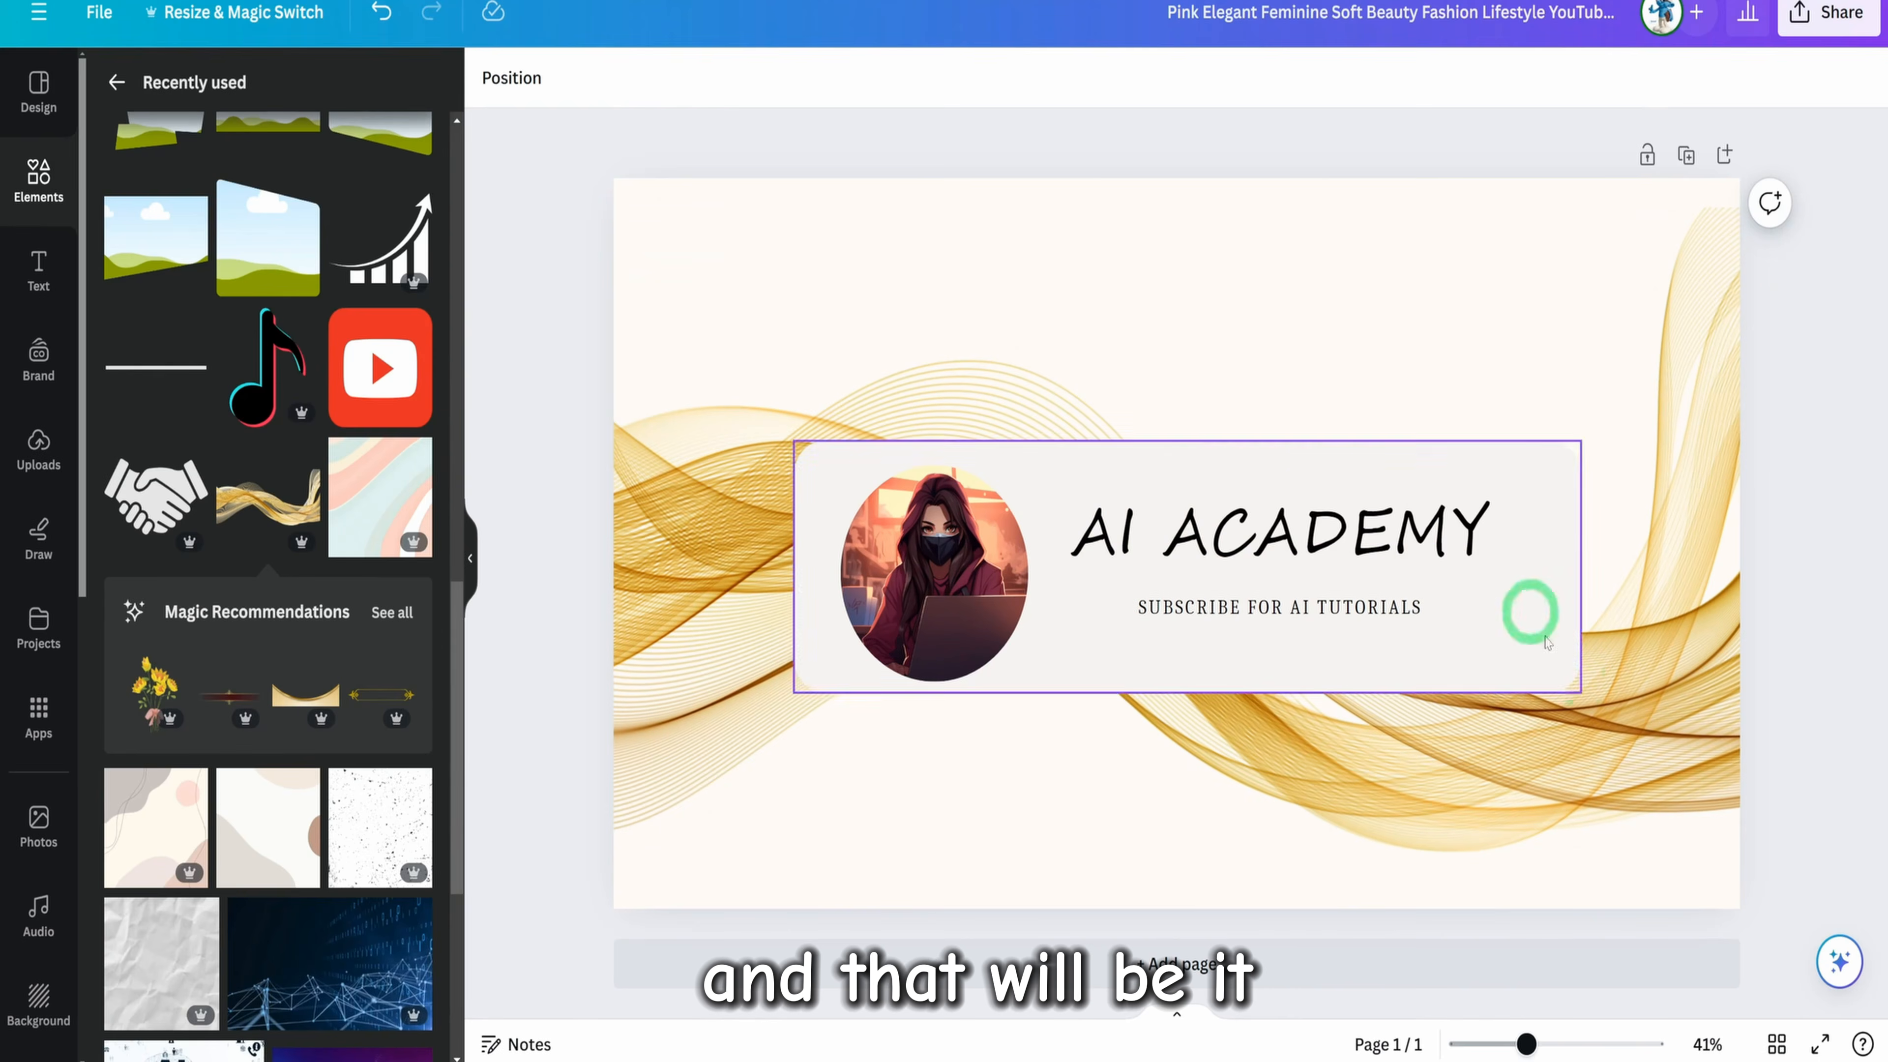
Download the finished banner as a PNG at 2,560 × 1,440 px
left_click(1828, 12)
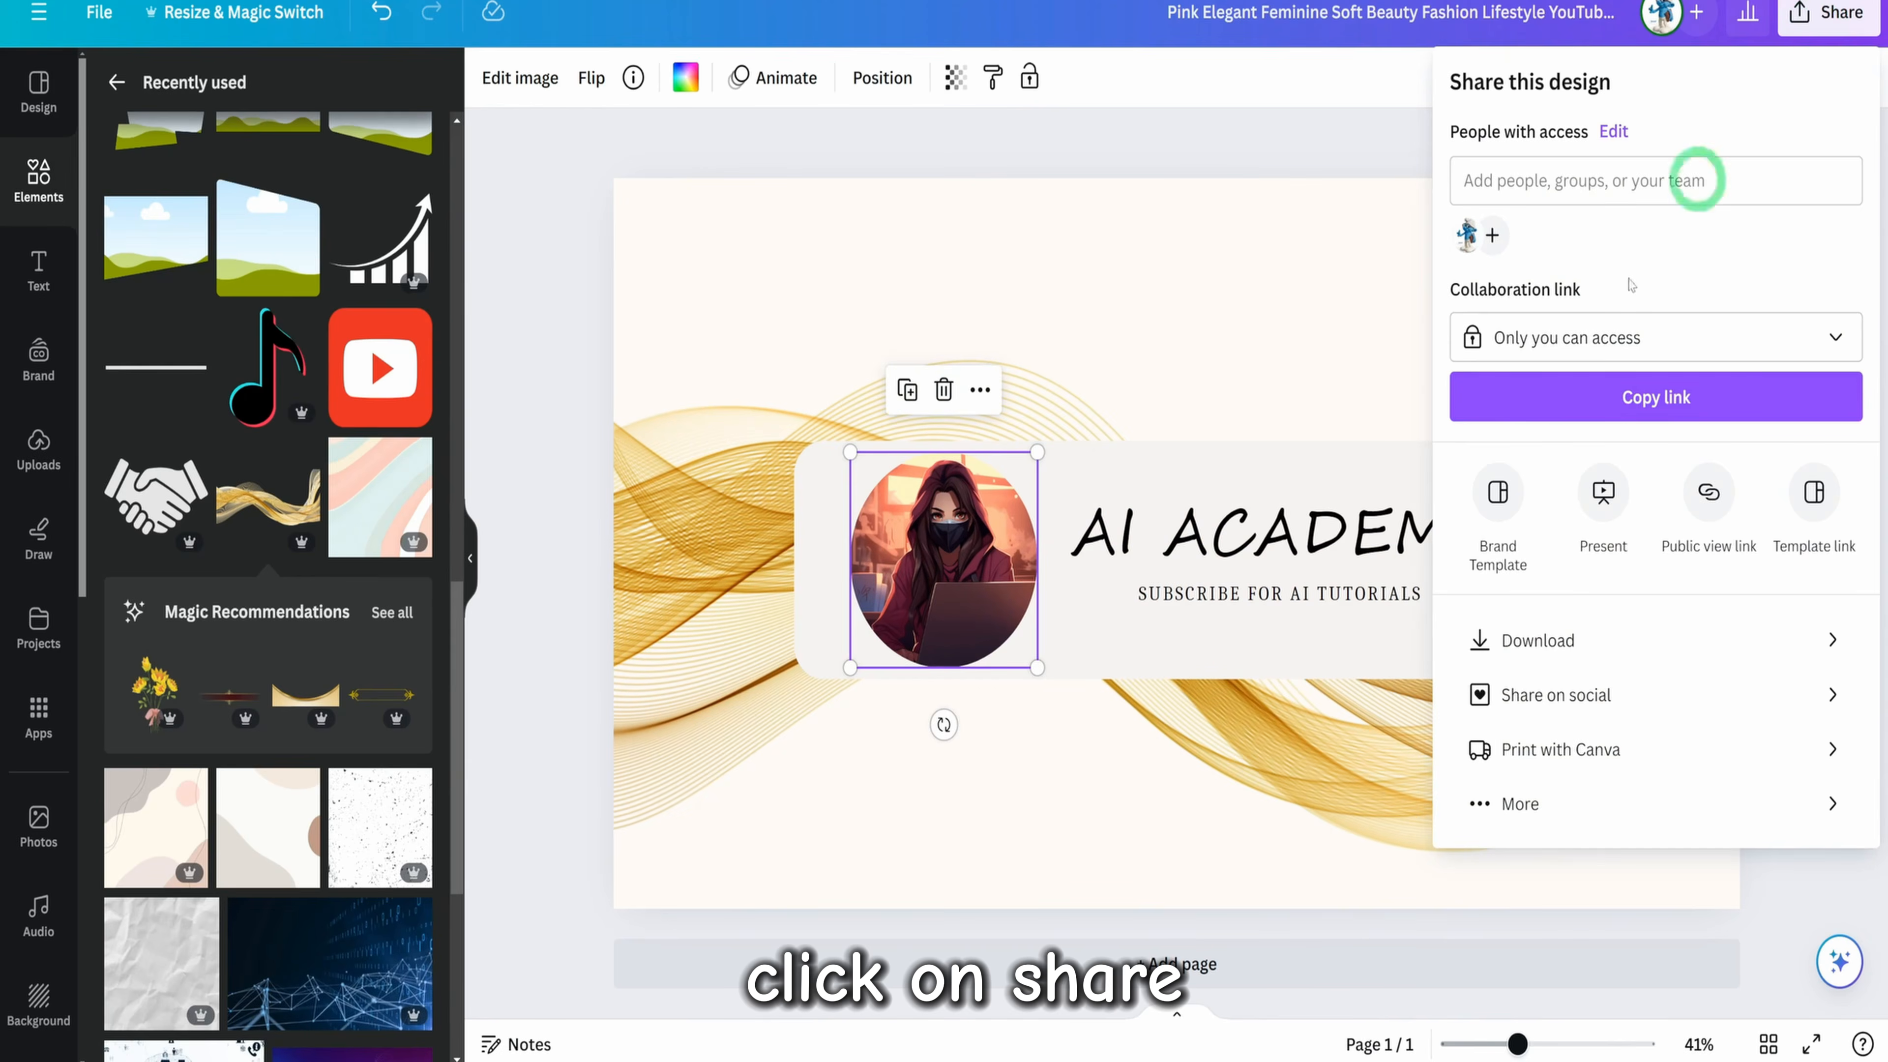
left_click(1509, 654)
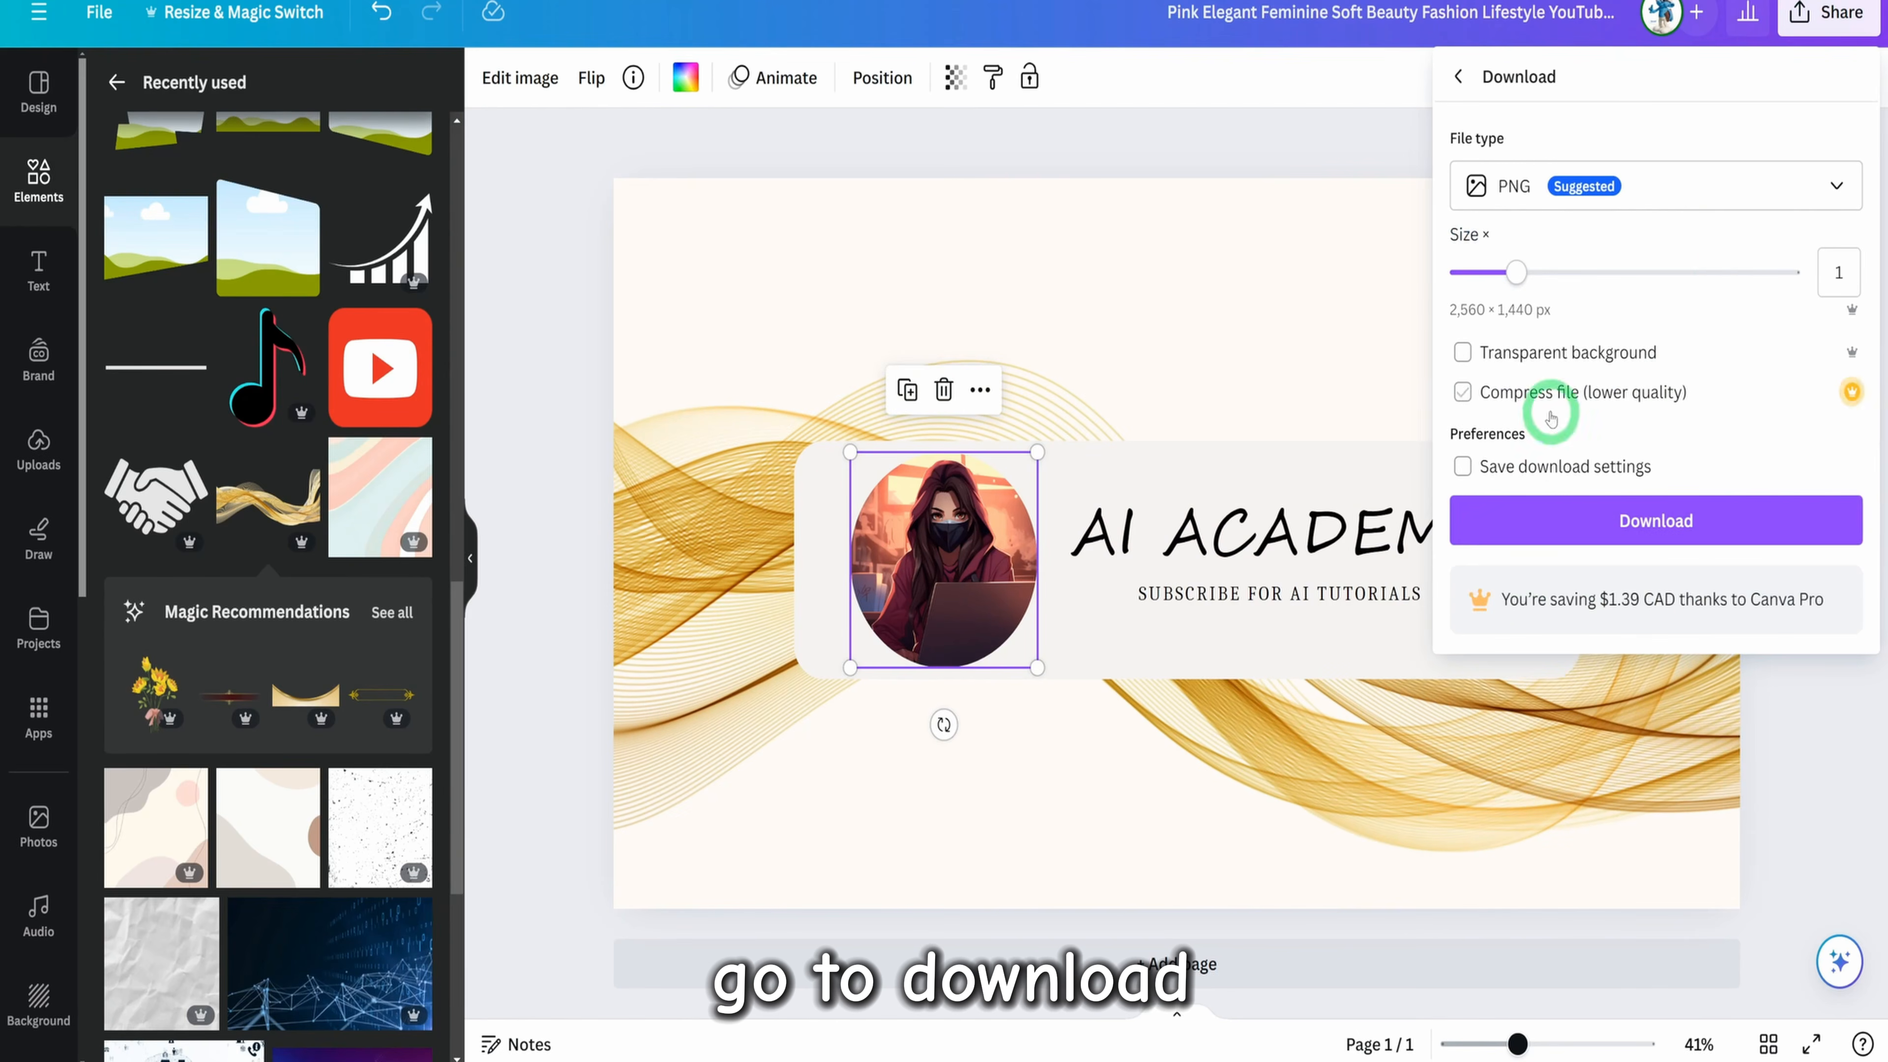
left_click(1612, 509)
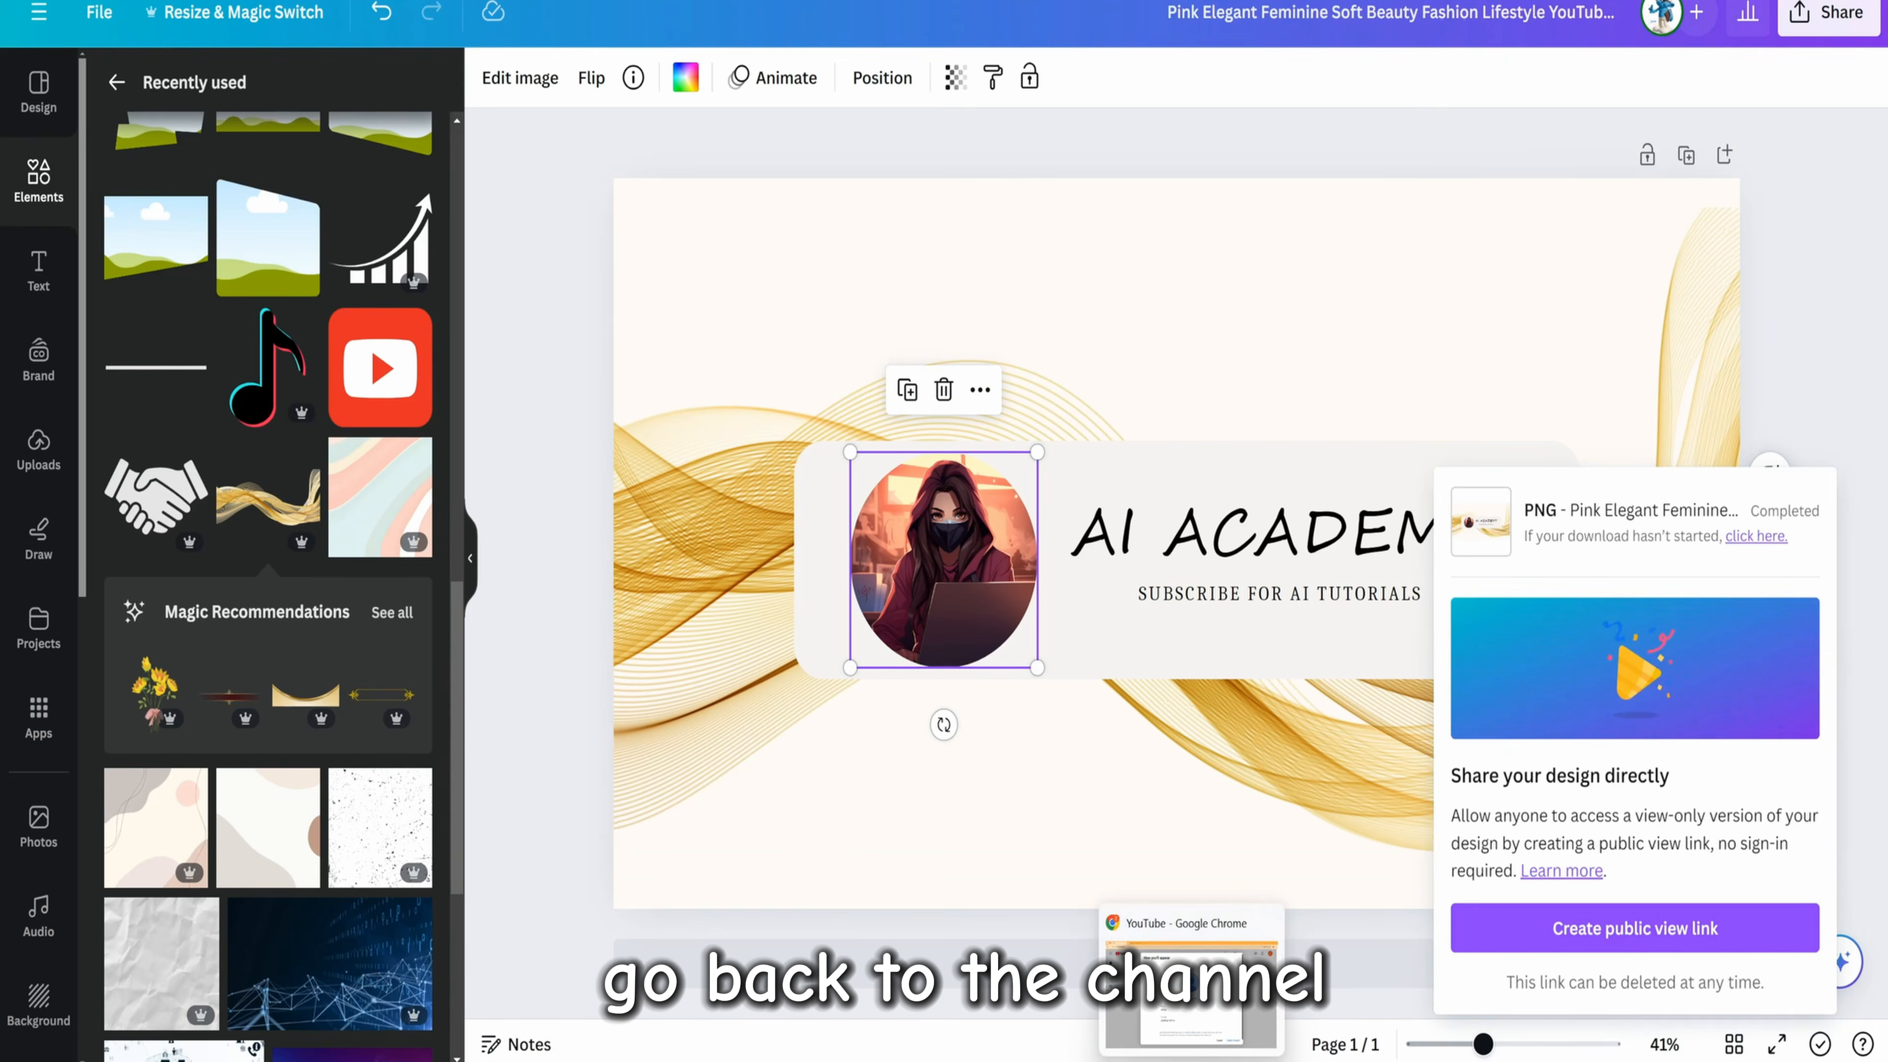
Switch to the YouTube channel creation dialog and set the channel name to "AI Academy"
left_click(1191, 1058)
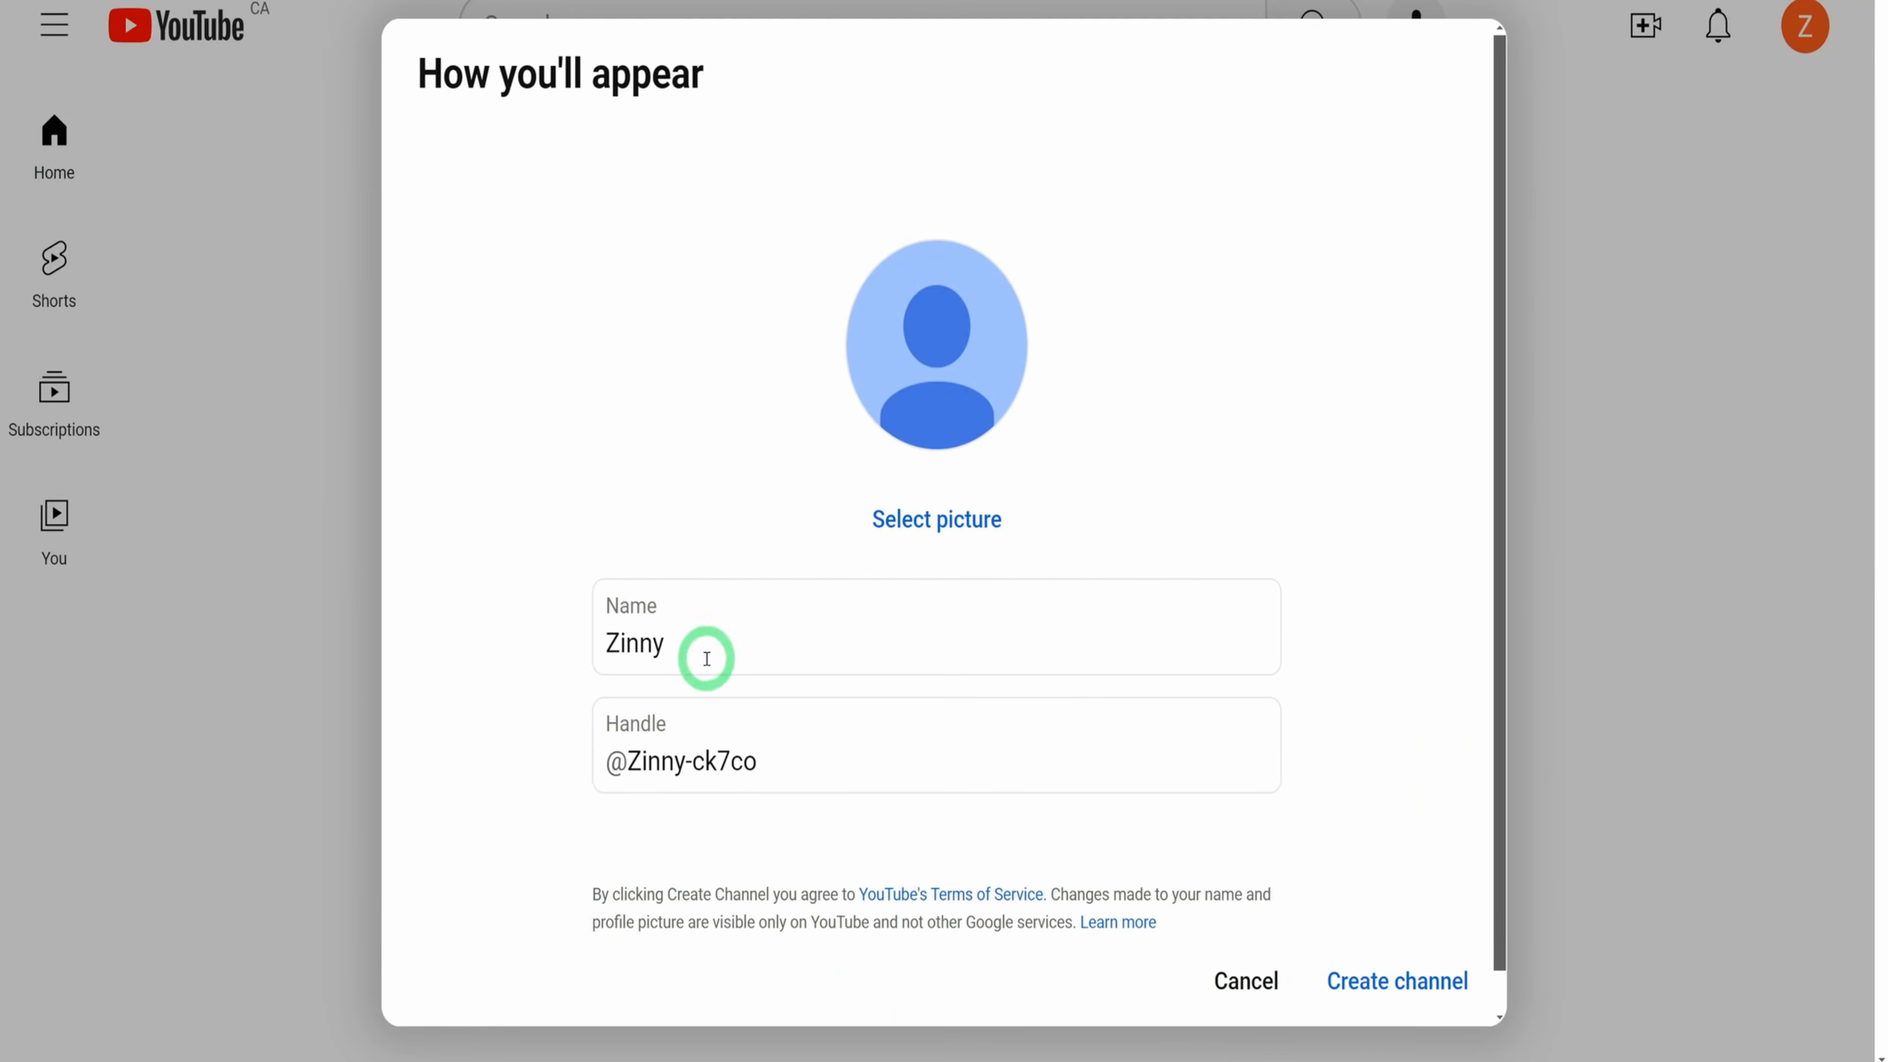
left_click_drag(709, 654, 537, 655)
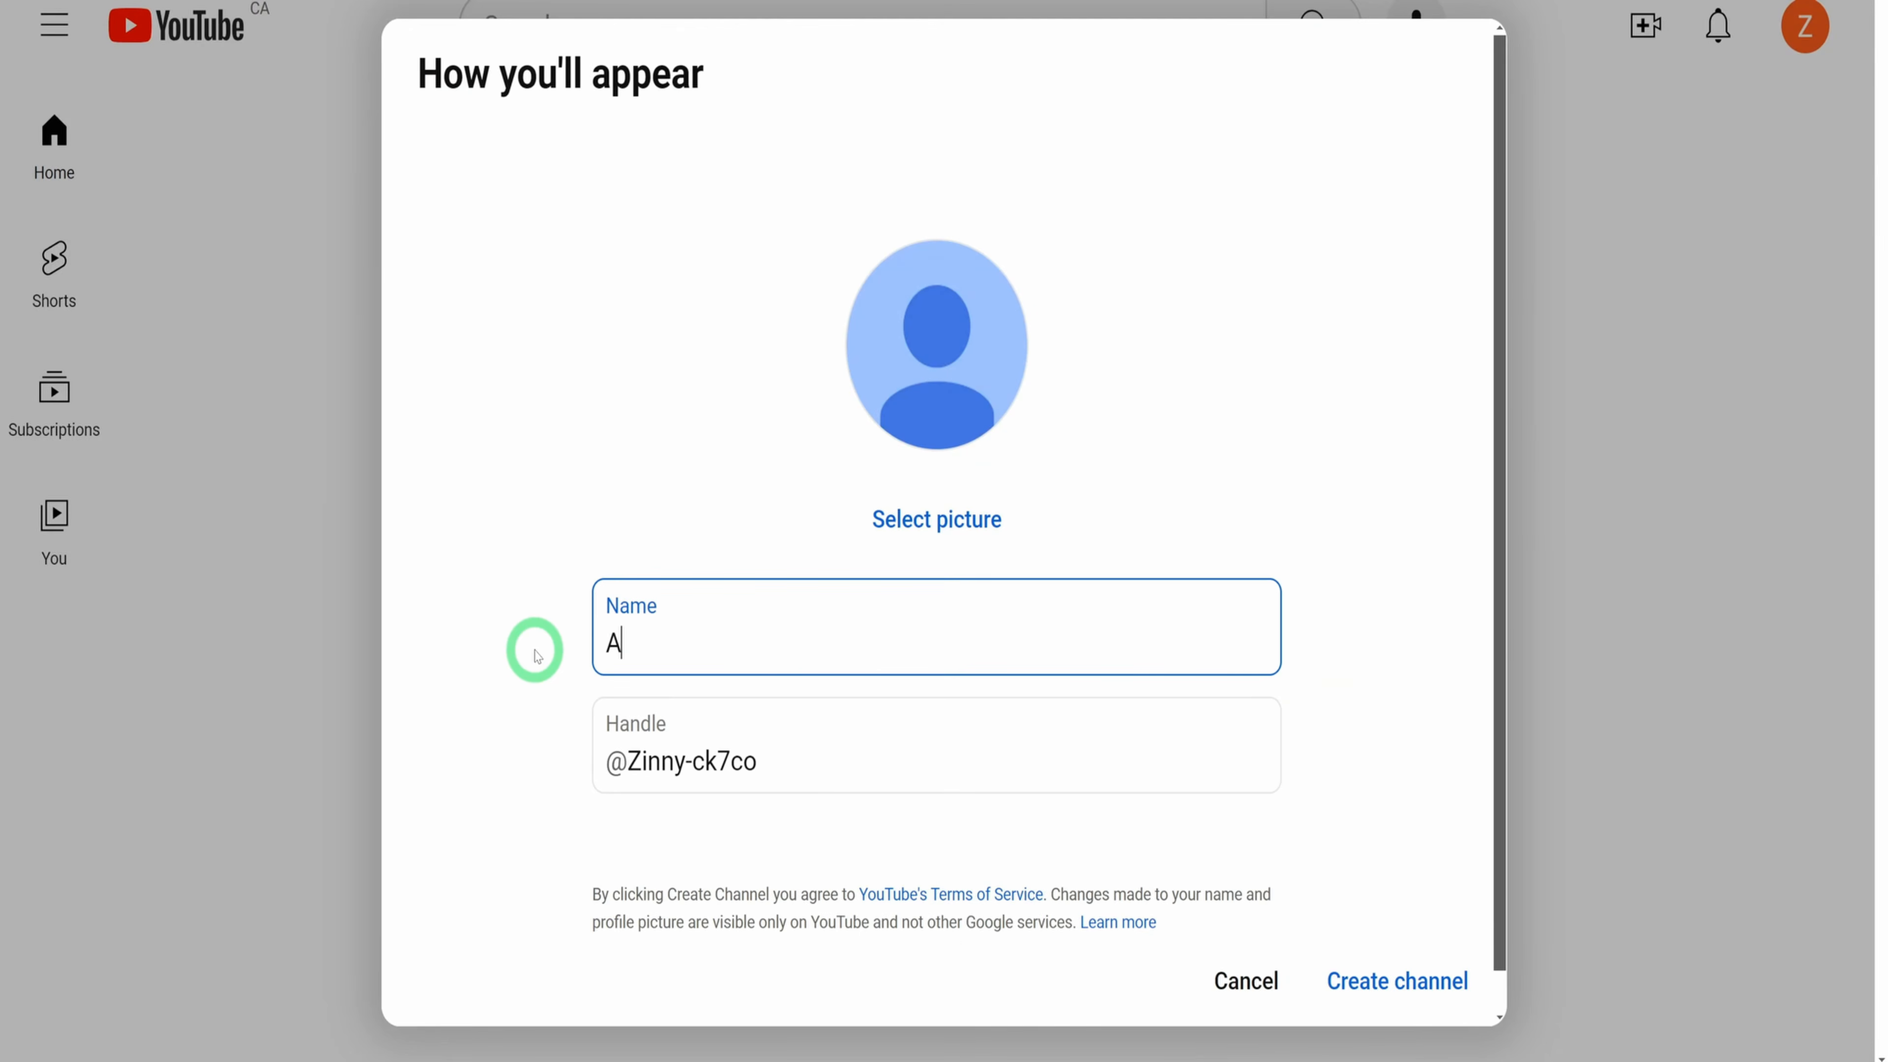
type("AI Academy")
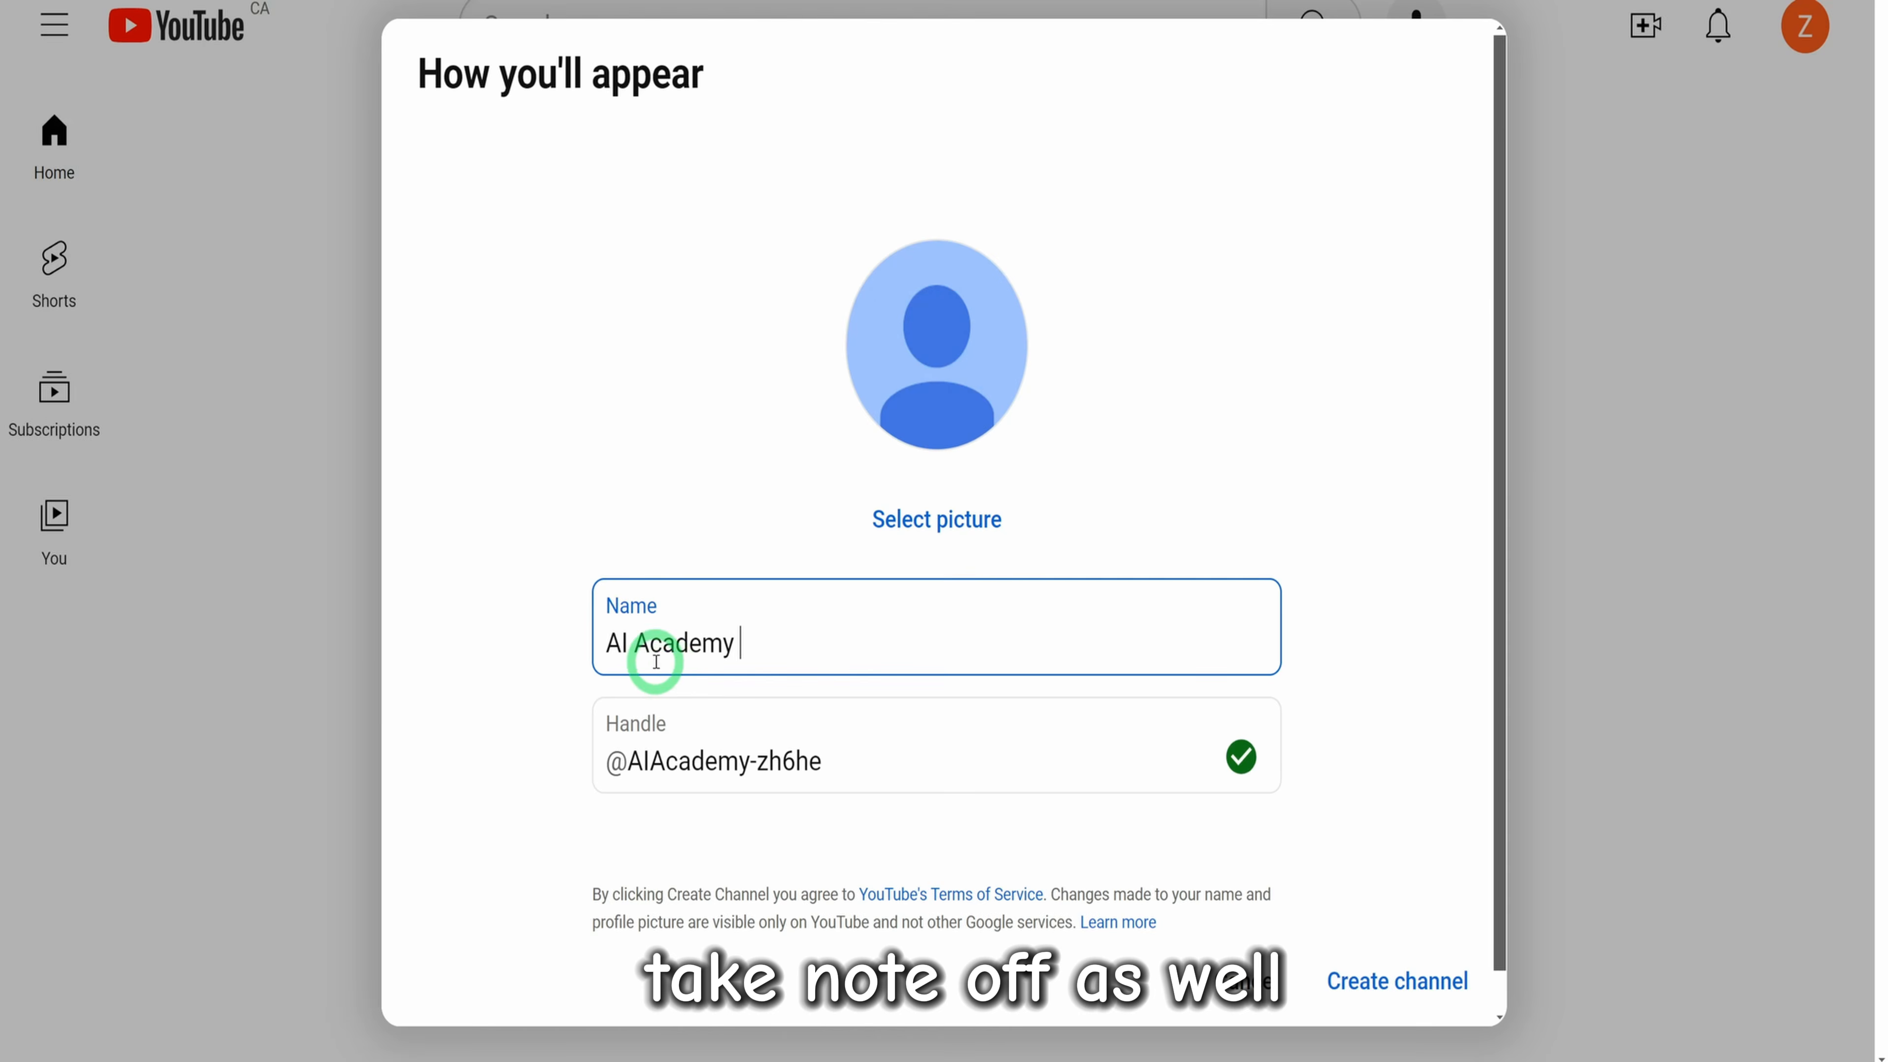
left_click_drag(780, 638, 584, 646)
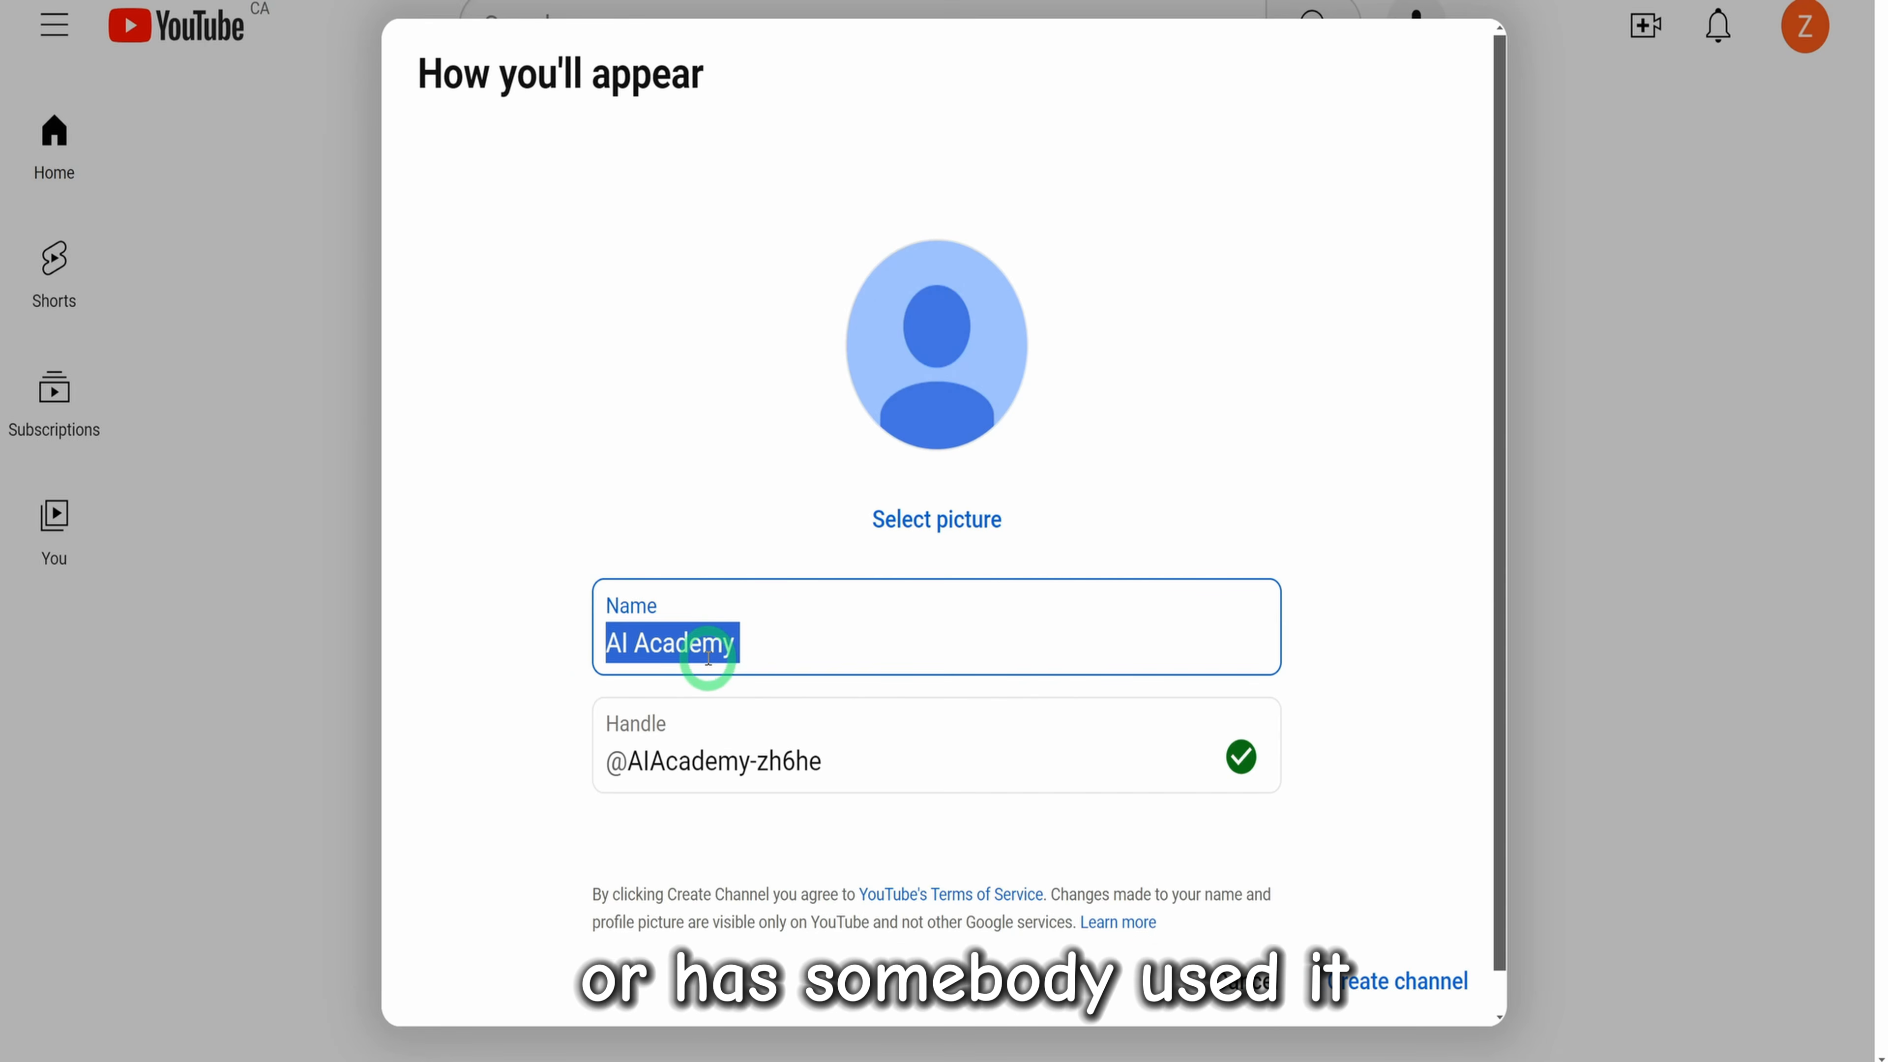
Upload the downloaded logo as the profile picture, accept its full-frame crop, and create the channel
left_click(942, 524)
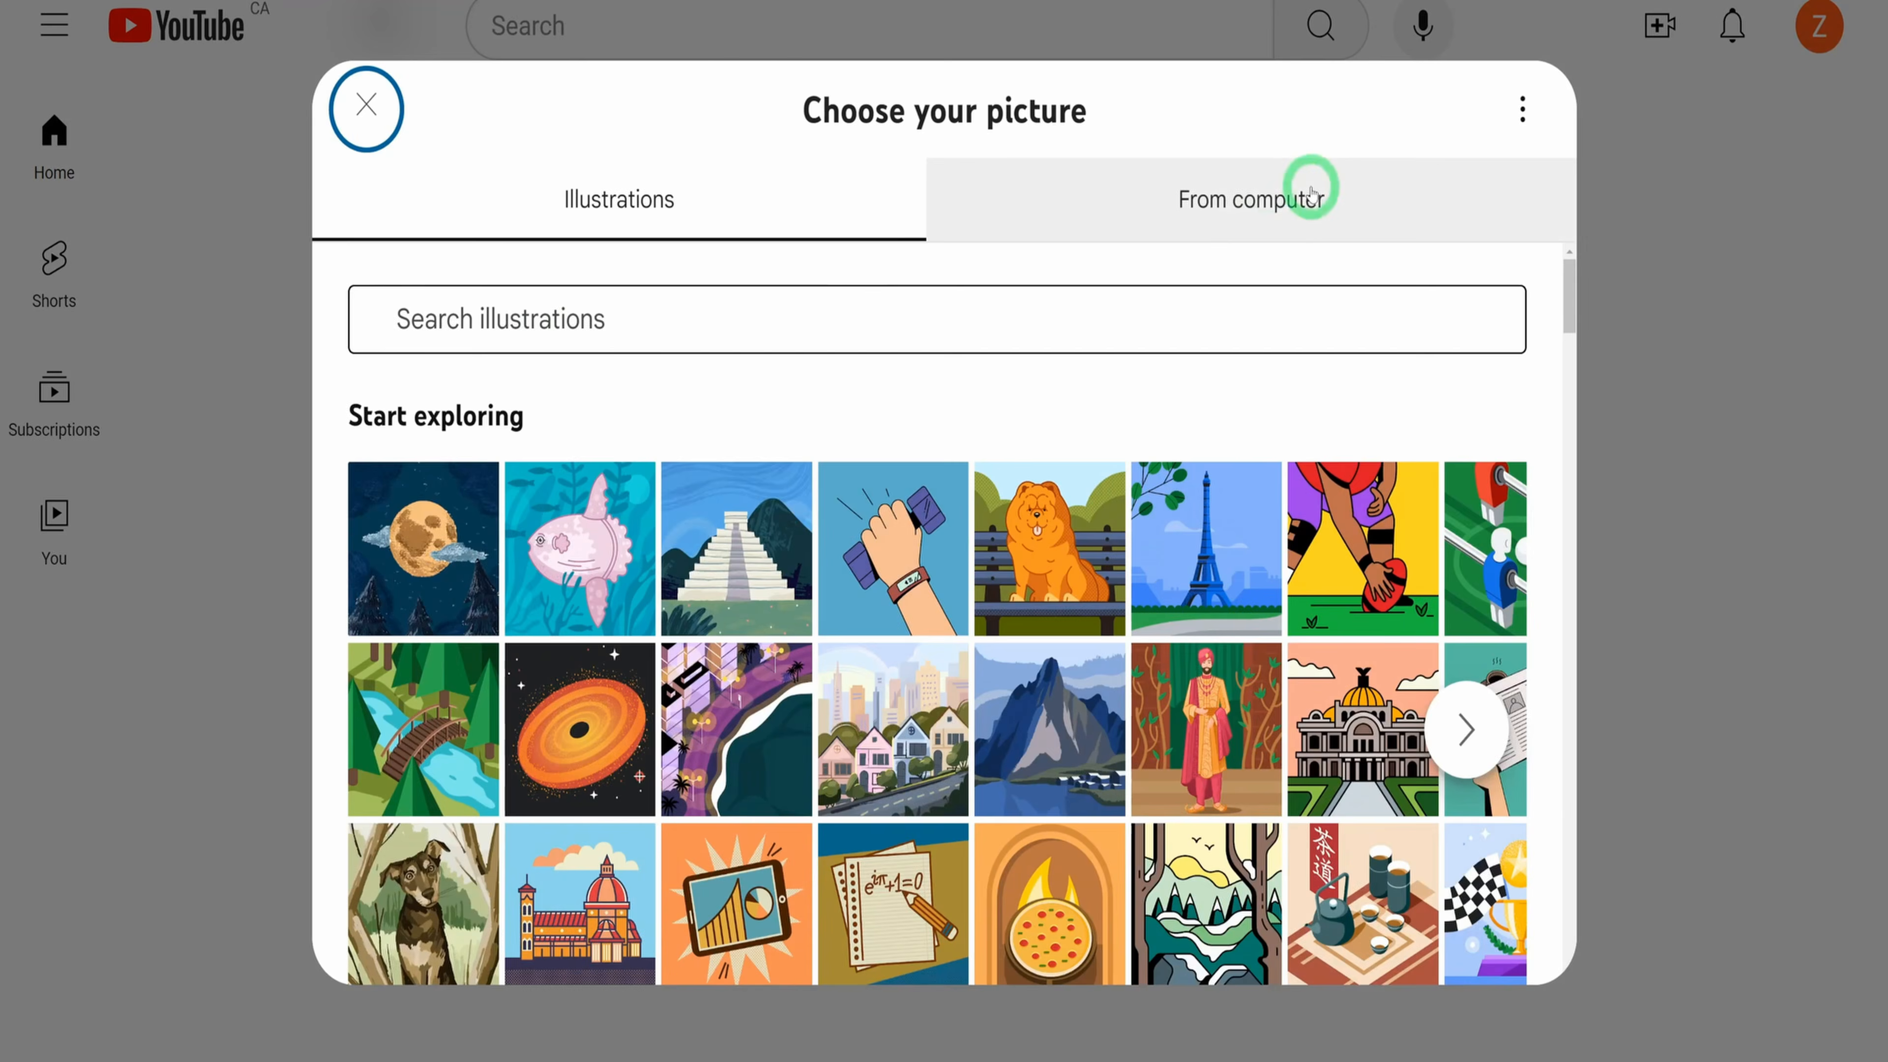
left_click(1306, 190)
left_click(927, 666)
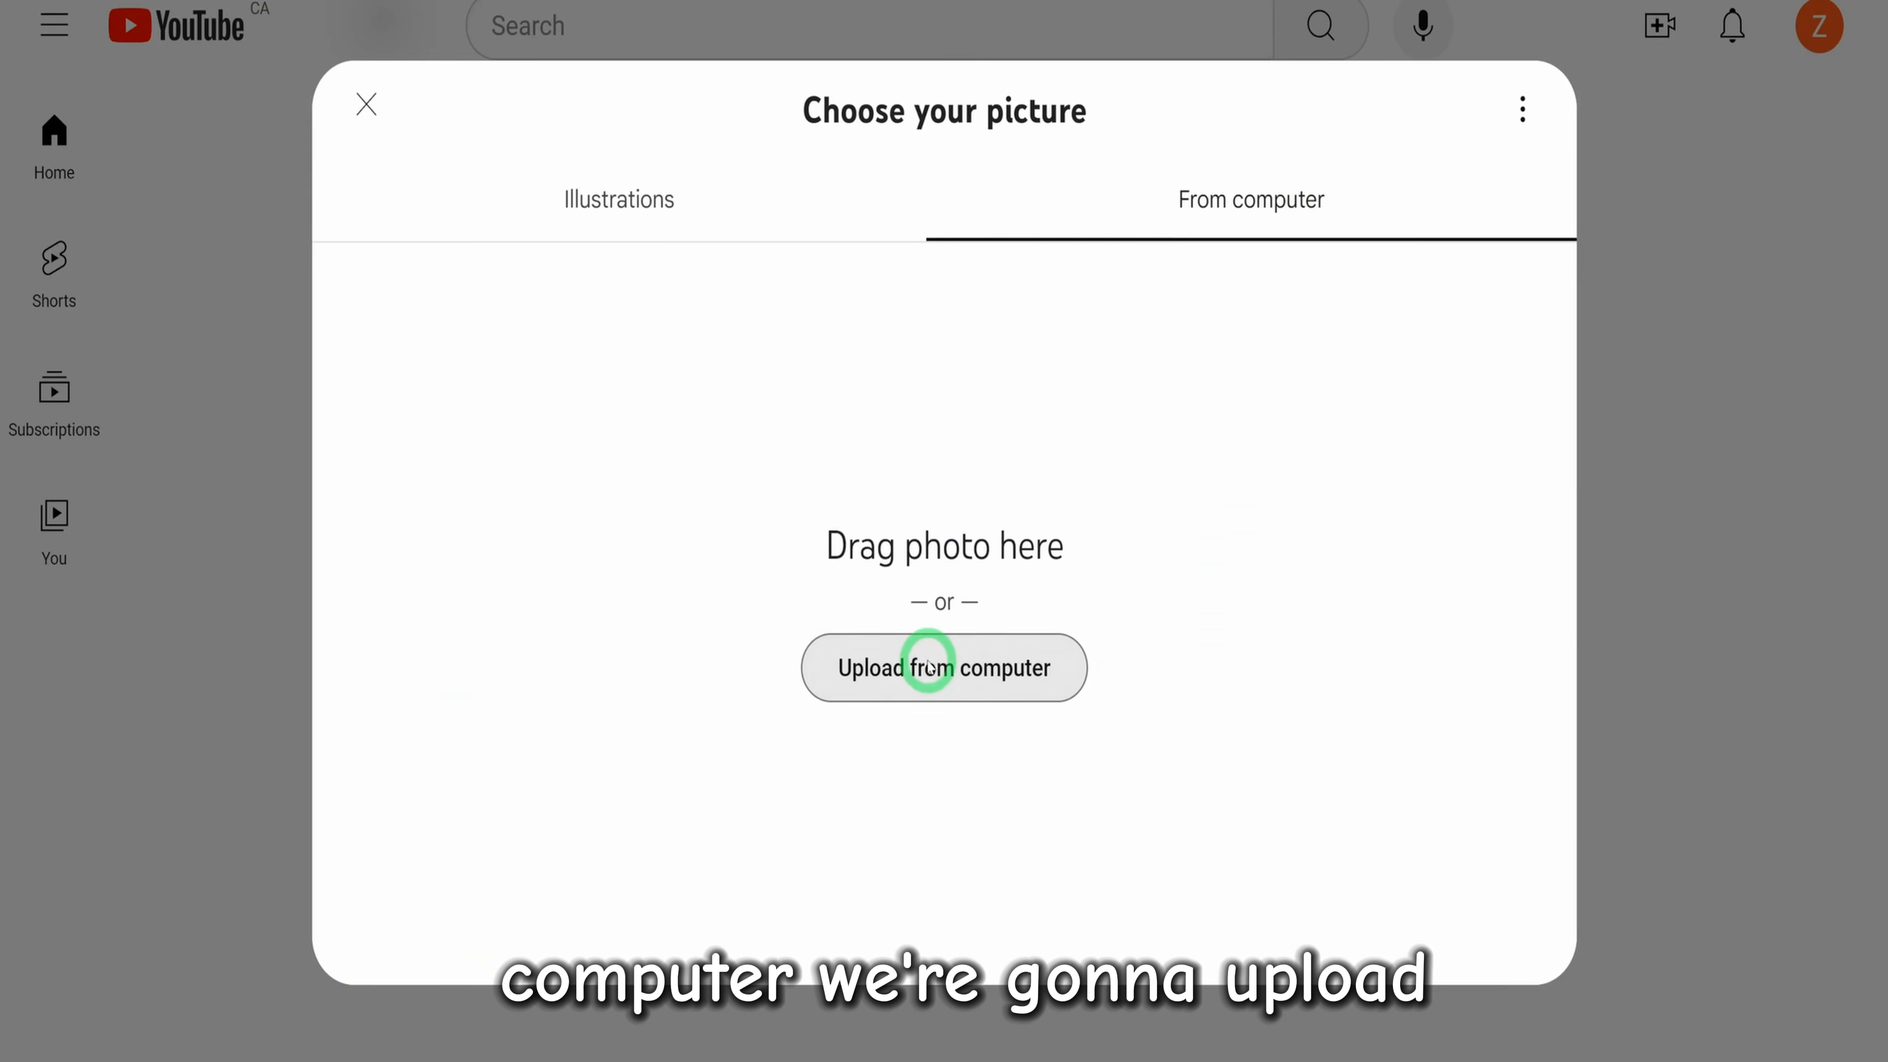
left_click(60, 380)
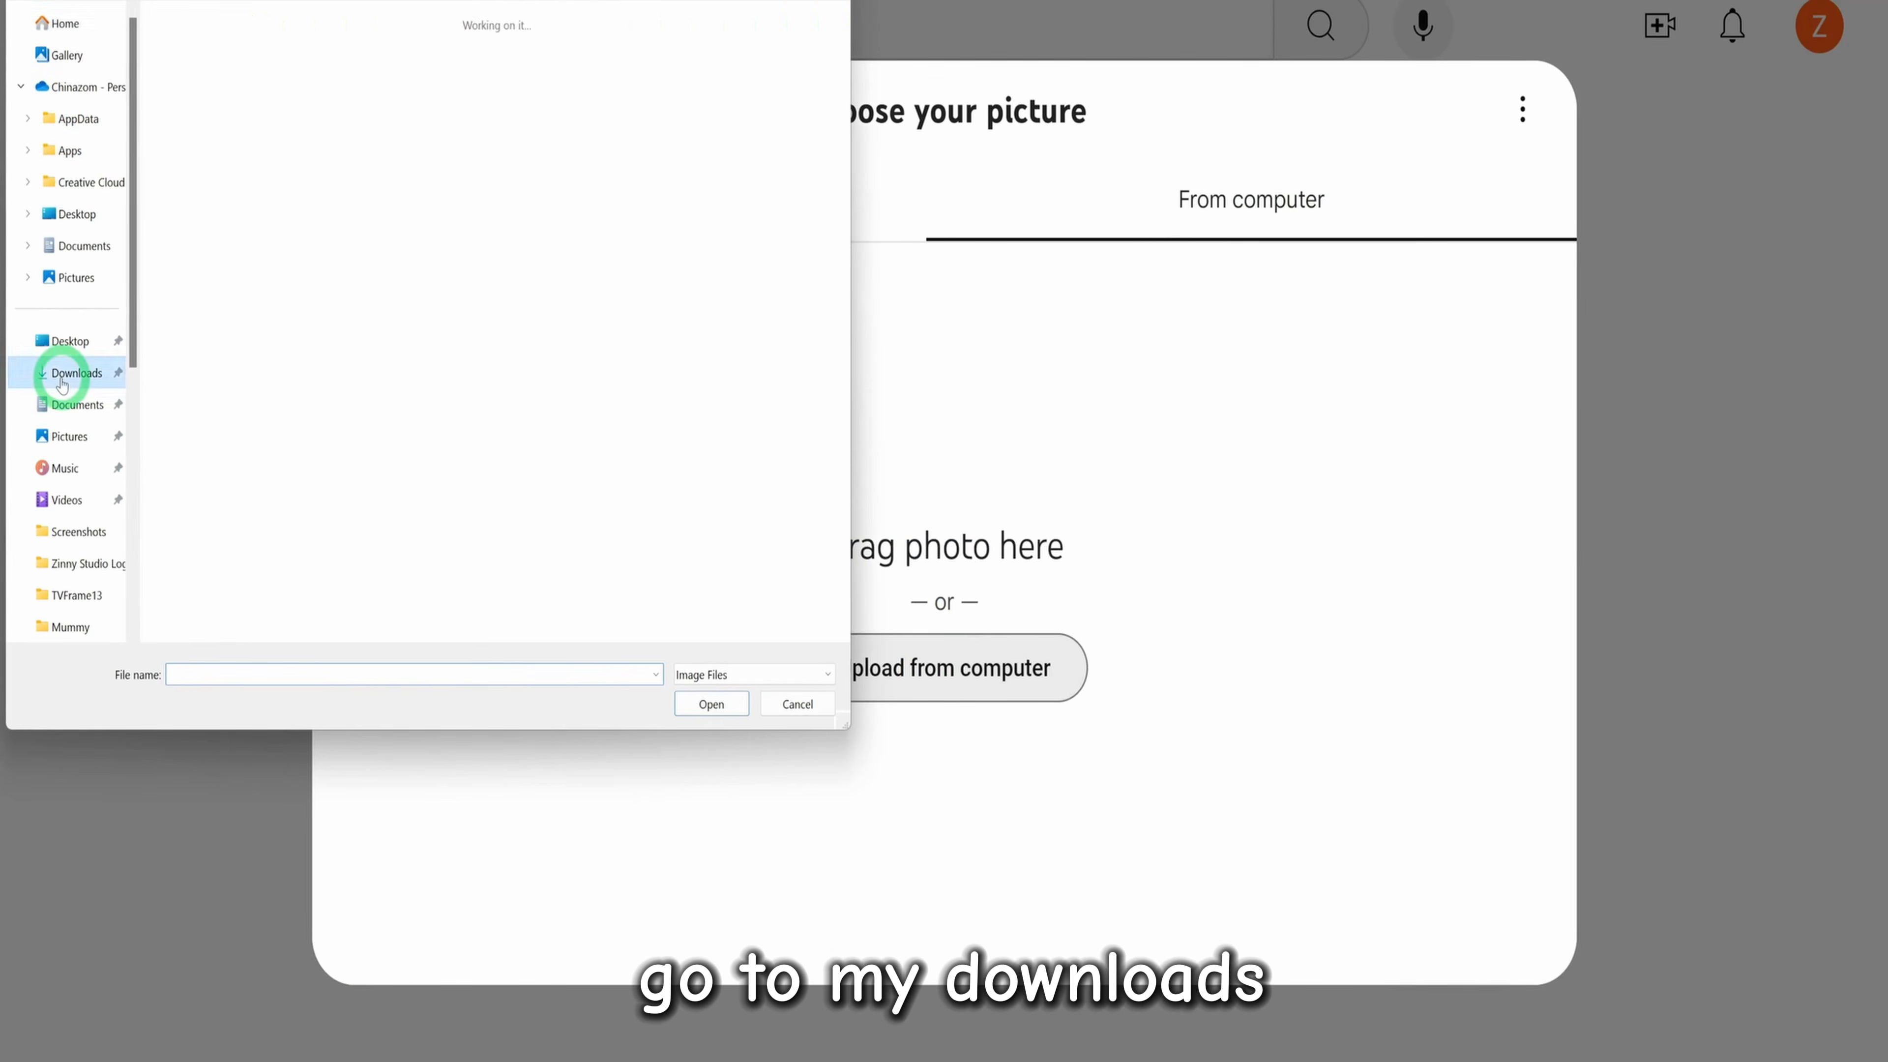
left_click(255, 89)
left_click(712, 703)
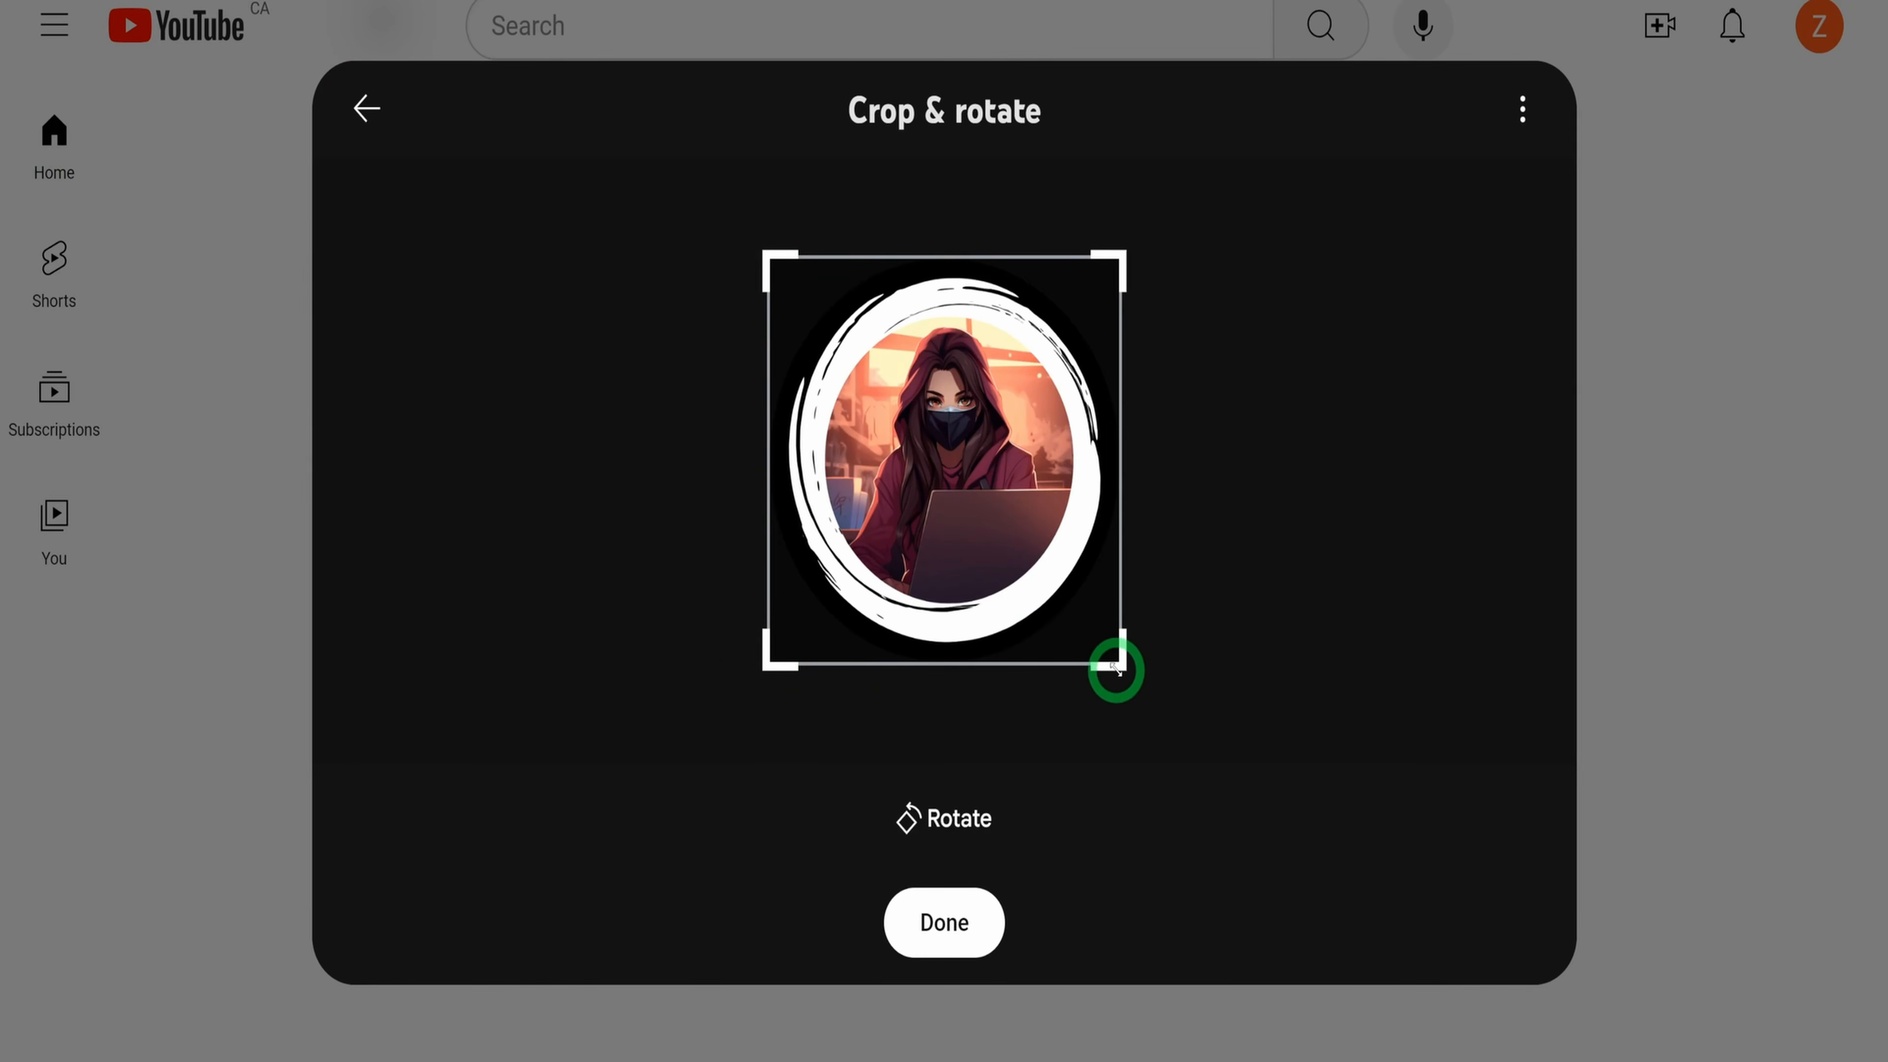
left_click_drag(1116, 669, 1117, 662)
left_click(969, 912)
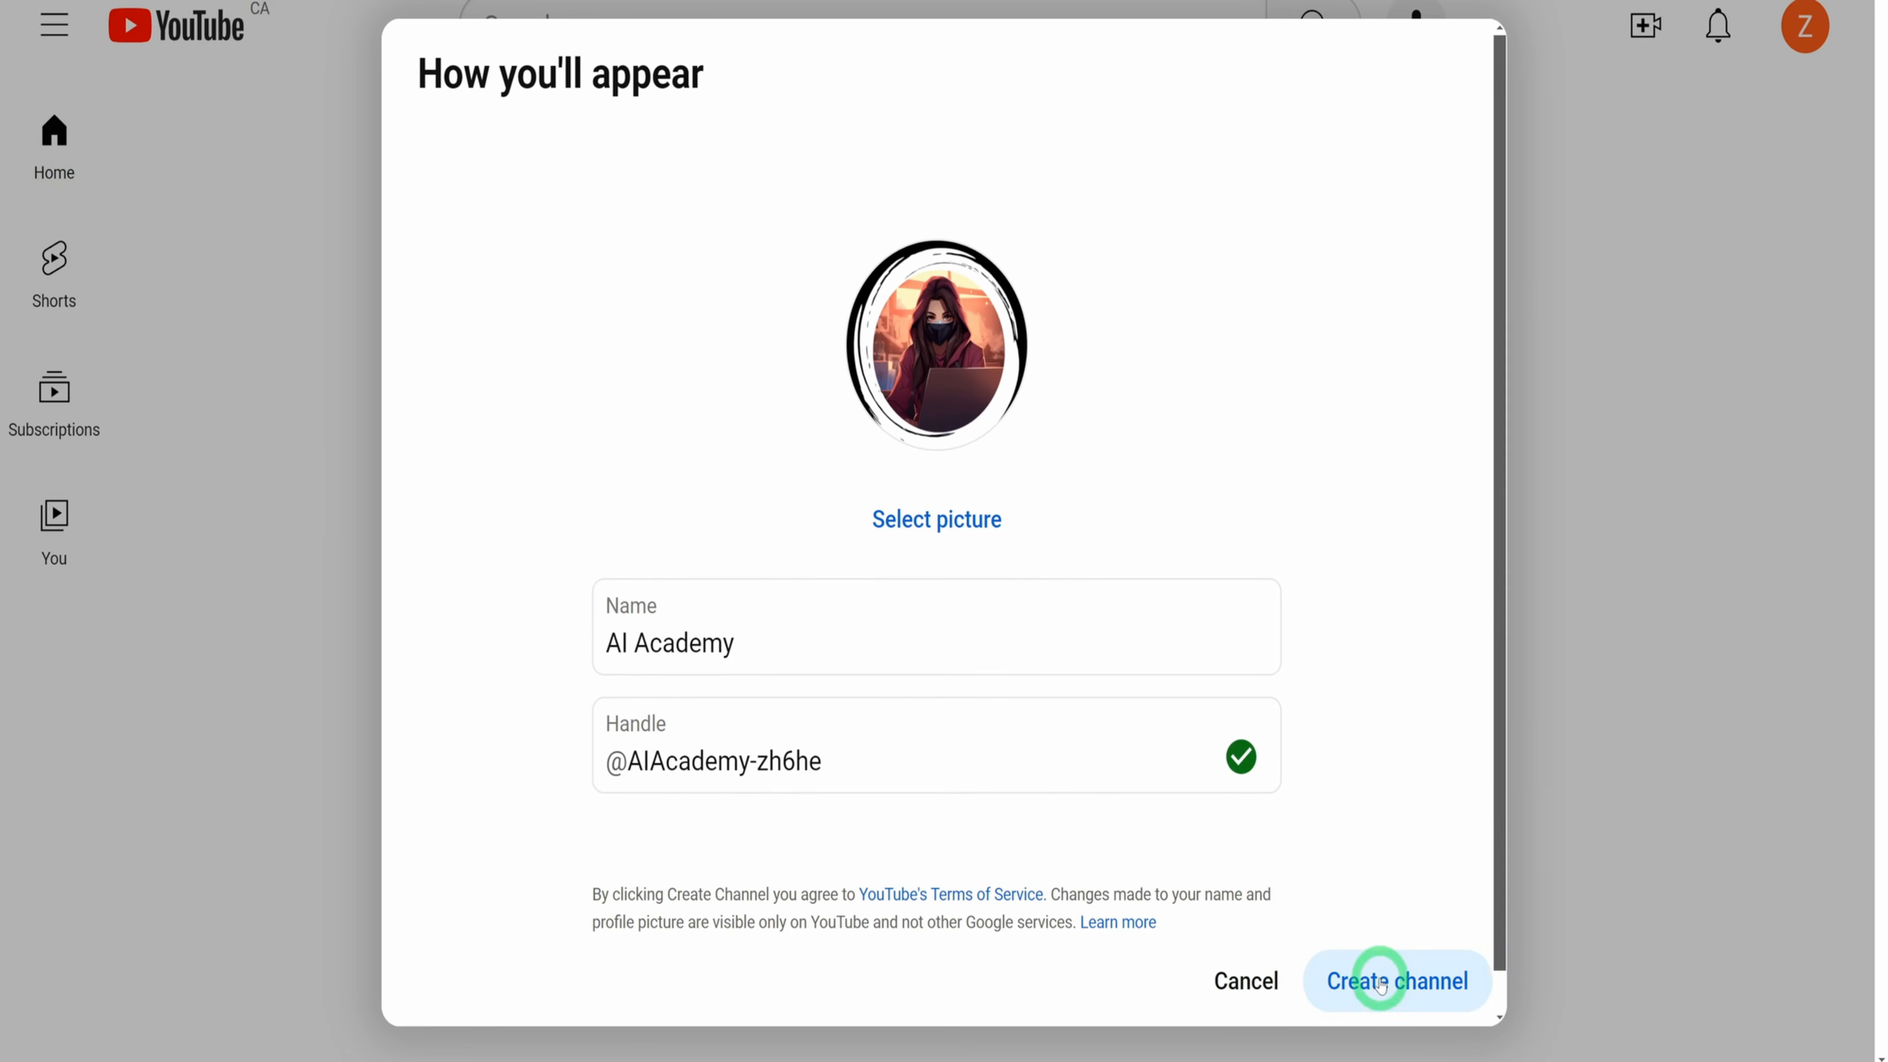
left_click(1384, 981)
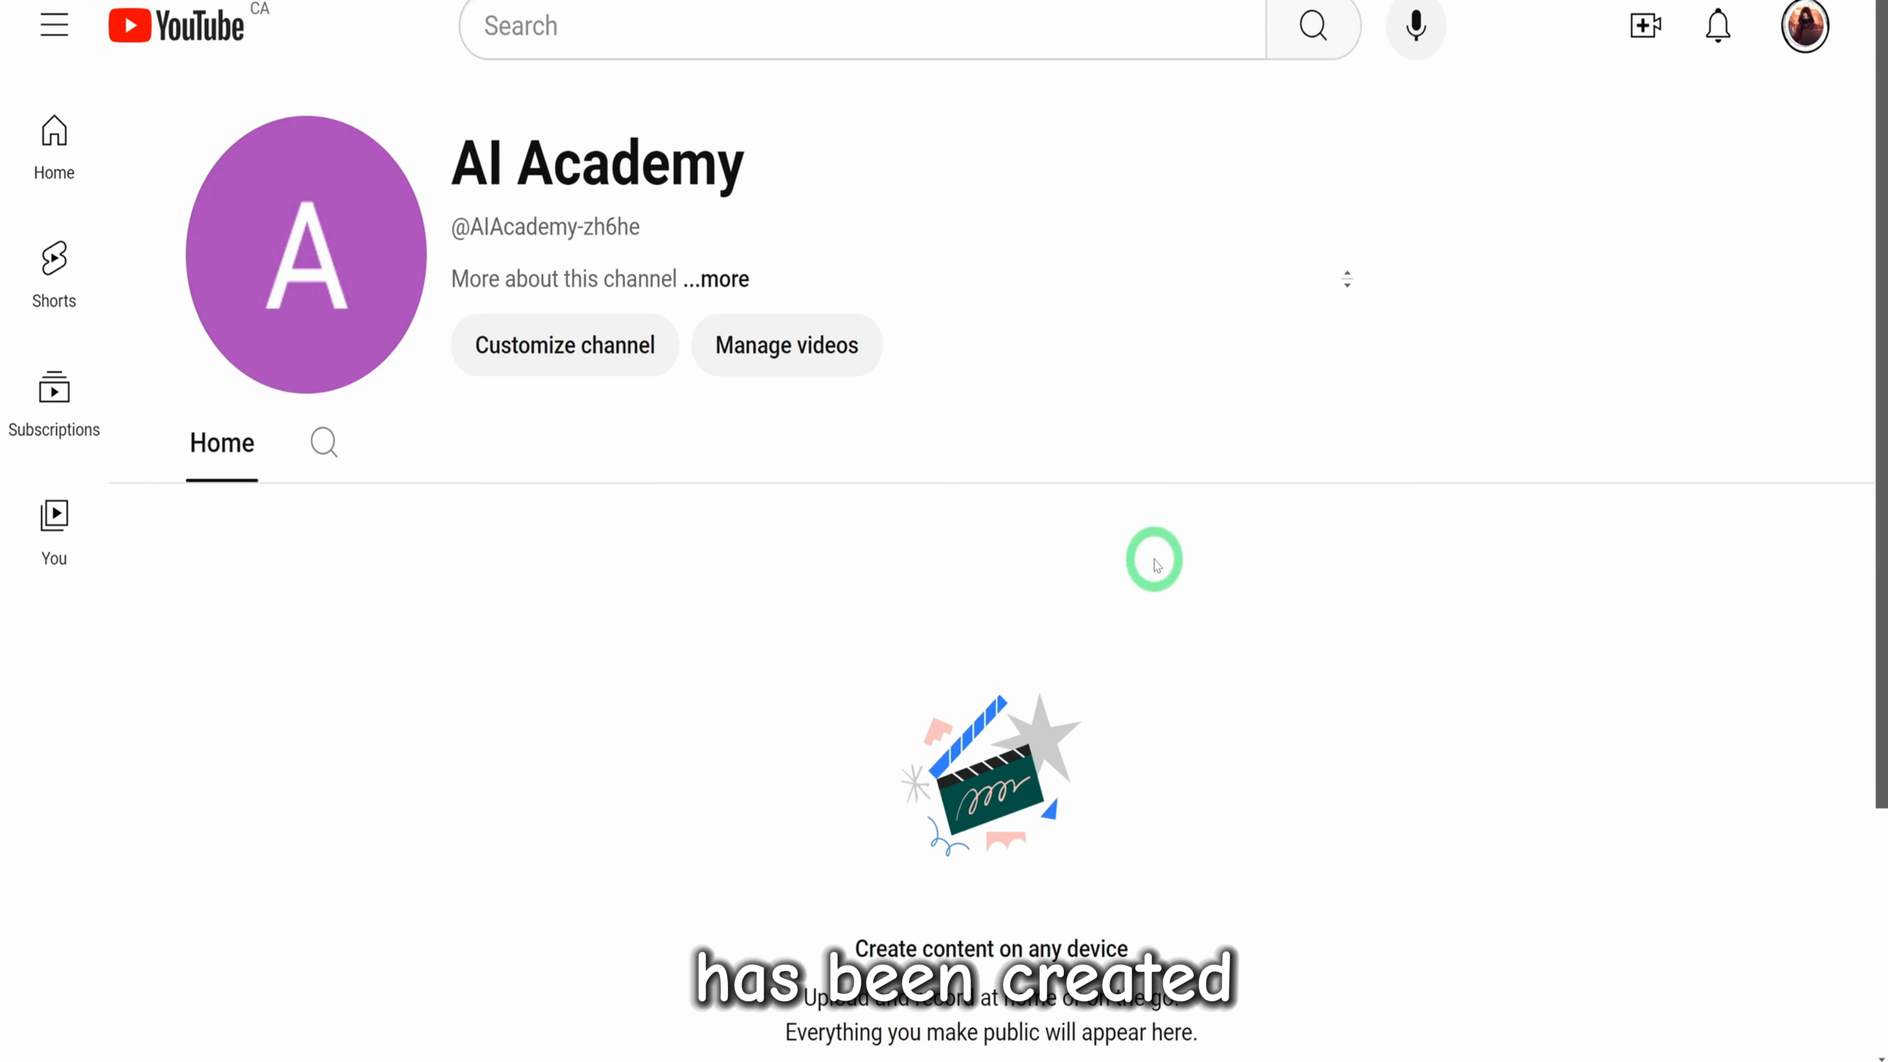
Look over the new channel page, open its branding settings in YouTube Studio, and dismiss the welcome message
scroll(671, 571, "down", 4)
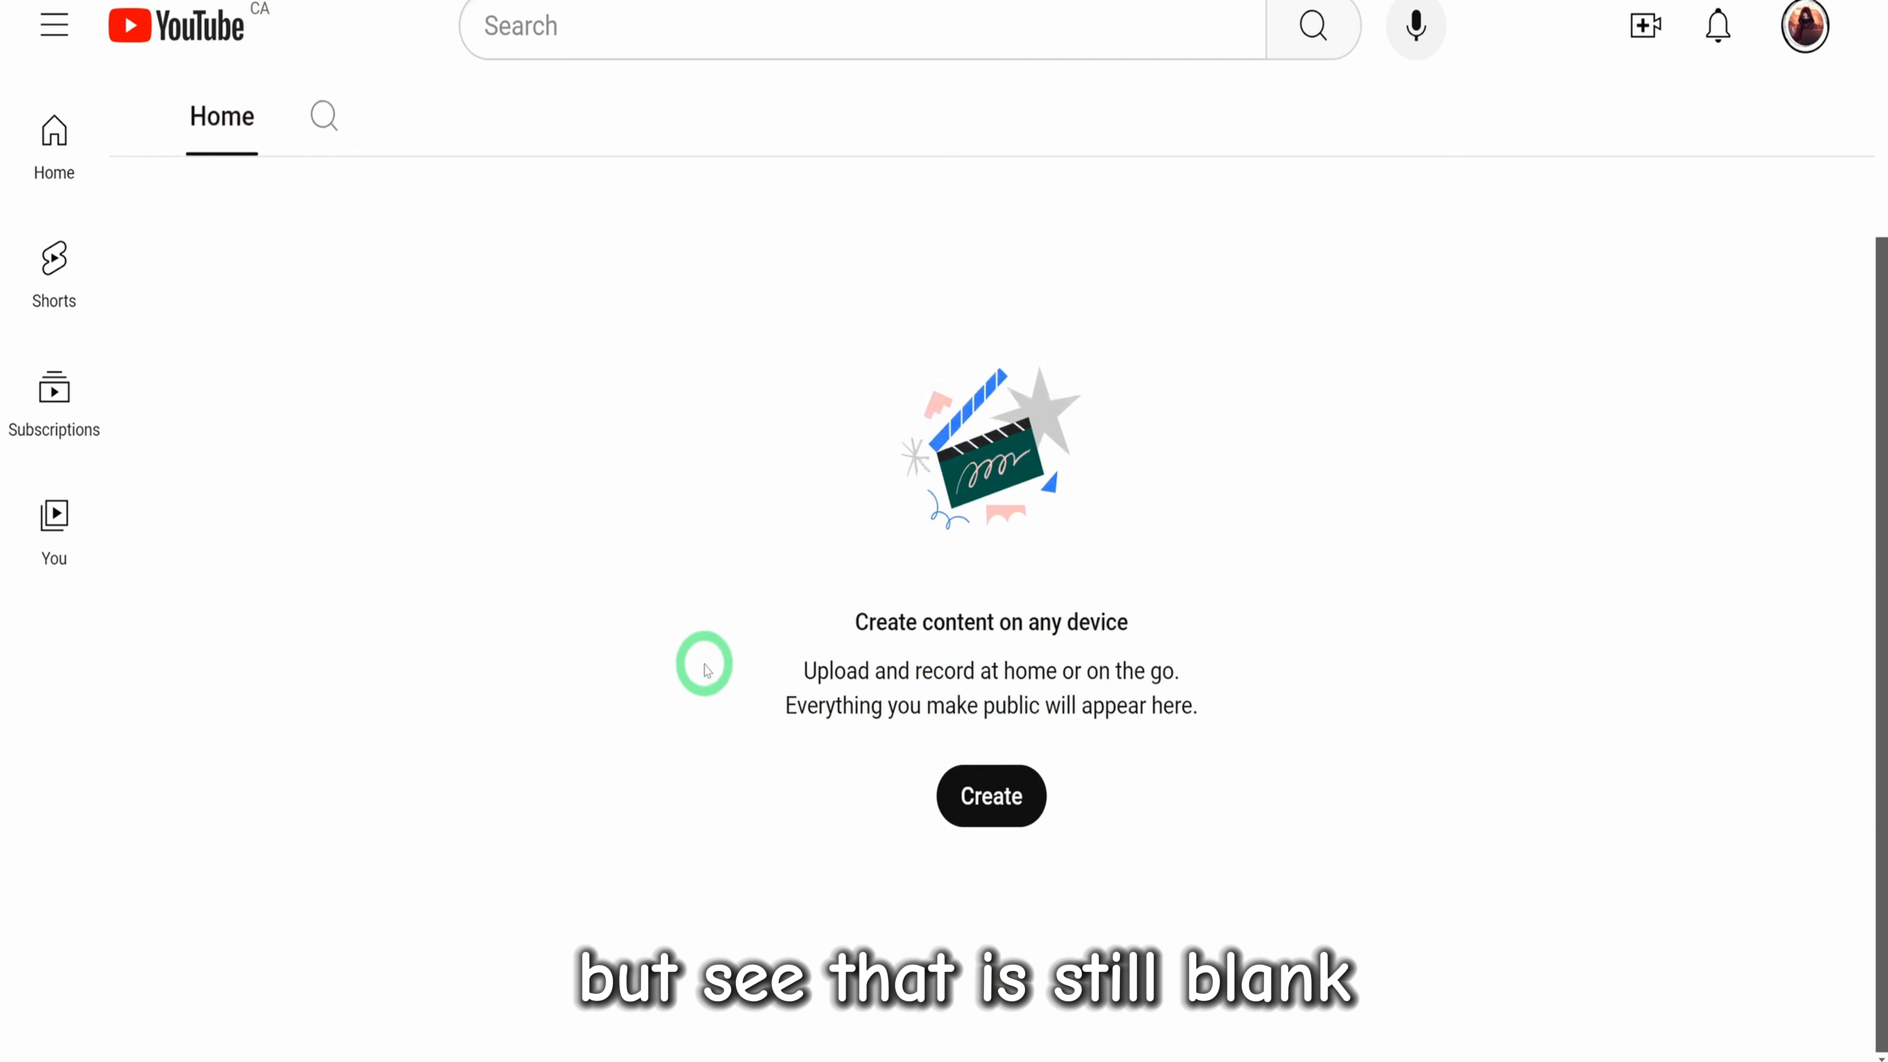
scroll(872, 609, "up", 4)
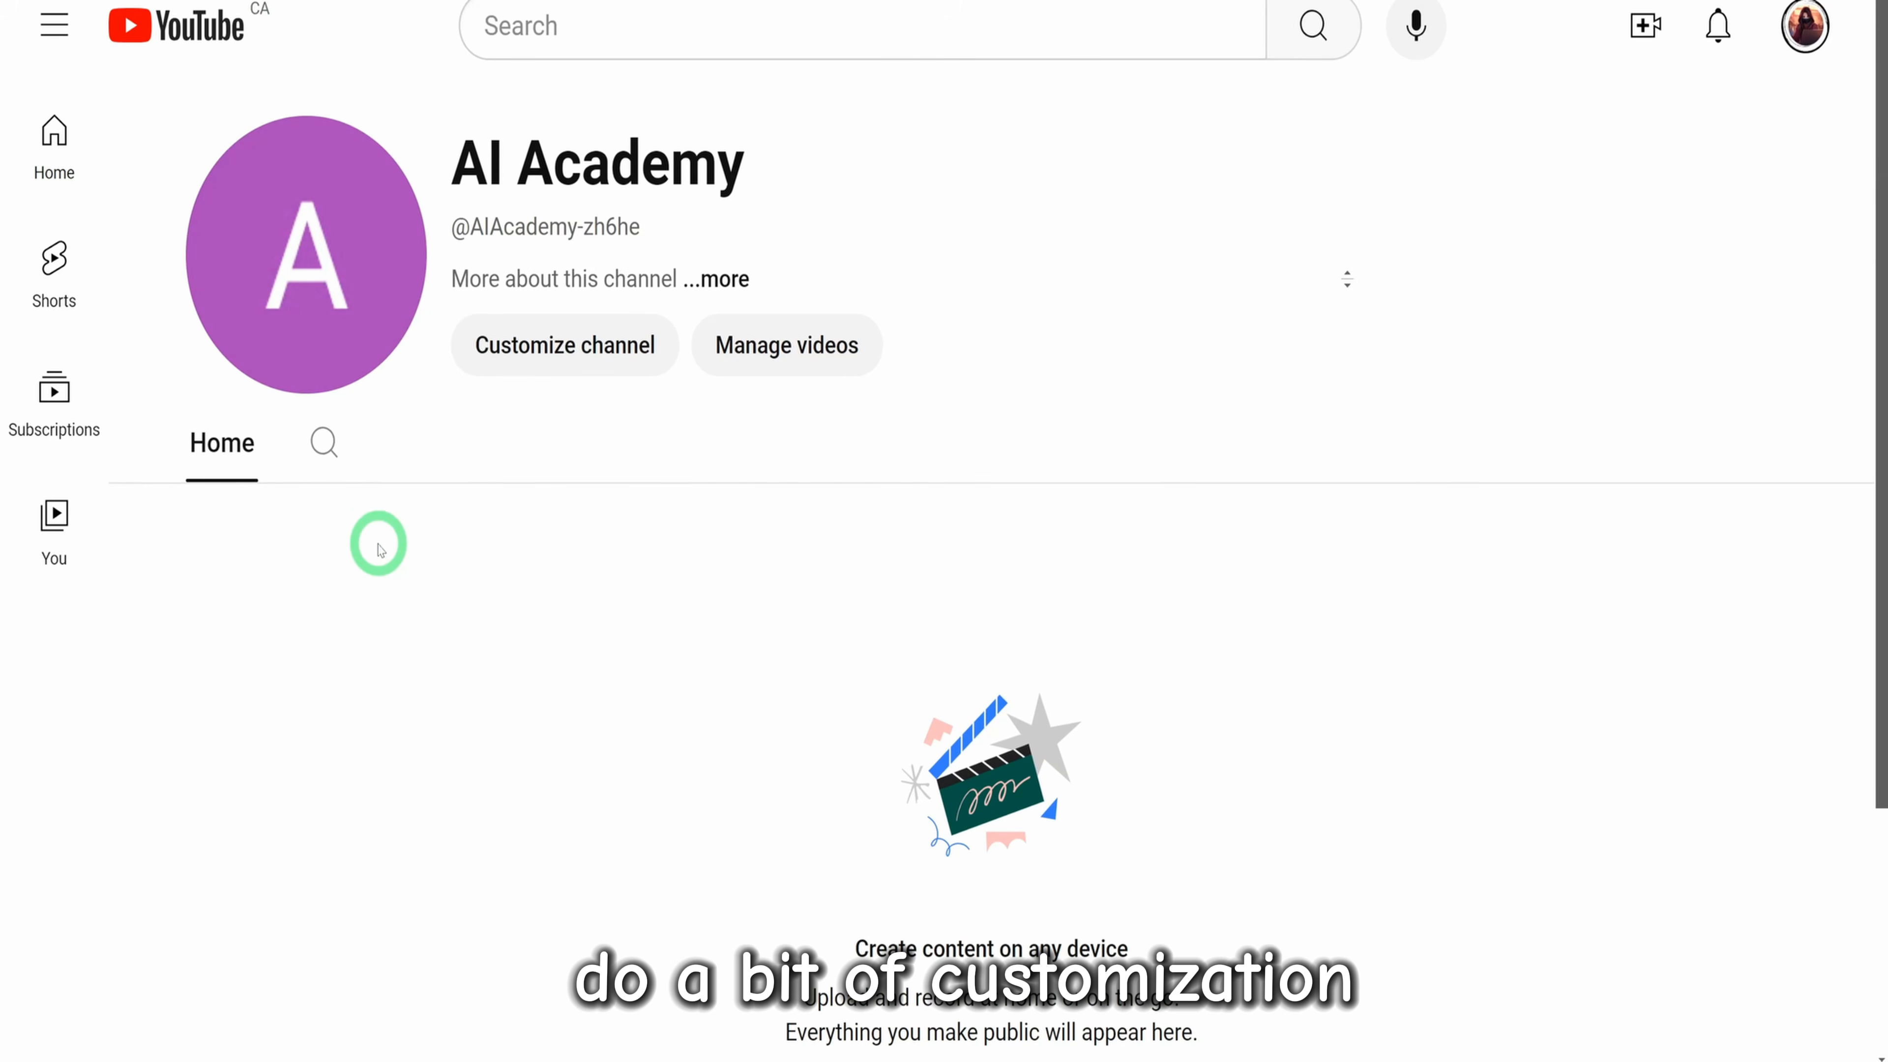
left_click(299, 267)
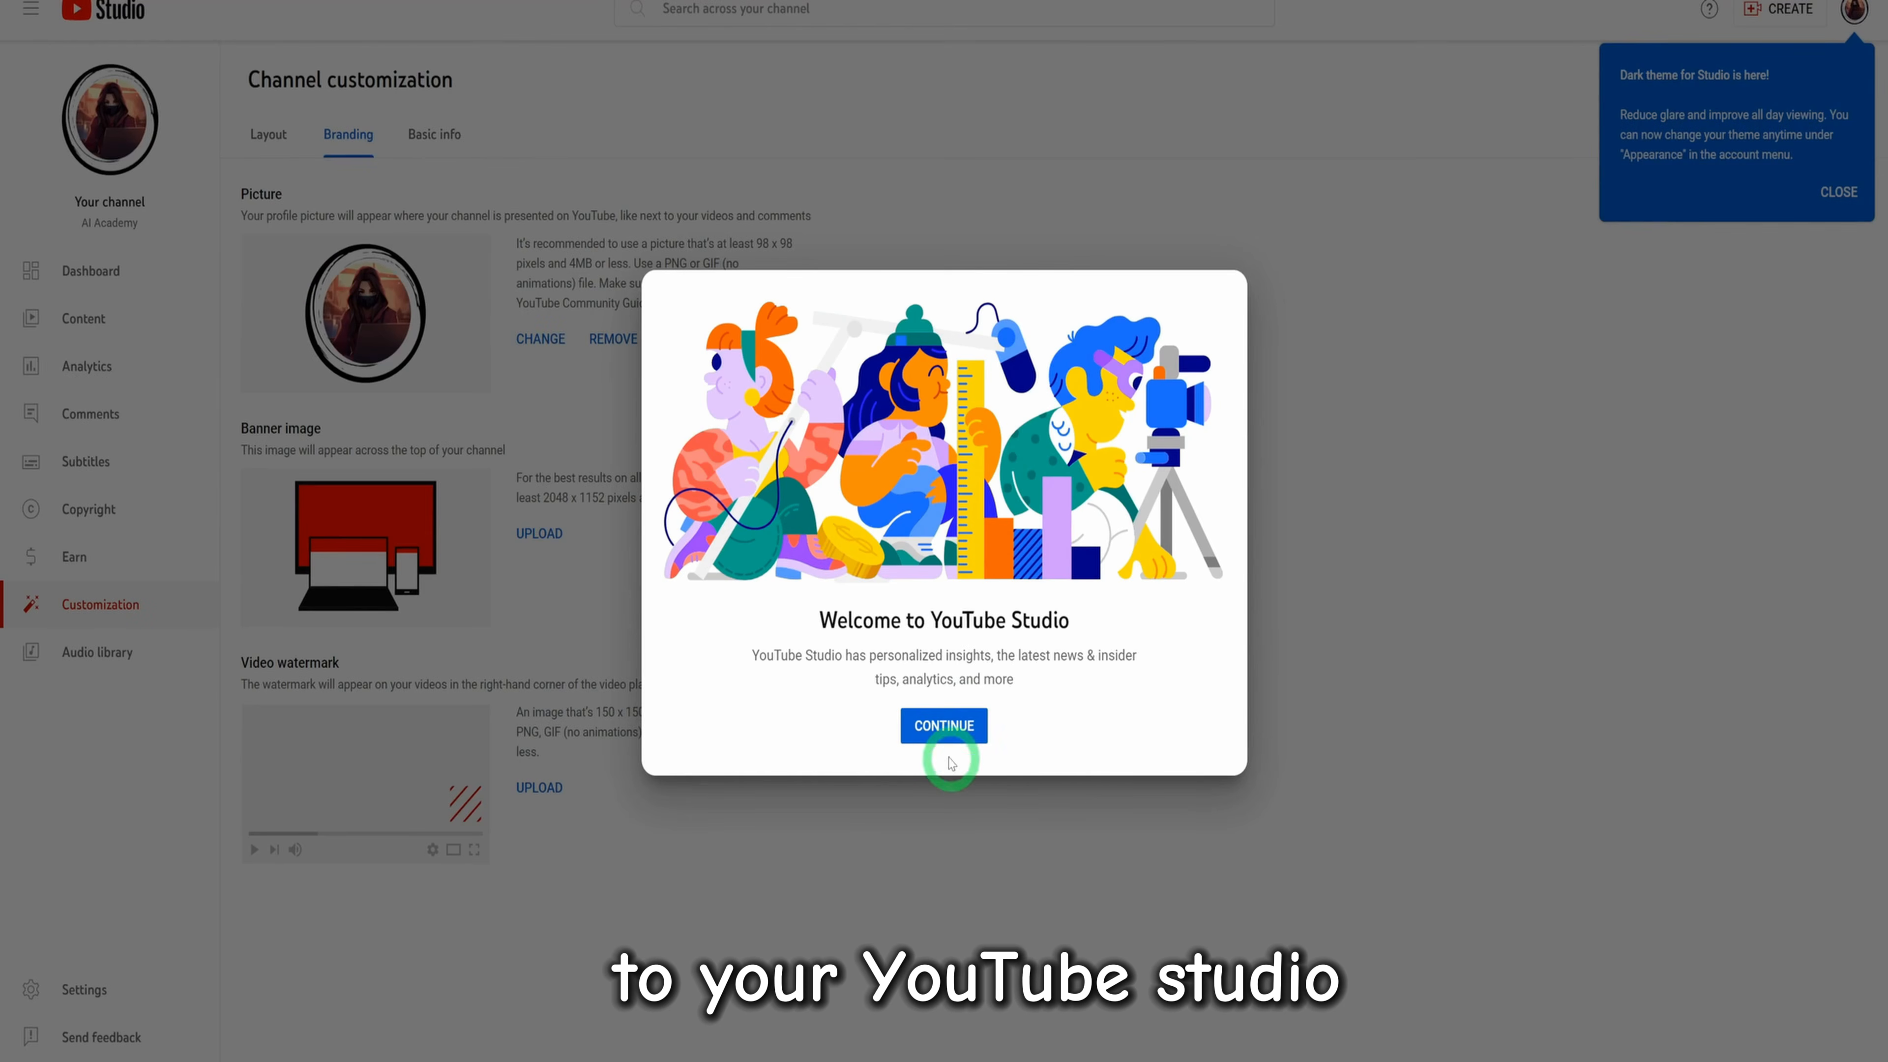
left_click(938, 731)
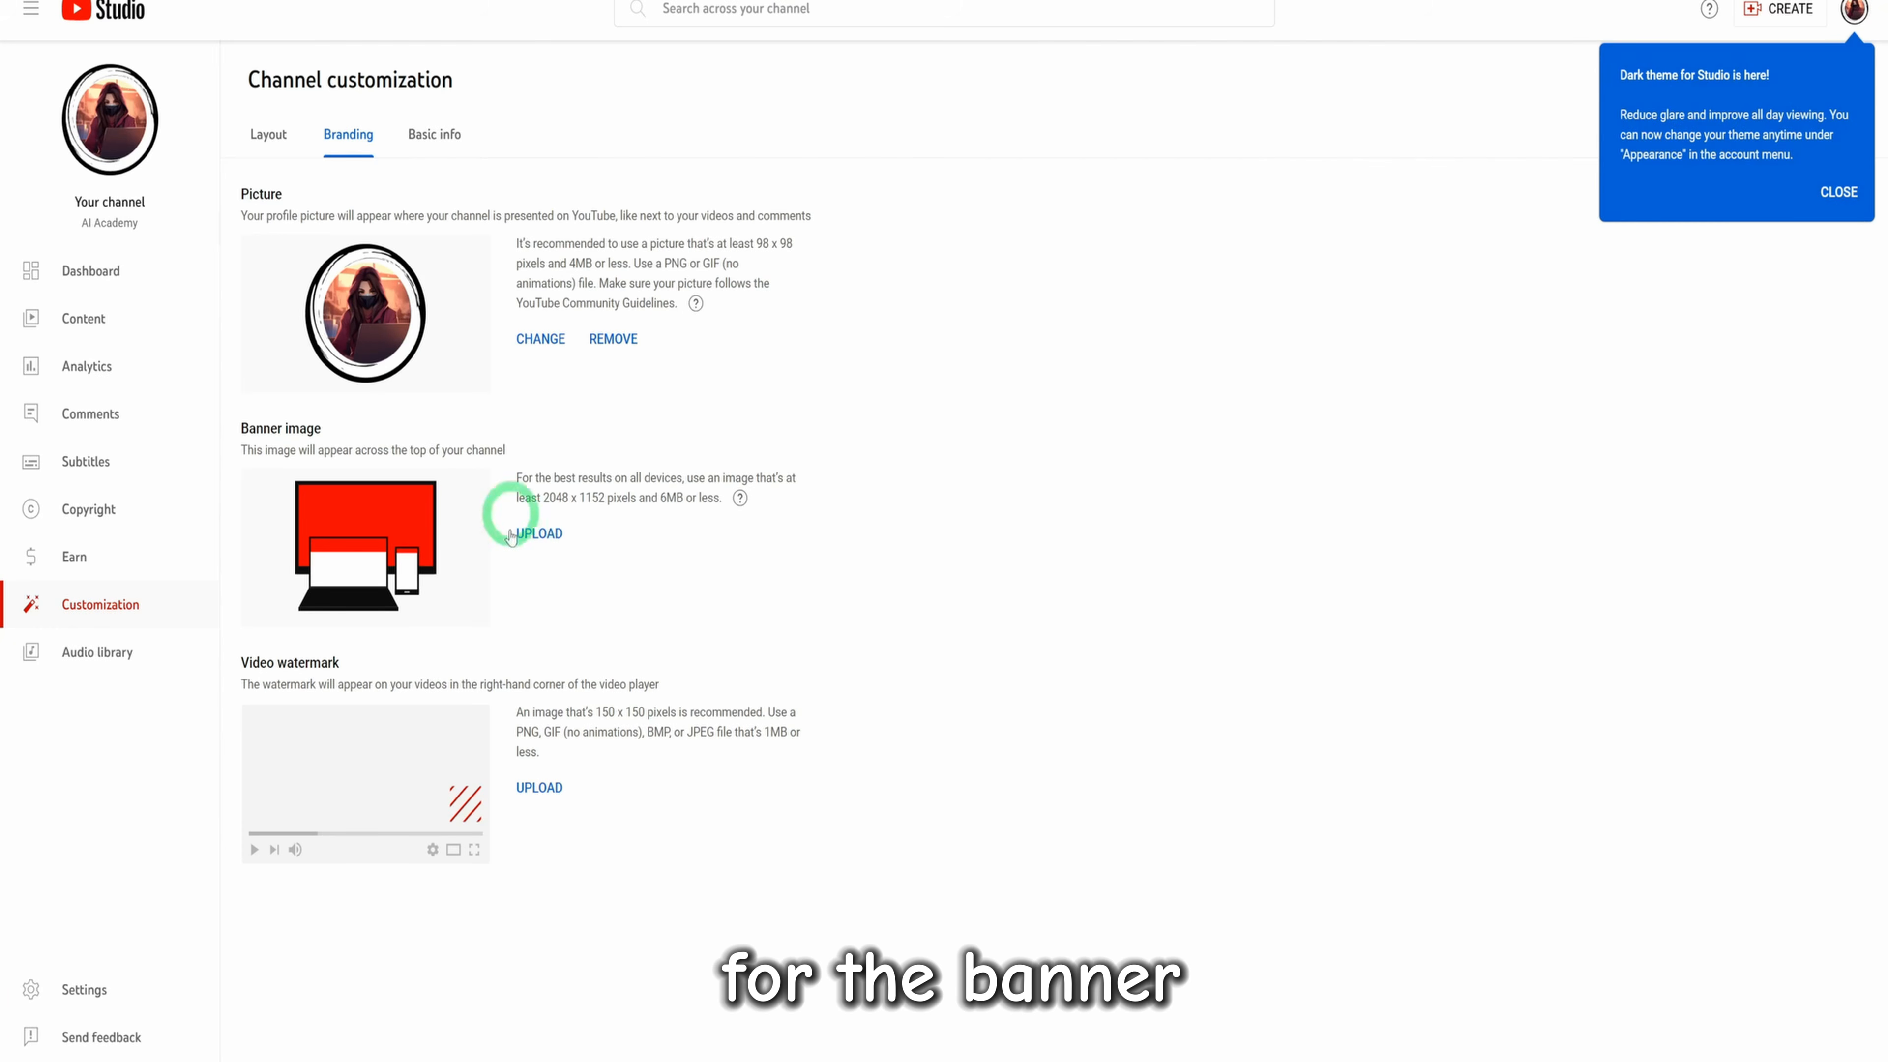
Upload "Pink Elegant Feminine Soft Beauty Fashion Lifestyle YouTube Banner" as the channel's banner image and accept its crop
left_click(540, 533)
left_click(182, 74)
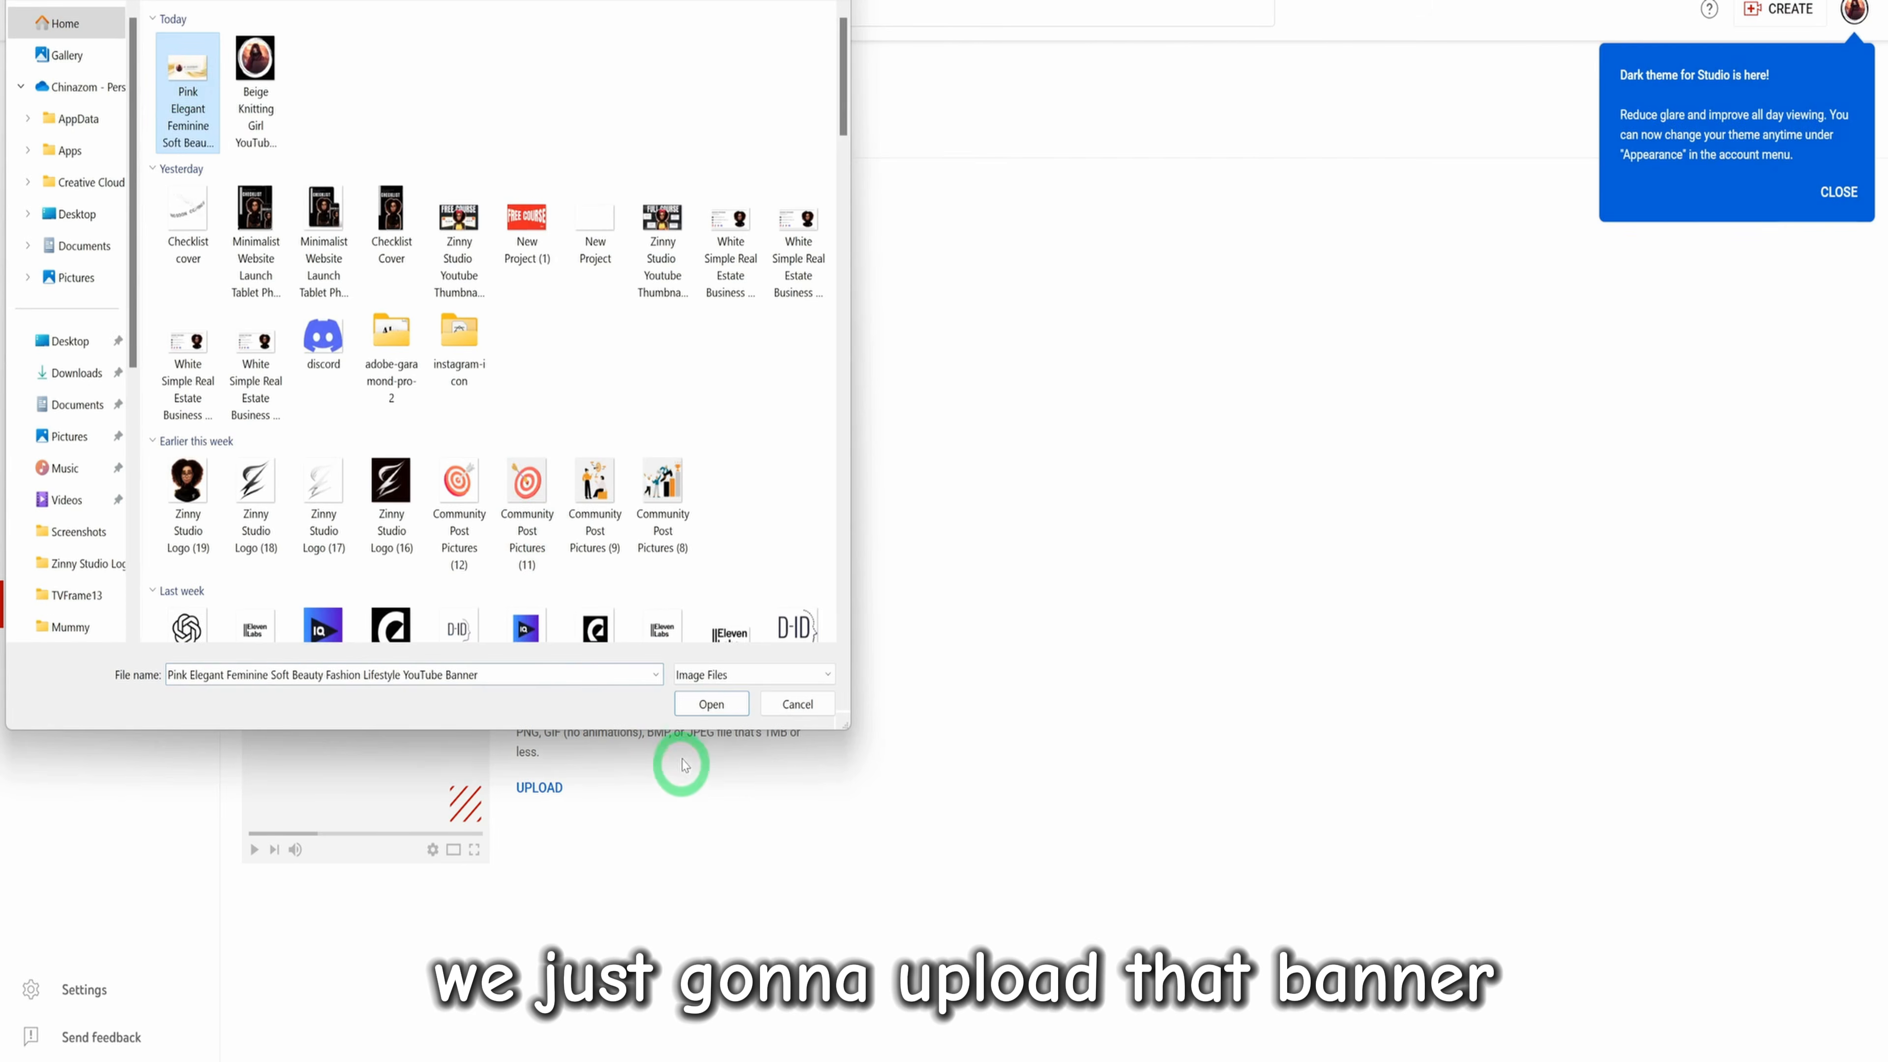
left_click(703, 705)
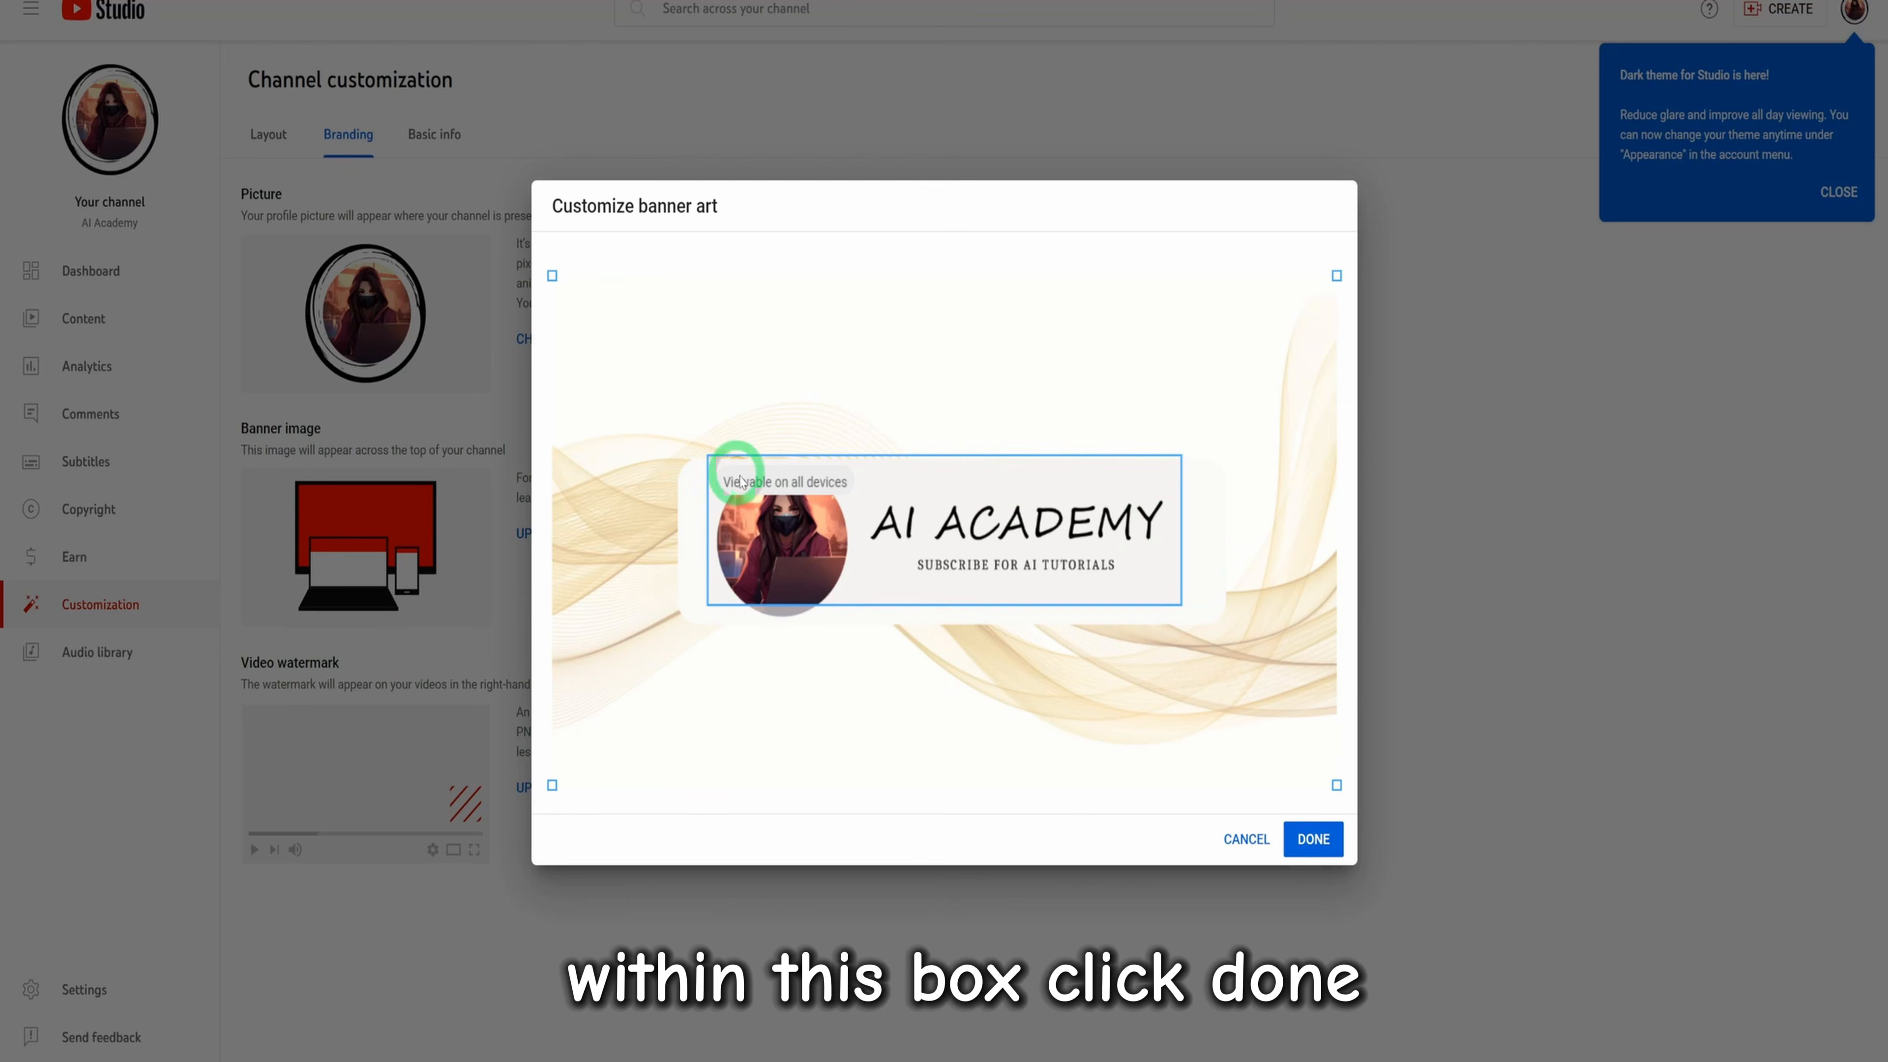
left_click(1311, 840)
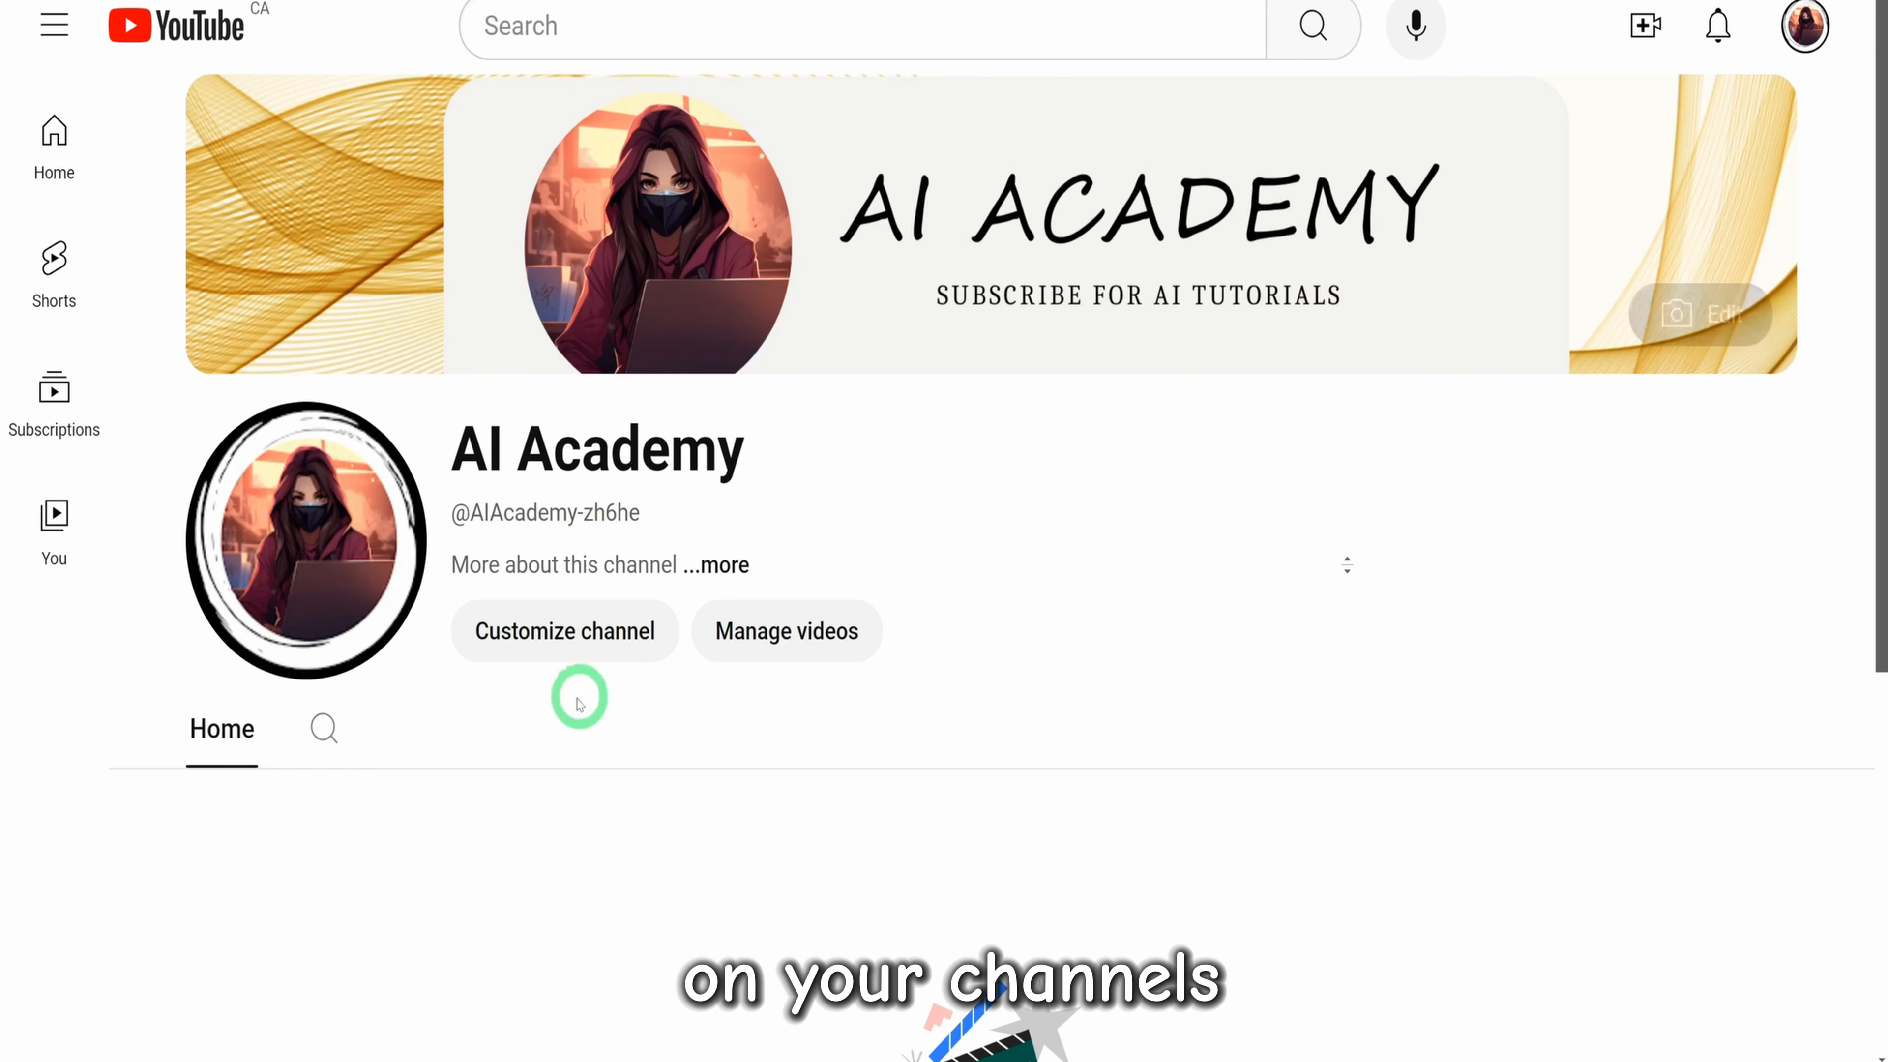
Open channel customization from the channel page, review the layout and branding settings, and go to the basic info
left_click(574, 632)
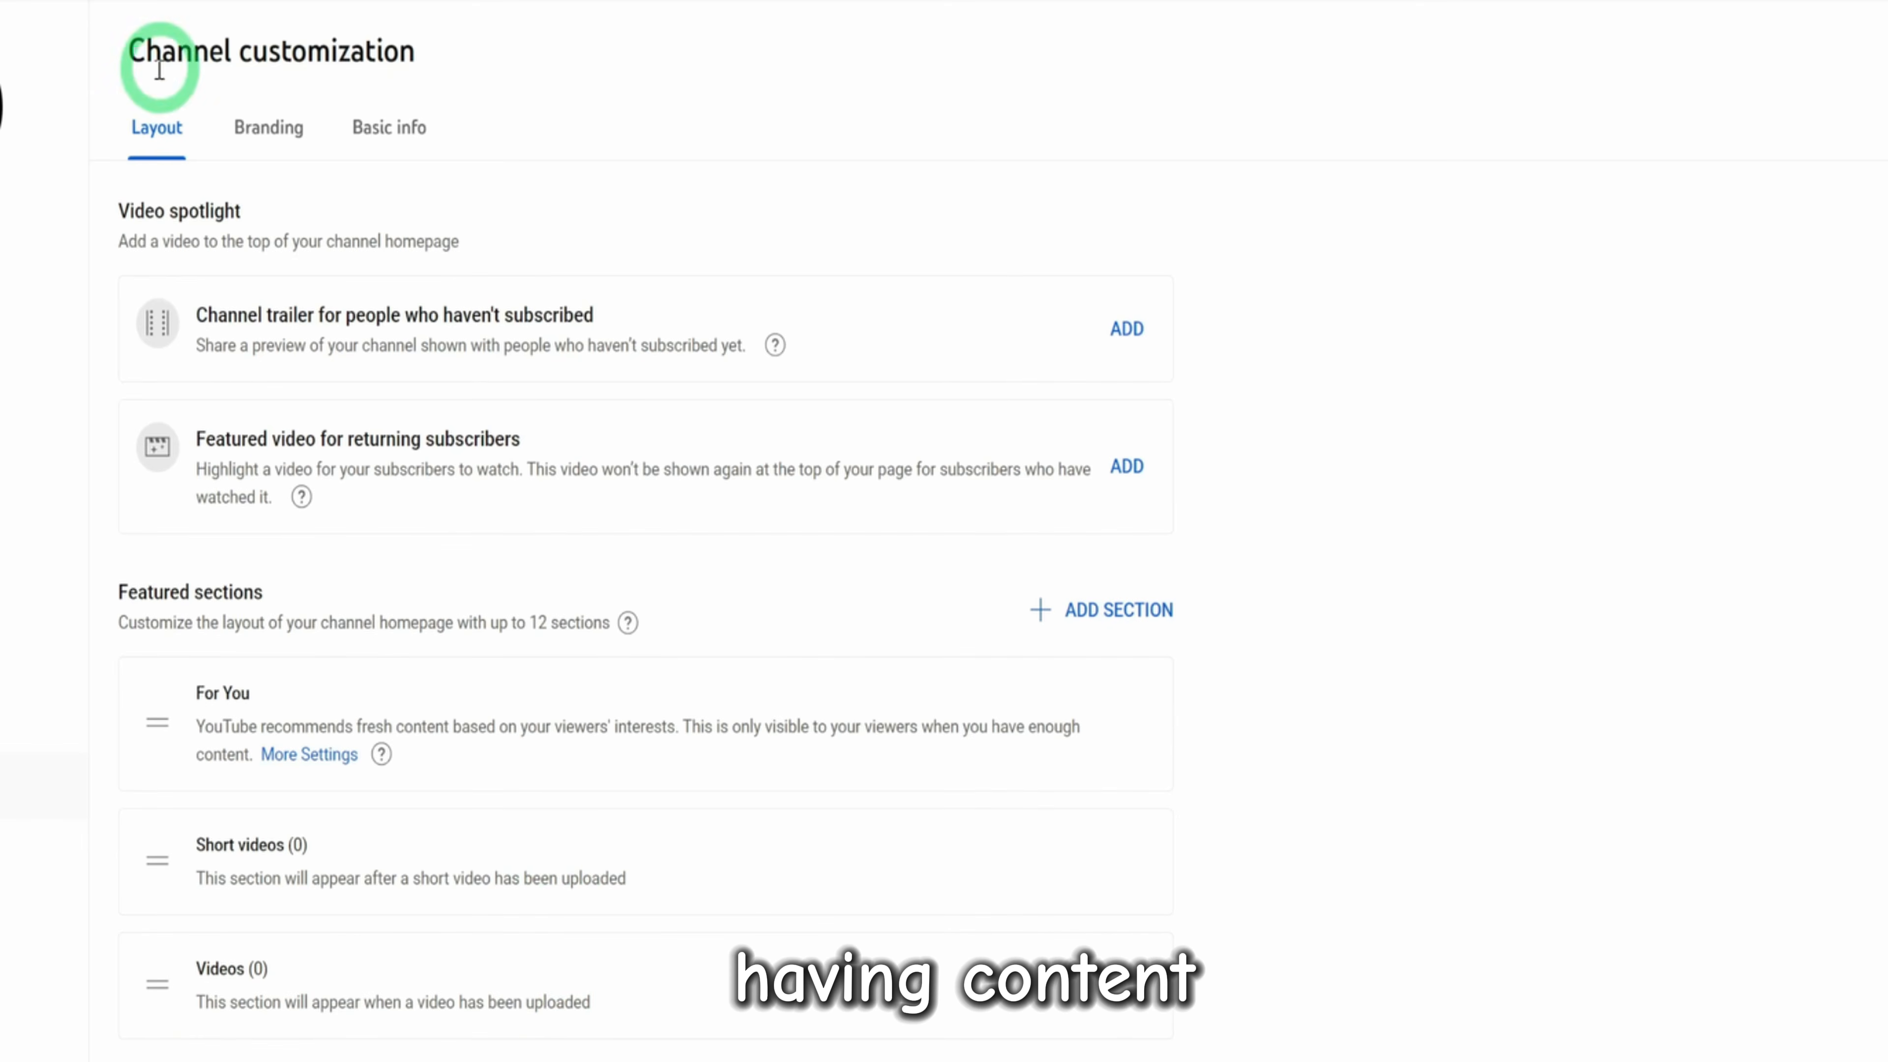
left_click(268, 128)
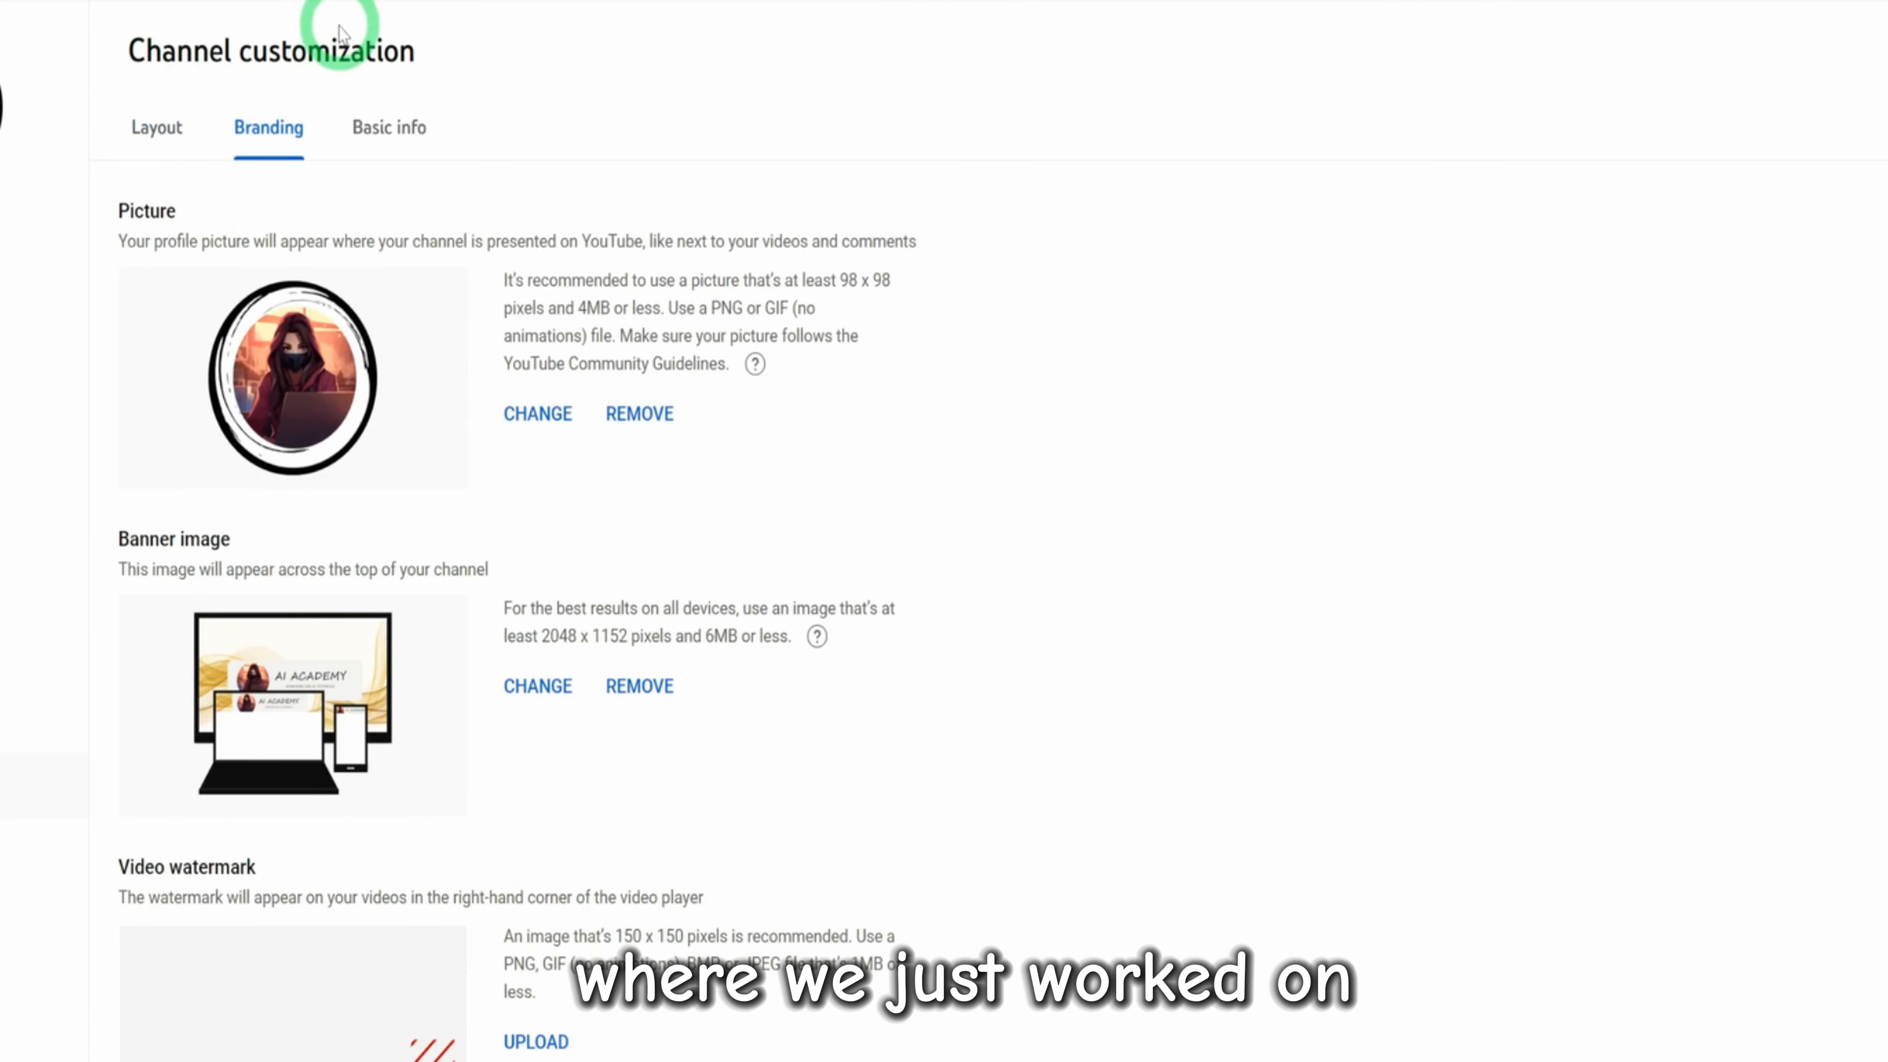
left_click(379, 130)
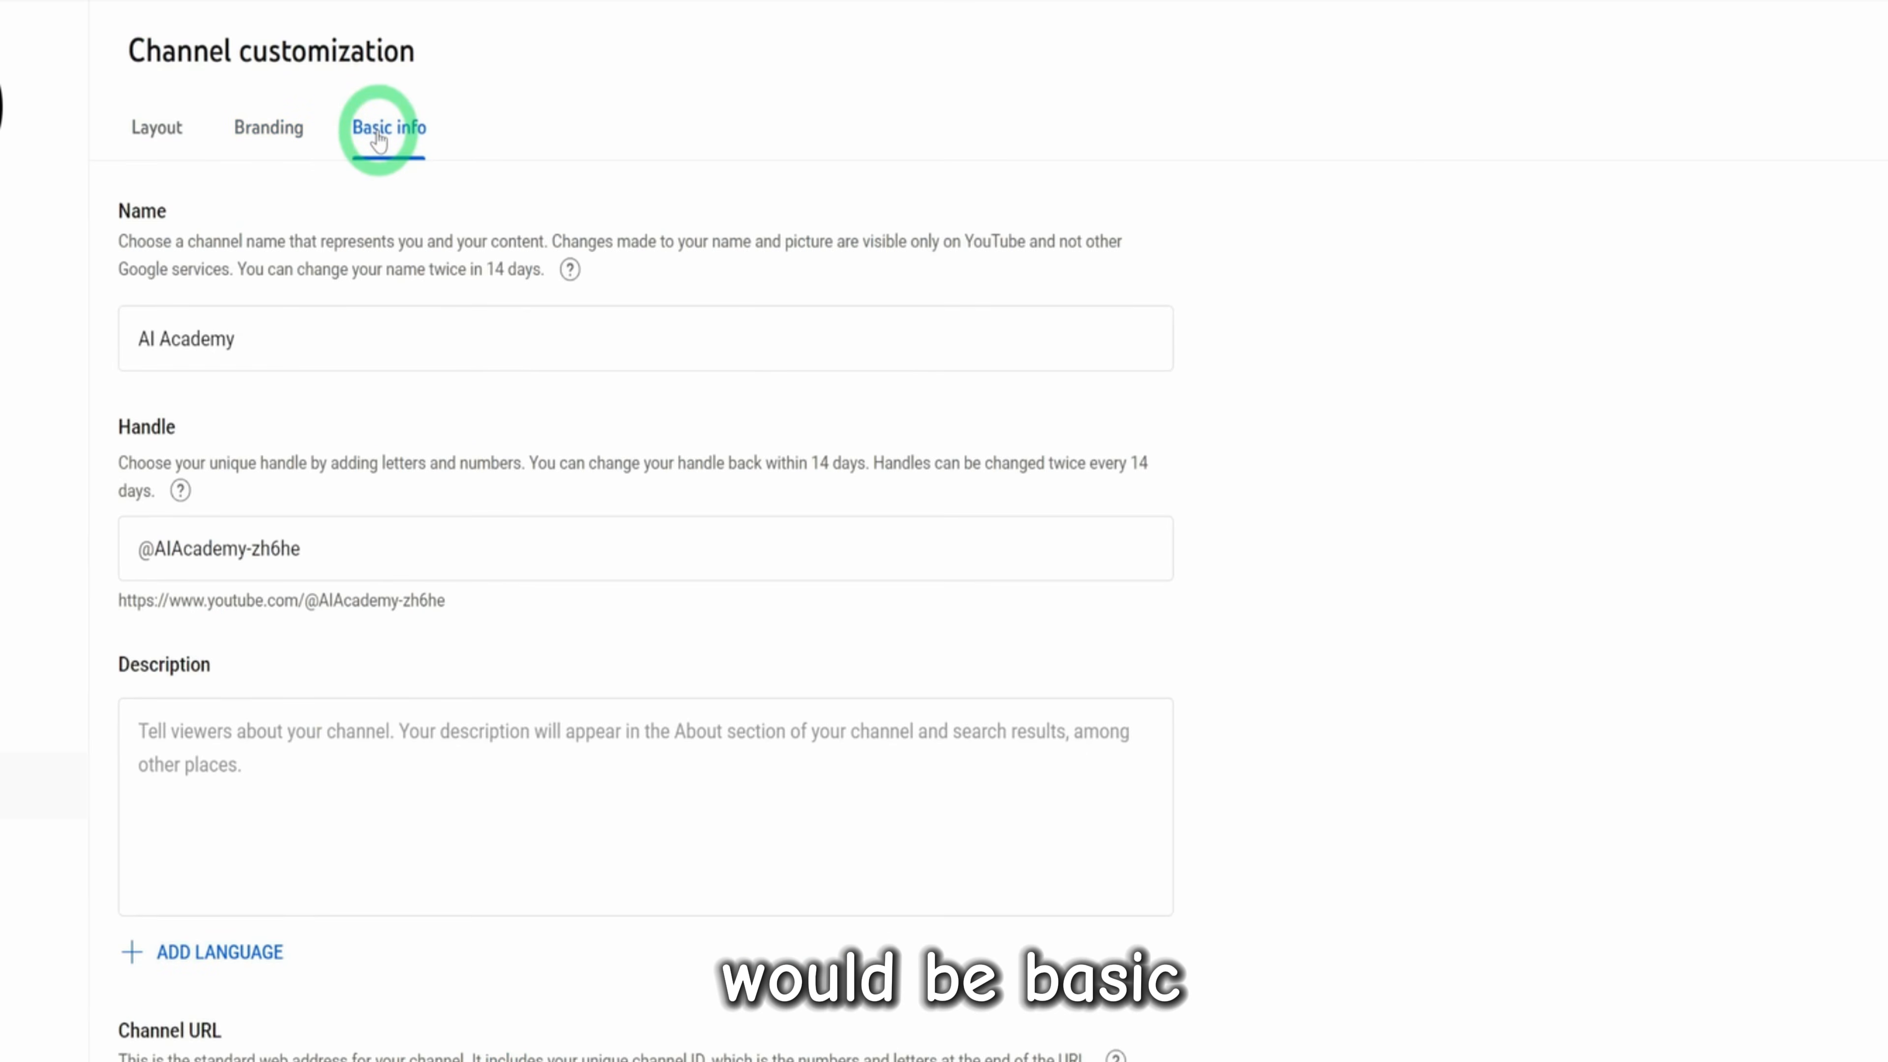
scroll(160, 632, "down", 2)
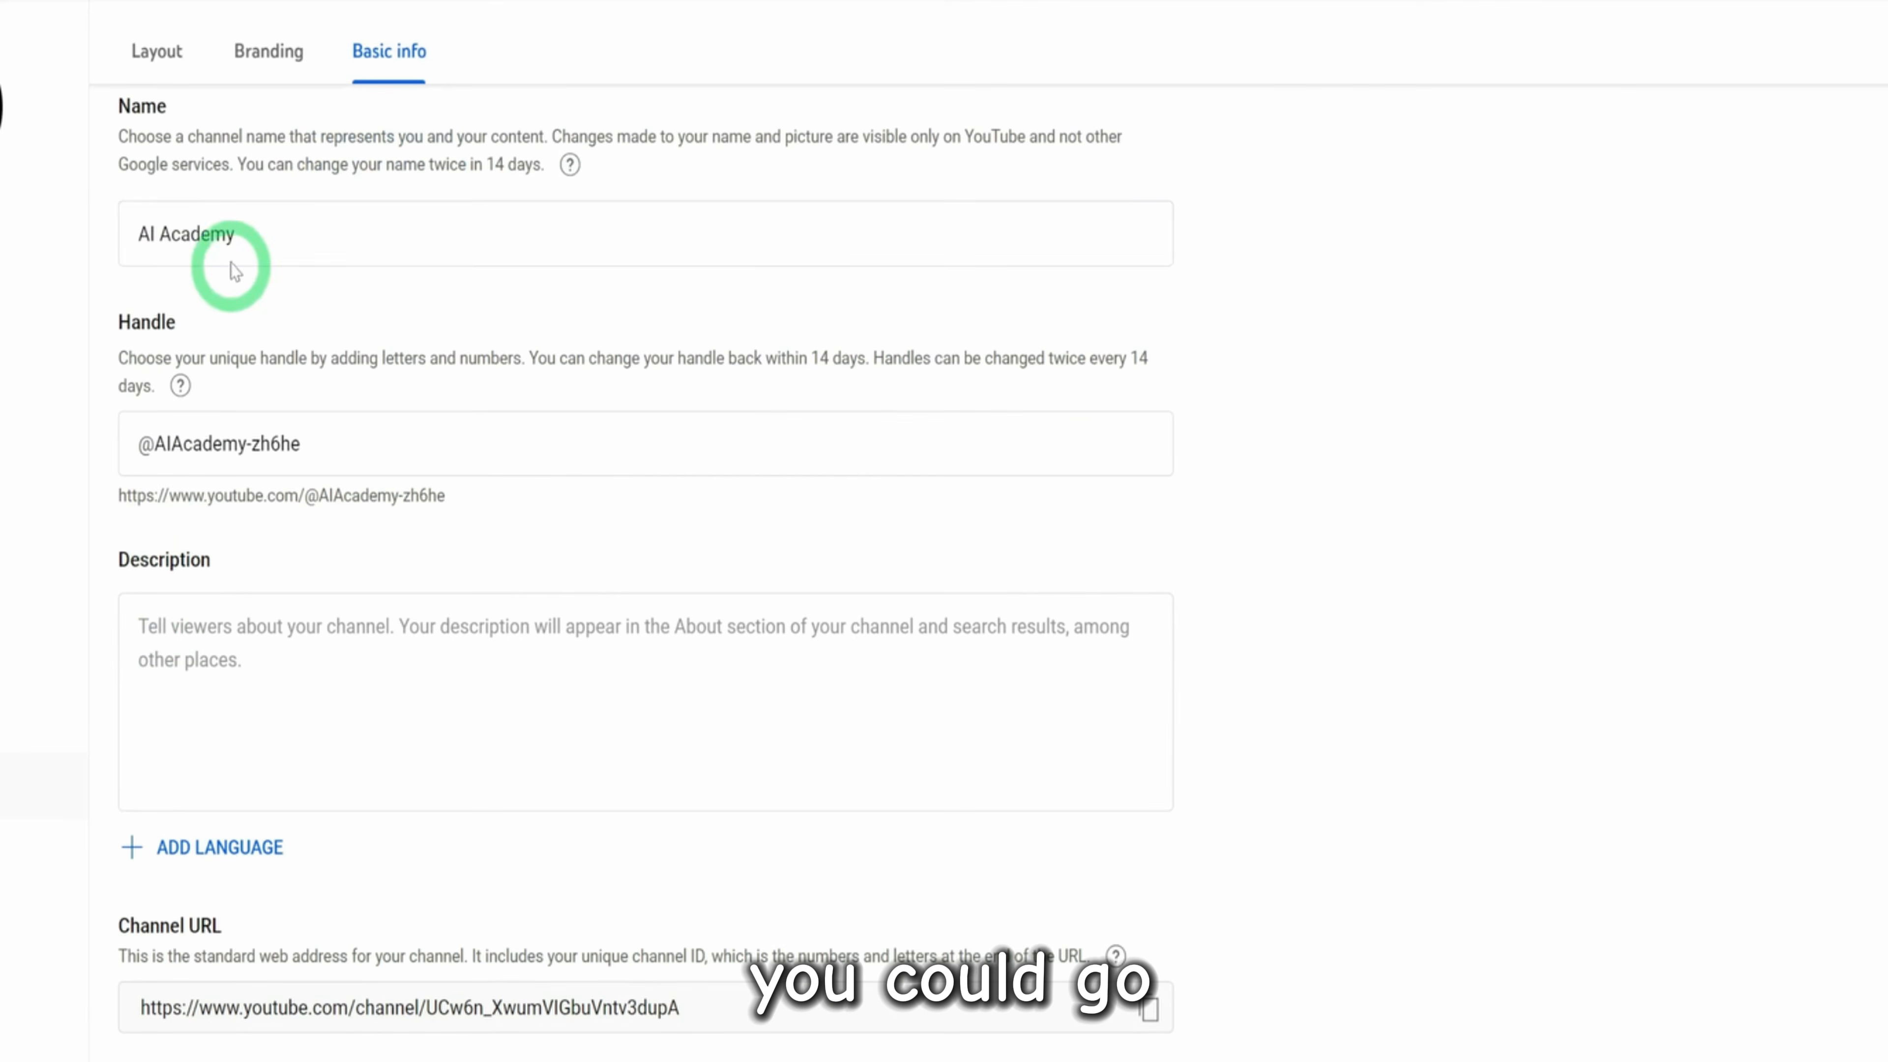
Set the channel description to "If you are interested in learning how to use AI tools, you have come to the right place."
left_click_drag(287, 236, 106, 242)
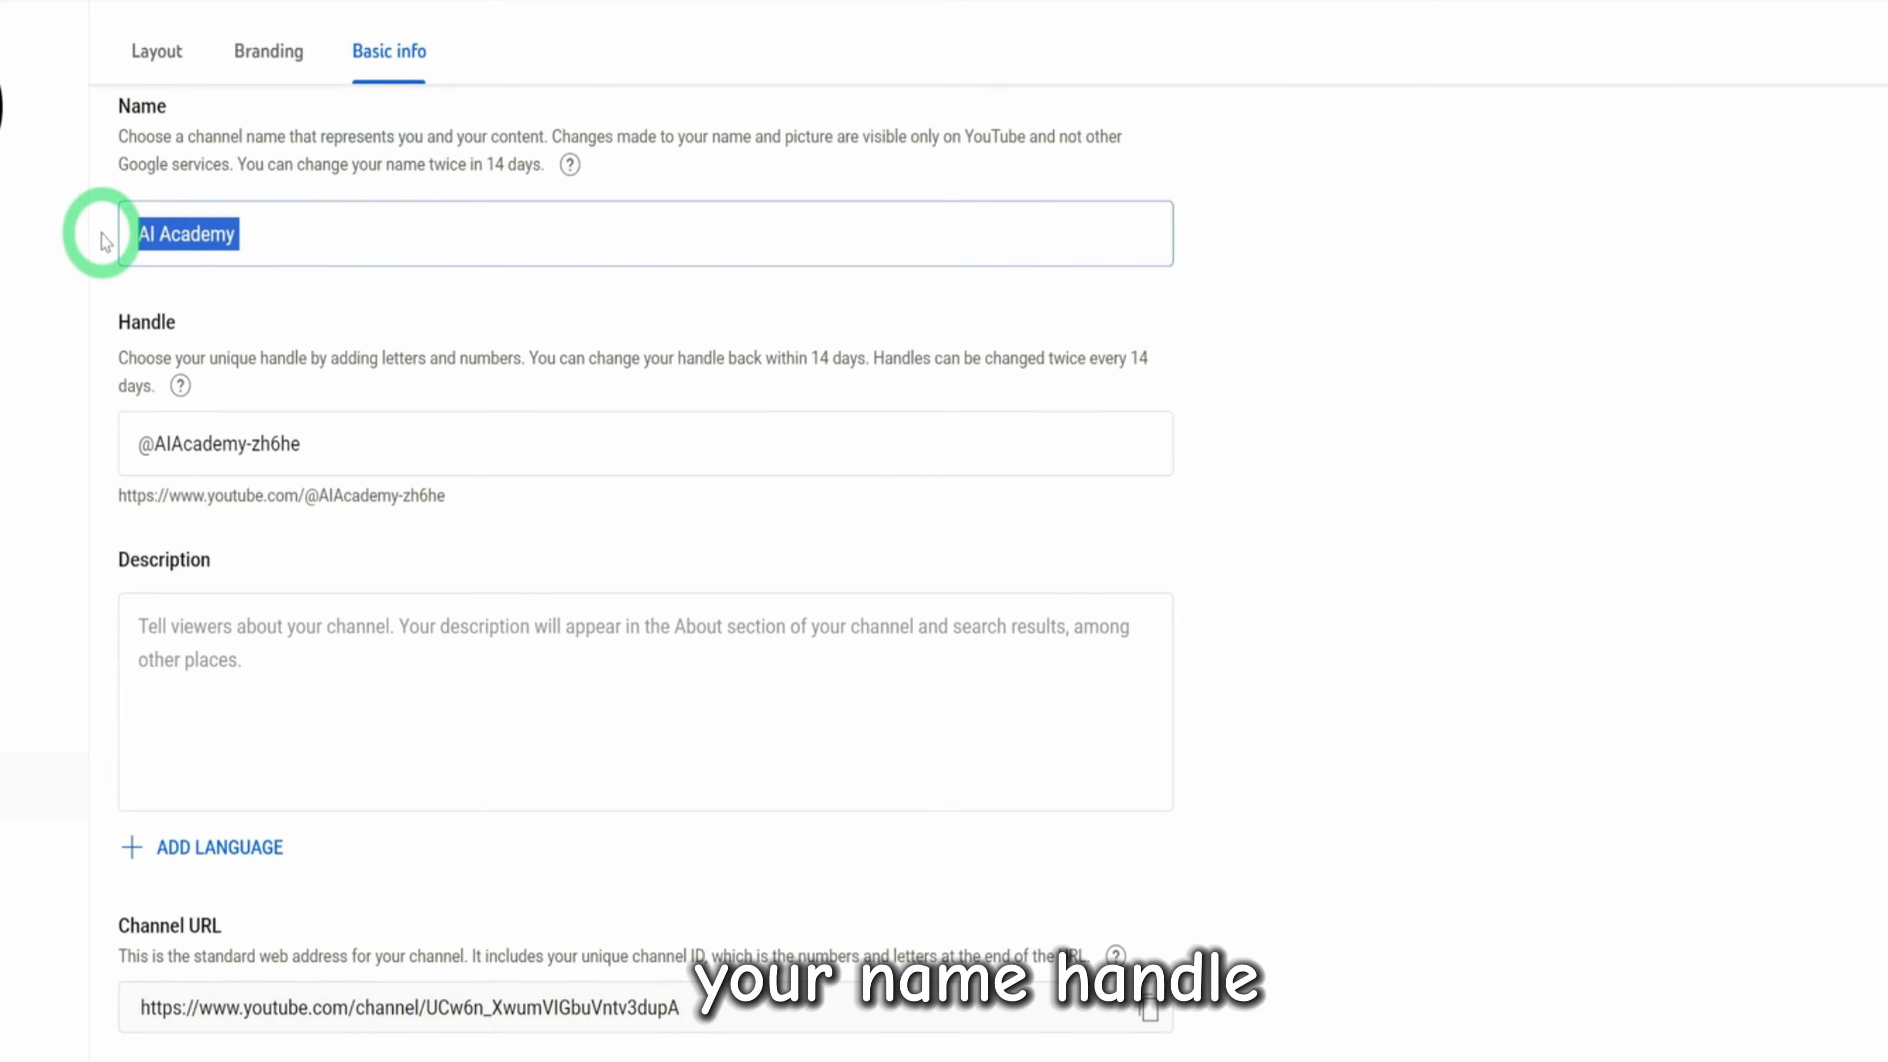
left_click(426, 439)
left_click(157, 632)
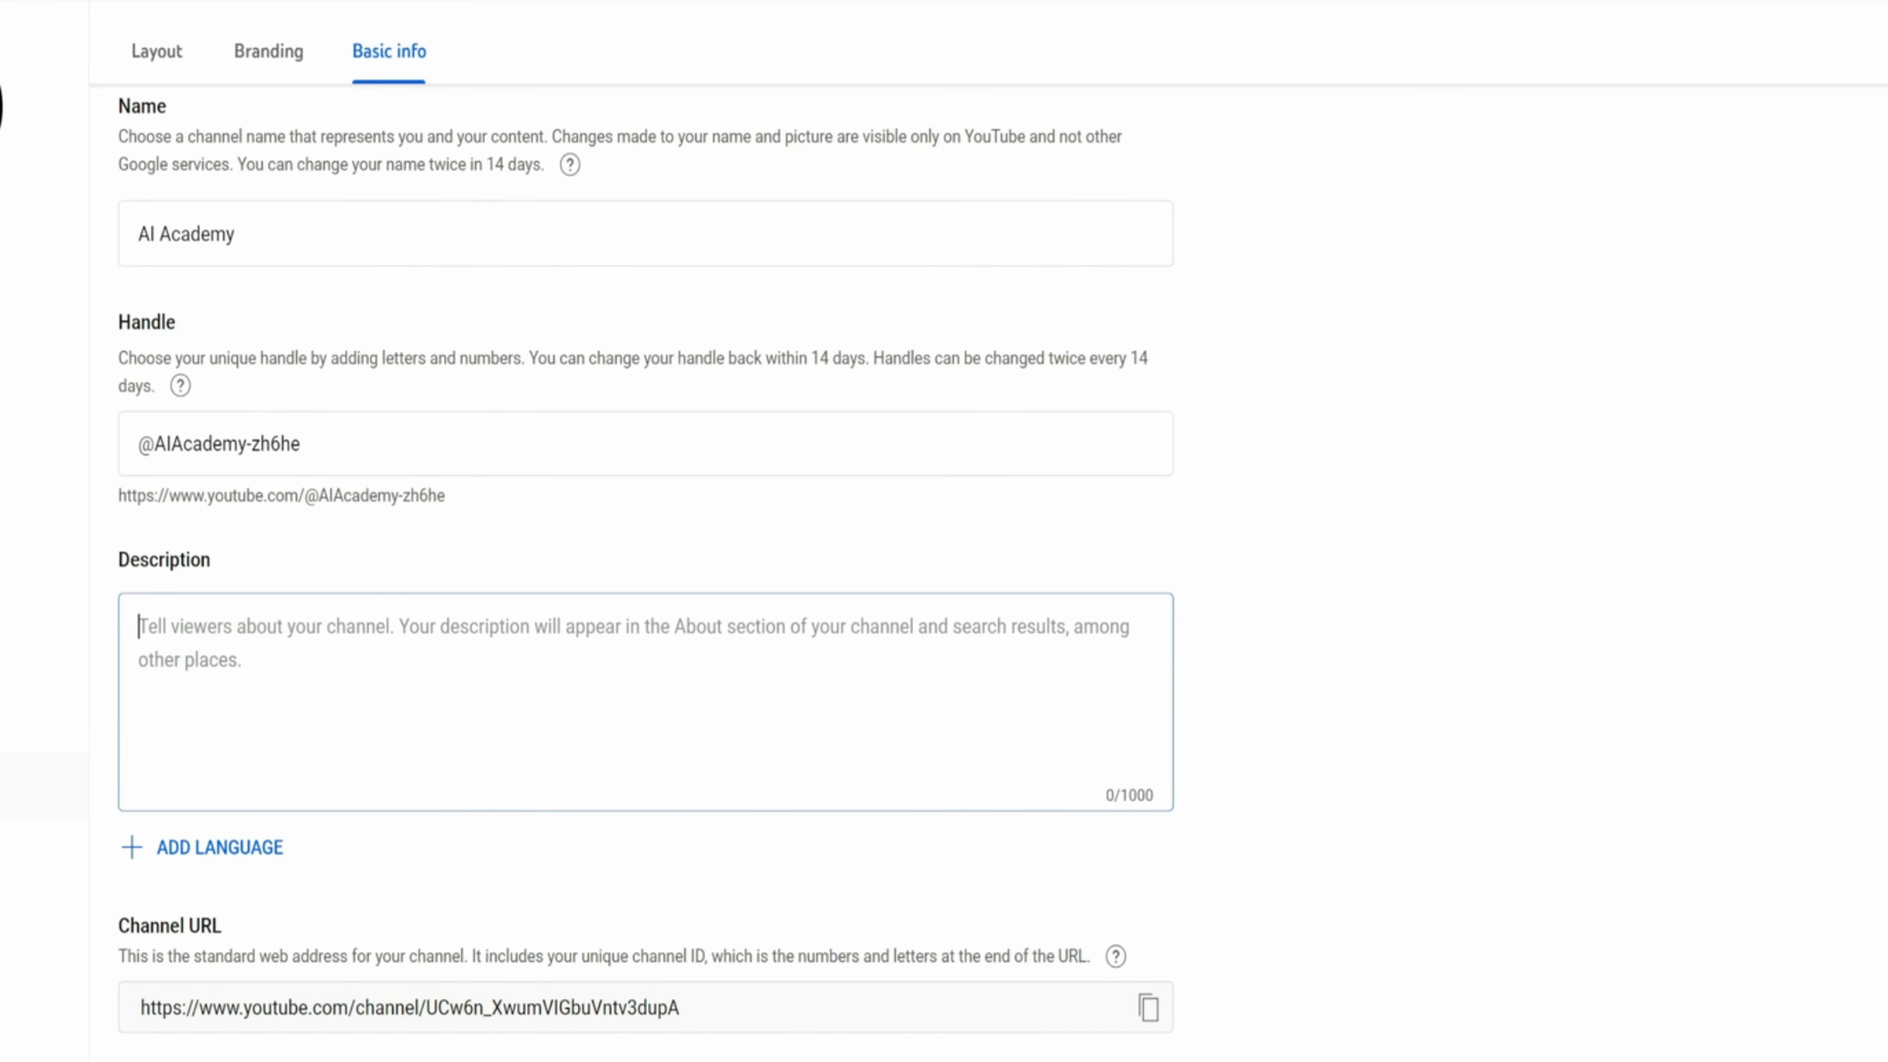
type("If you are interested in learning how to use AI tools,  you have come to the right place.")
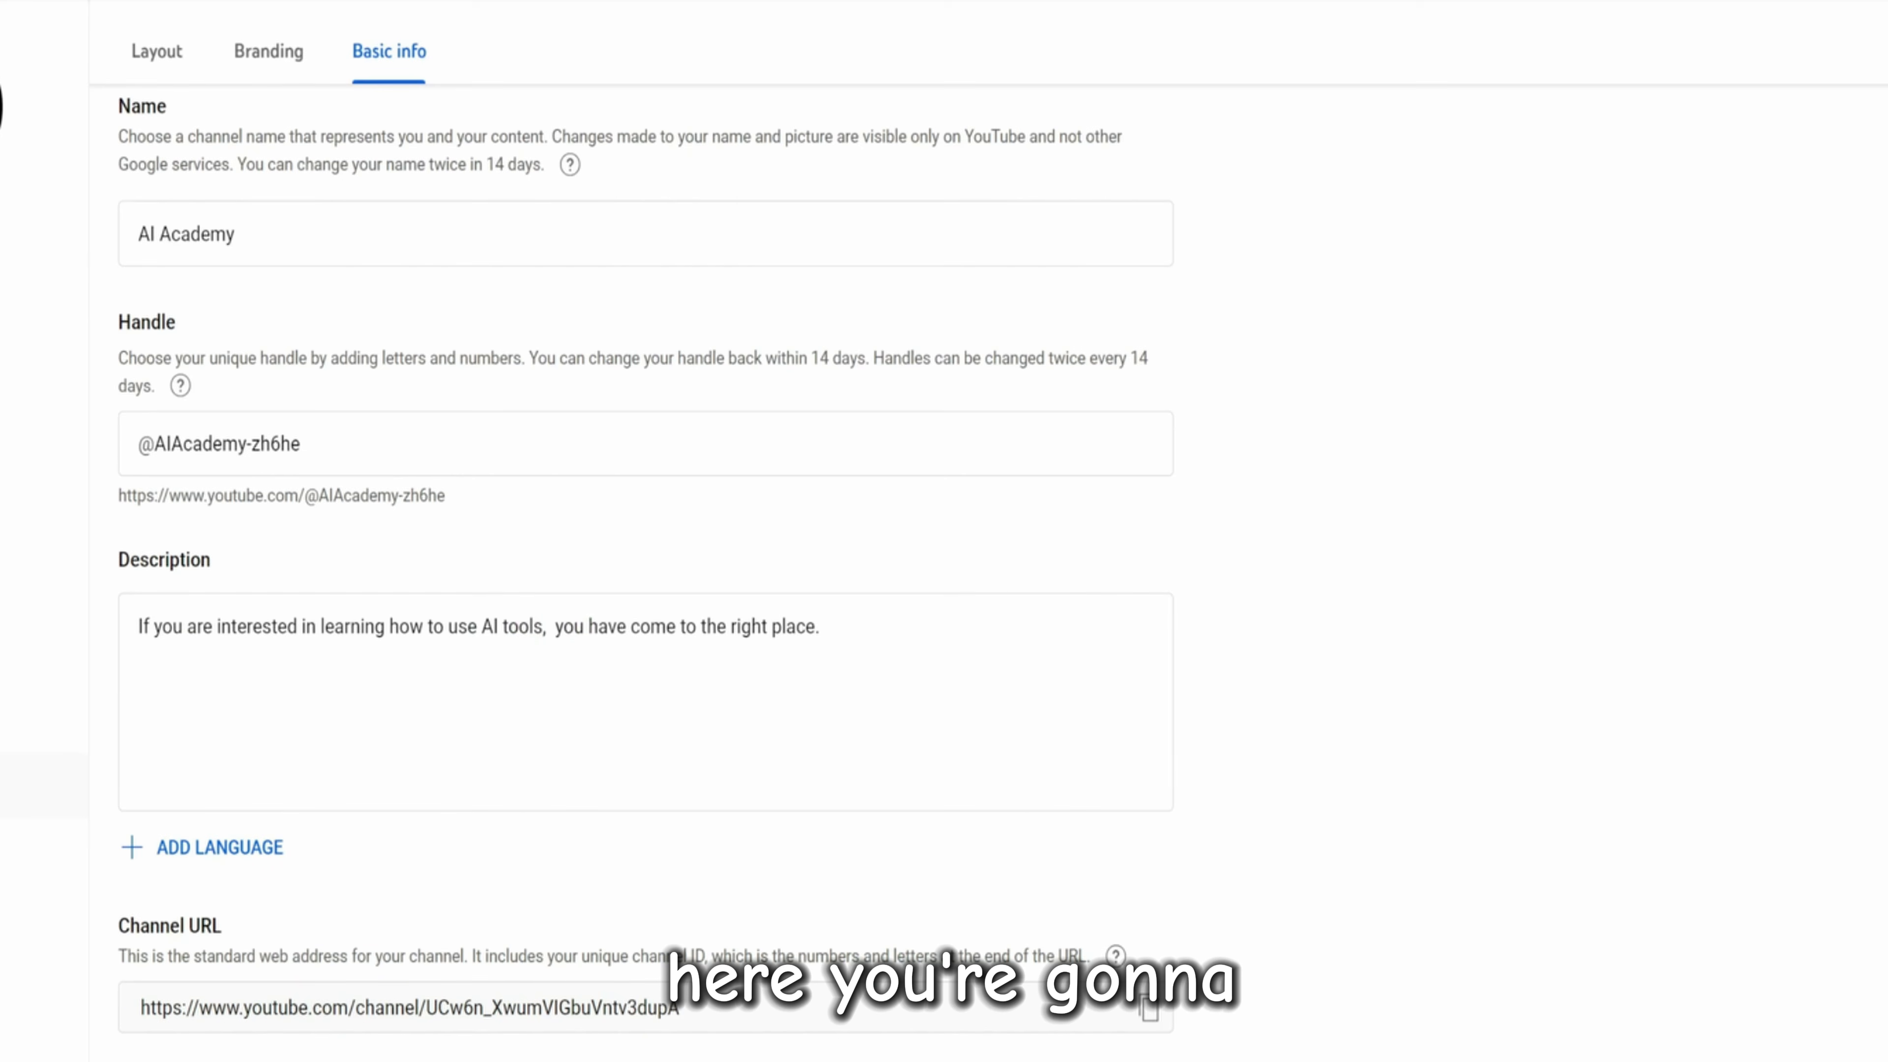
scroll(247, 813, "down", 5)
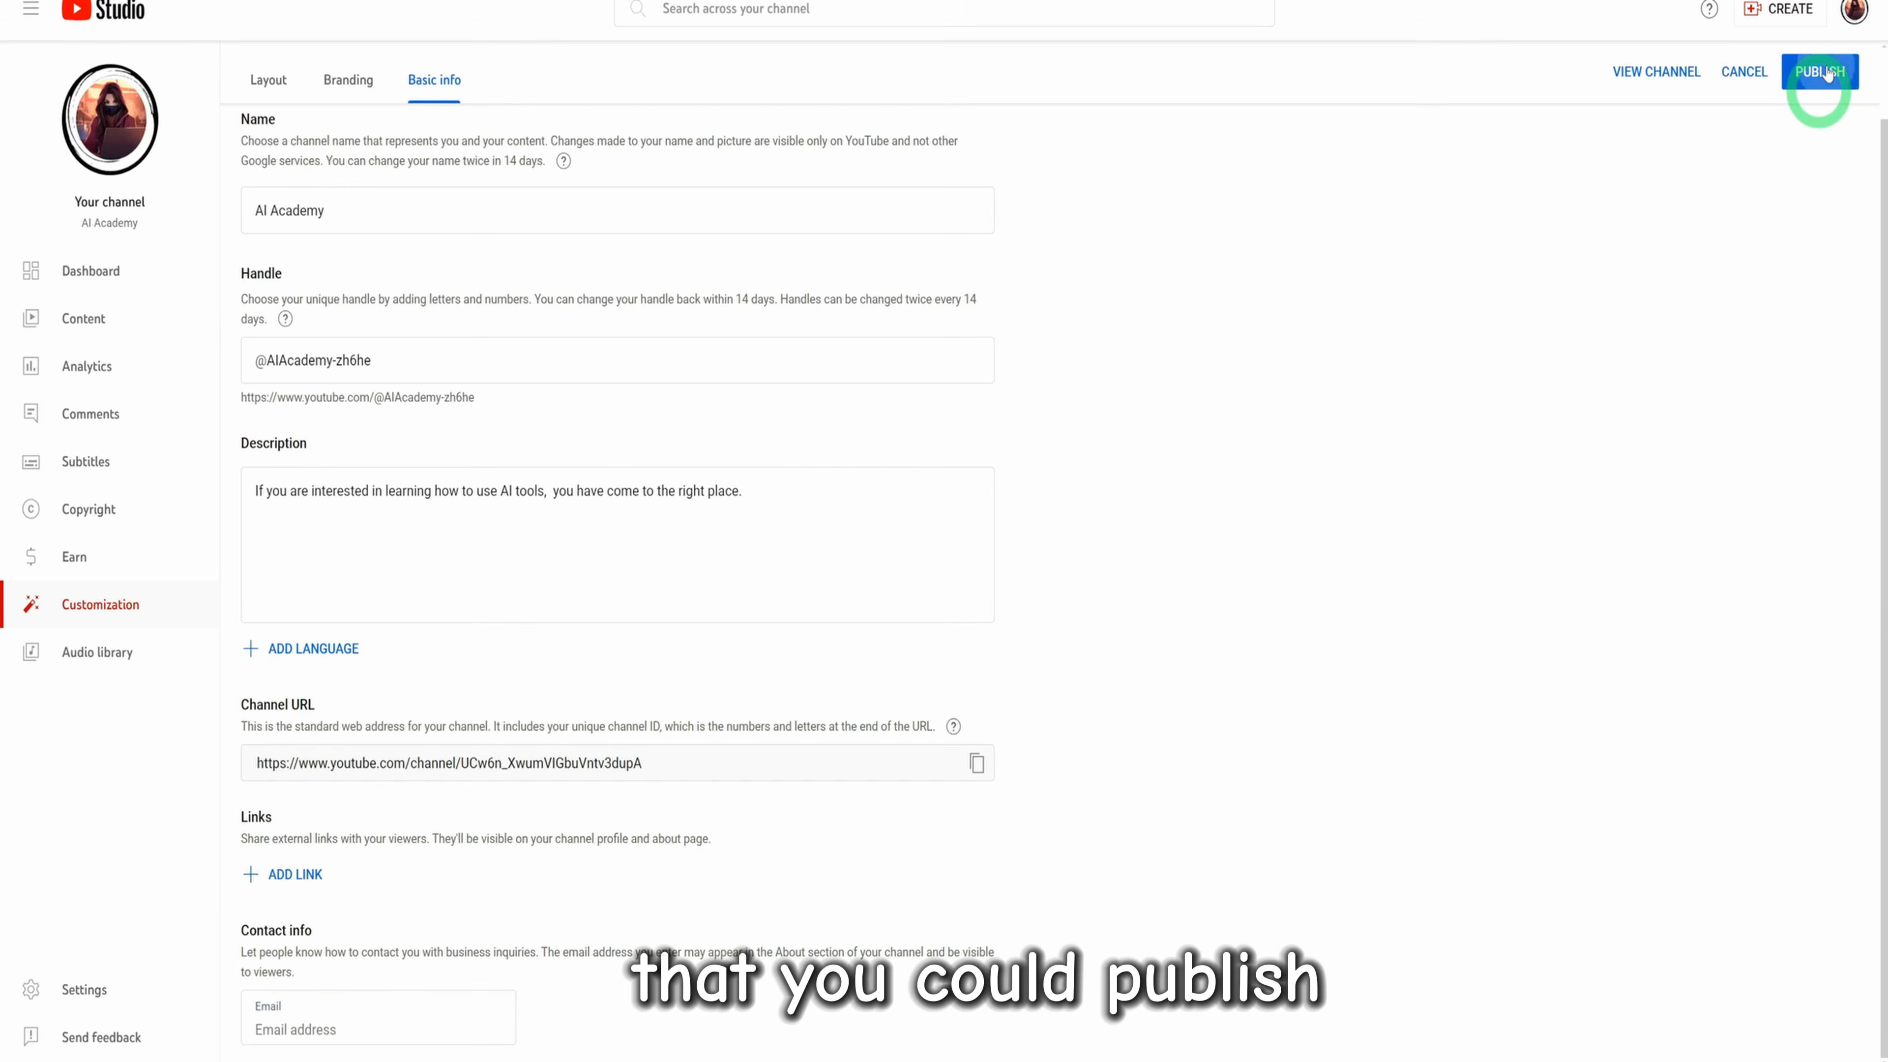
Publish the channel's basic info changes, reload the channel page, and check the description in its About details
left_click(1827, 72)
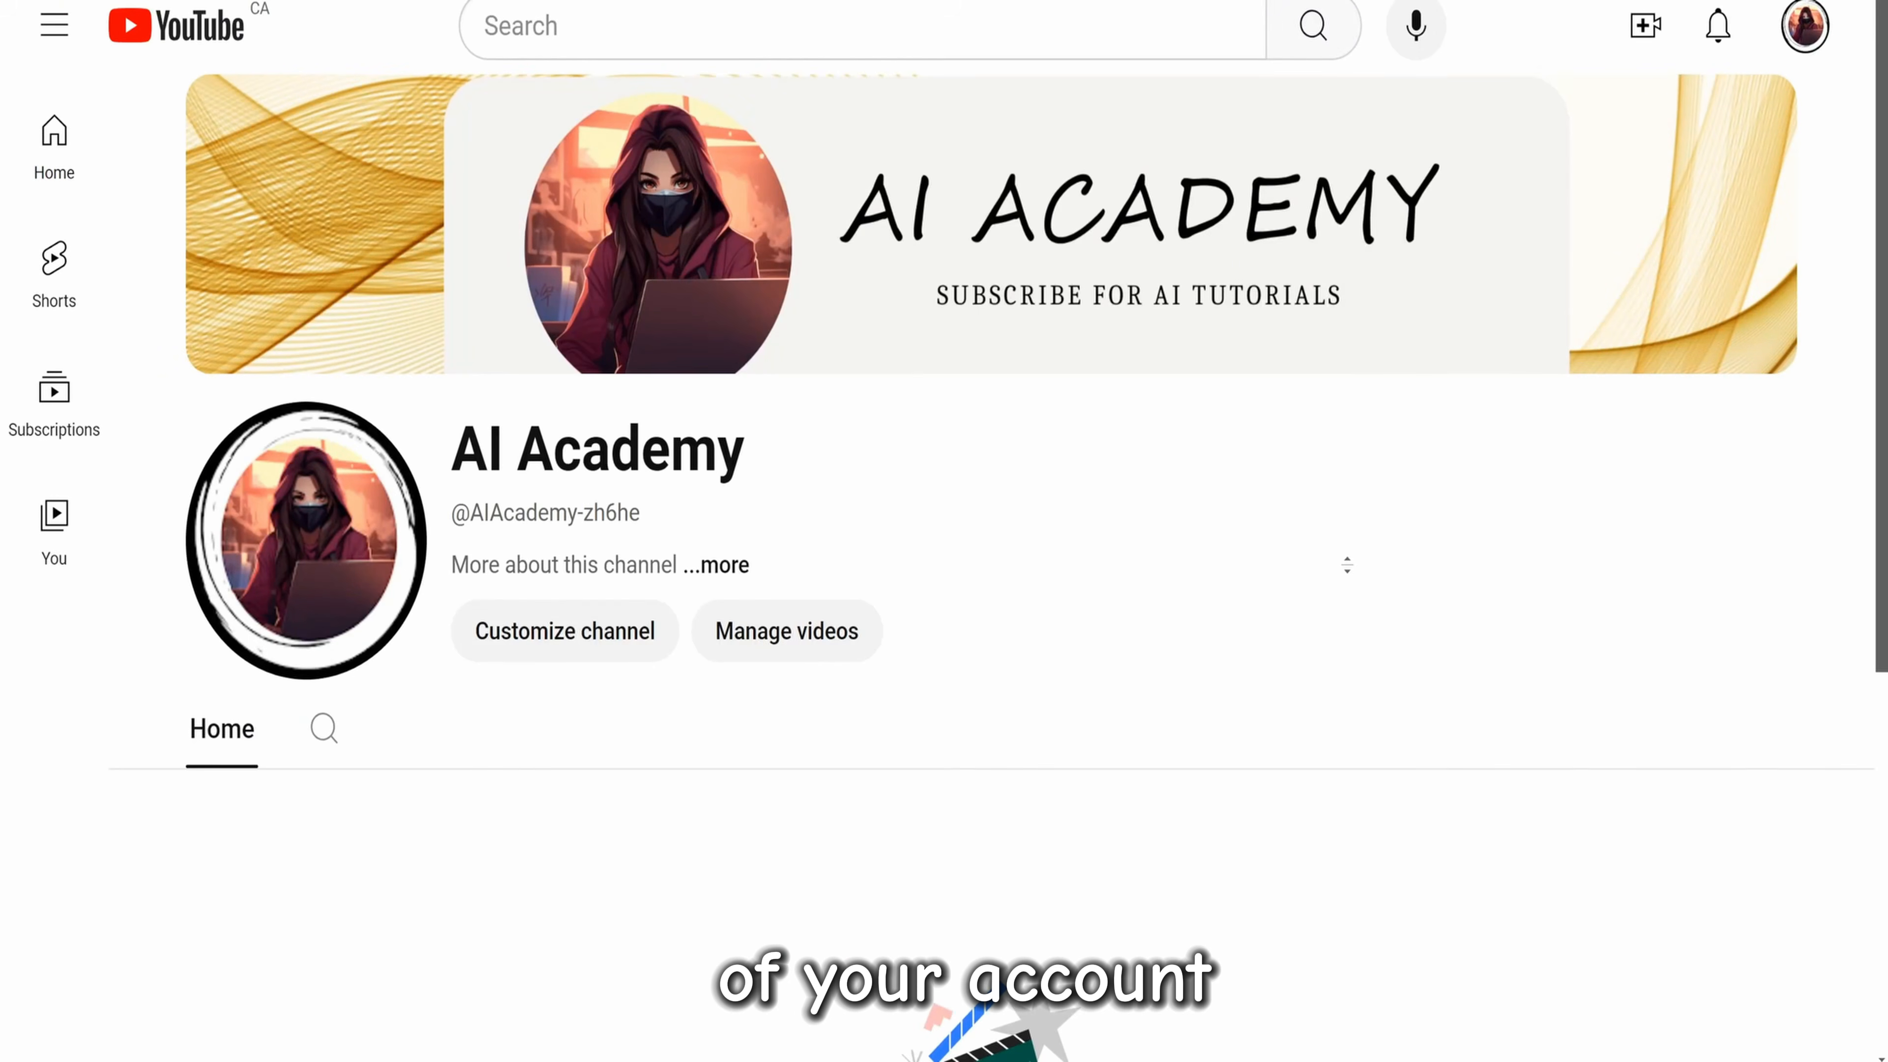
key("F5")
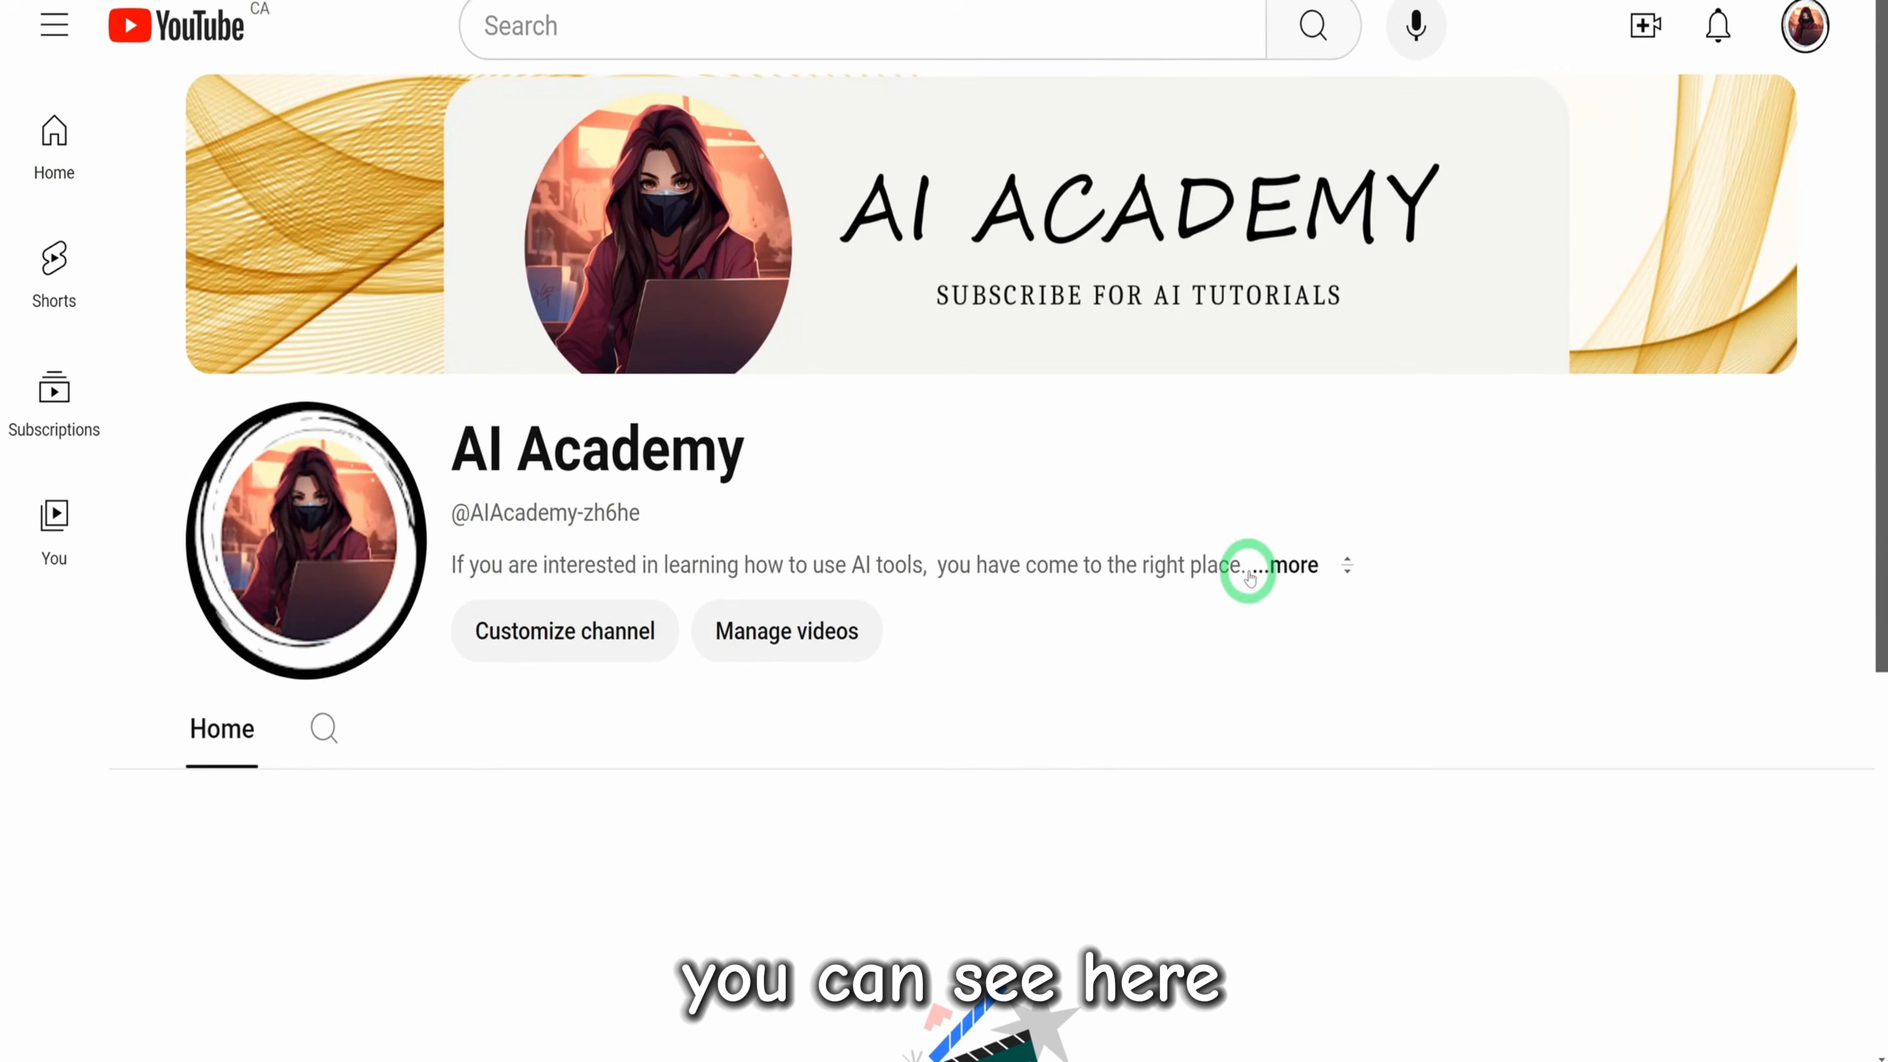
left_click(1308, 565)
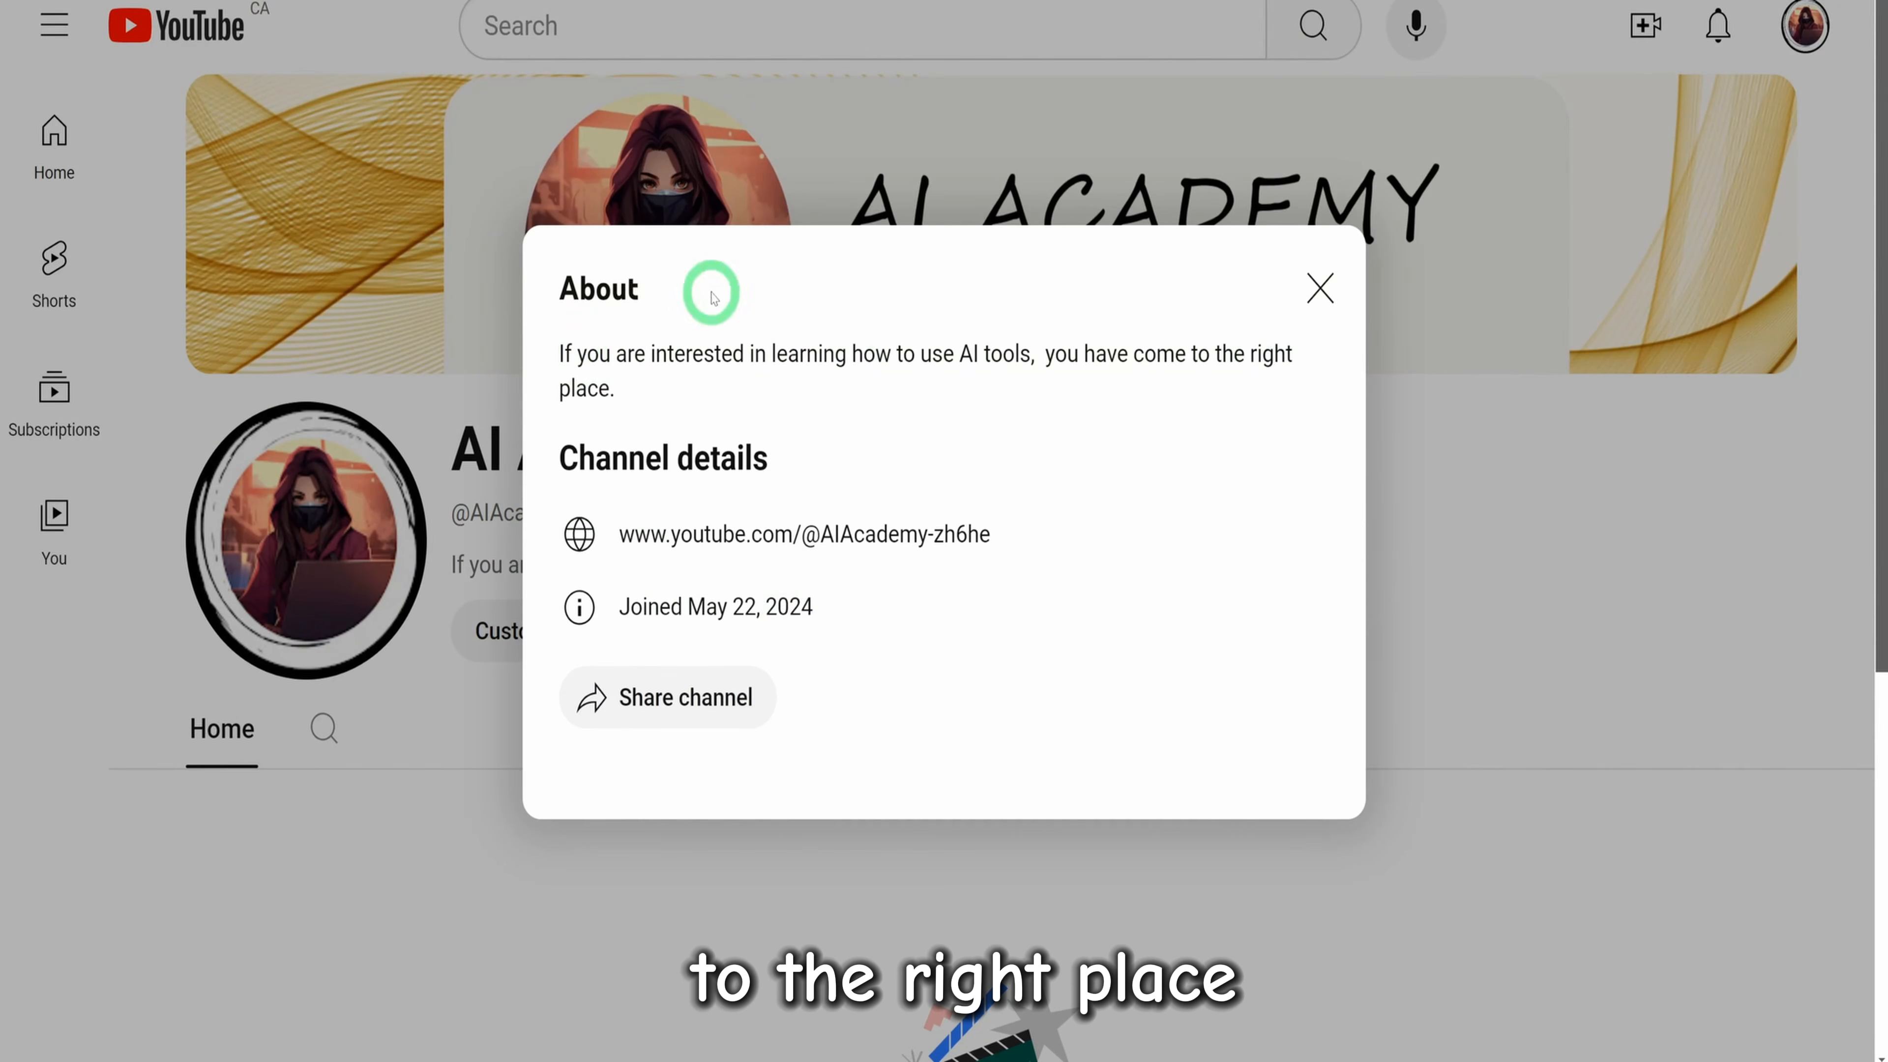
left_click(1316, 303)
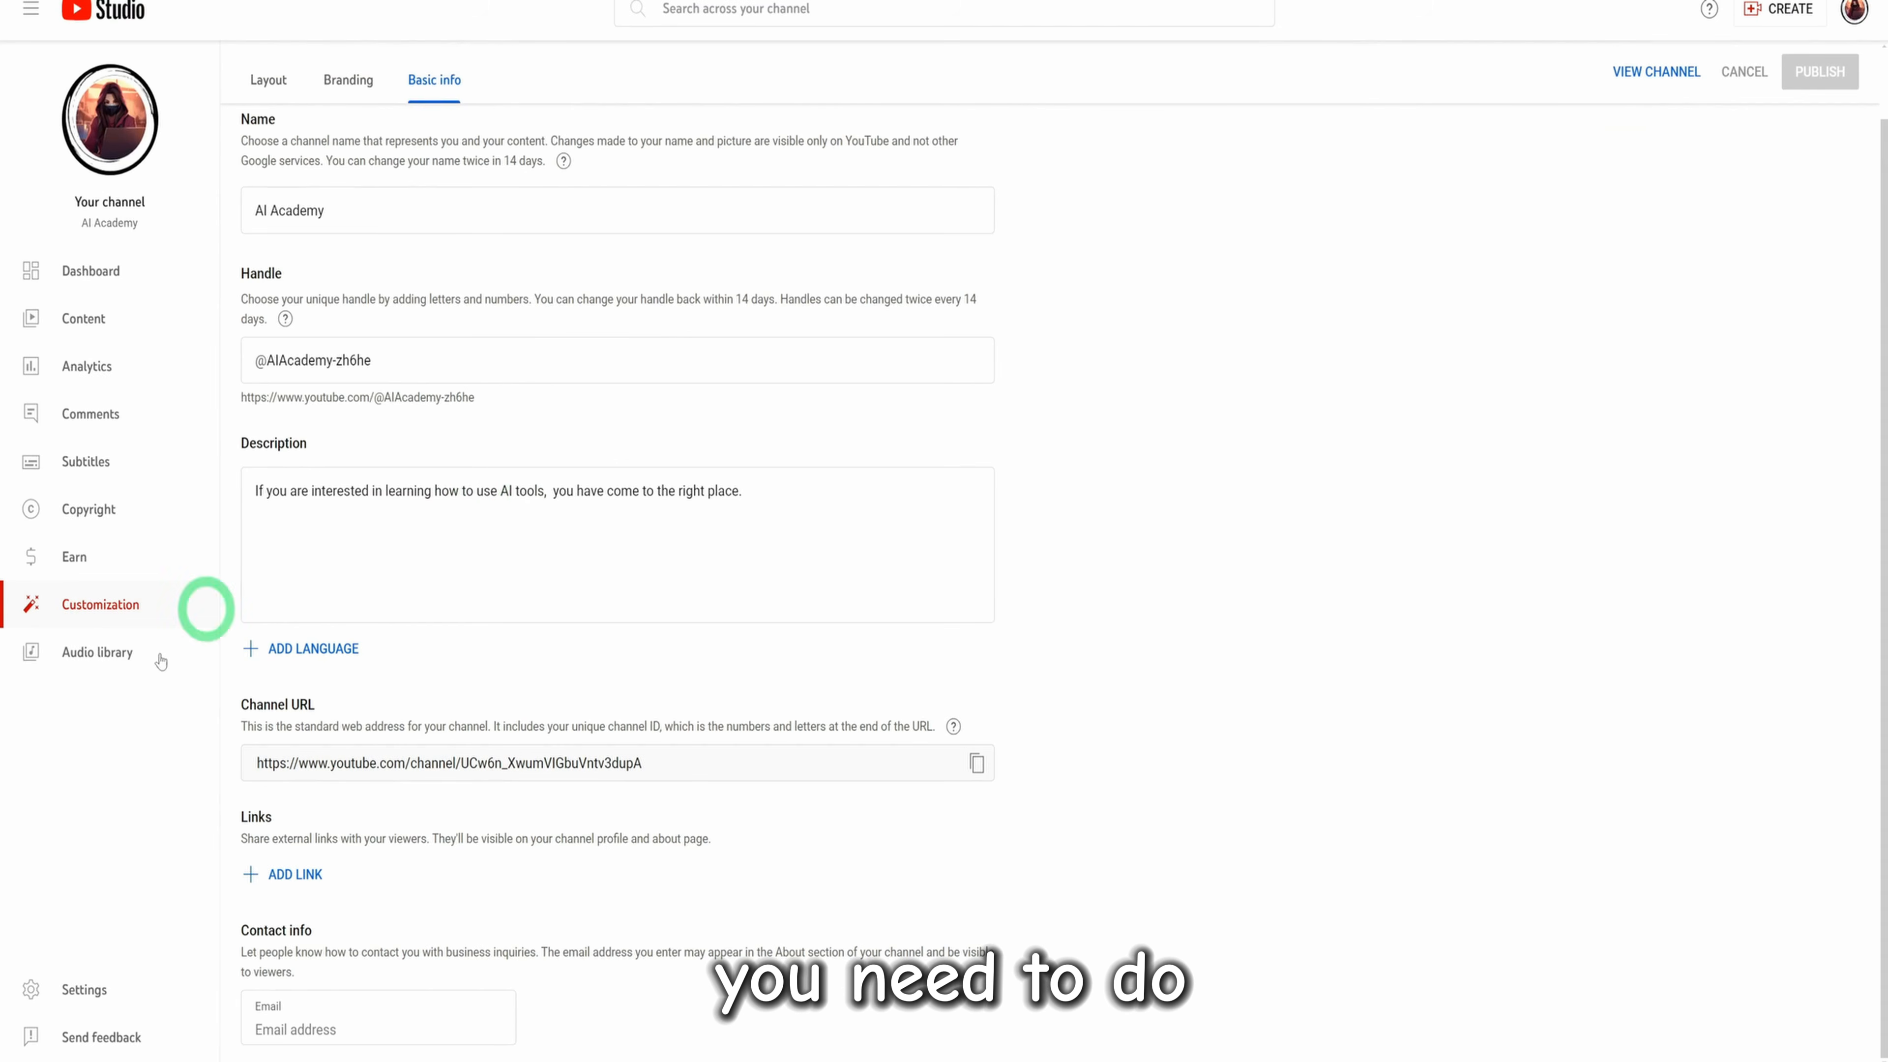
In the Studio settings, choose USD – US Dollar as the default currency and set the country of residence to Canada
left_click(56, 1006)
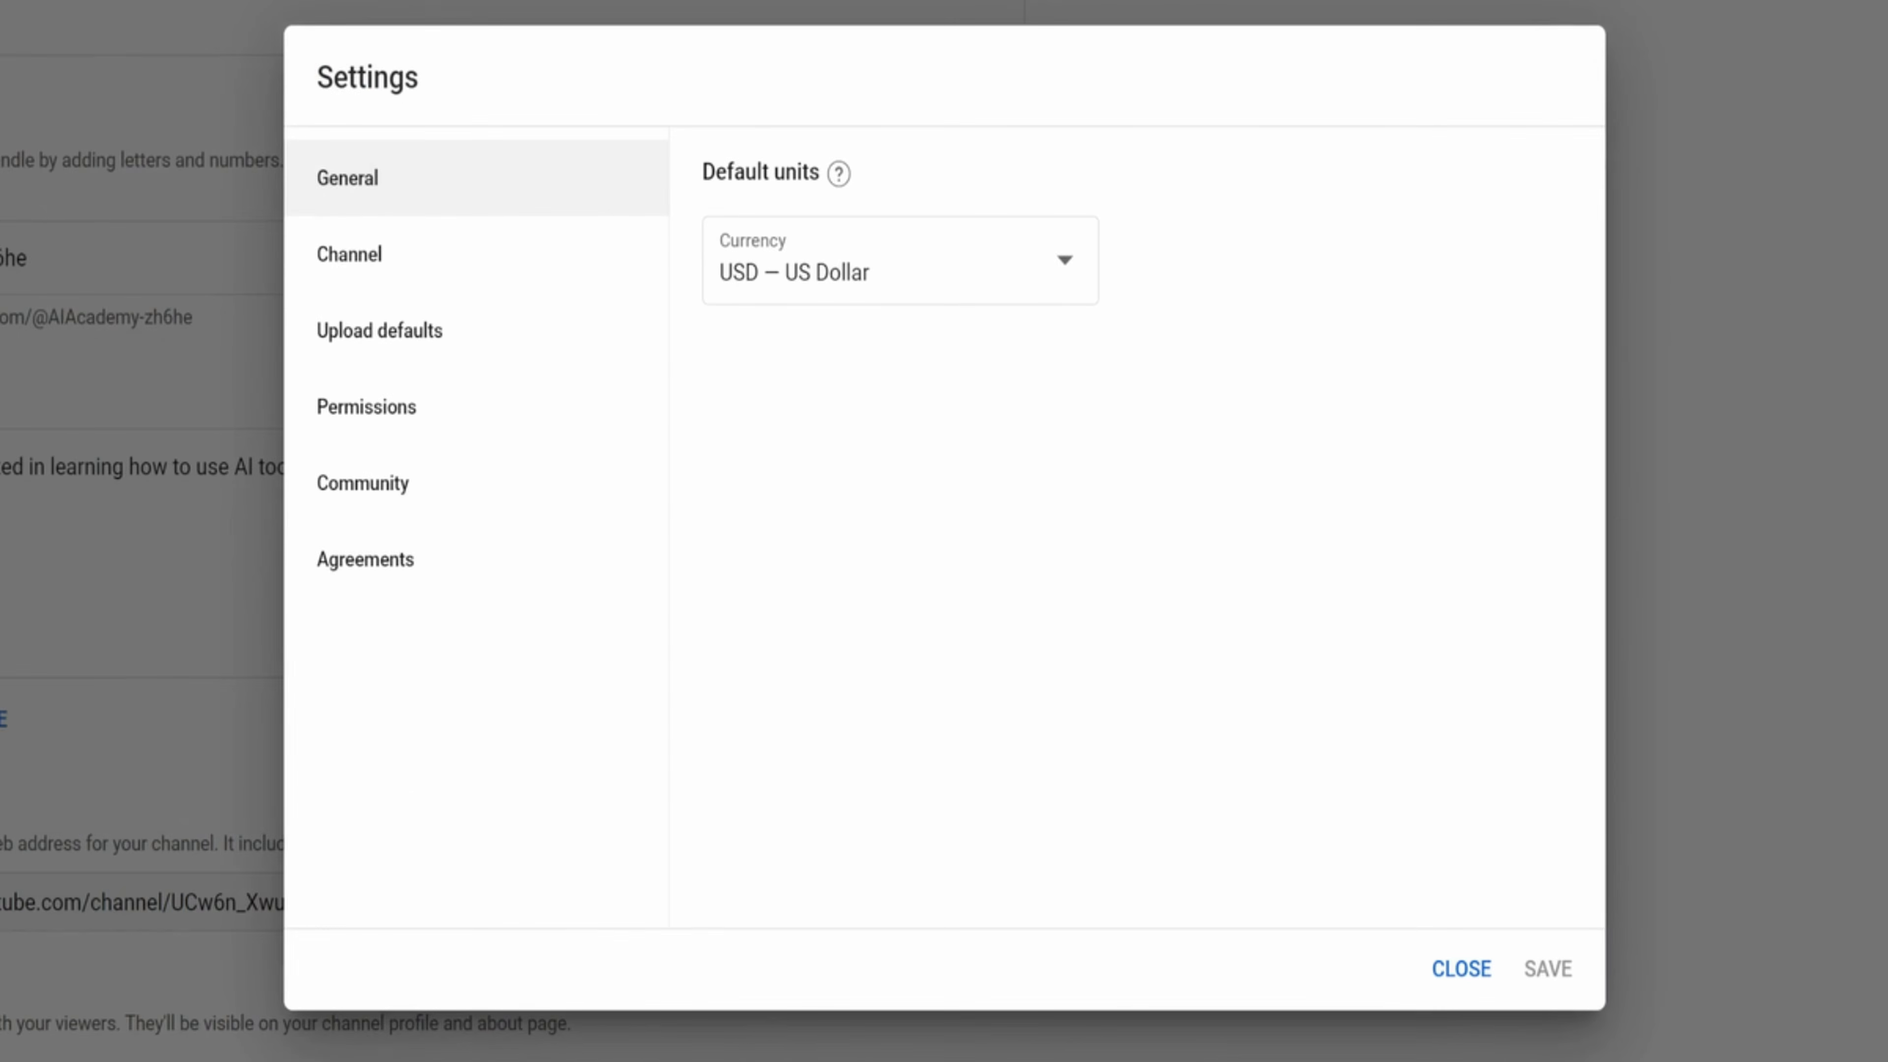
left_click(852, 298)
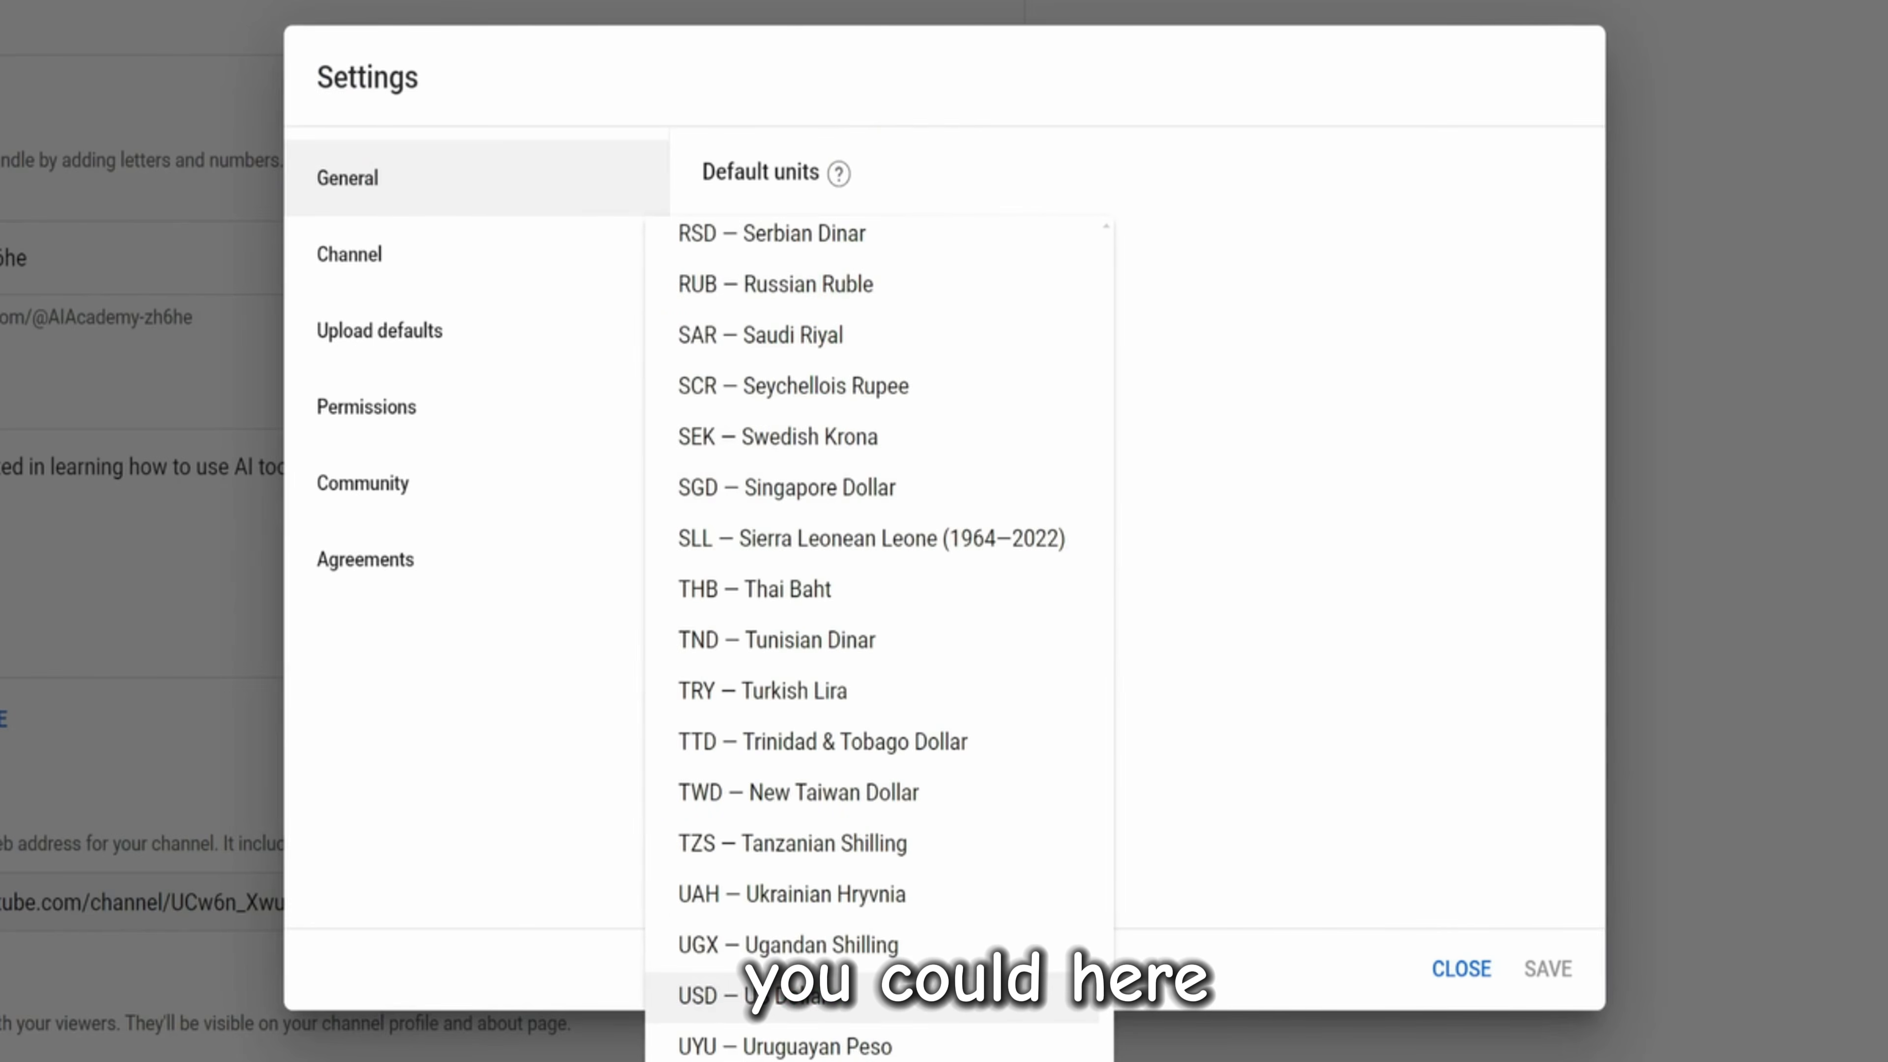
left_click(787, 1008)
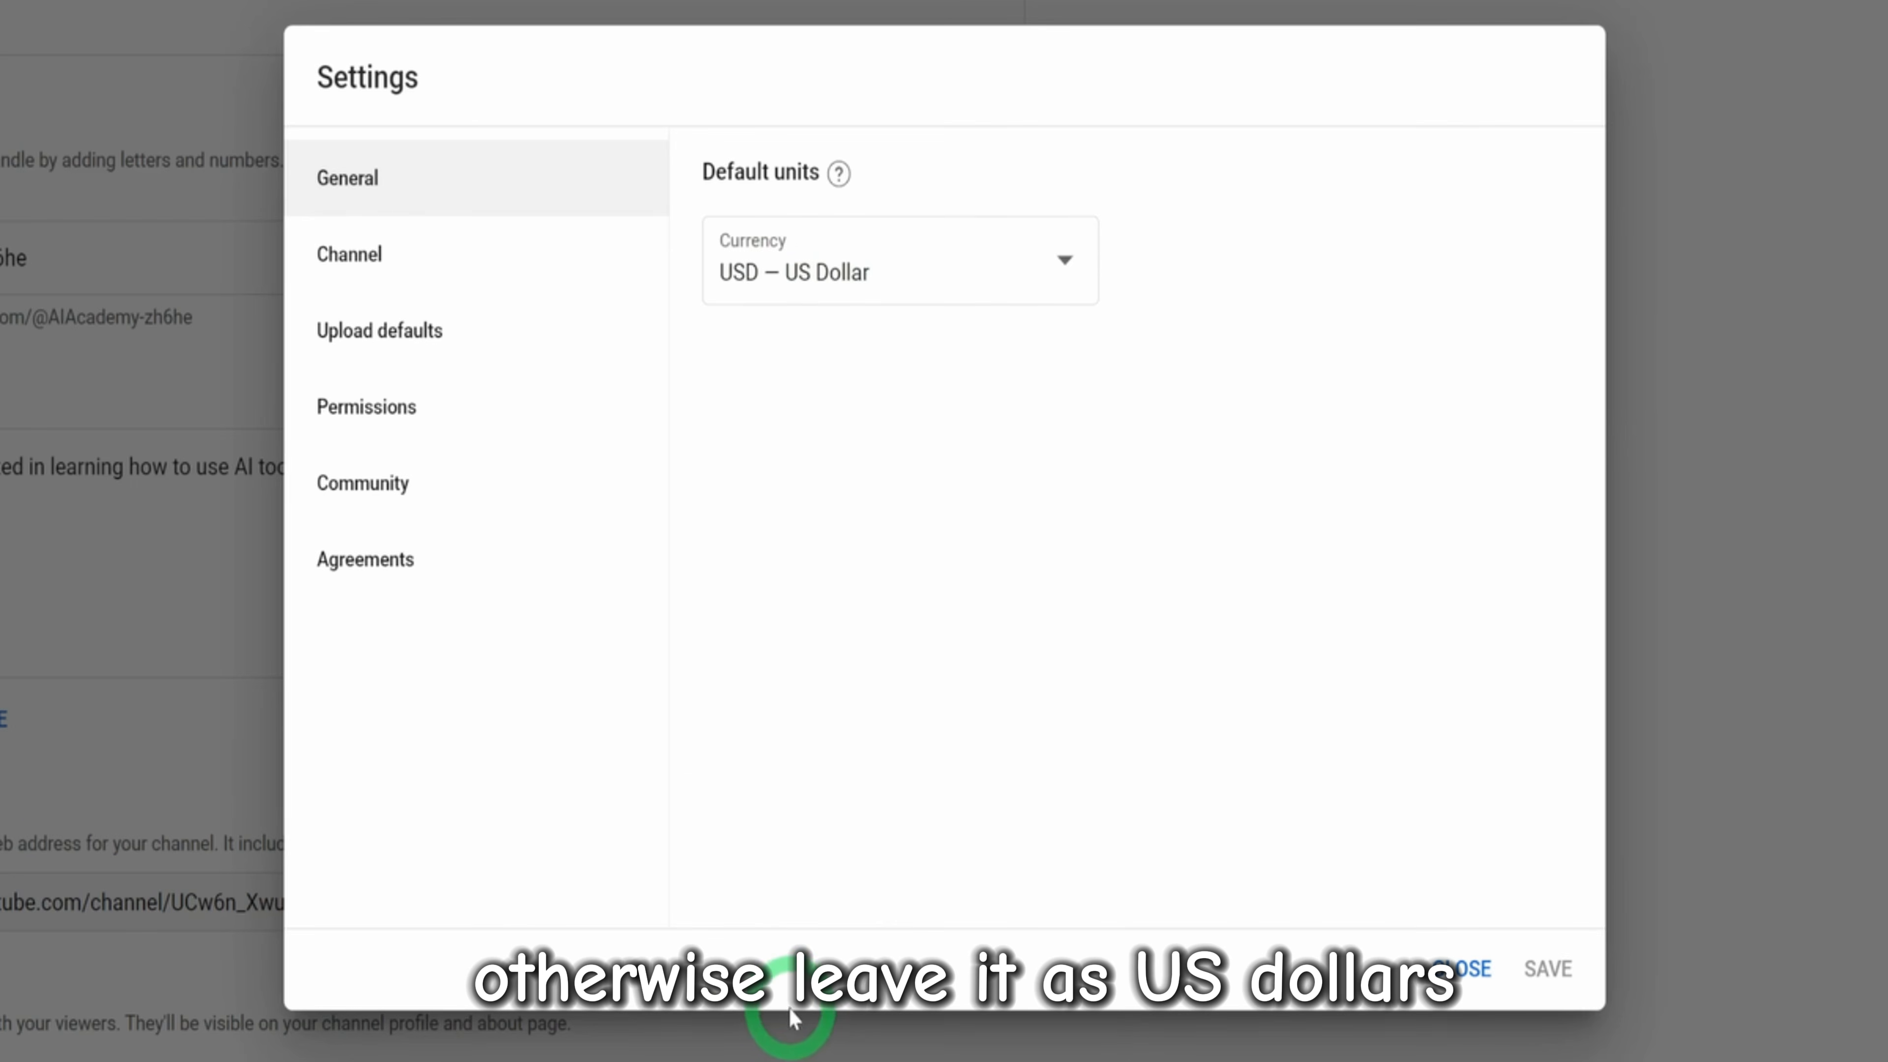
left_click(349, 260)
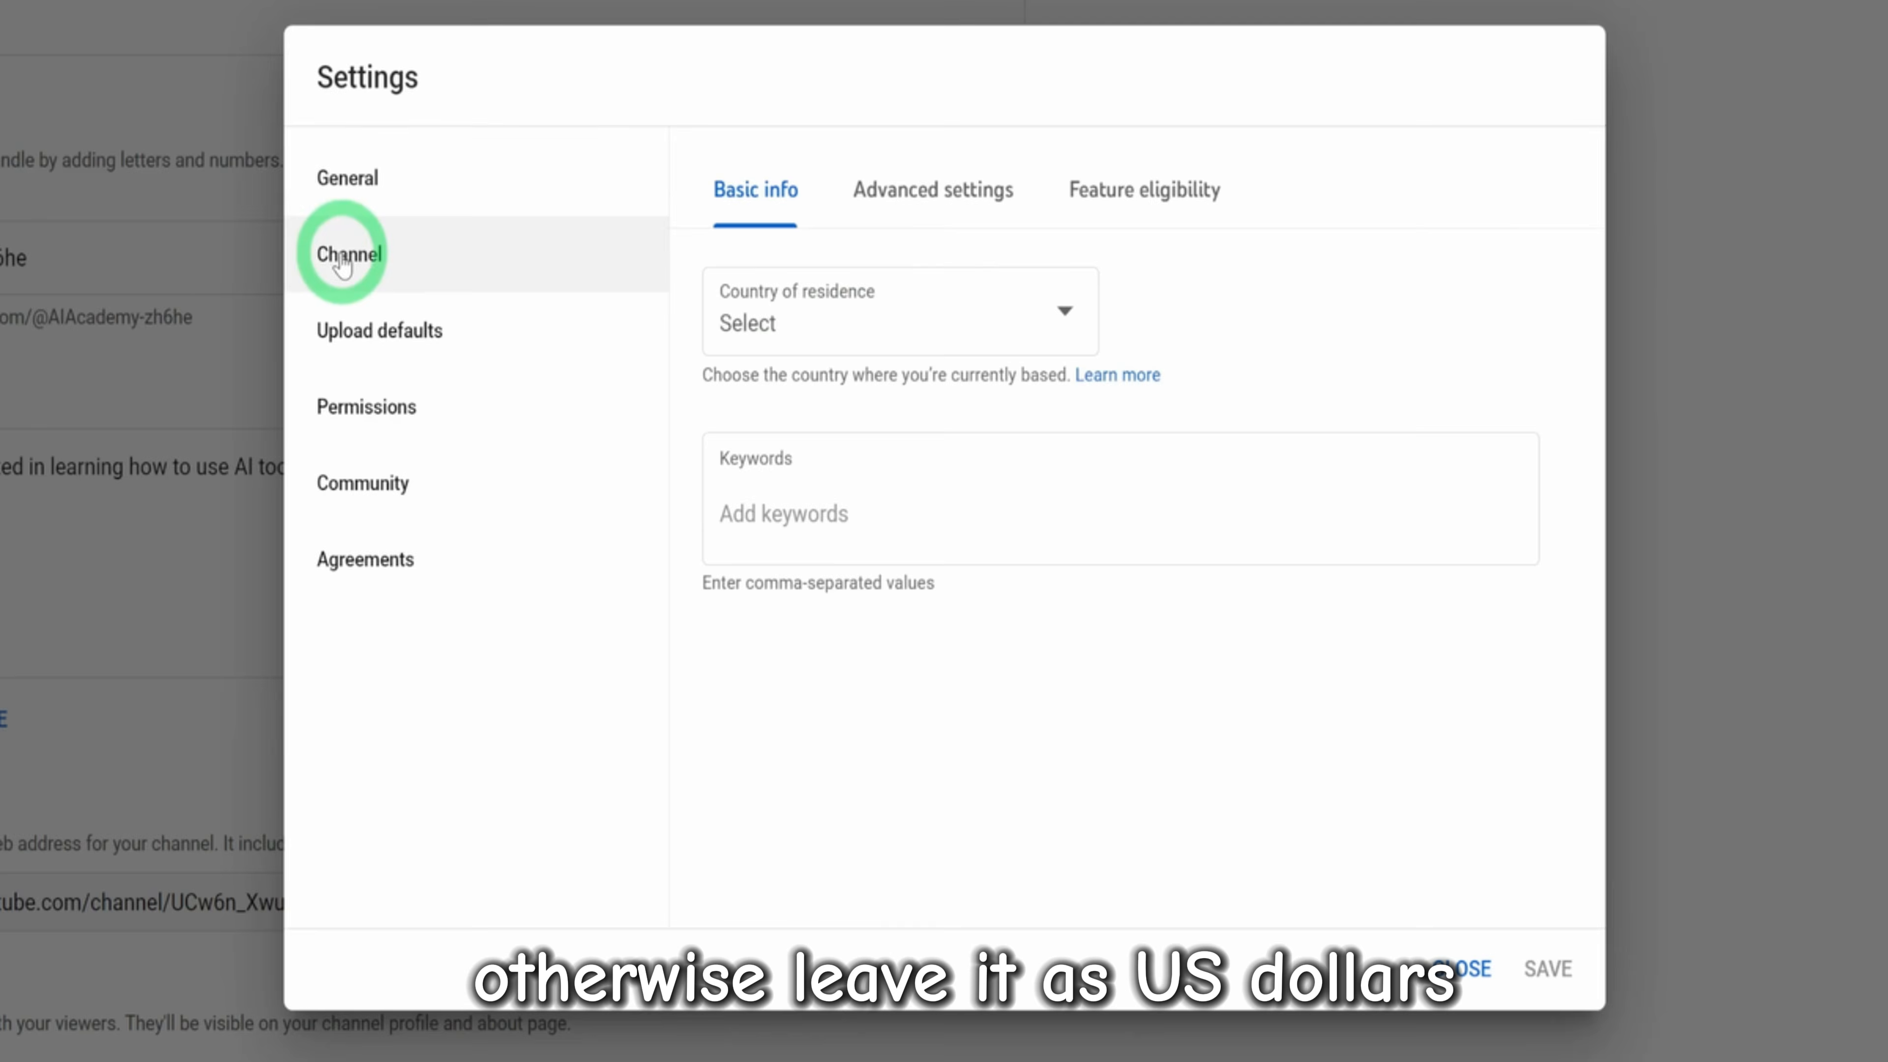
left_click(964, 324)
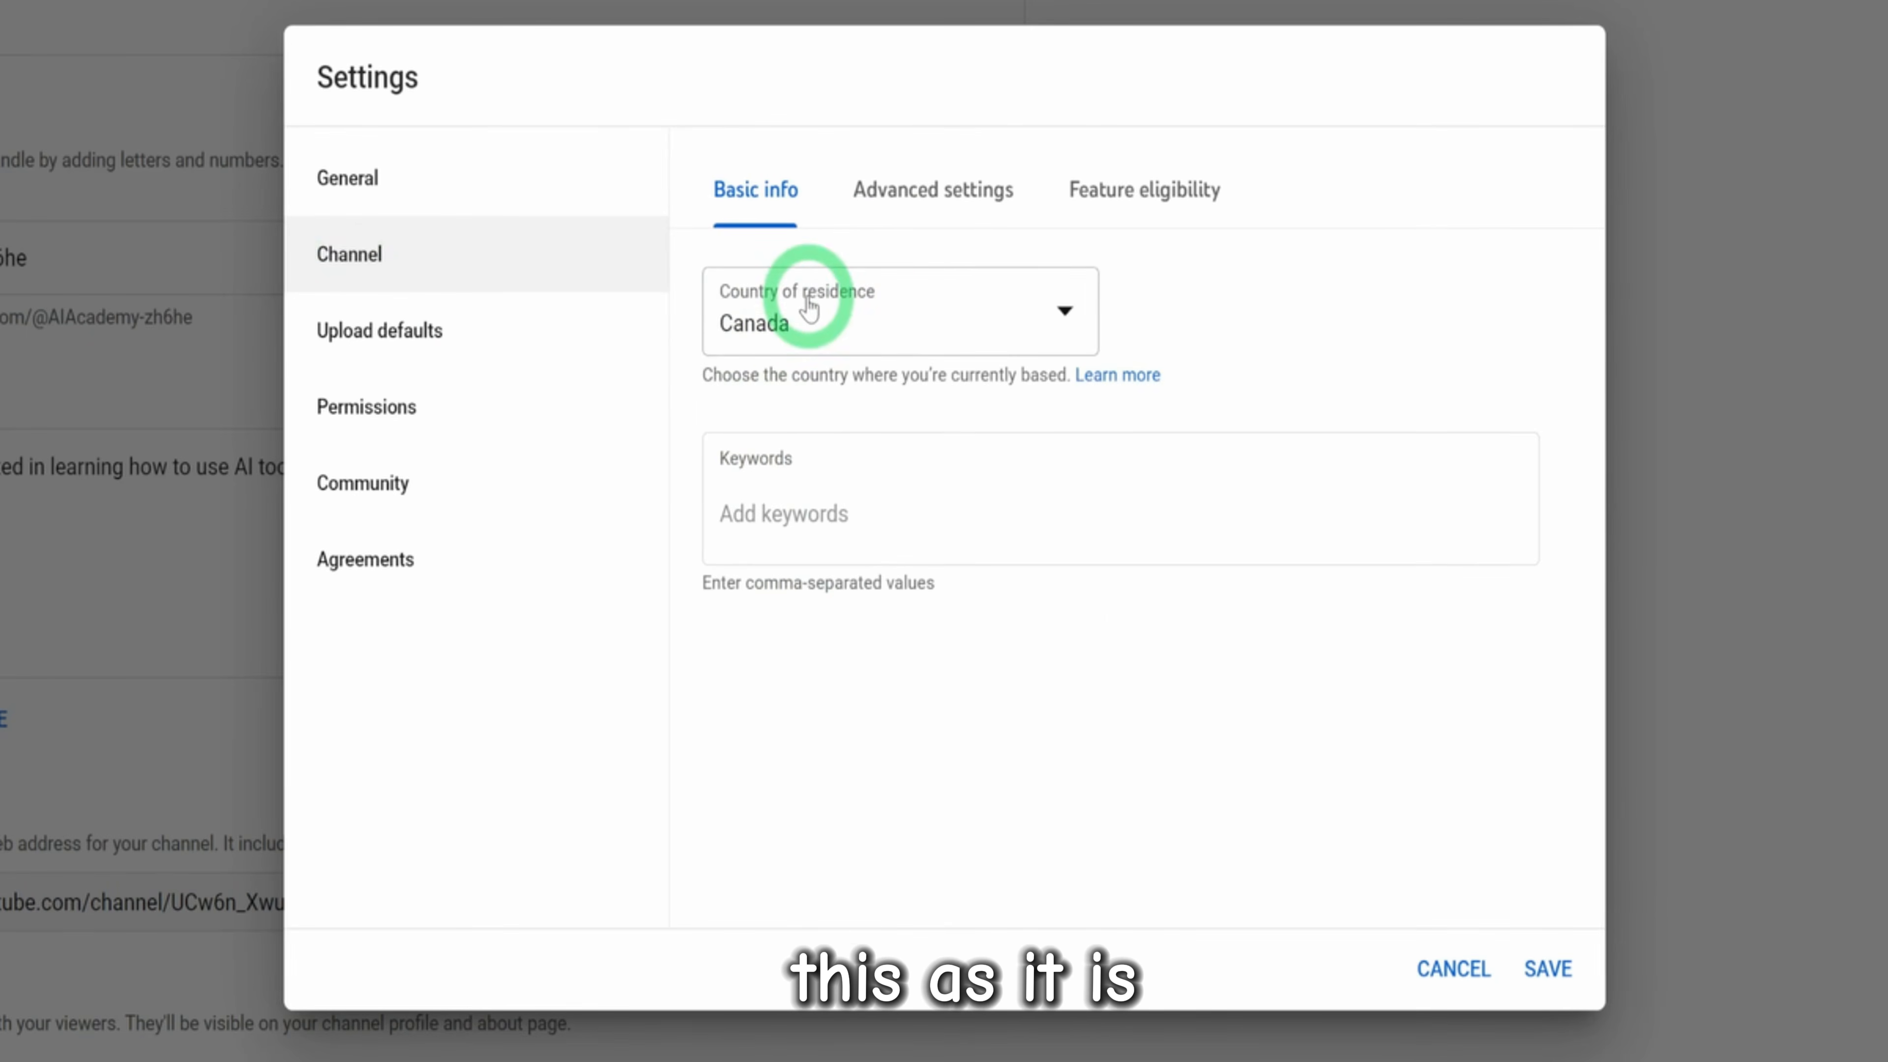
Set the channel as not made for kids and stop automatic captions from showing potentially inappropriate words
left_click(920, 191)
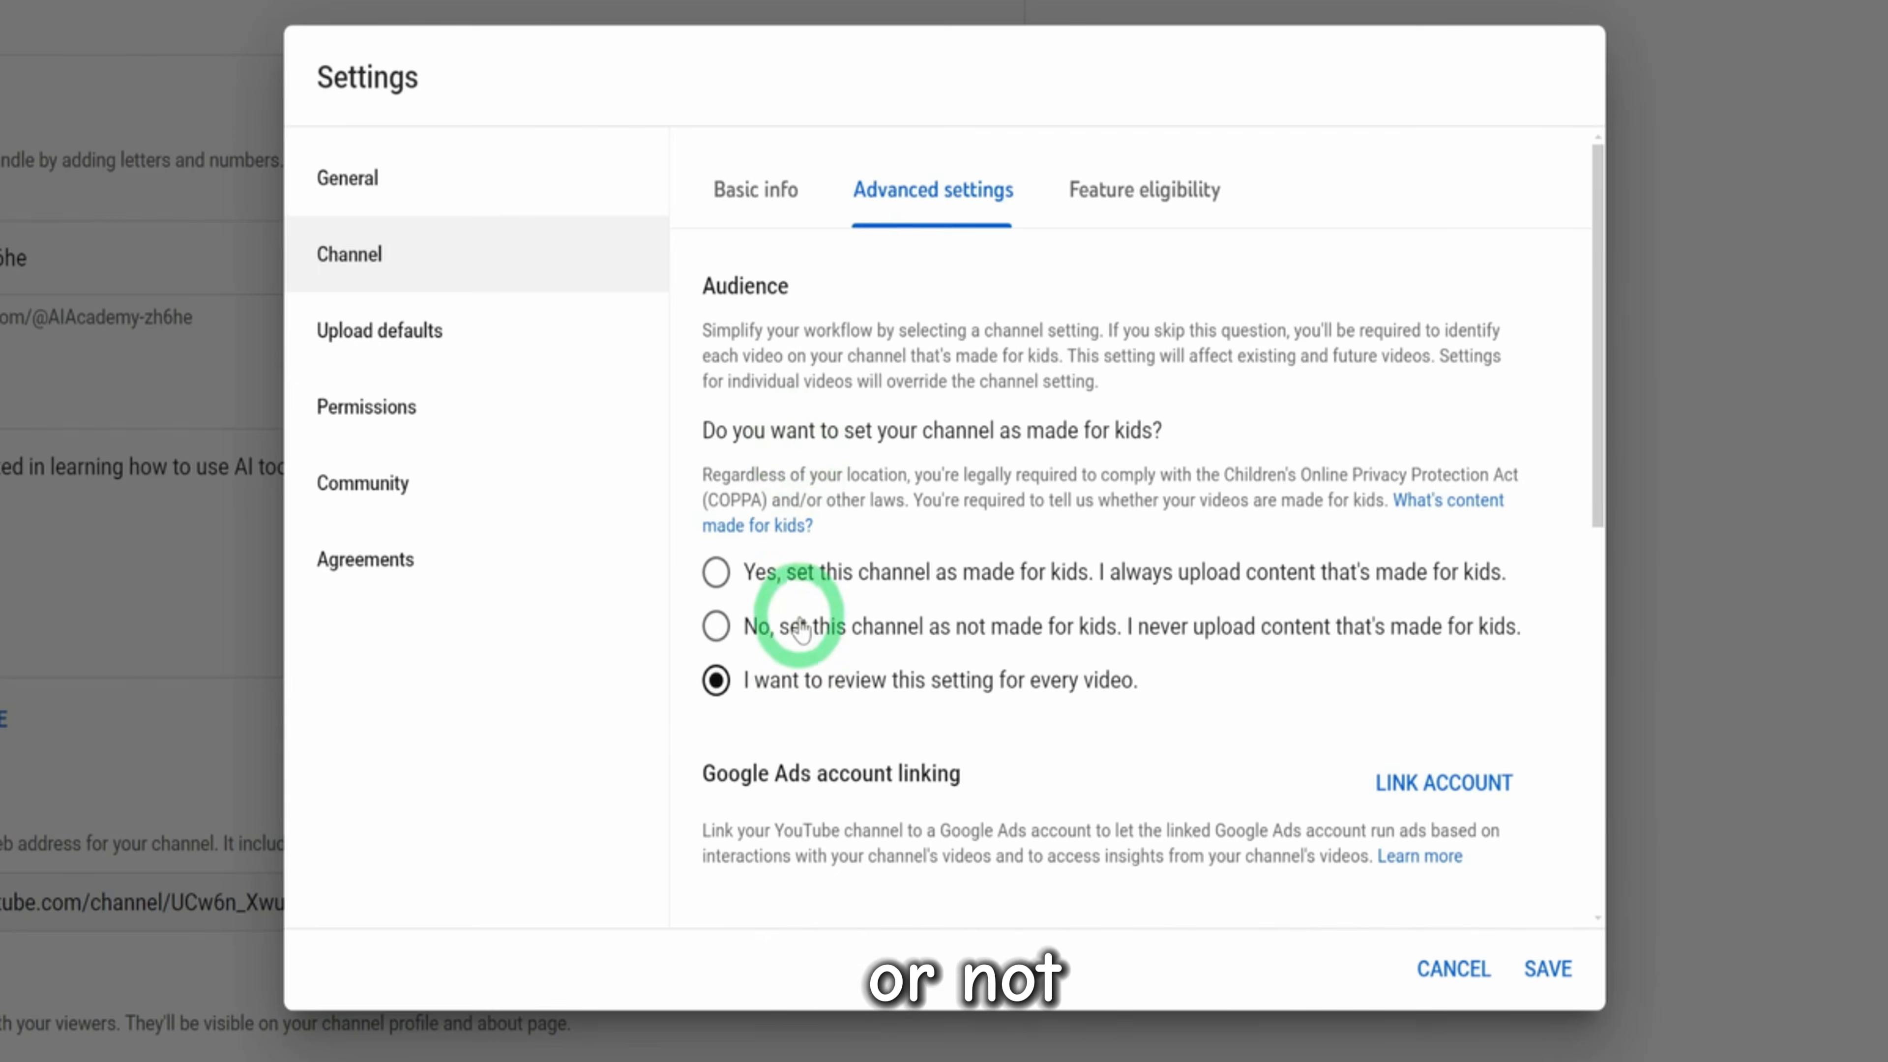
left_click(716, 626)
scroll(1449, 738, "down", 6)
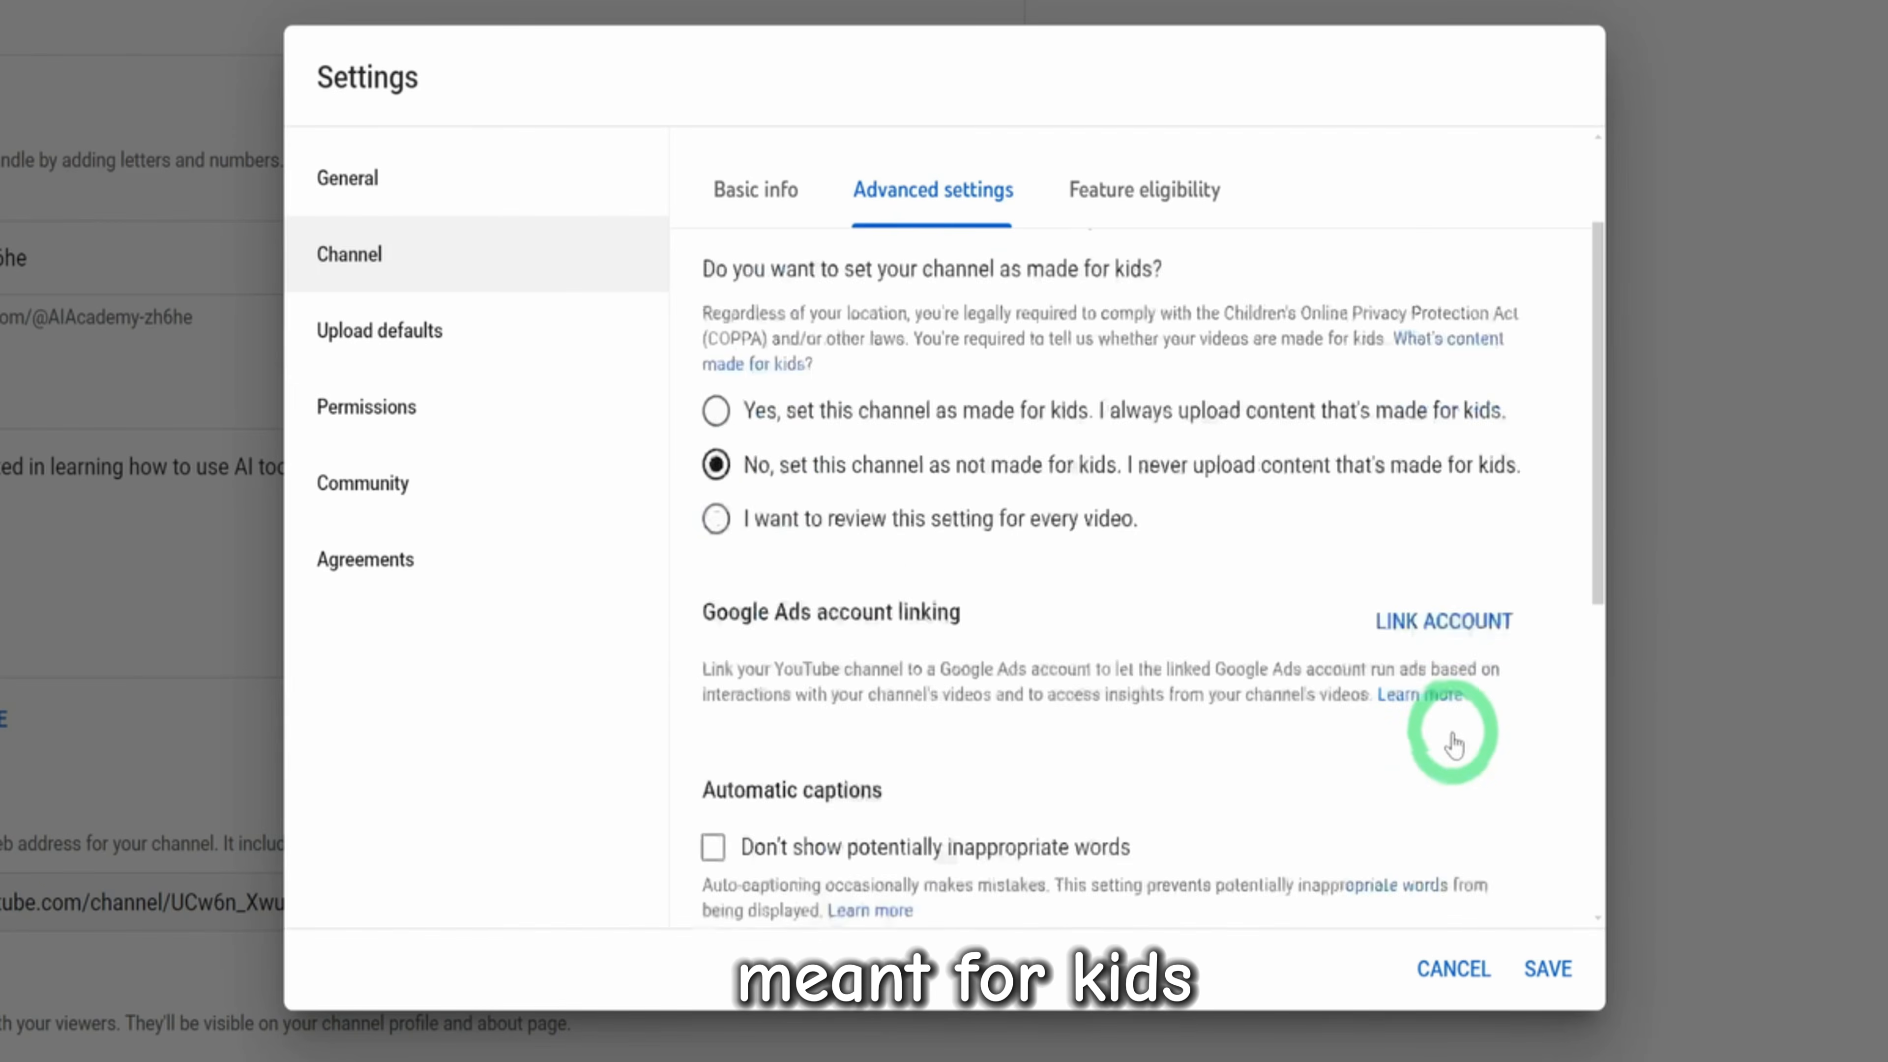
scroll(869, 561, "up", 2)
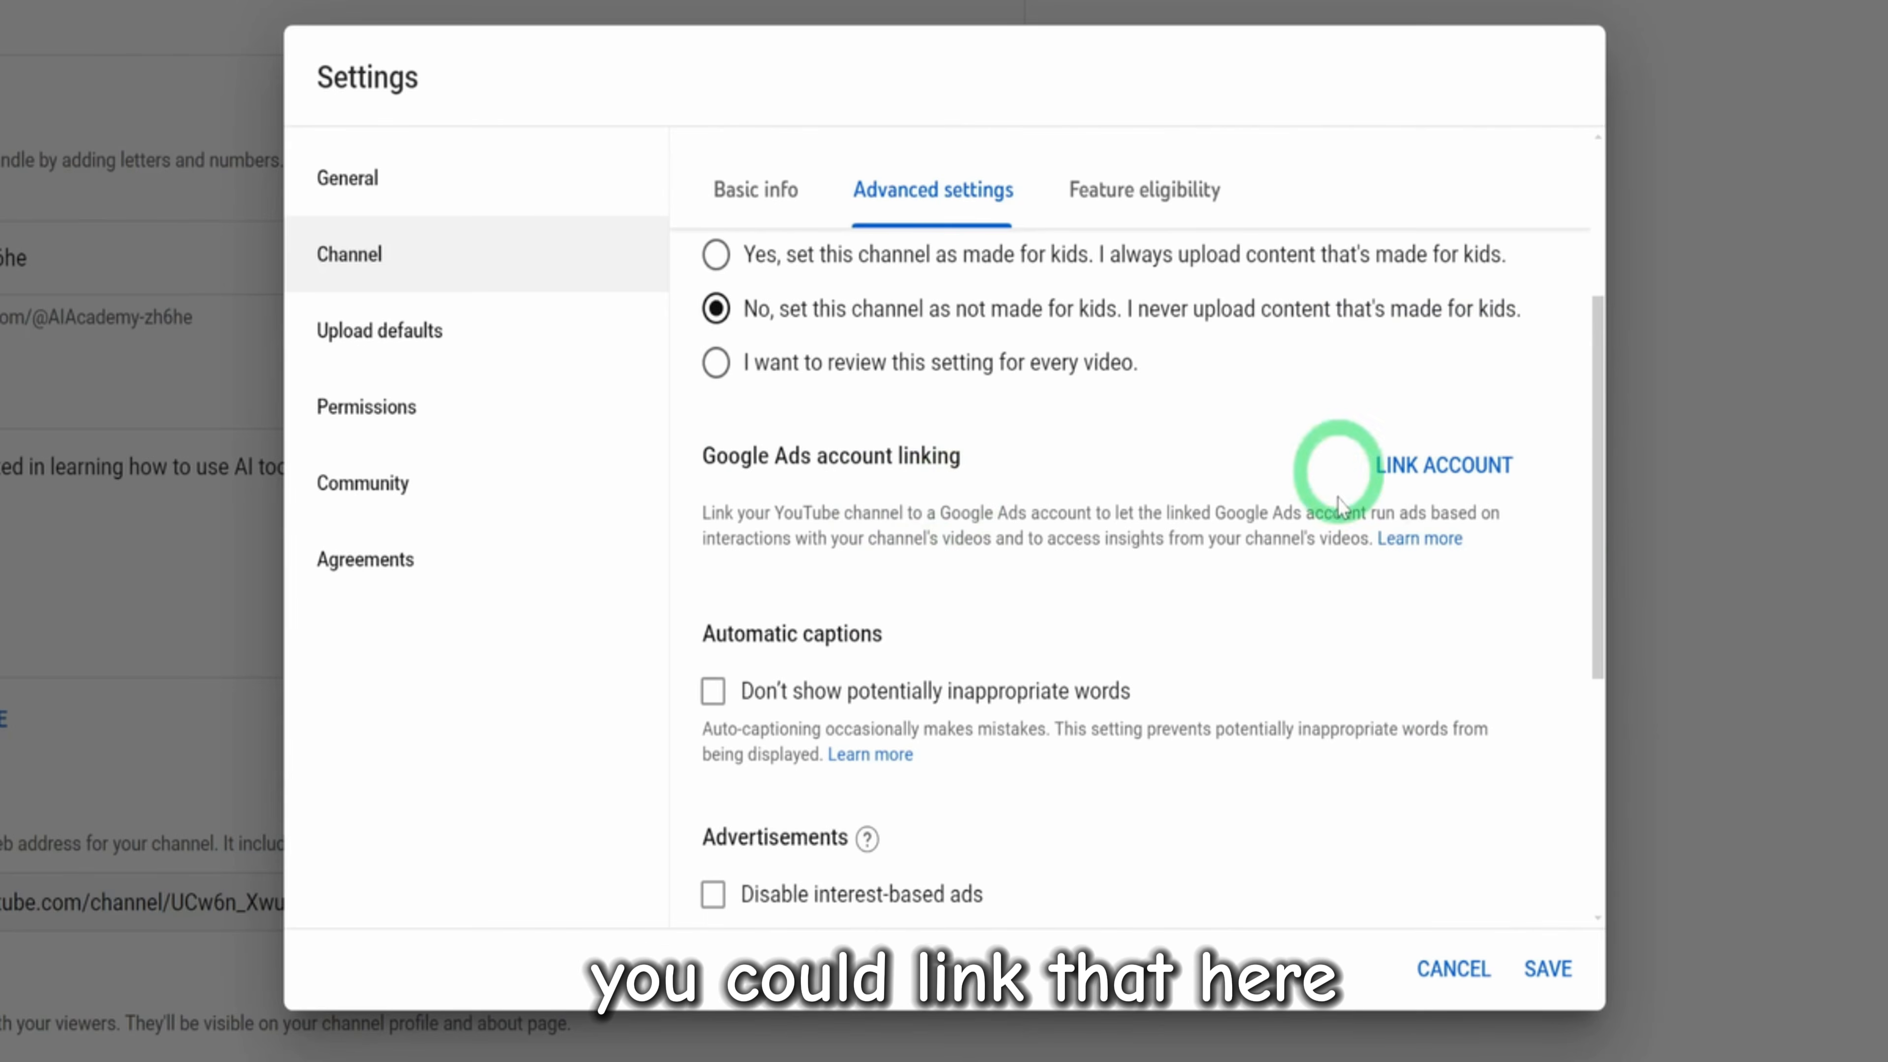
scroll(982, 647, "down", 4)
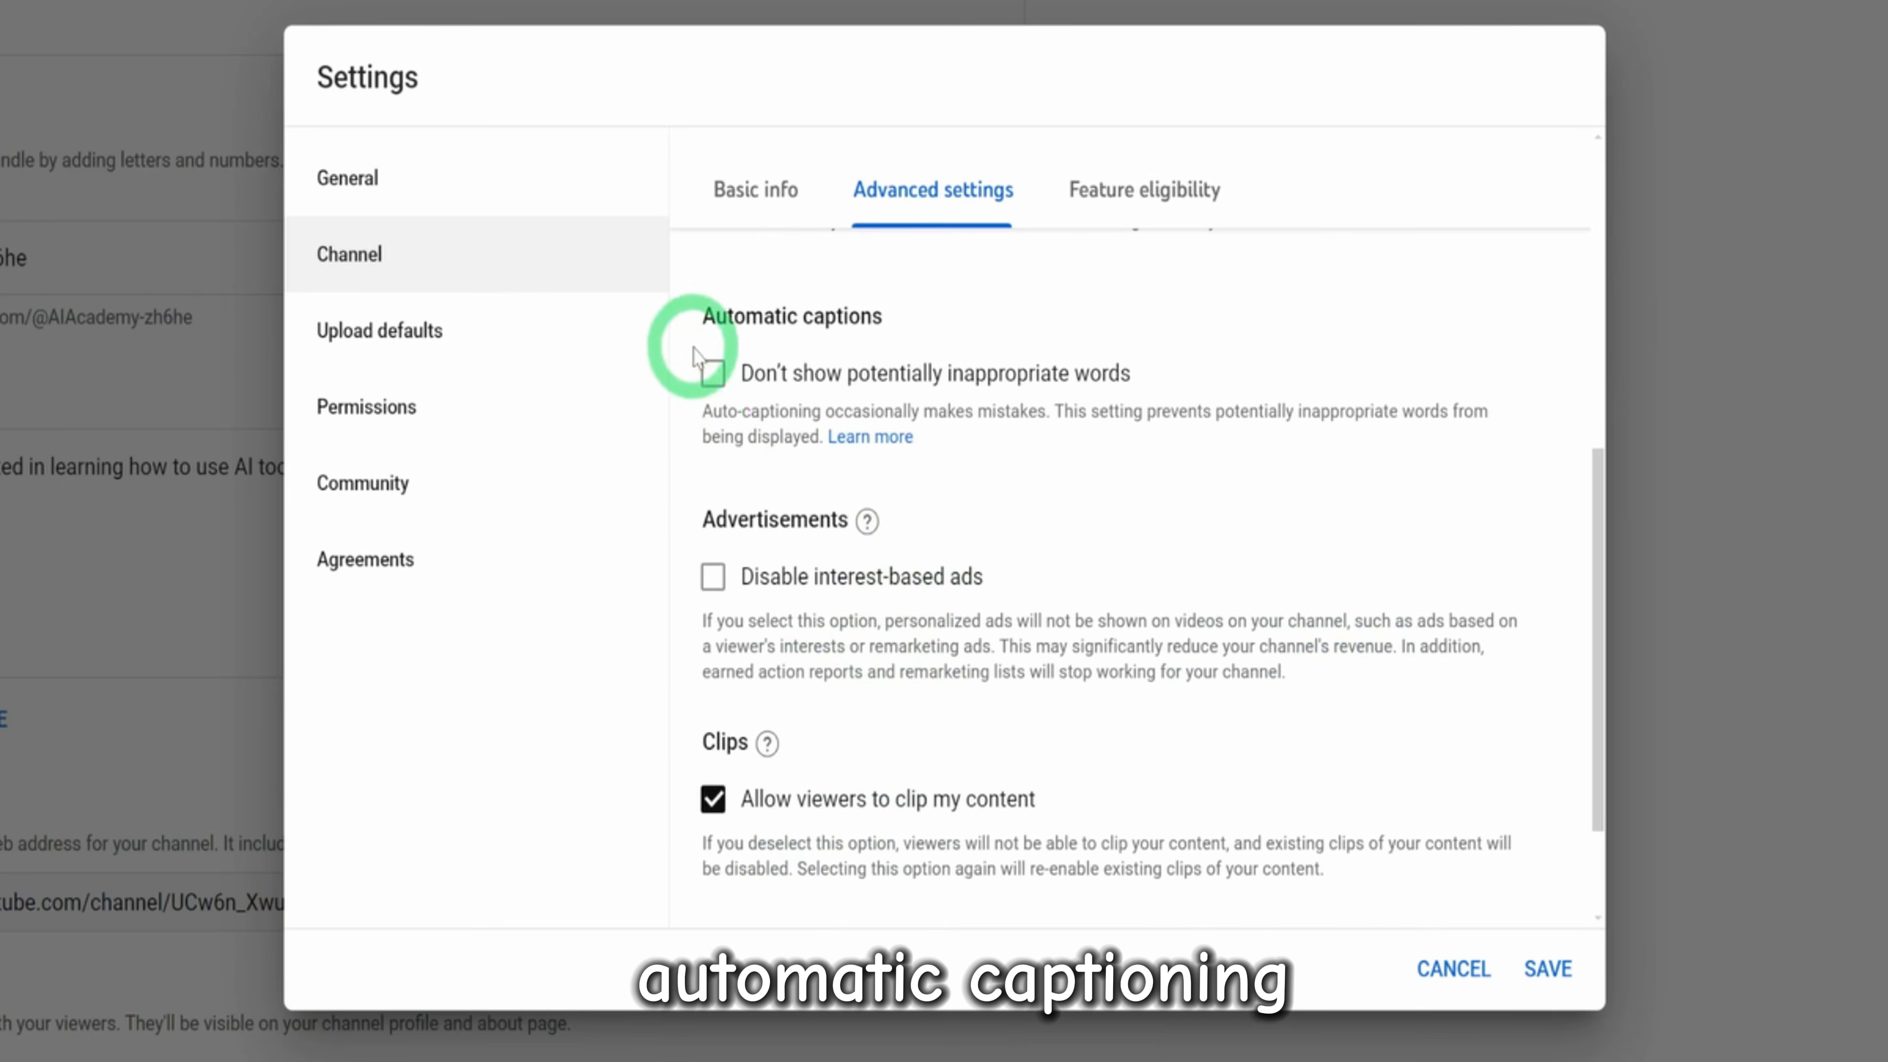
left_click(710, 376)
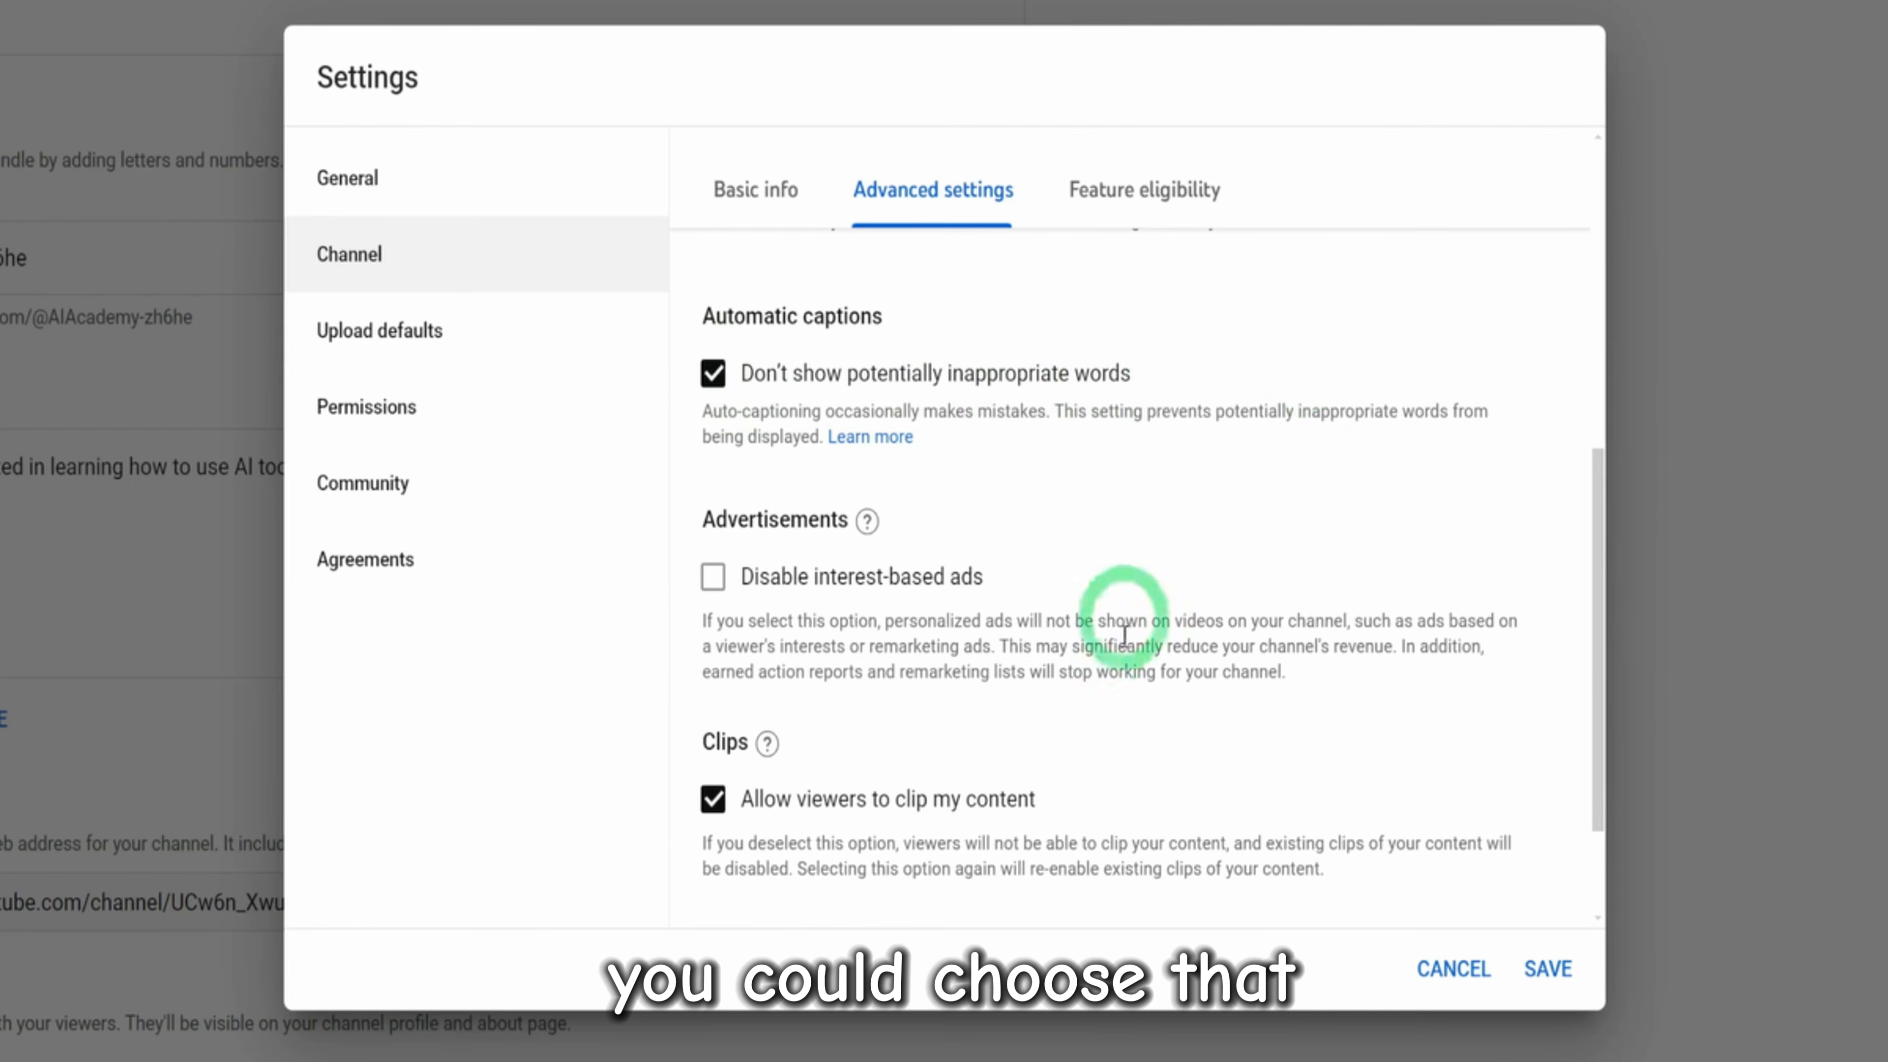
scroll(1071, 633, "down", 2)
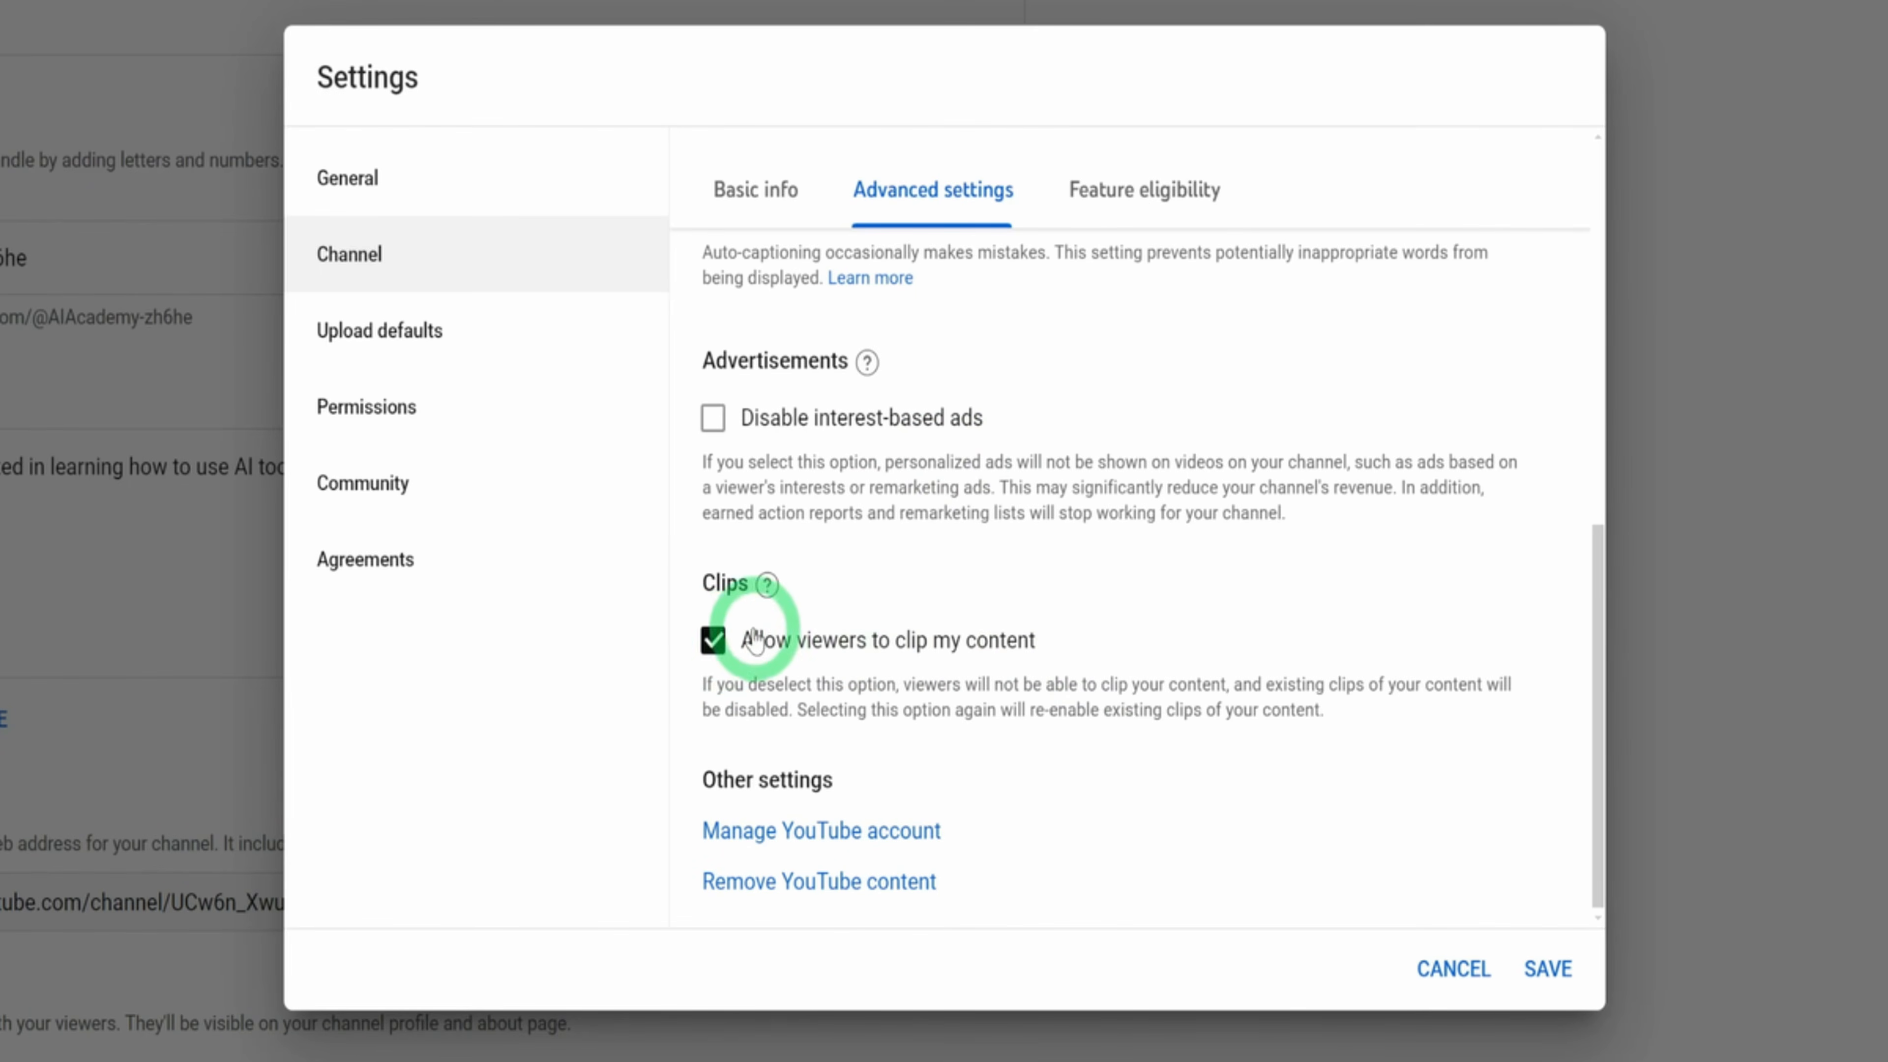
scroll(1214, 632, "up", 8)
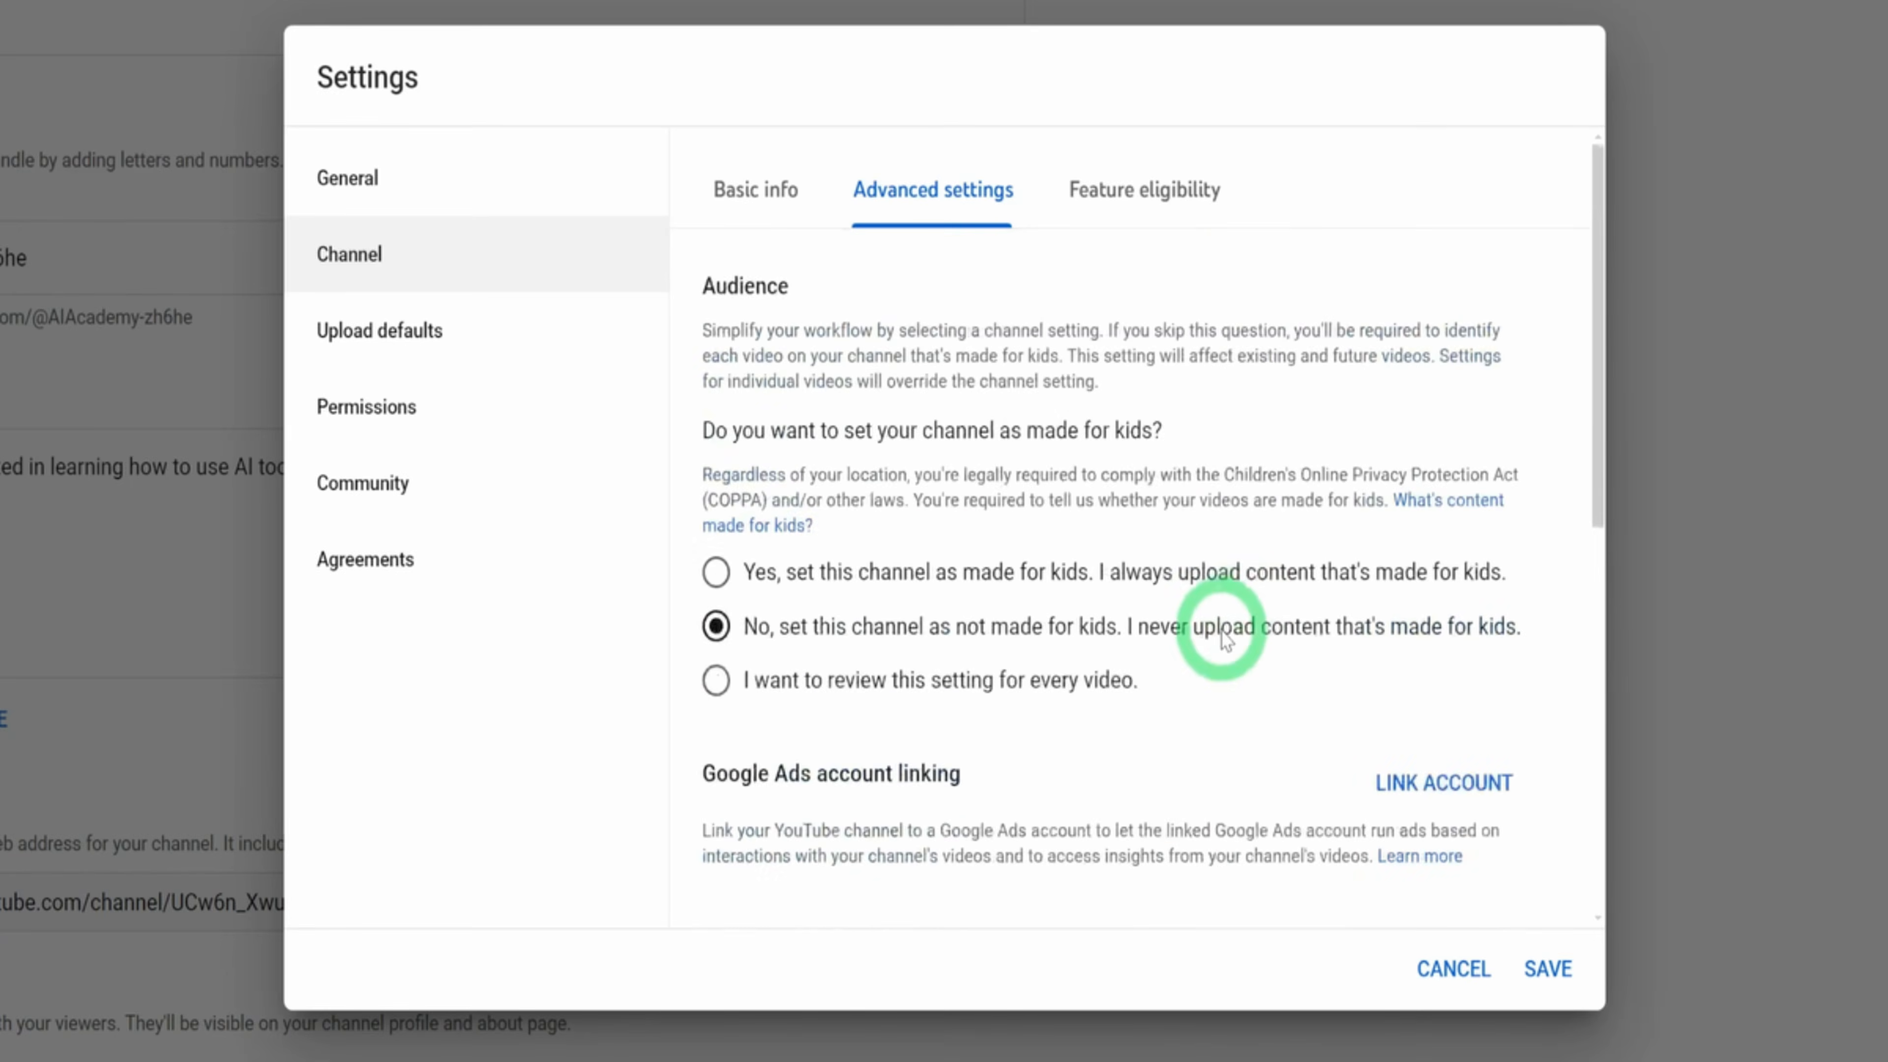
Review the channel's feature eligibility, examining the requirements for intermediate and advanced features
left_click(1234, 190)
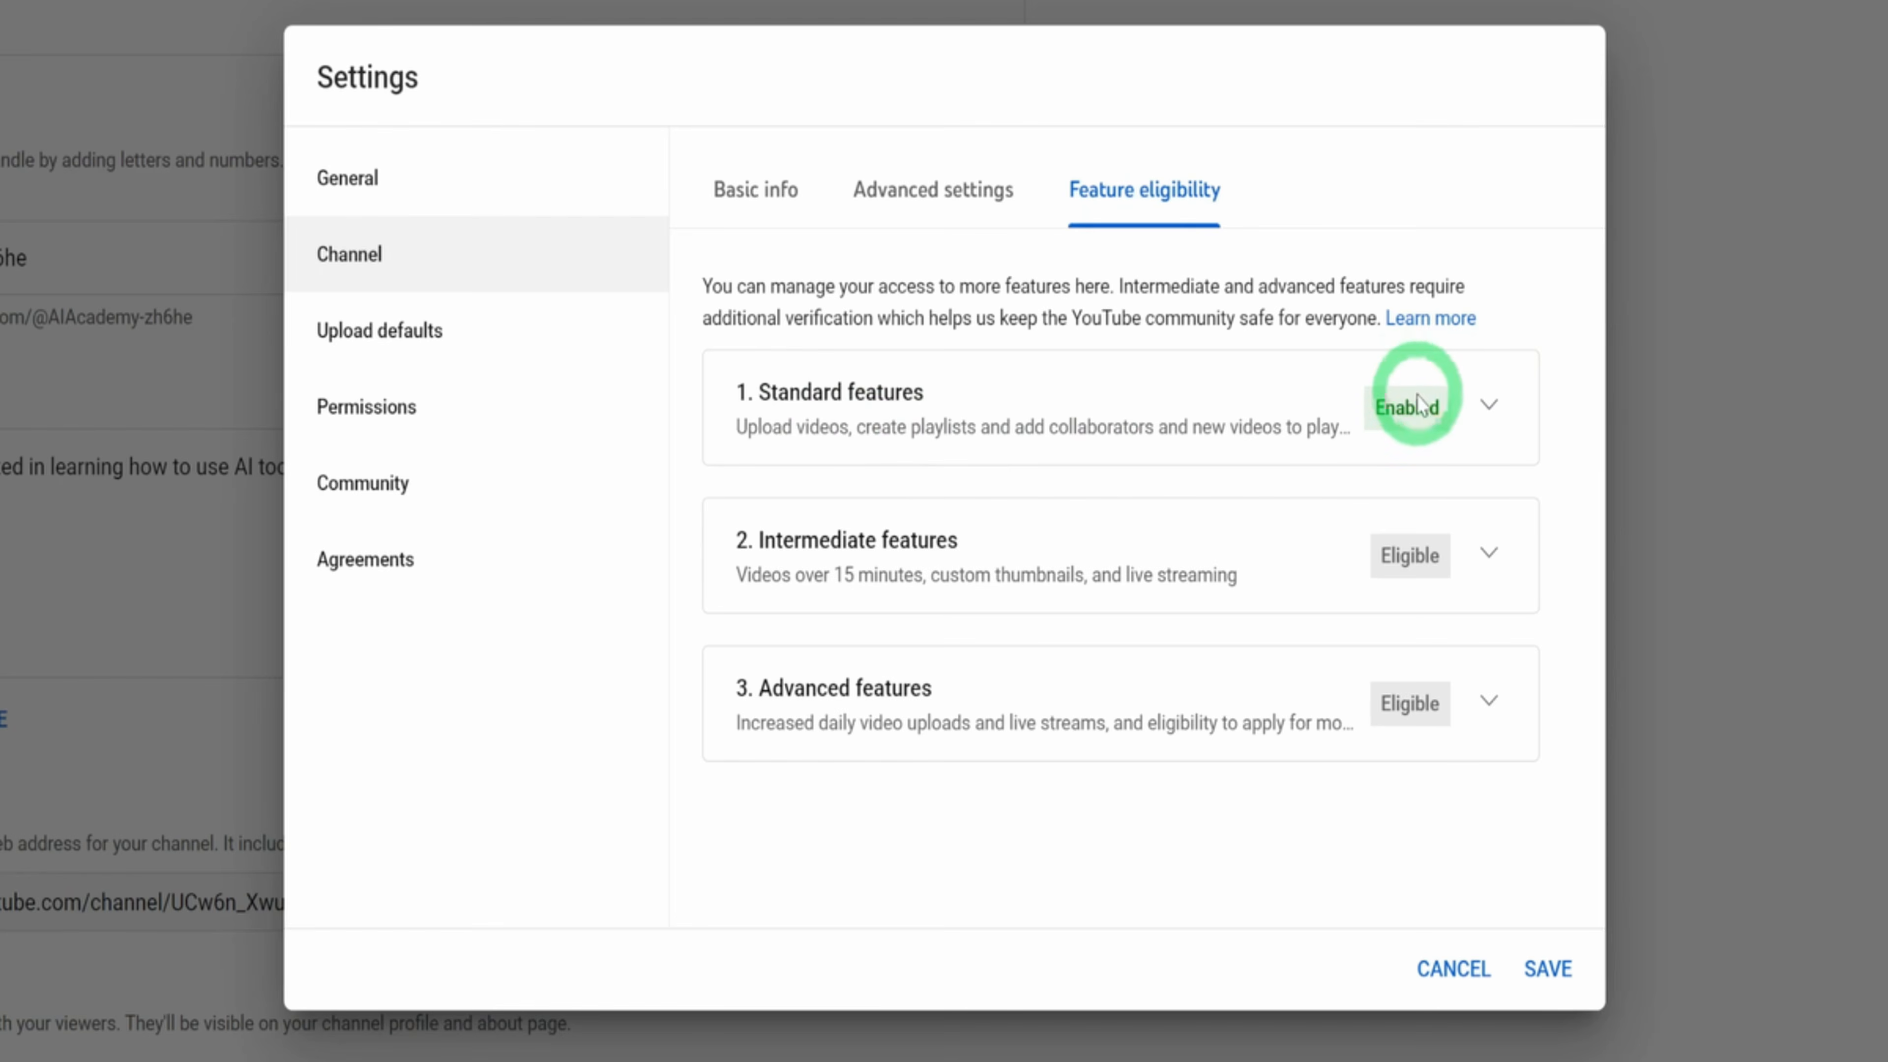
left_click(1483, 559)
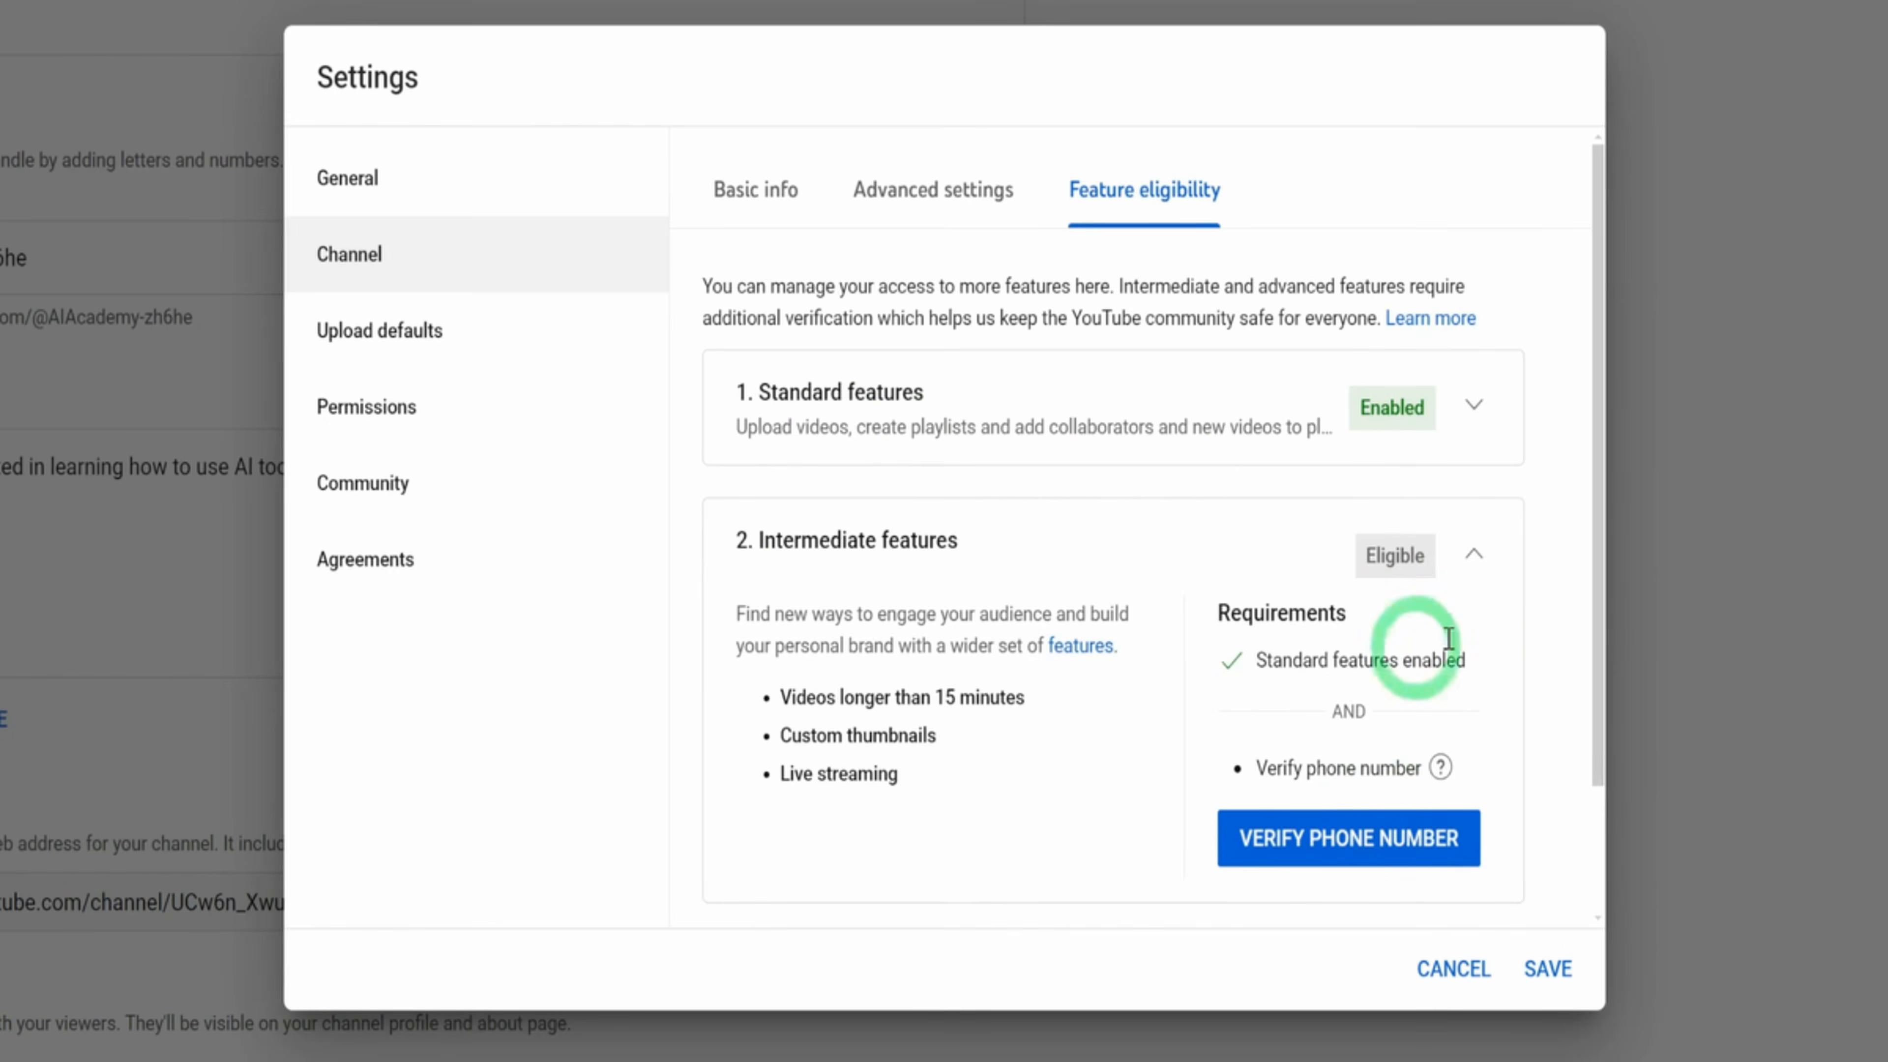
left_click(1470, 565)
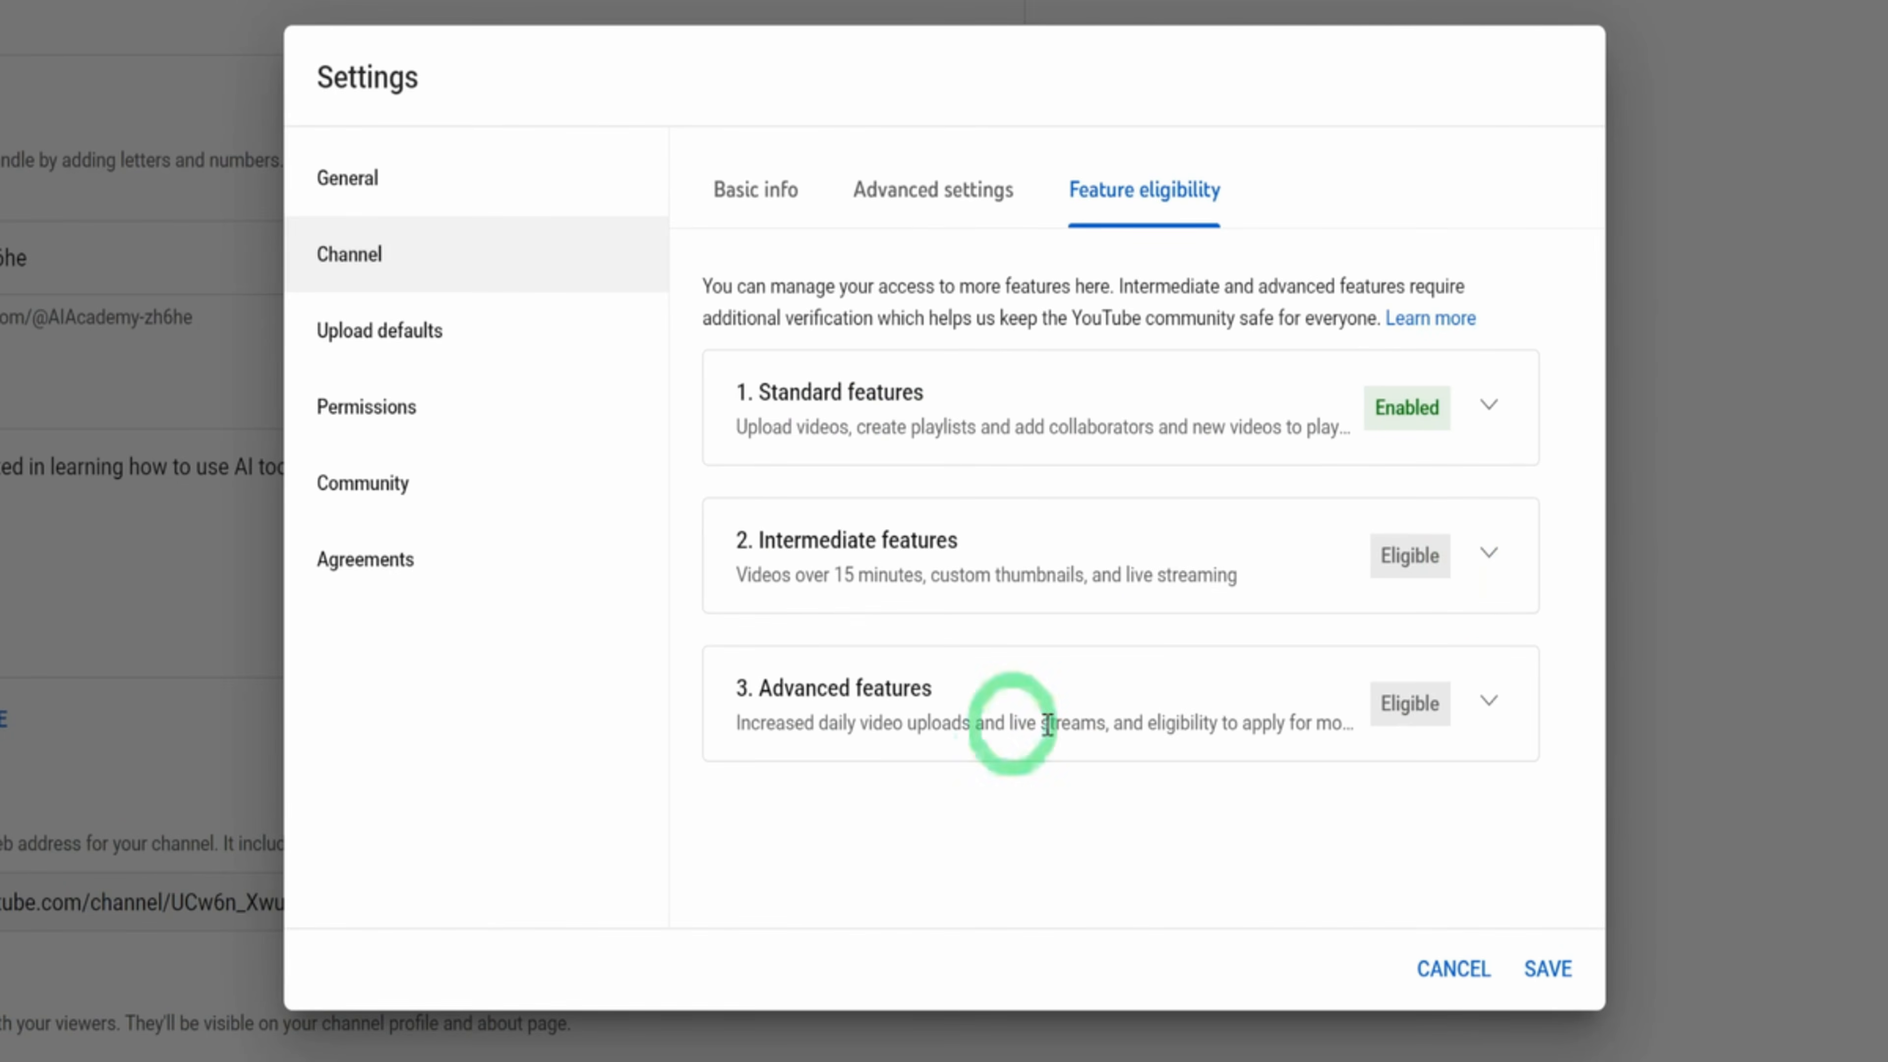
left_click(1490, 702)
scroll(1484, 704, "down", 4)
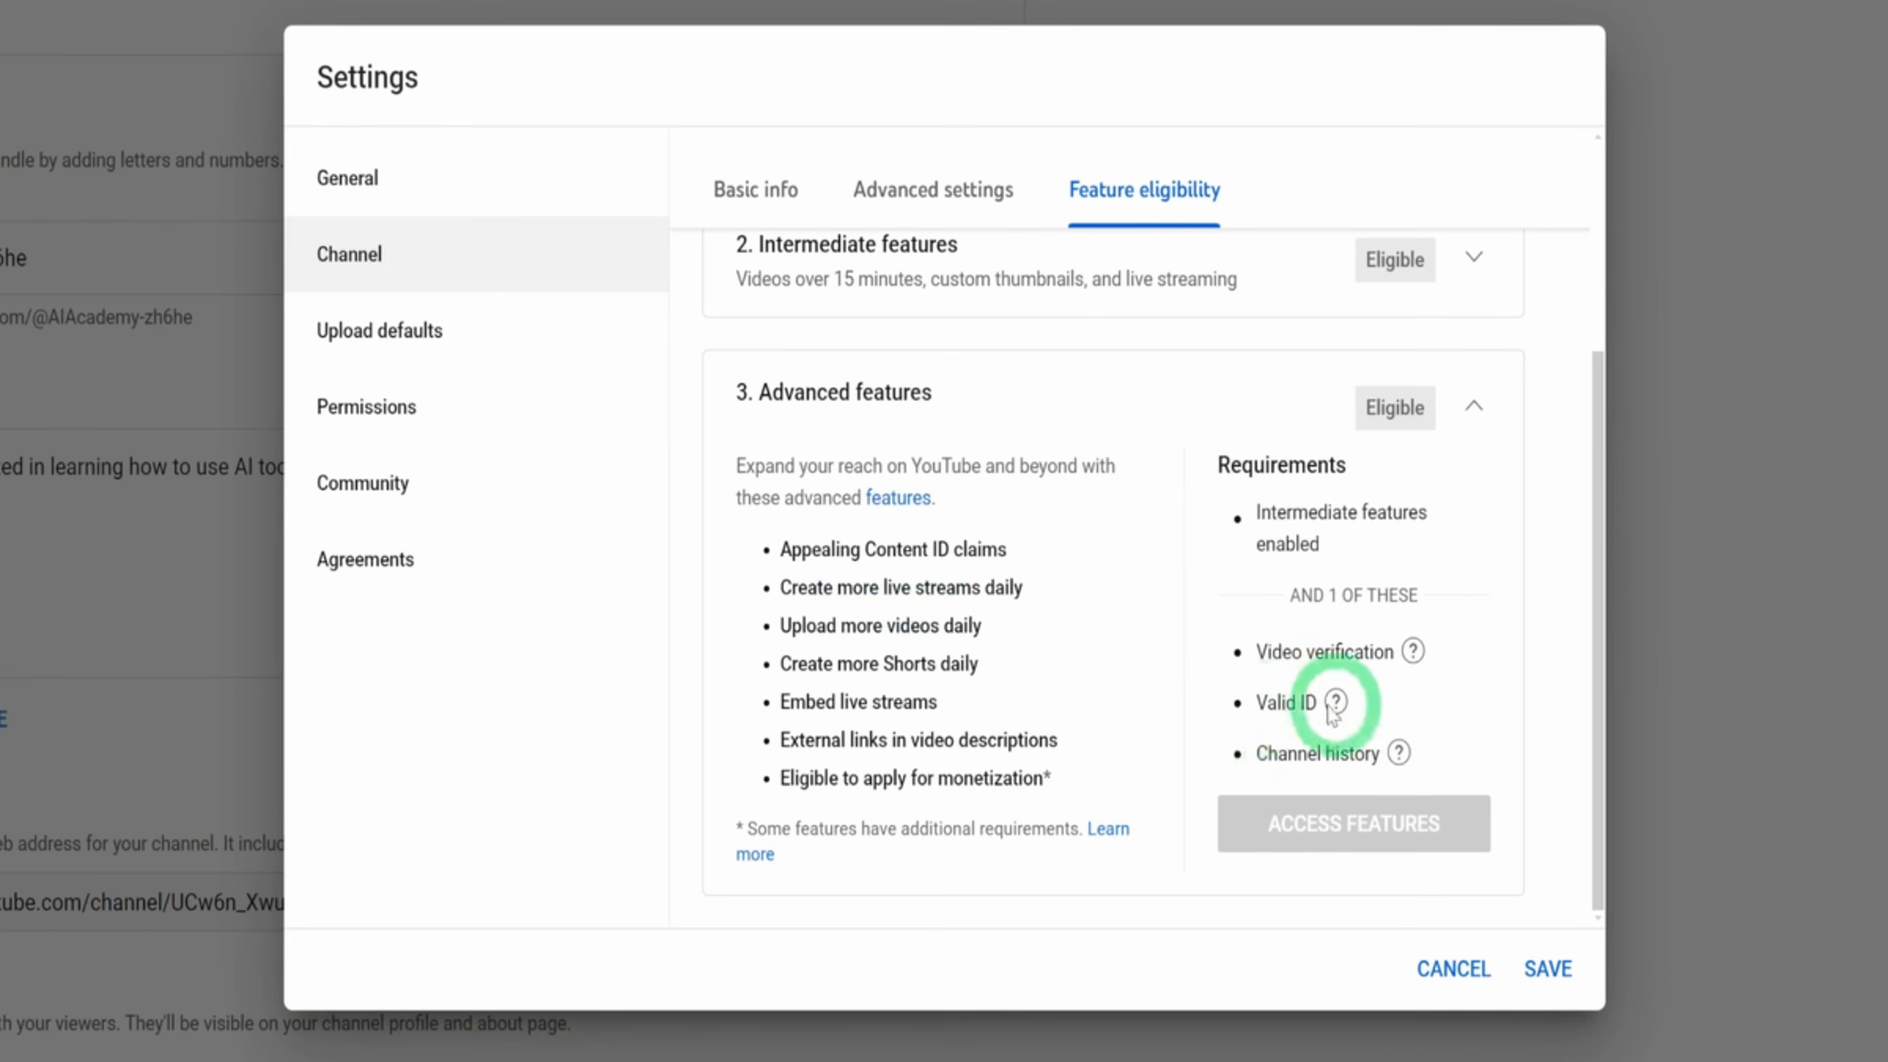
mouse_move(1327, 705)
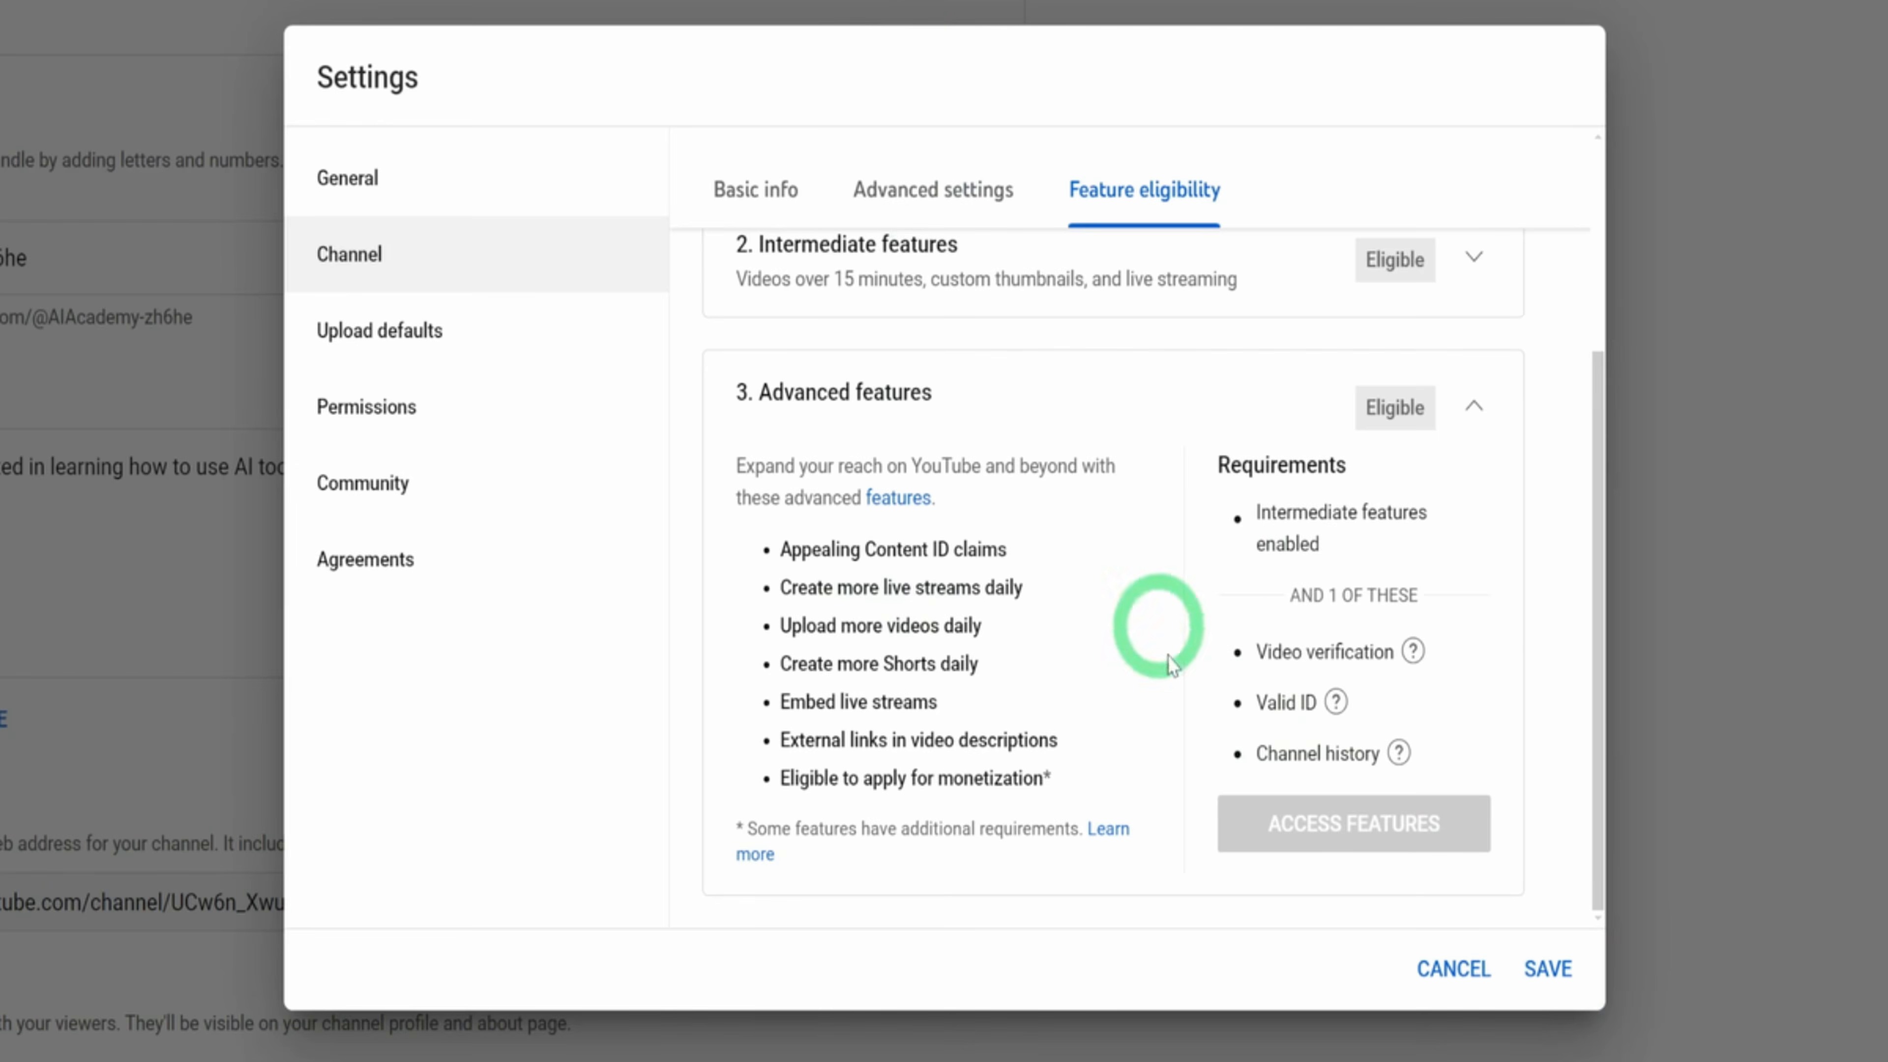
scroll(1264, 655, "up", 4)
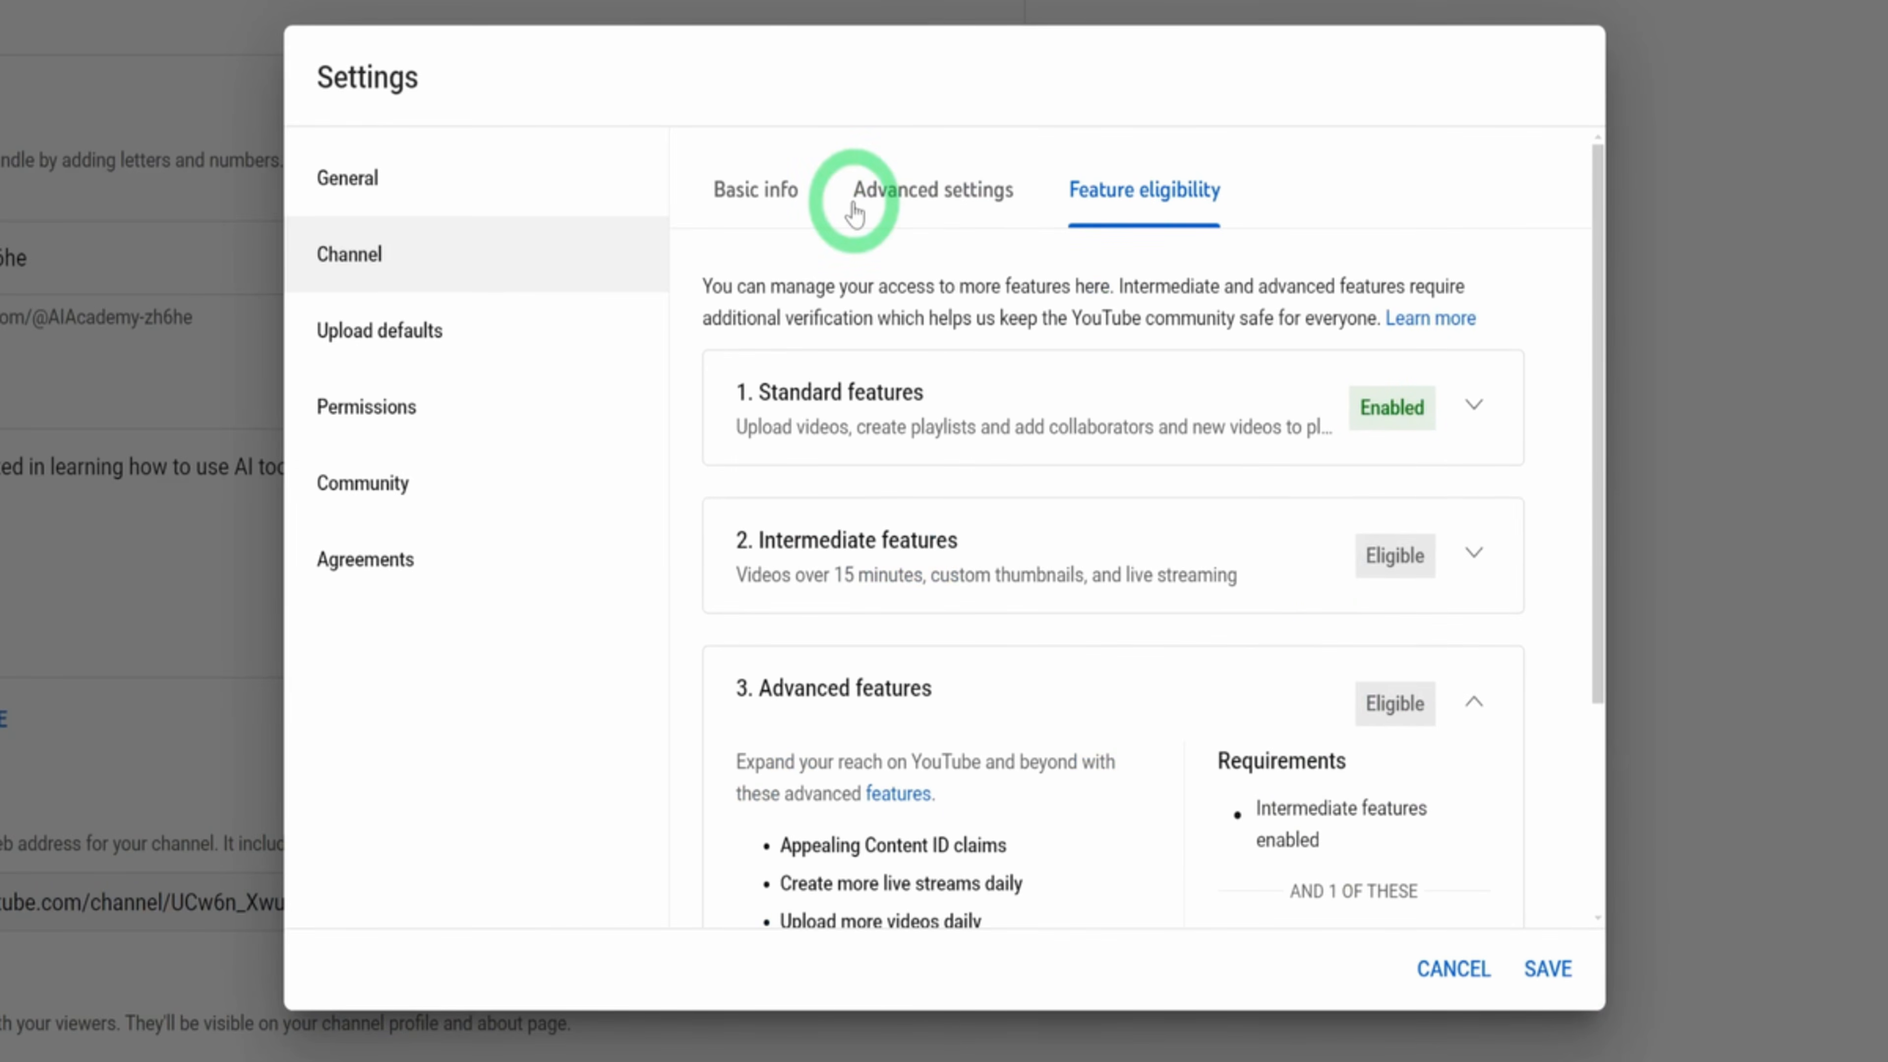
Paste the prepared affiliate notice and disclaimer text as the default description for uploads and read through it
left_click(404, 348)
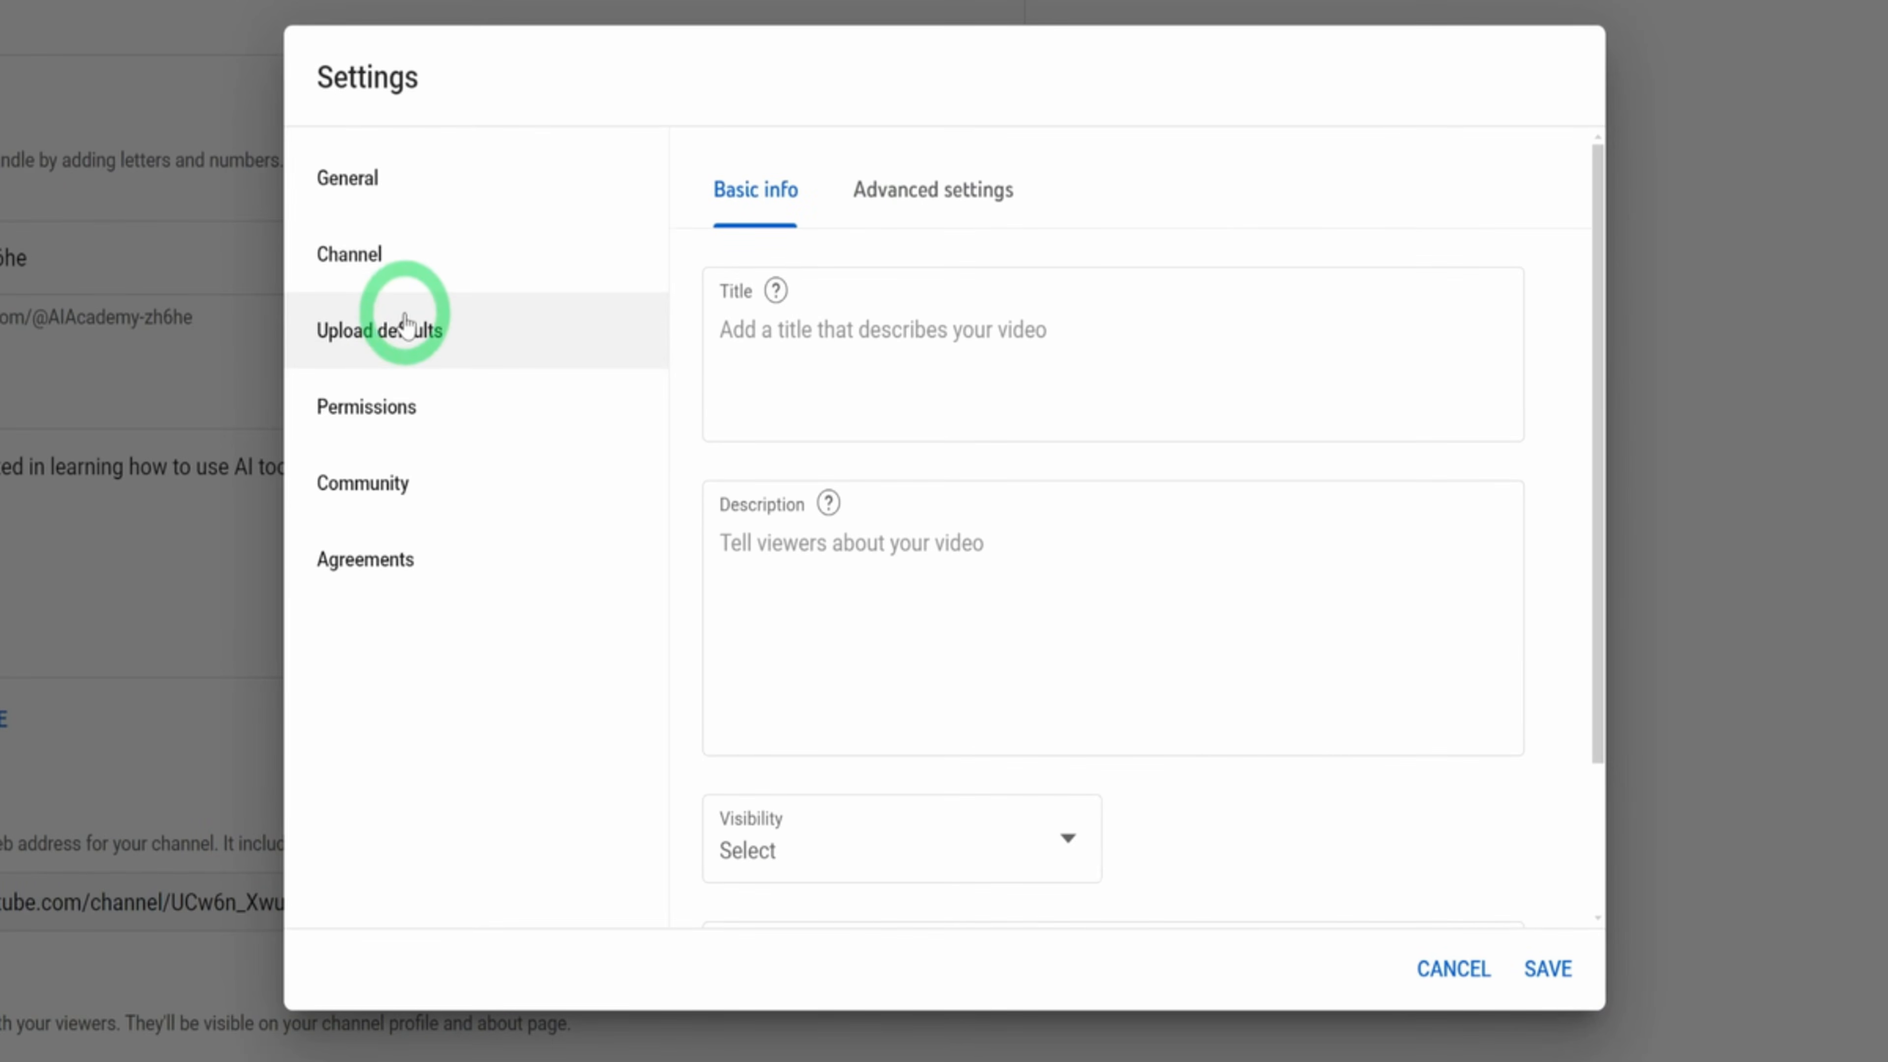
scroll(1192, 346, "down", 3)
scroll(1188, 363, "up", 3)
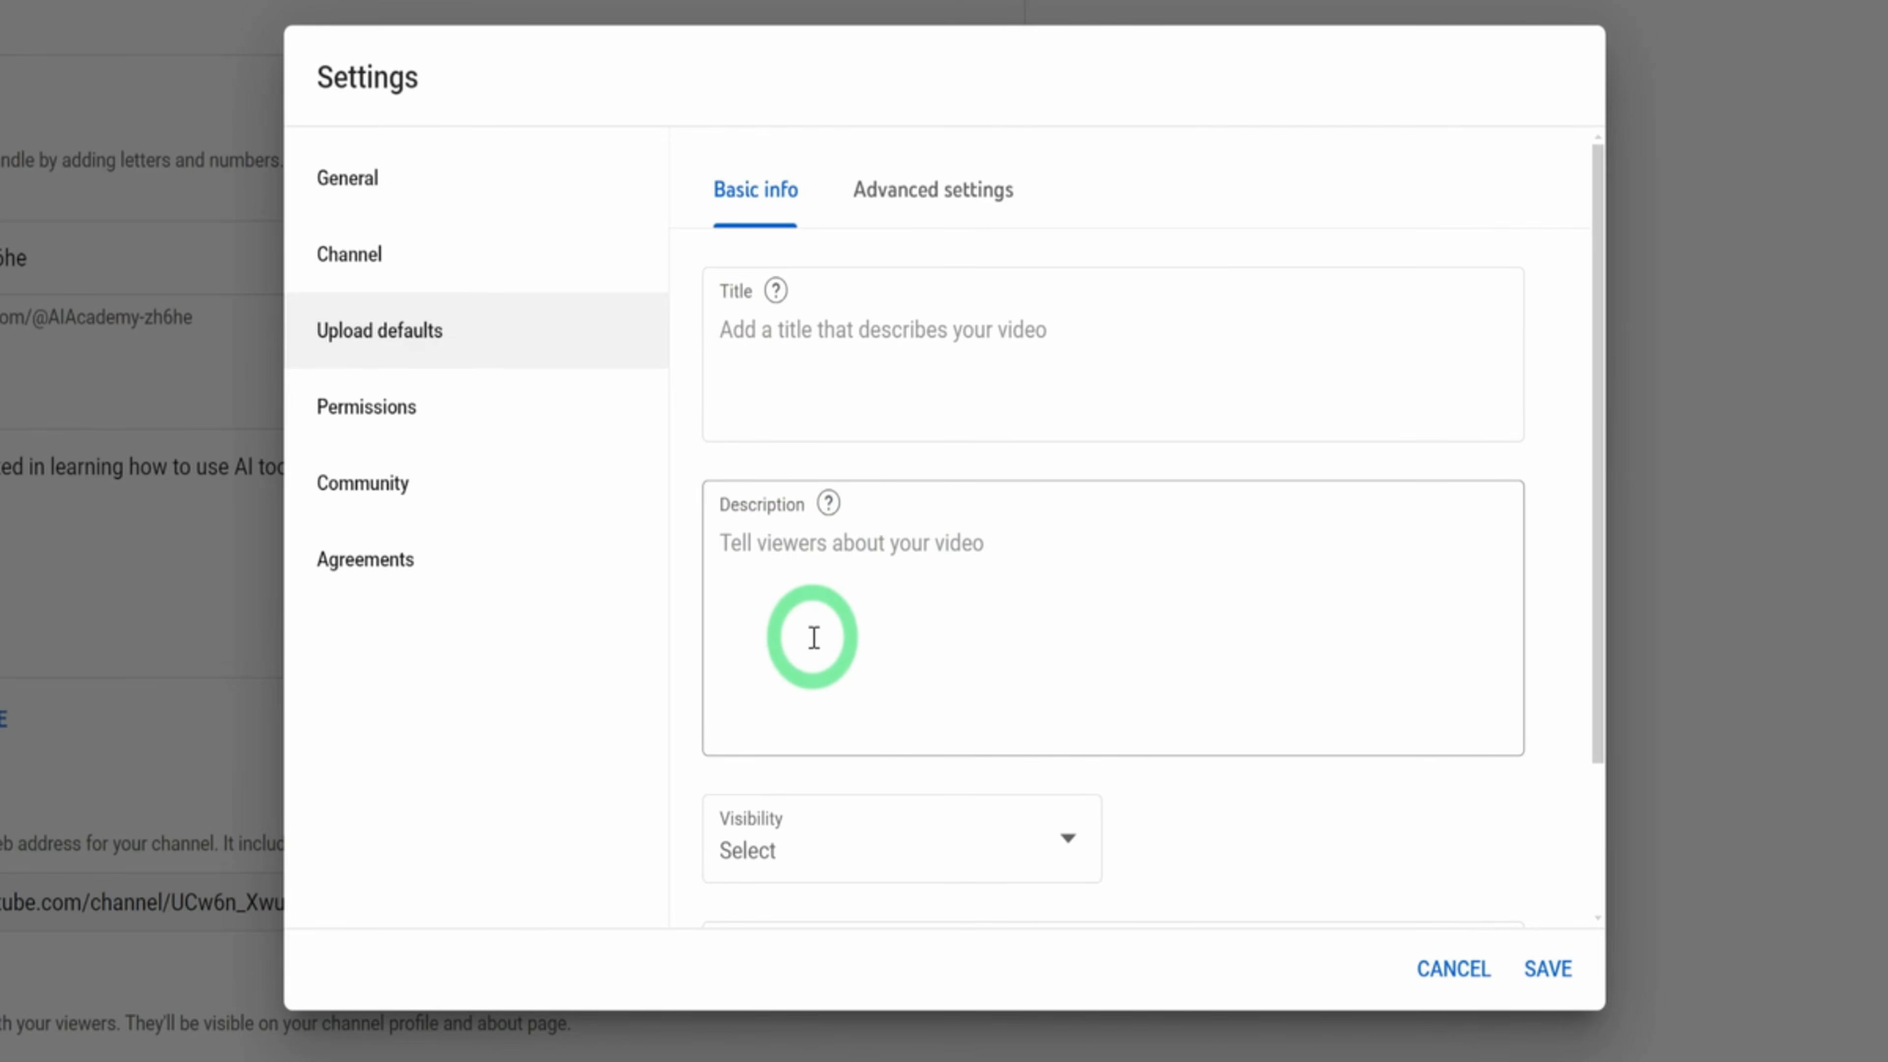
left_click(931, 611)
key("ctrl+v")
scroll(929, 611, "down", 5)
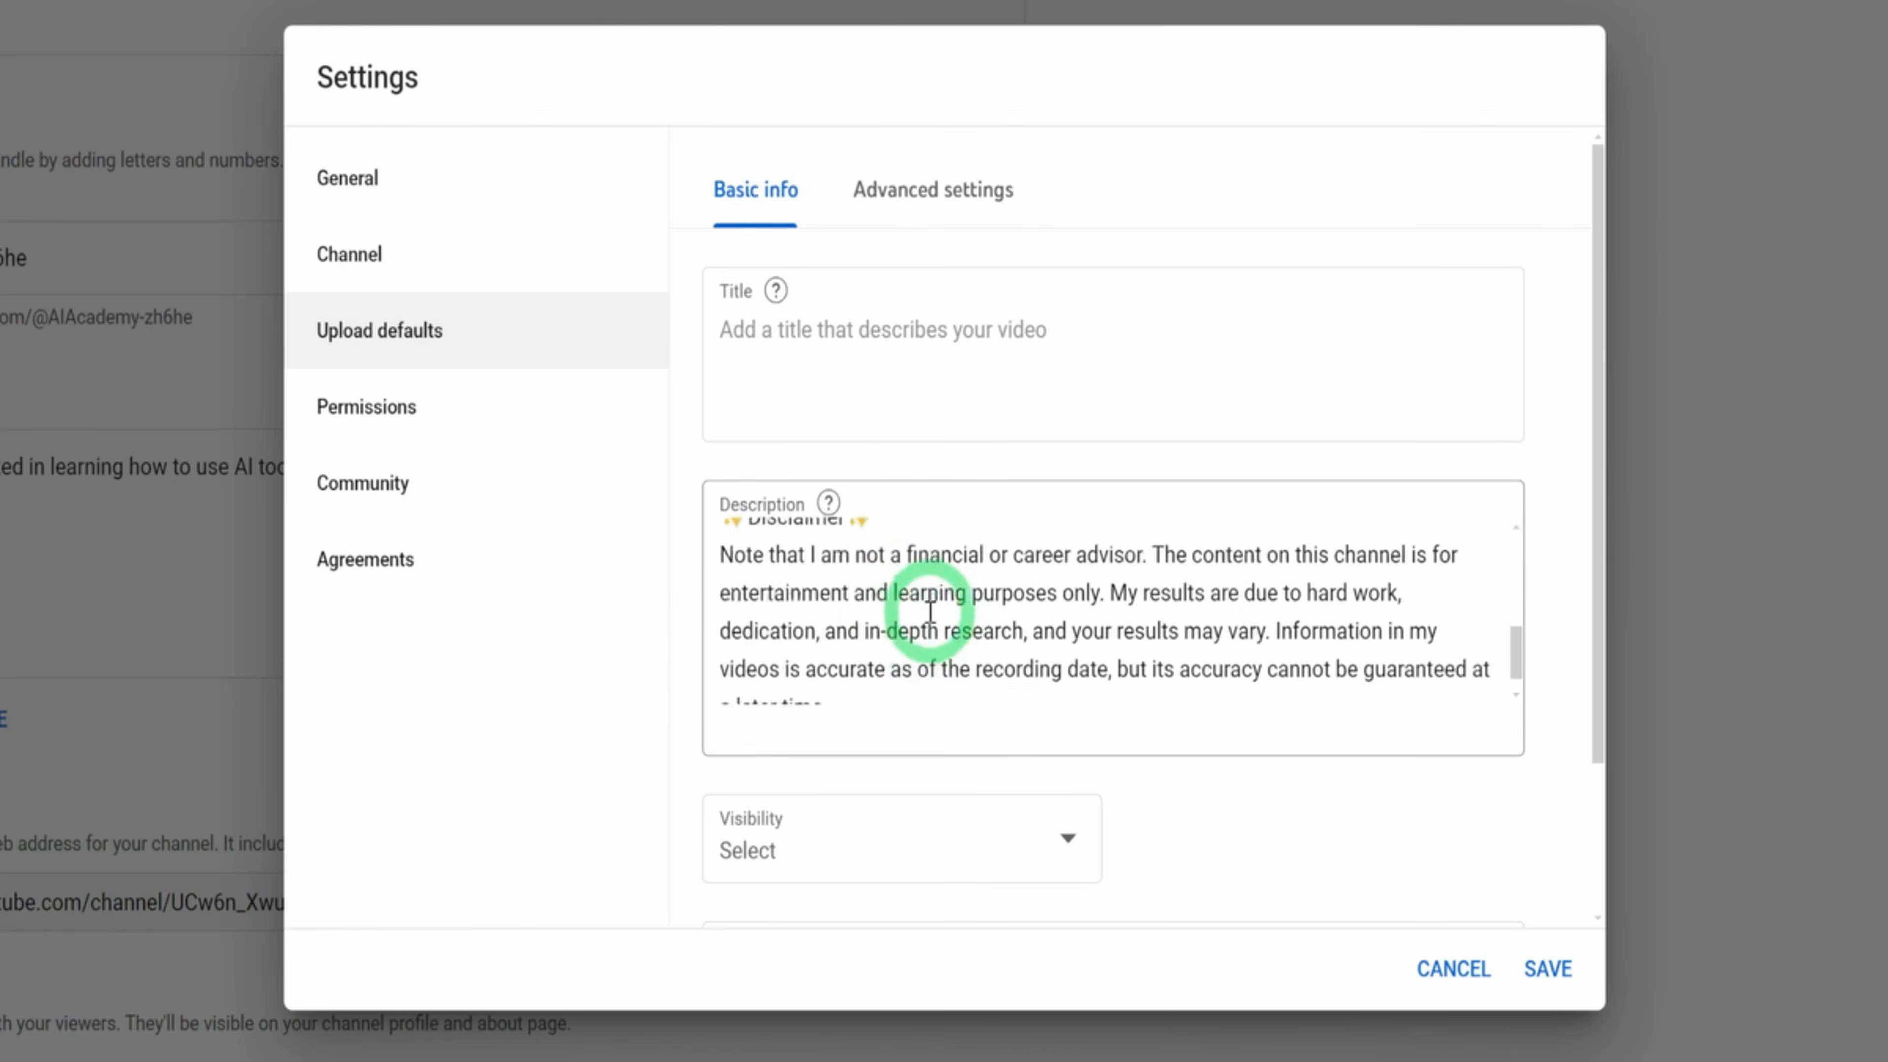
scroll(749, 561, "up", 5)
left_click_drag(736, 539, 1105, 683)
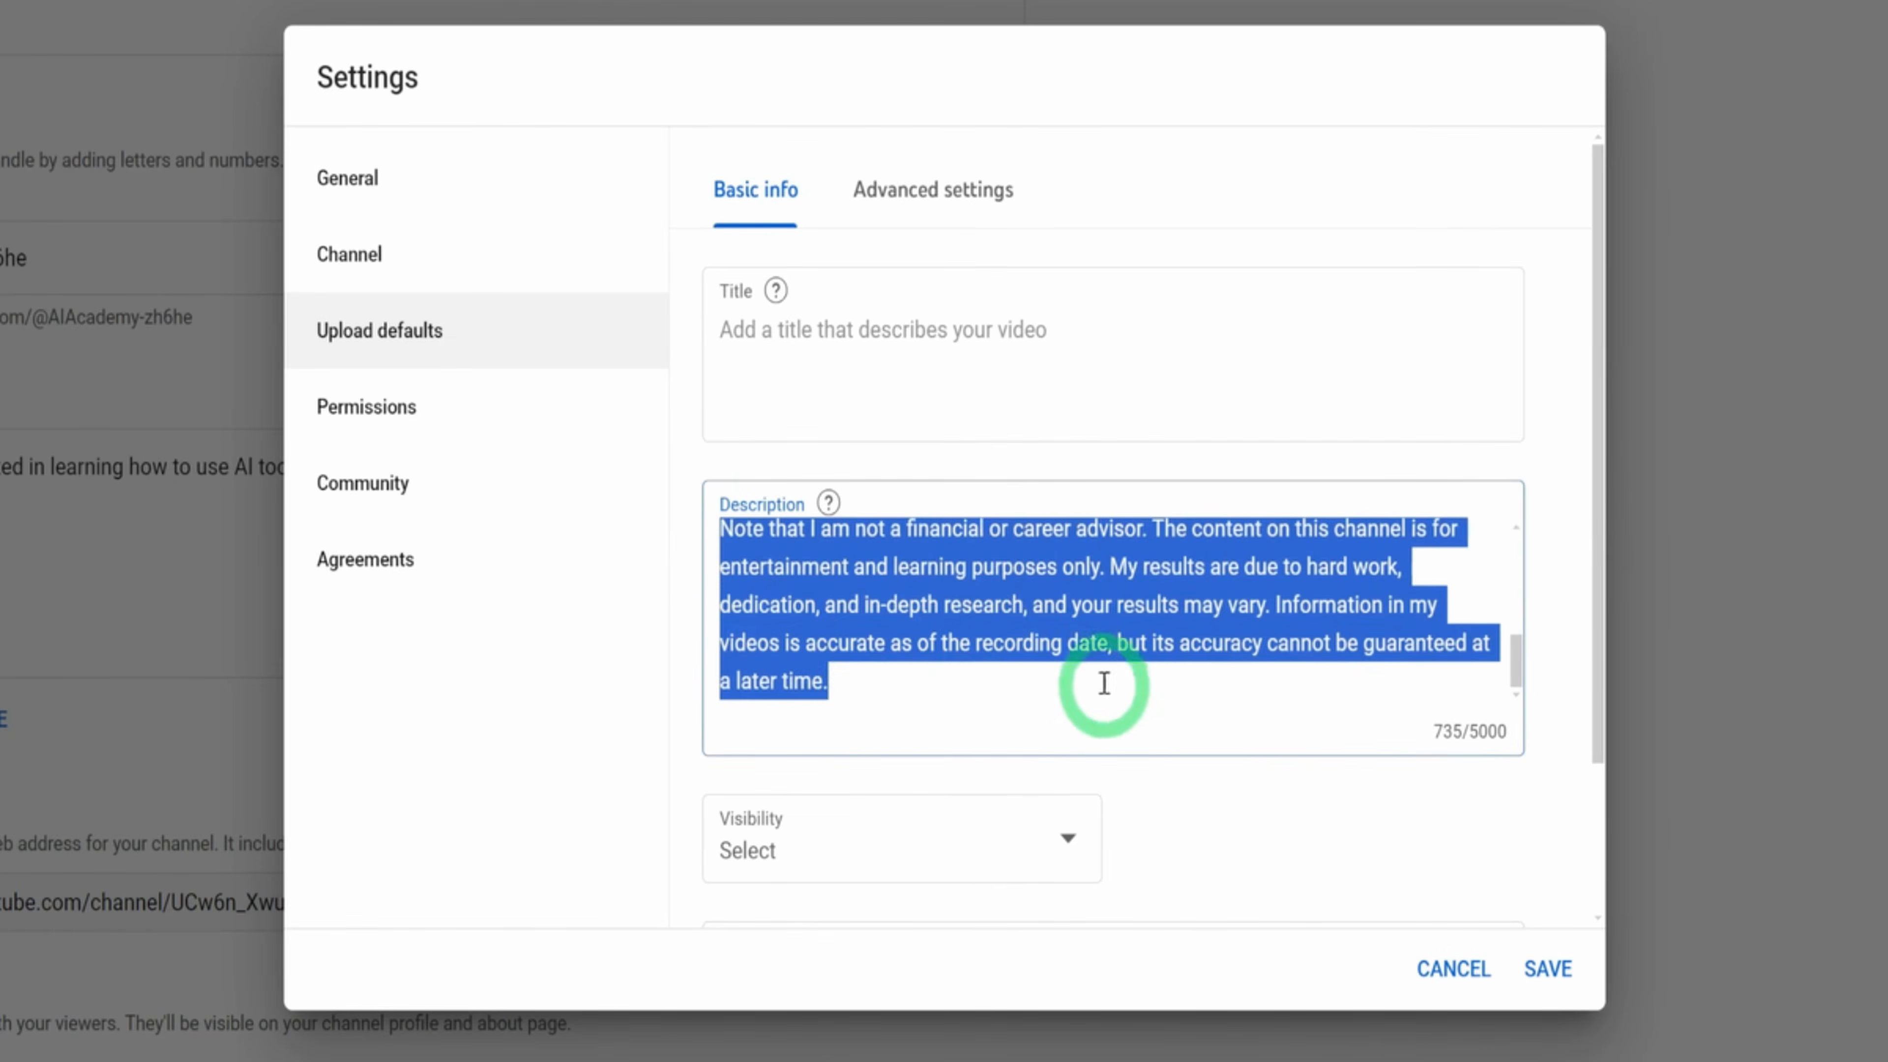
left_click(866, 695)
scroll(949, 700, "up", 5)
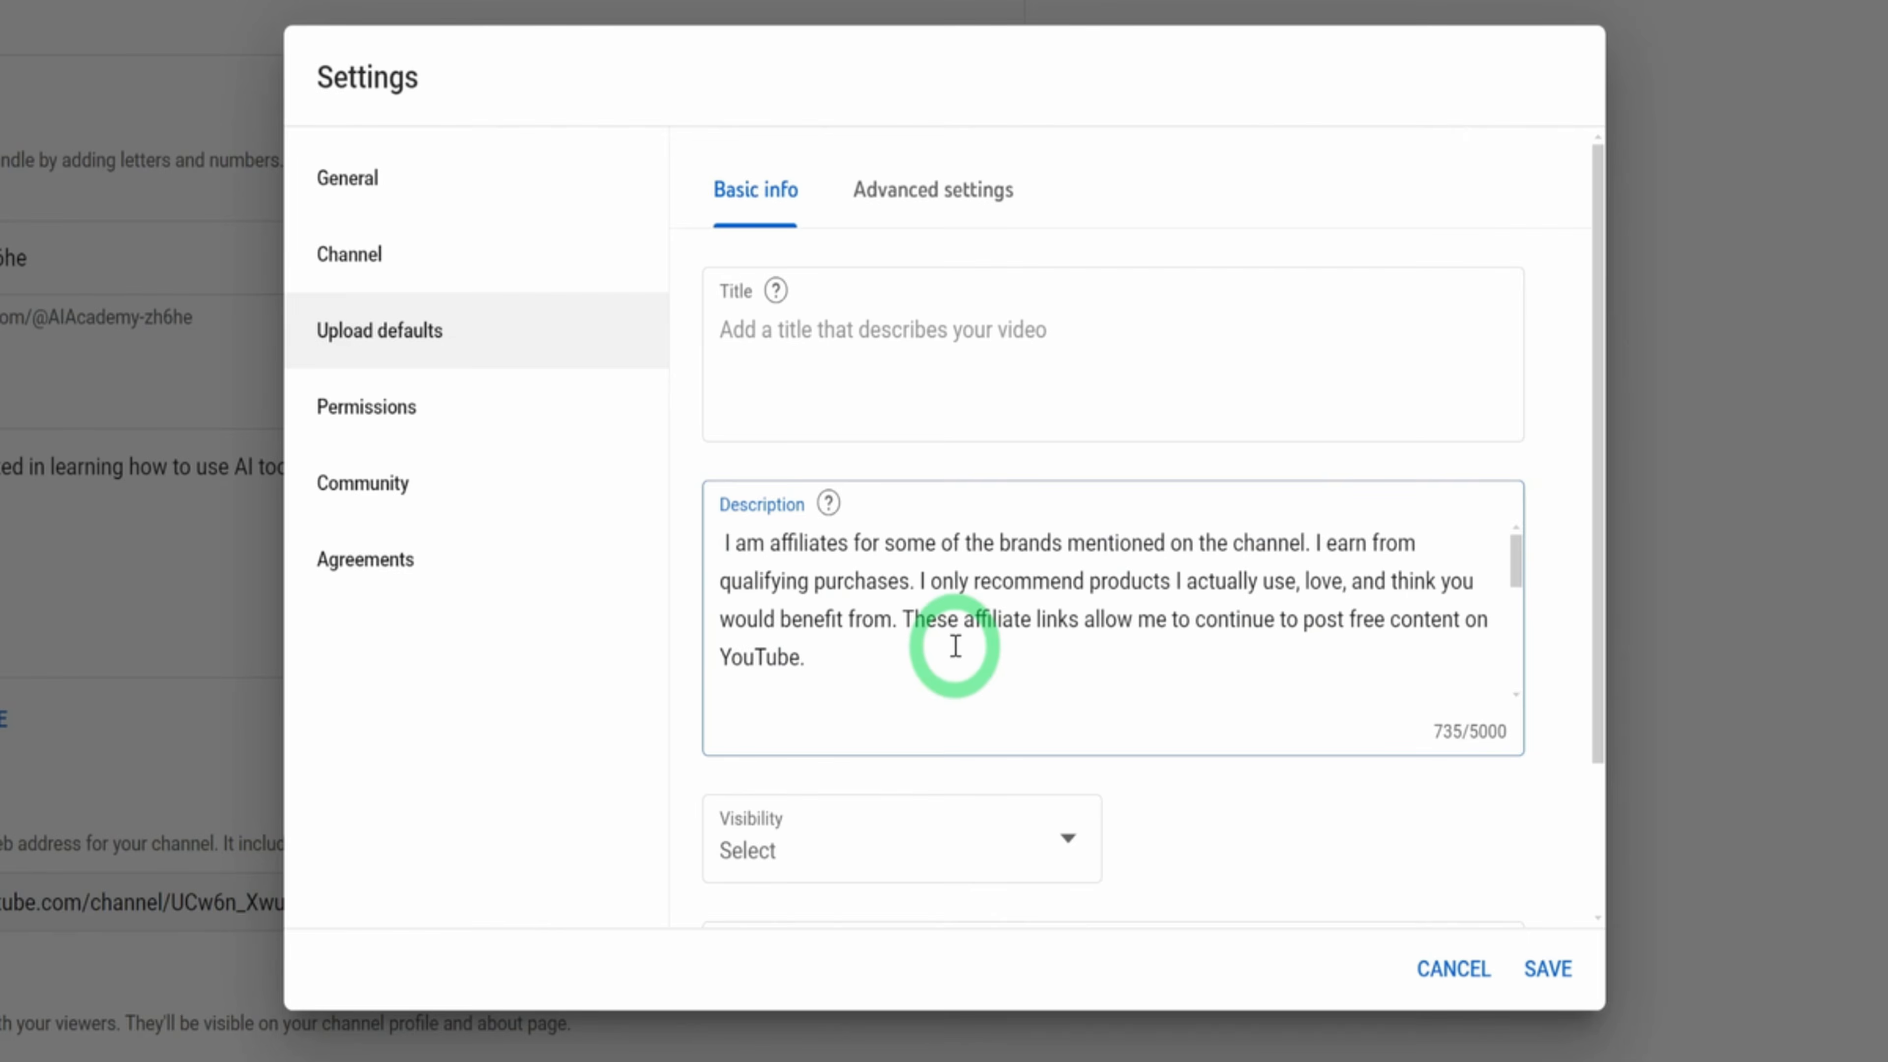
scroll(954, 654, "down", 5)
scroll(1126, 658, "down", 1)
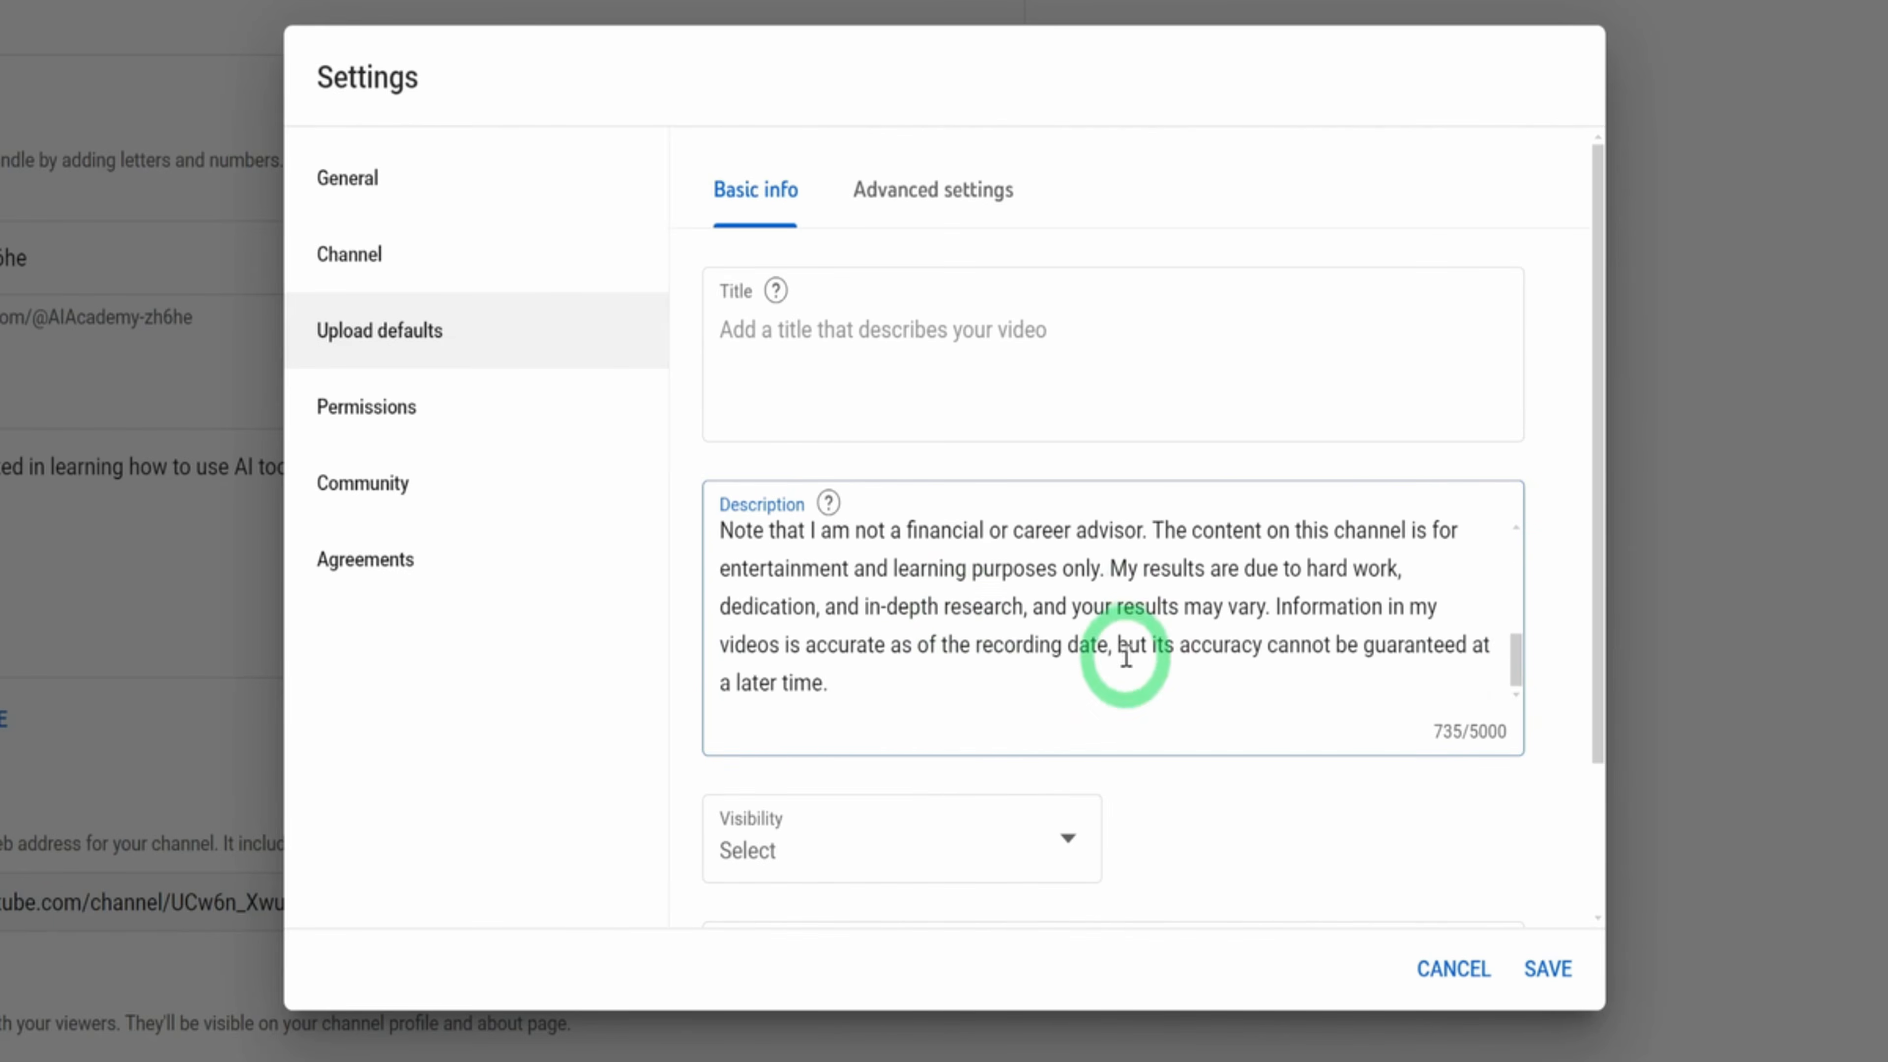
Set the default upload visibility to Private and add the default tags "AI" and "ai tools"
left_click(1065, 839)
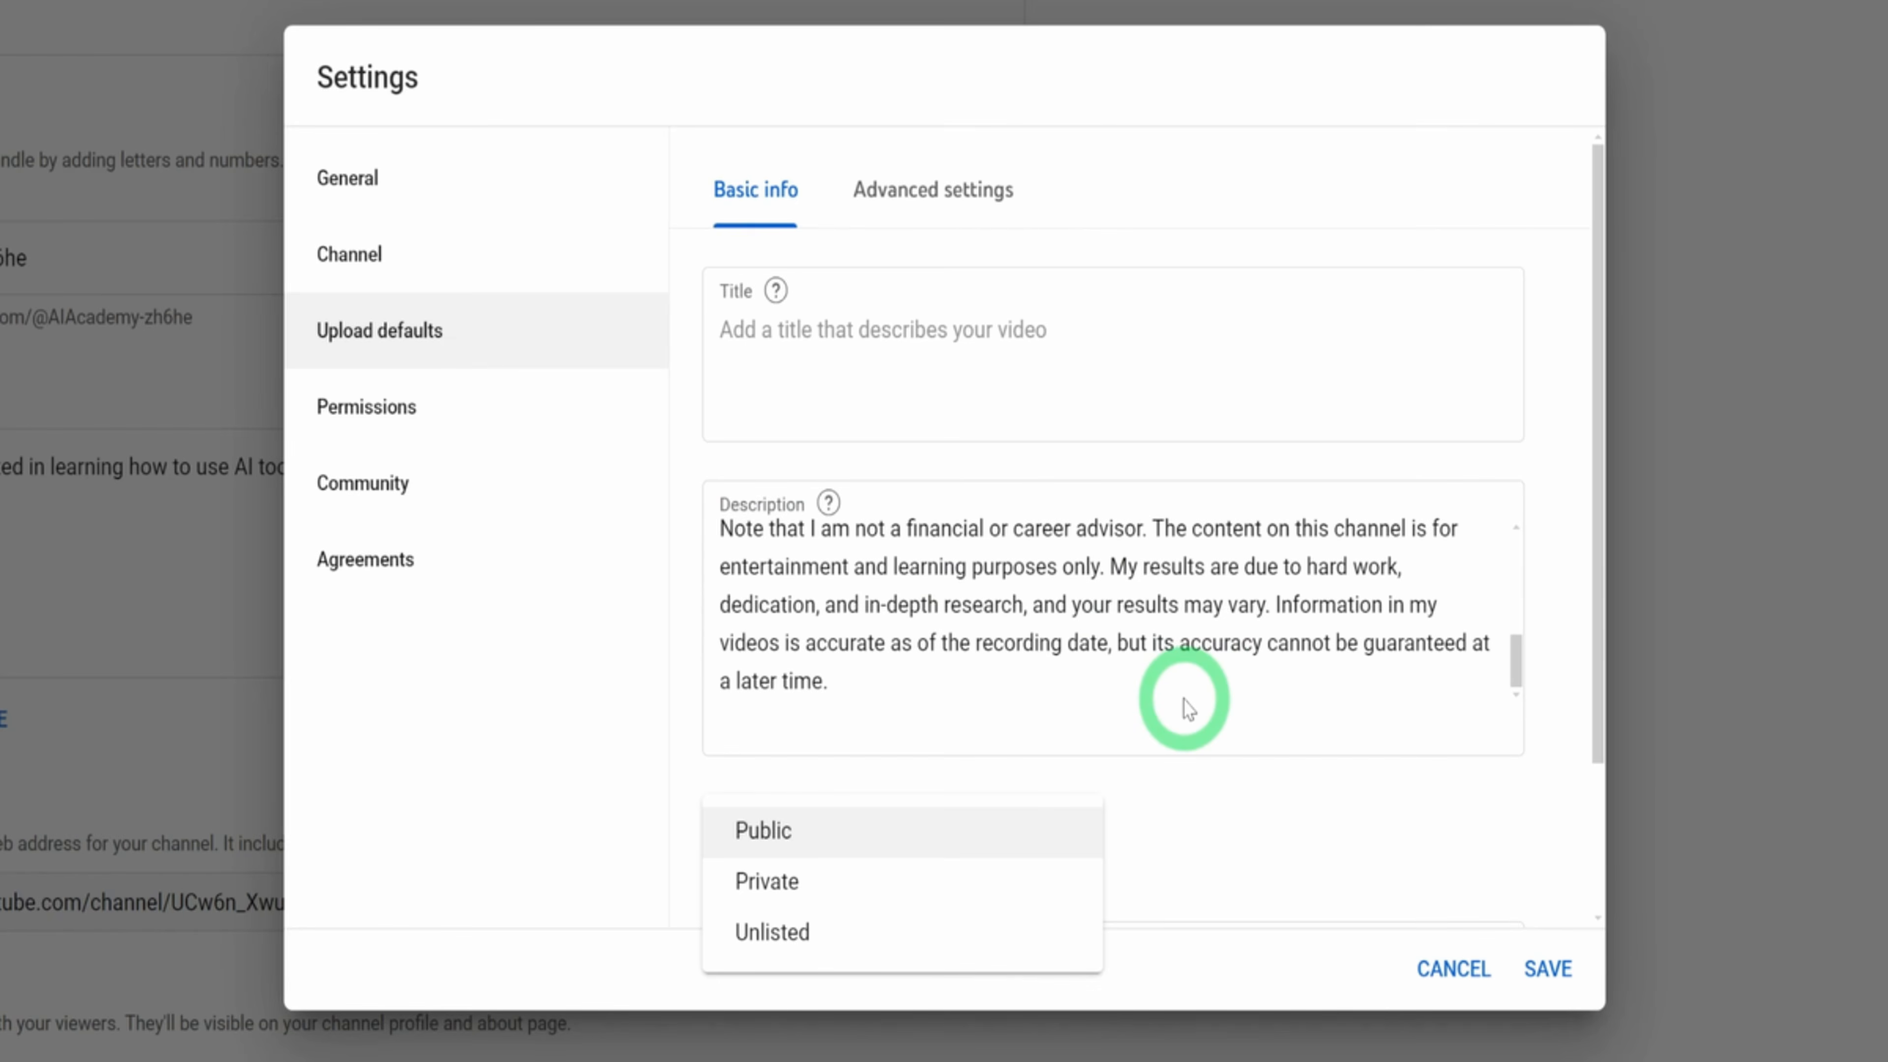
left_click(859, 885)
scroll(1219, 759, "down", 3)
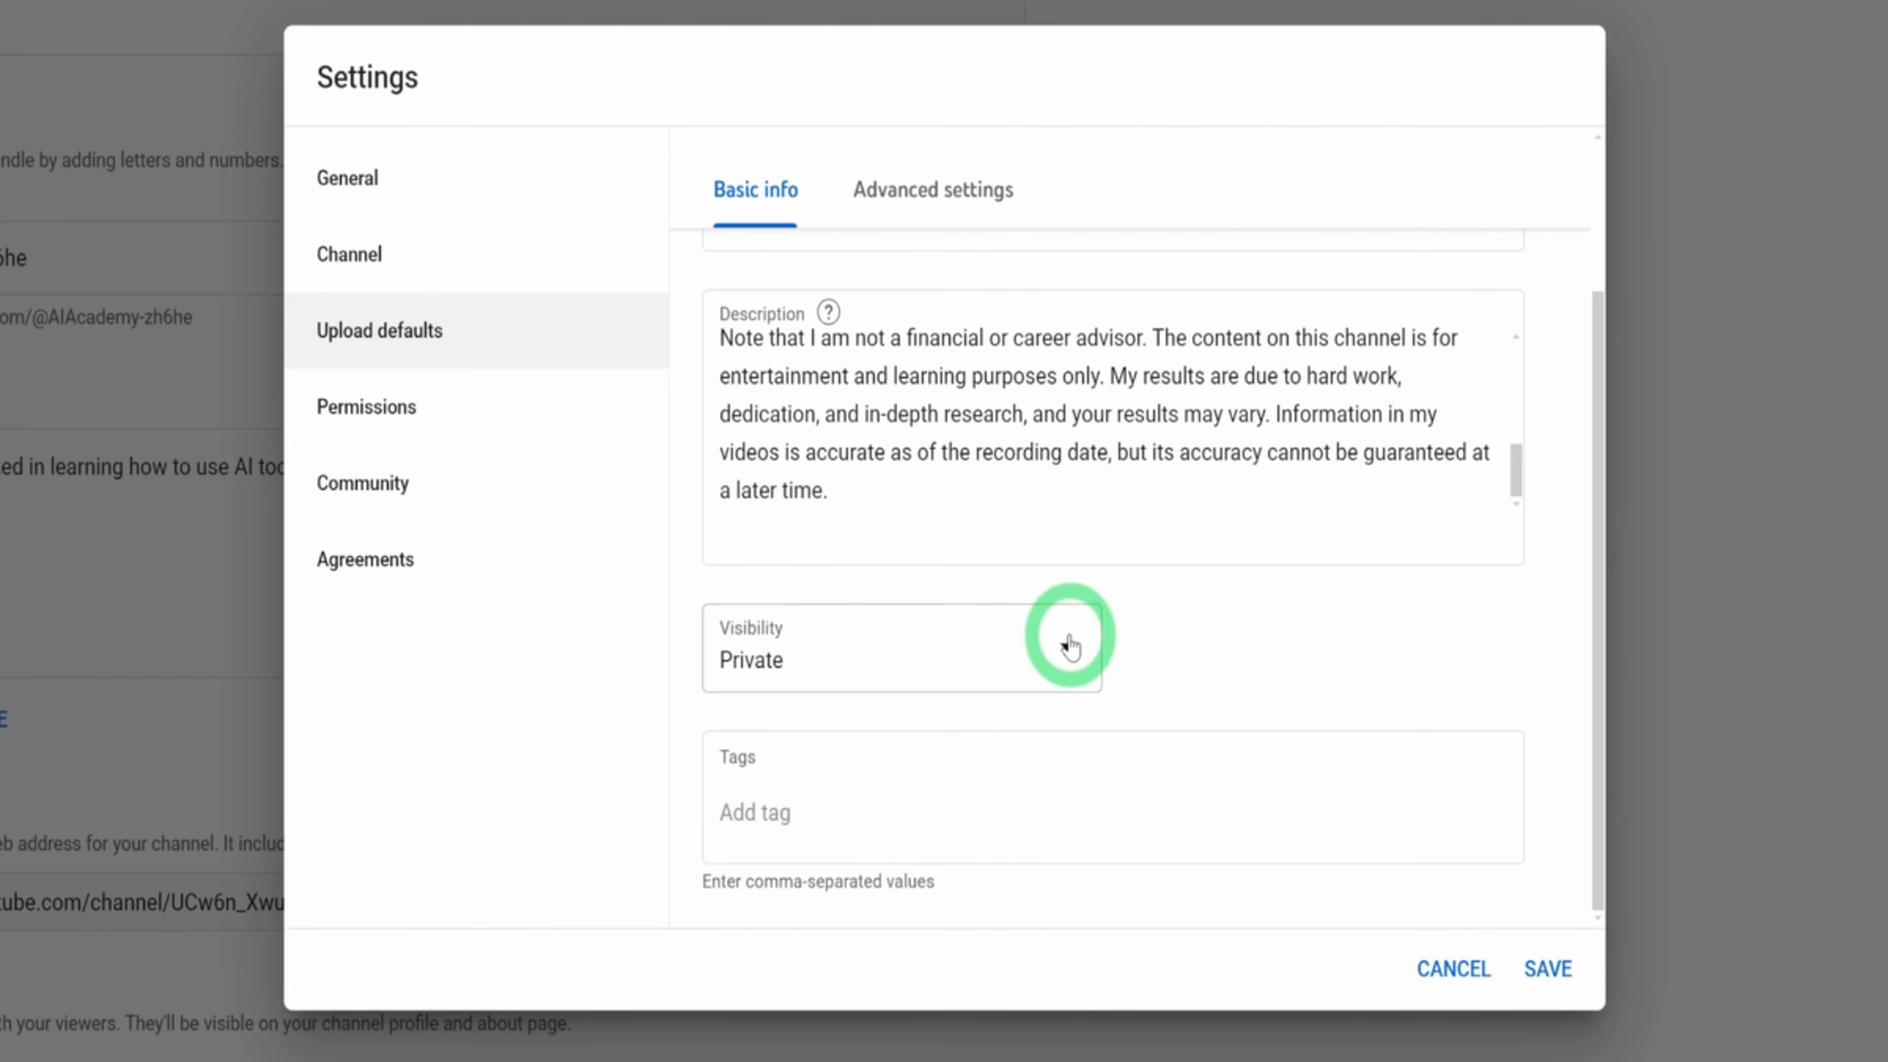
left_click(762, 790)
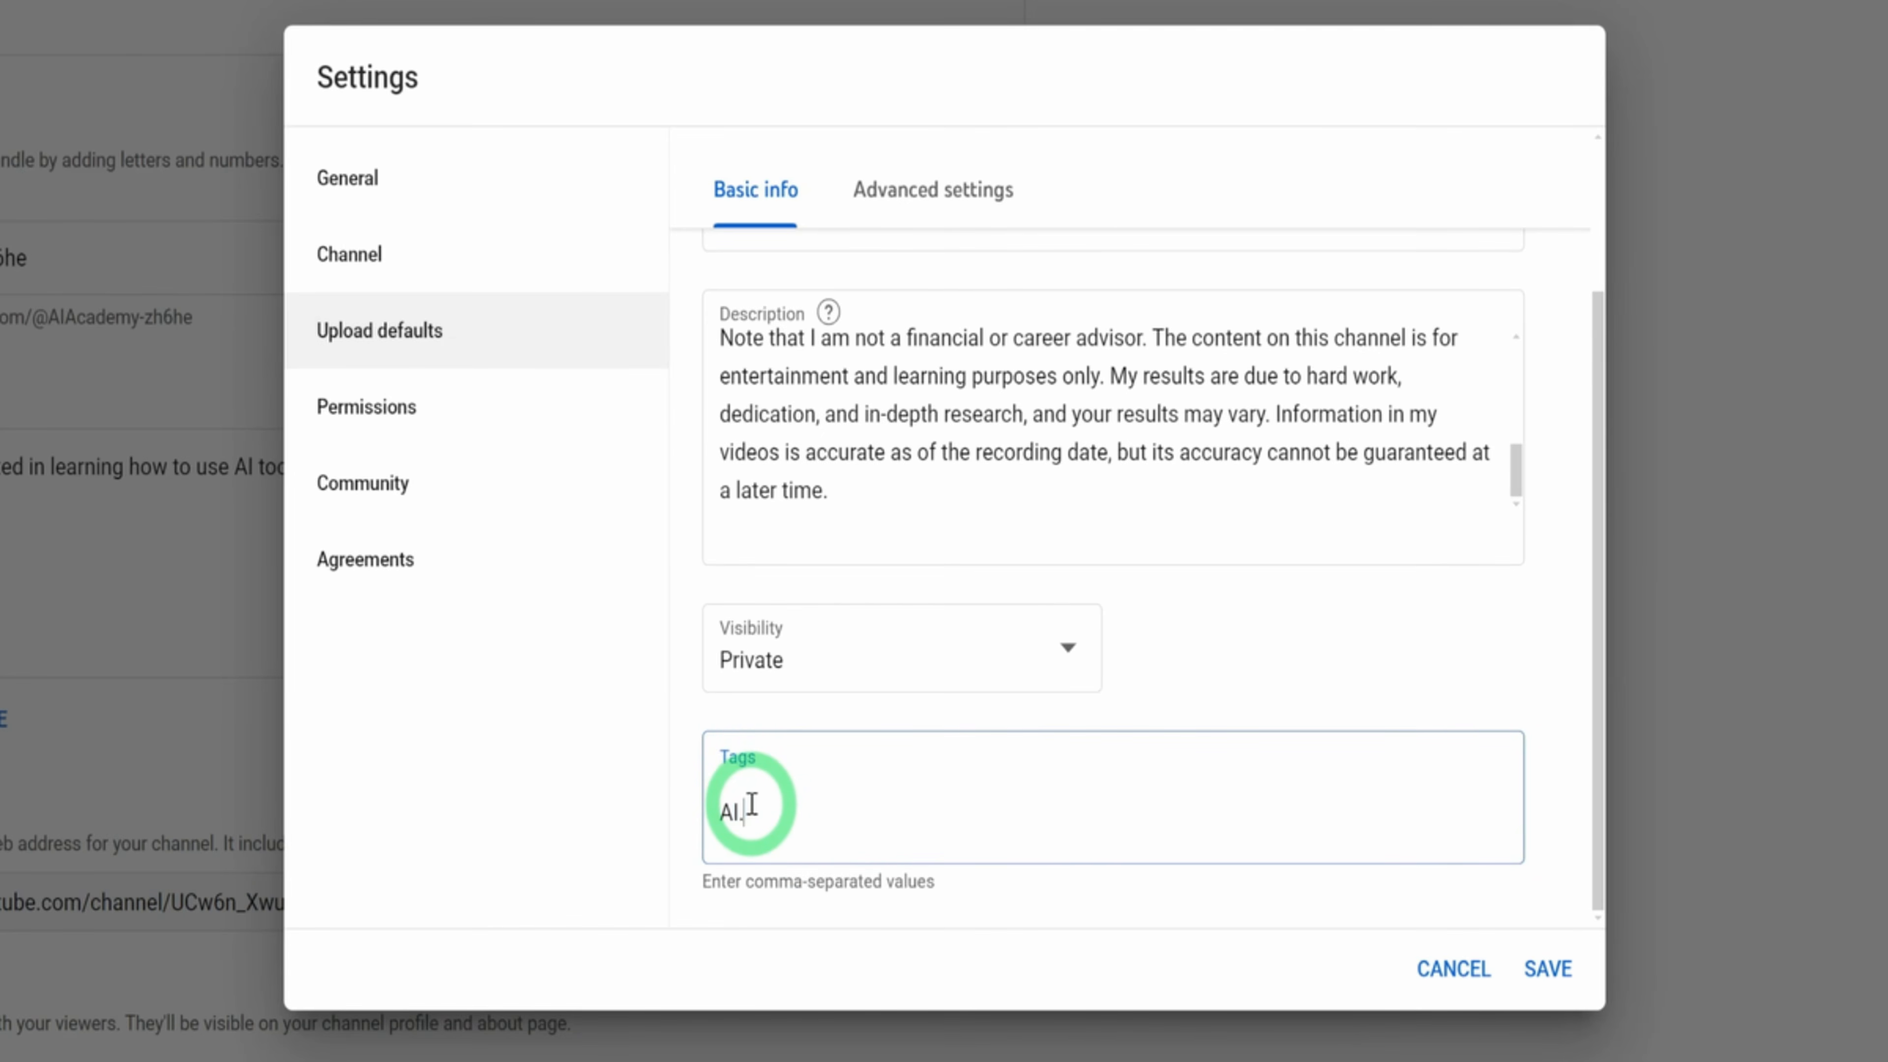
type(",ai")
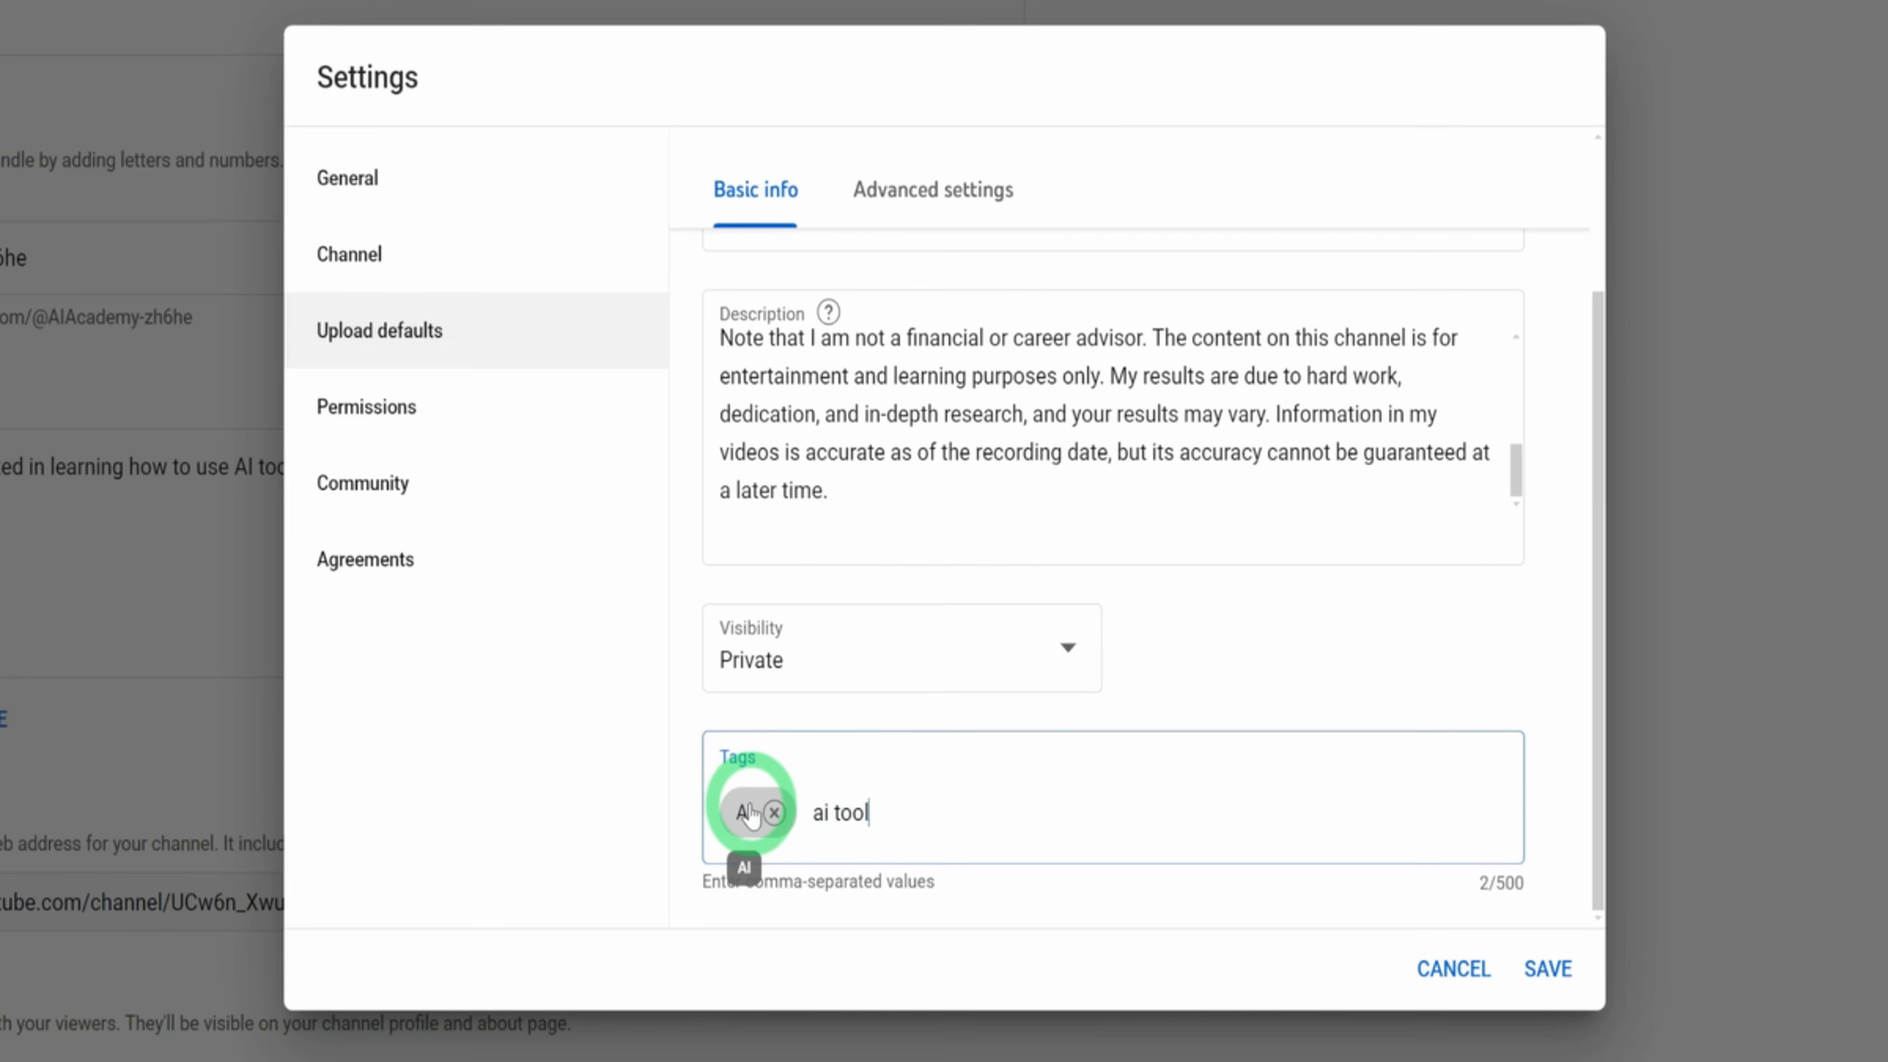
type(" tools,")
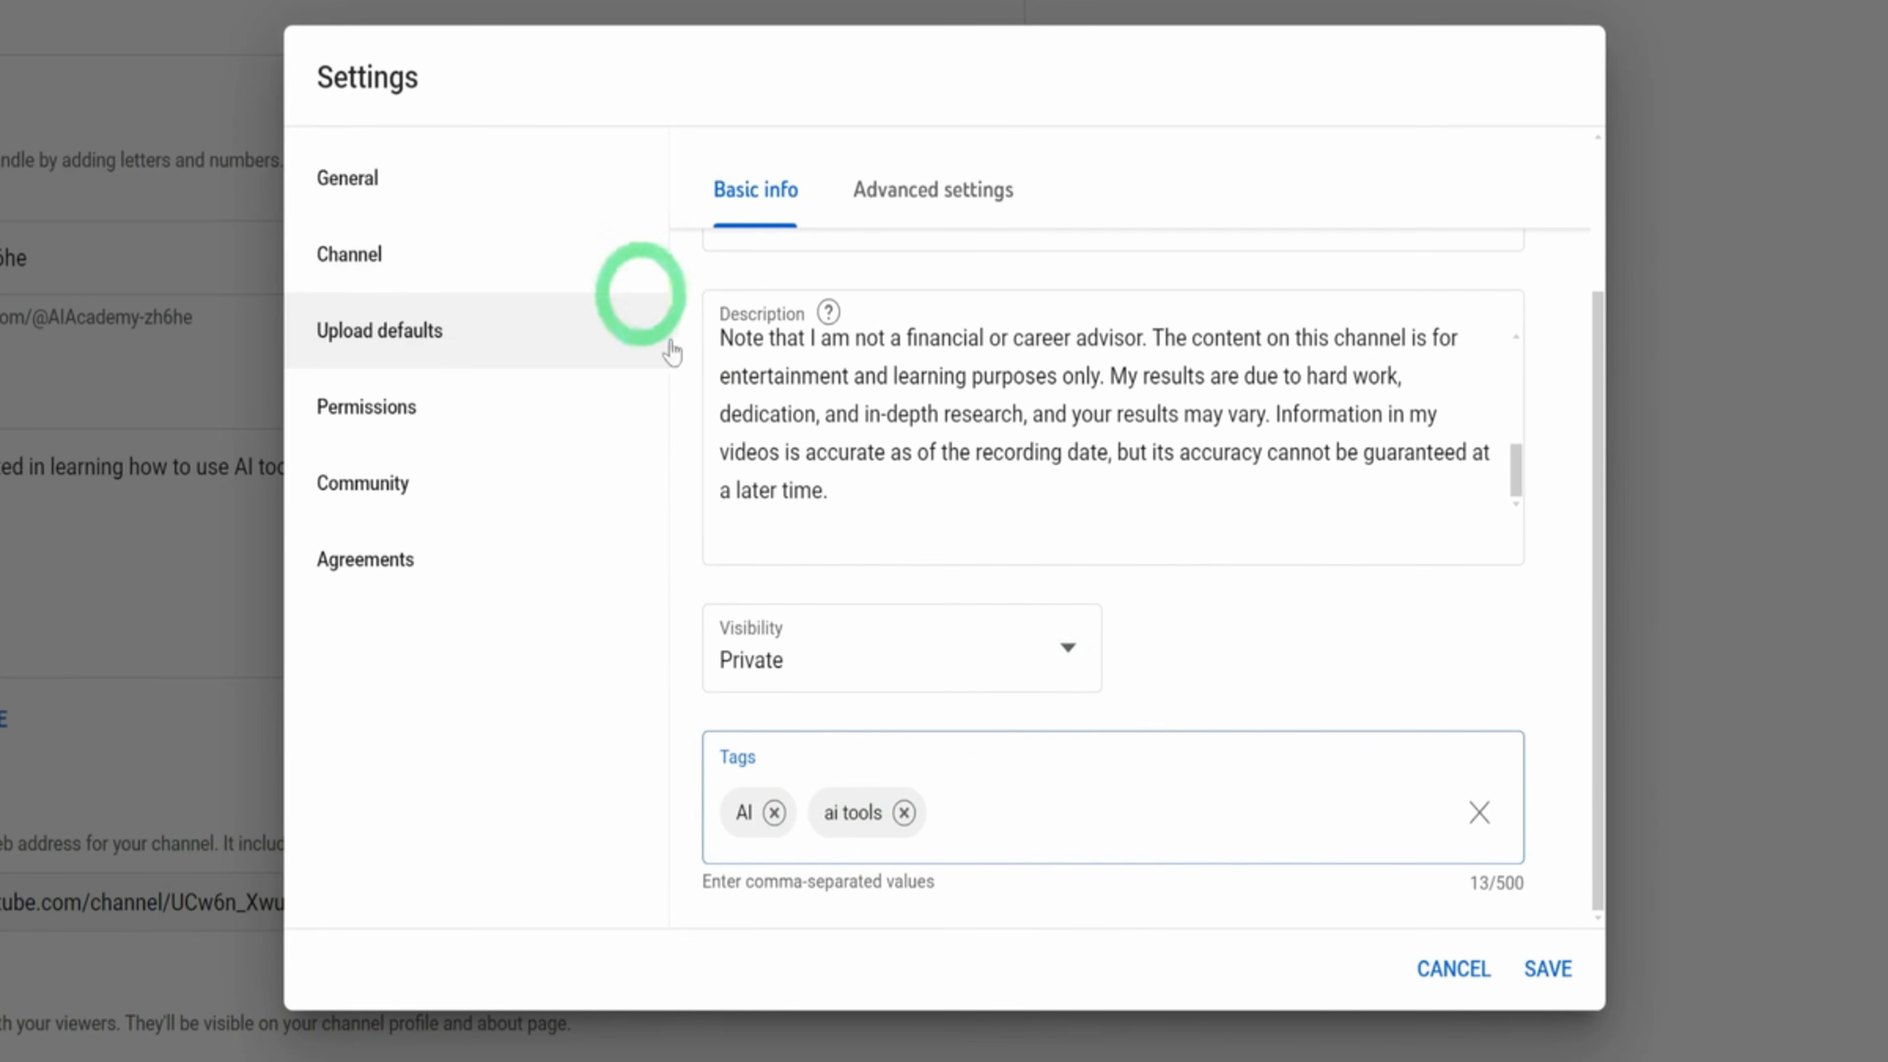
Set English as the default video language and title and description language in the advanced upload defaults
left_click(951, 190)
scroll(1471, 641, "up", 3)
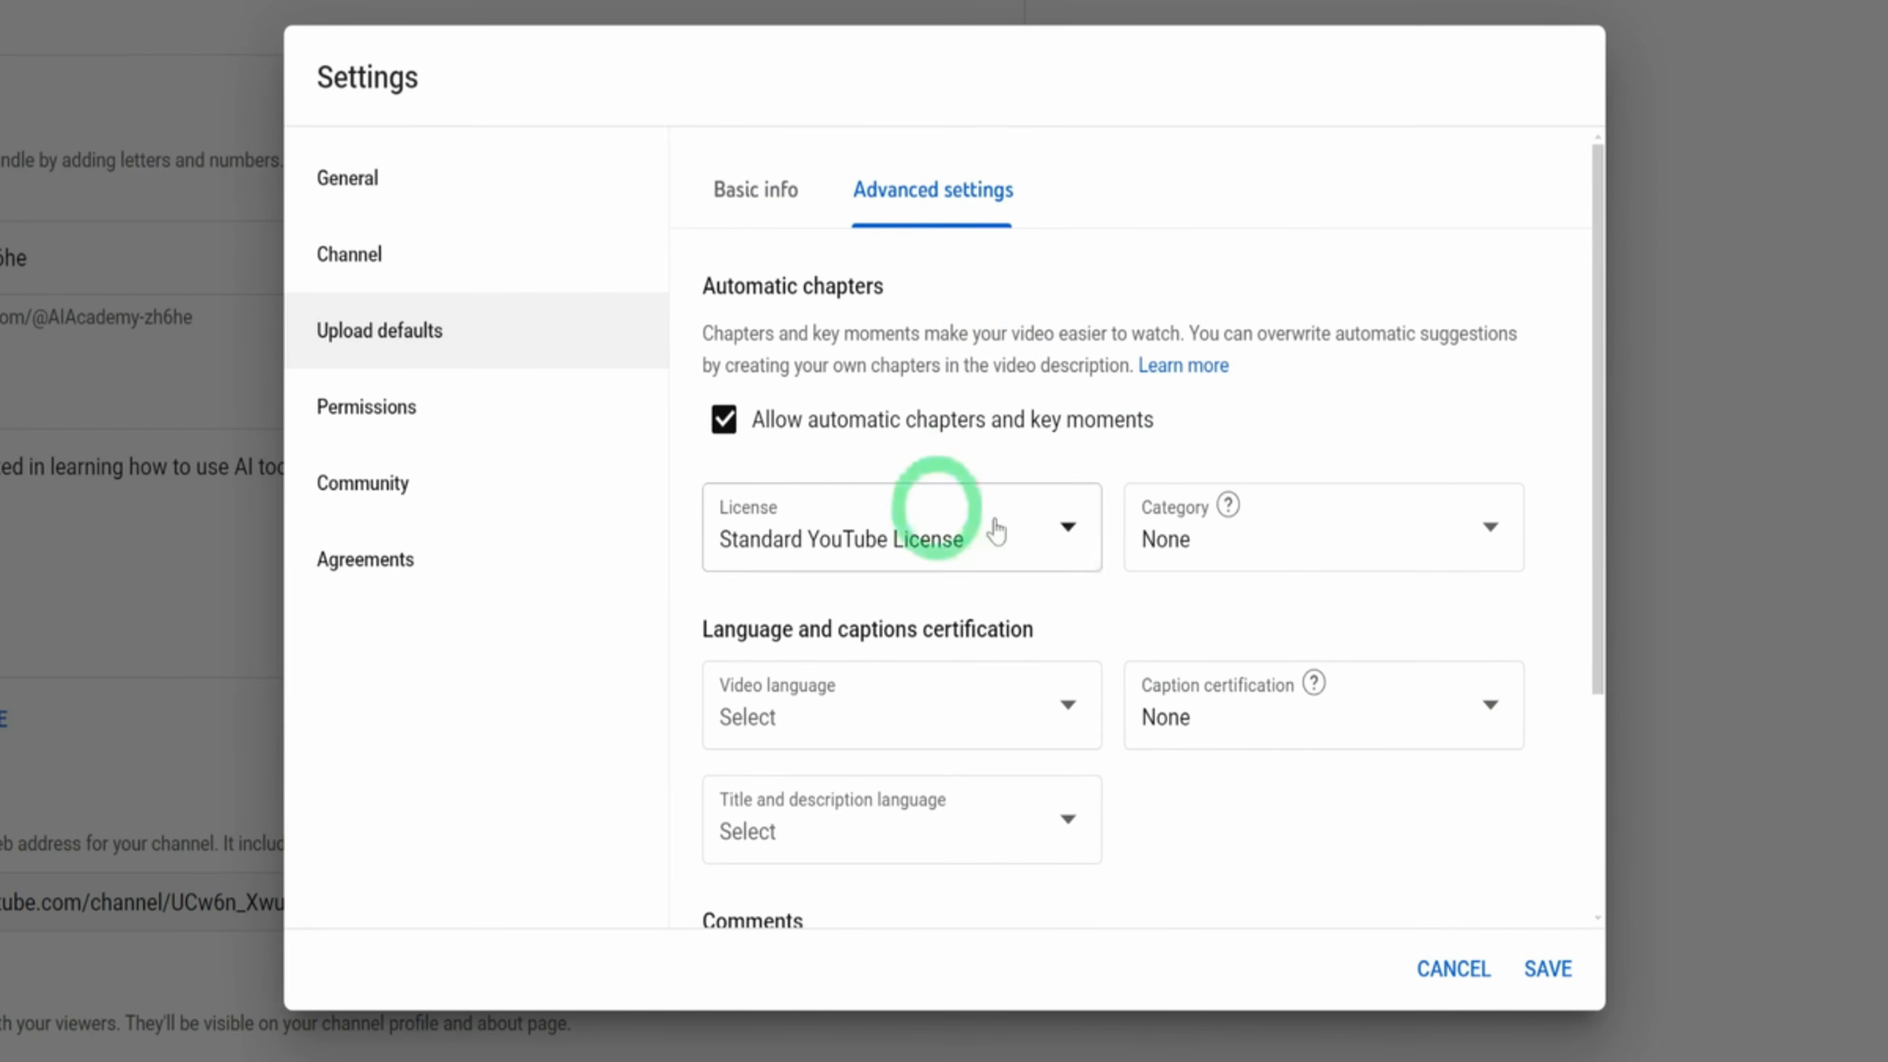
scroll(868, 451, "down", 4)
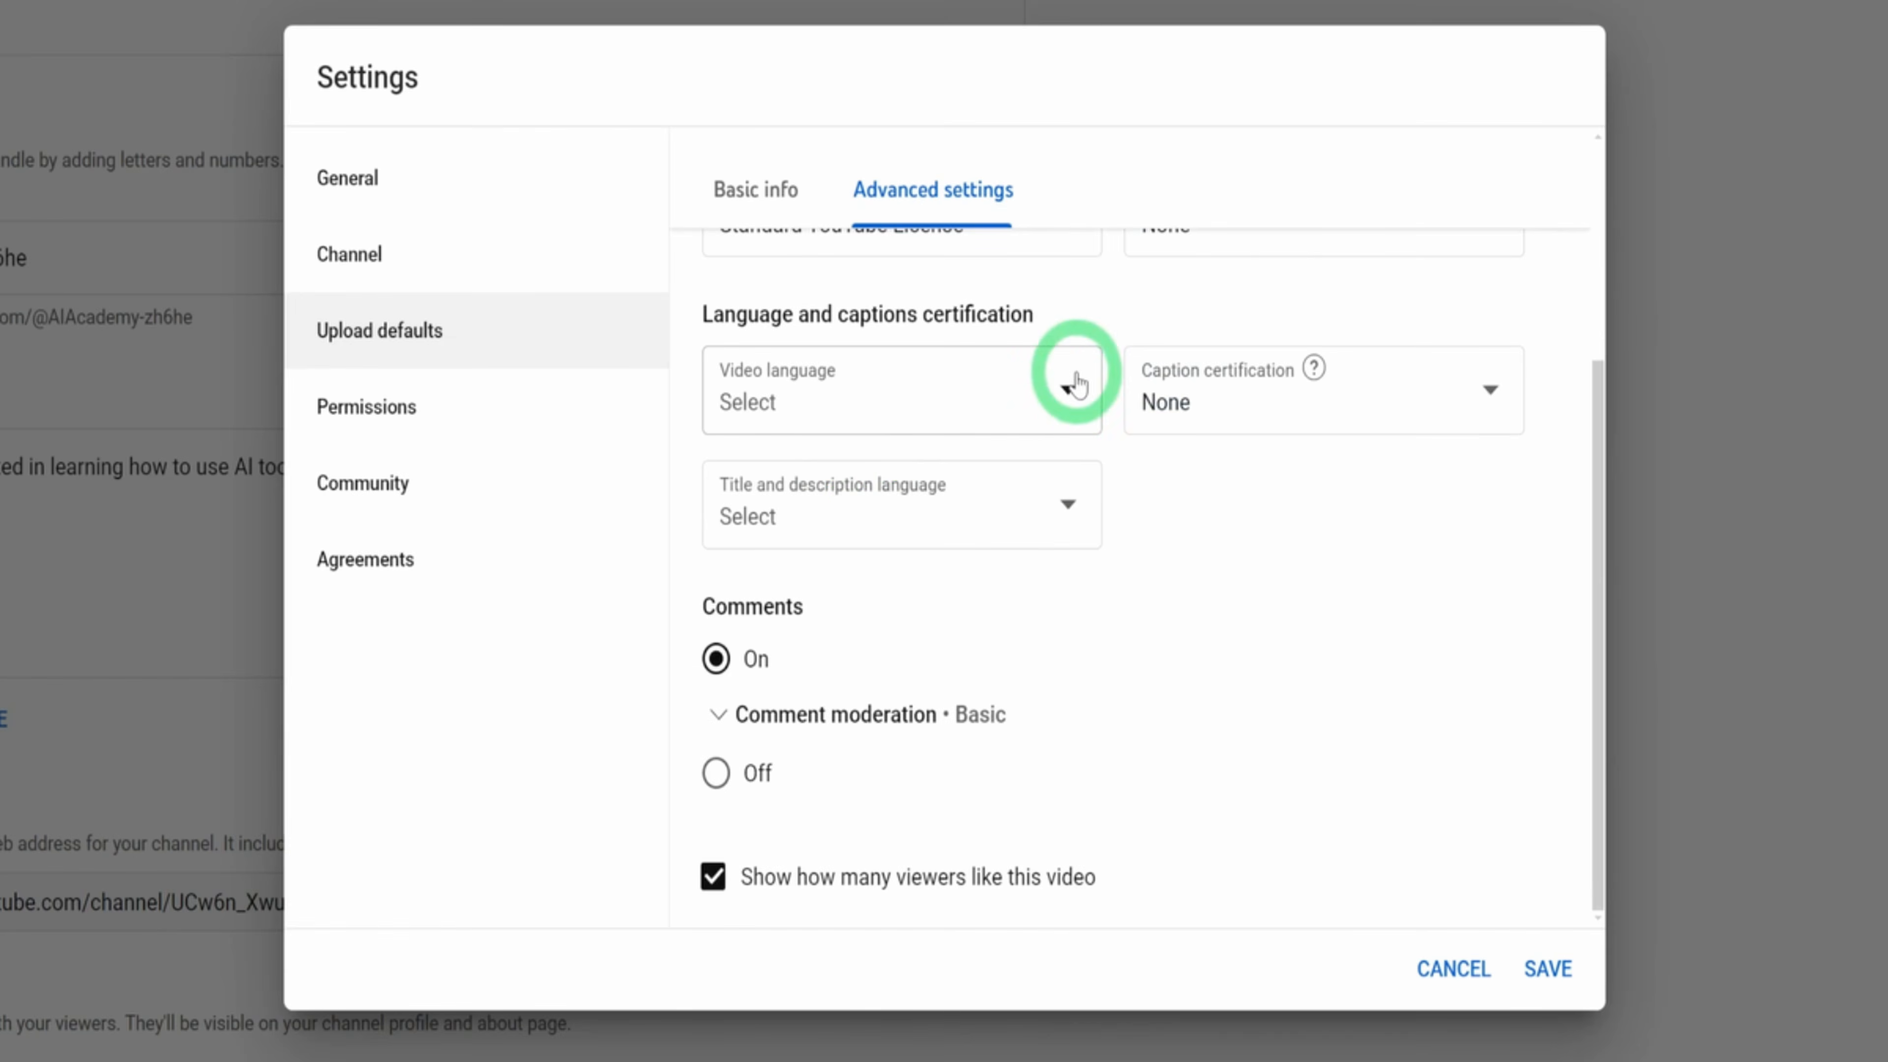
left_click(1061, 407)
scroll(966, 982, "down", 10)
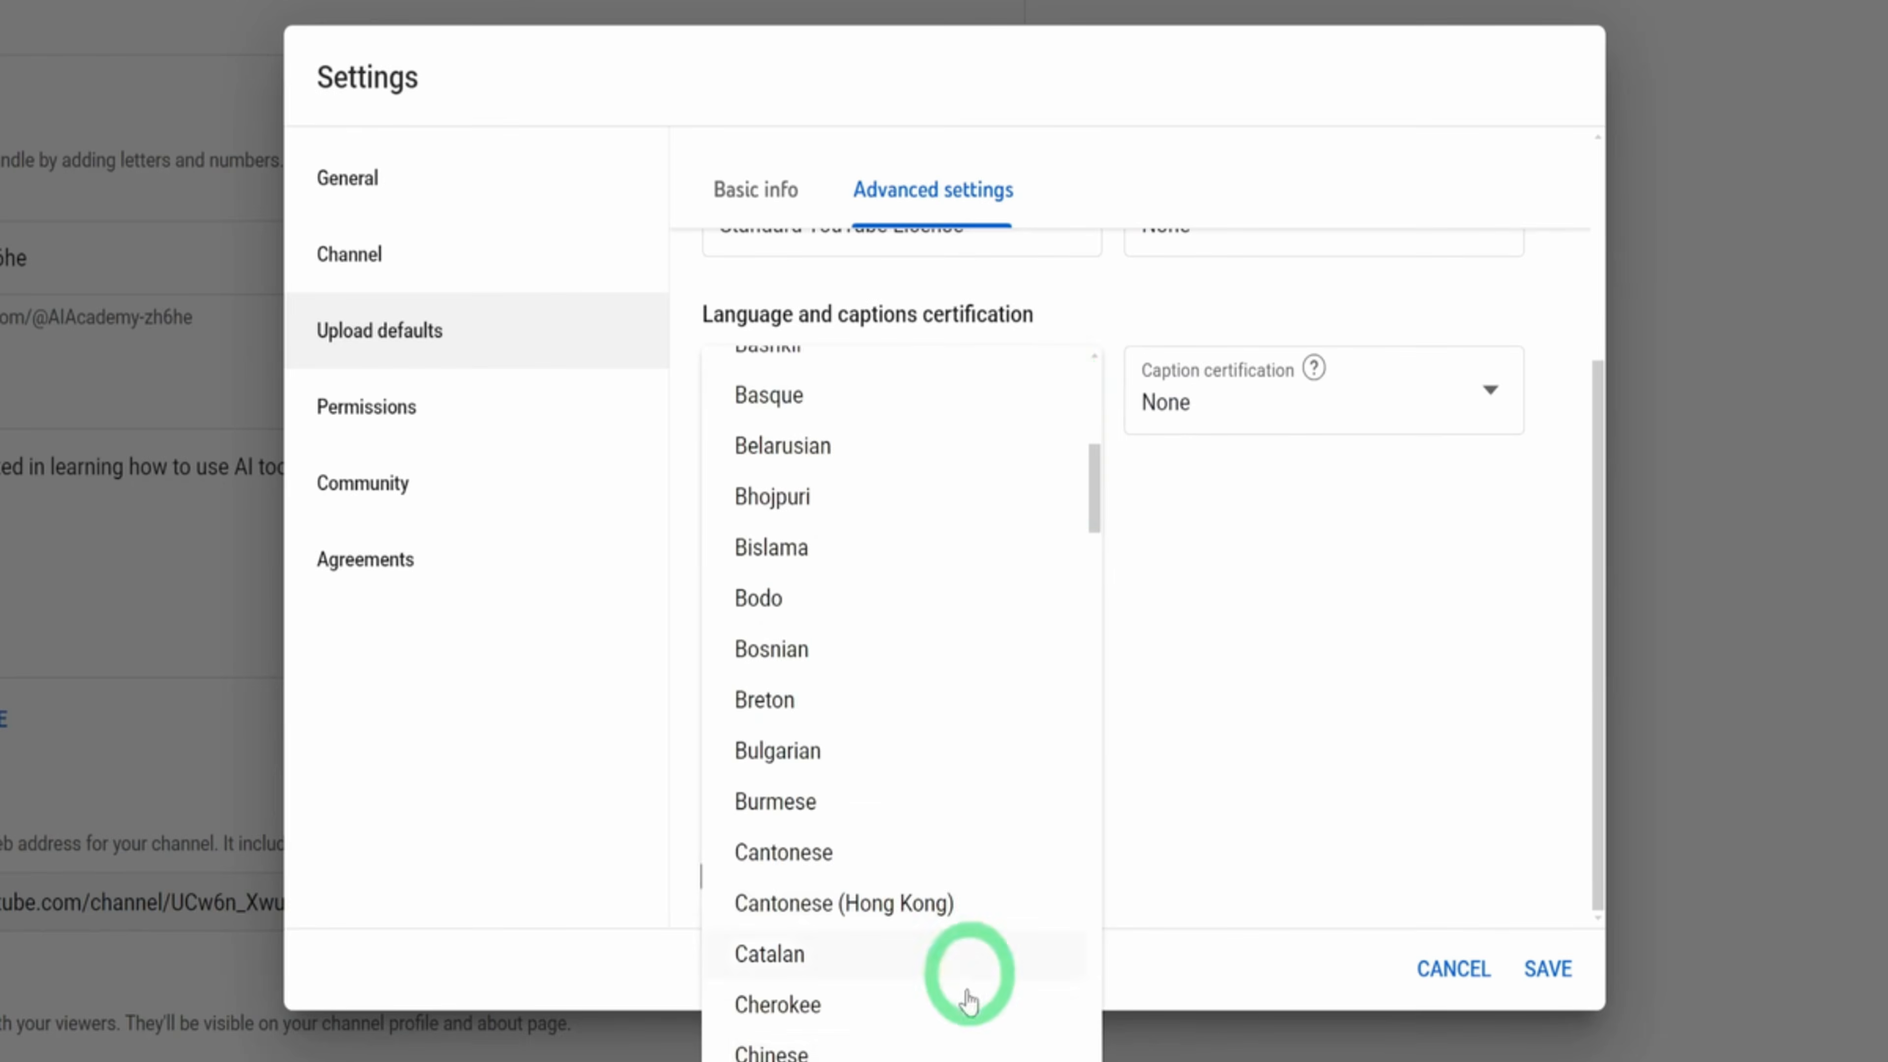
scroll(847, 1045, "down", 4)
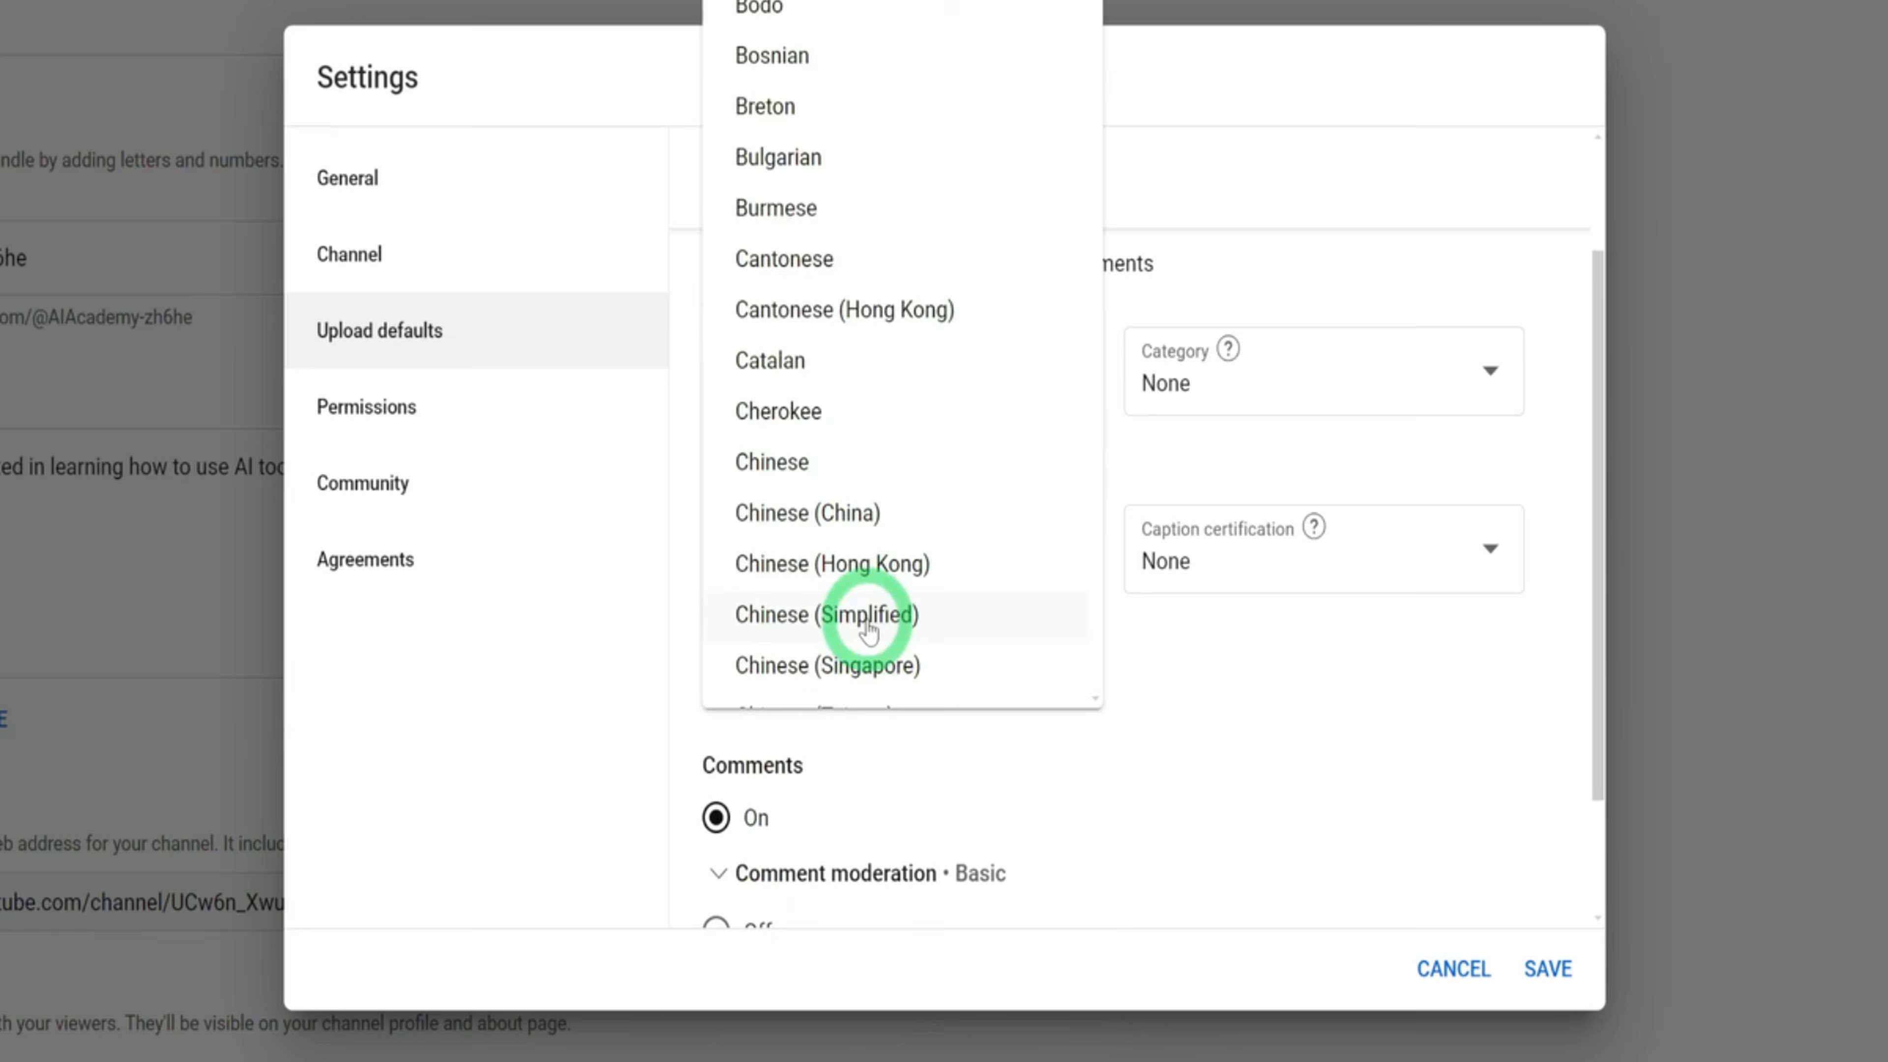
scroll(869, 623, "down", 3)
scroll(868, 625, "down", 5)
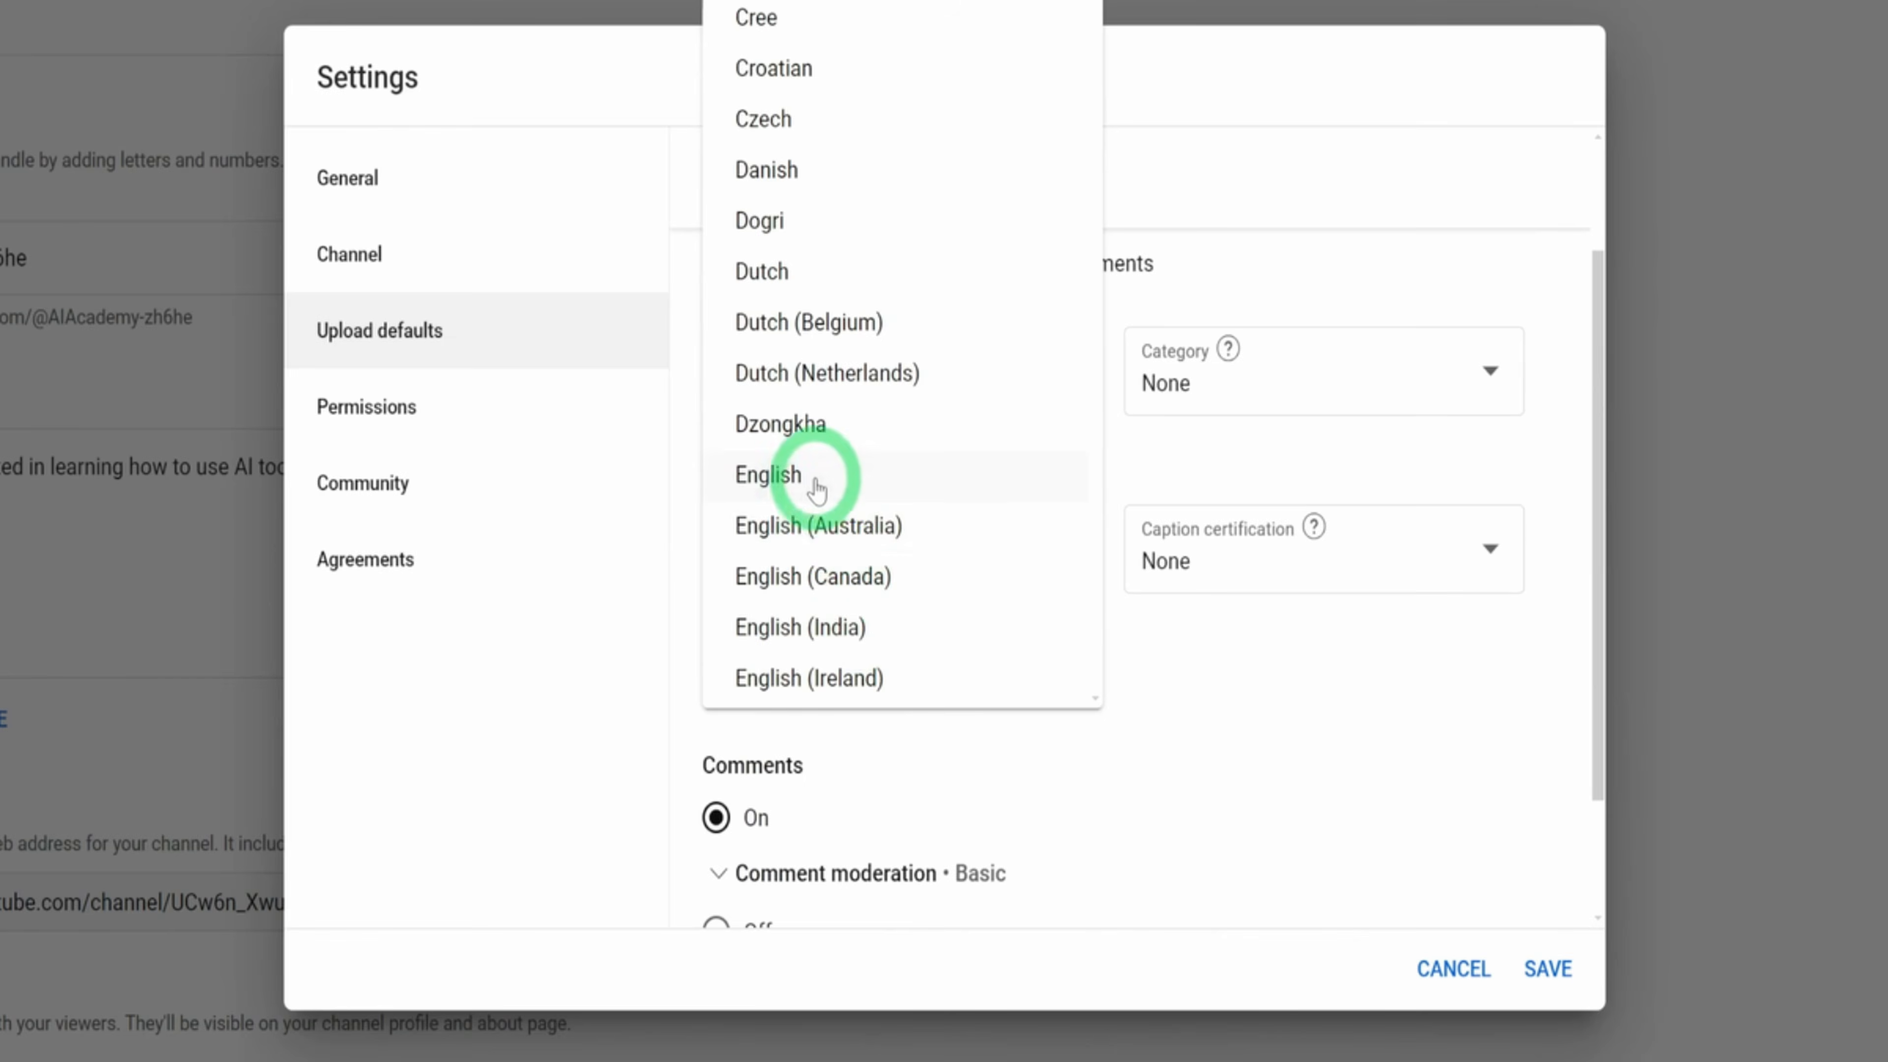
left_click(818, 474)
Set the default comment moderation for uploads to Strict and check the remaining advanced upload defaults
scroll(1095, 674, "down", 1)
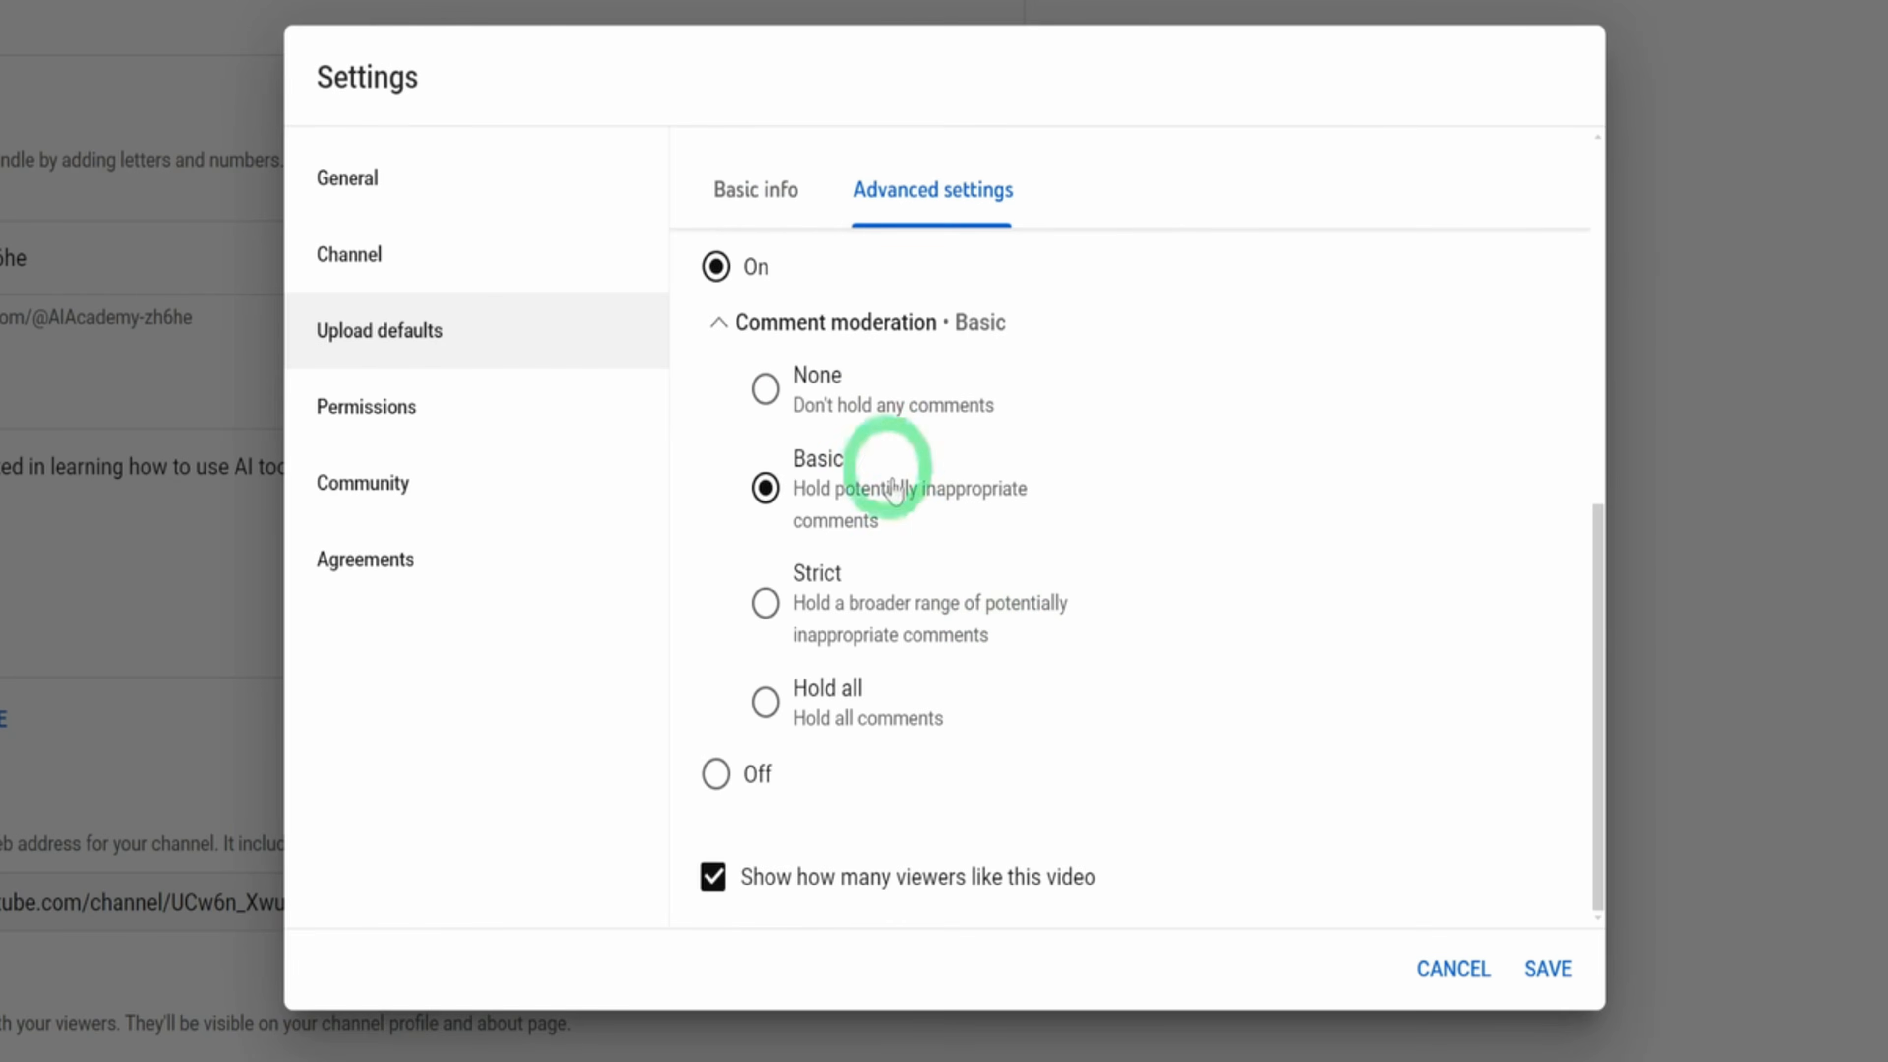
scroll(941, 542, "up", 2)
scroll(1095, 641, "down", 2)
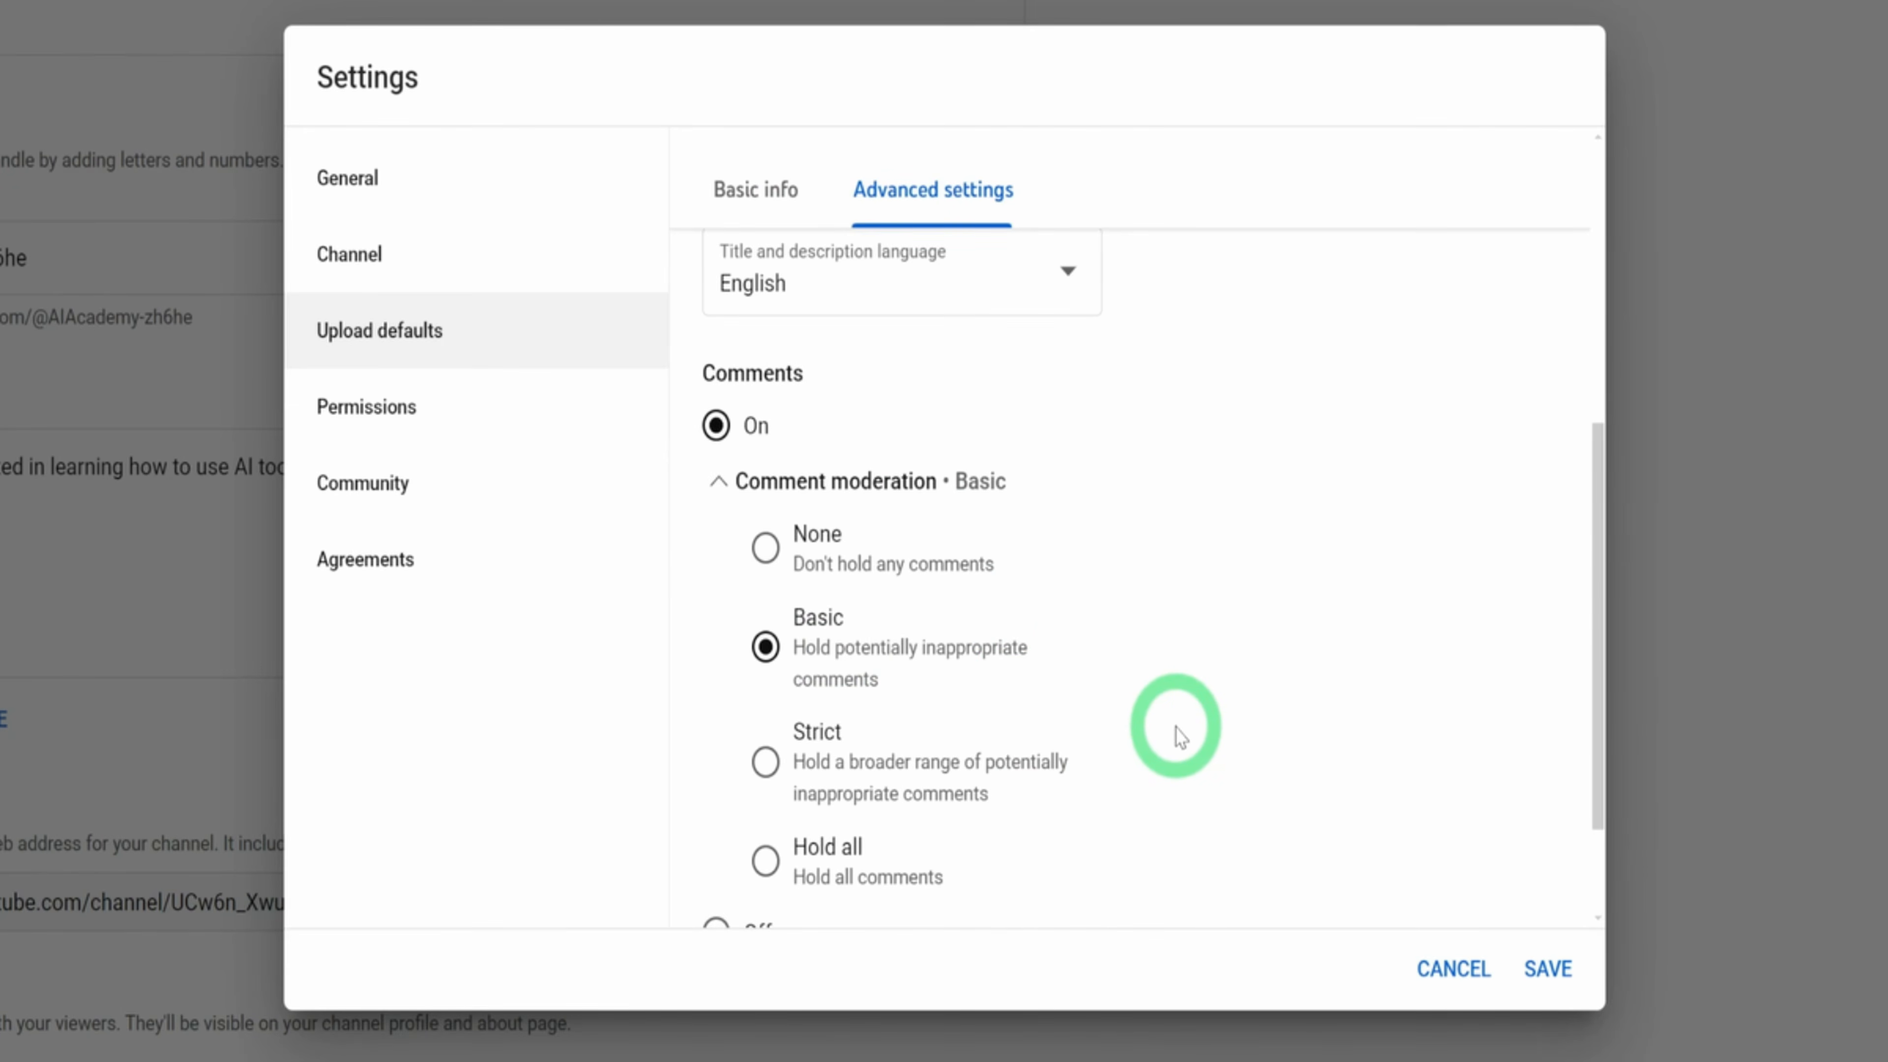
scroll(1180, 736, "down", 2)
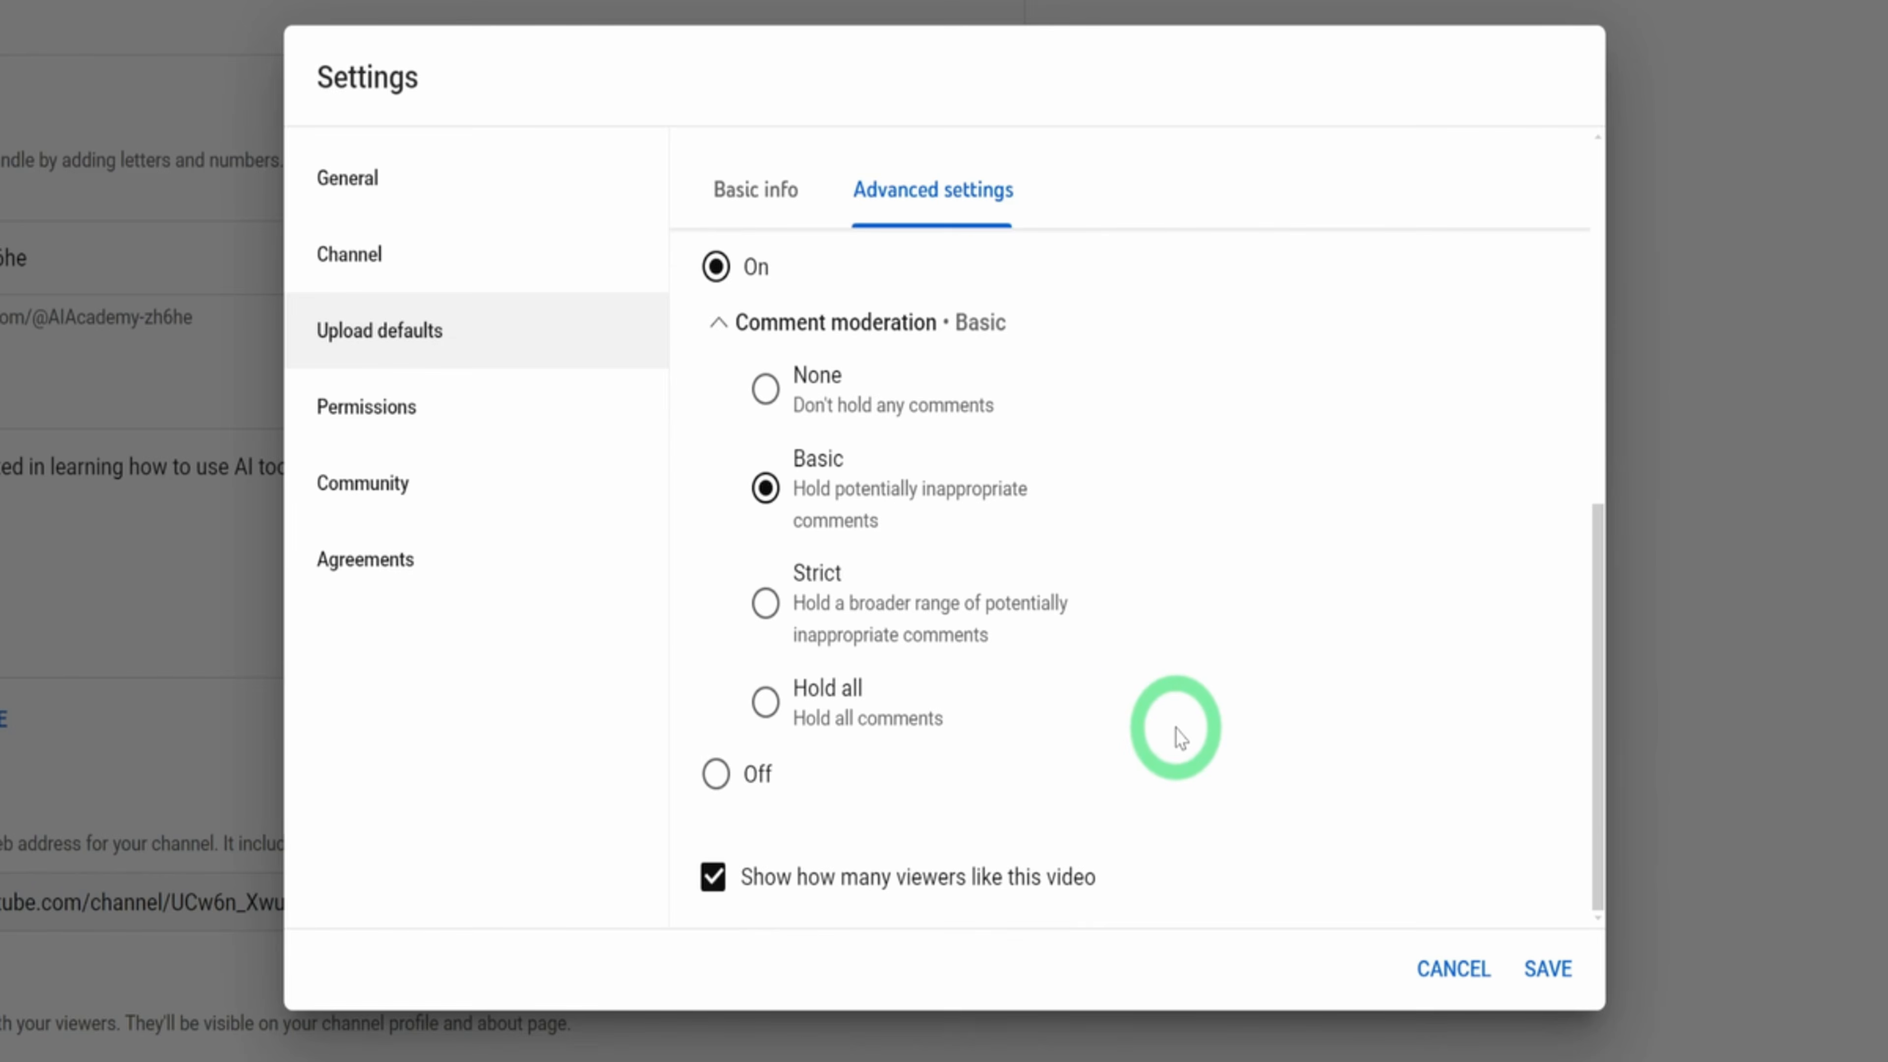
left_click(845, 614)
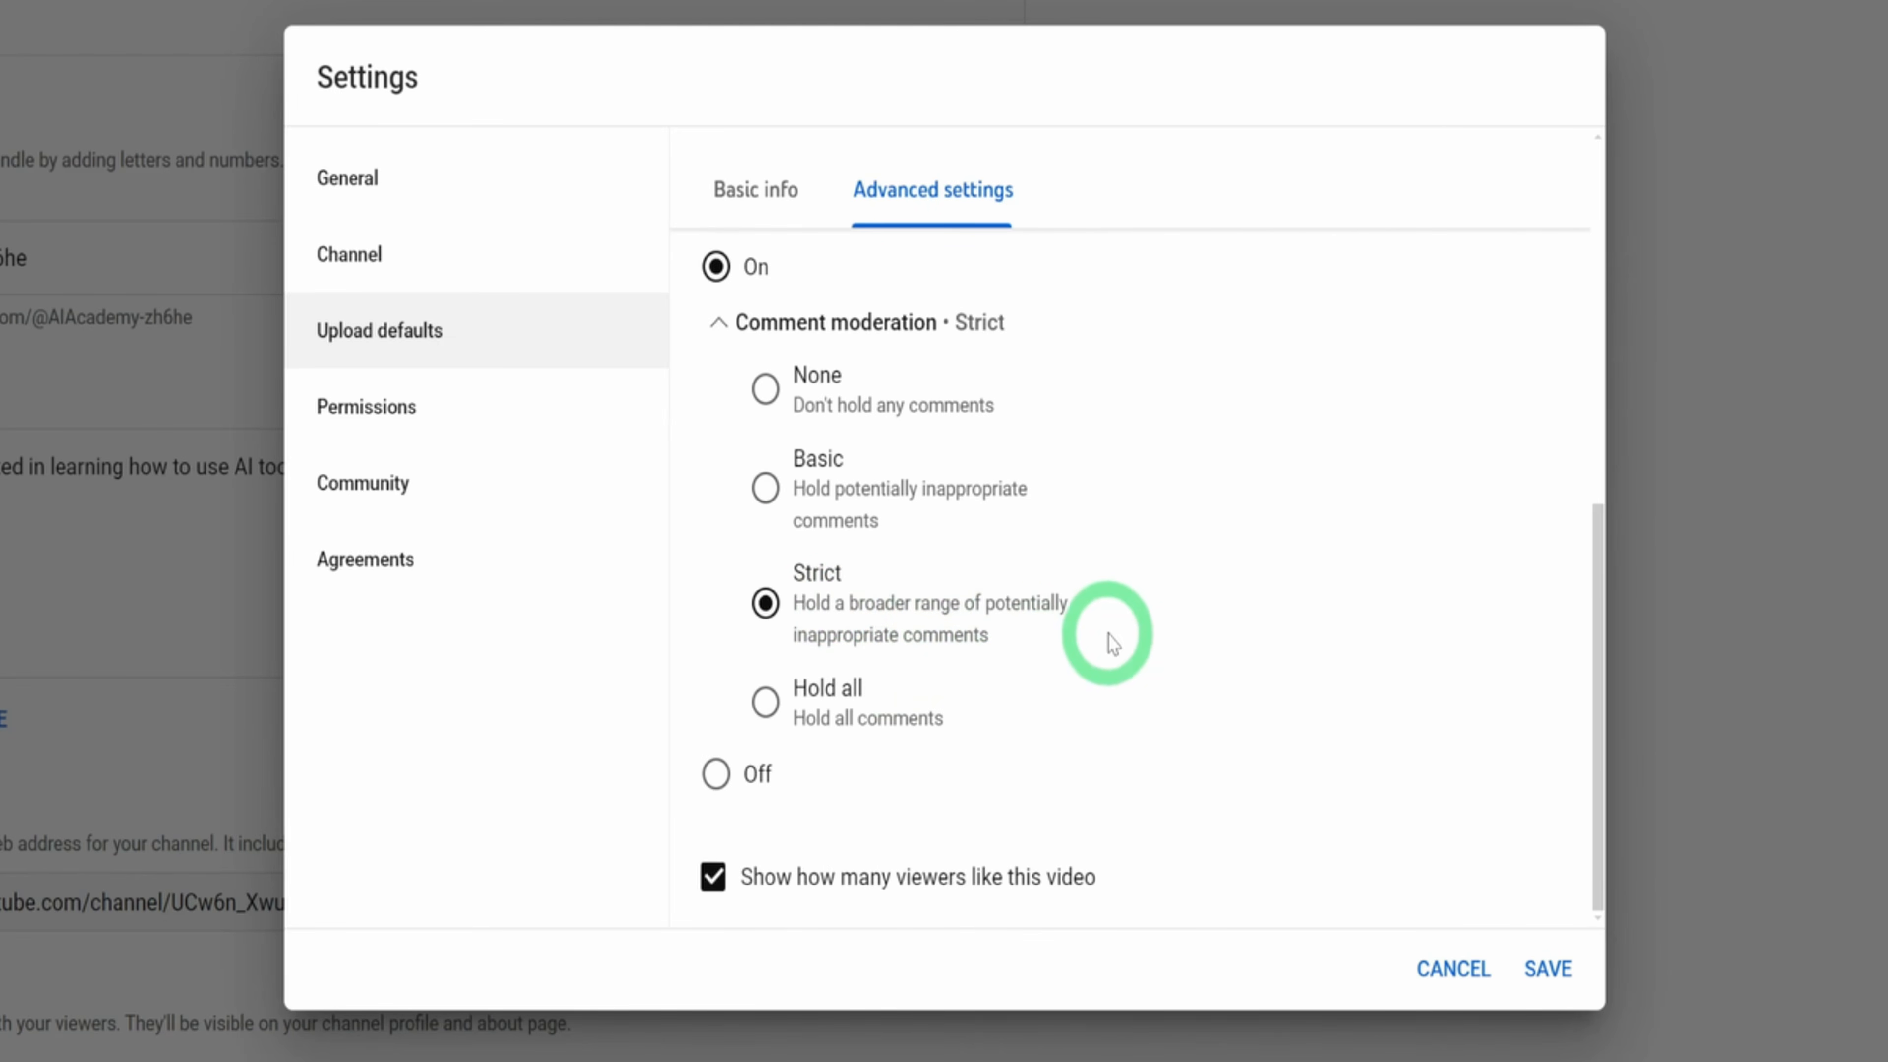
scroll(1112, 645, "up", 9)
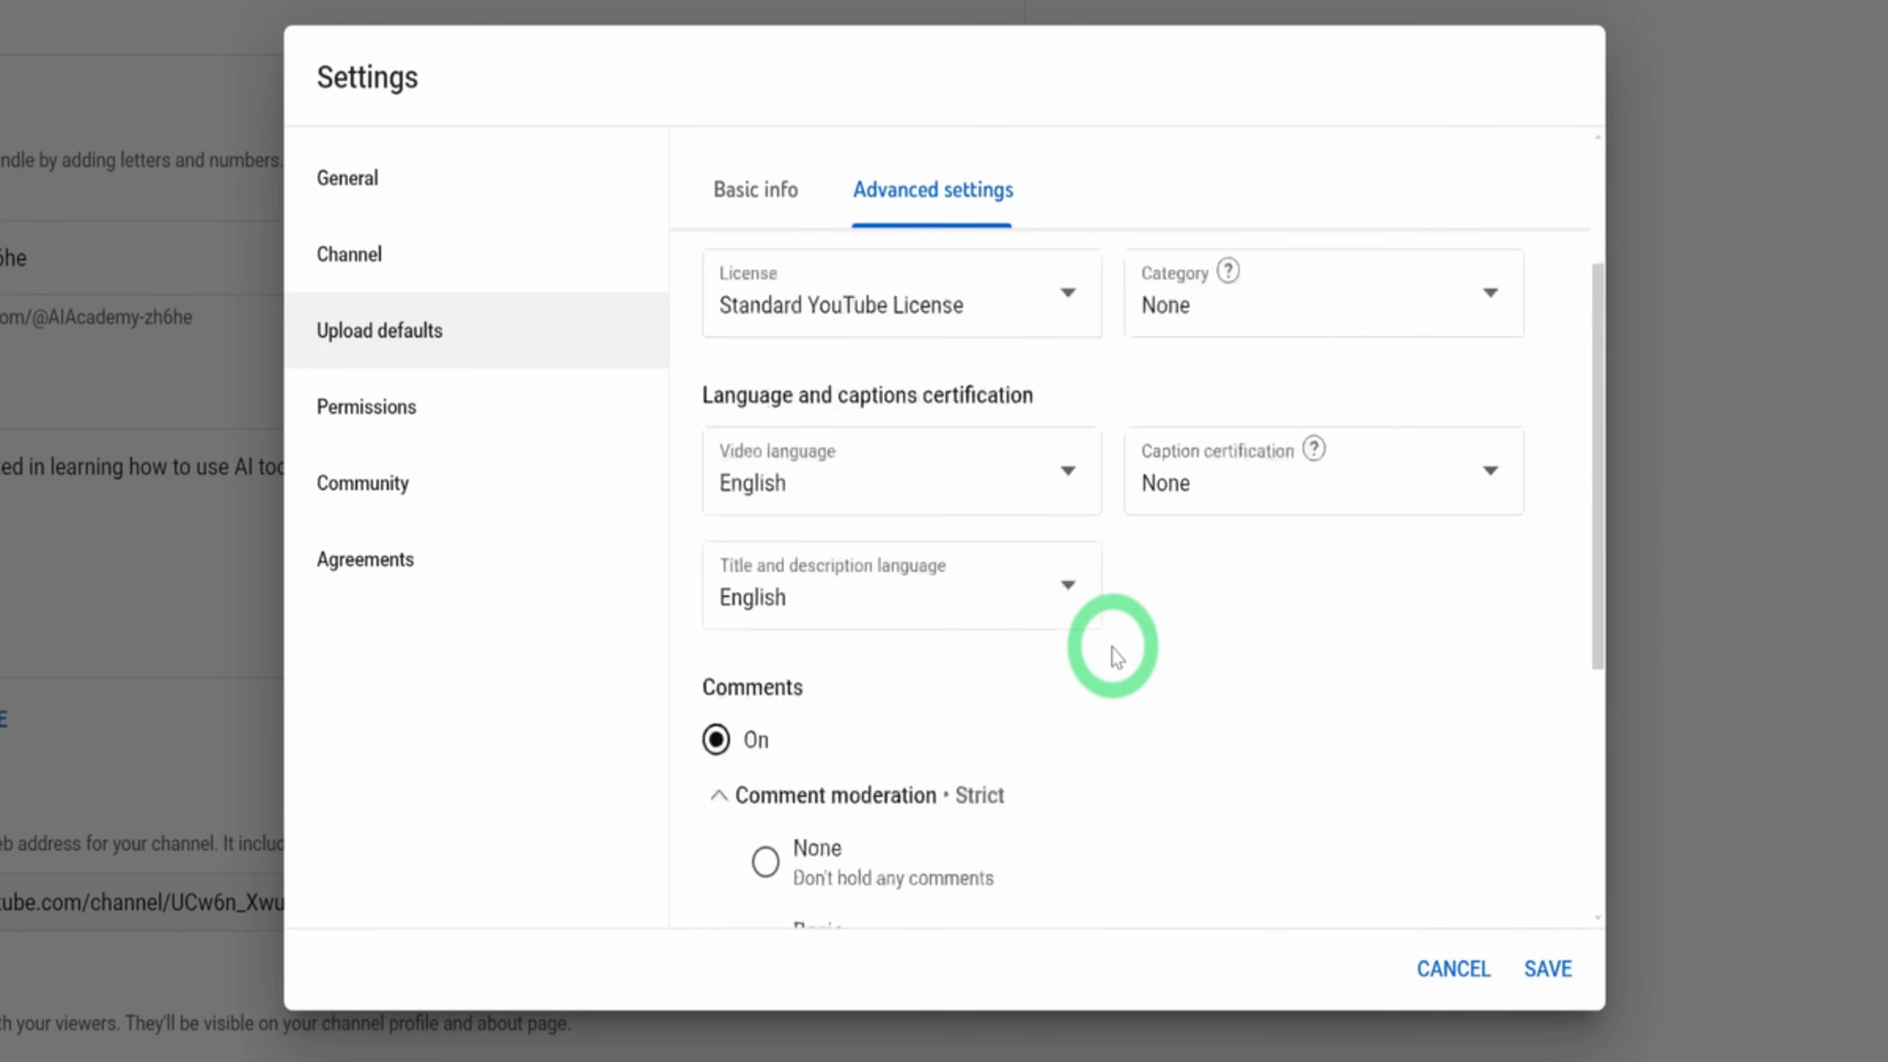
scroll(1219, 736, "down", 9)
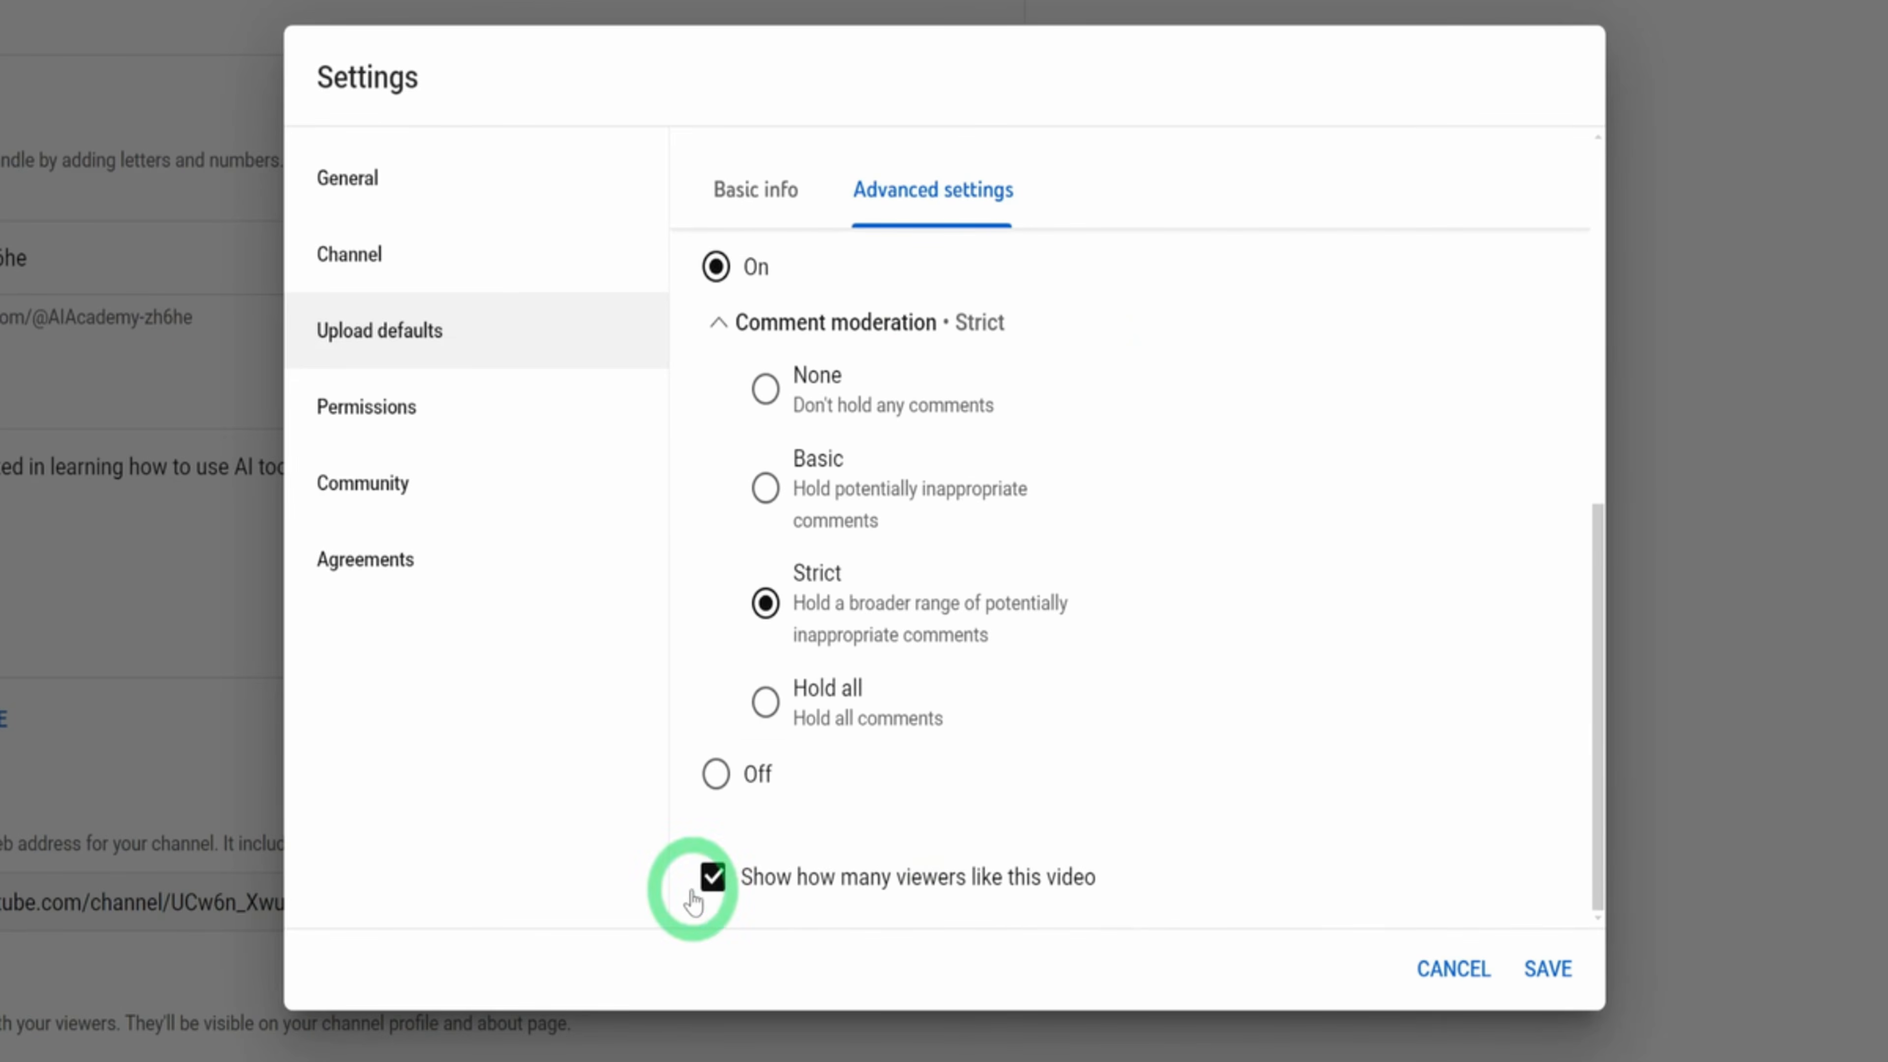
scroll(1159, 640, "up", 9)
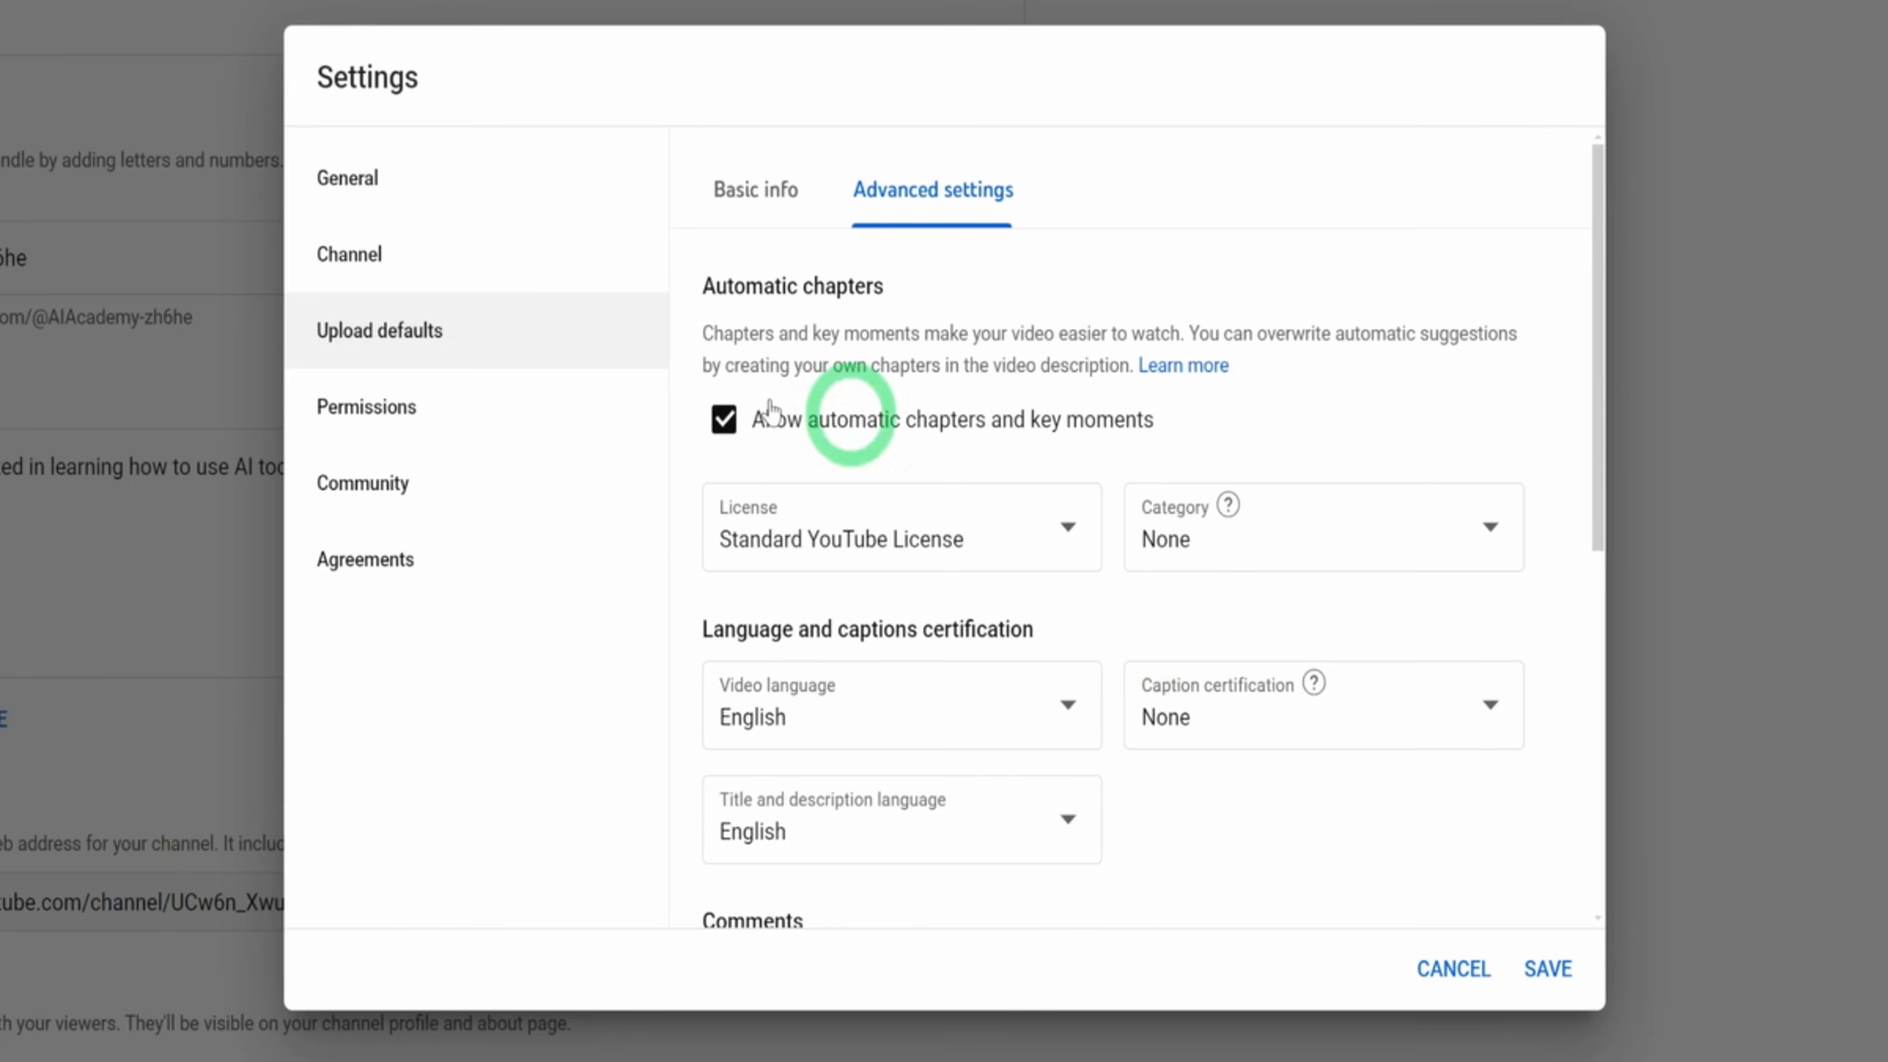
Review the channel's permissions, community moderation filters and defaults, and agreements
left_click(495, 409)
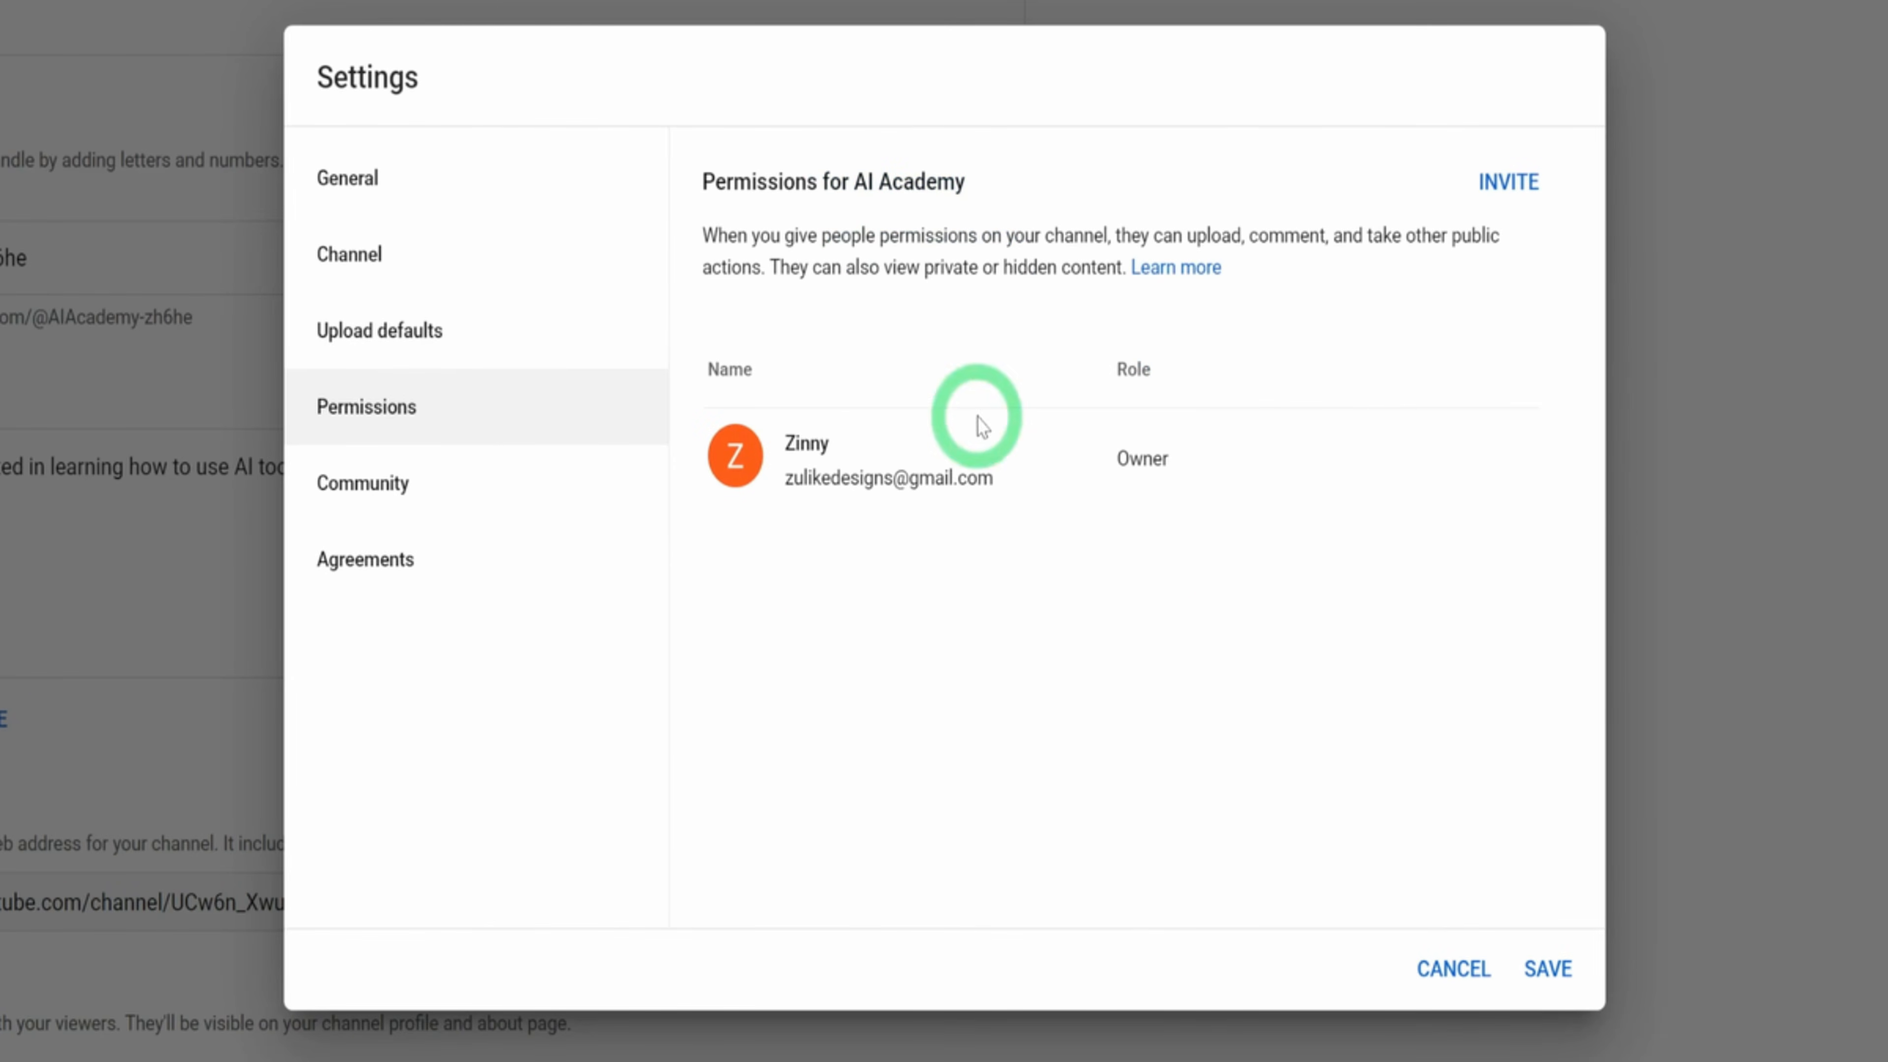
left_click(399, 490)
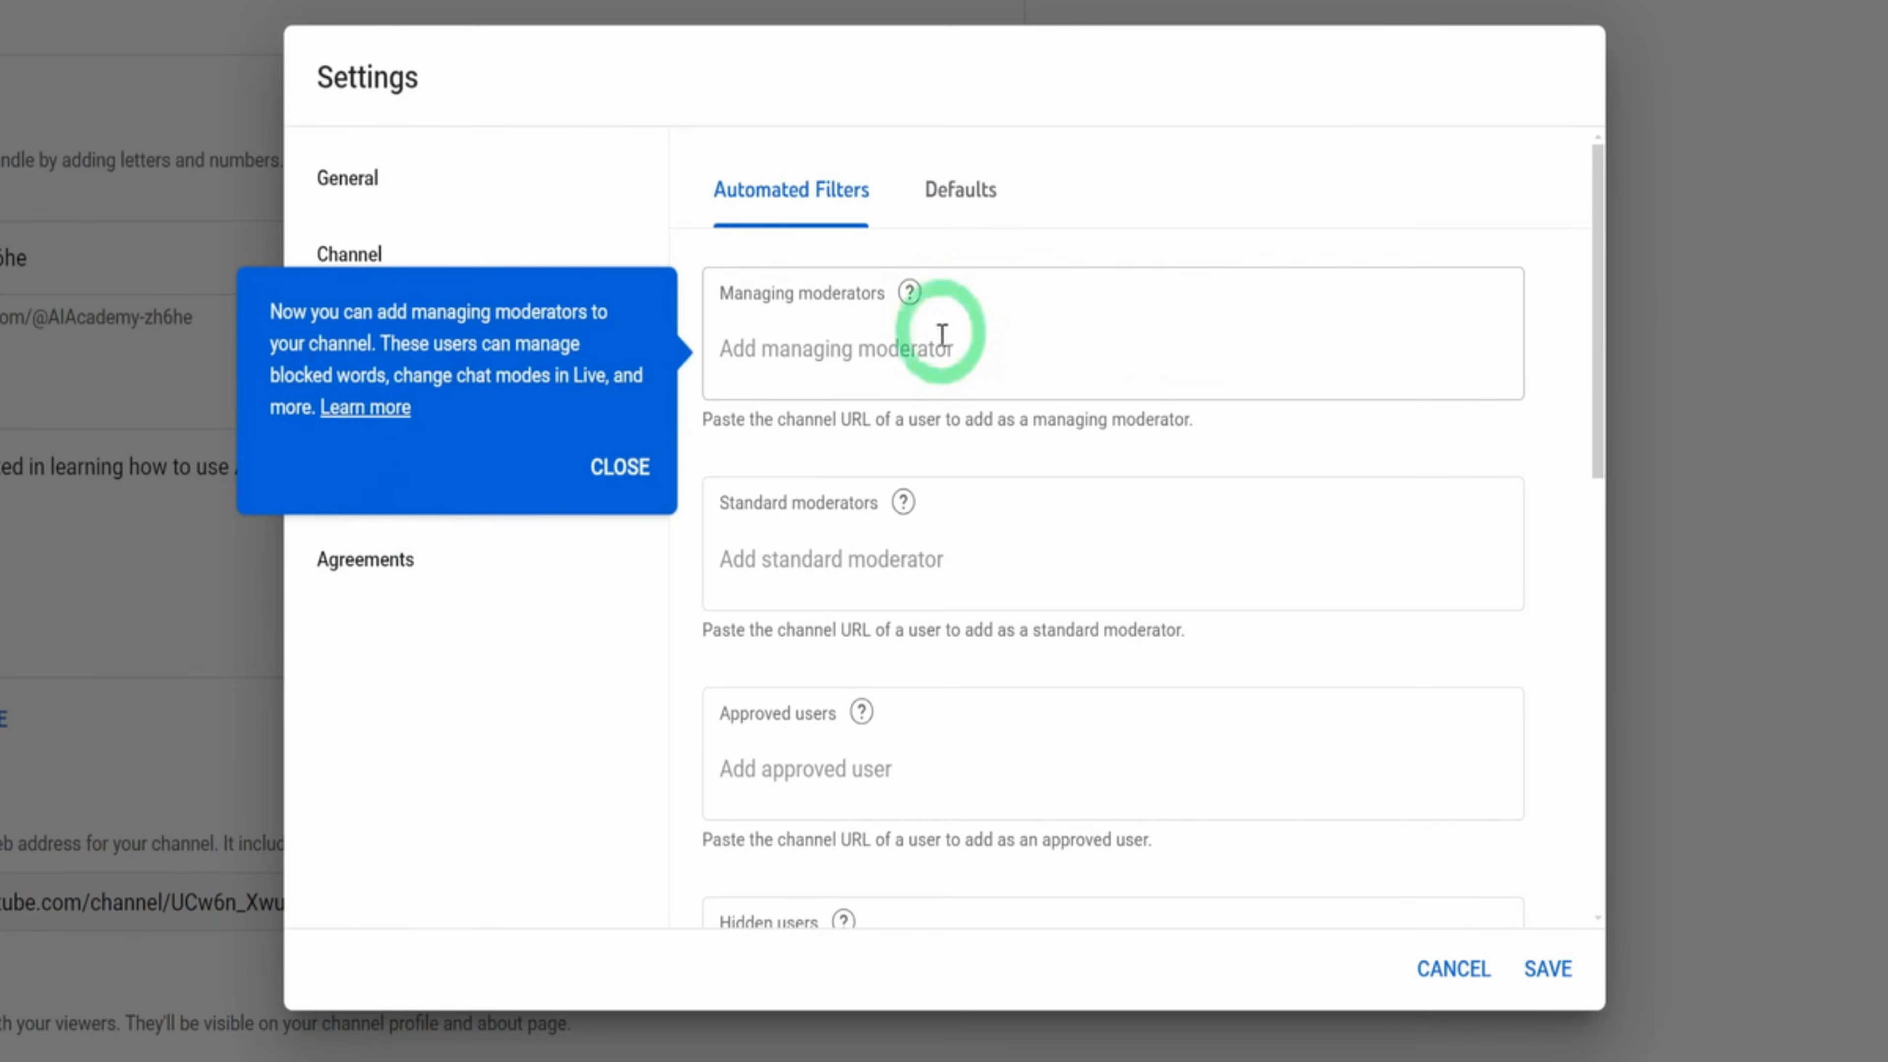
scroll(1204, 447, "down", 8)
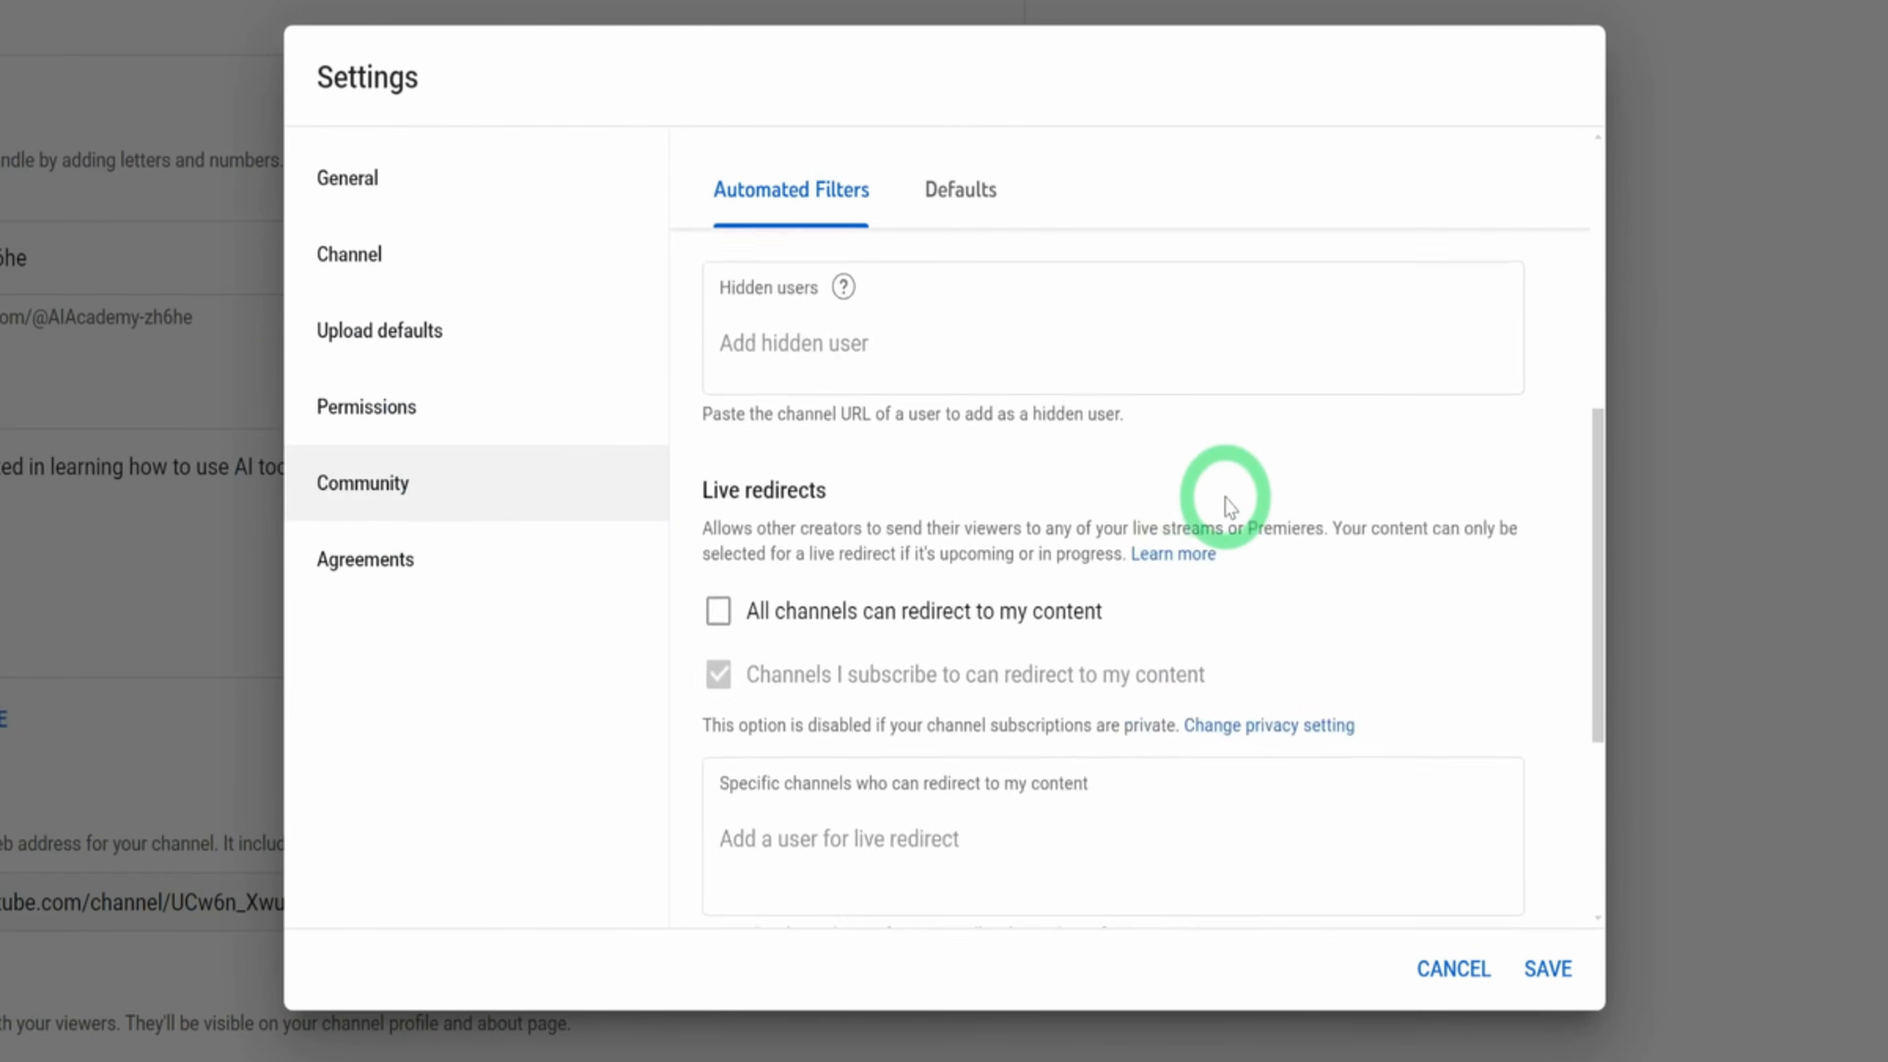
scroll(1230, 508, "down", 5)
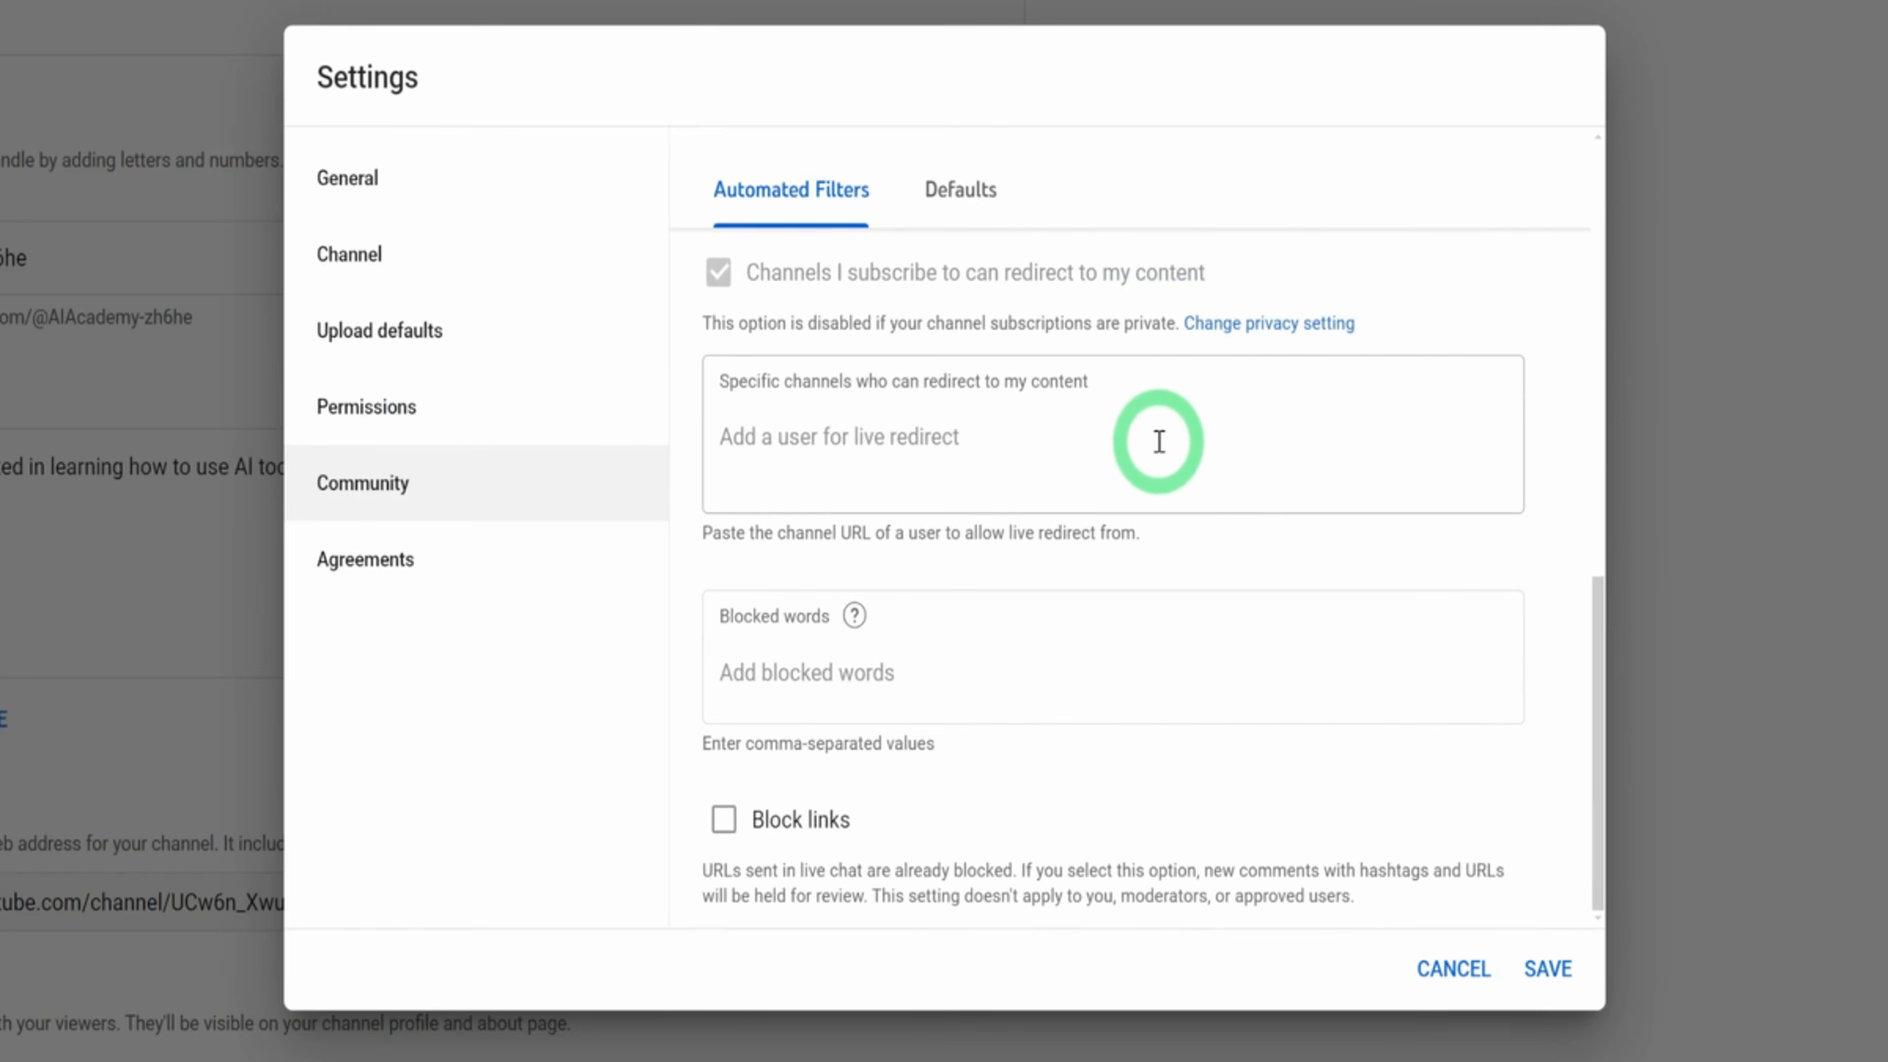
scroll(1264, 599, "up", 5)
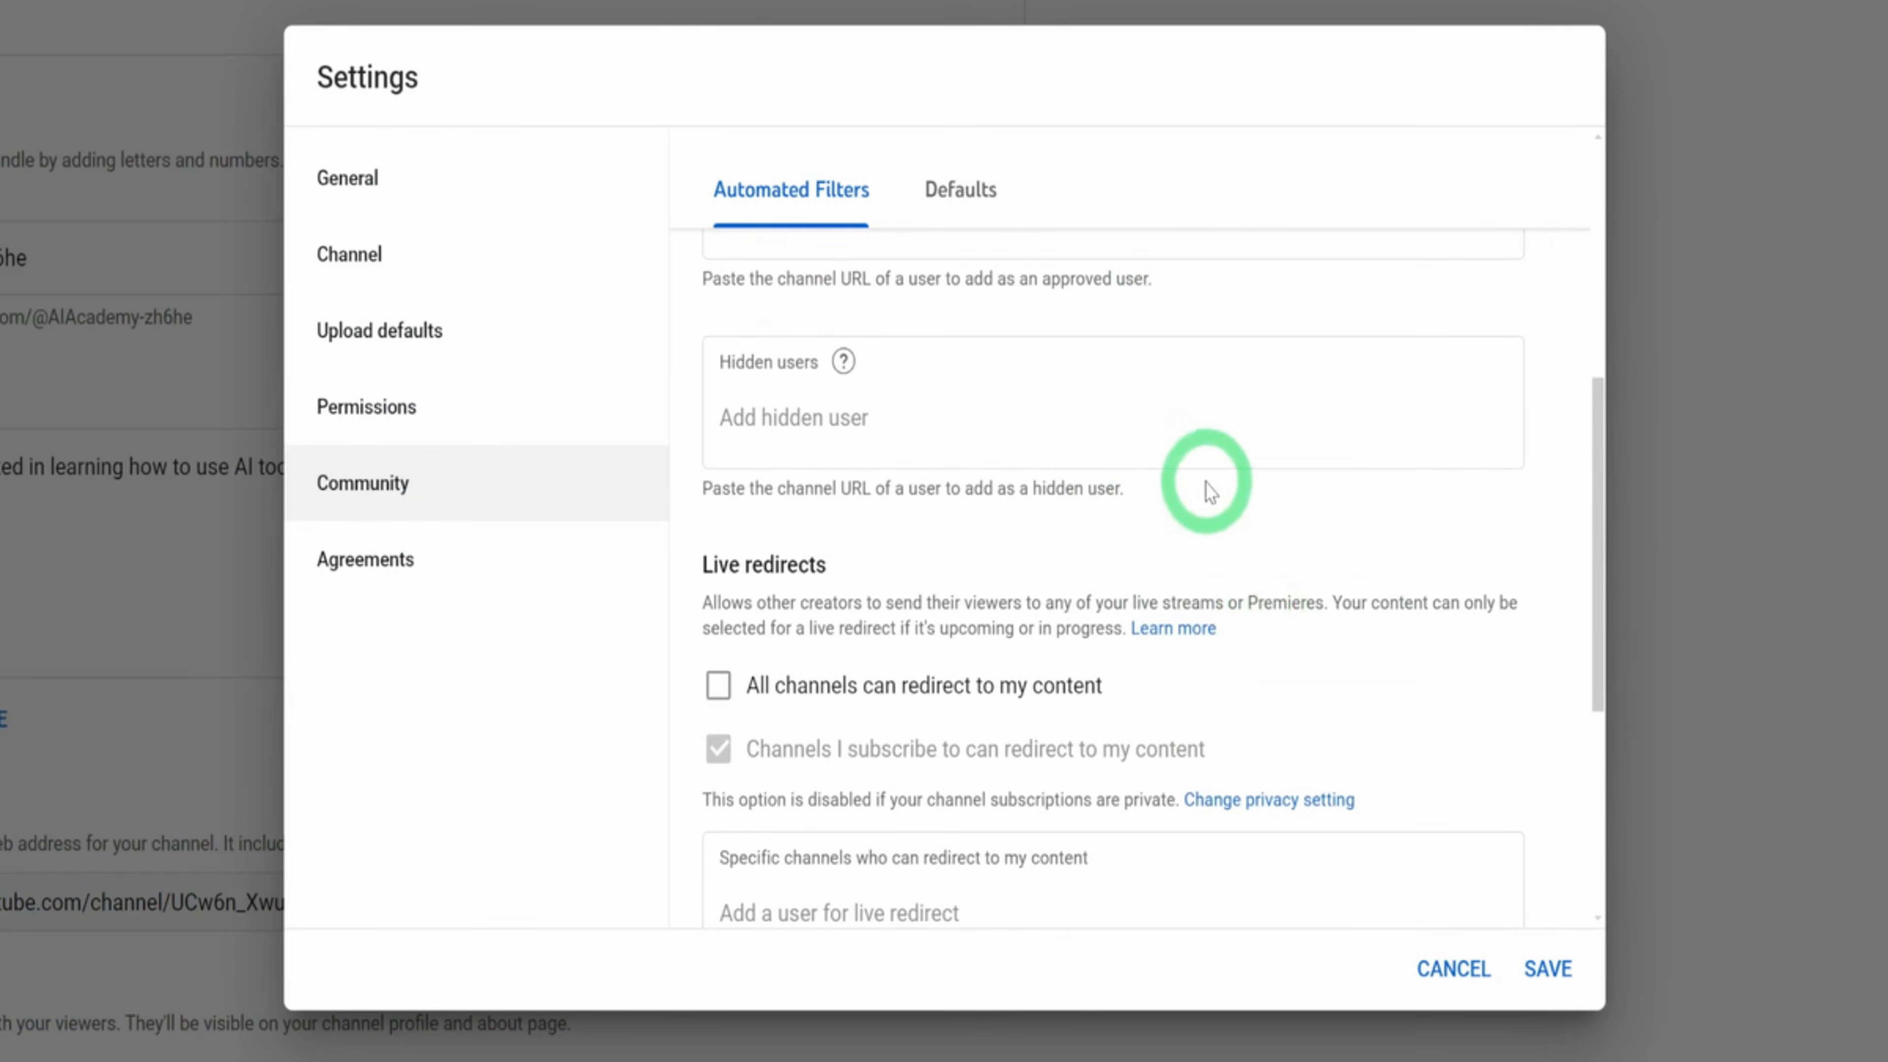
scroll(1210, 491, "up", 5)
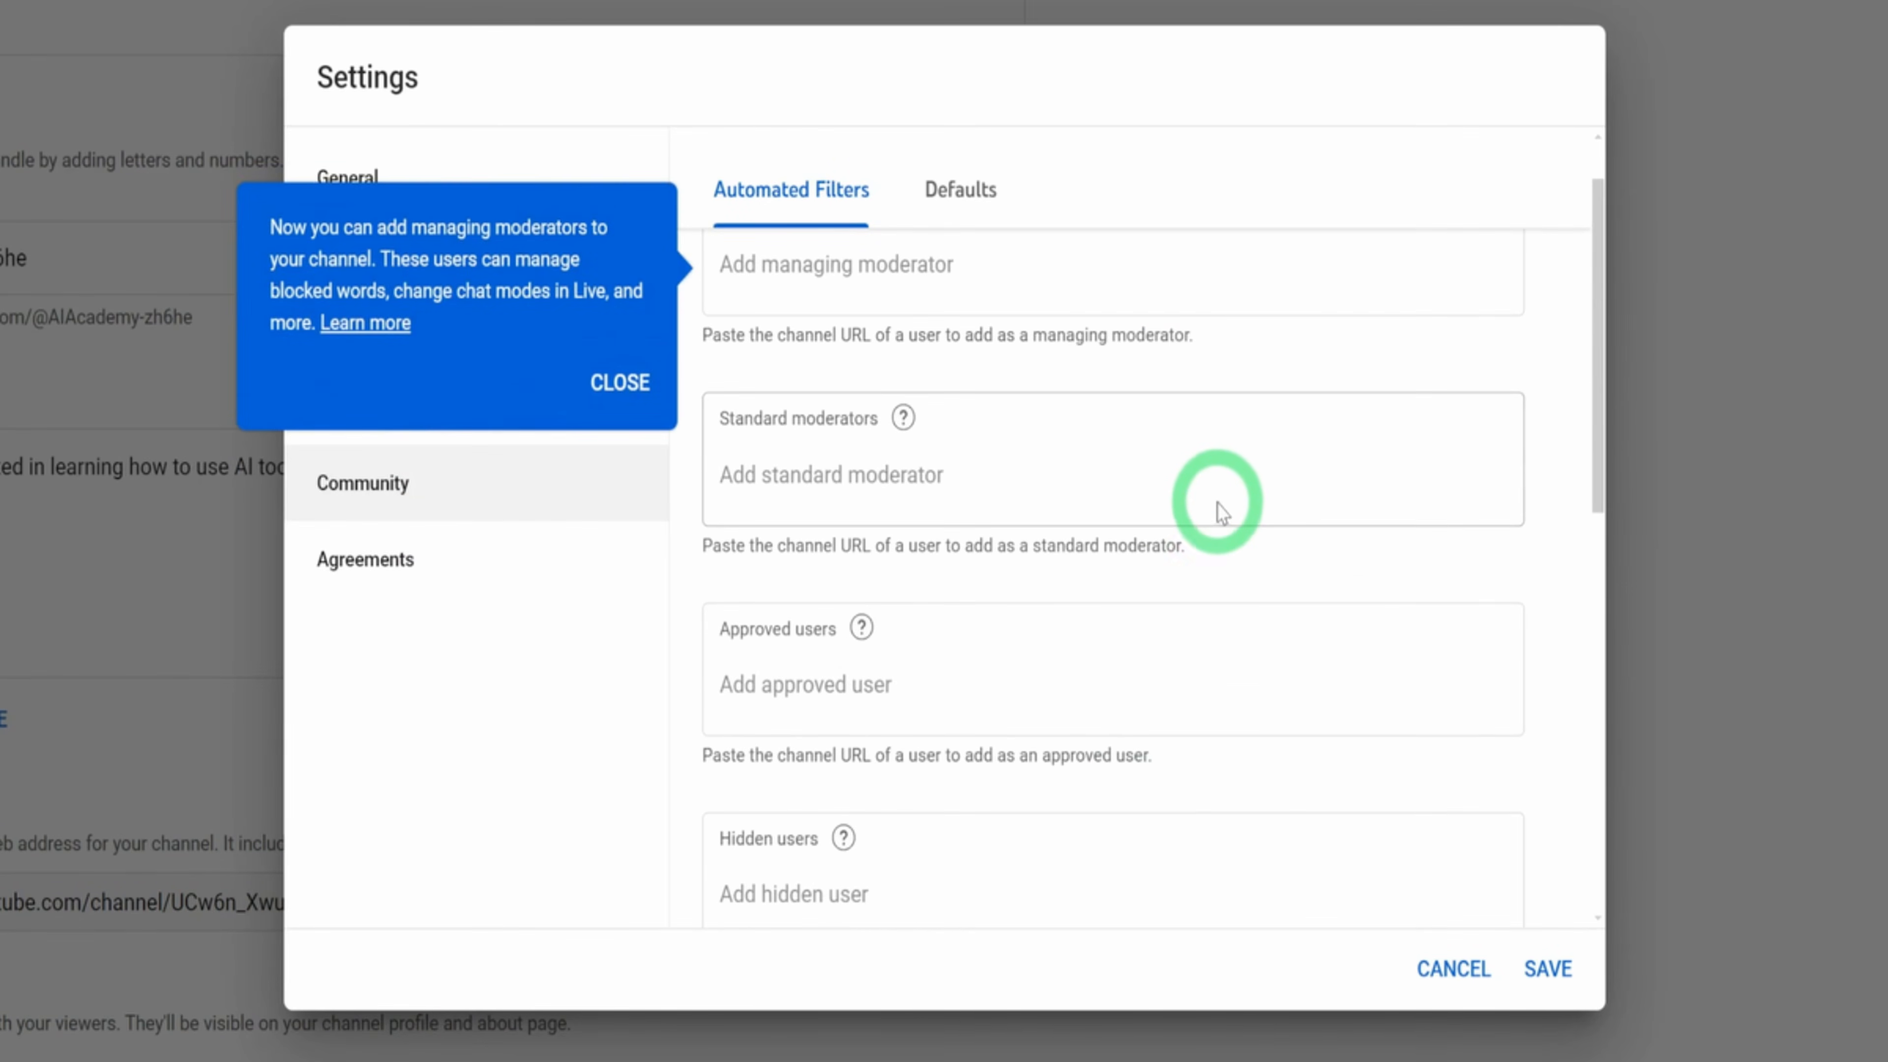
scroll(1217, 506, "down", 10)
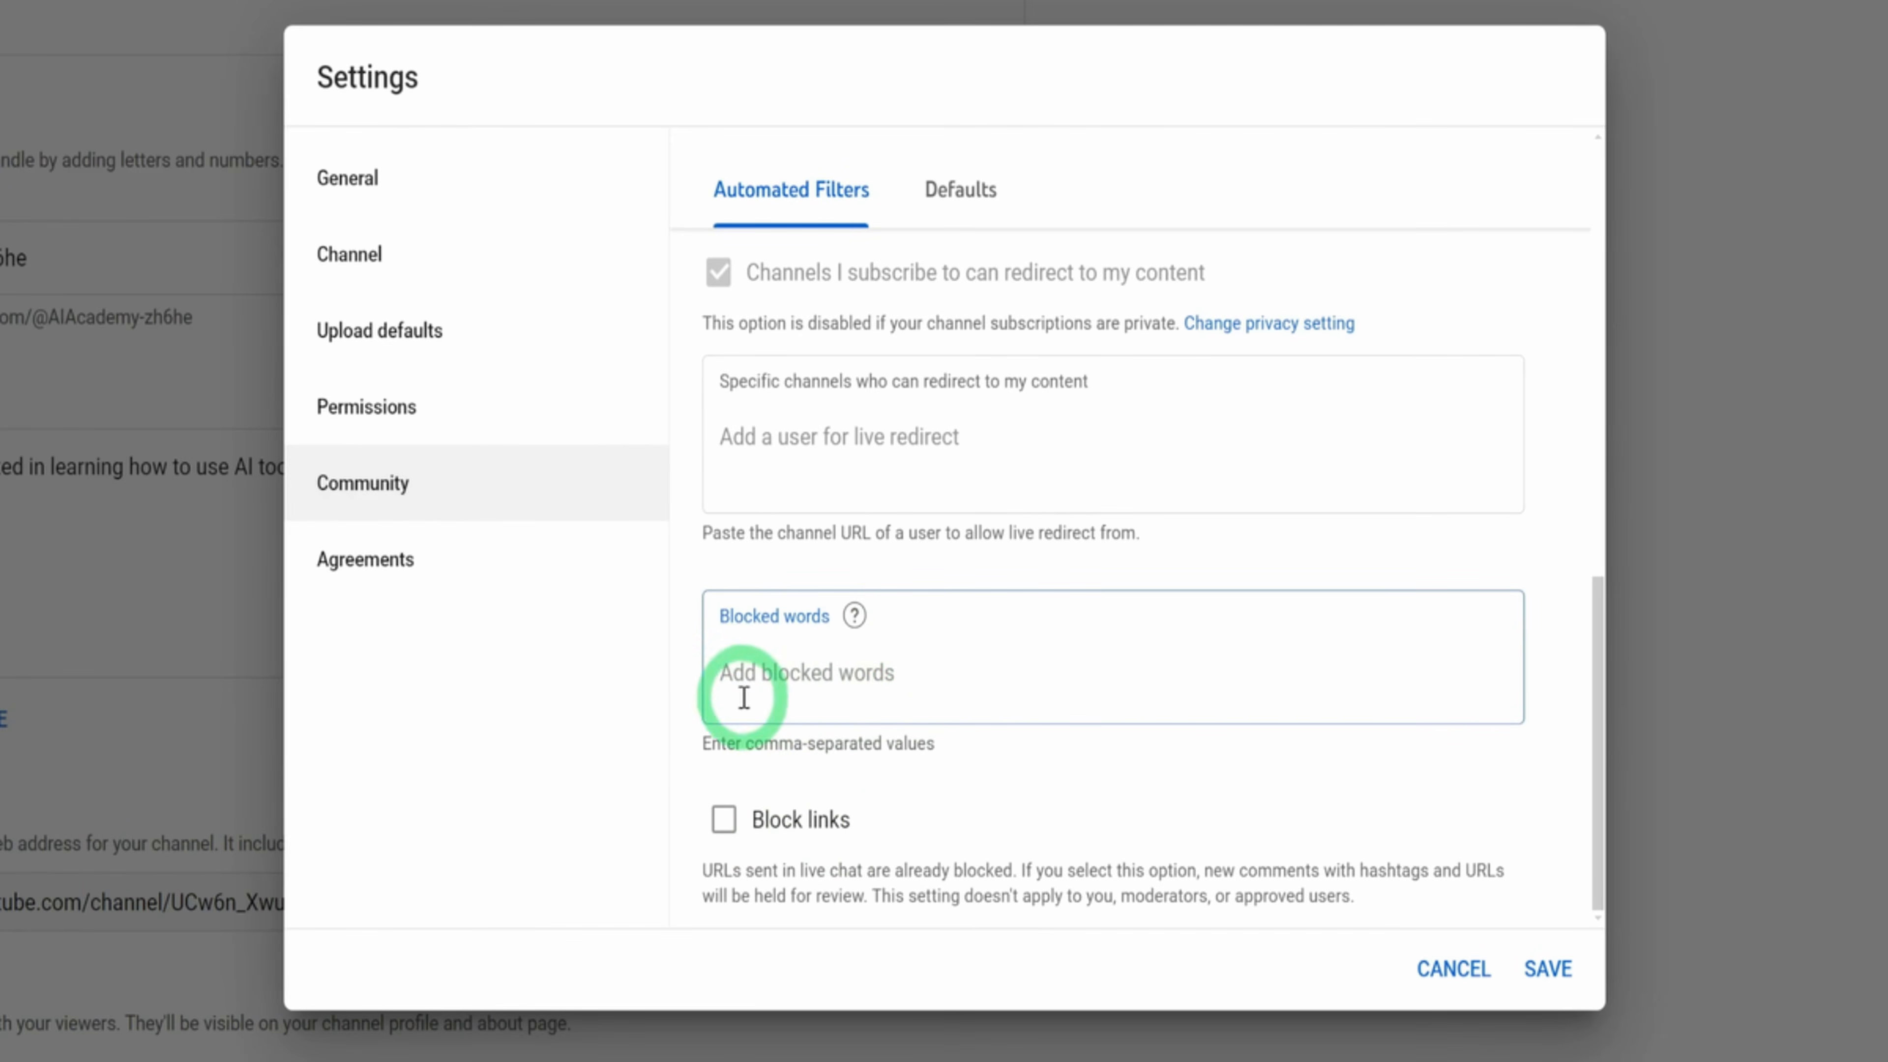
left_click(966, 202)
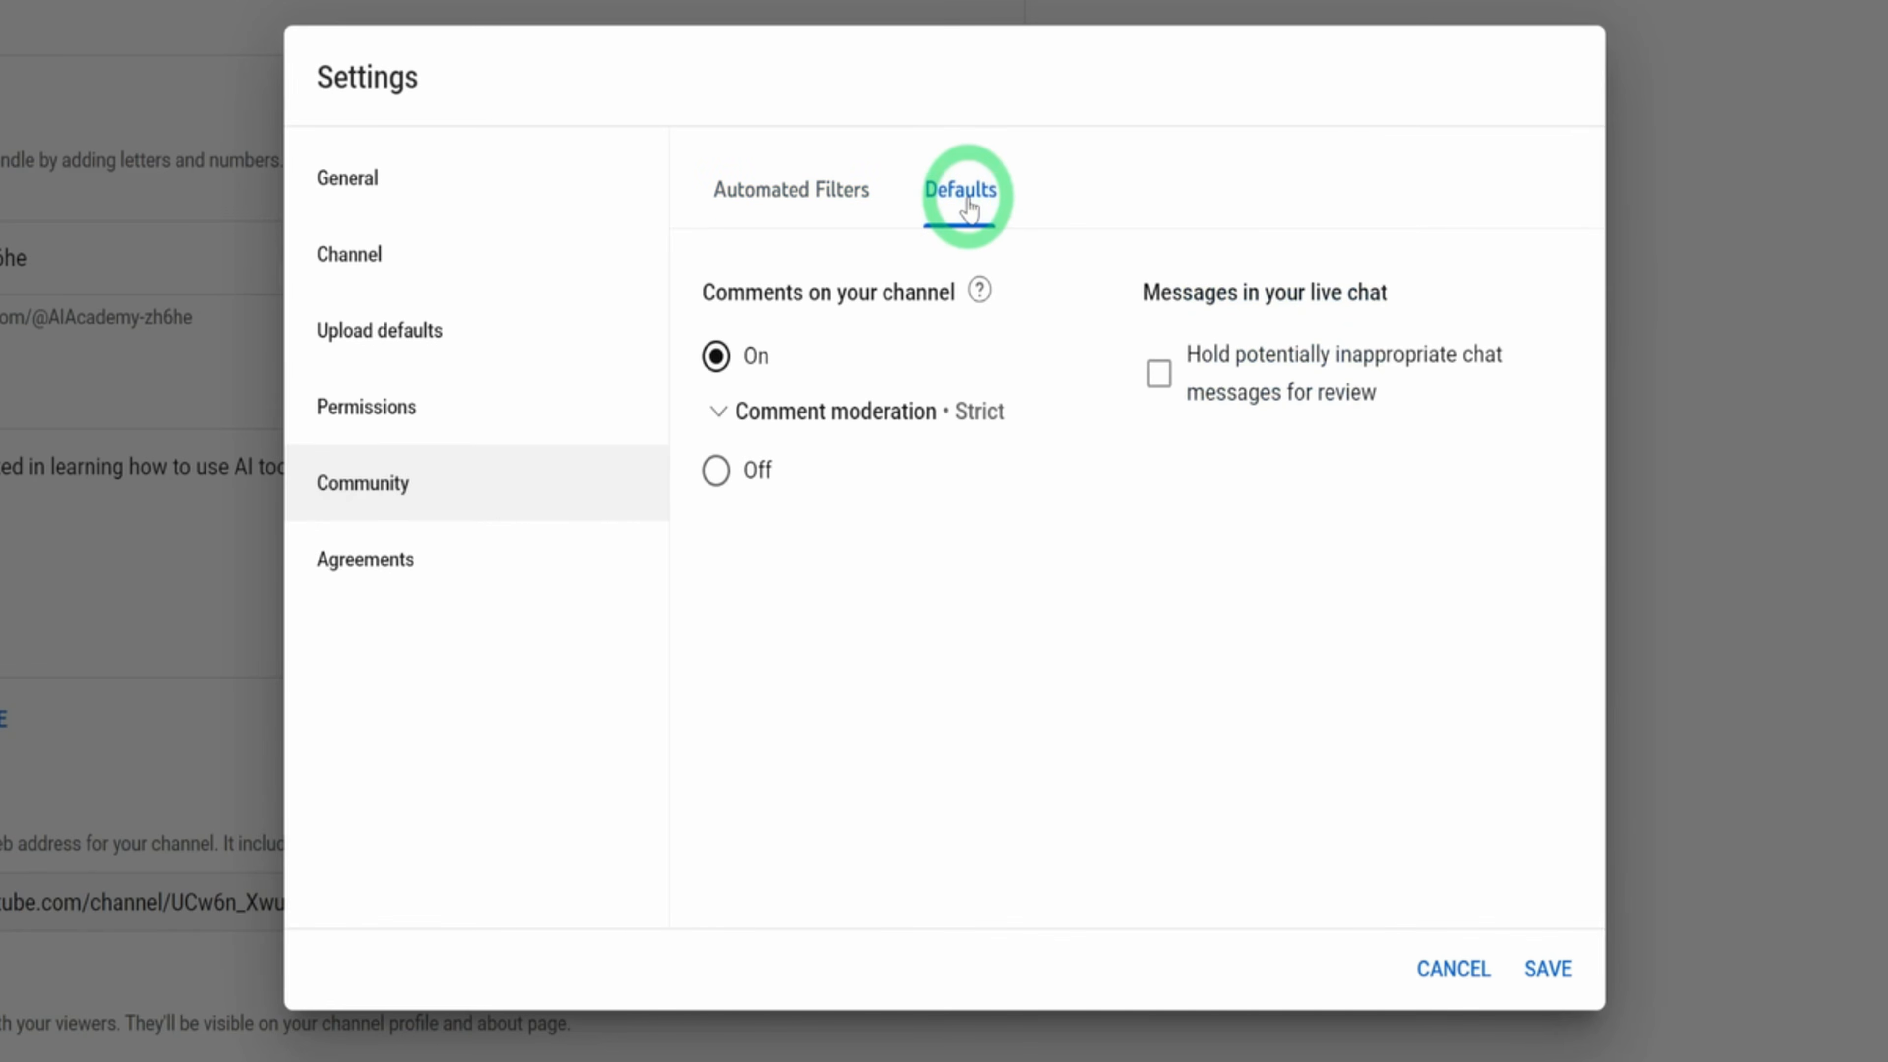
left_click(366, 563)
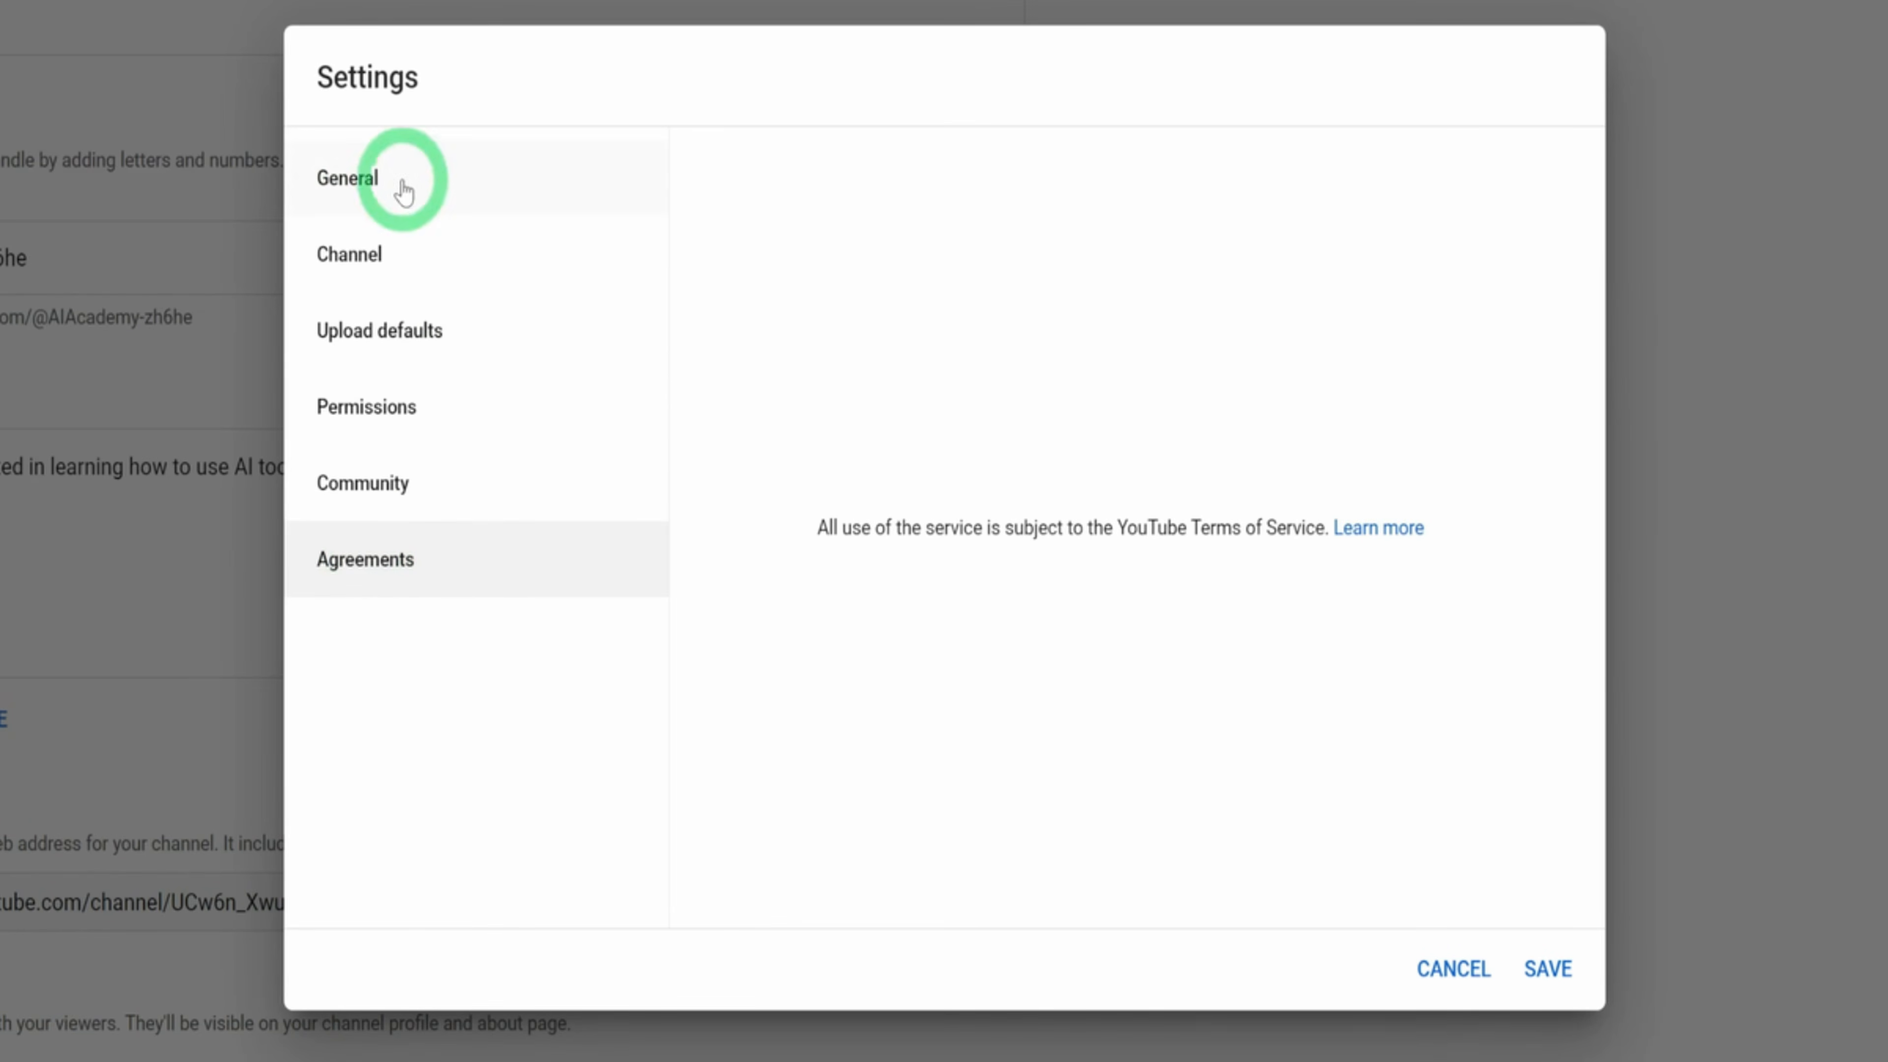
Save the channel settings and look over the public channel page
left_click(1549, 969)
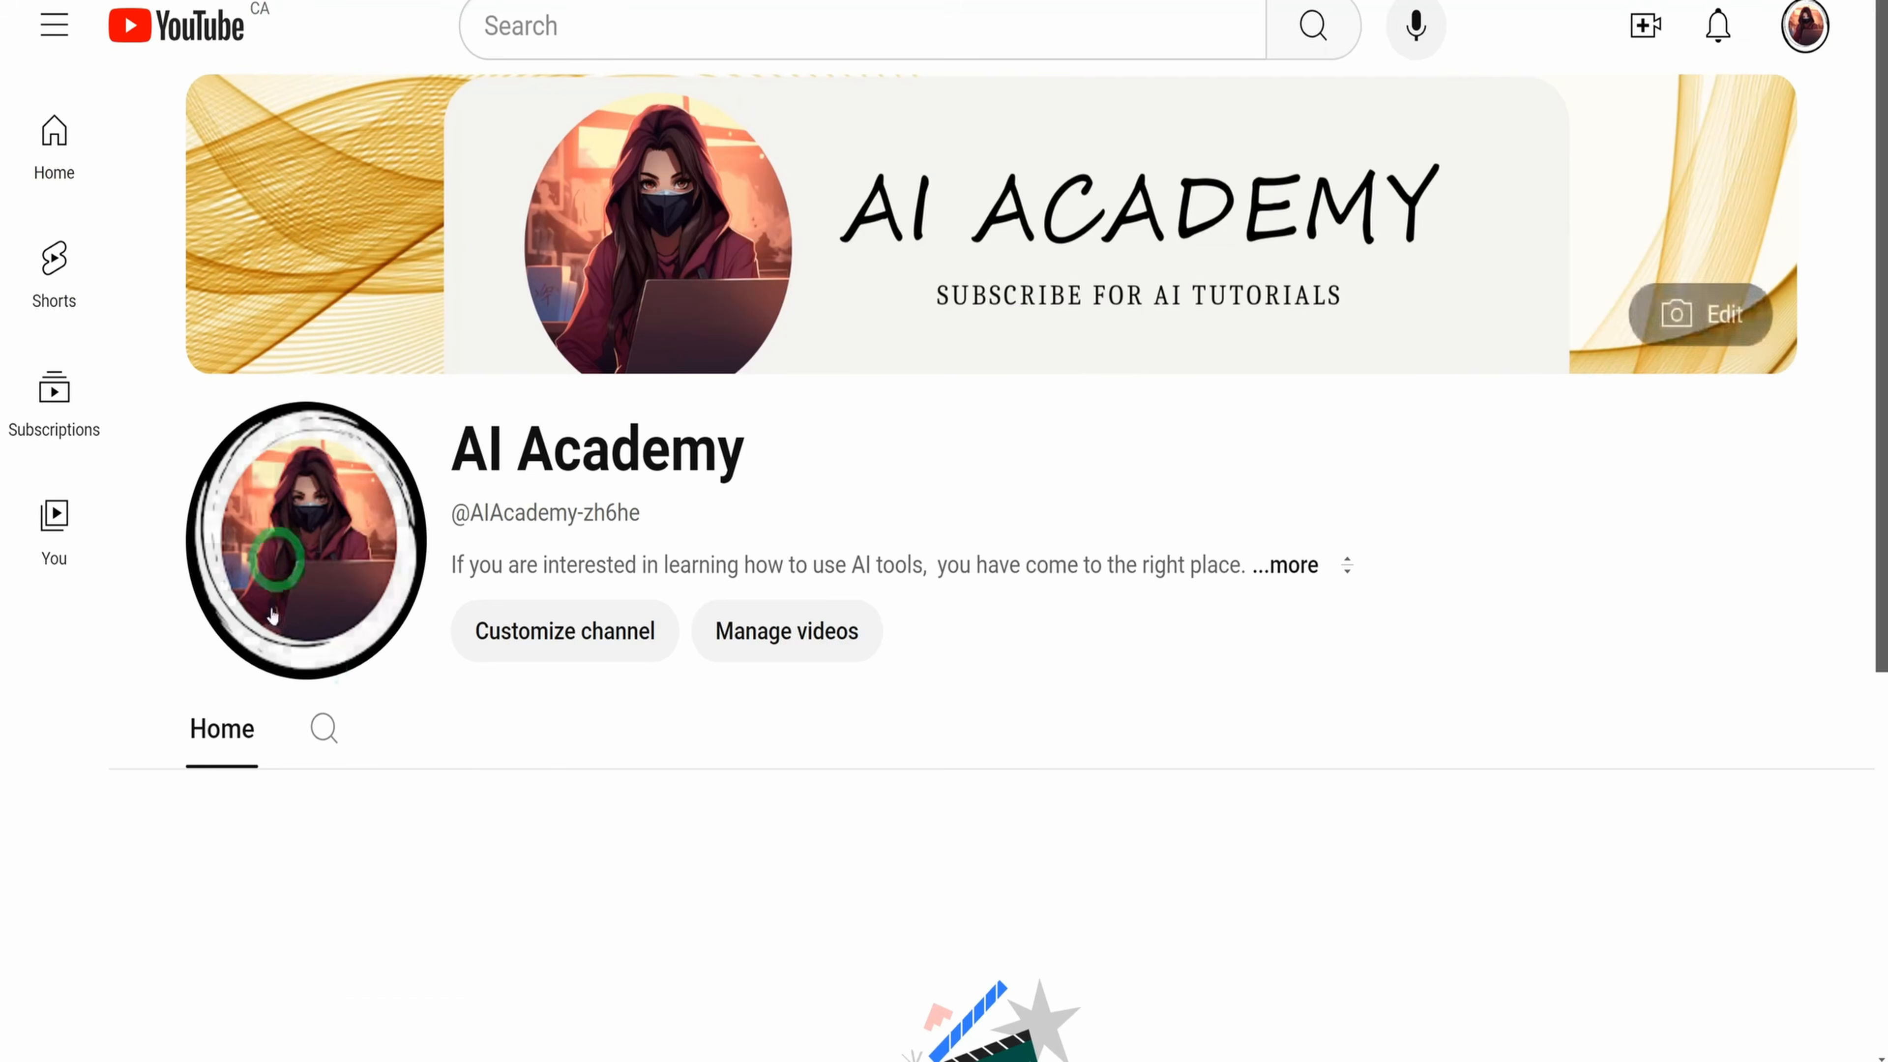
scroll(717, 595, "down", 5)
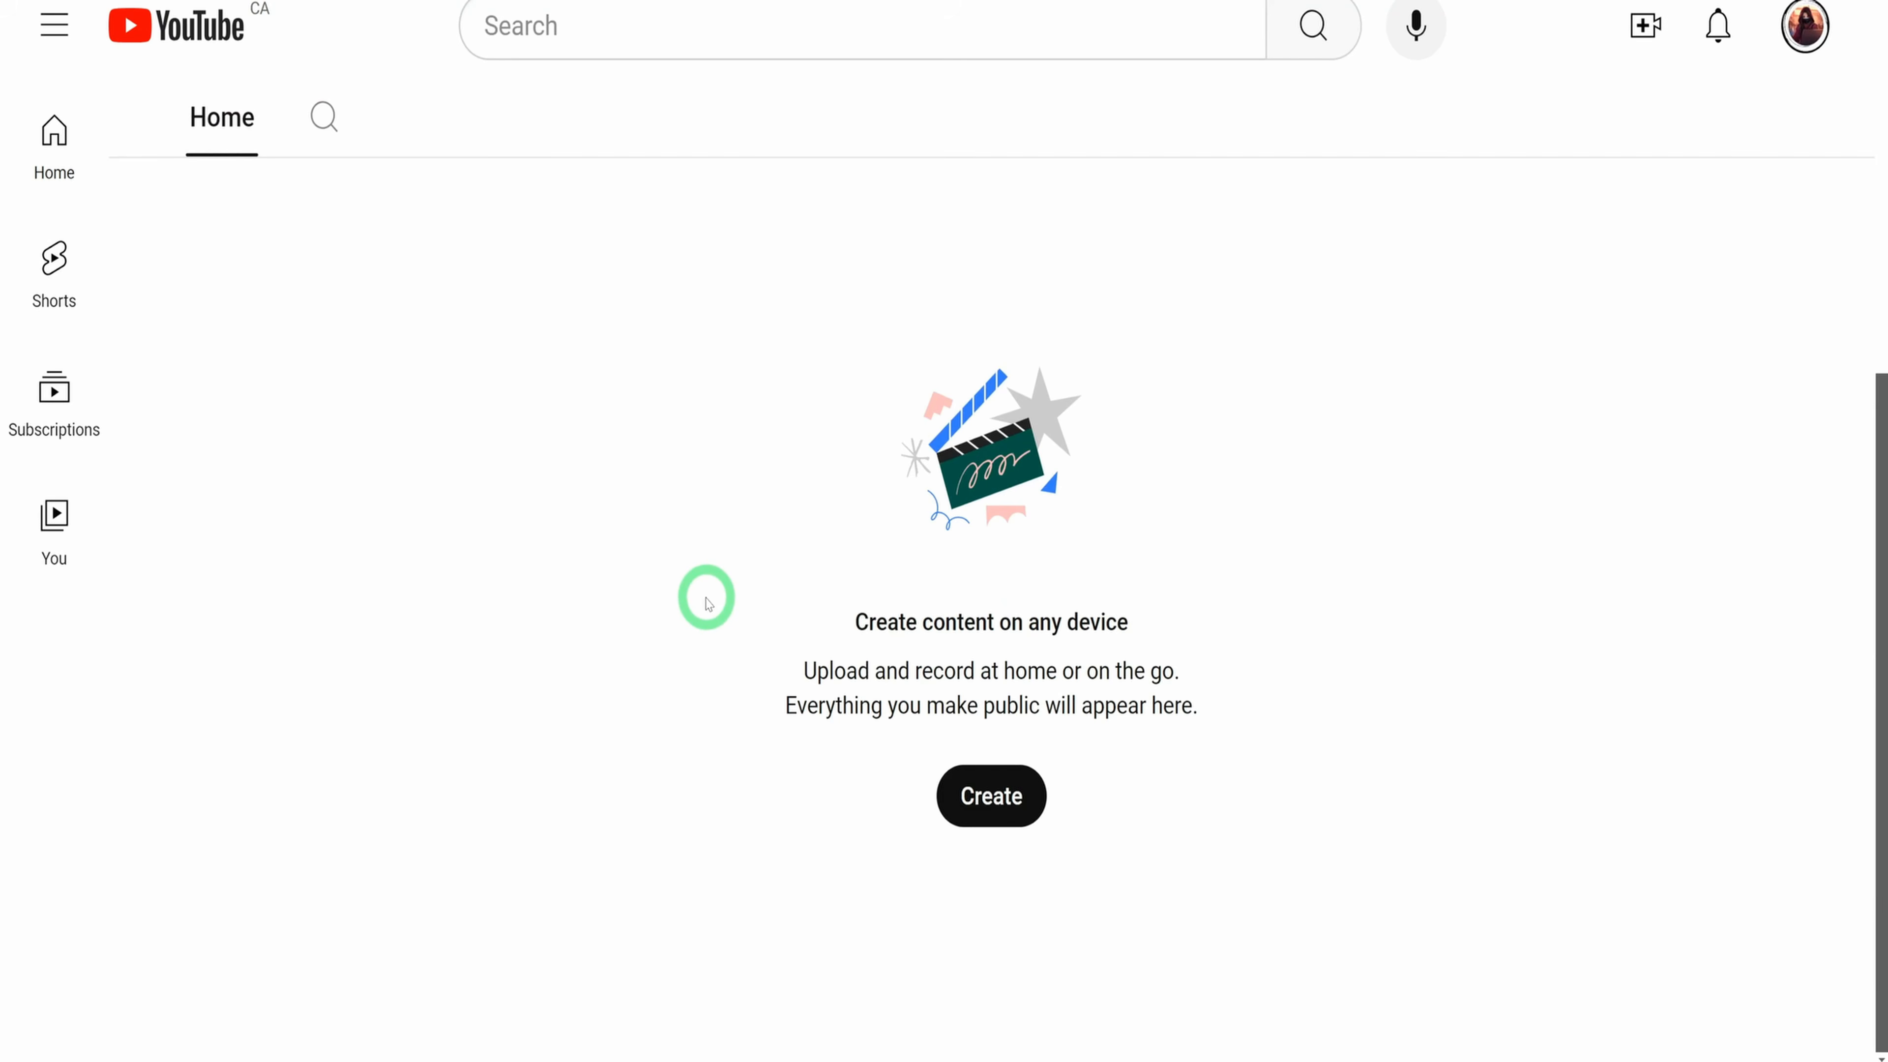
scroll(701, 591, "up", 1)
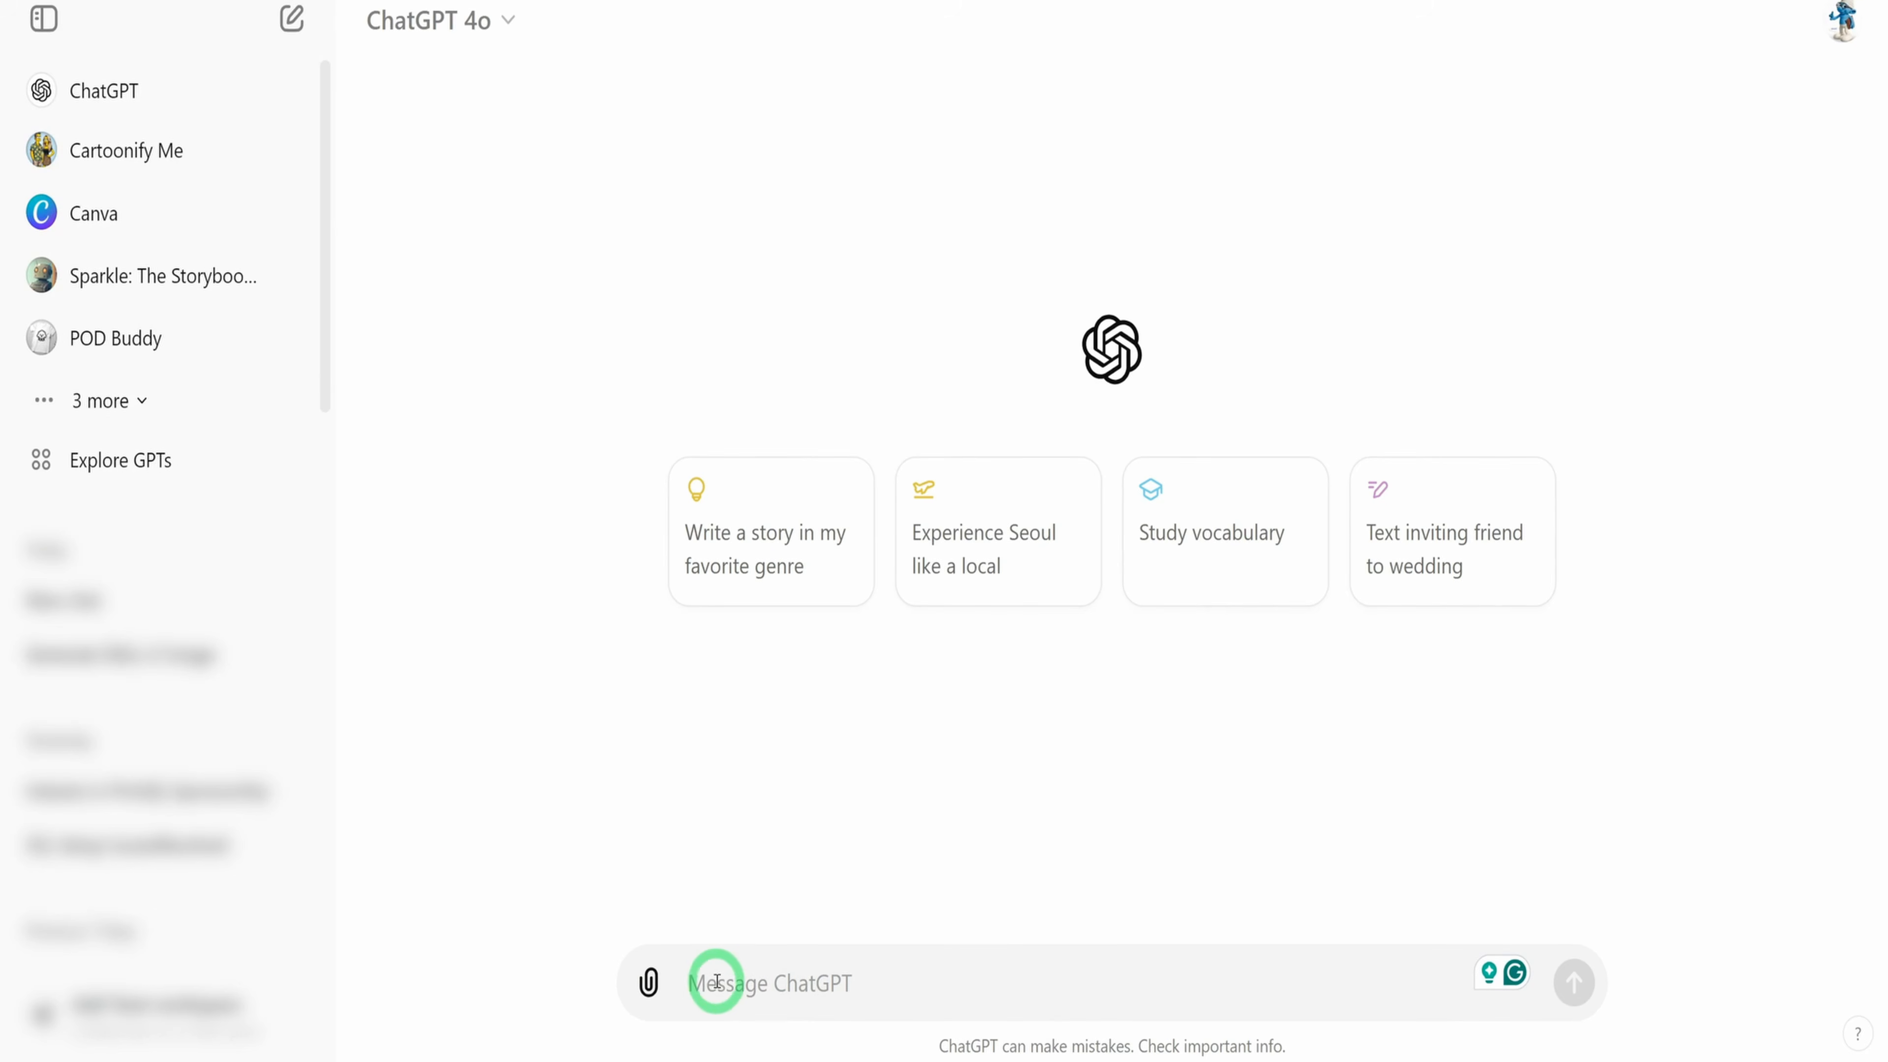
In ChatGPT, send the message "I want you to serve as an experienced scriptwriter for engaging youtube videos"
type("I want you to serve as an experienced scriptwriter for engaging youtube")
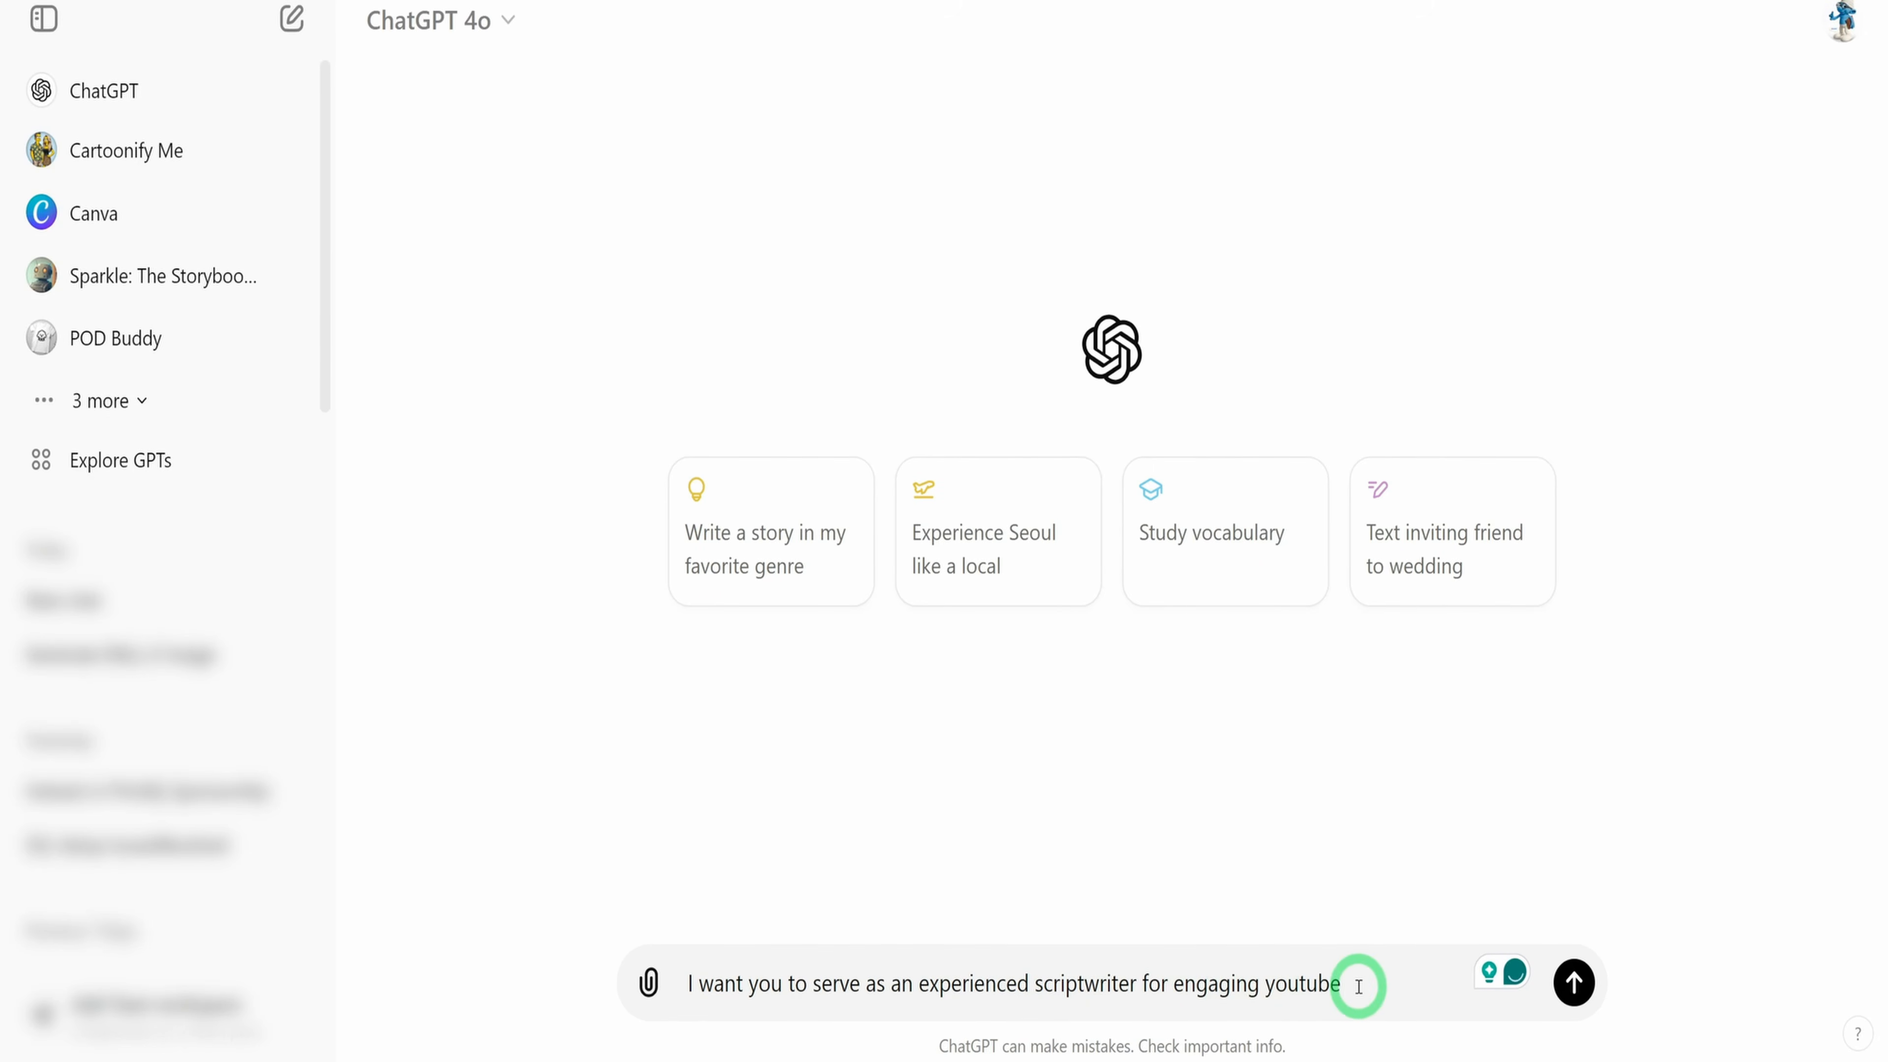
type("videos")
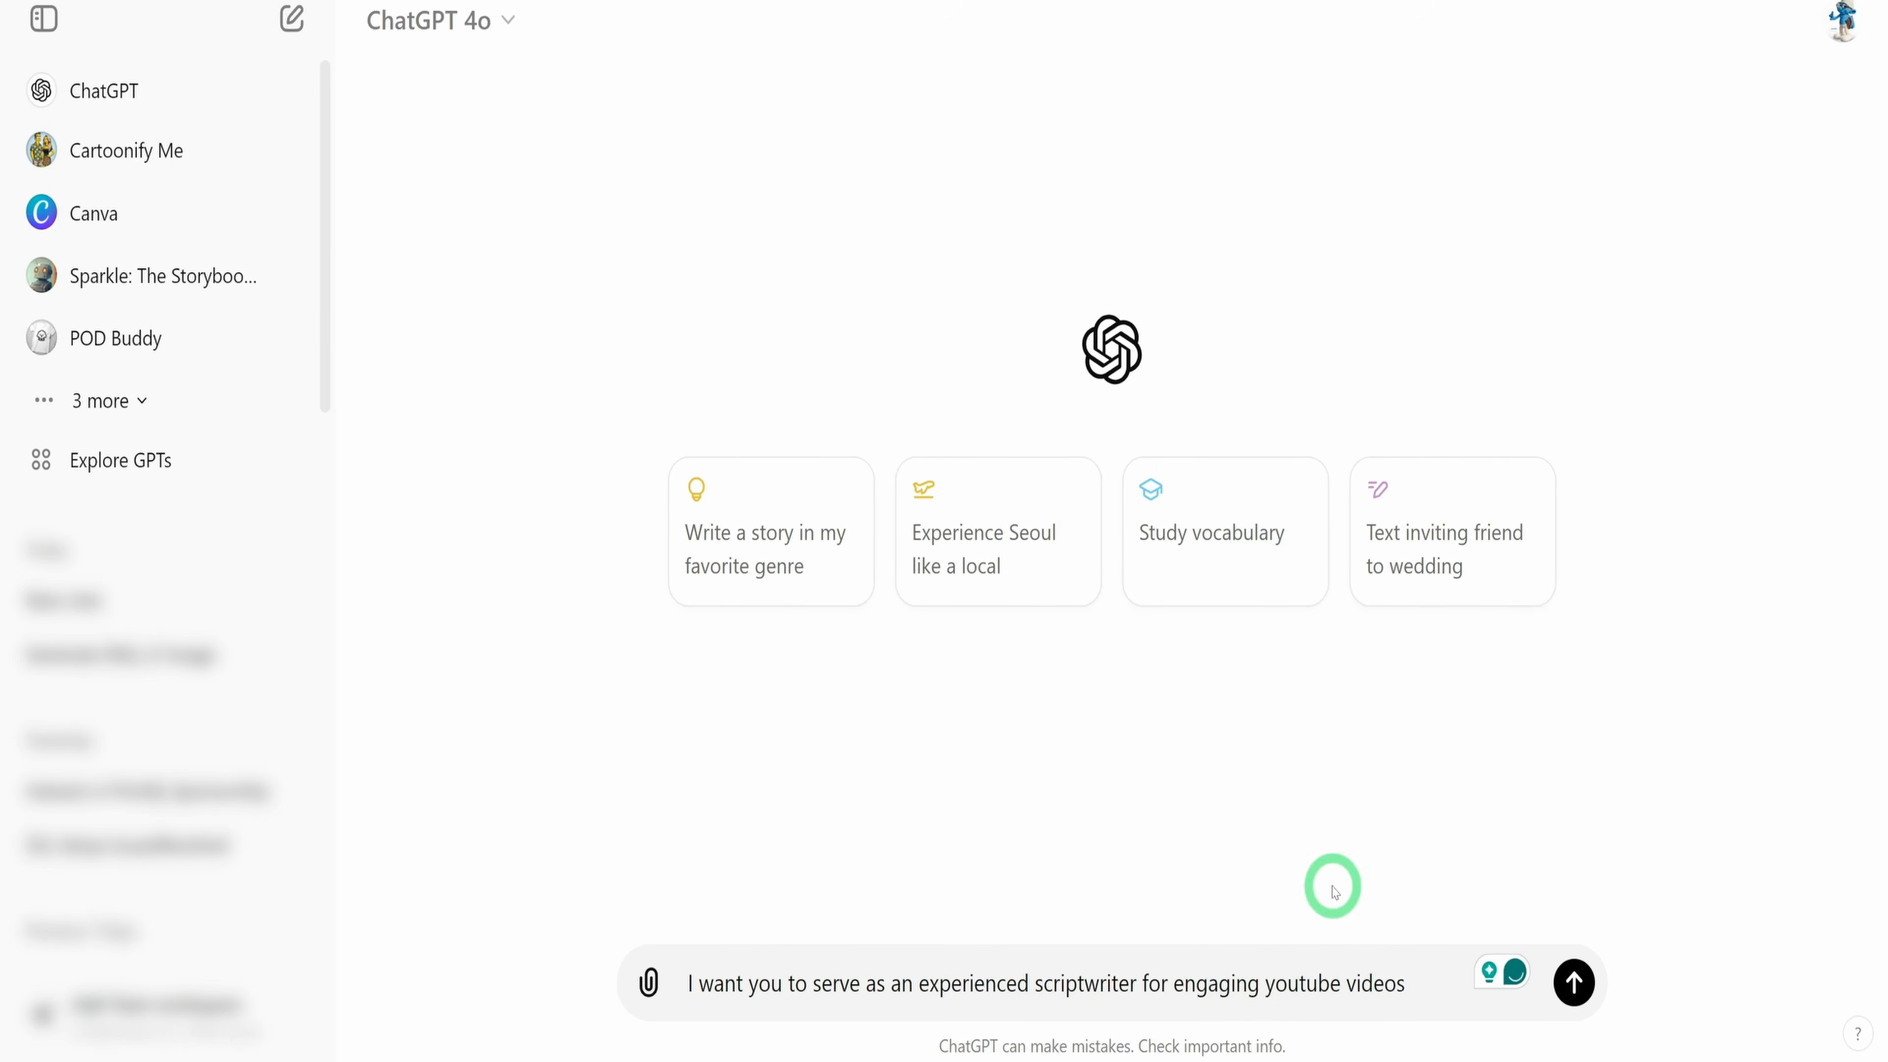
key("Return")
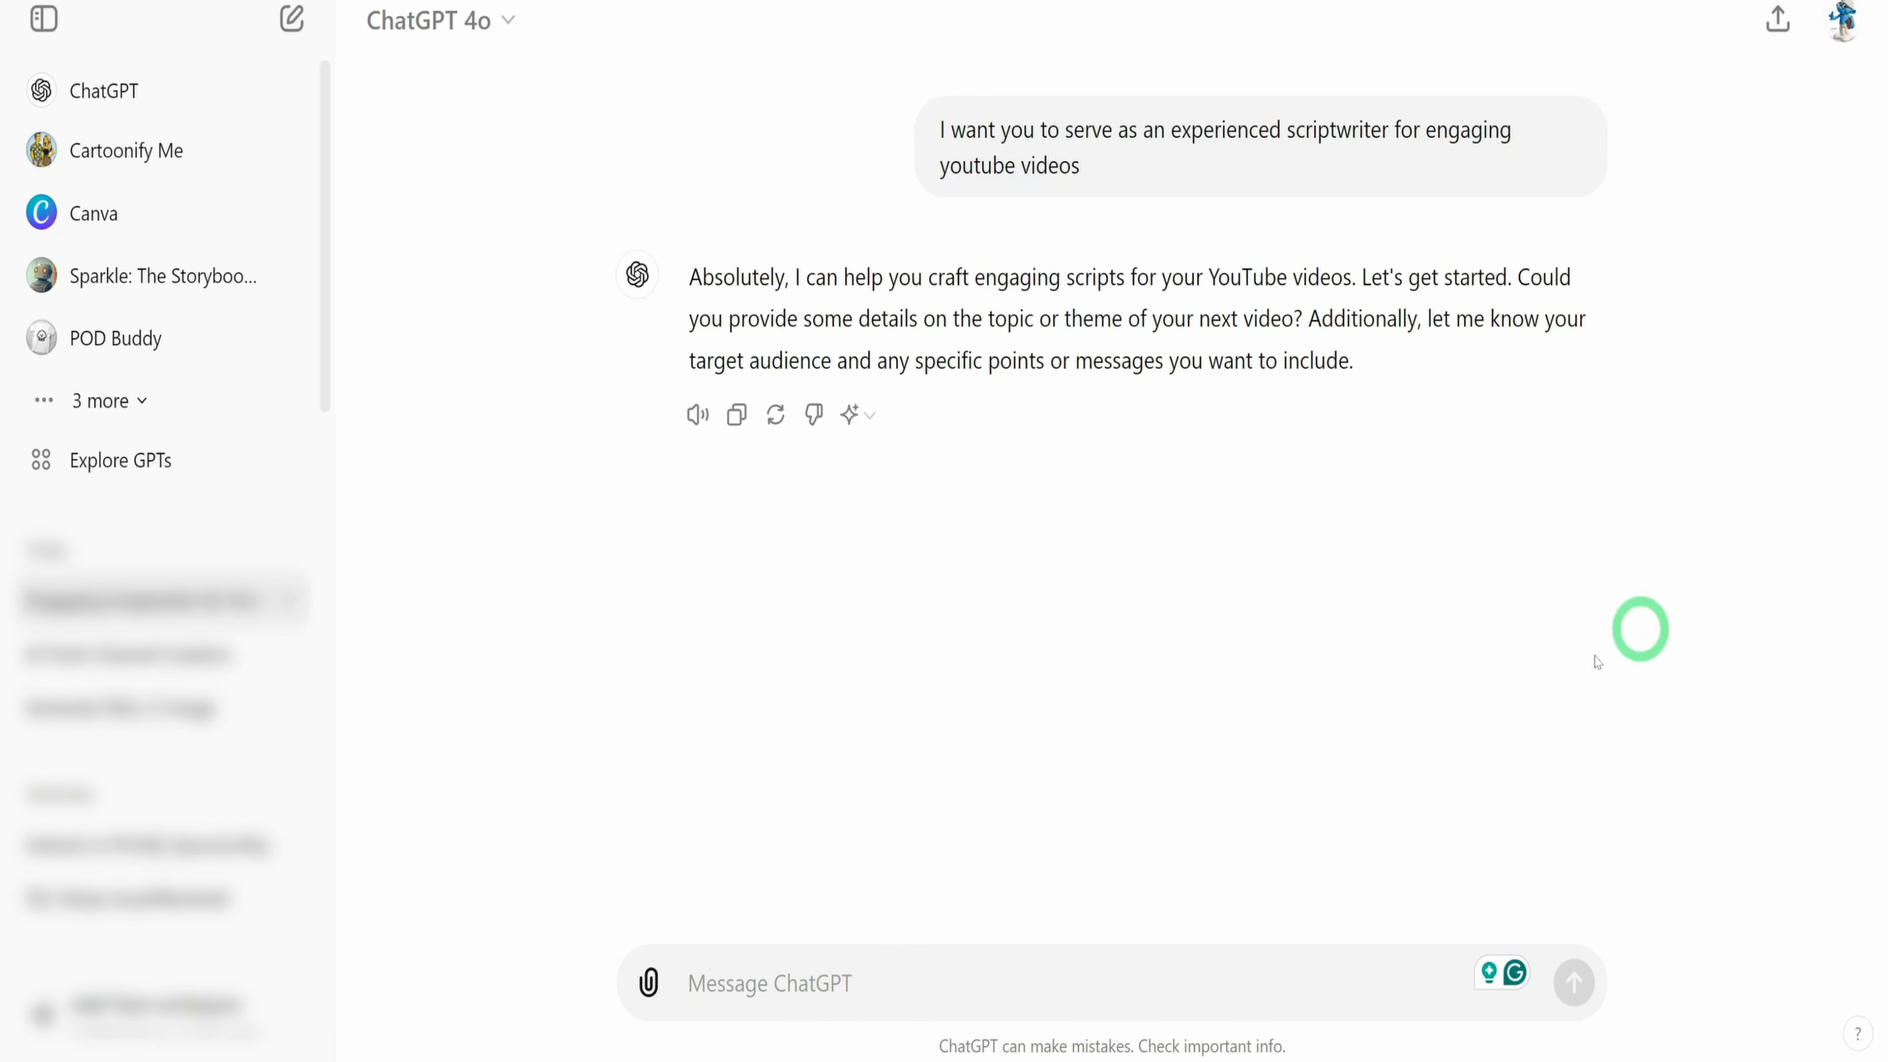
Enter the prompt "Write an engaging YouTube video intro on how to create animation video with AI for a faceless YouTube channel", correcting its capitalization
left_click(934, 976)
type("Write an engaging Youtube video intro on how to create animation video with ai for a faceless Youtube channel")
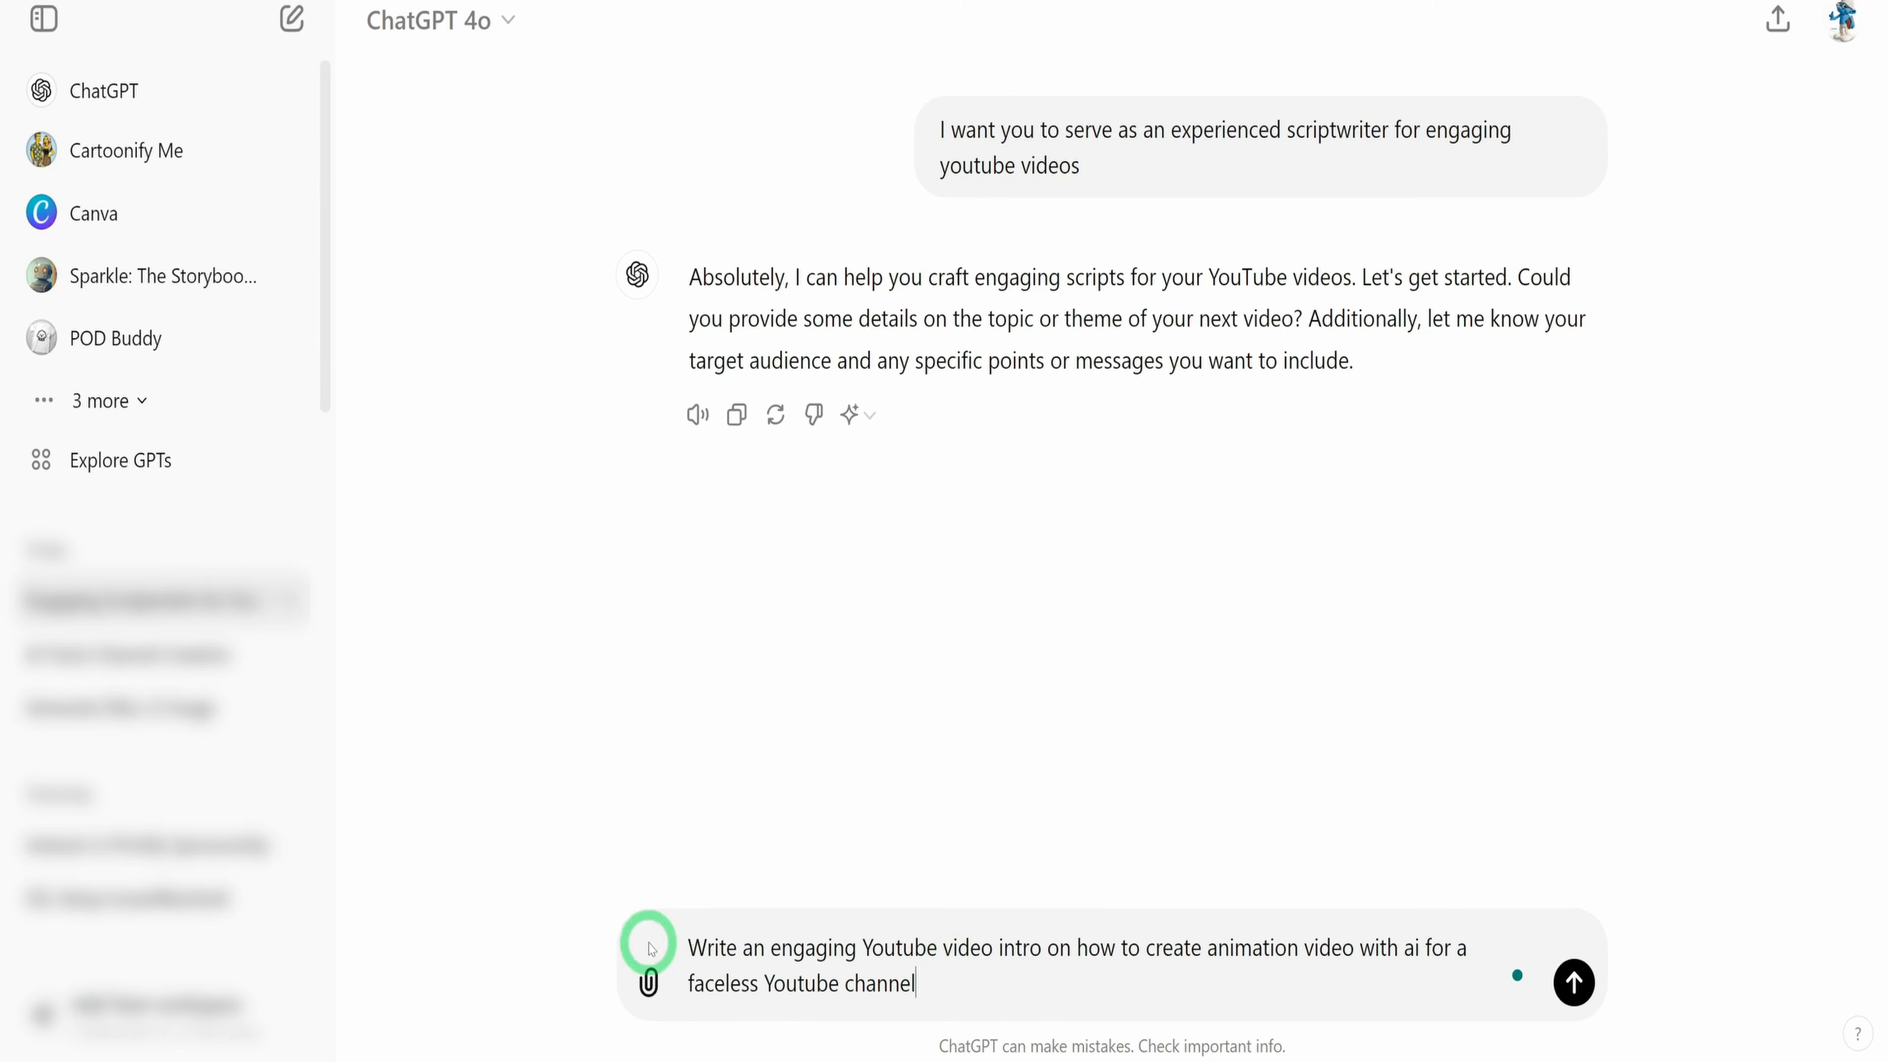
mouse_move(899, 953)
left_click(948, 821)
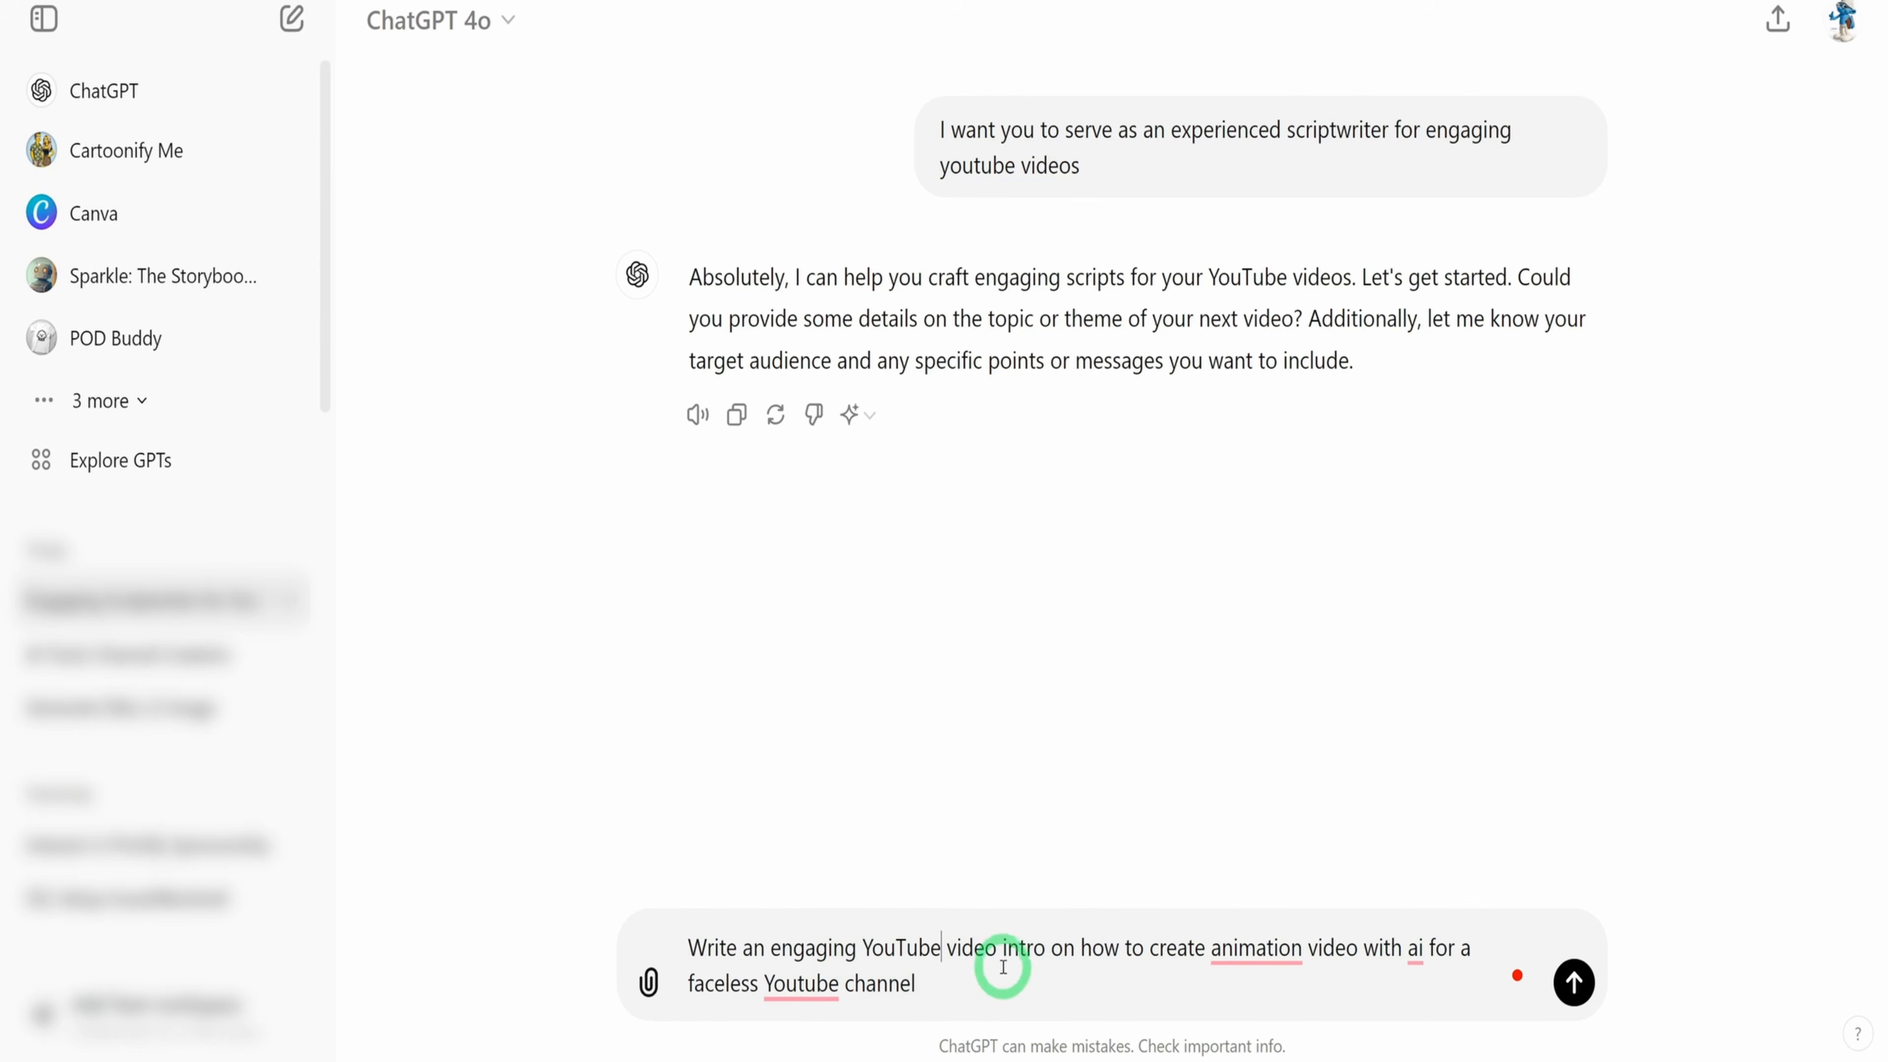
mouse_move(1249, 960)
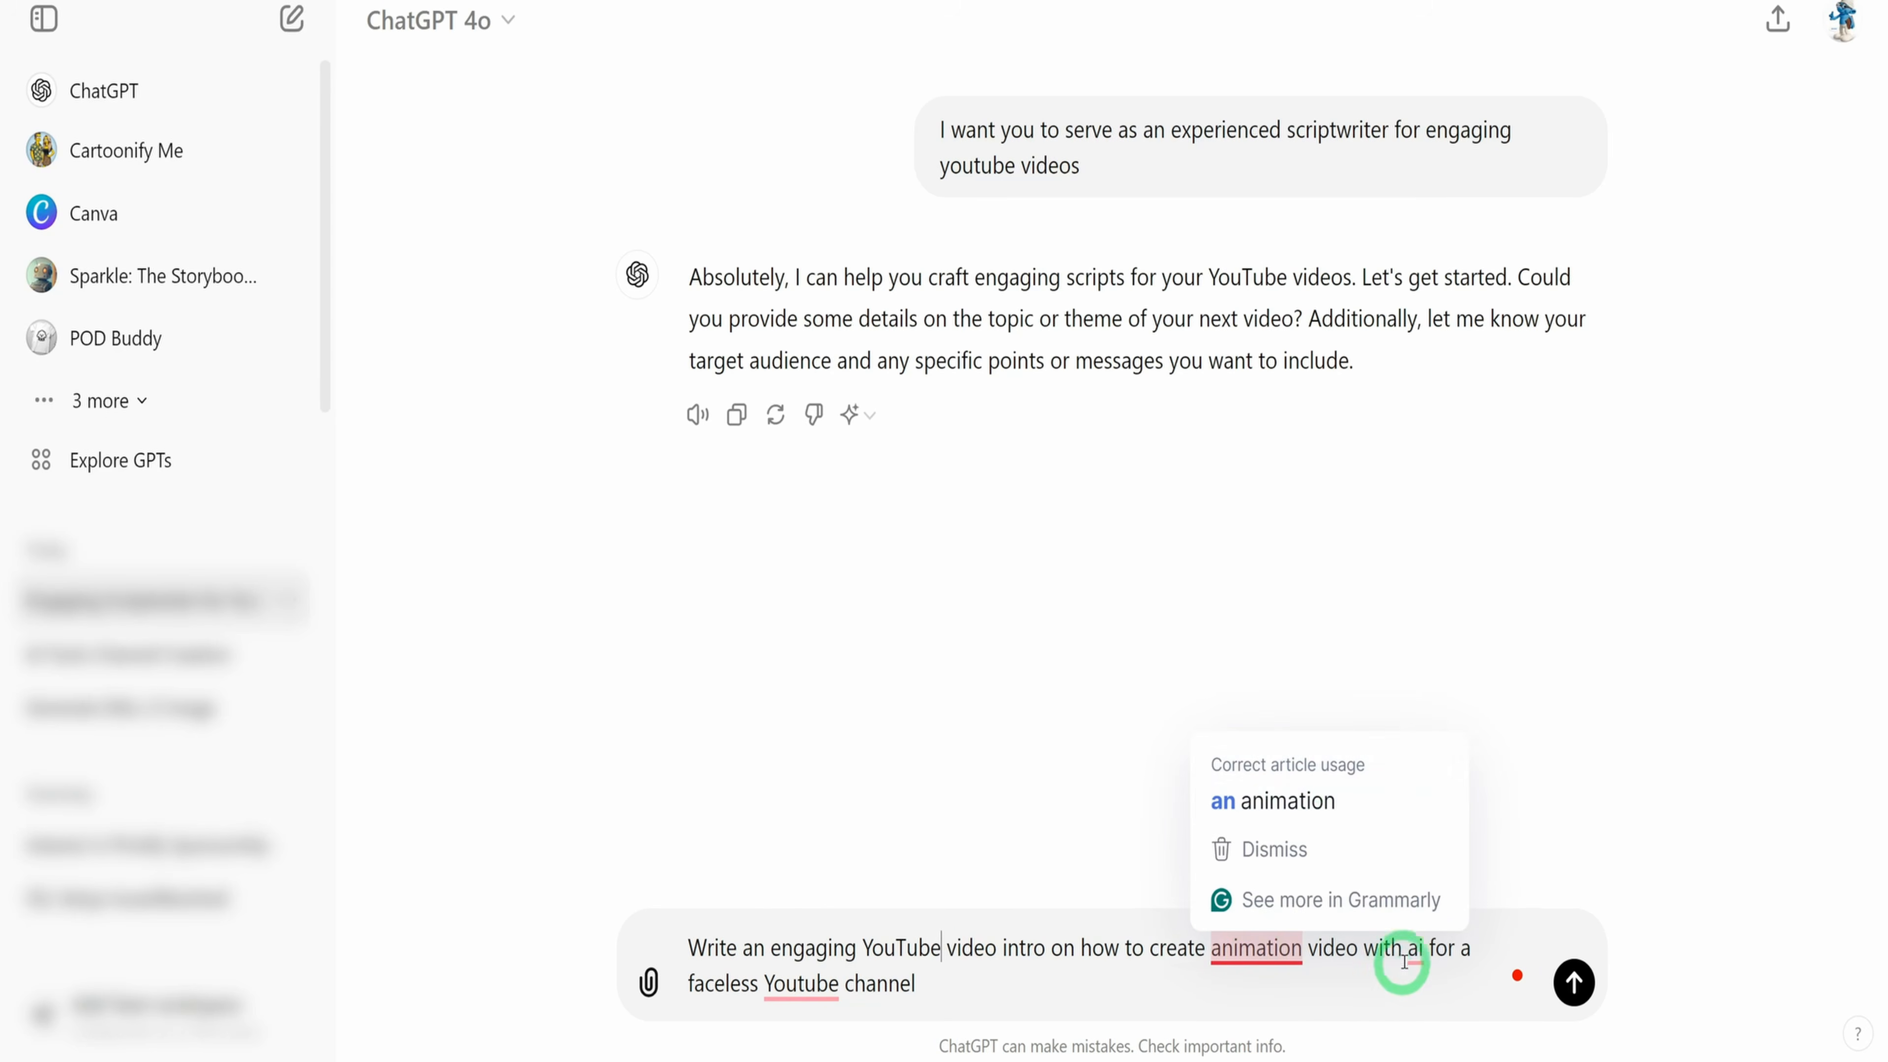
mouse_move(1412, 960)
left_click(1444, 825)
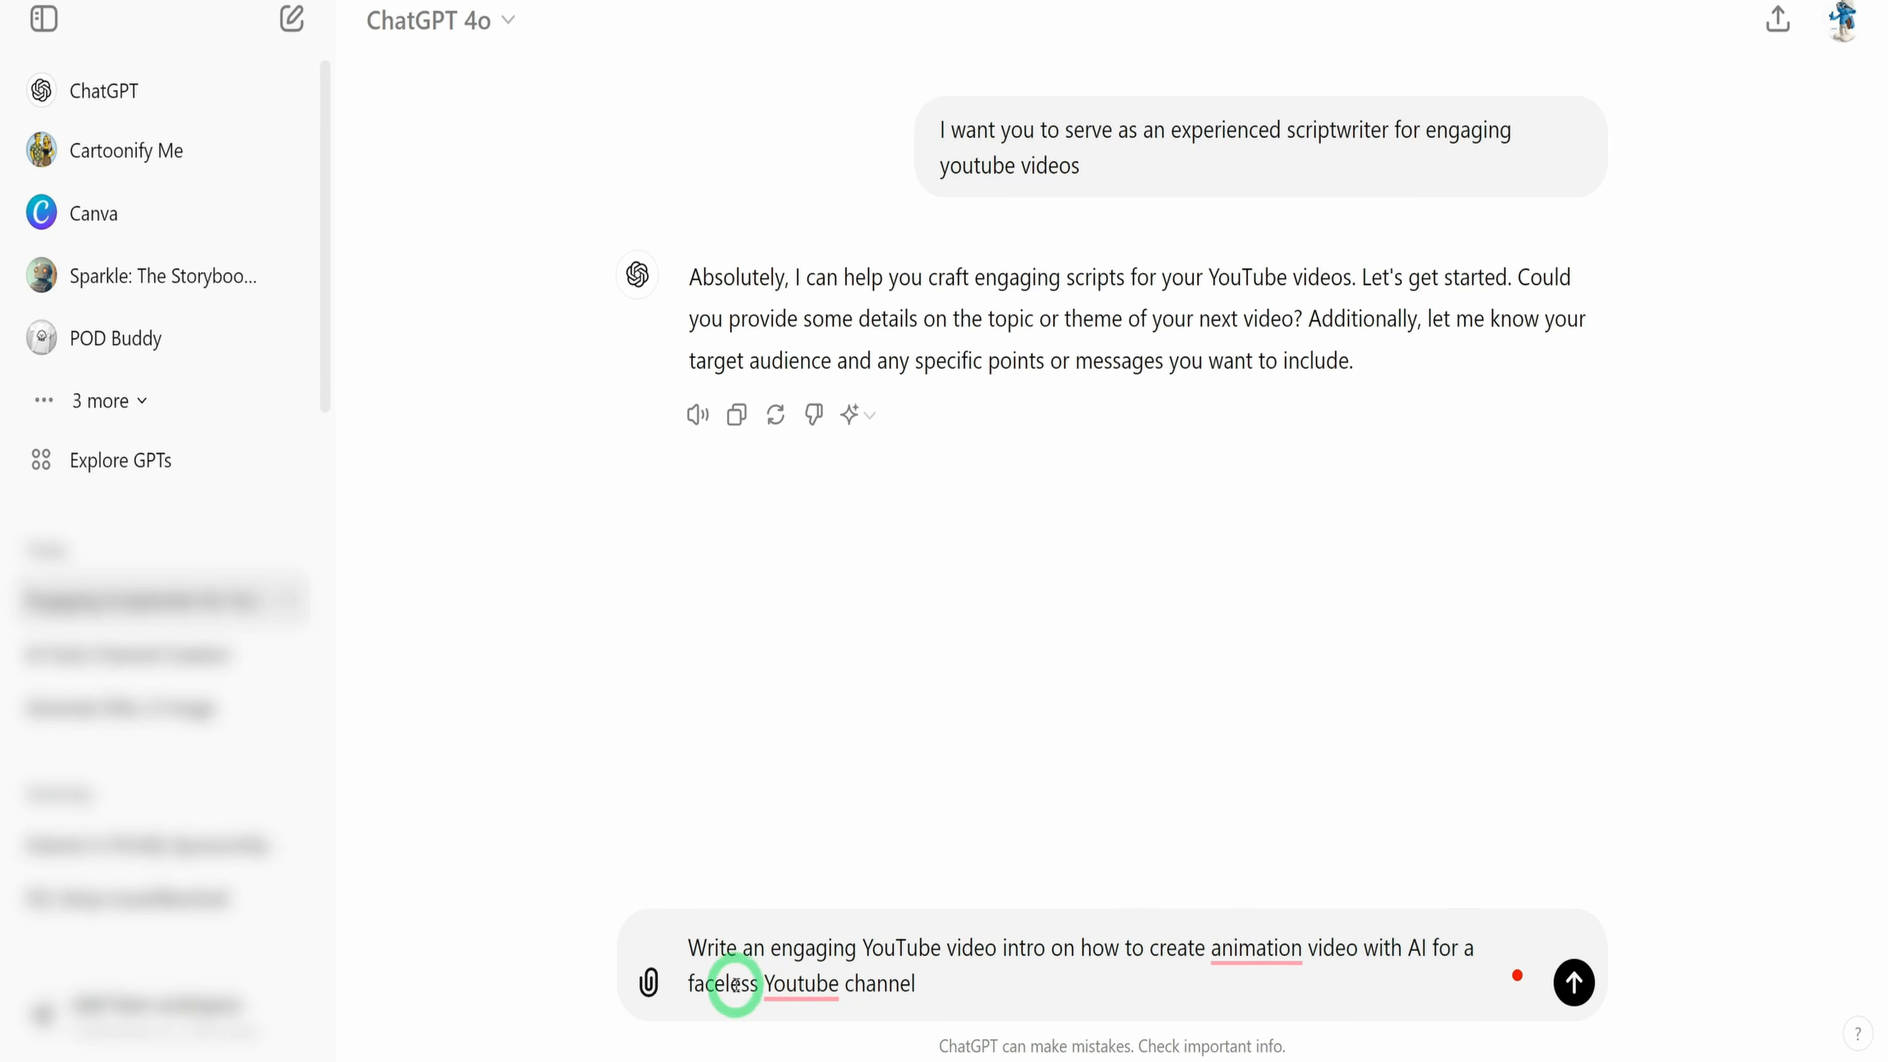
mouse_move(791, 989)
left_click(833, 855)
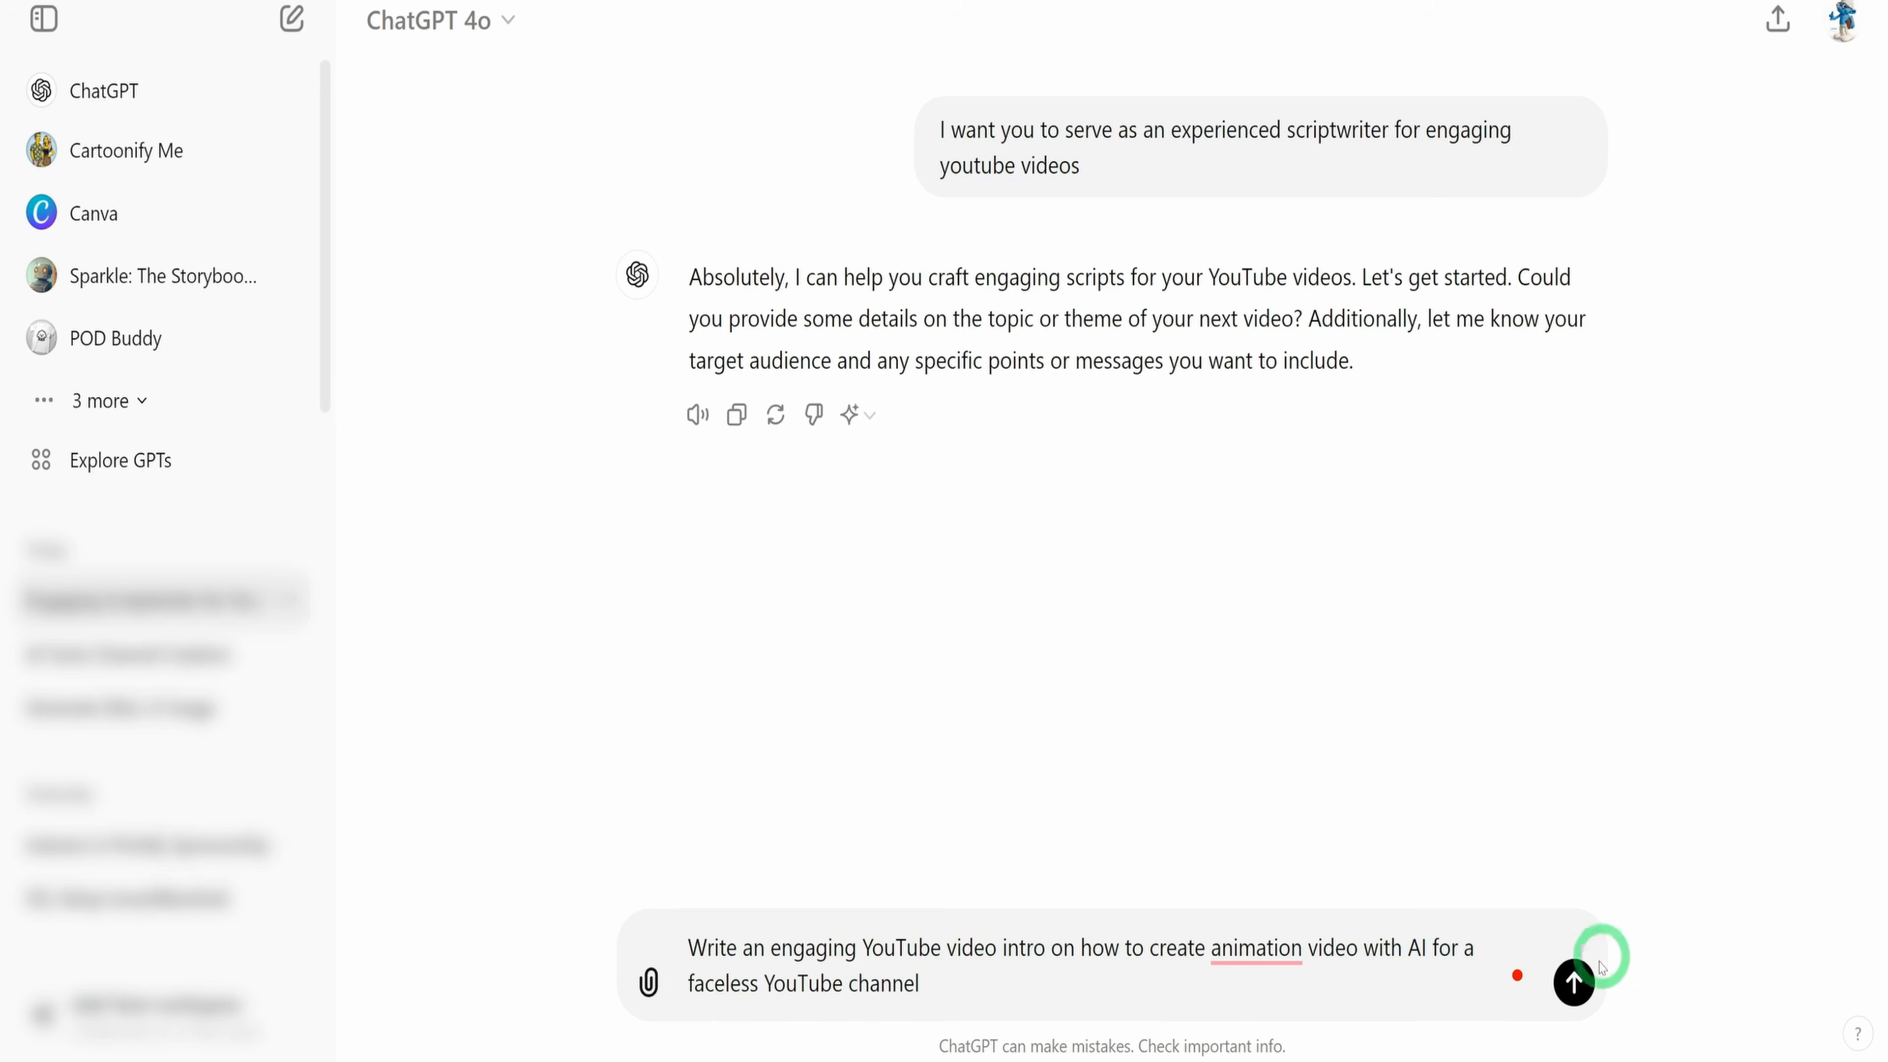
Submit the video intro prompt and read through the generated script
left_click(1575, 982)
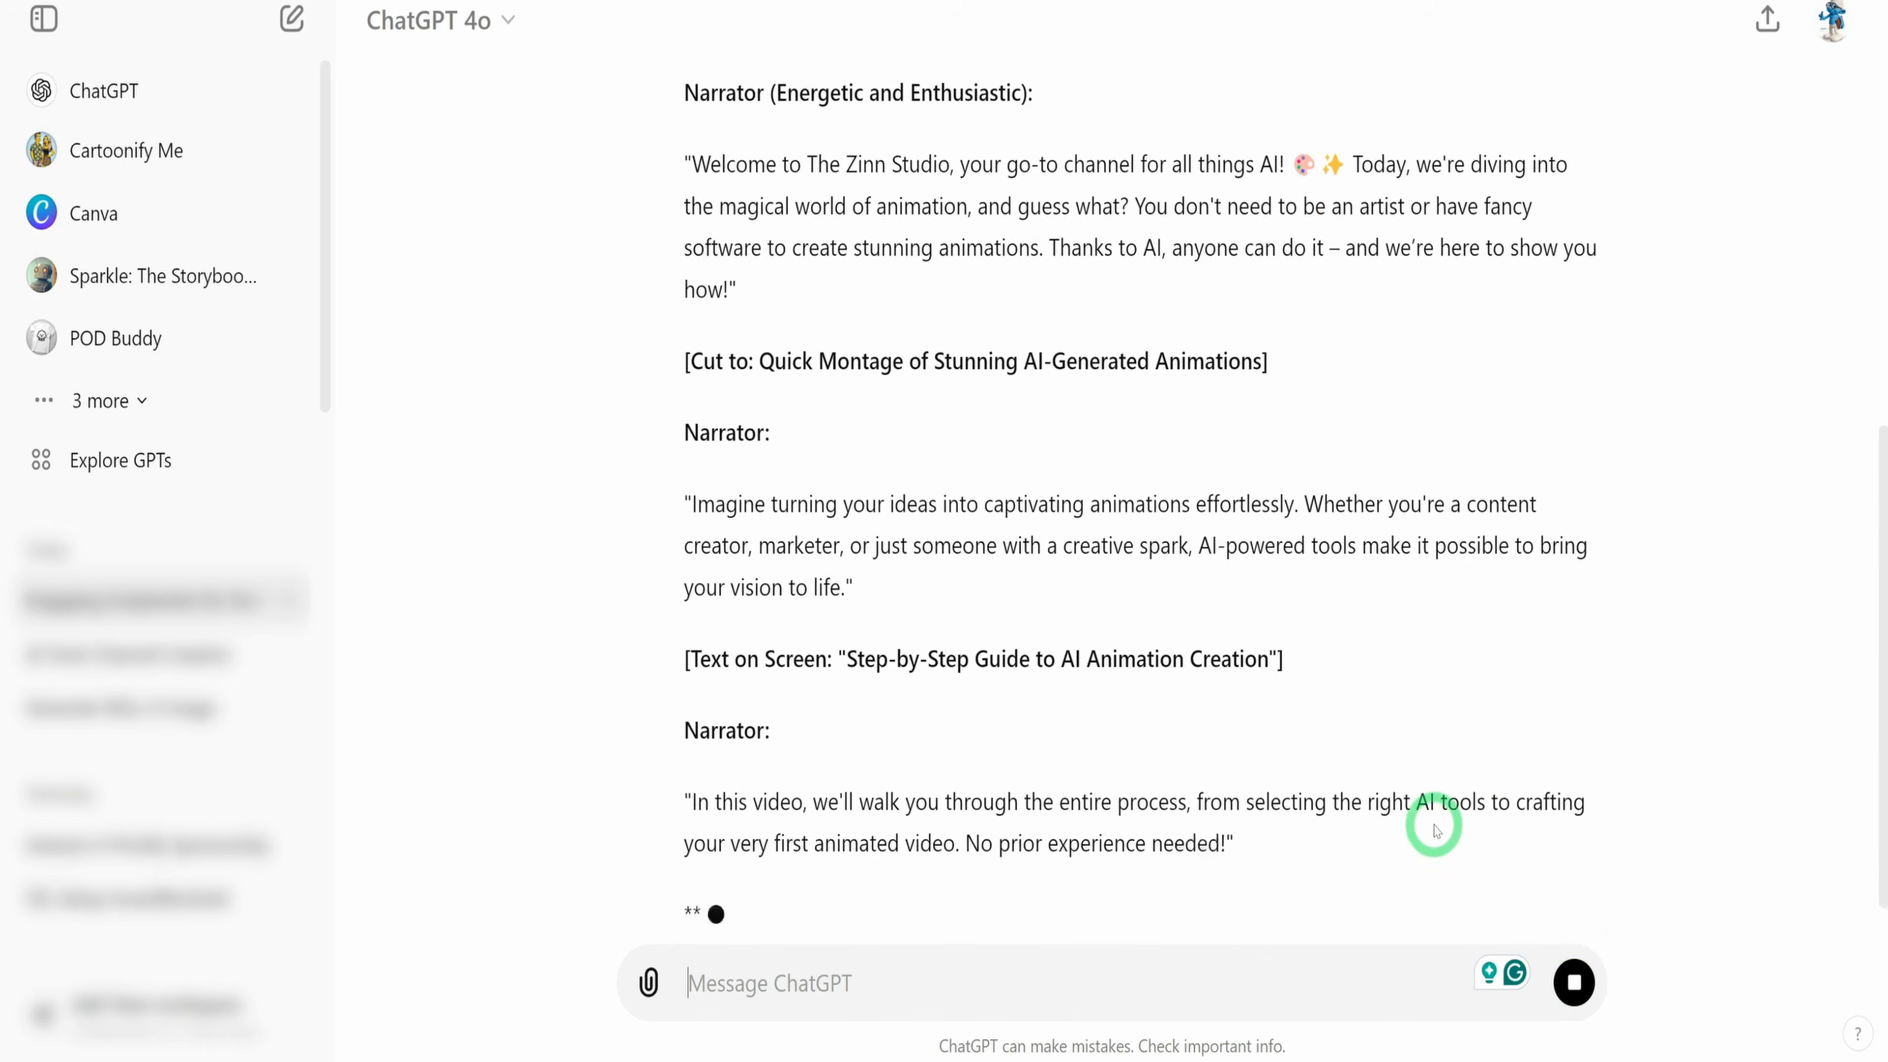
scroll(1109, 695, "up", 3)
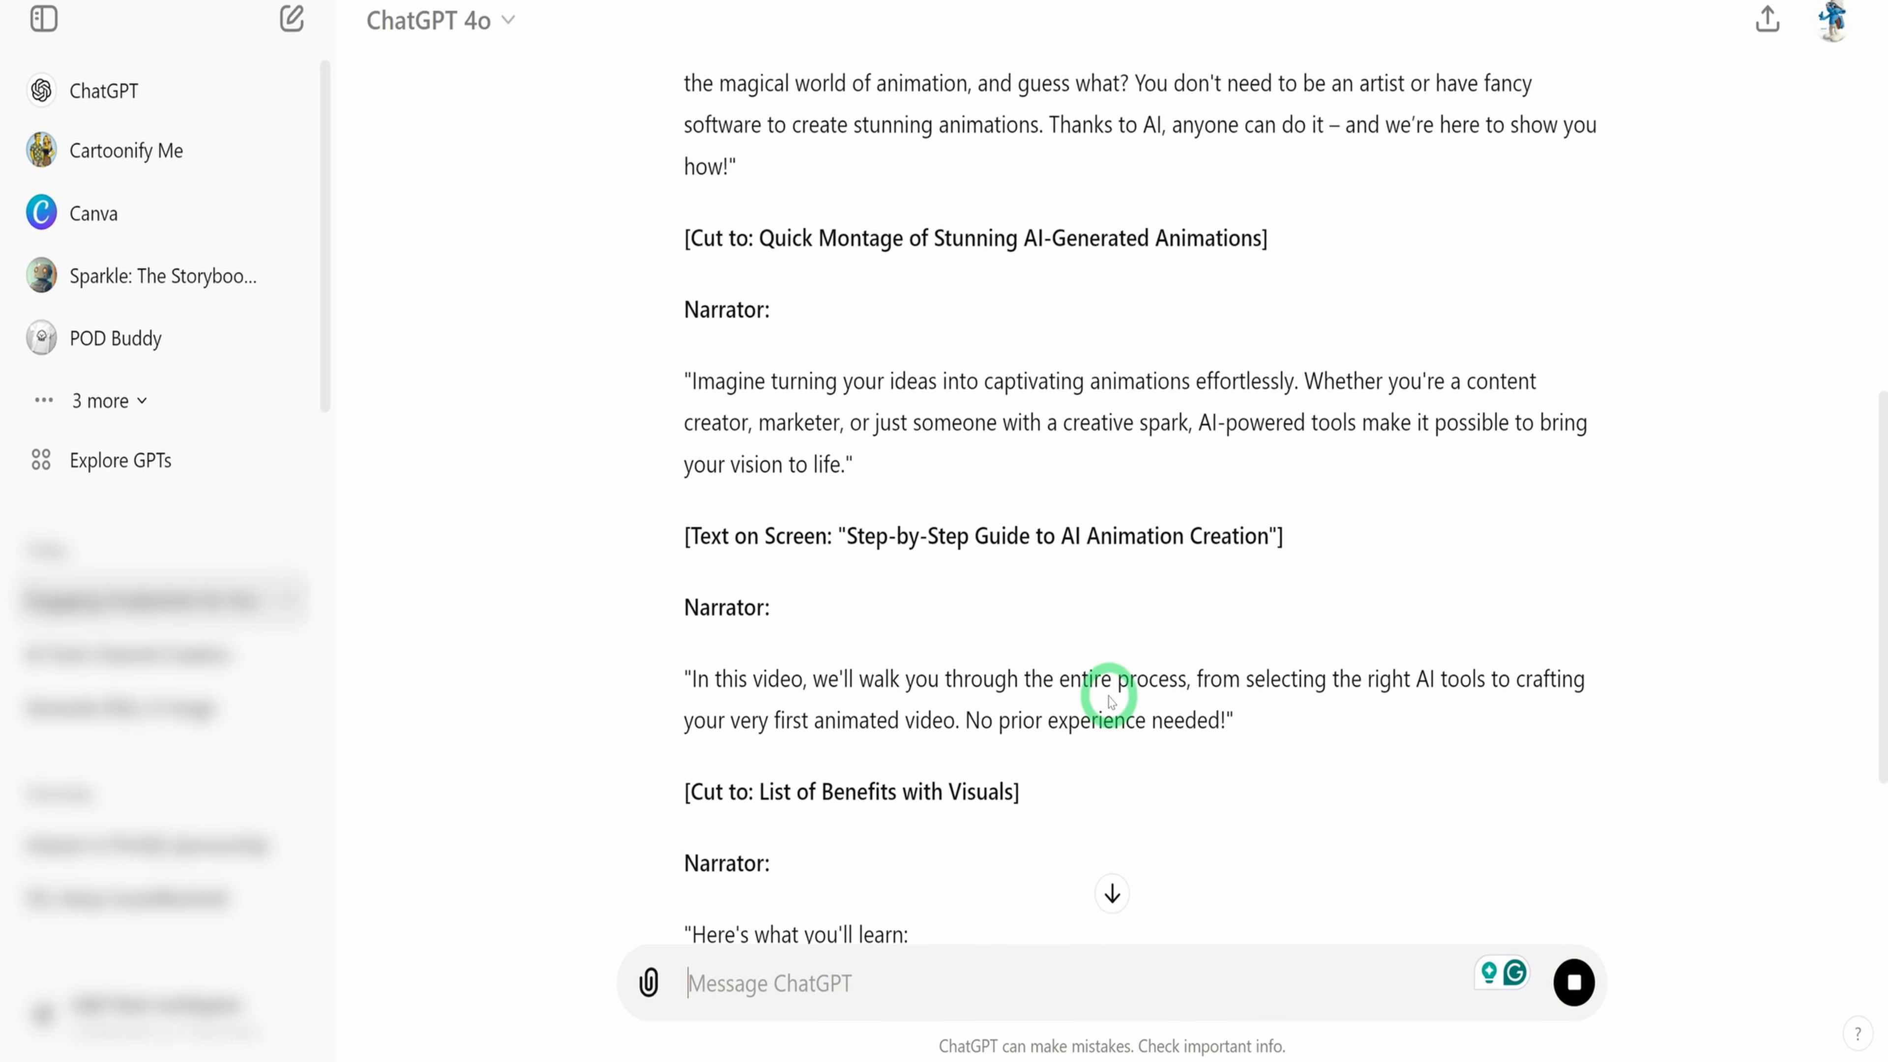
scroll(1110, 701, "up", 3)
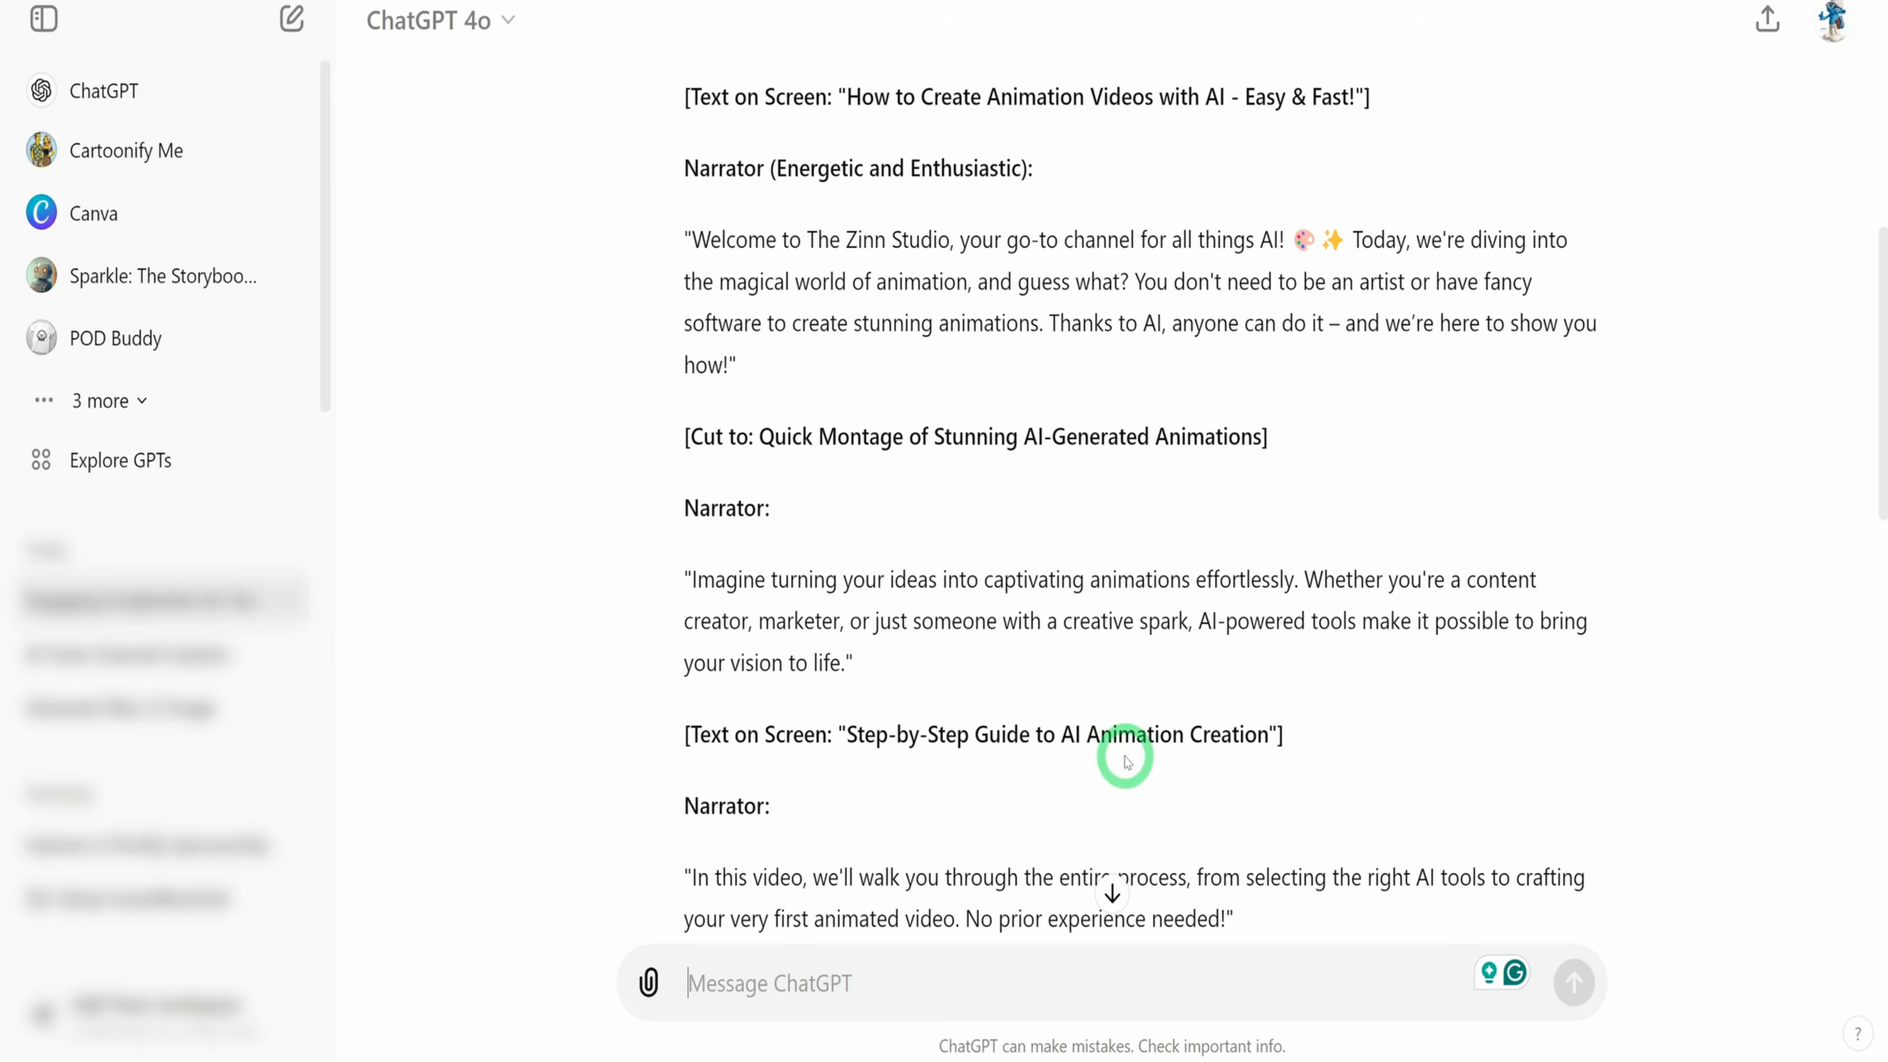
Reread the generated YouTube intro script in ChatGPT from its opening scene
scroll(1285, 627, "up", 3)
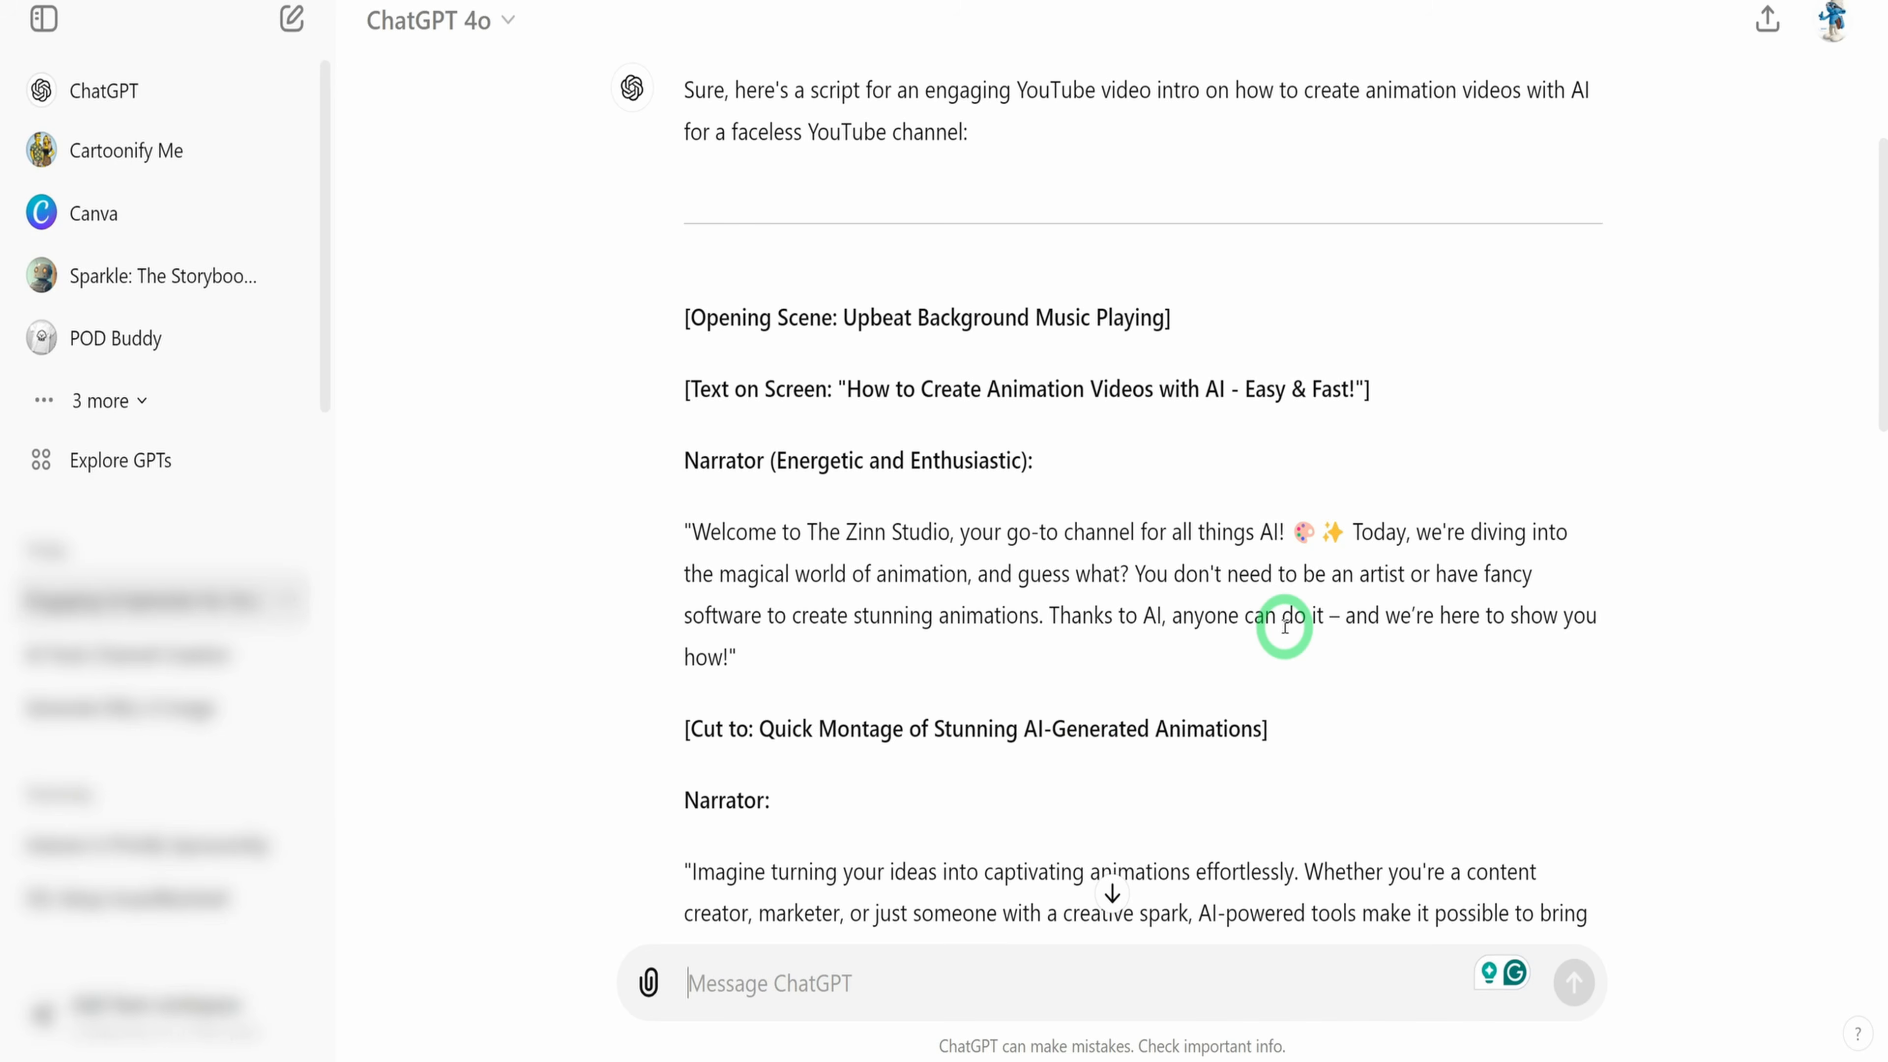
scroll(1286, 627, "down", 3)
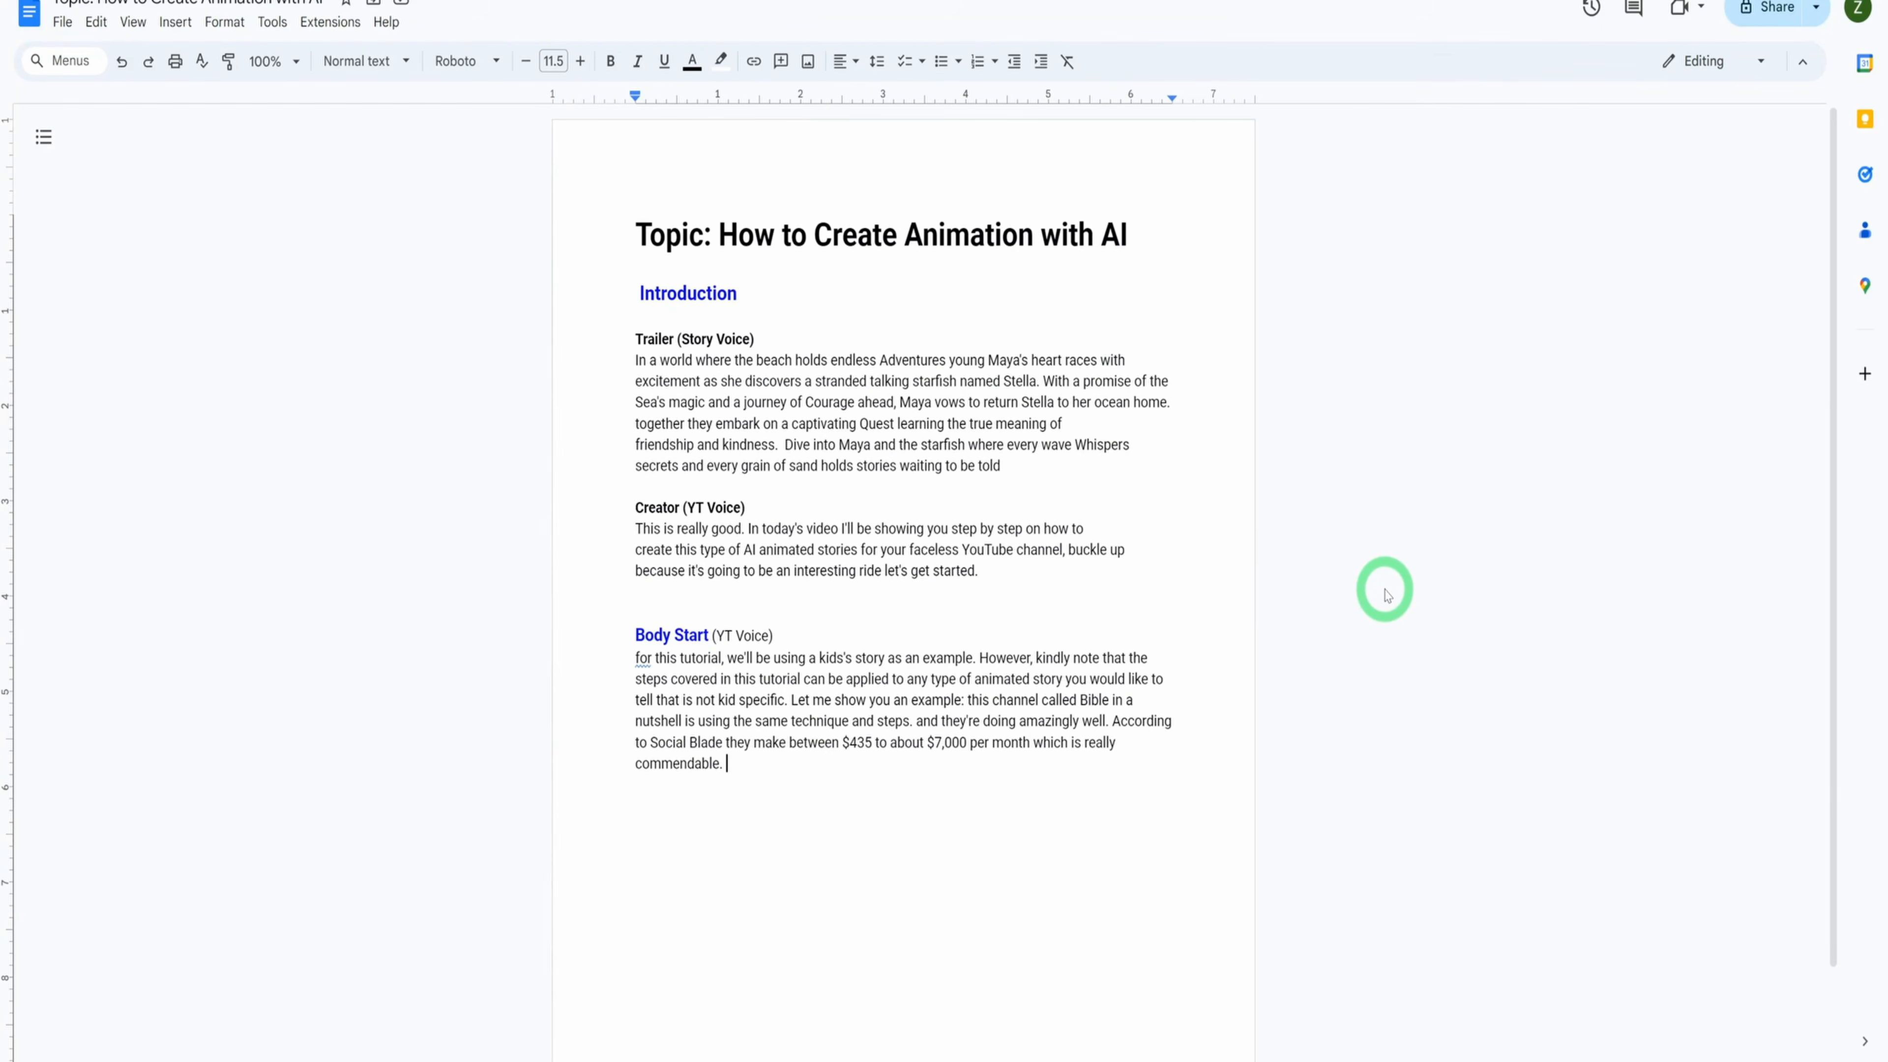
Switch to the Google Docs script "Topic: How to Create Animation with AI", enlarge the page and examine the Trailer (Story Voice) passage
key("ctrl+plus")
key("ctrl+plus")
key("ctrl+plus")
key("ctrl+plus")
scroll(1416, 642, "down", 2)
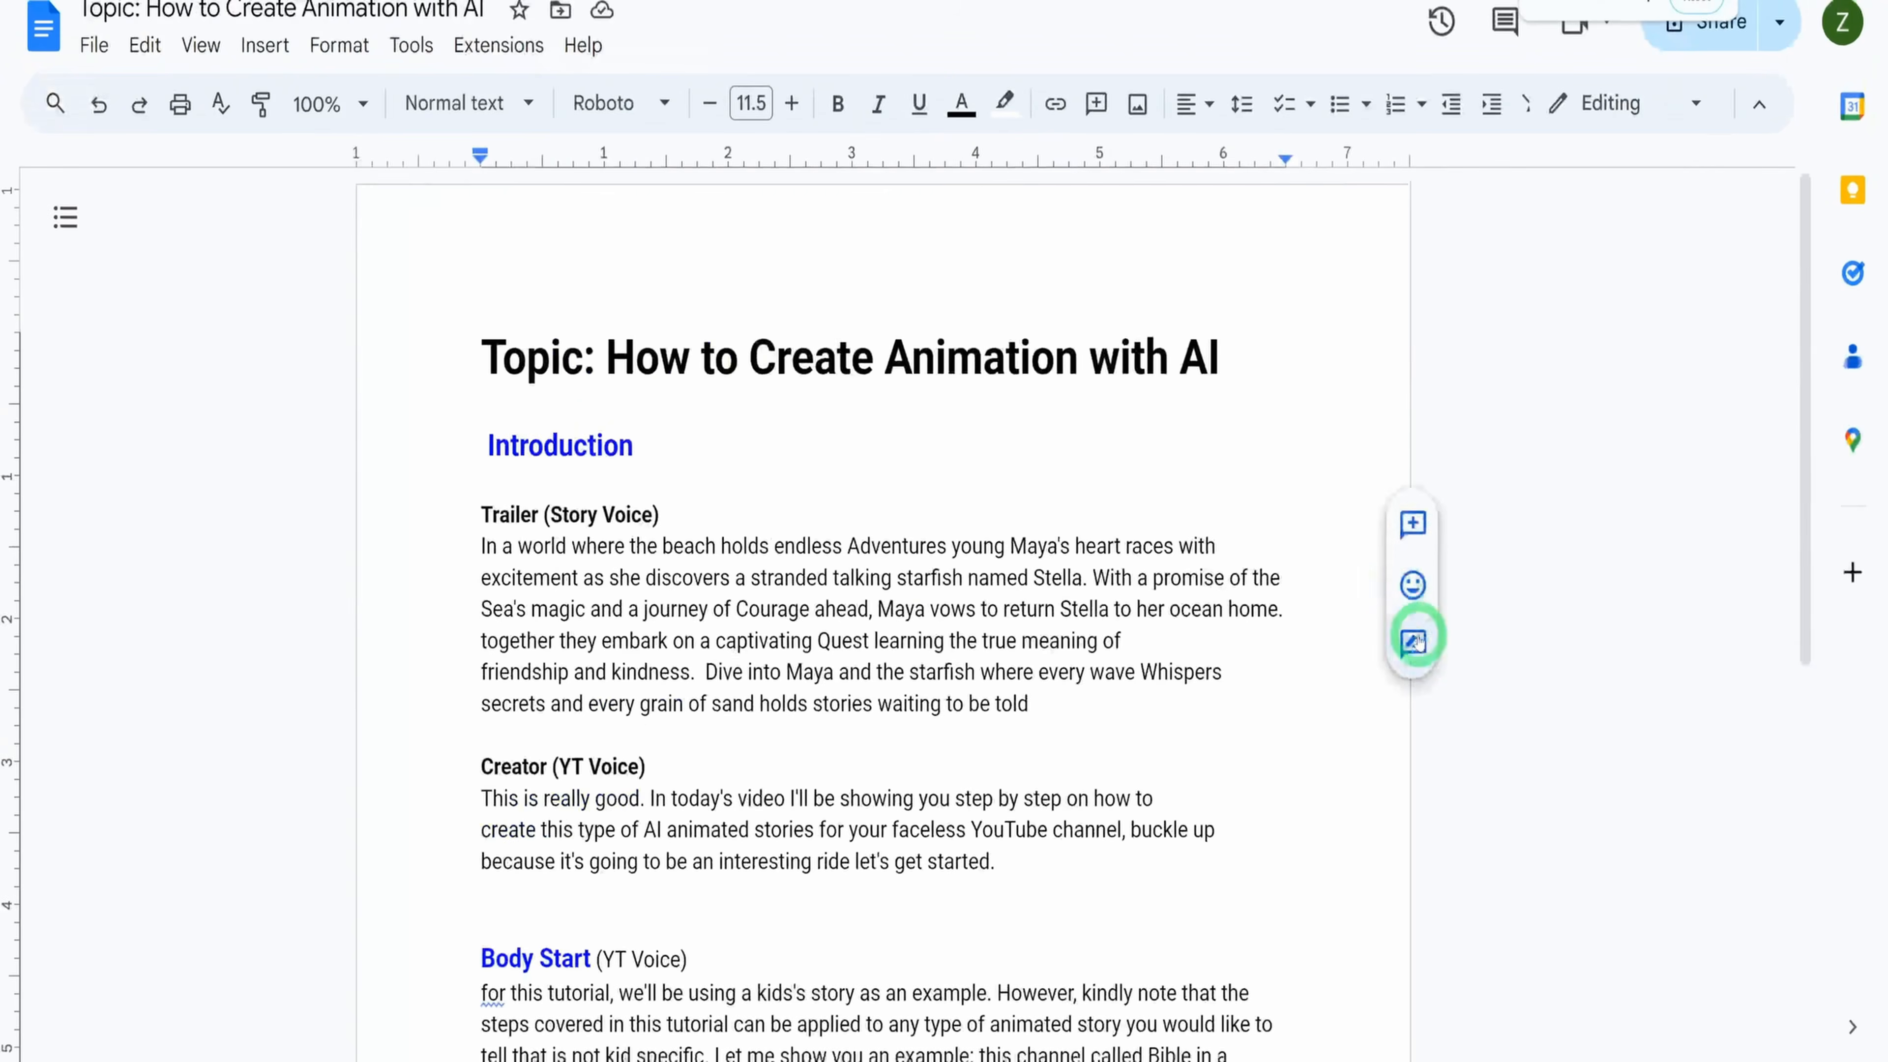
scroll(998, 478, "up", 1)
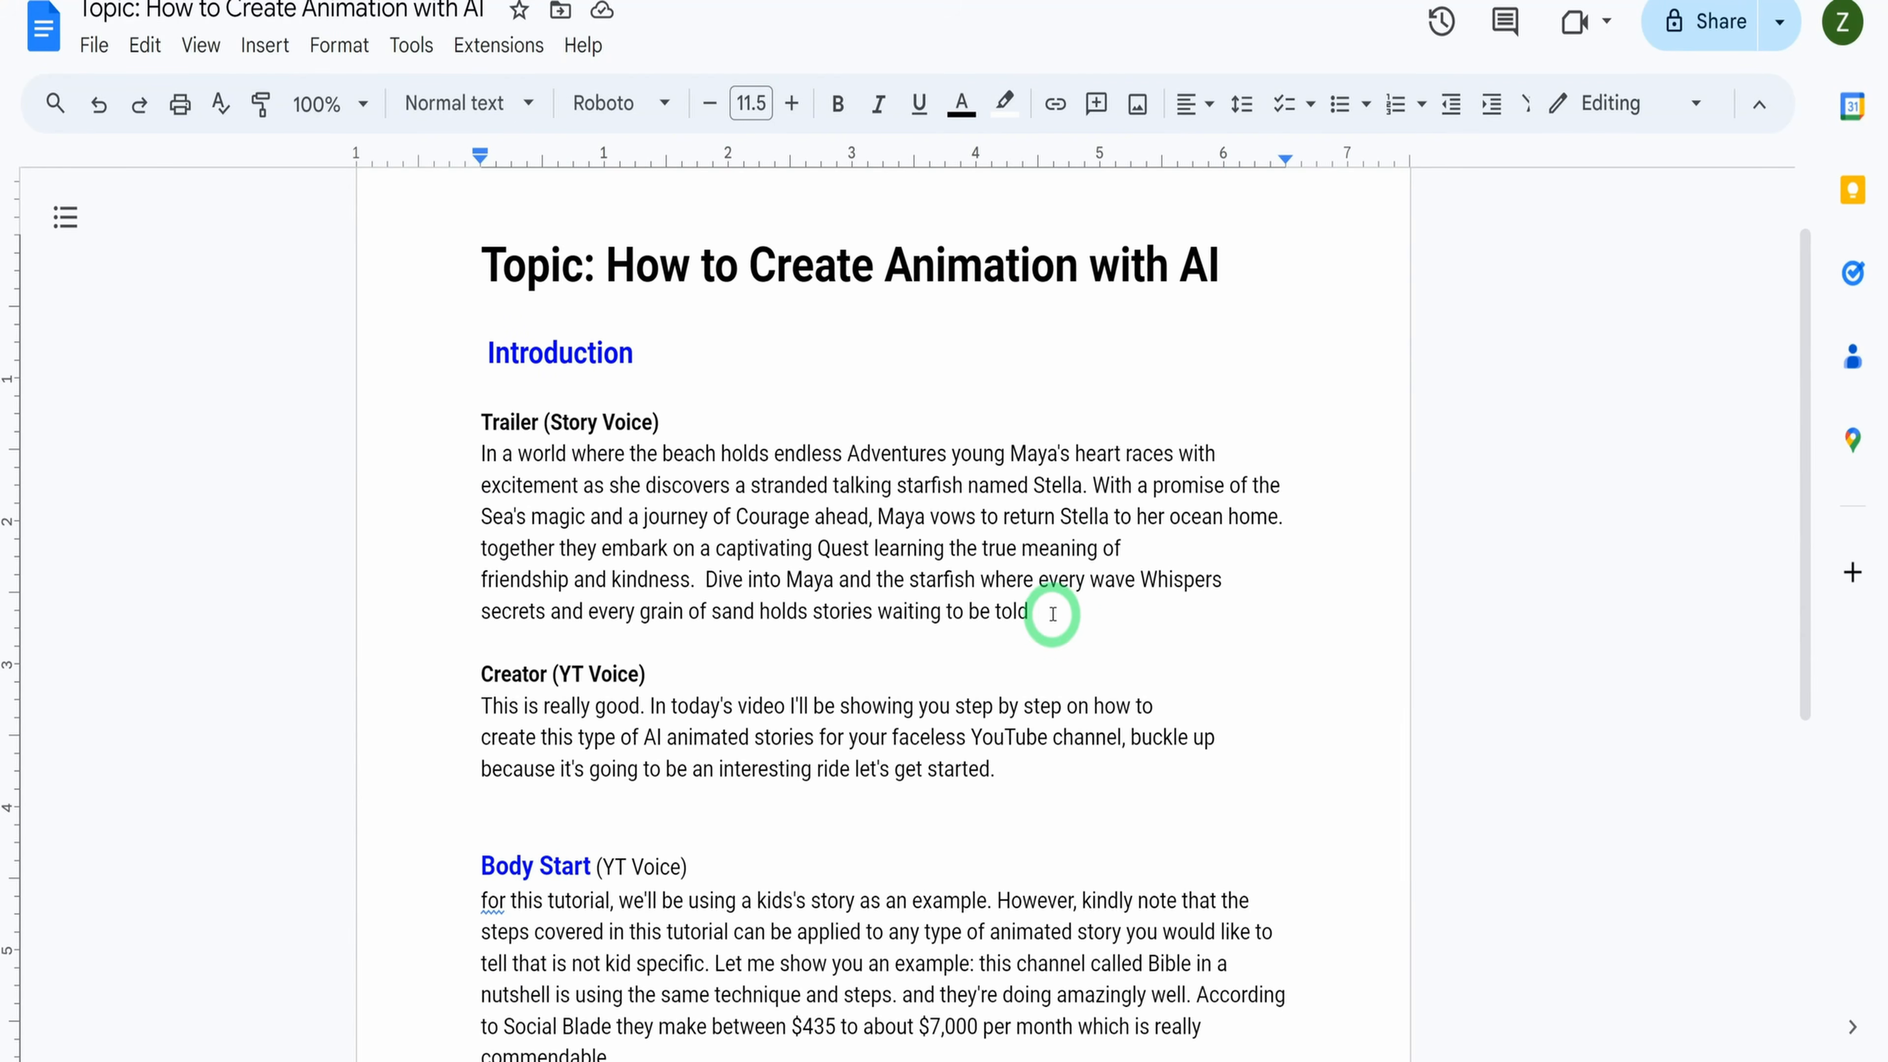
left_click_drag(1052, 613, 481, 430)
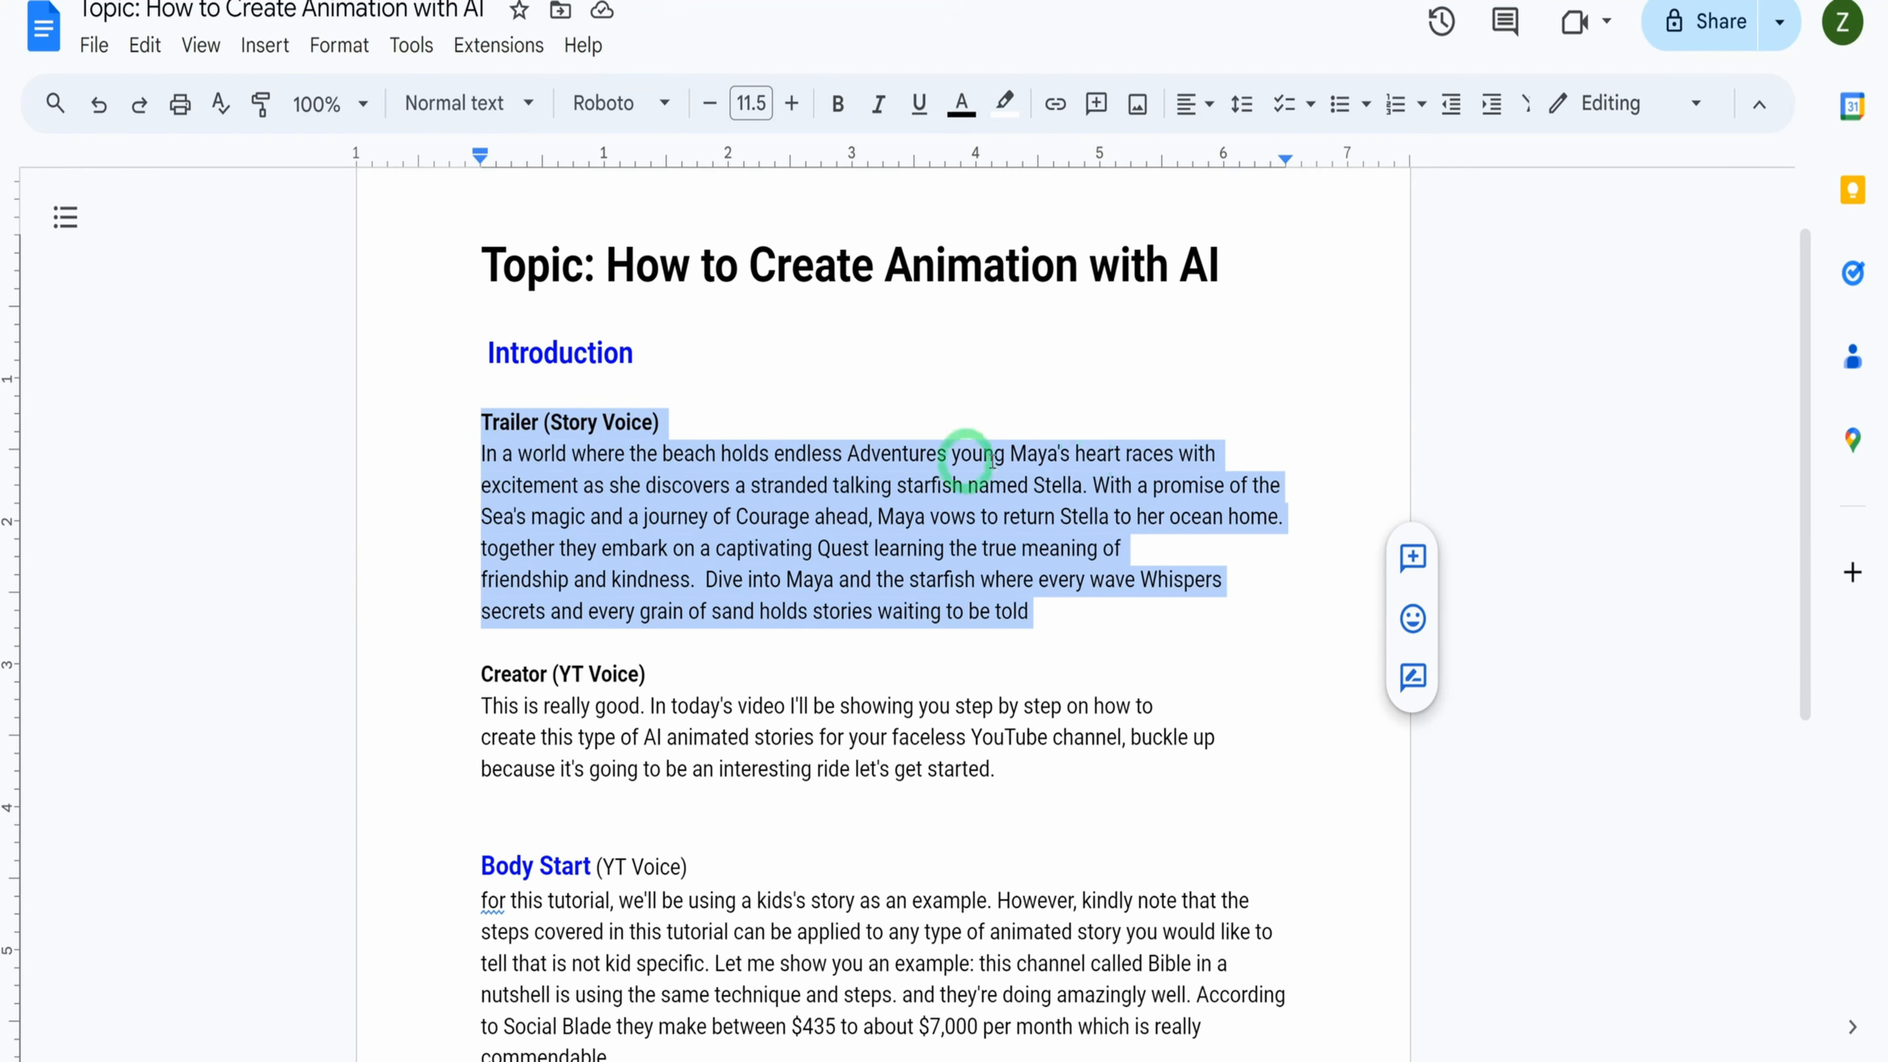
left_click(695, 391)
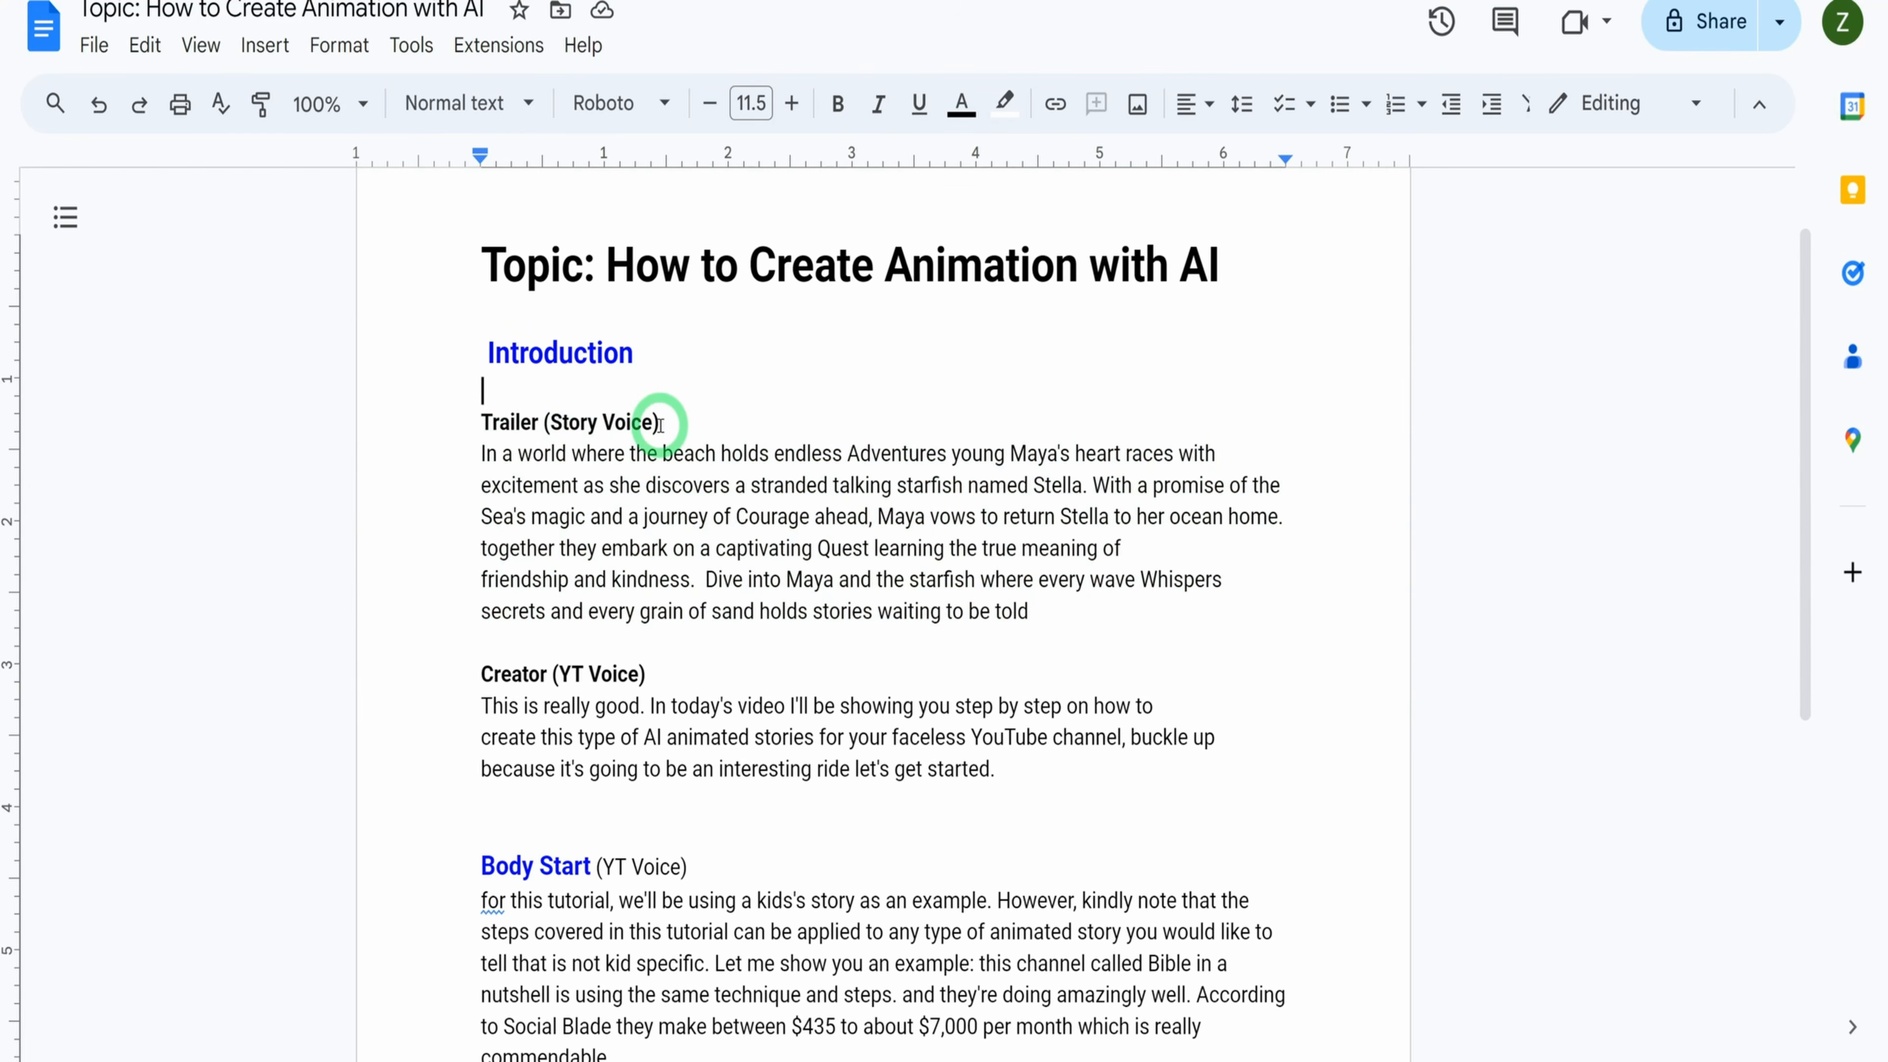
left_click_drag(664, 426, 542, 419)
scroll(980, 561, "down", 3)
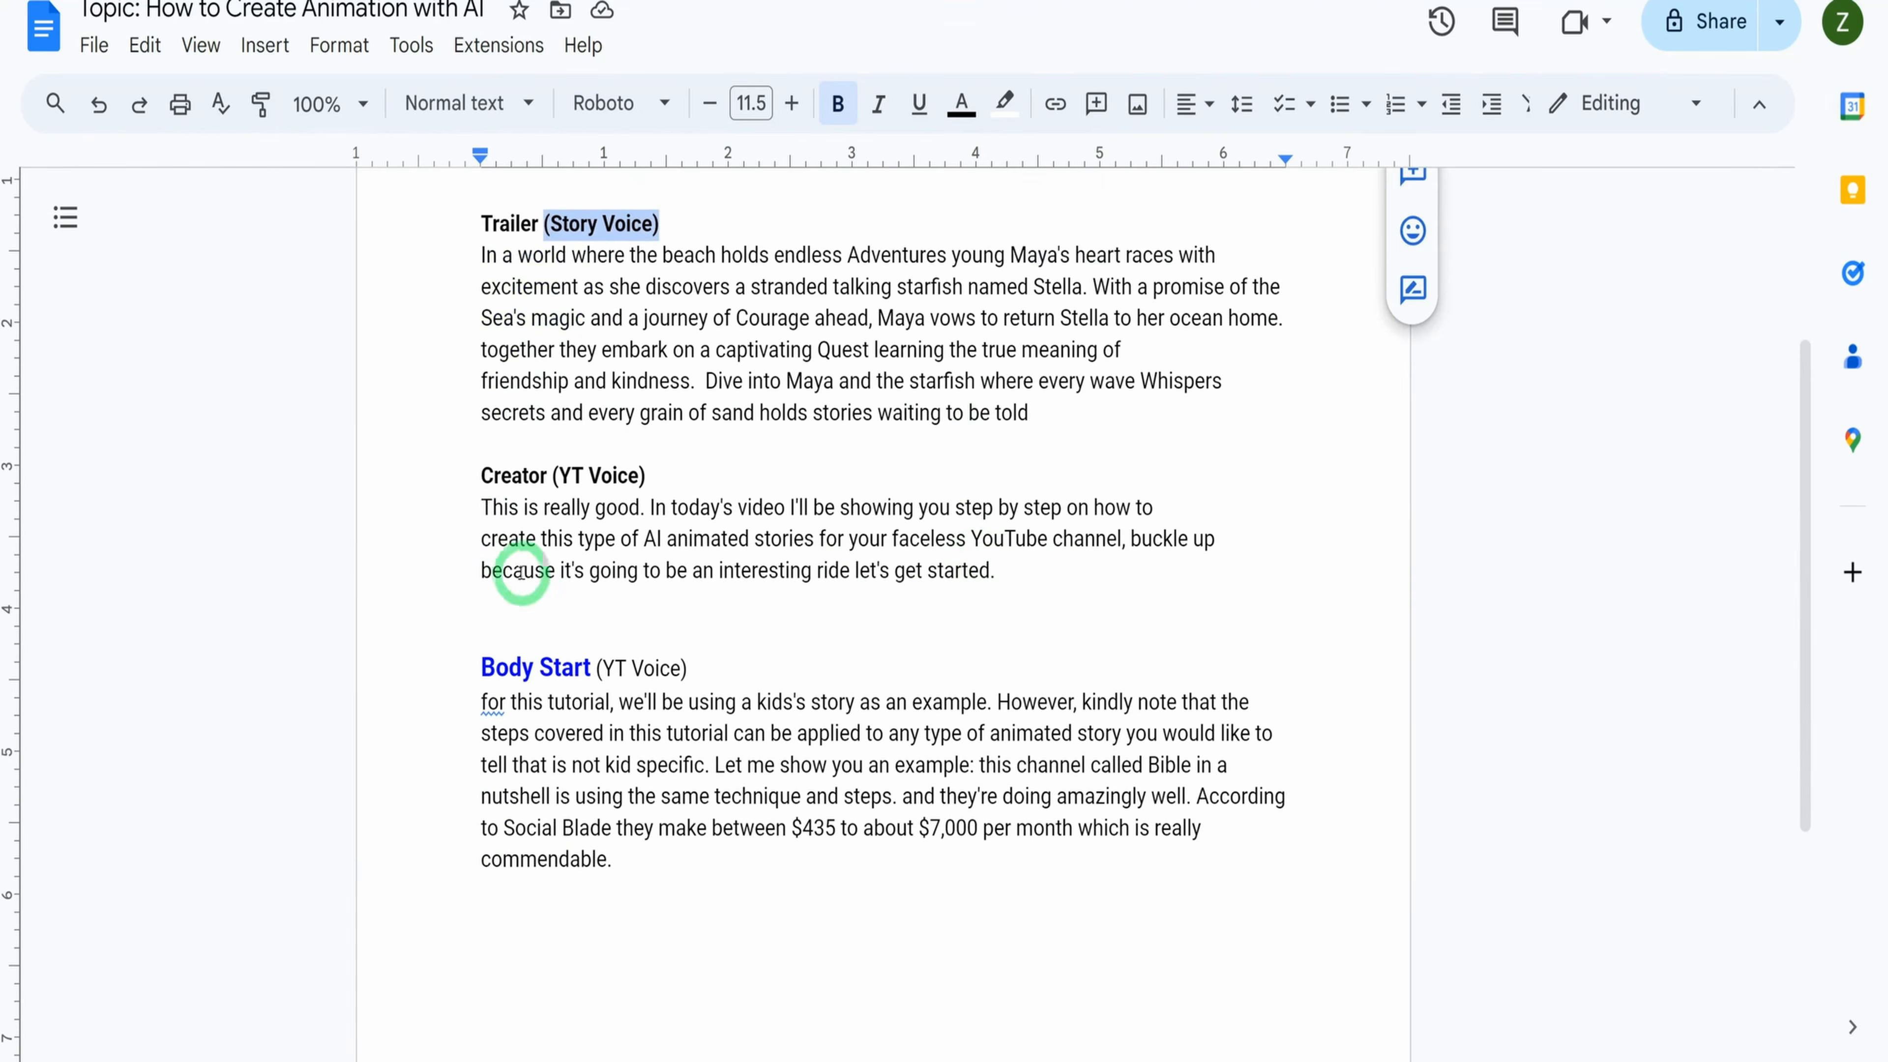
Highlight the Creator (YT Voice) paragraph and look over the Body Start section of the script
left_click_drag(479, 509, 1020, 565)
key("ctrl+c")
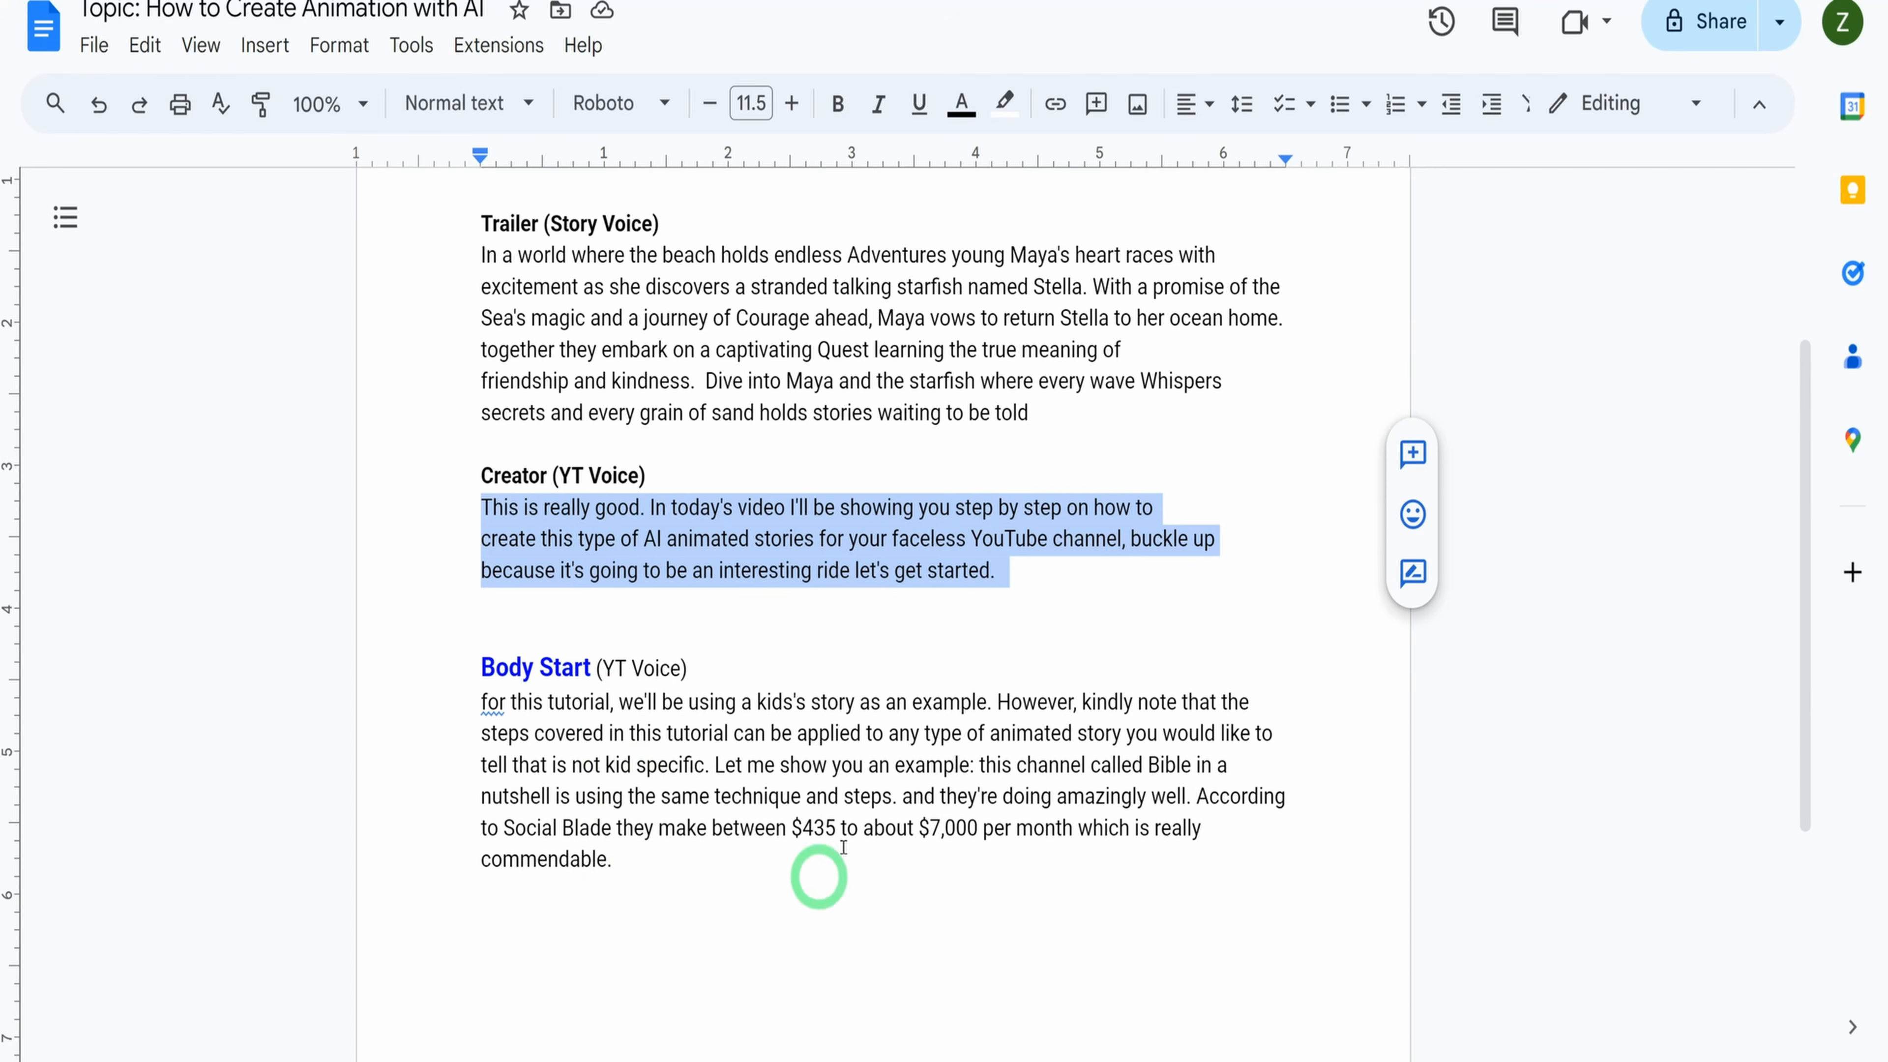
scroll(707, 873, "down", 4)
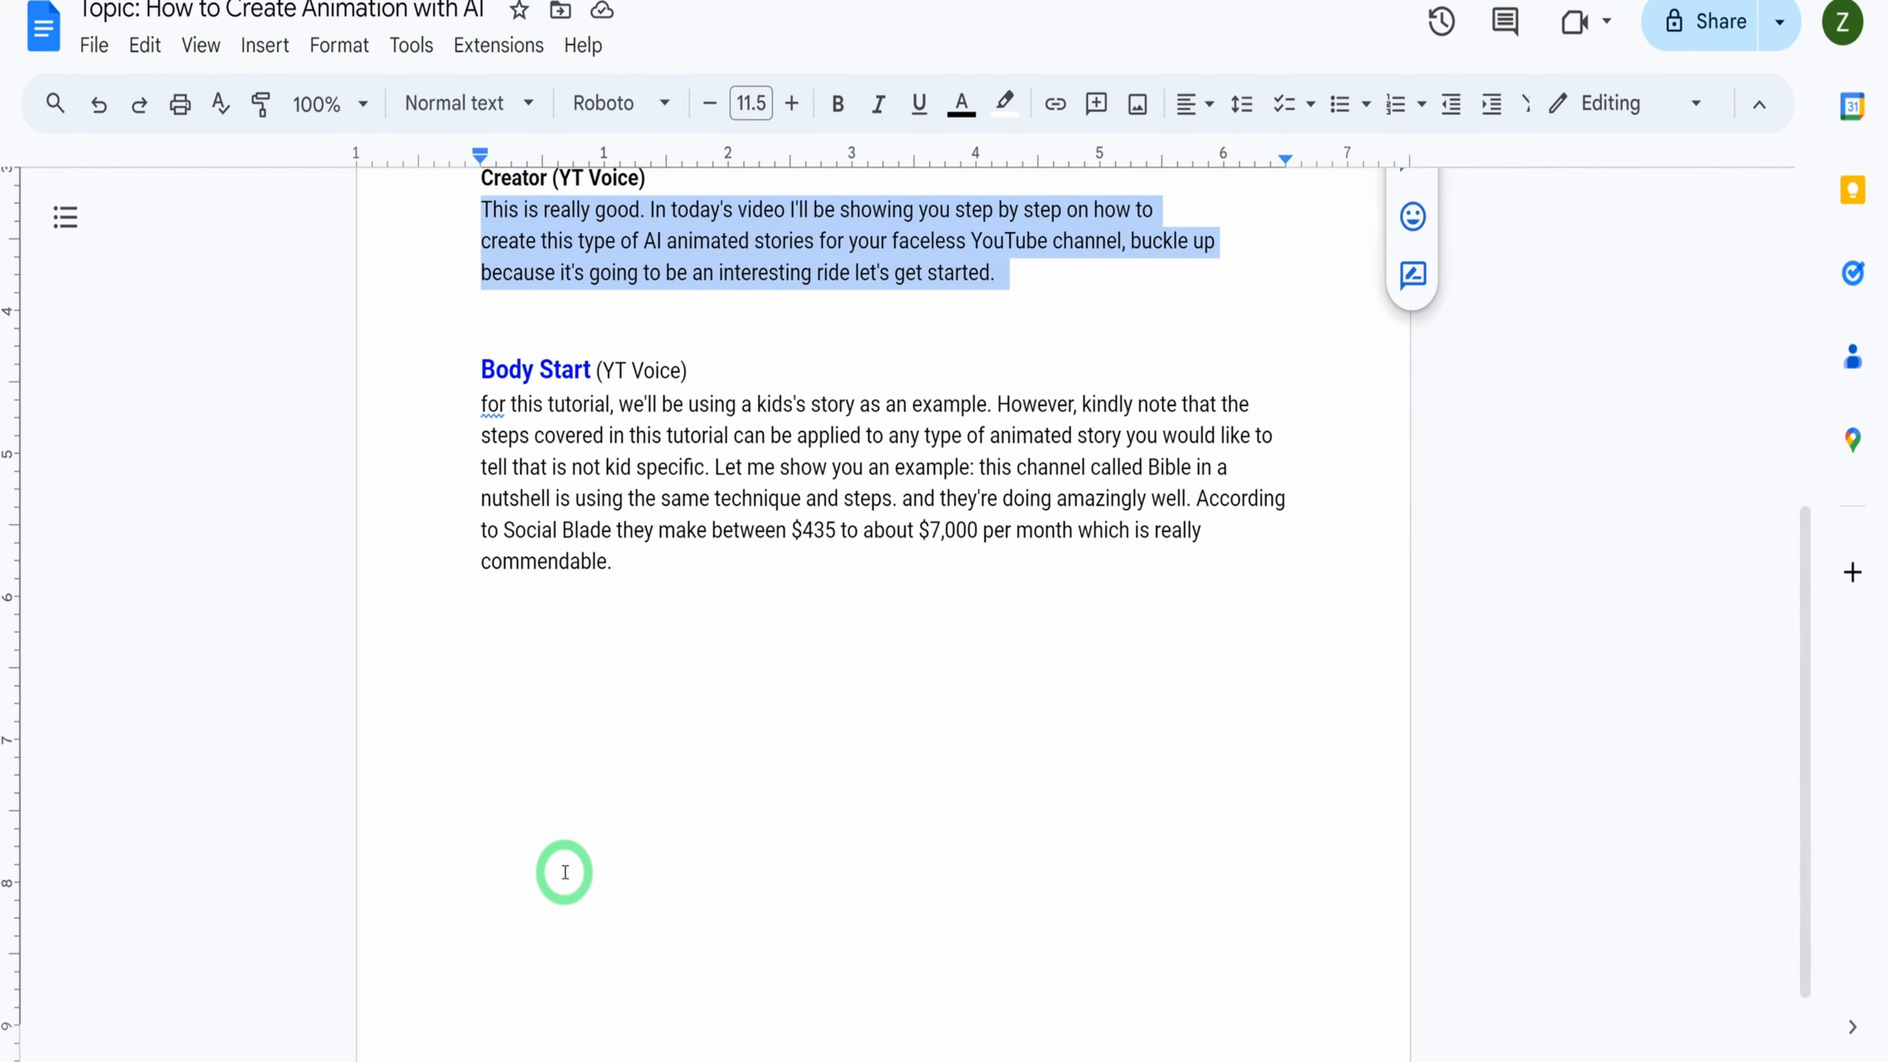
scroll(562, 866, "up", 8)
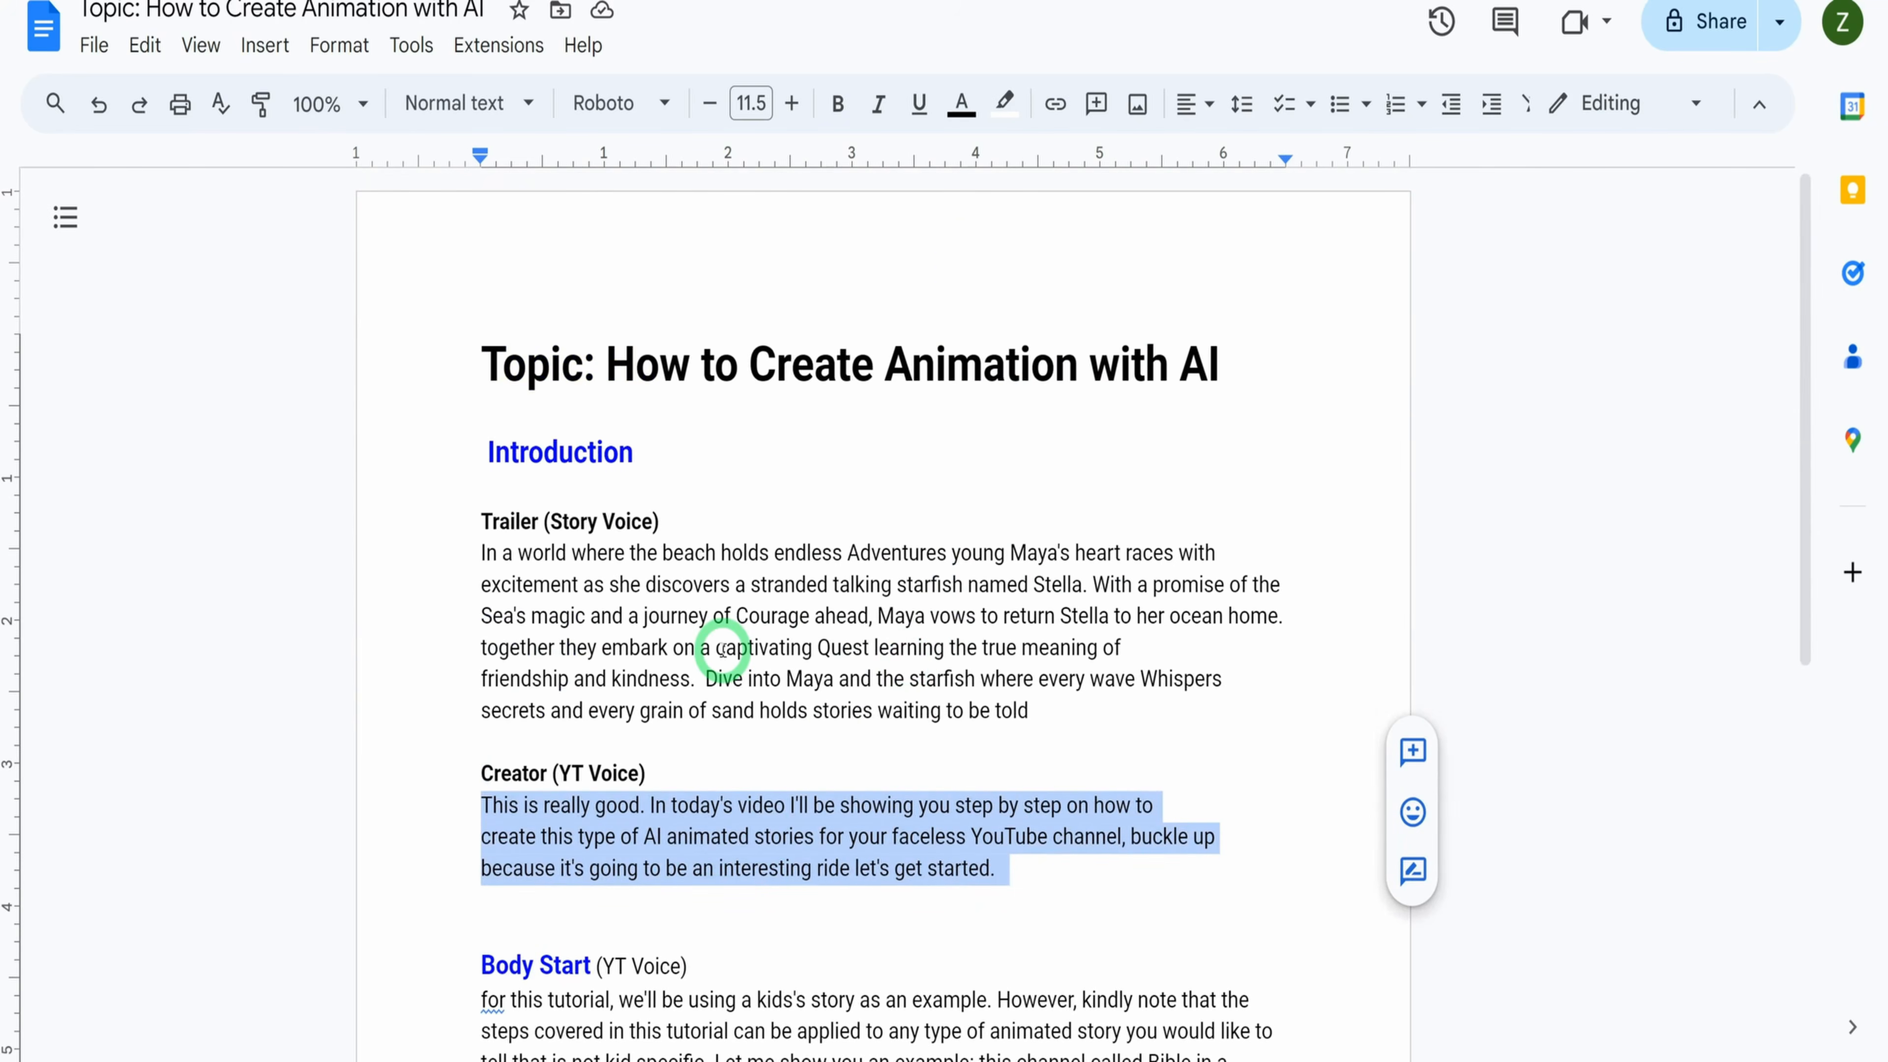
left_click(722, 649)
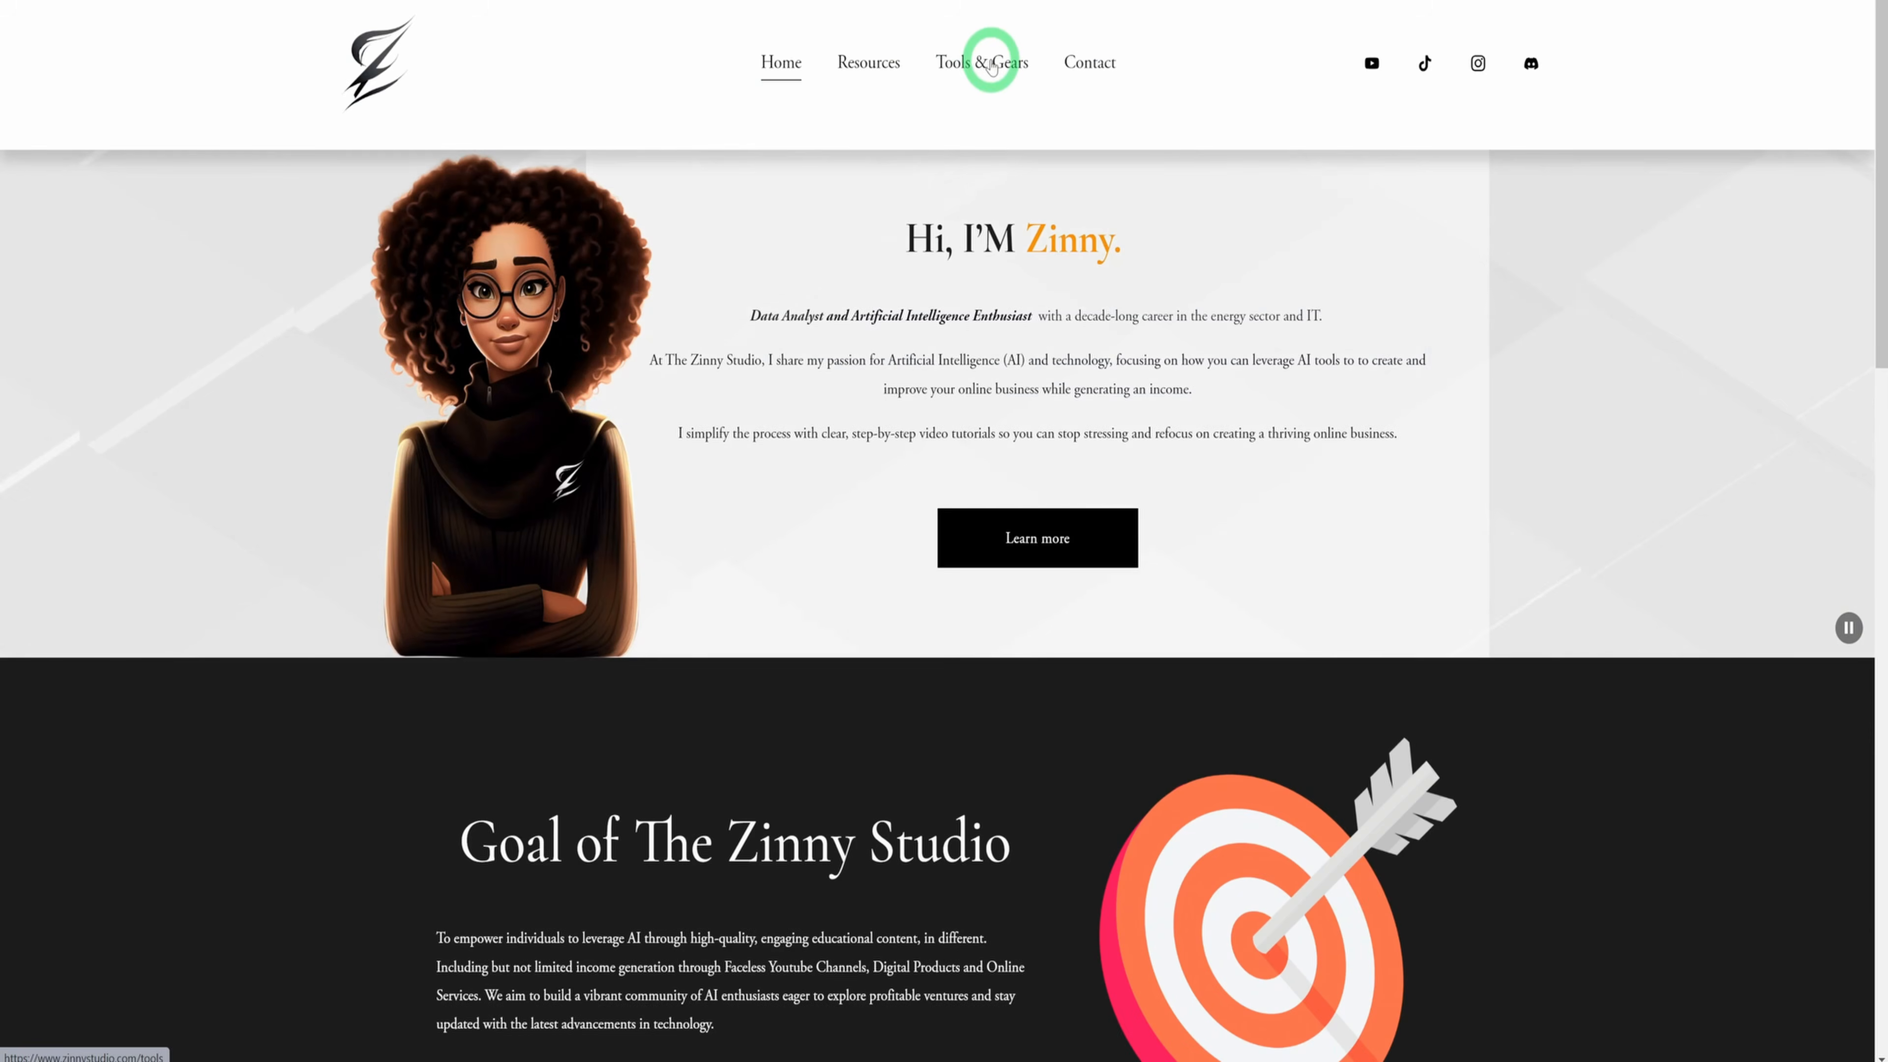
Open the Tools & Gears page of the Zinny Studio website and find the "Tools for Faceless Youtube Channel" section
left_click(991, 65)
scroll(1147, 516, "down", 5)
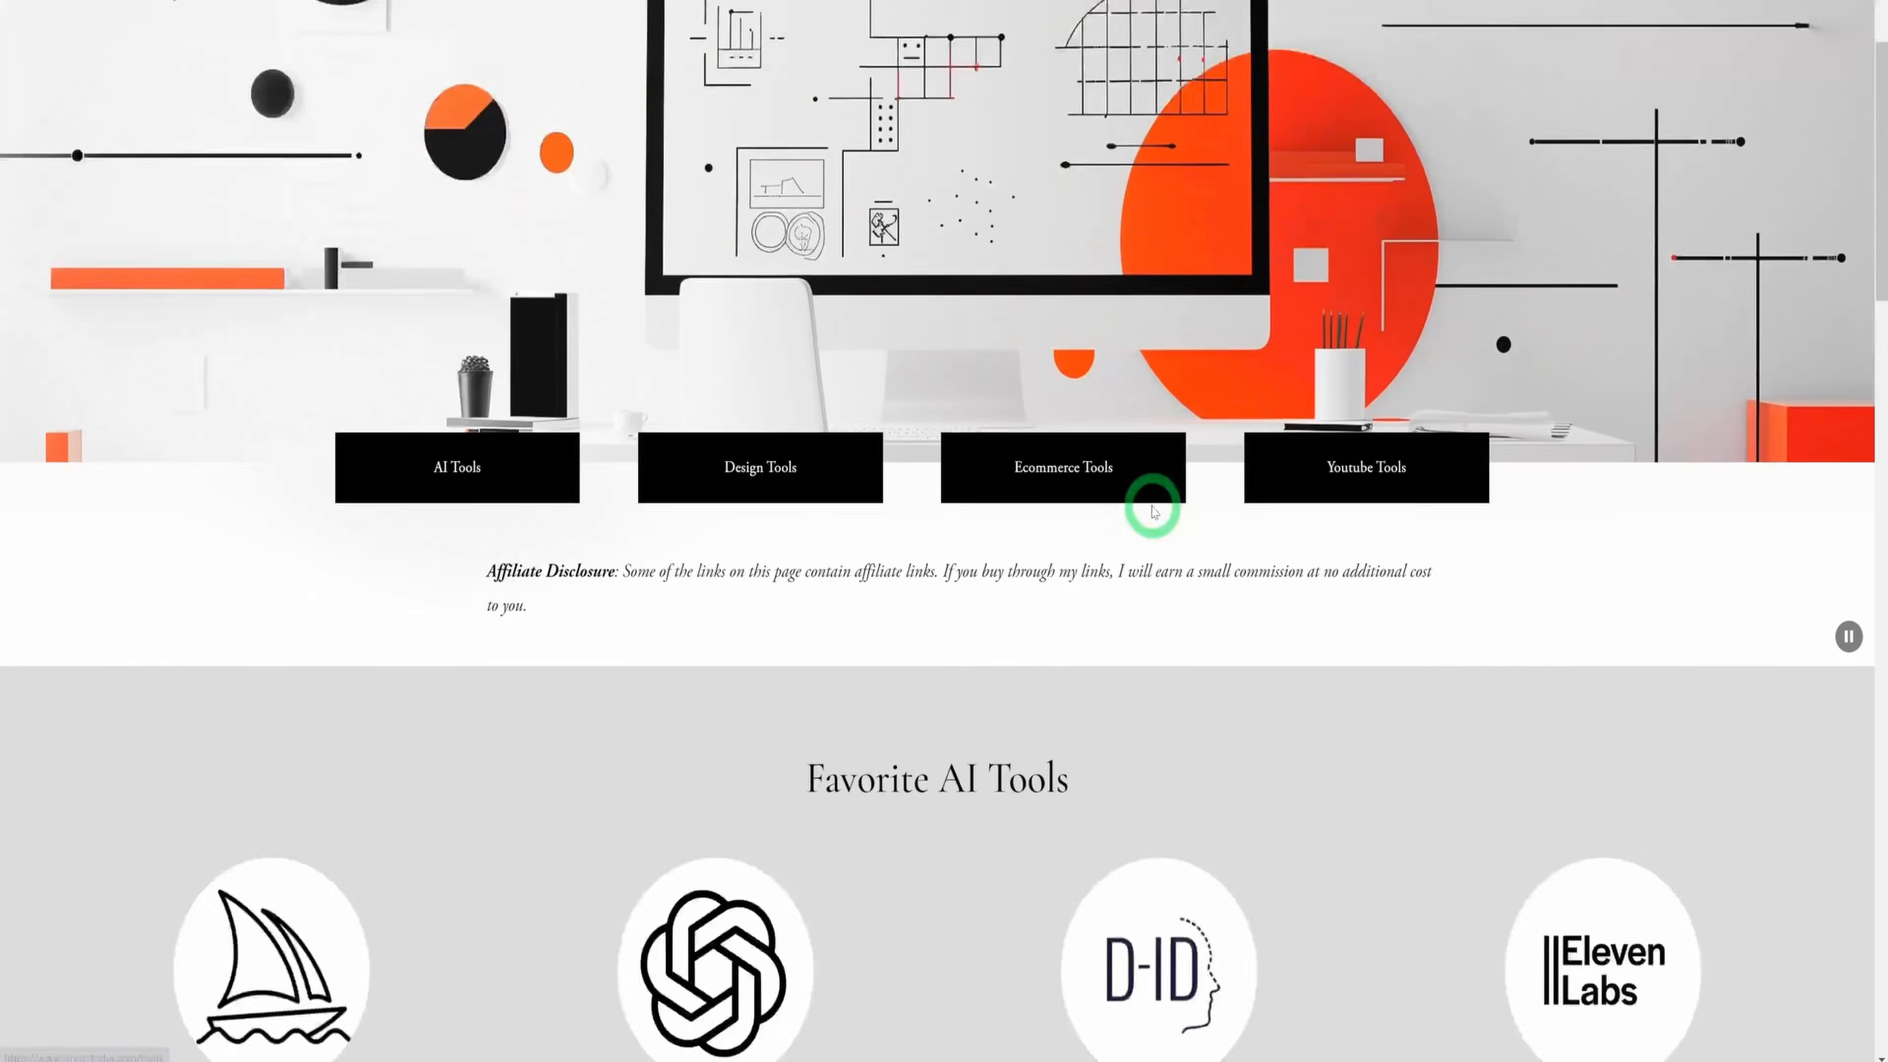
scroll(1147, 517, "down", 1)
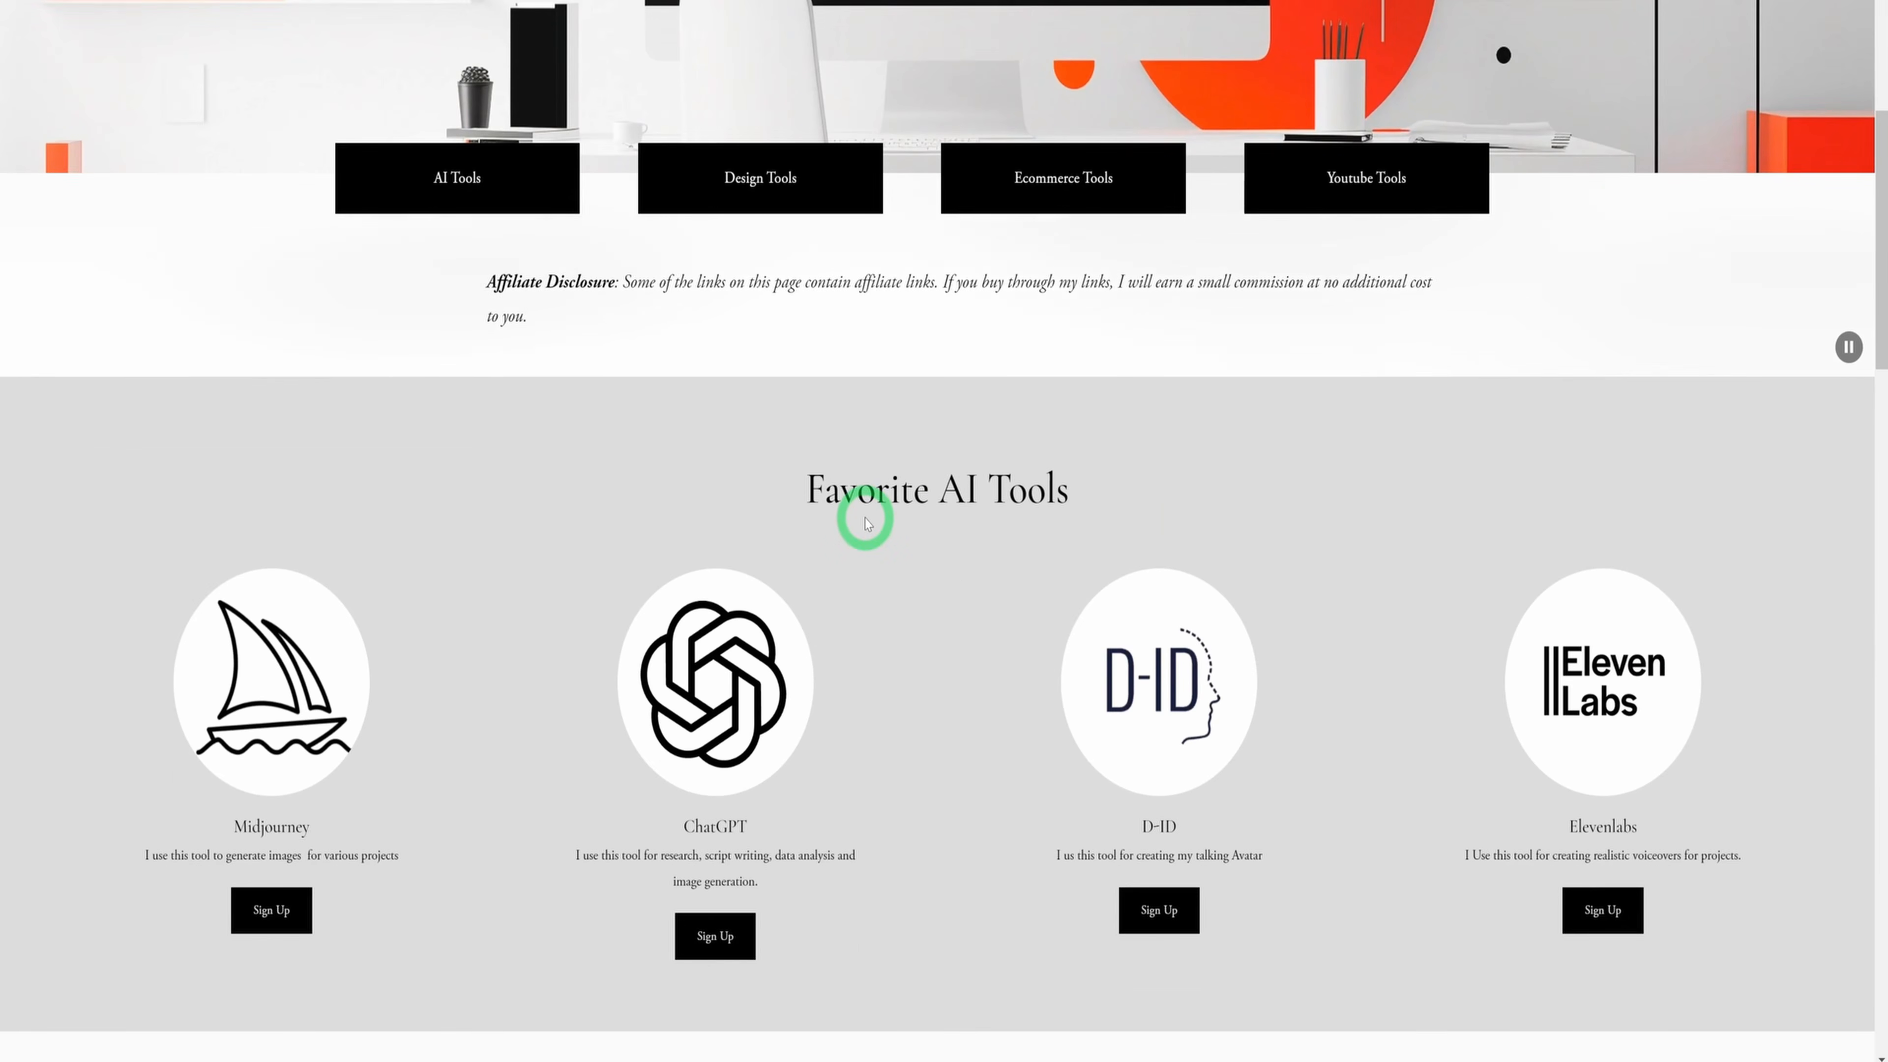
scroll(864, 518, "down", 12)
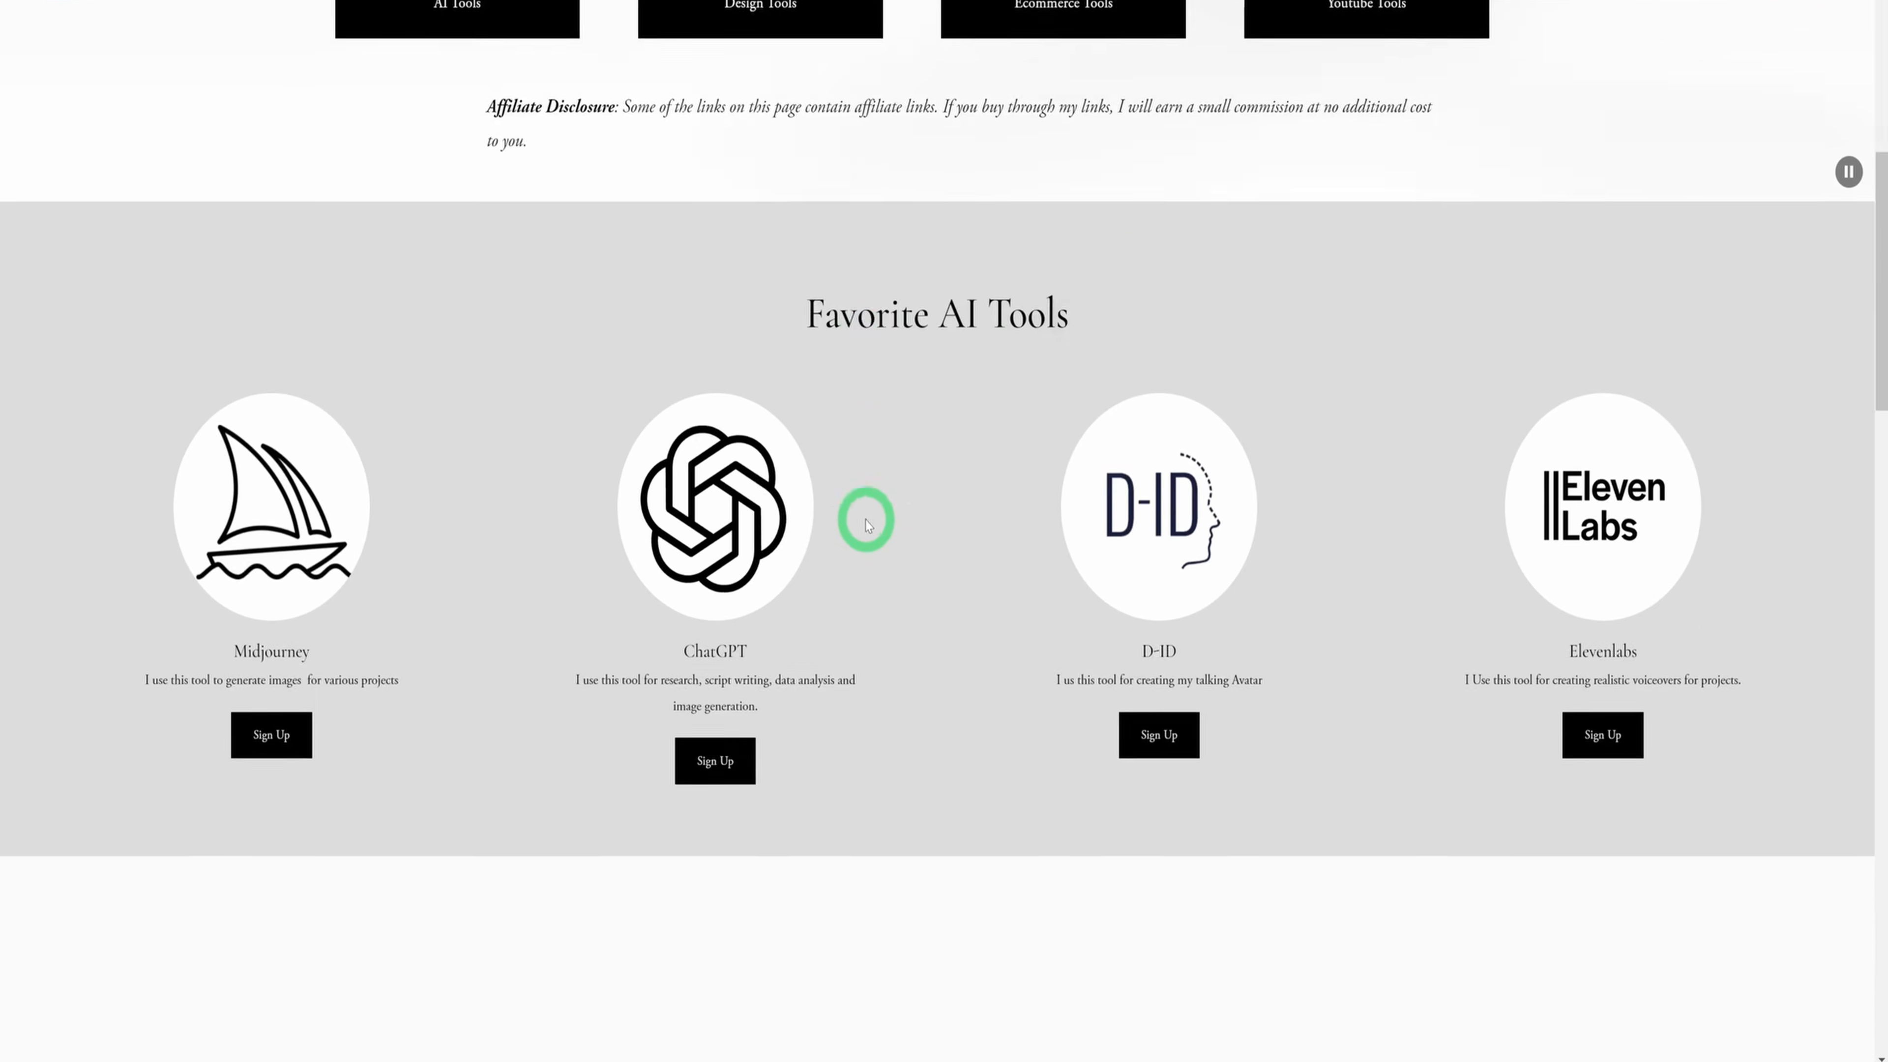
scroll(879, 541, "down", 20)
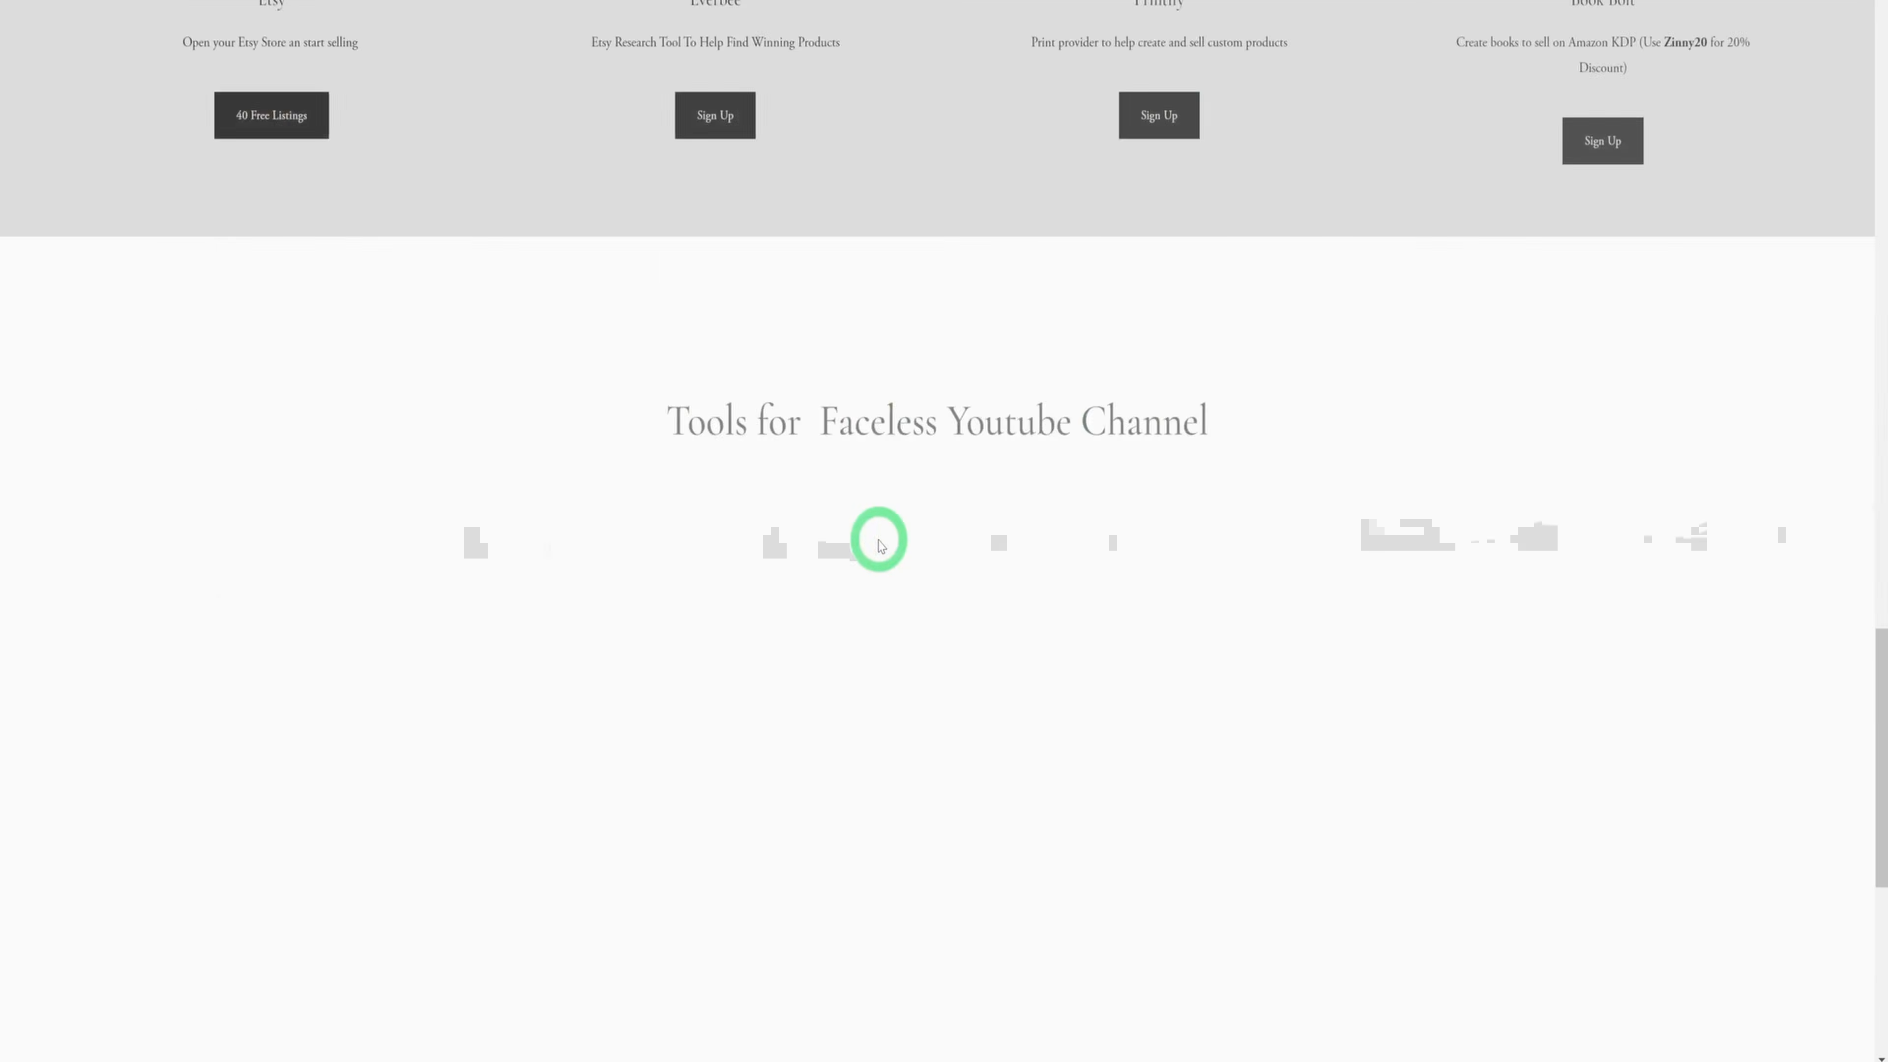
scroll(883, 550, "up", 6)
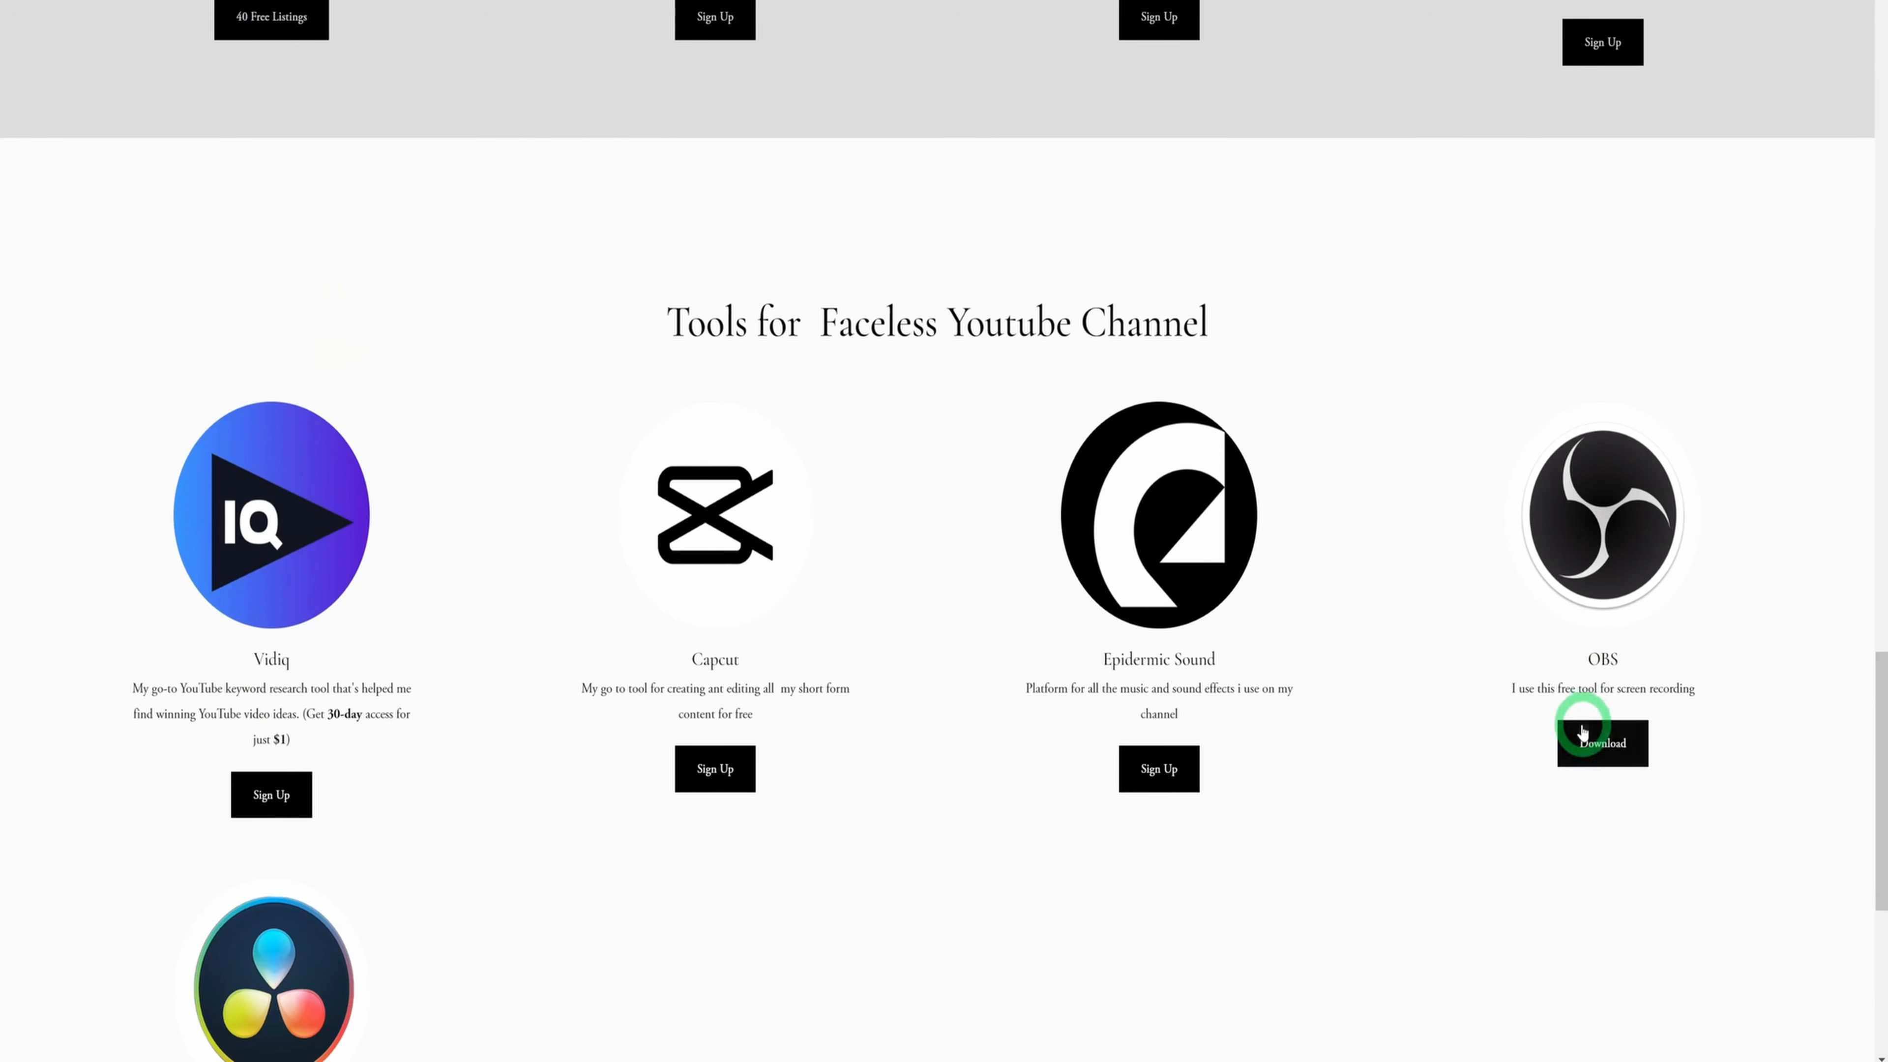
Open the OBS download page from the tools list and examine the Windows download options
left_click(1581, 763)
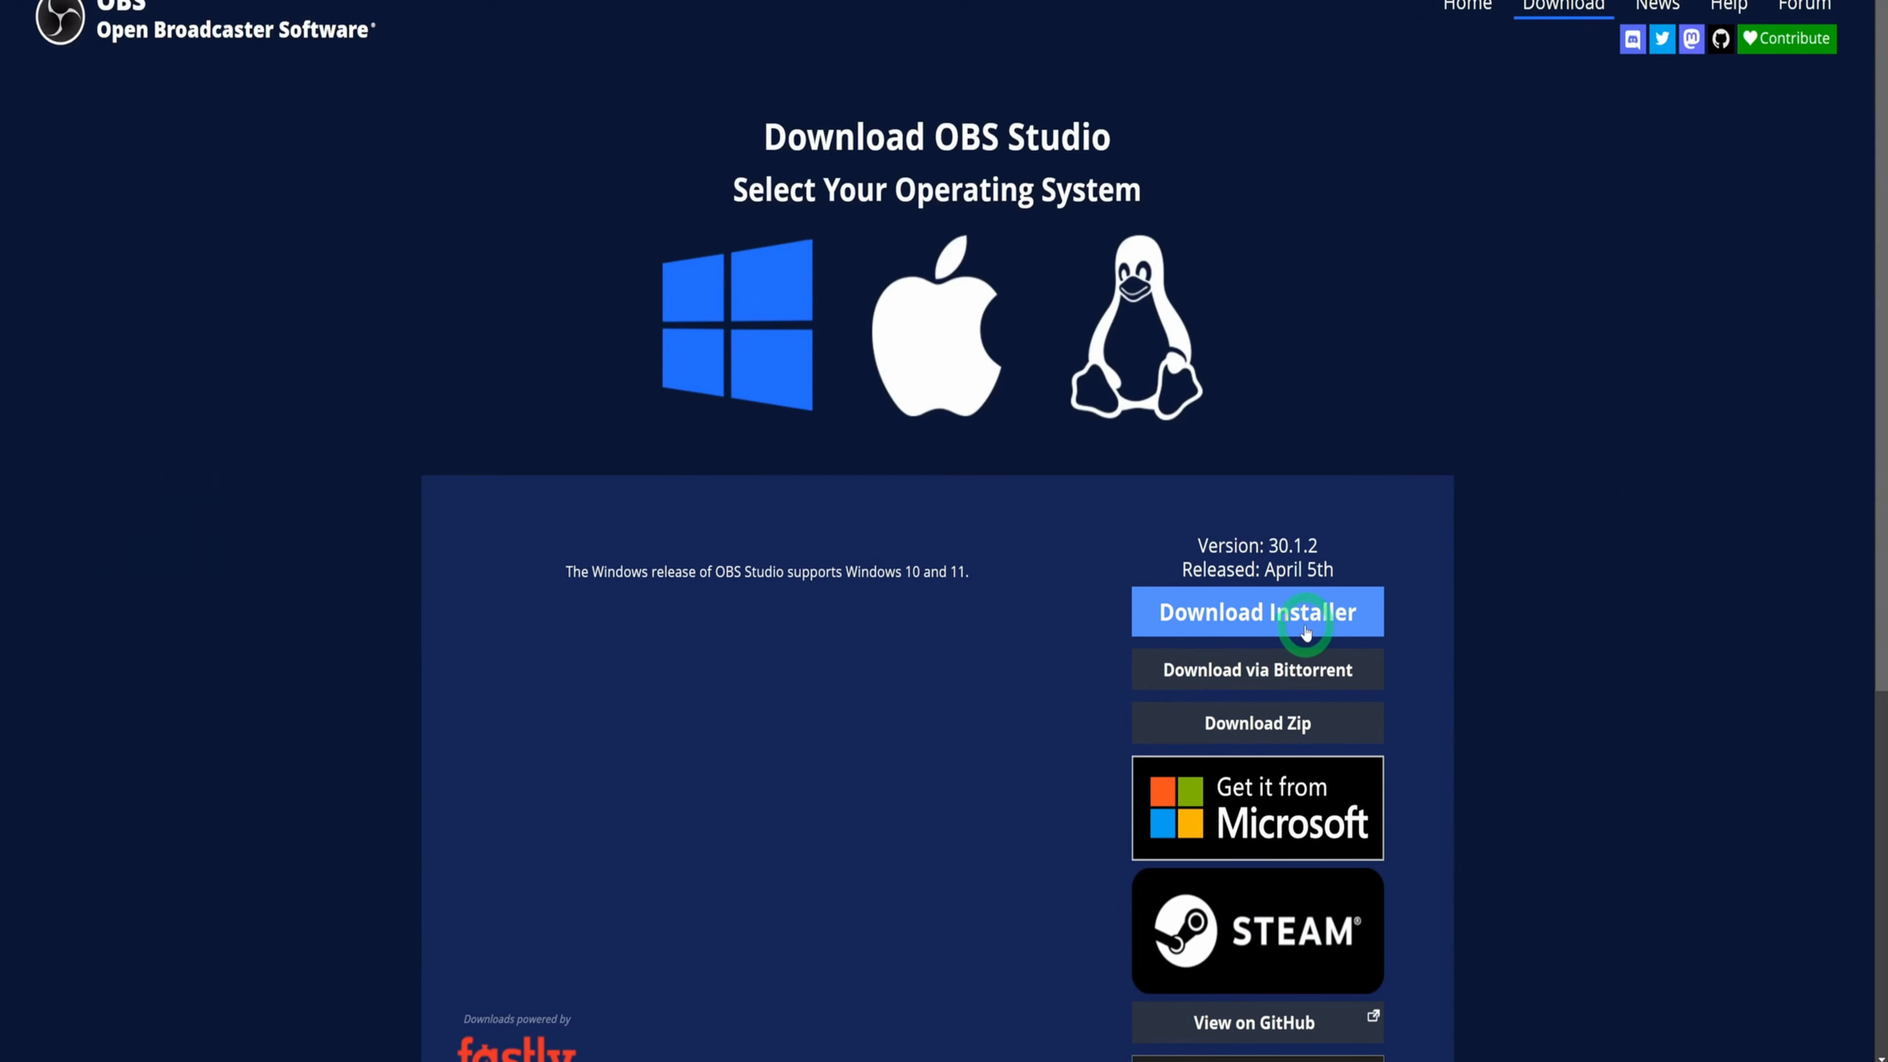
scroll(1304, 621, "down", 1)
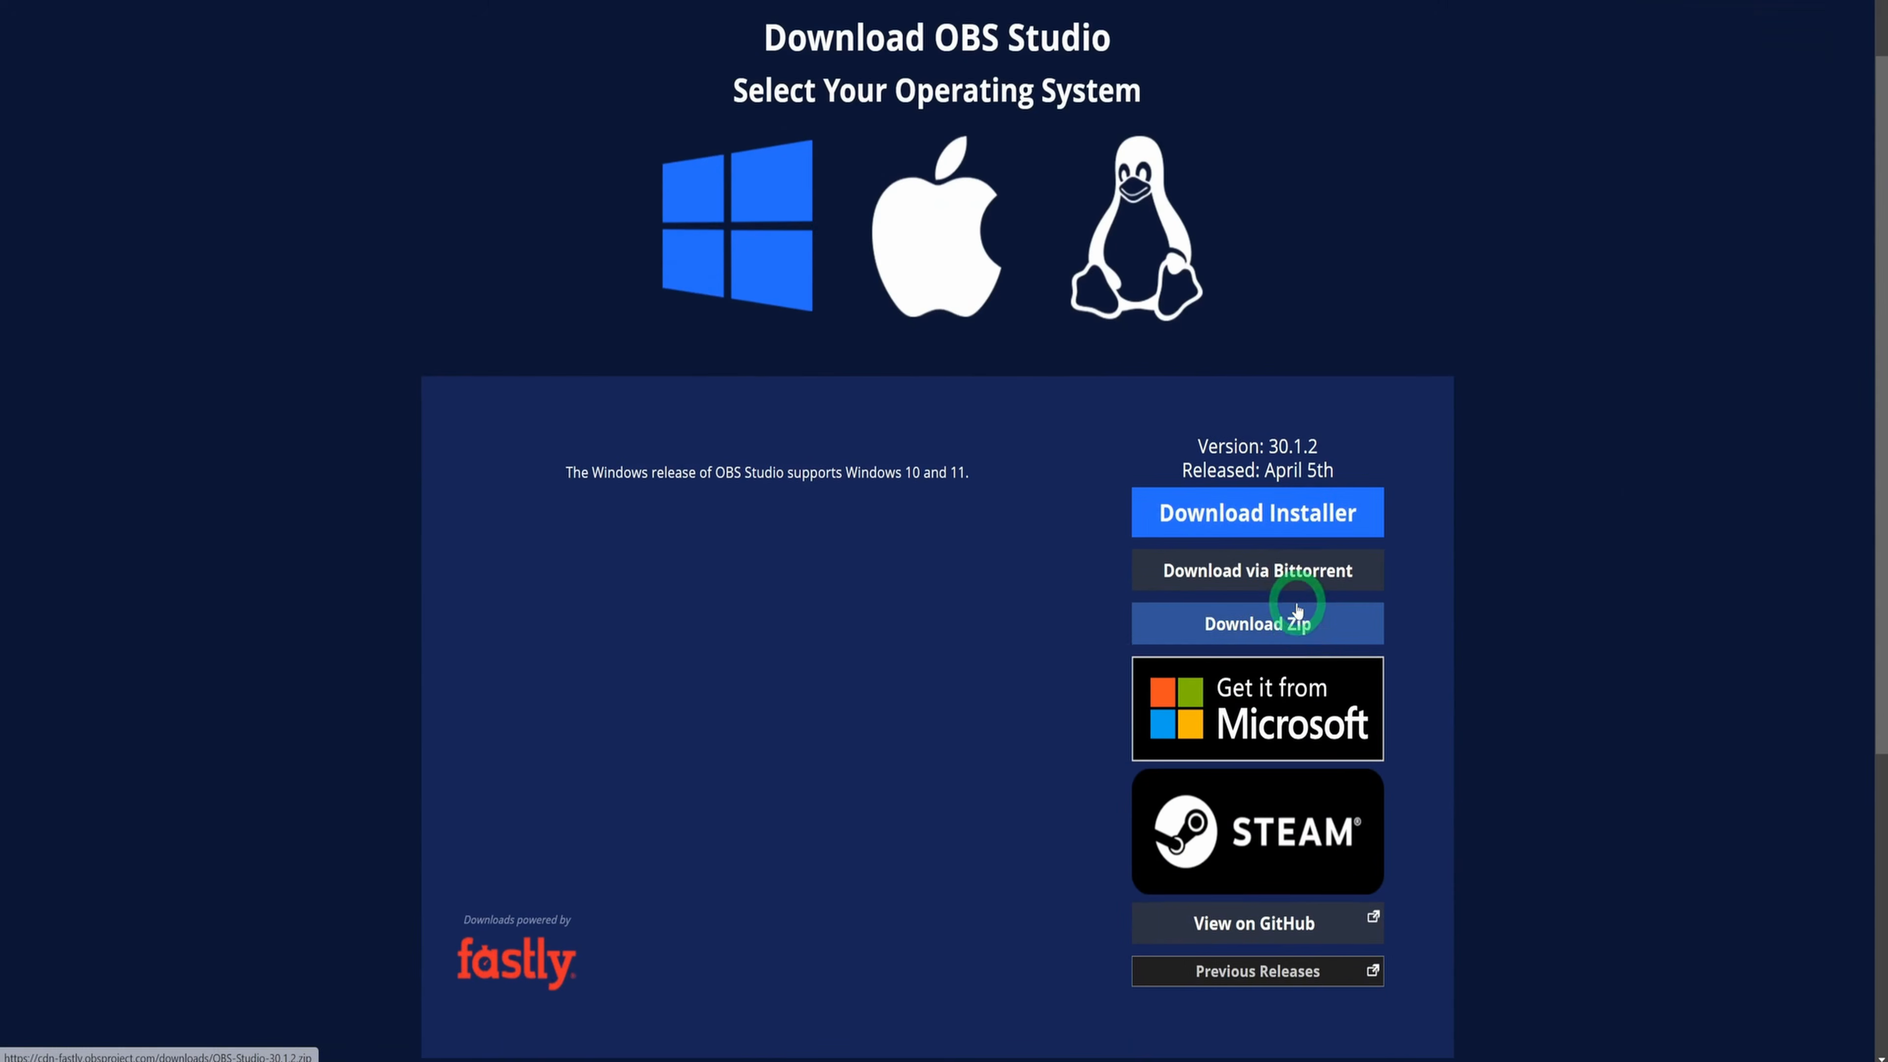
scroll(1298, 612, "down", 3)
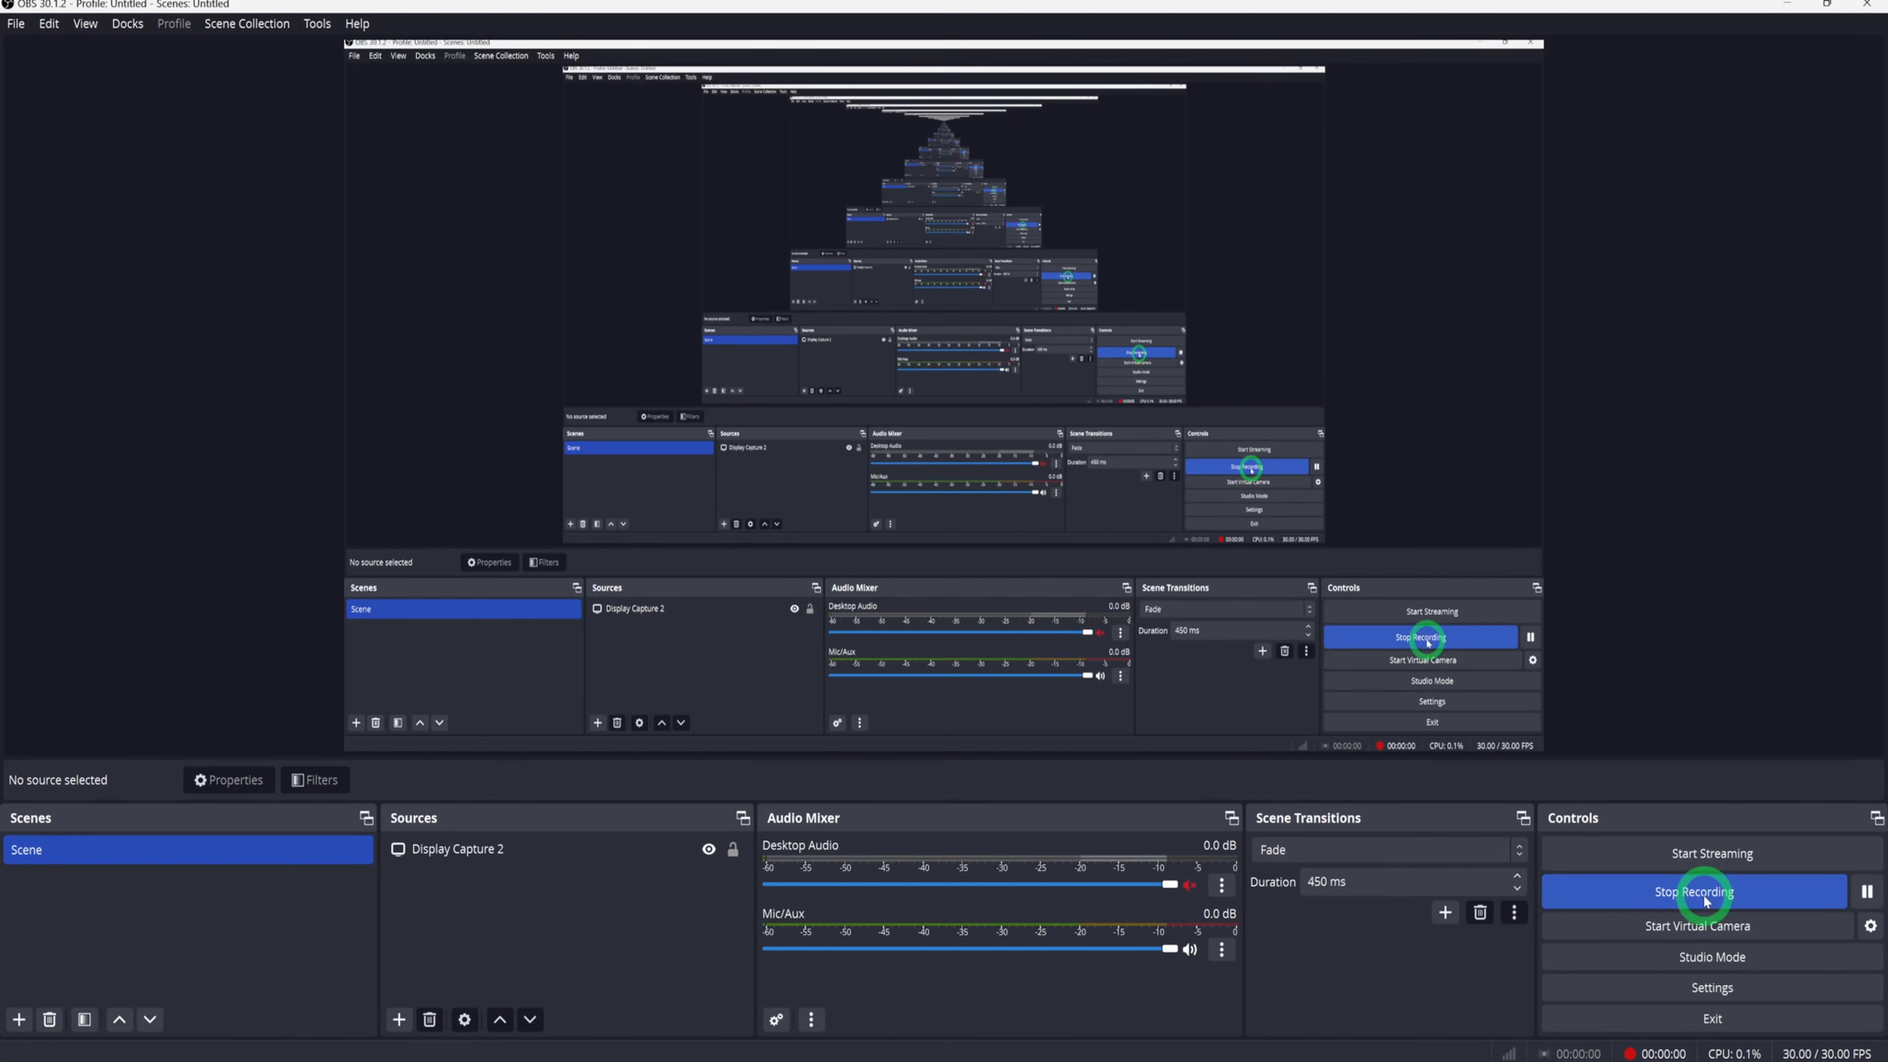
Look through the YouTube results for OBS screen recording and audio settings tutorials
left_click(644, 853)
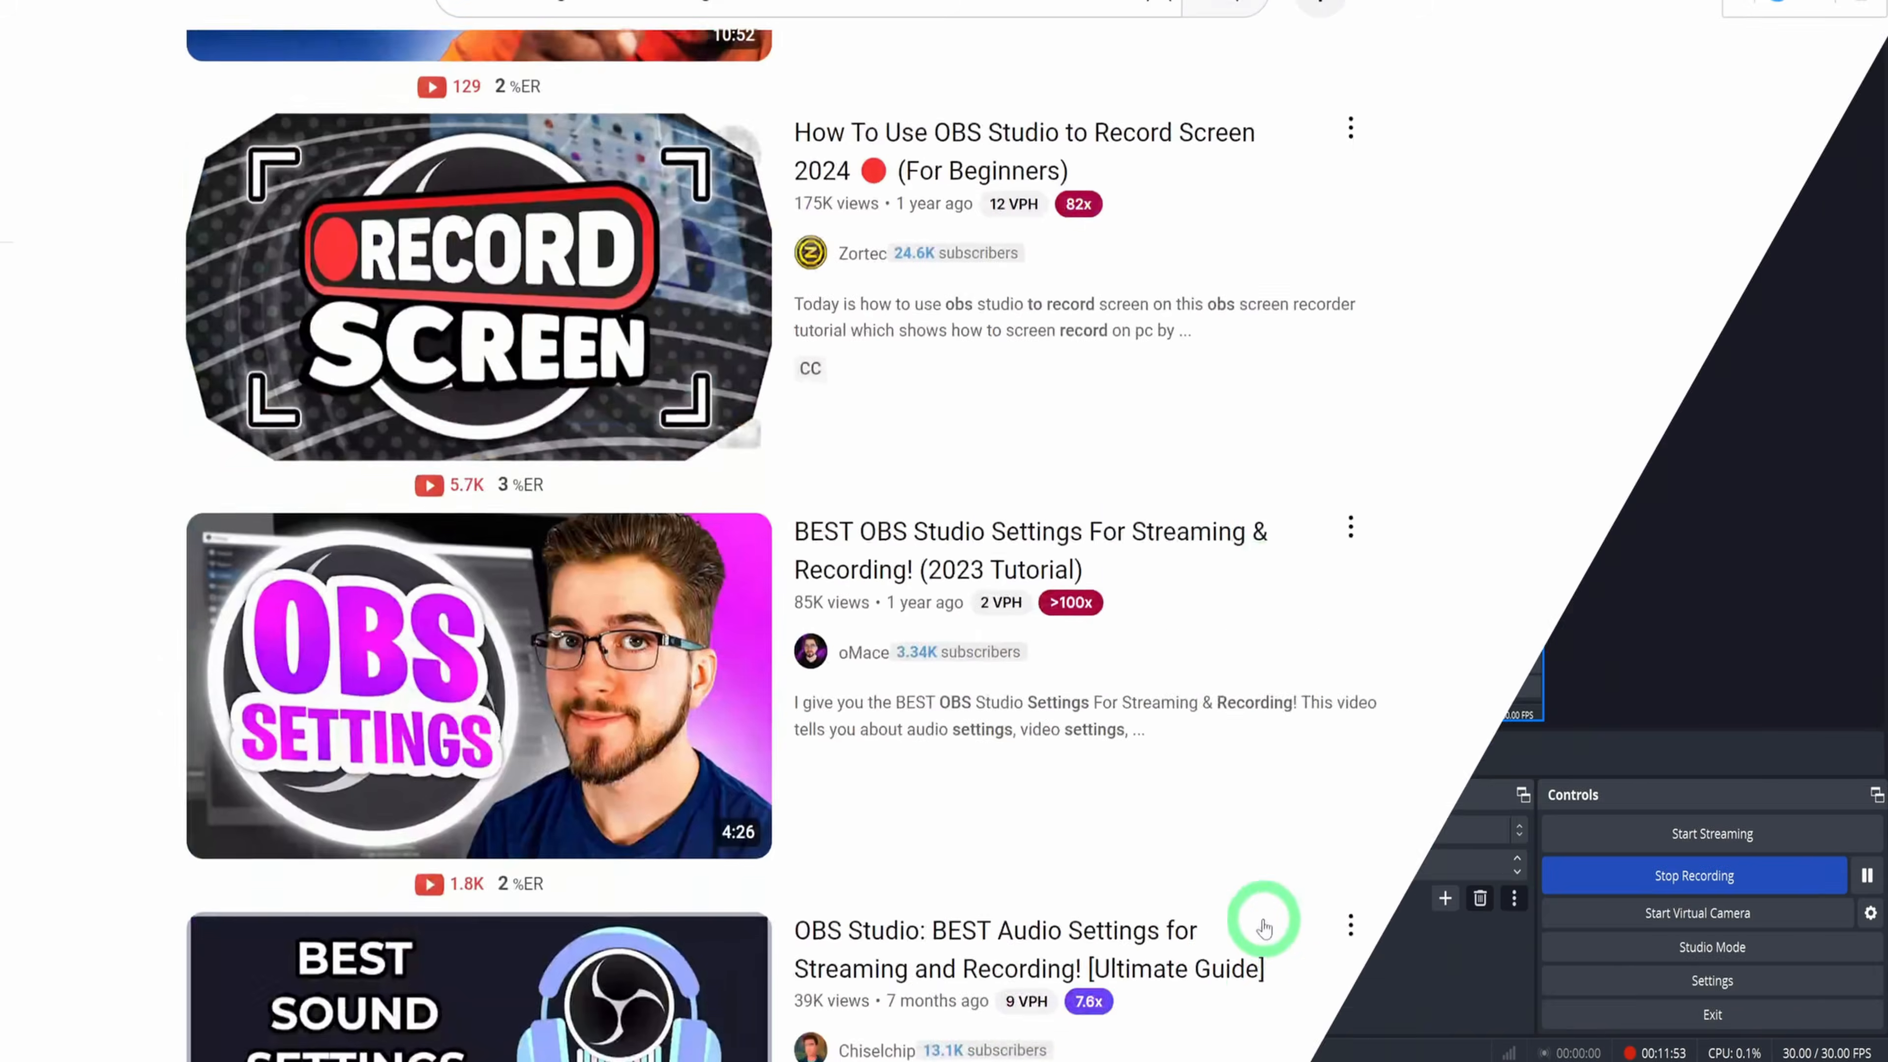
scroll(1256, 915, "down", 10)
scroll(1310, 983, "down", 10)
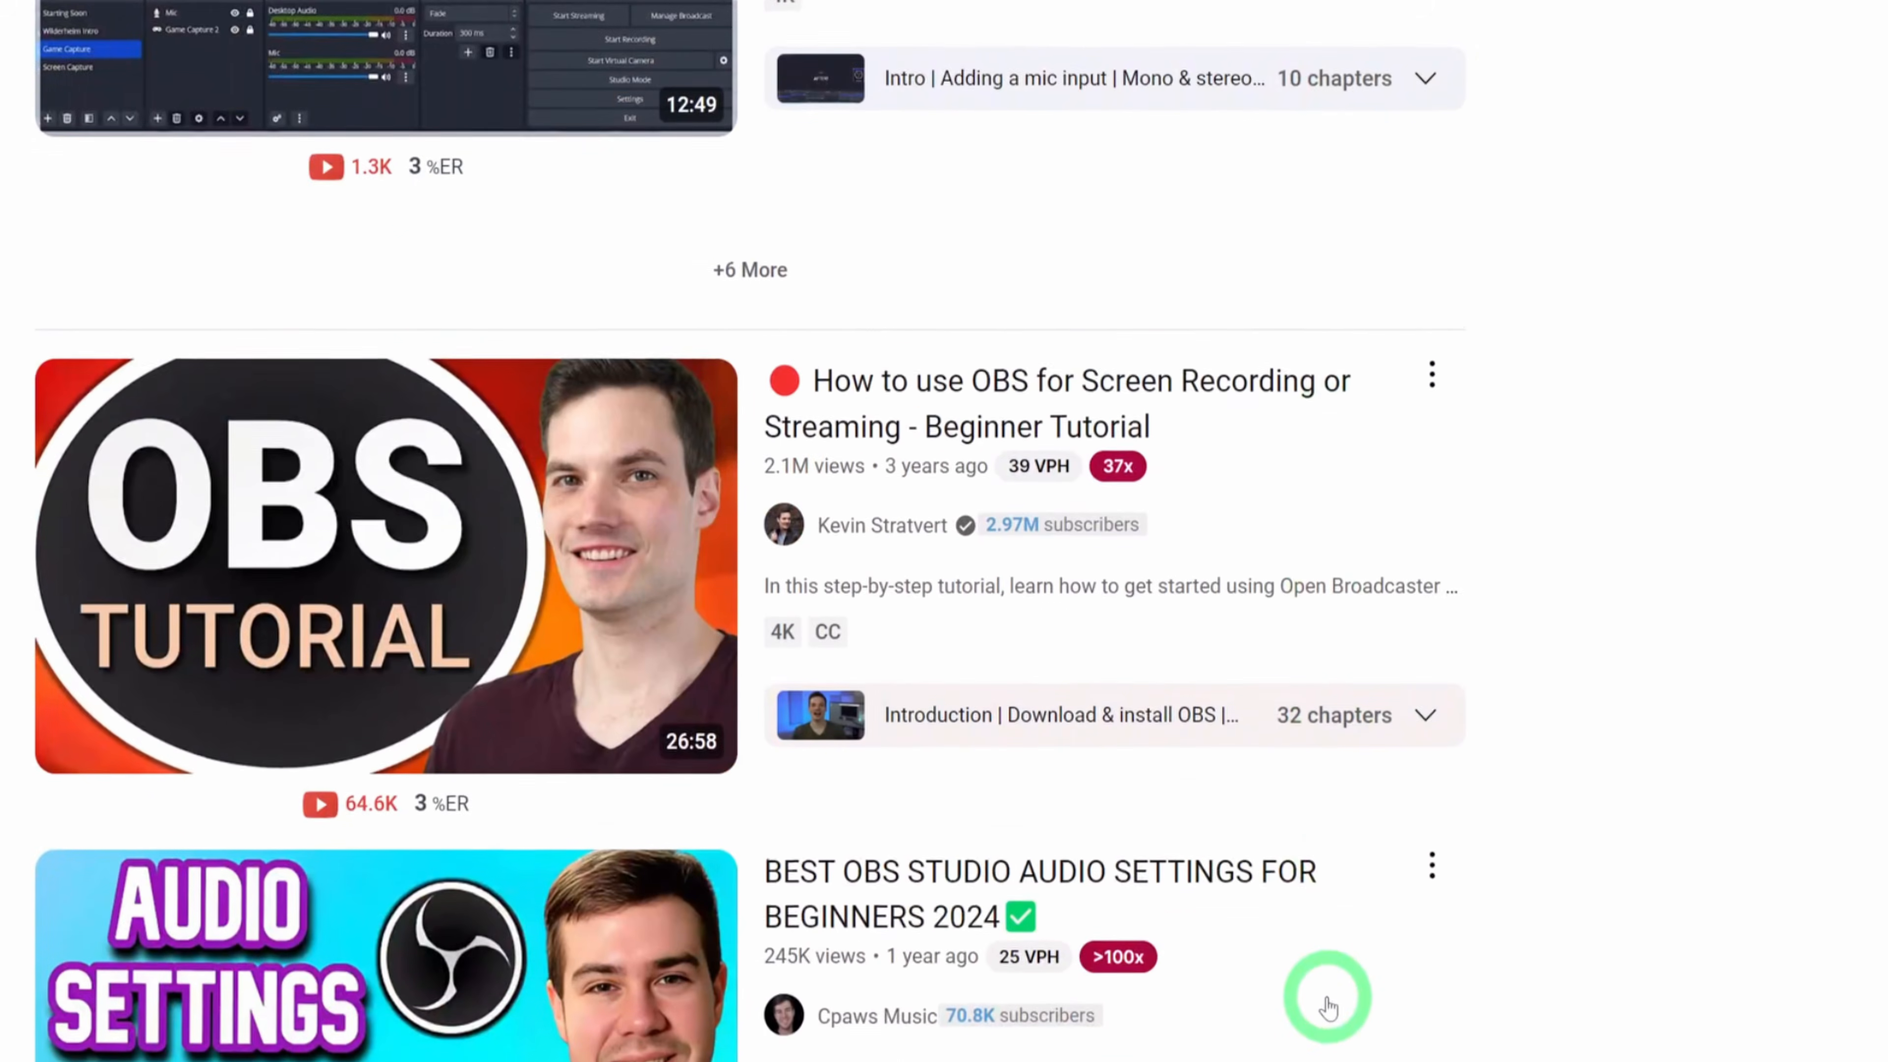
scroll(1329, 1008, "down", 3)
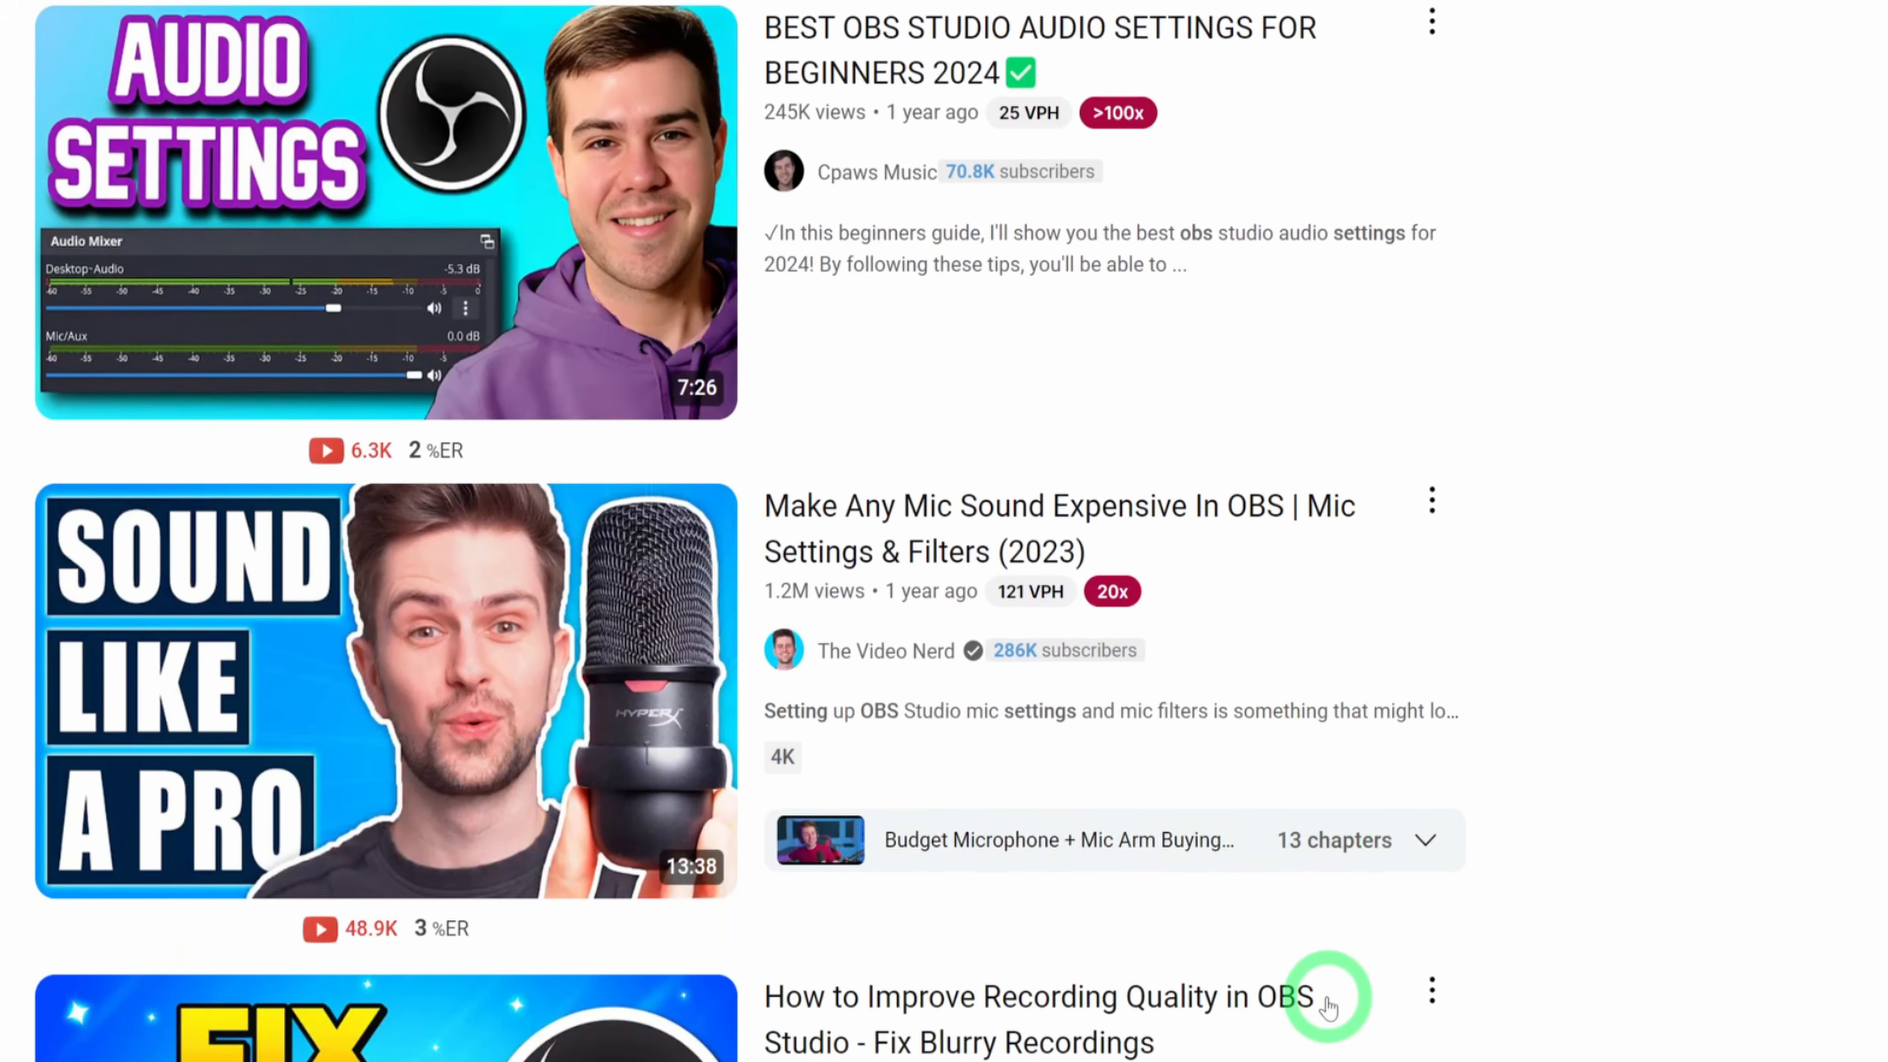
scroll(1328, 1008, "down", 2)
scroll(1327, 1000, "up", 2)
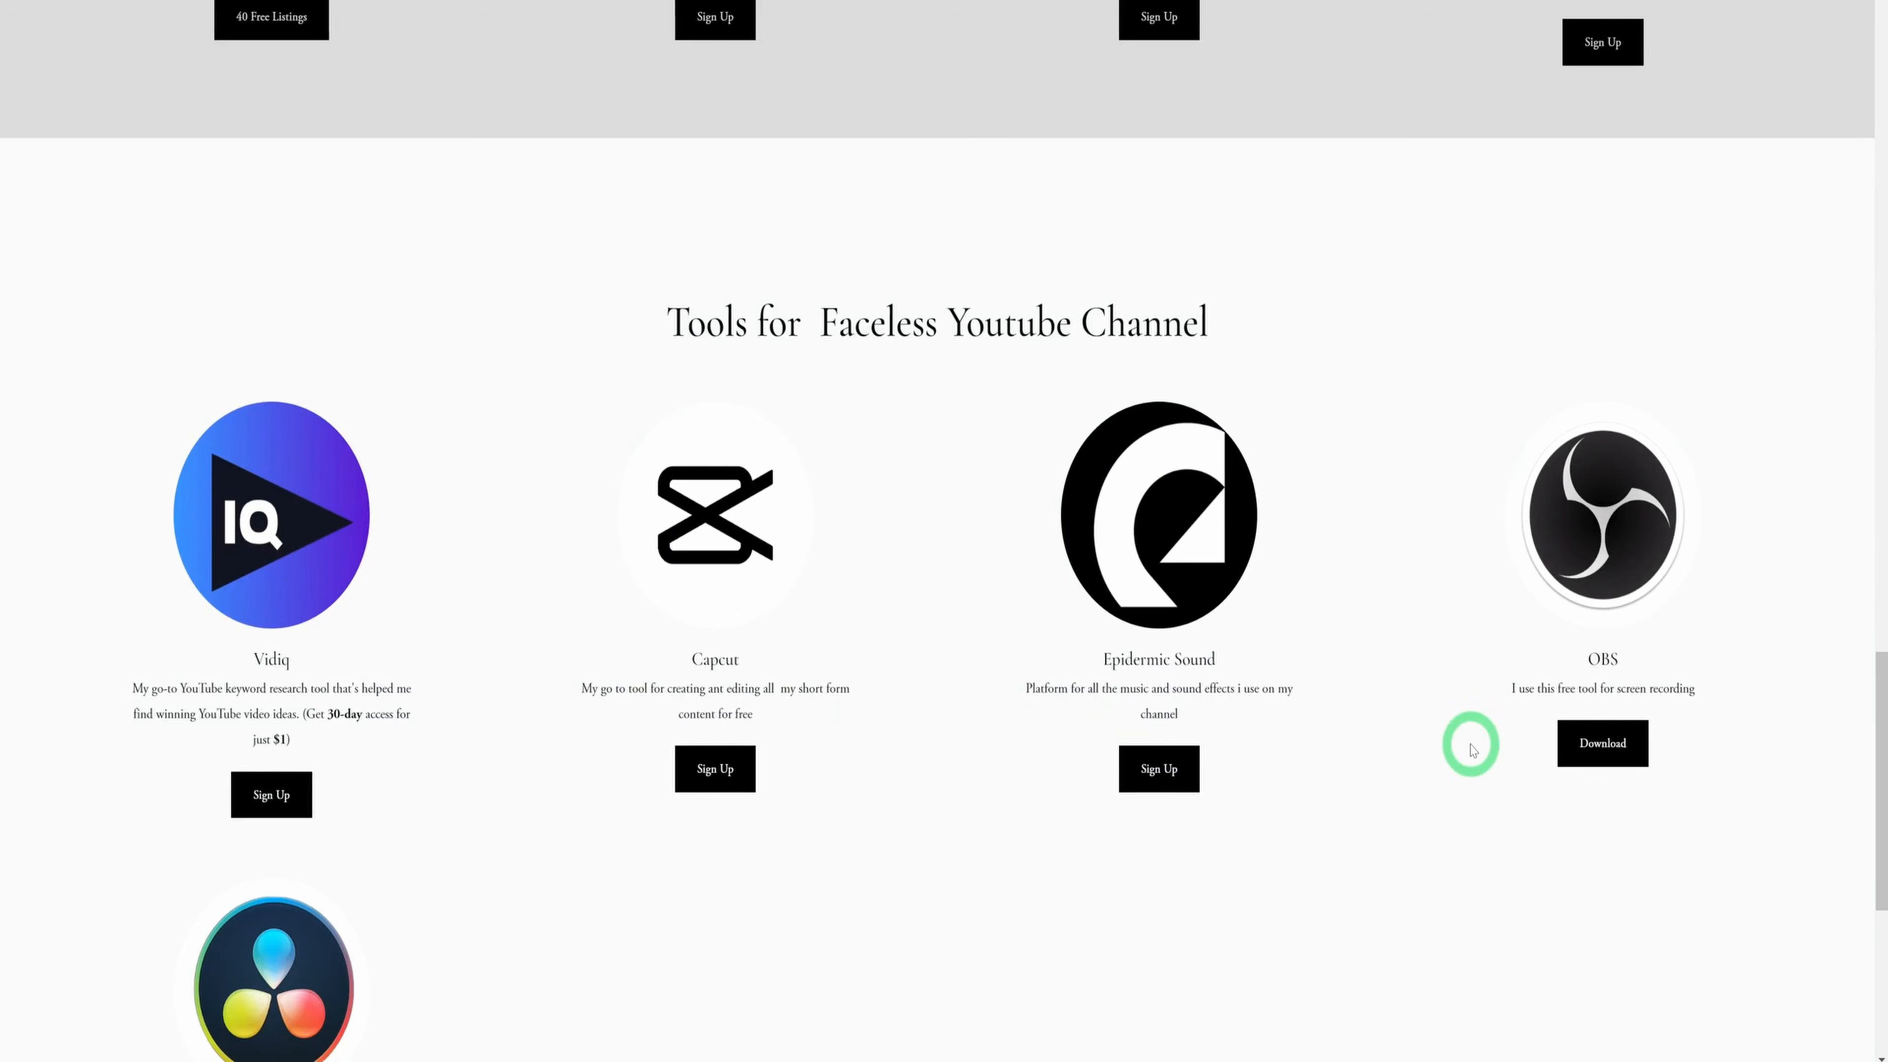
Look back over the tools listed above the Faceless Youtube Channel section on the Zinny Studio page
scroll(1496, 712, "up", 10)
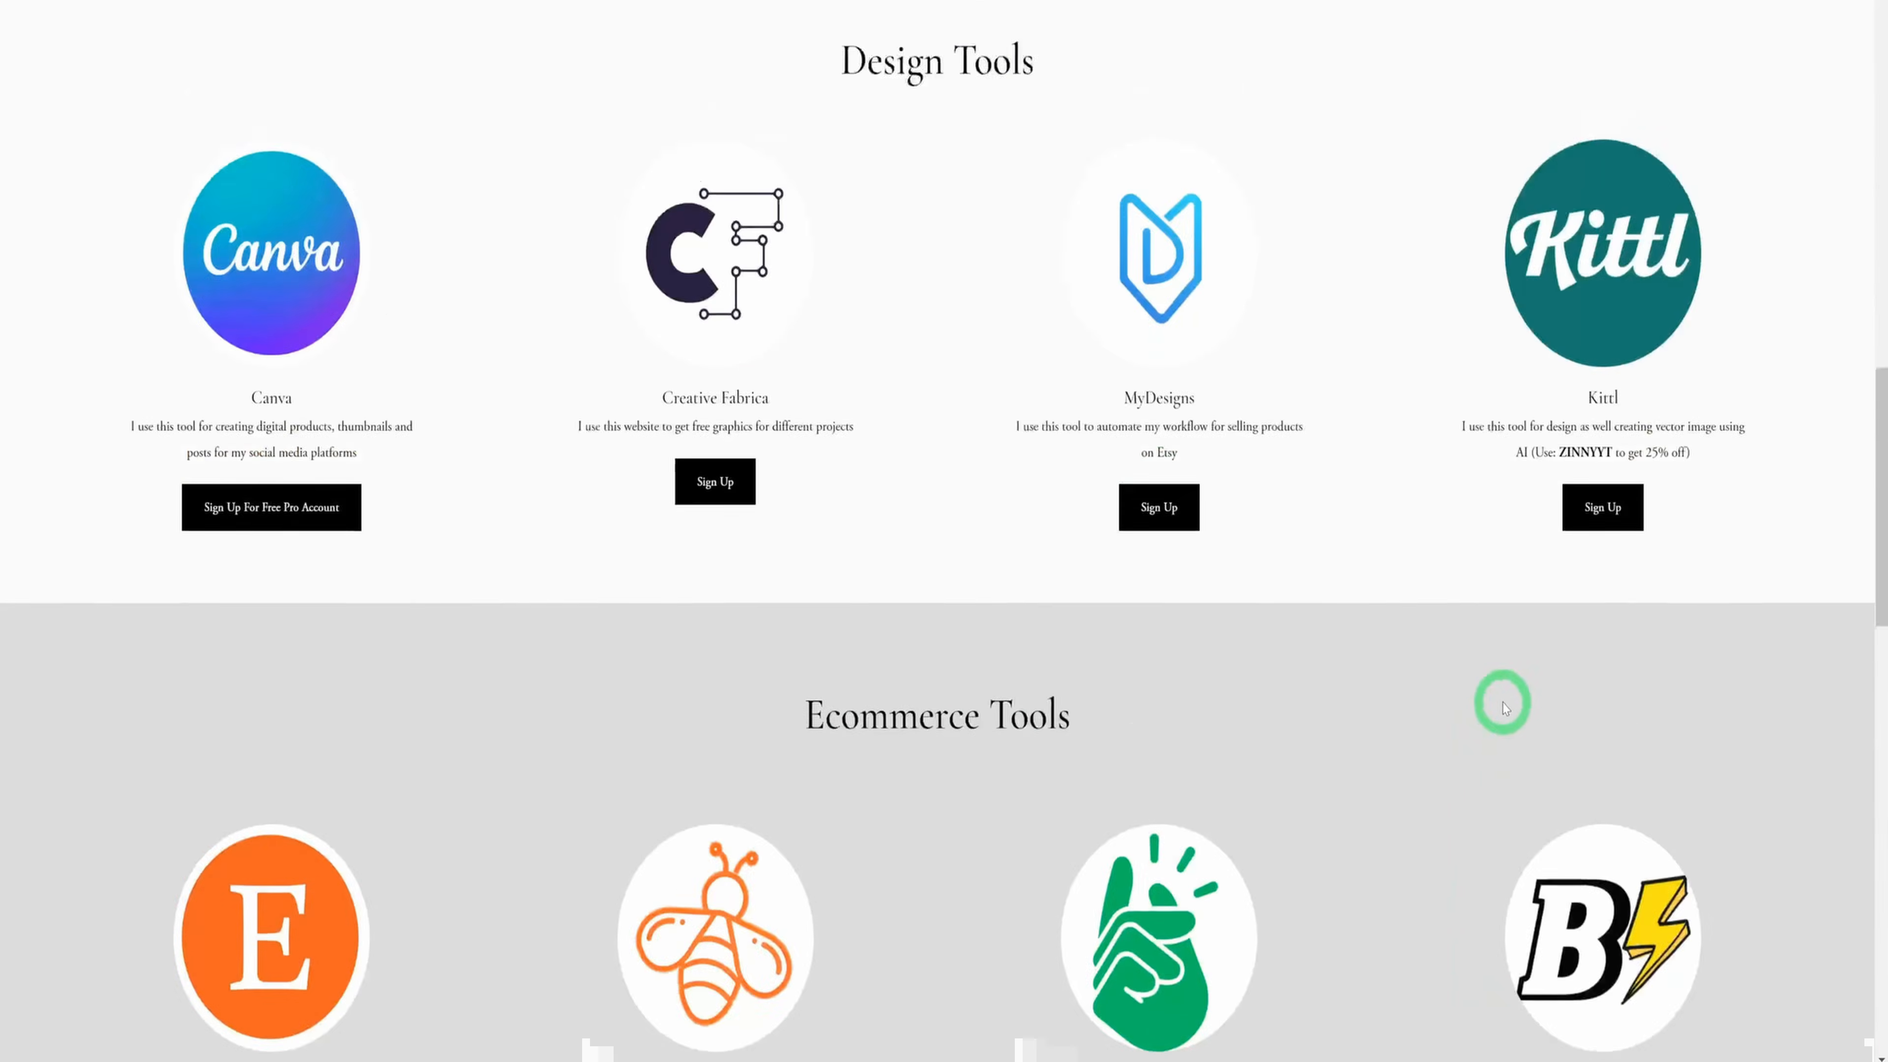
scroll(1503, 707, "up", 8)
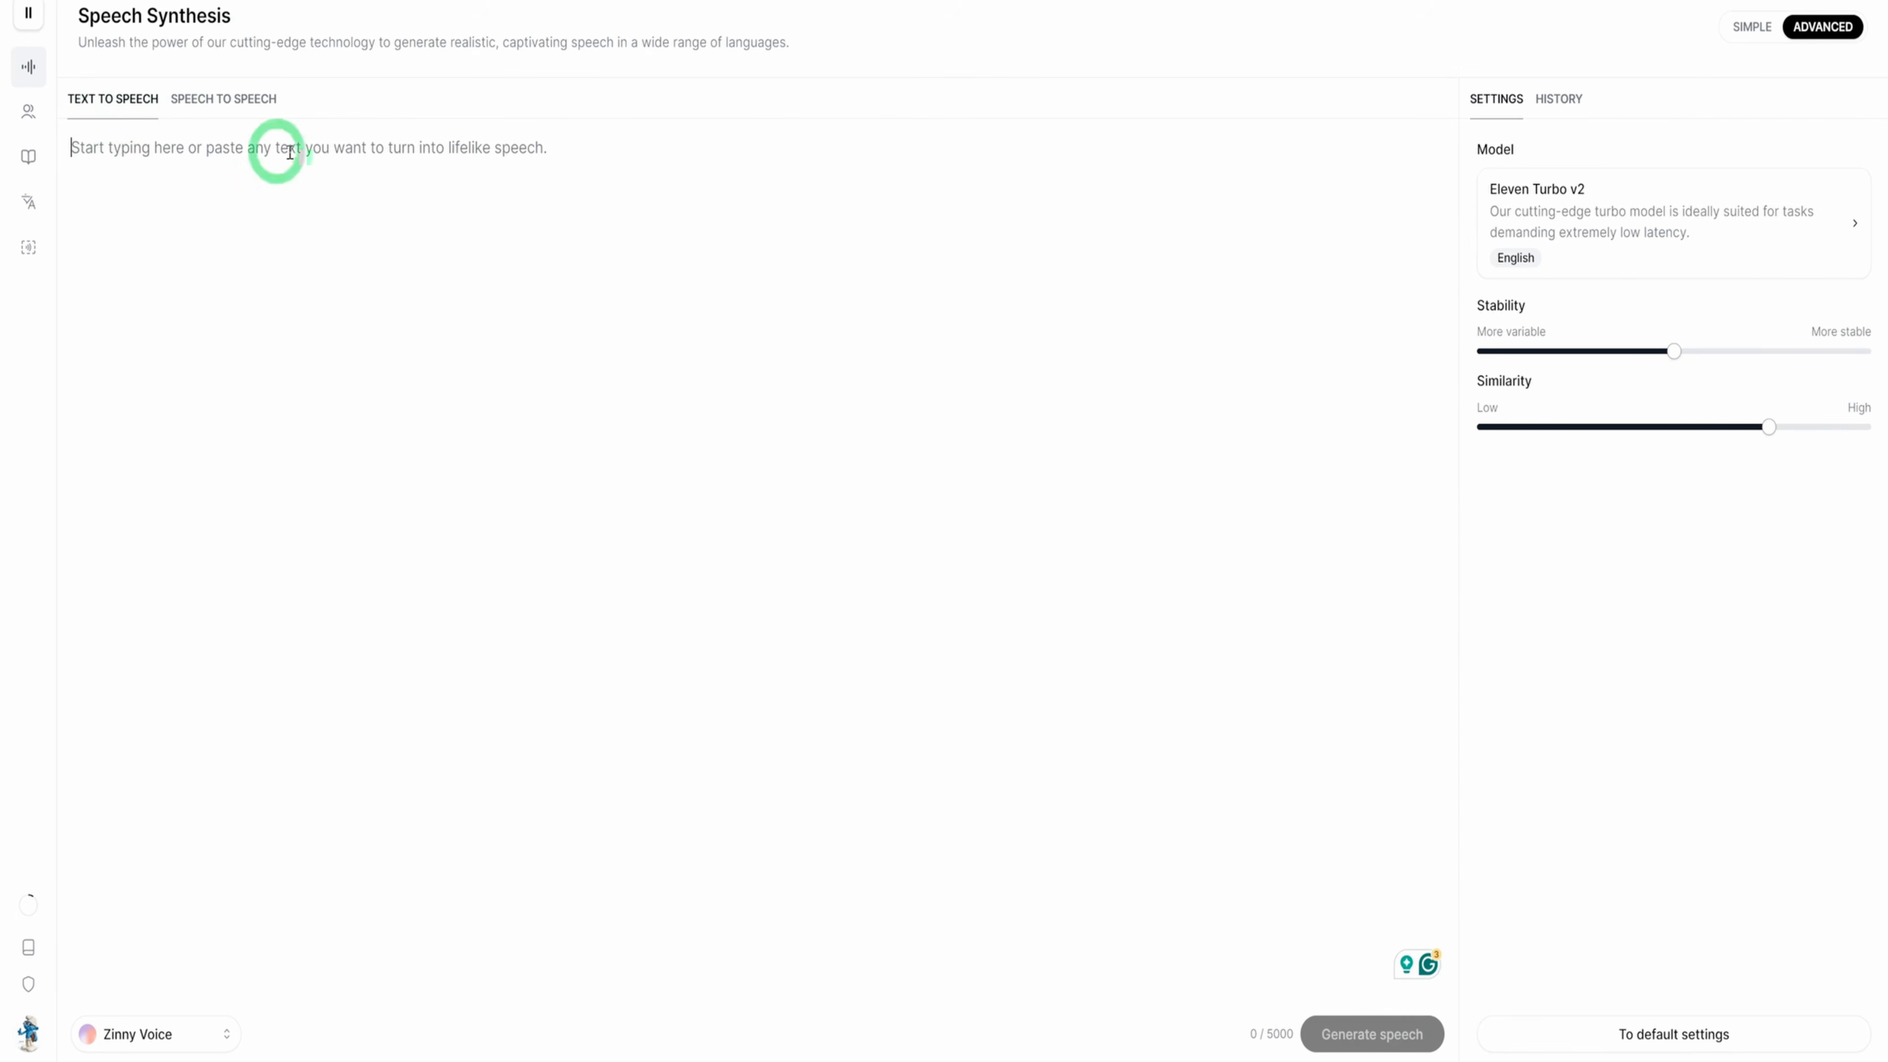
Paste the script's Creator (YT Voice) paragraph into the ElevenLabs text-to-speech editor
mouse_move(1230, 1060)
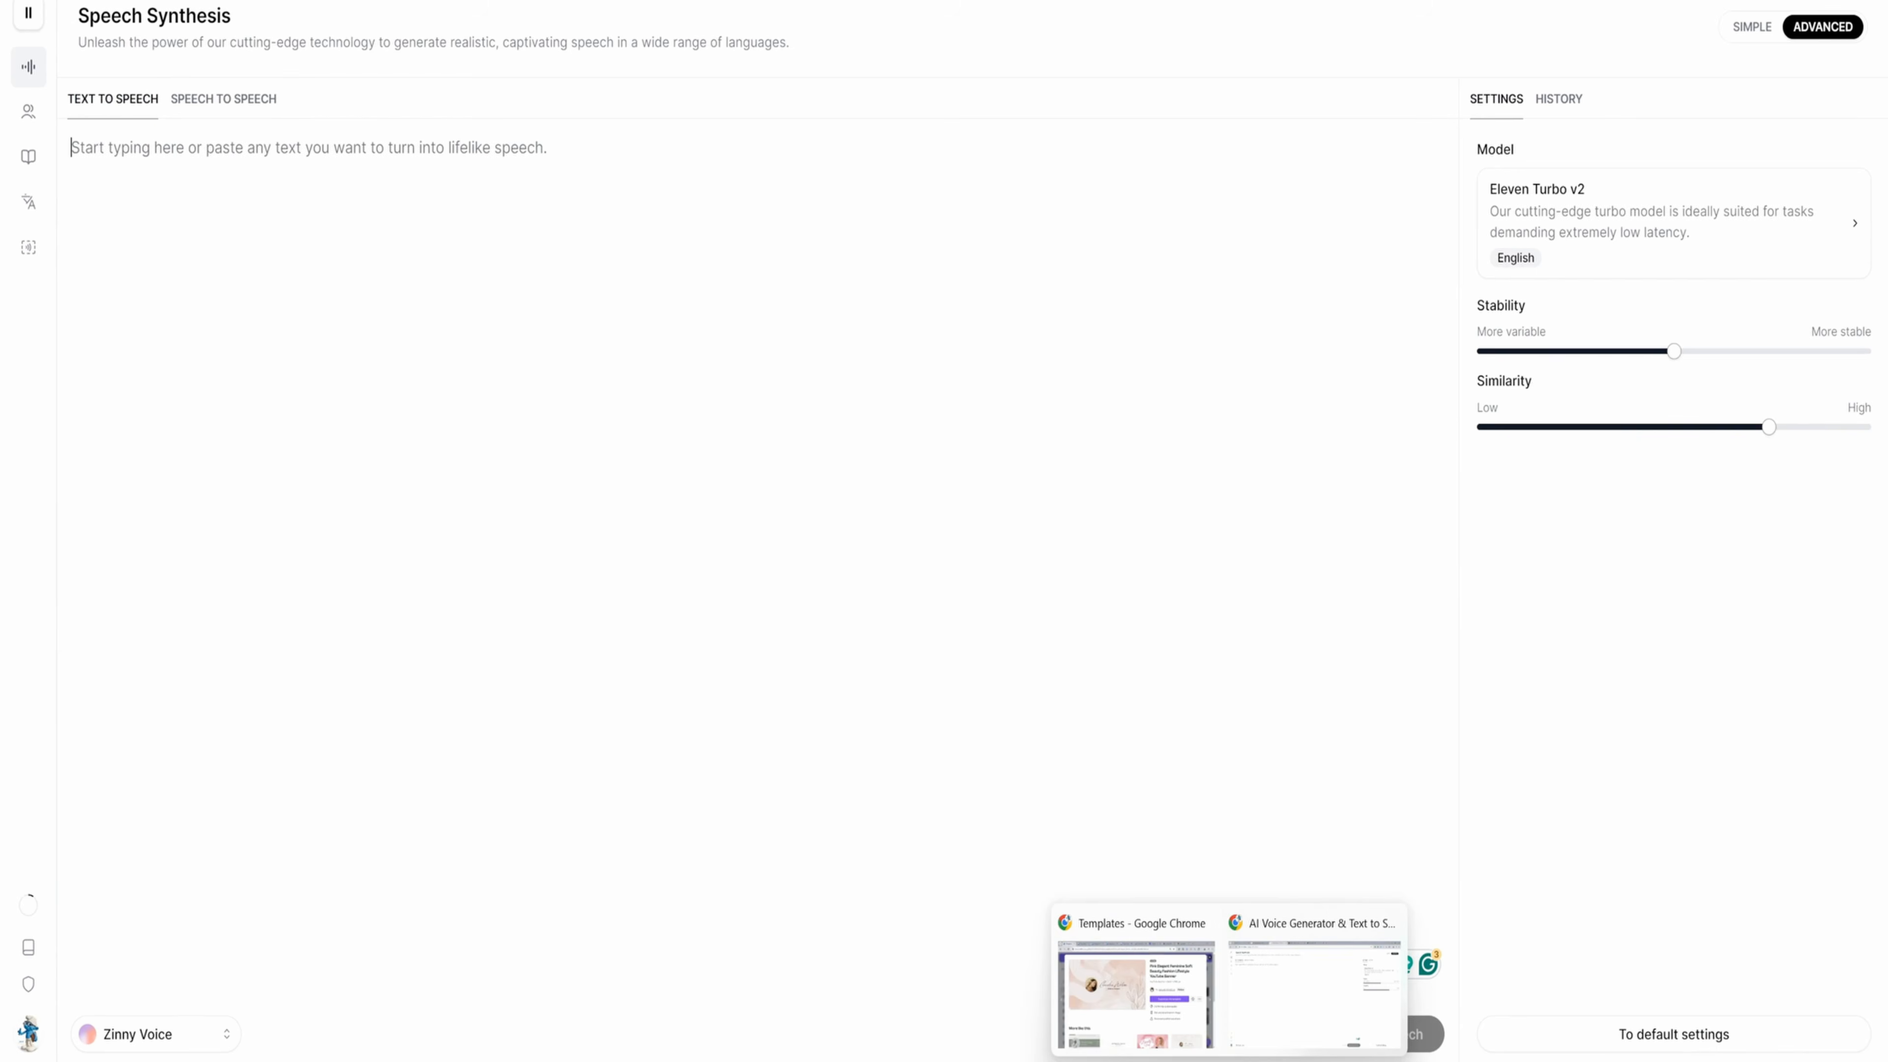
left_click(180, 145)
key("ctrl+v")
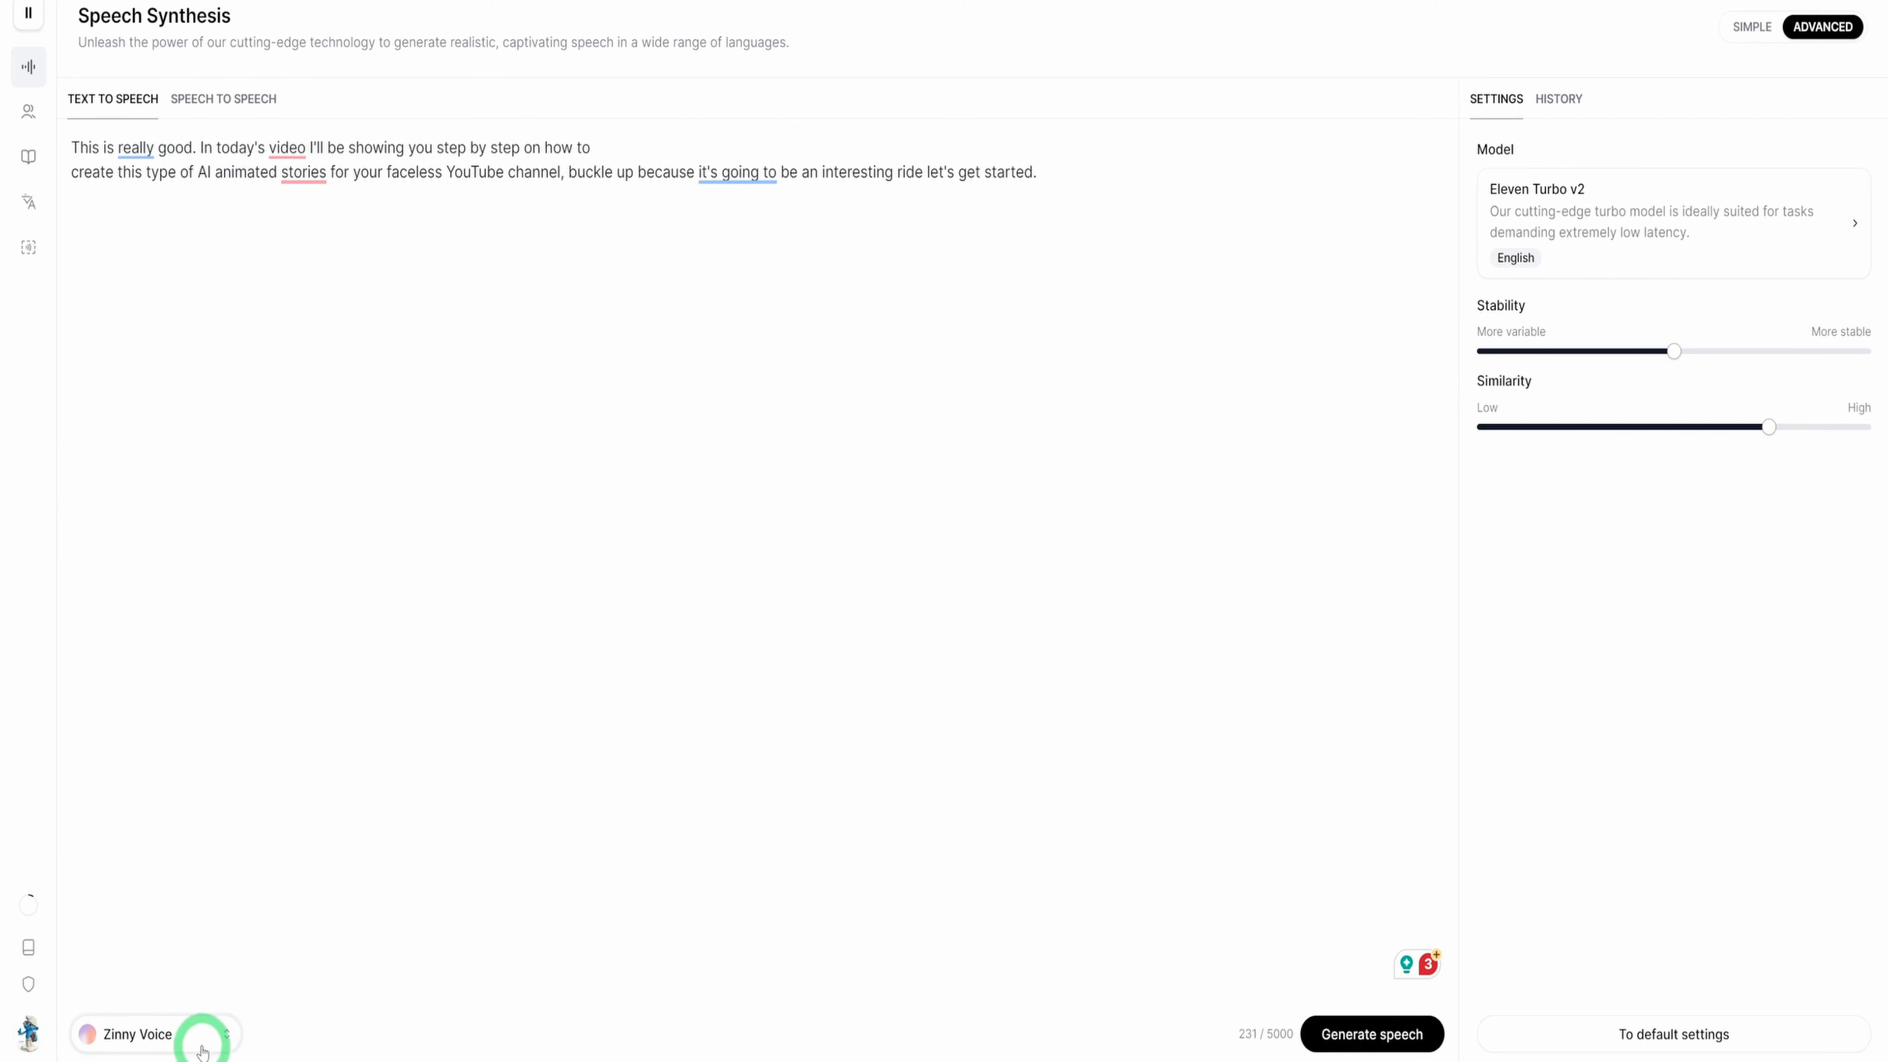
left_click(211, 380)
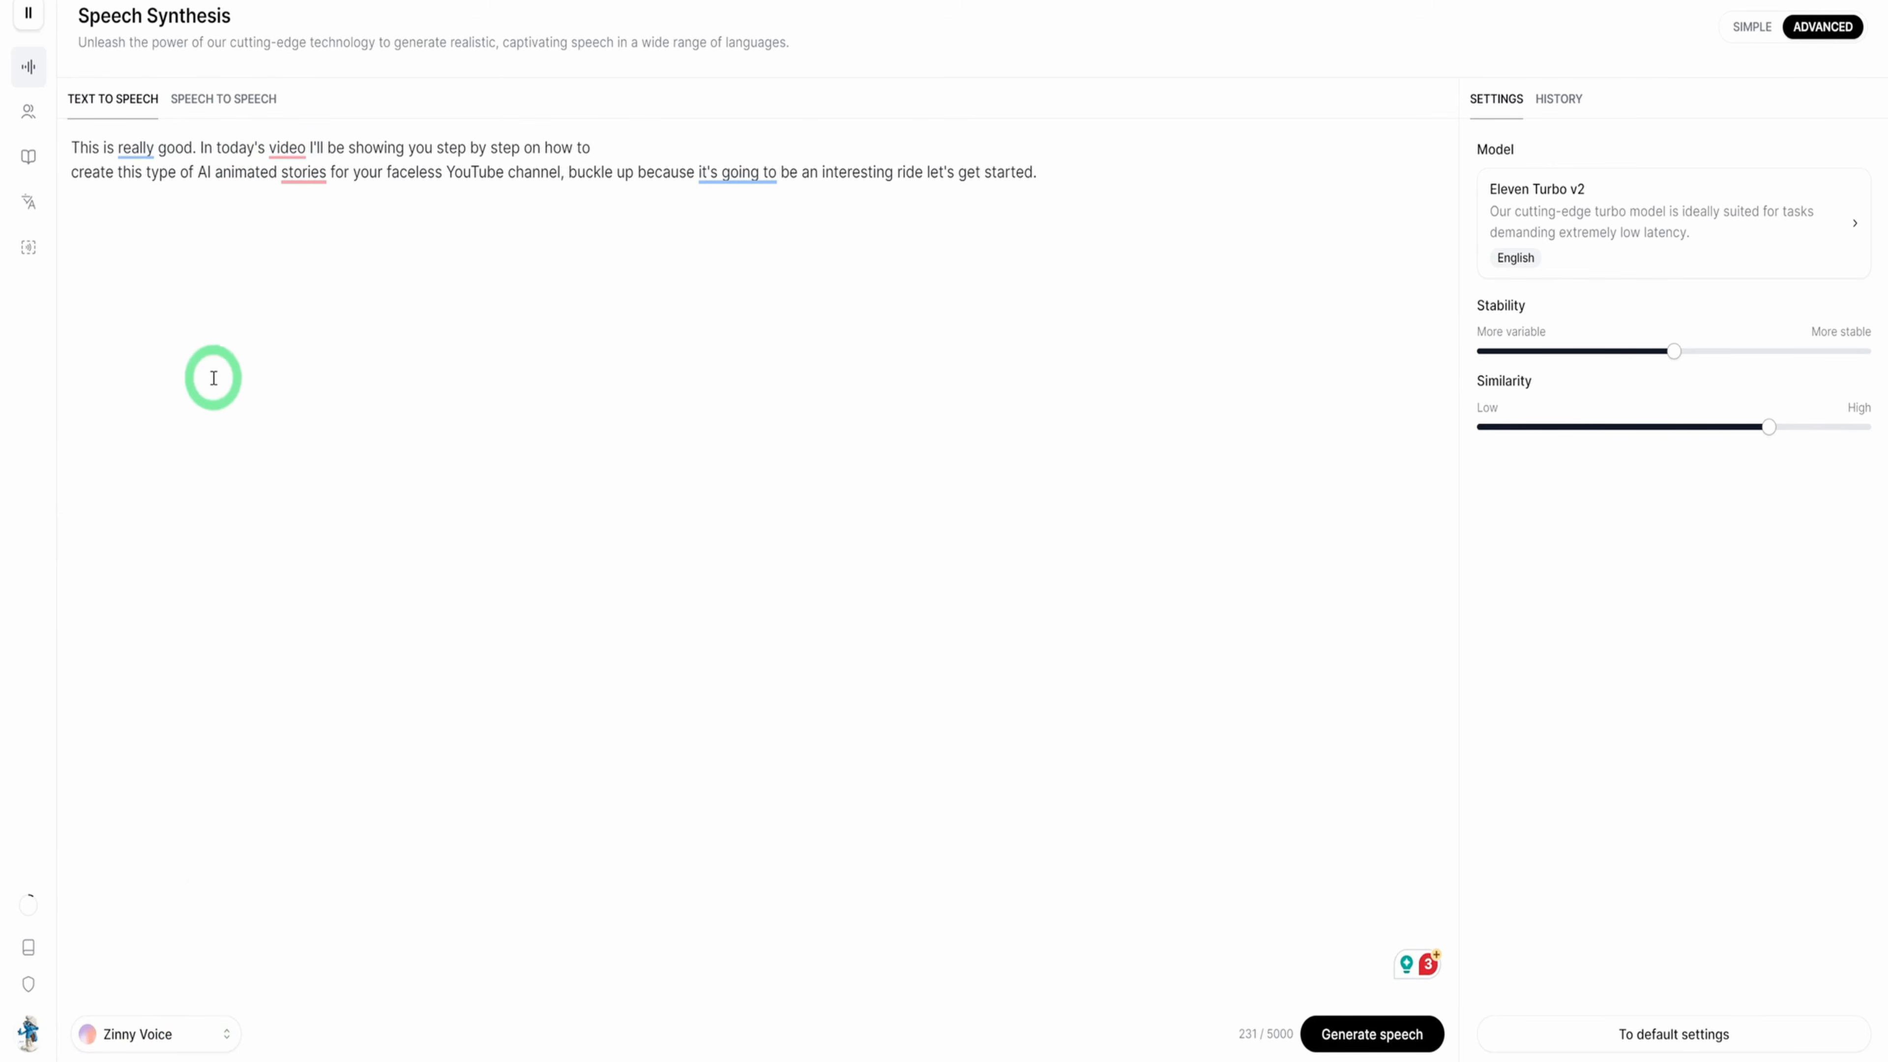
Look through the generated and premade voices, keeping Zinny Voice as the selected voice
left_click(192, 1046)
scroll(240, 807, "down", 4)
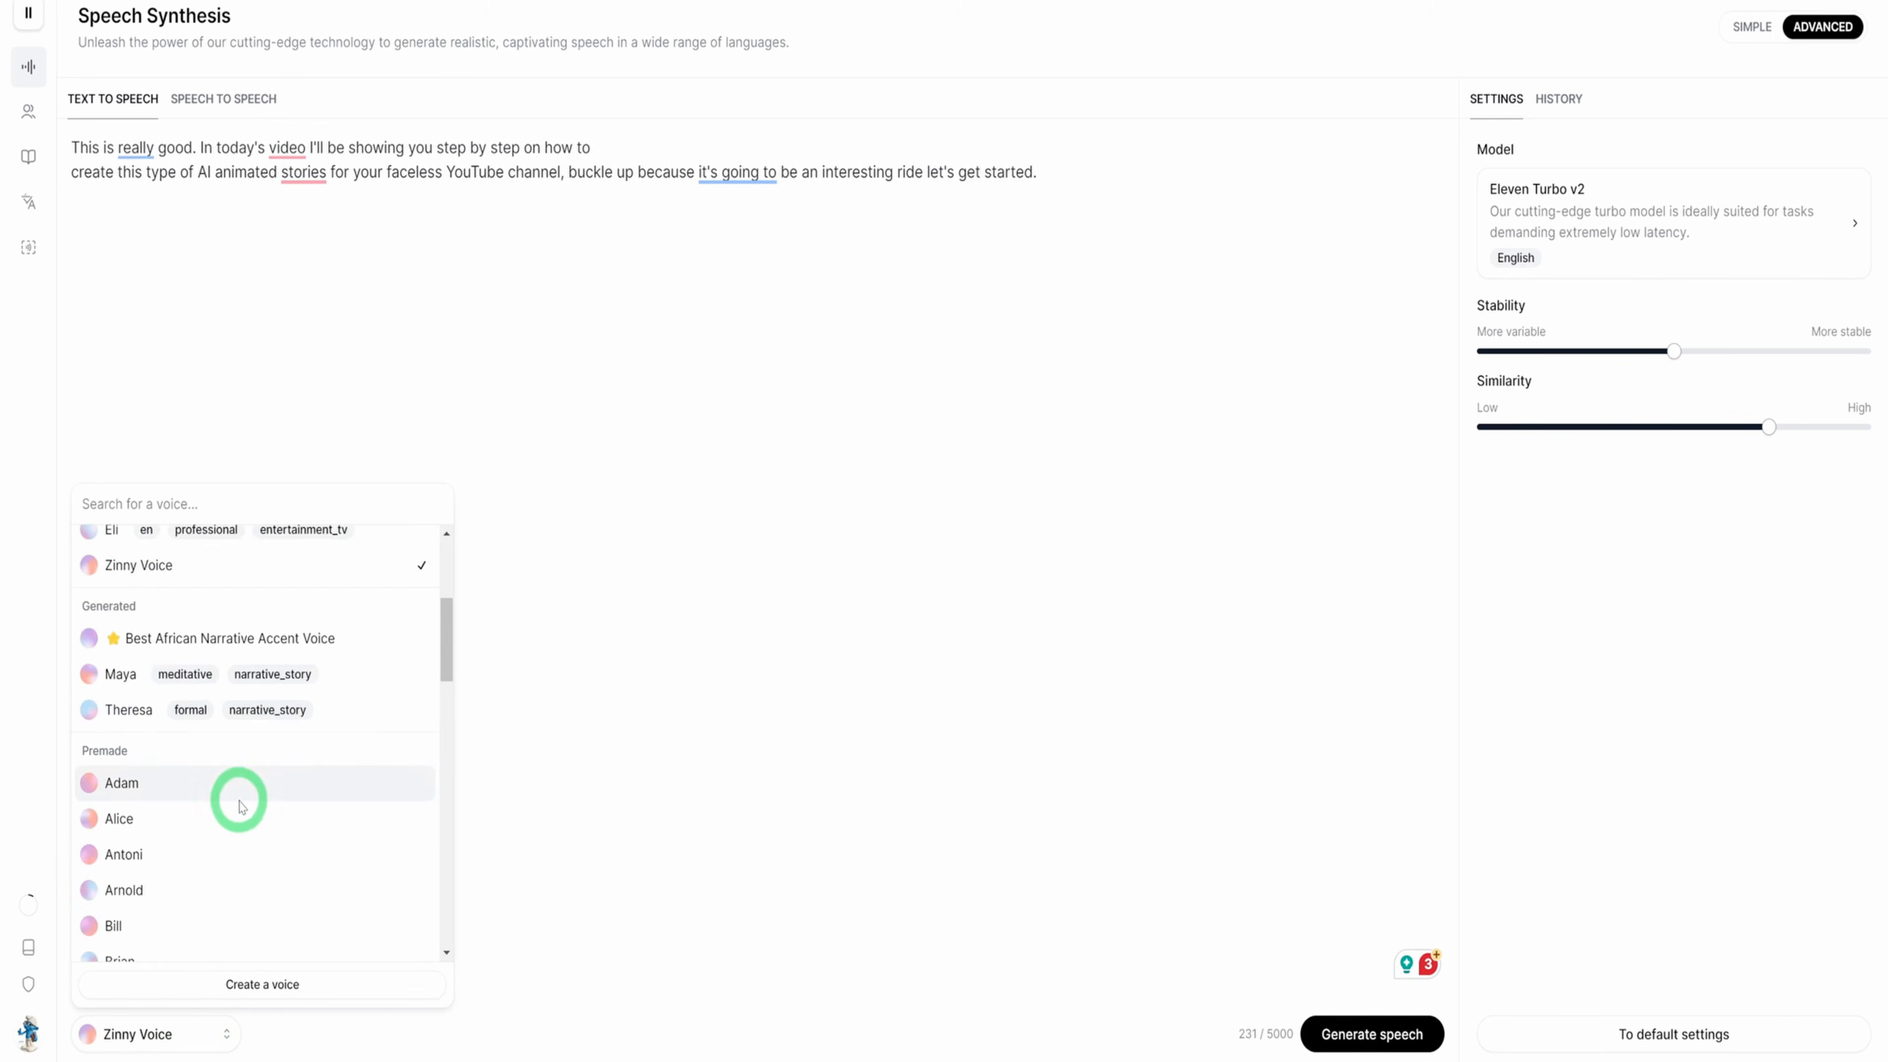
scroll(239, 807, "down", 5)
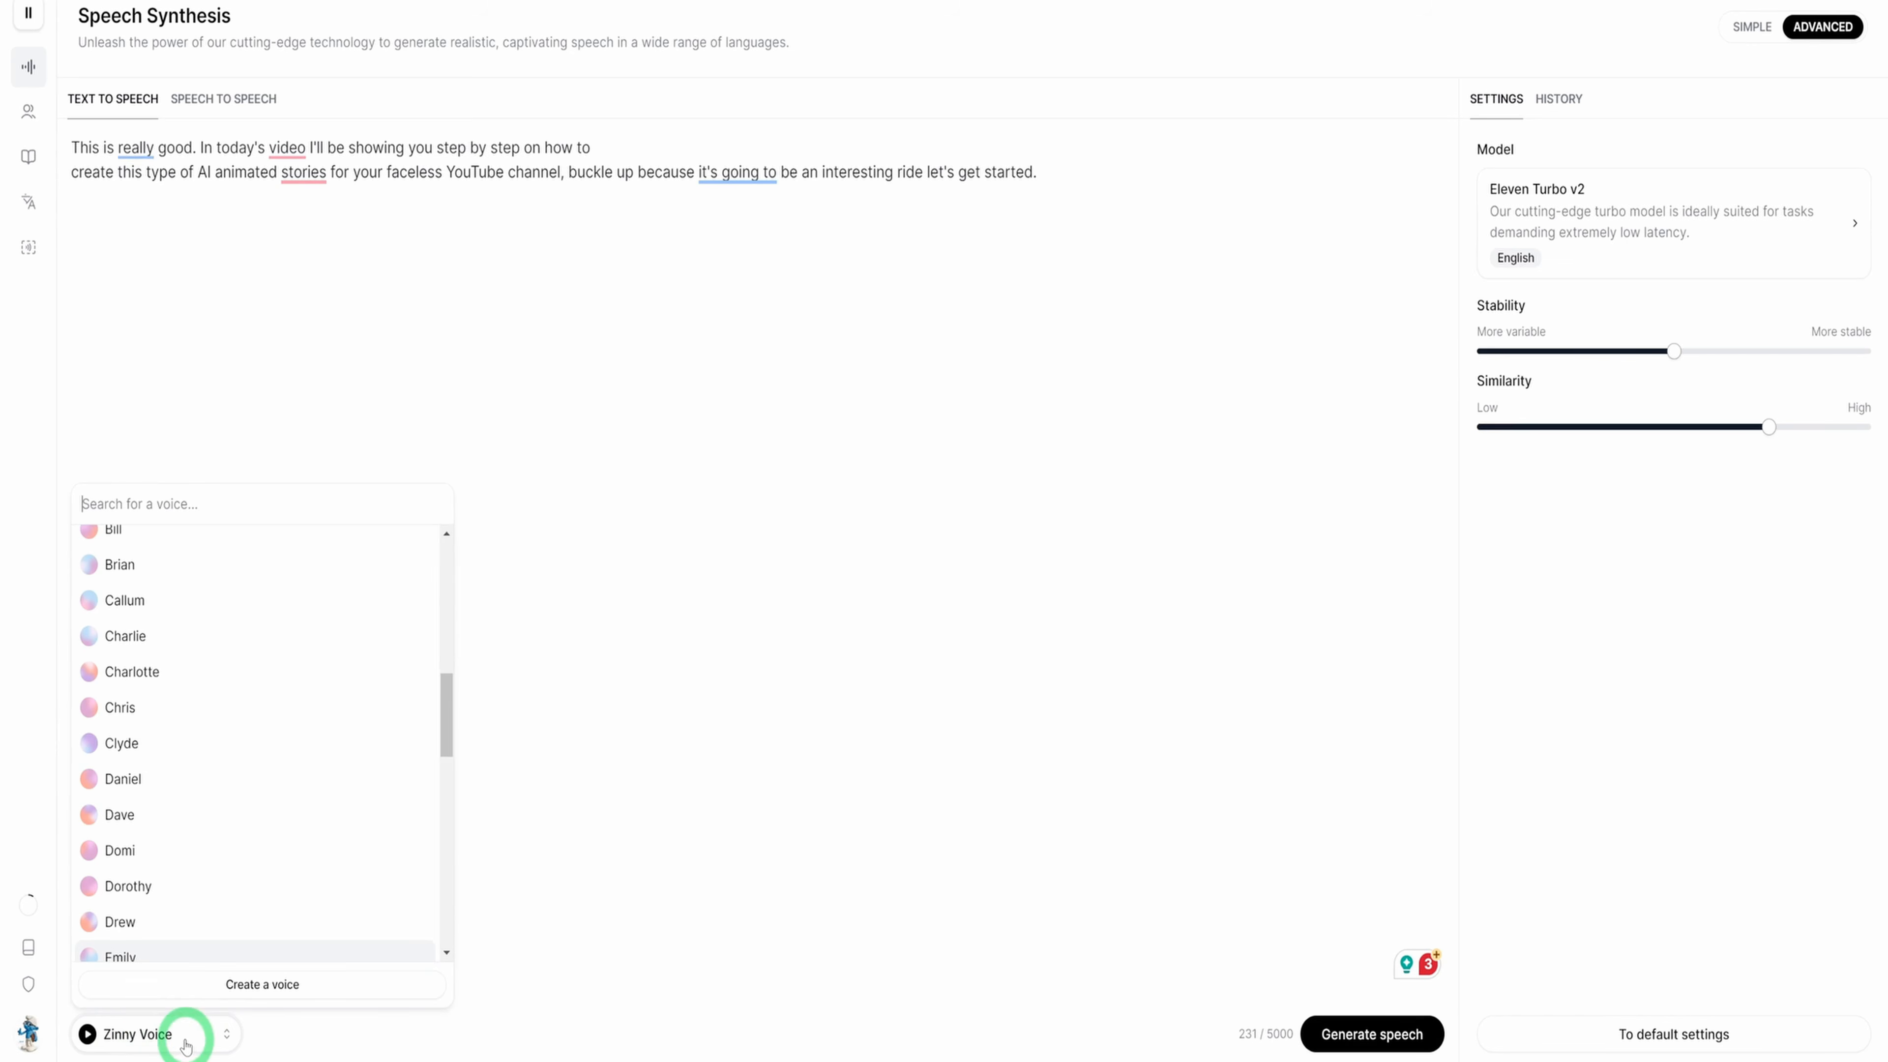
left_click(611, 240)
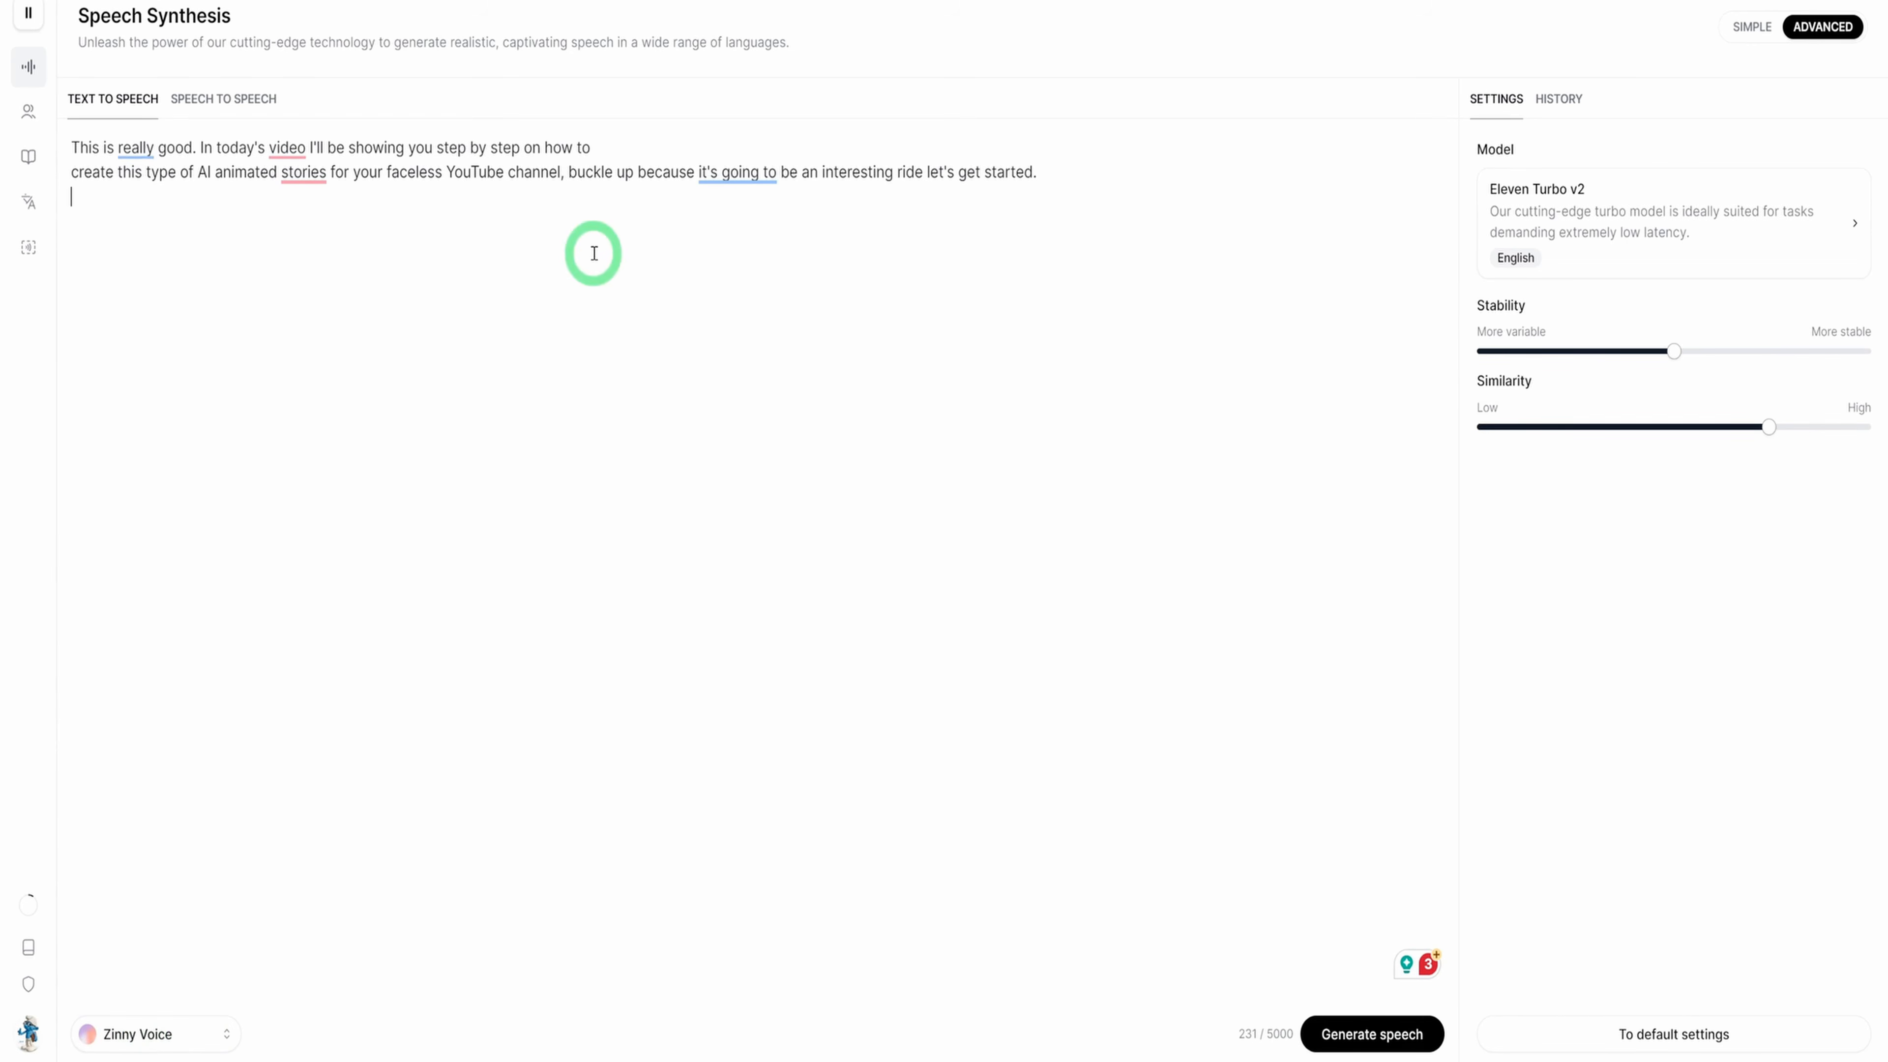
Generate the speech from the pasted paragraph with Zinny Voice and control the playback of the resulting audio
left_click(1434, 1049)
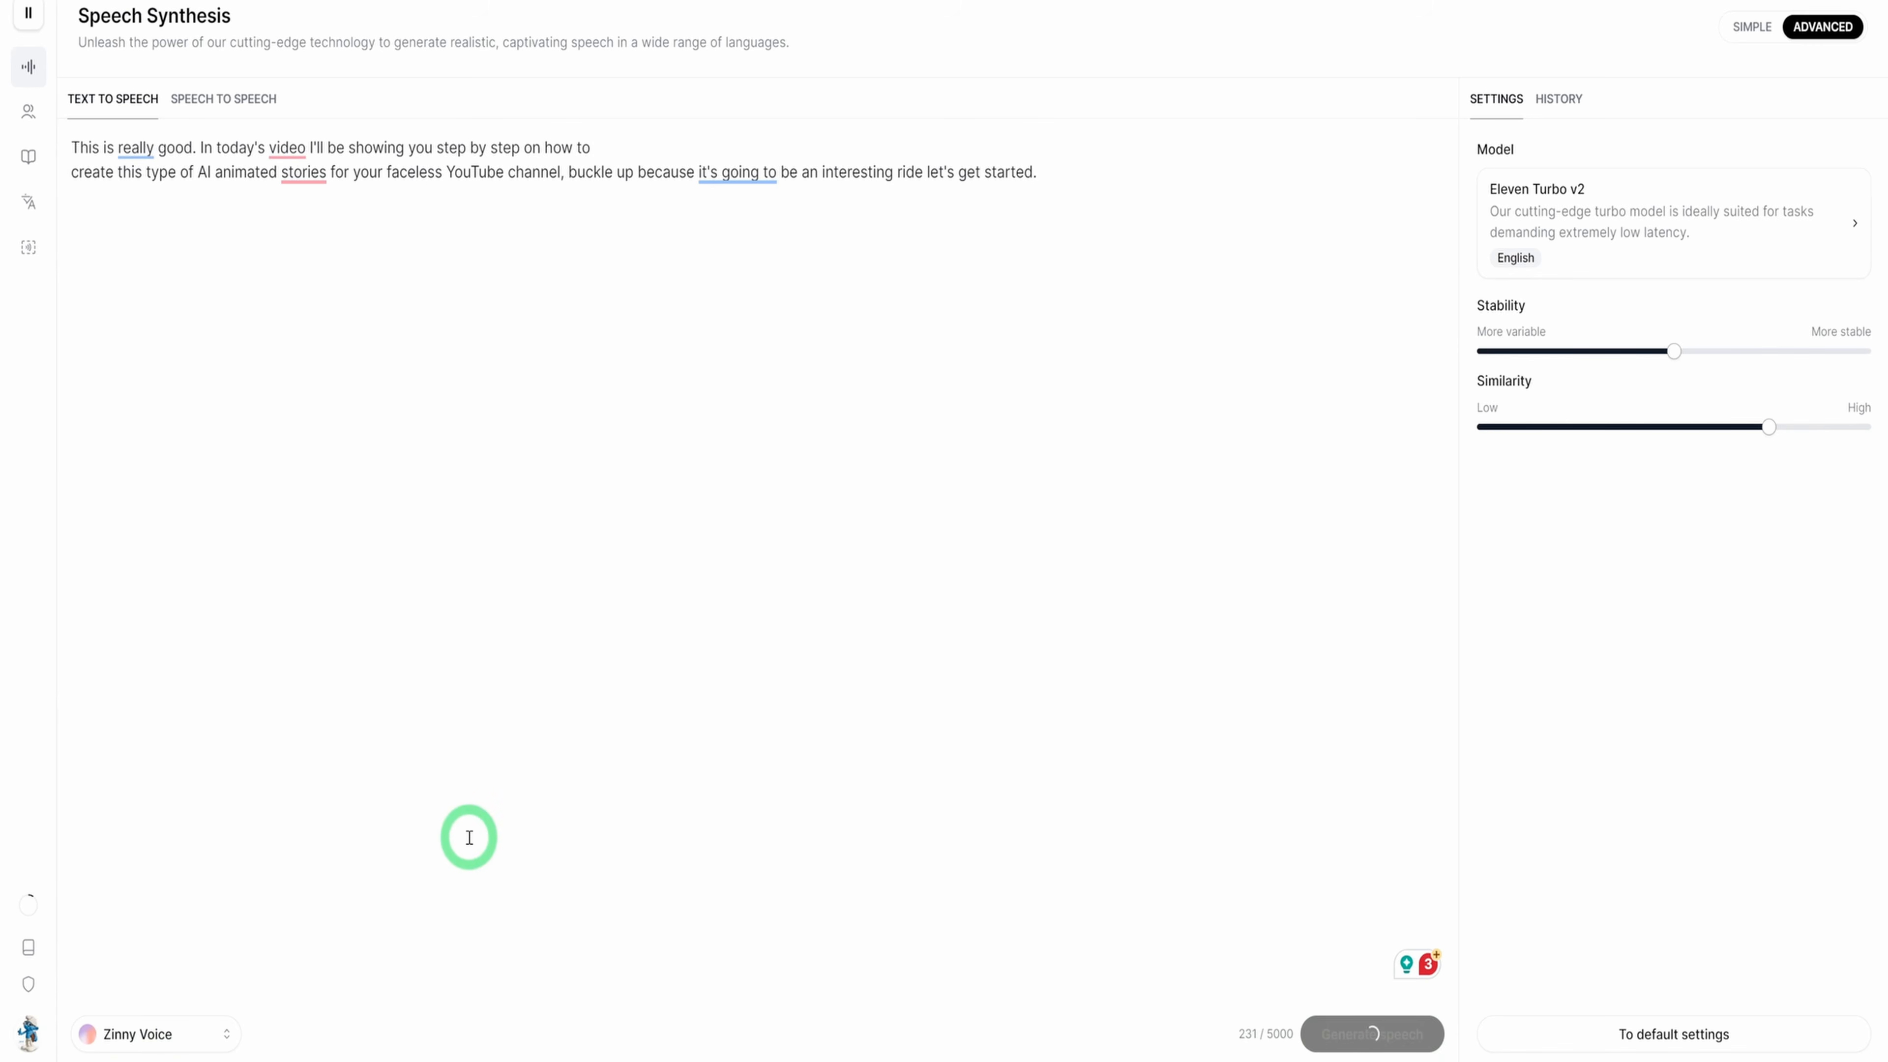
left_click(93, 1016)
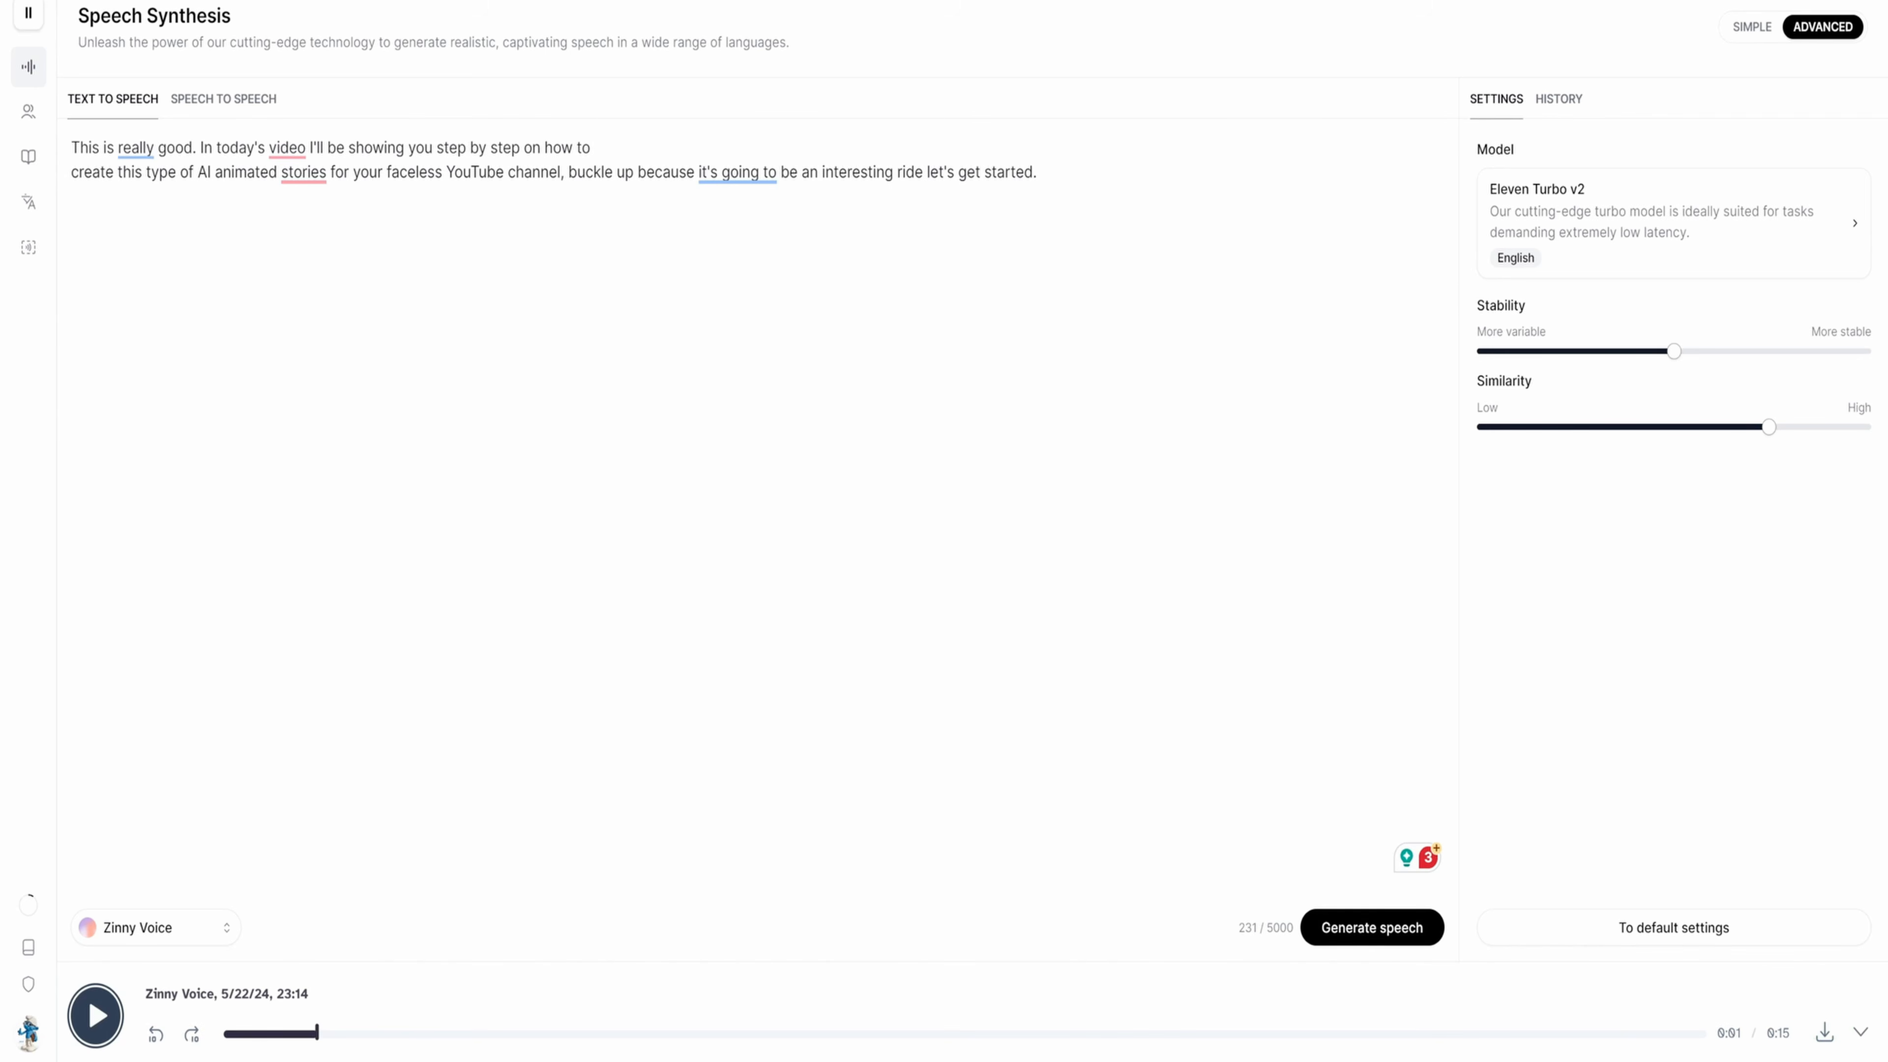
left_click(1009, 561)
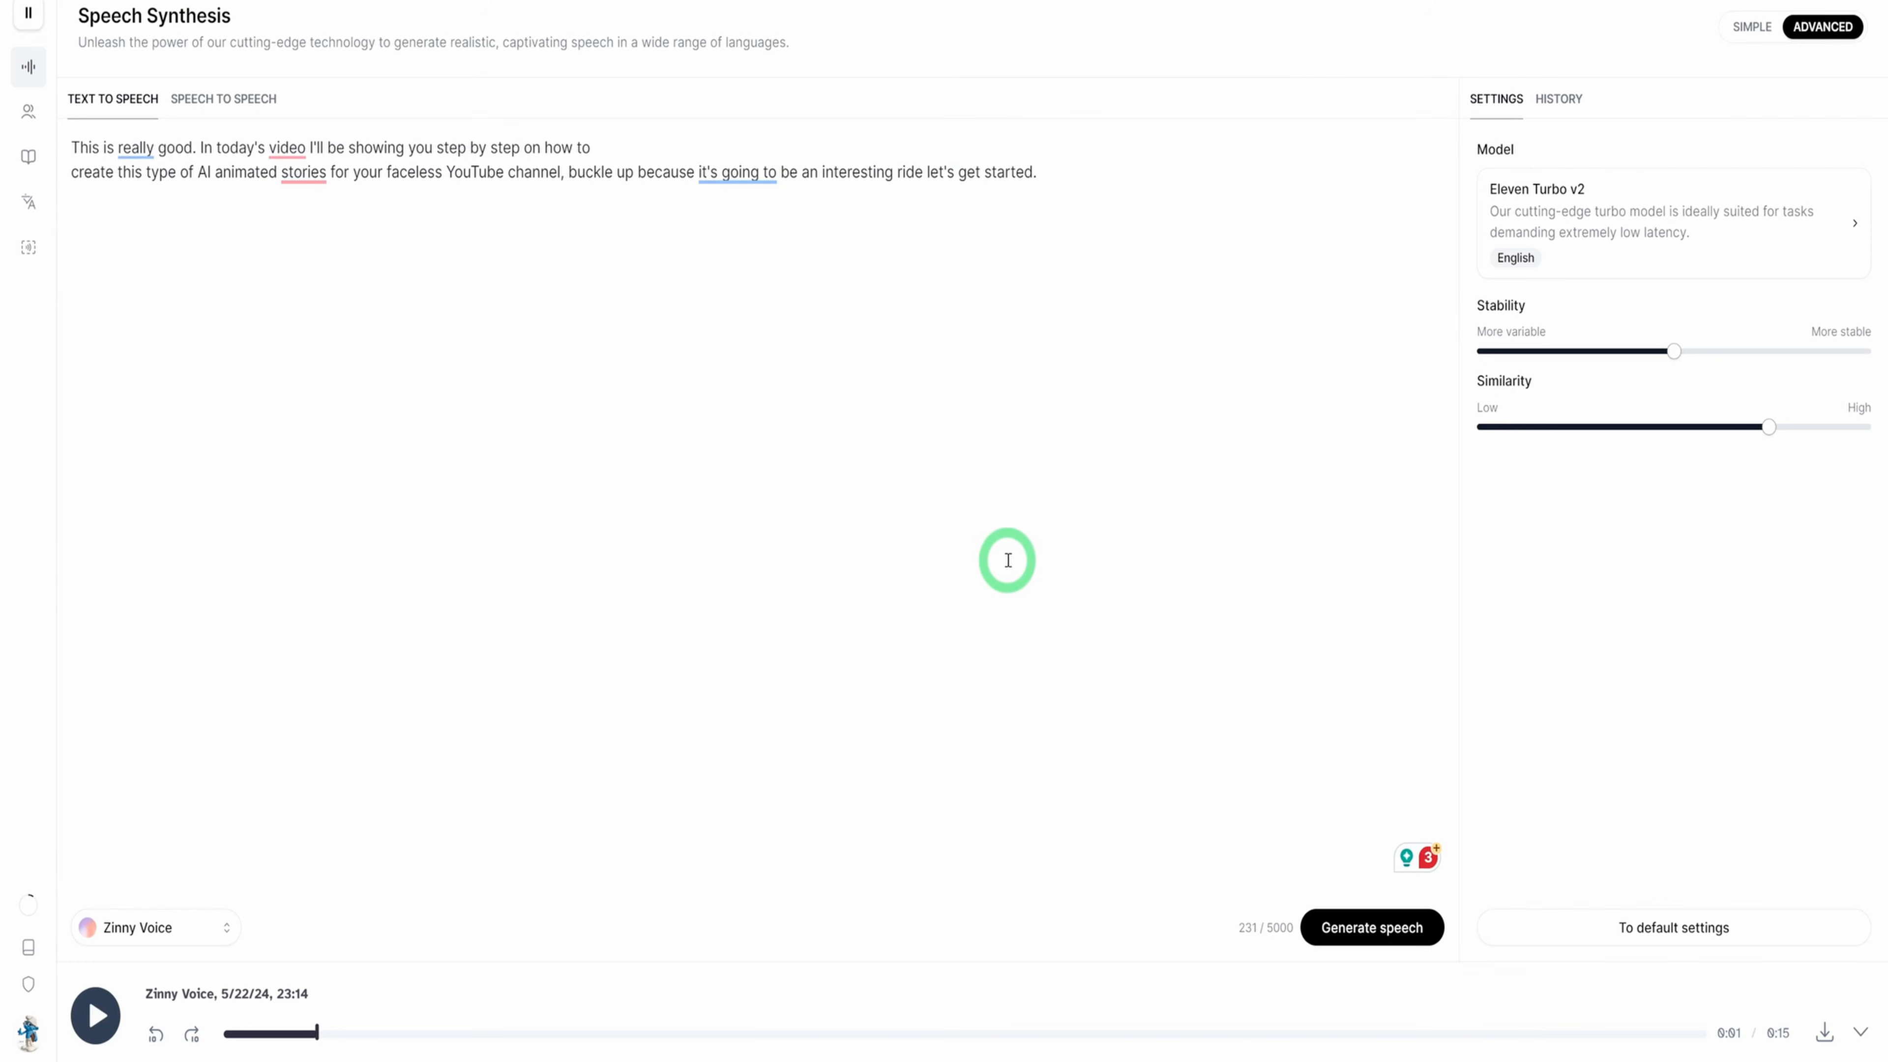
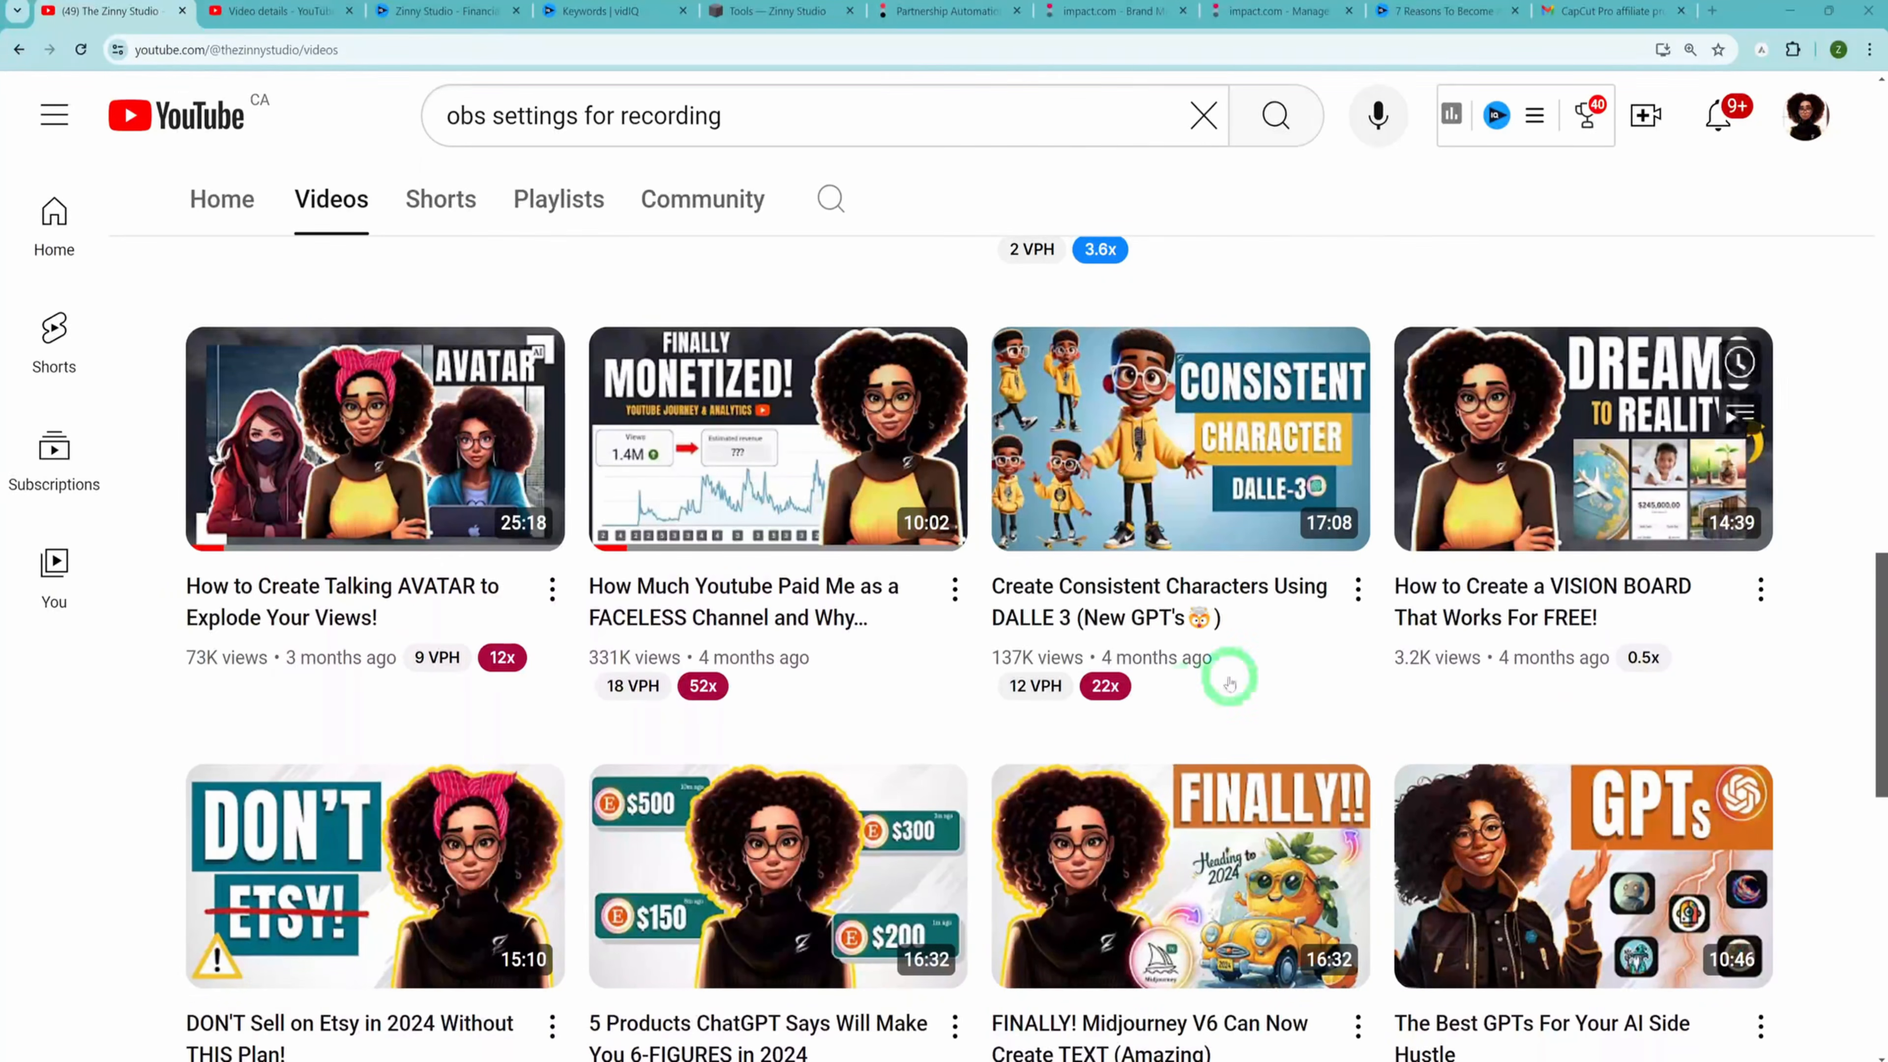
Switch to CapCut and look through the project's imported video clips, voiceovers, music and sound effects
mouse_move(436, 659)
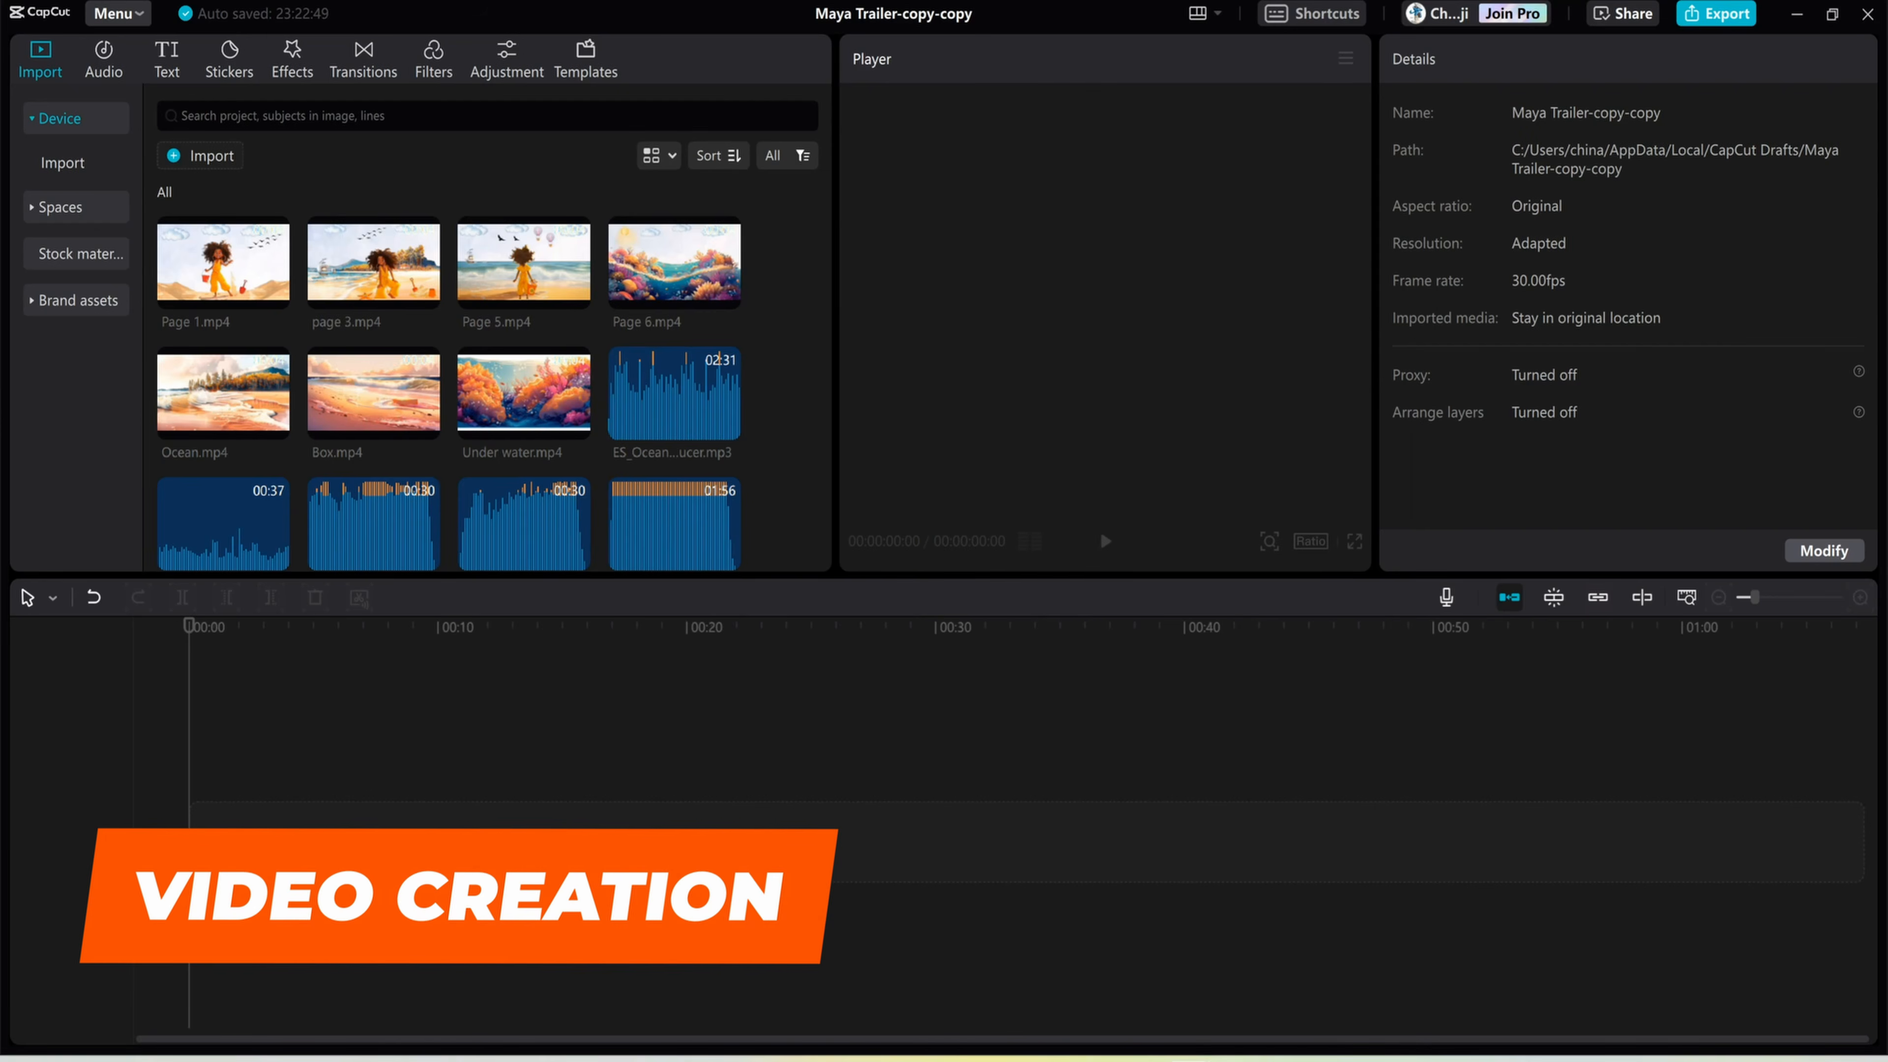
left_click(326, 118)
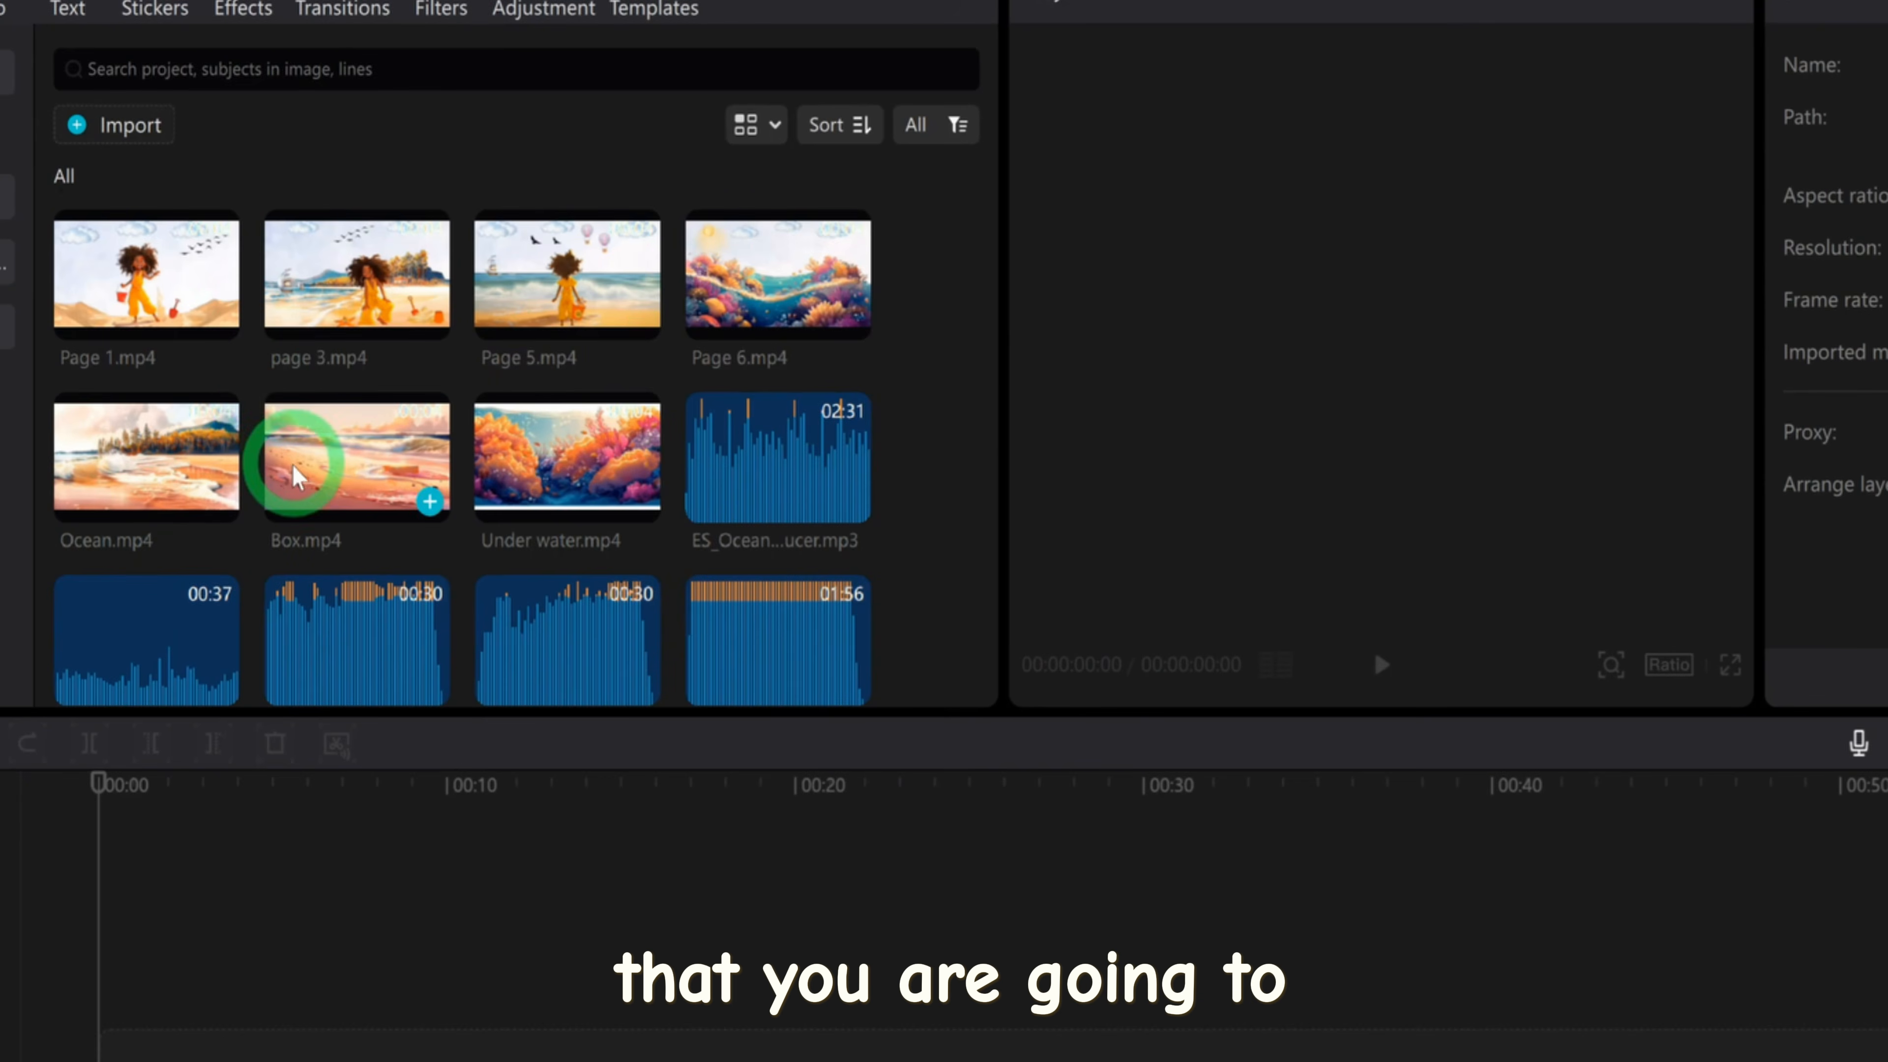
scroll(290, 469, "down", 3)
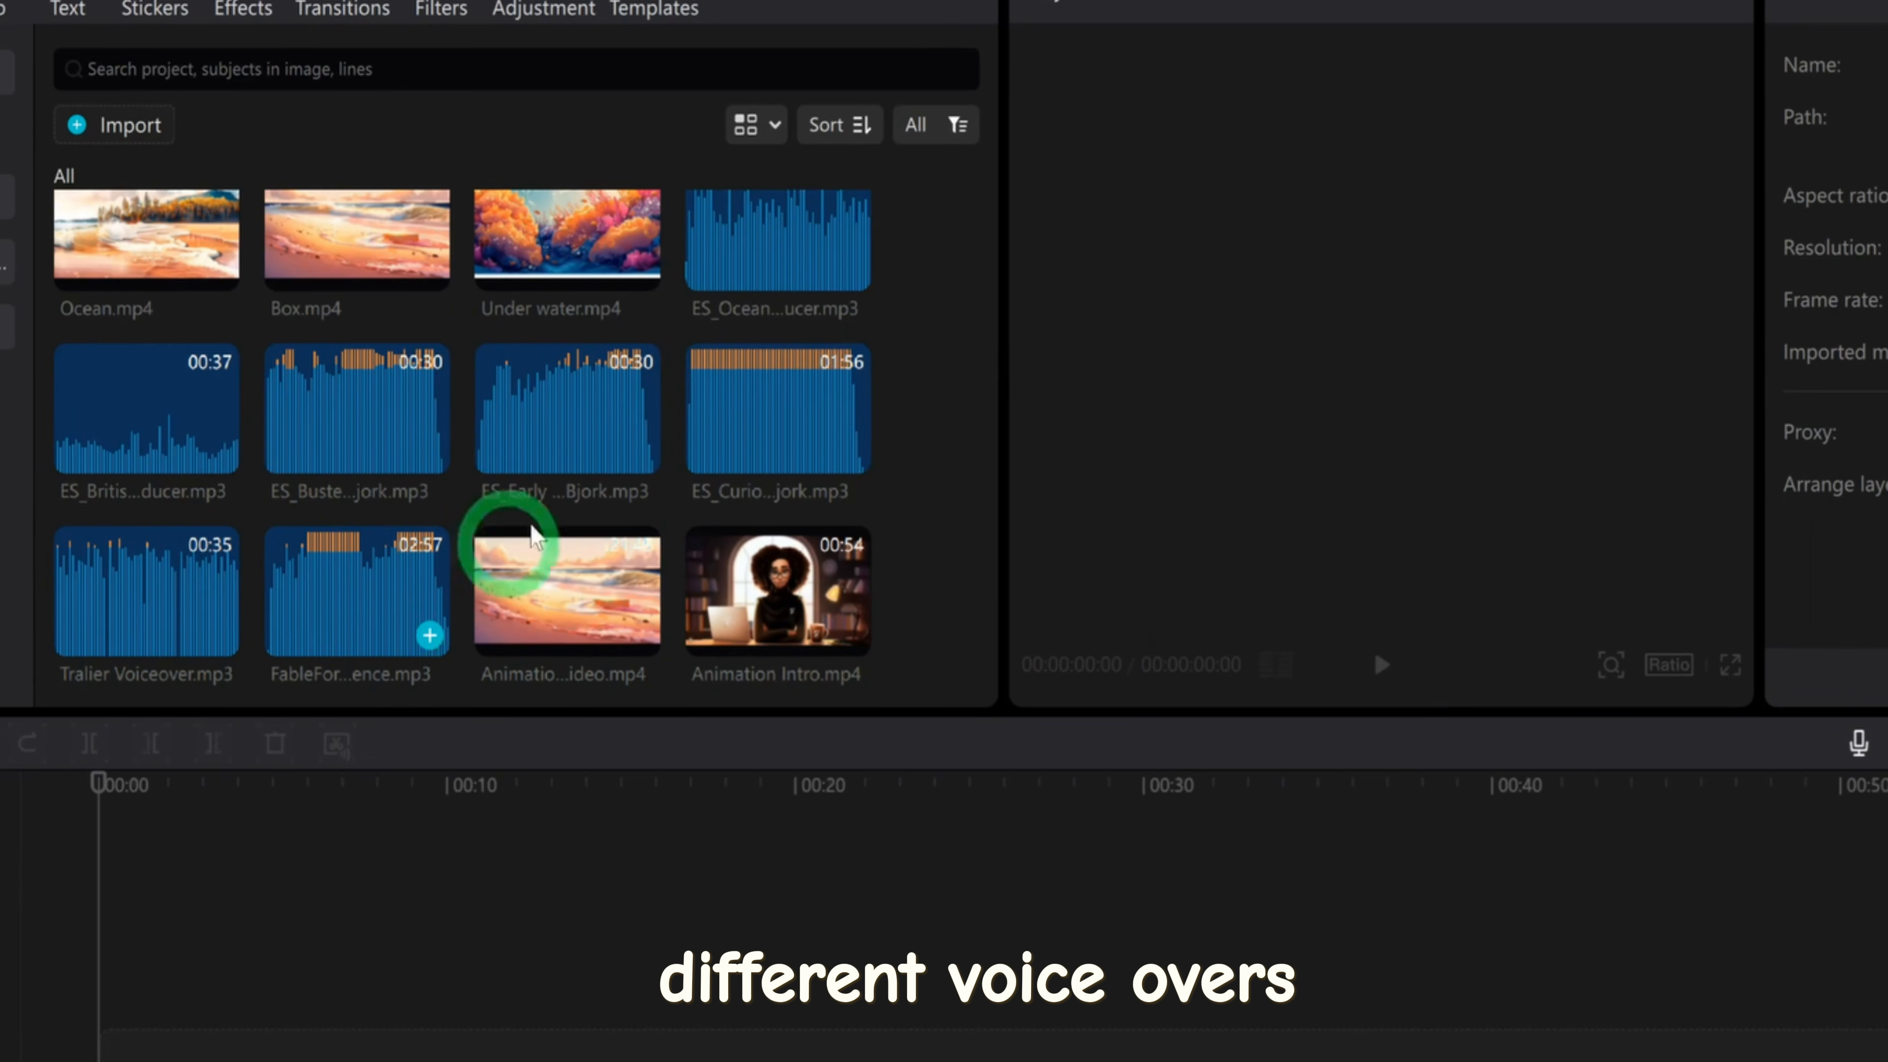
scroll(877, 476, "up", 3)
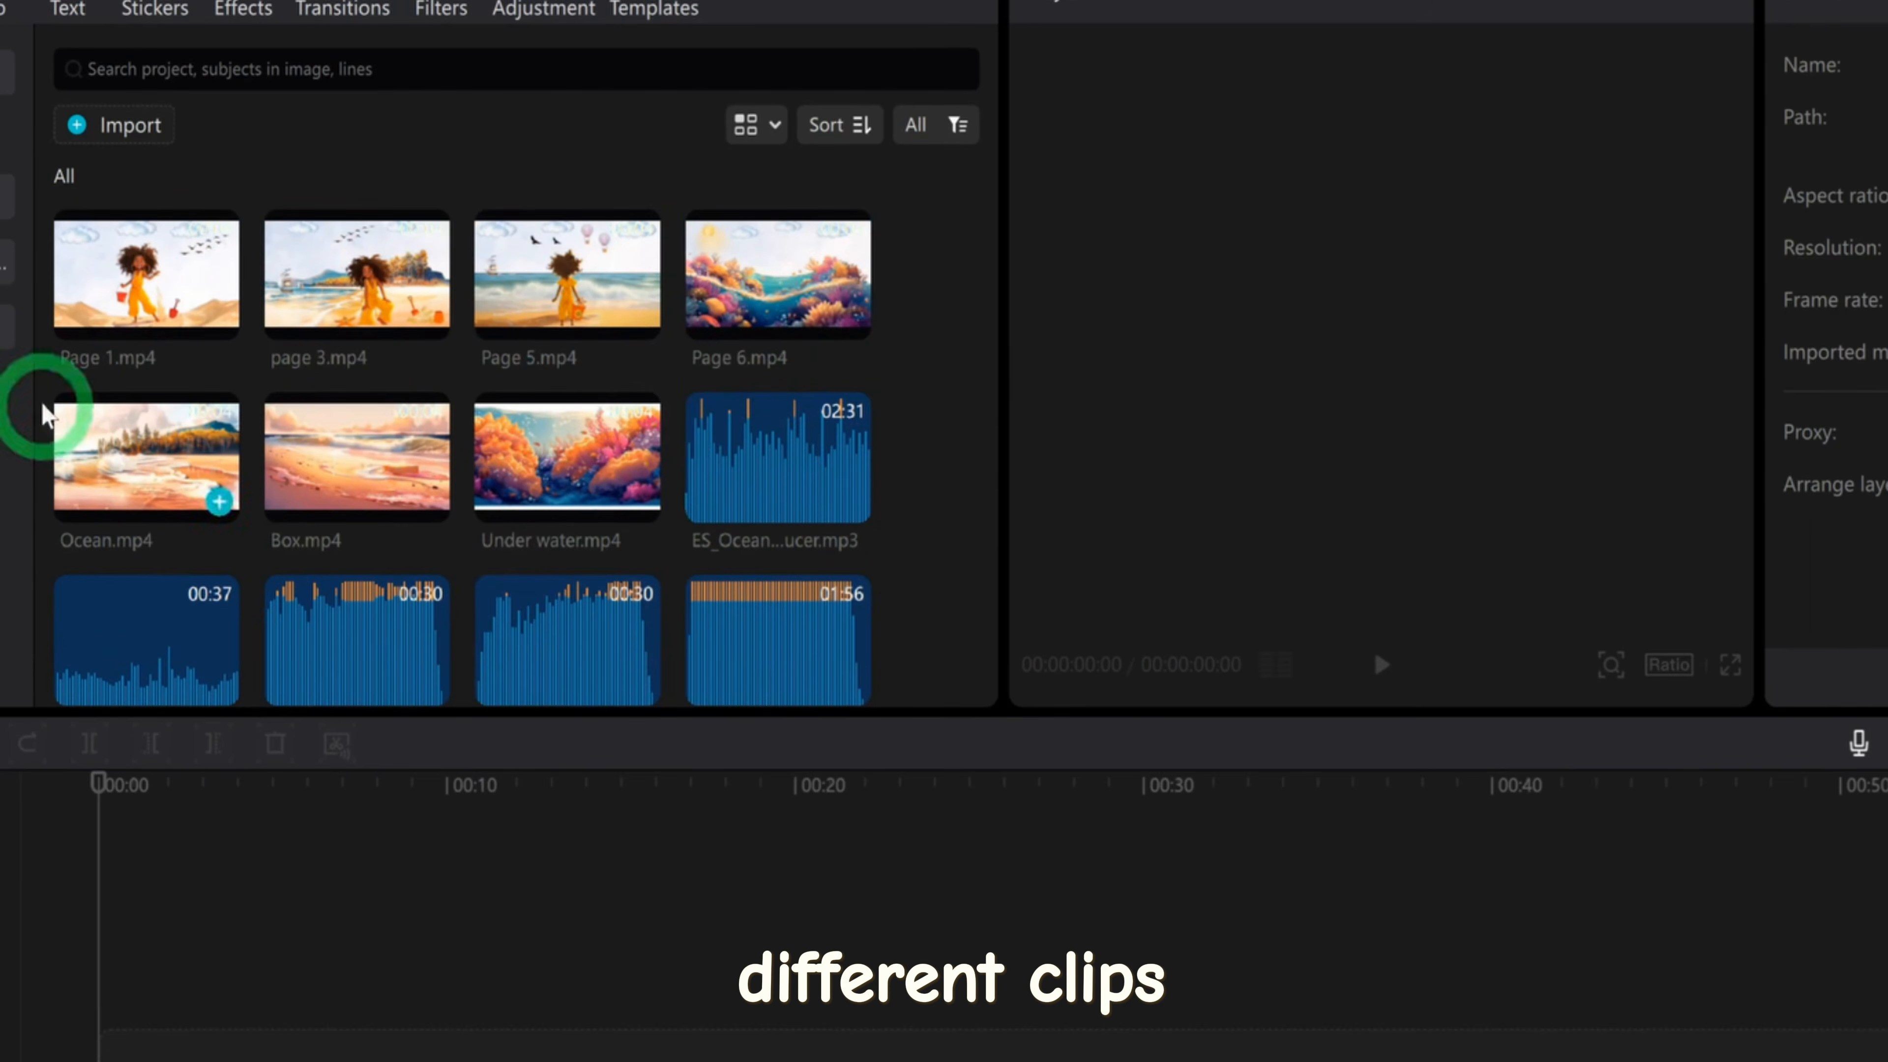
scroll(569, 495, "down", 3)
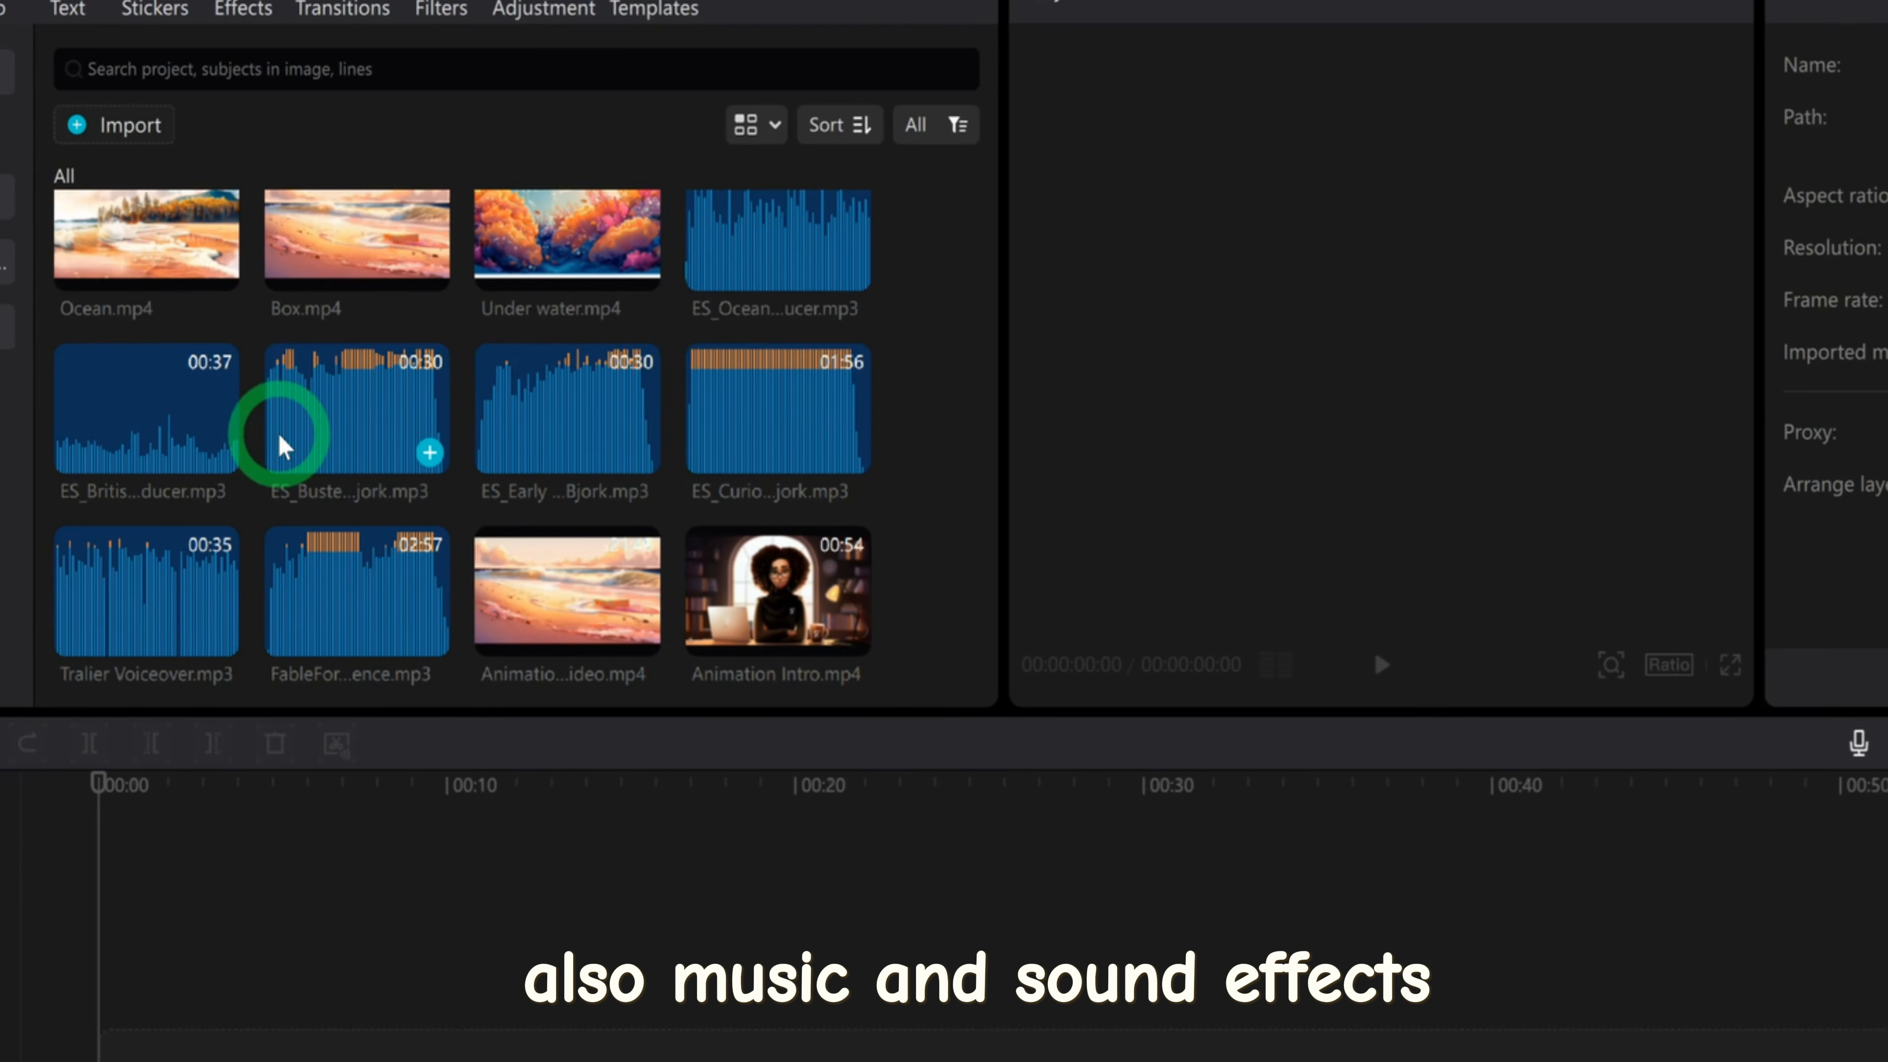
scroll(522, 497, "up", 3)
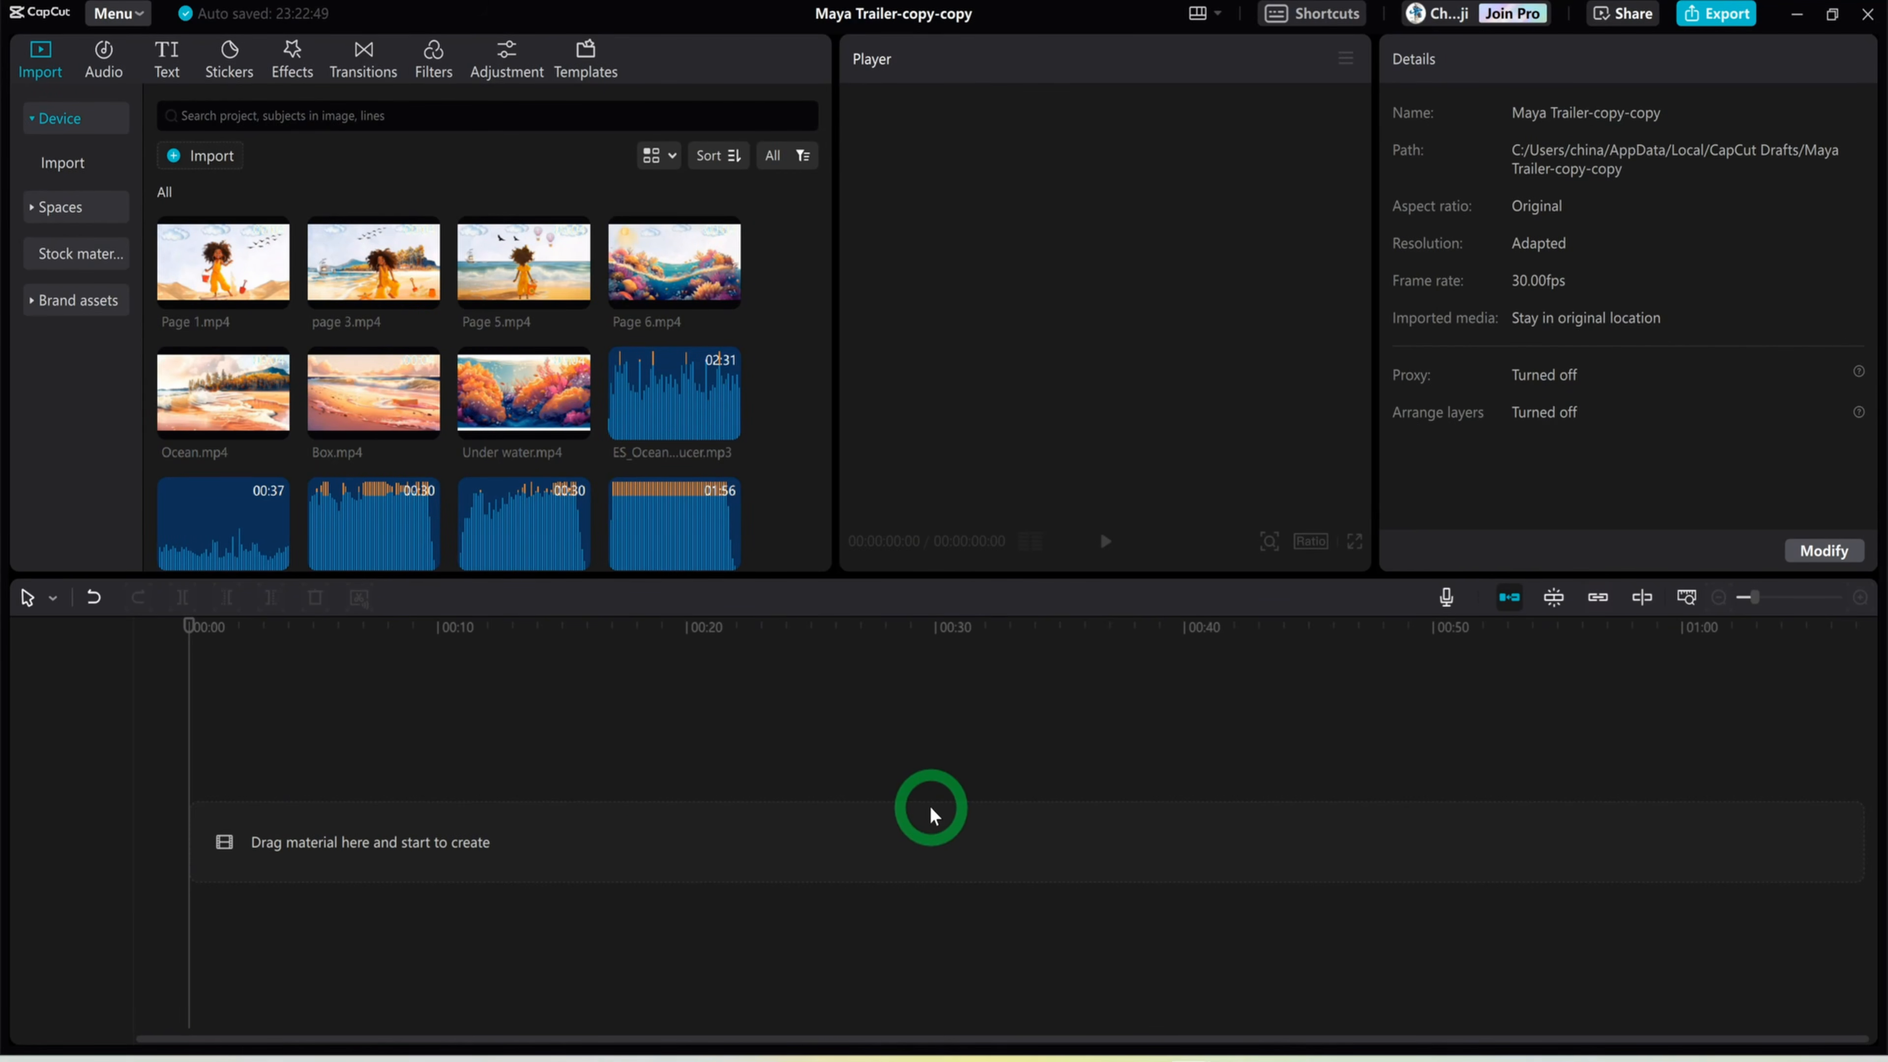
Place Tralier Voiceover.mp3 at the start of the timeline and add Box.mp4 at the start of the video track above it
scroll(654, 497, "down", 3)
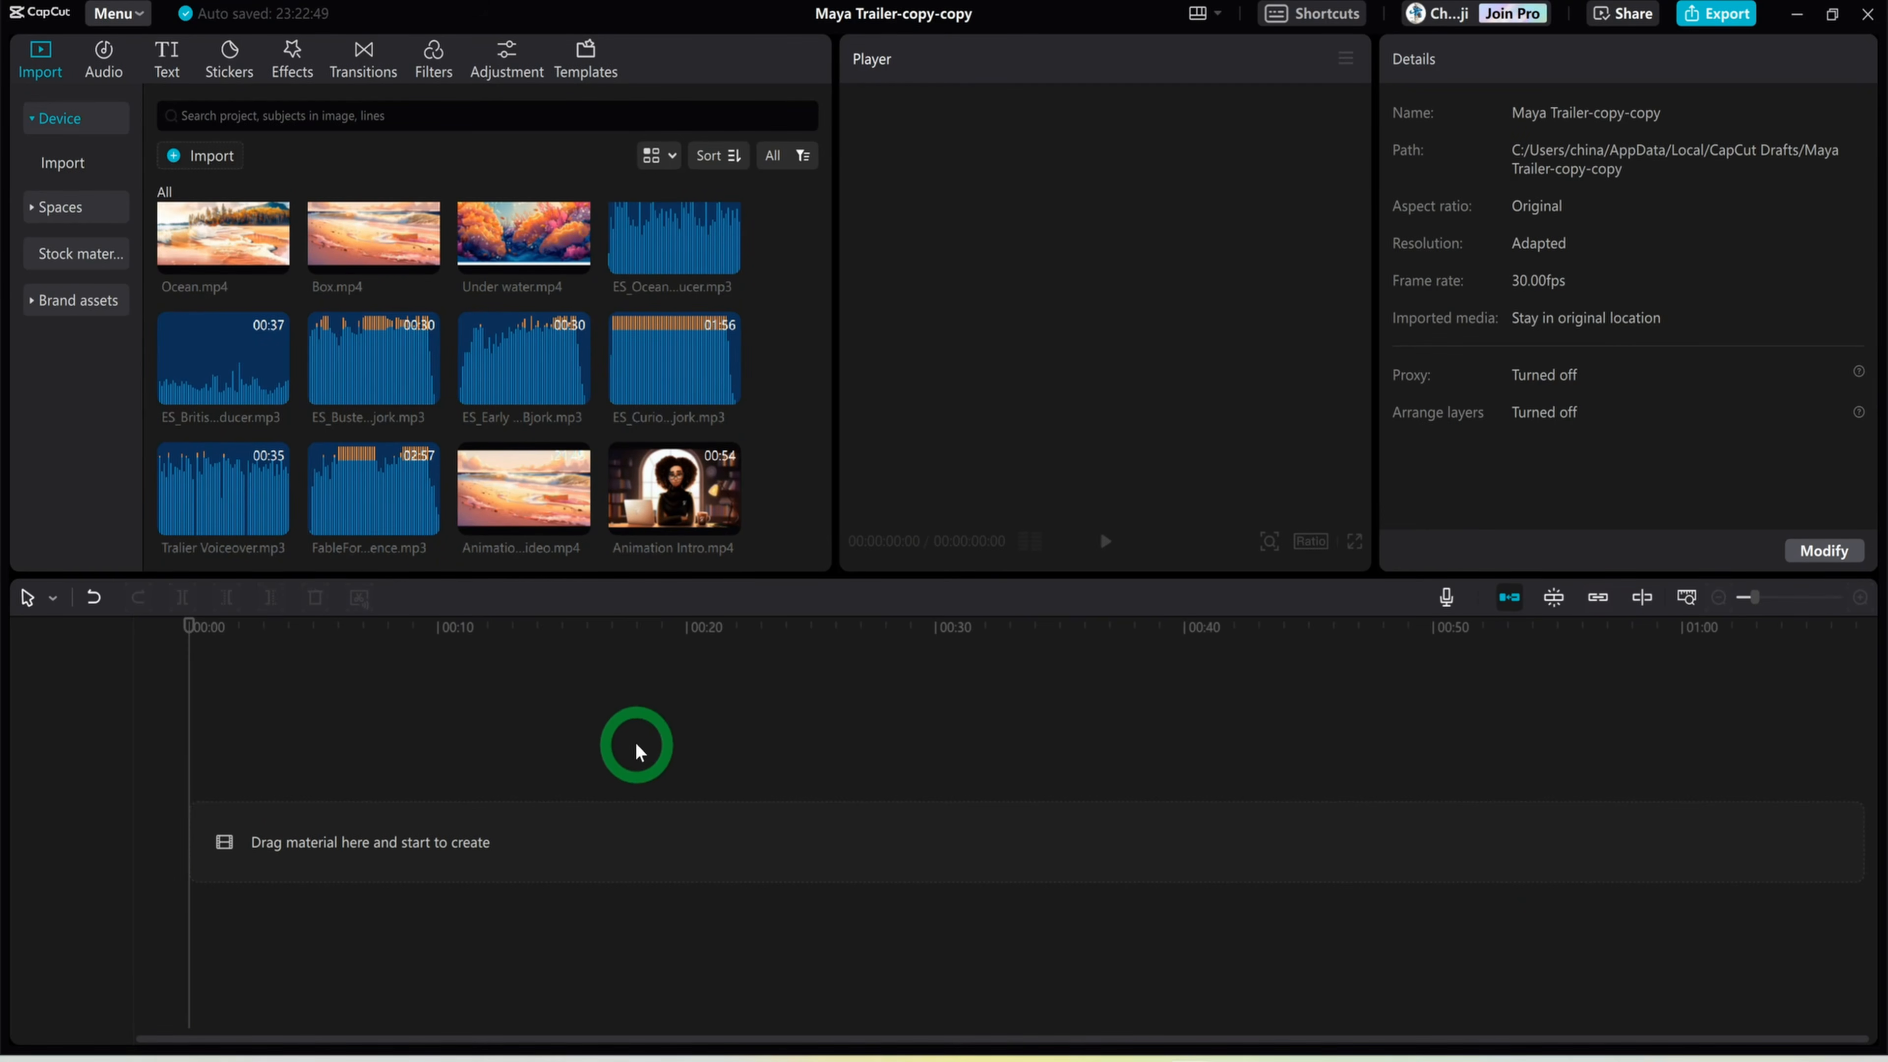
left_click_drag(202, 493, 182, 840)
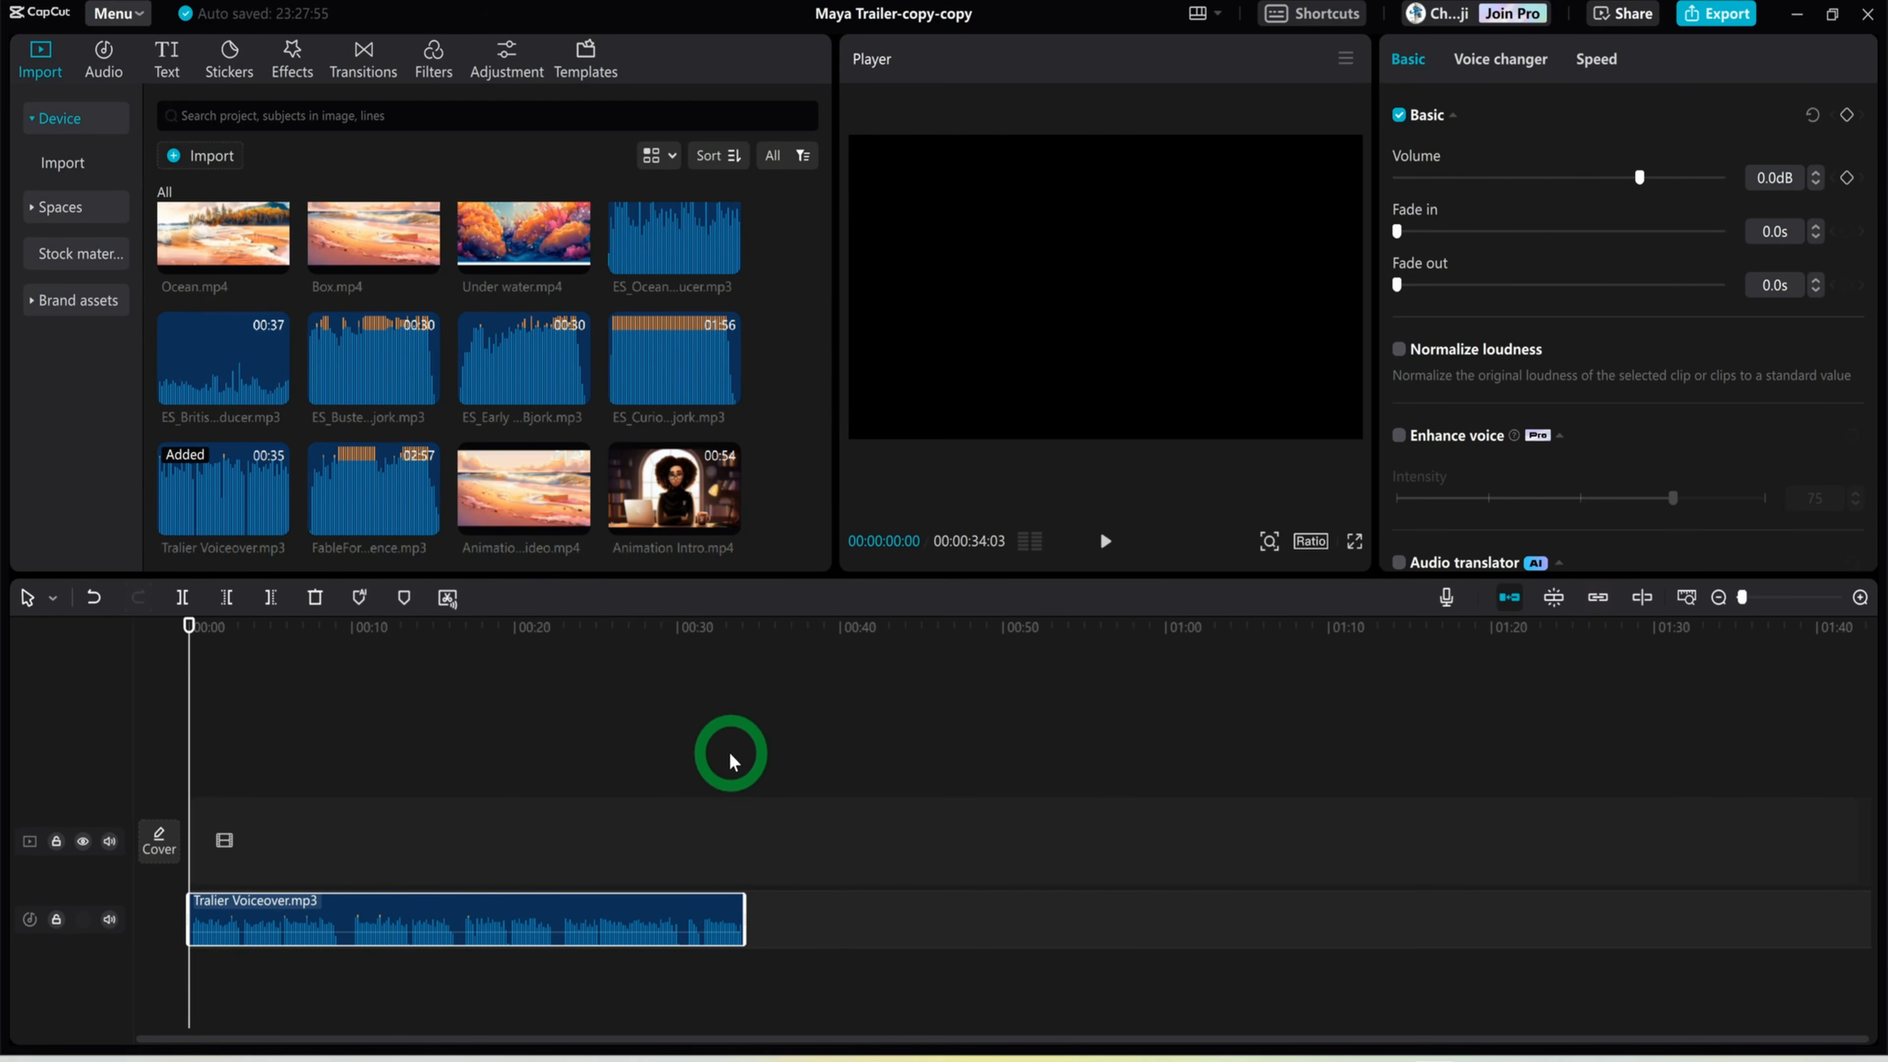
left_click_drag(358, 232, 190, 856)
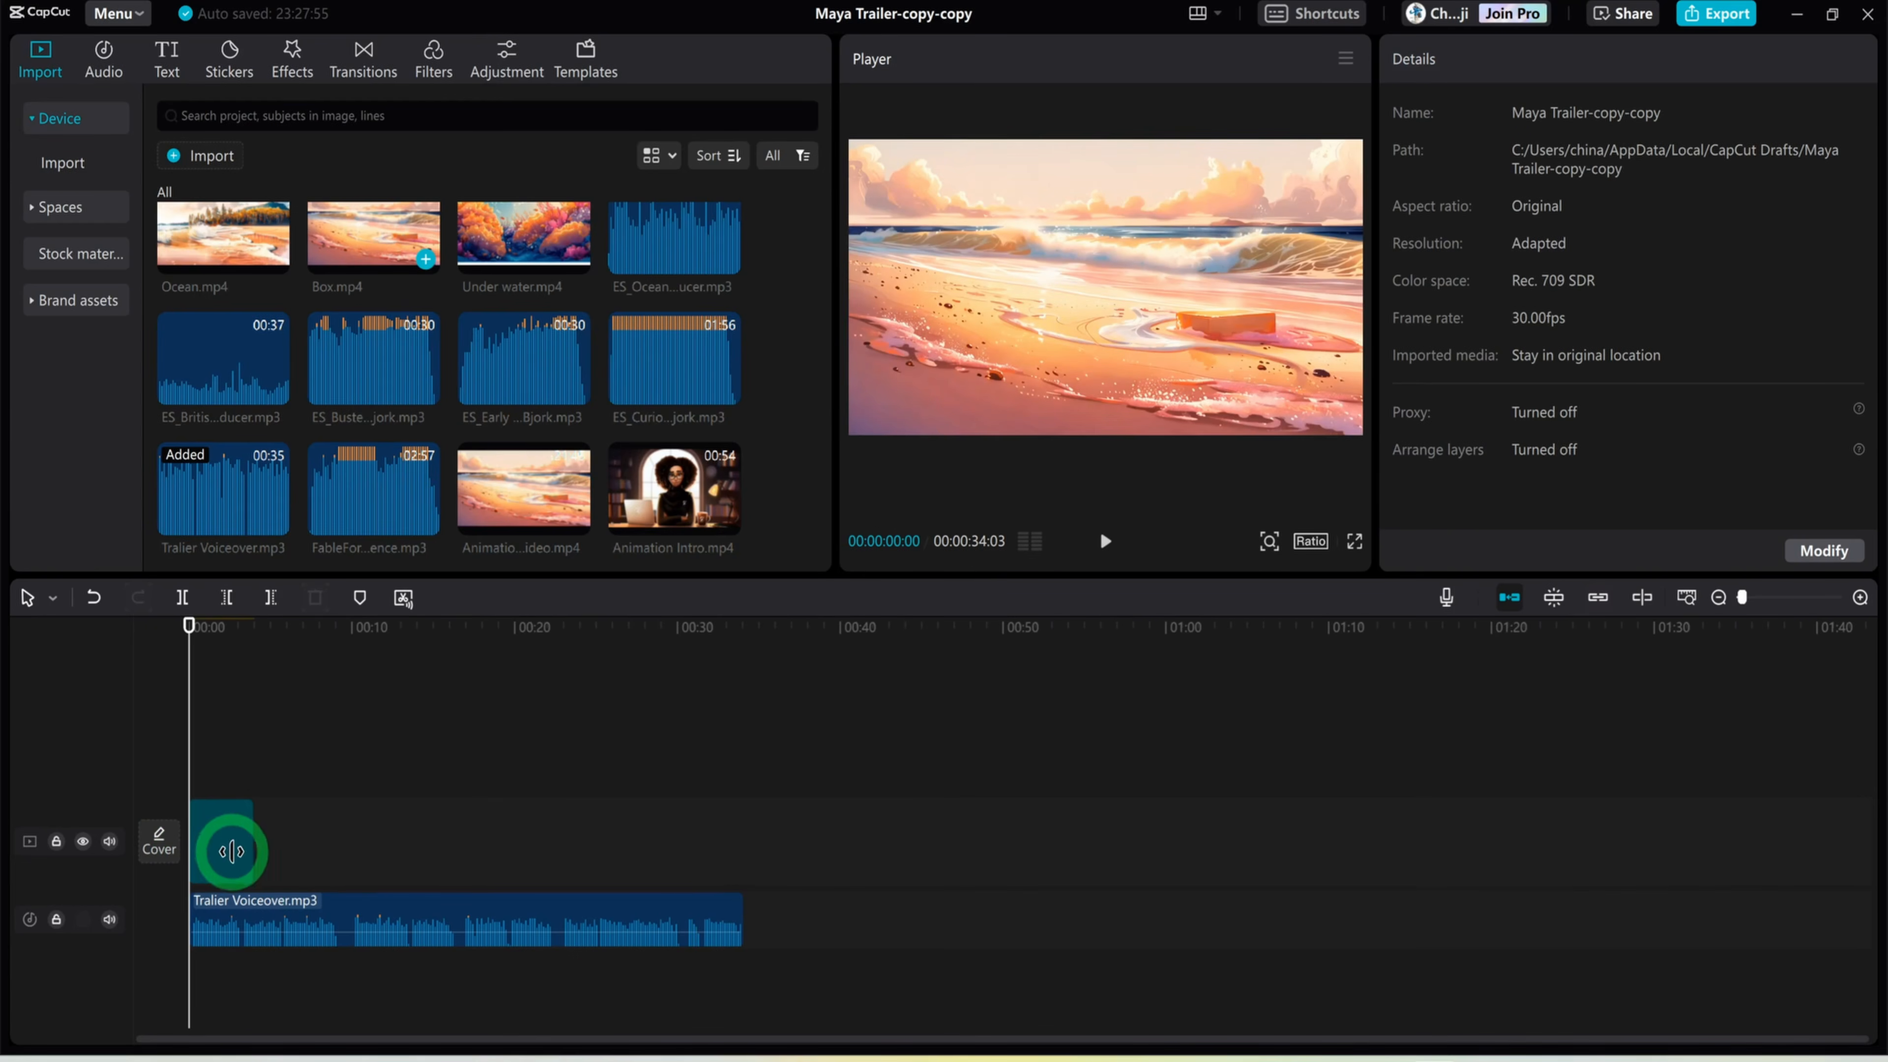
left_click(229, 852)
left_click(234, 813)
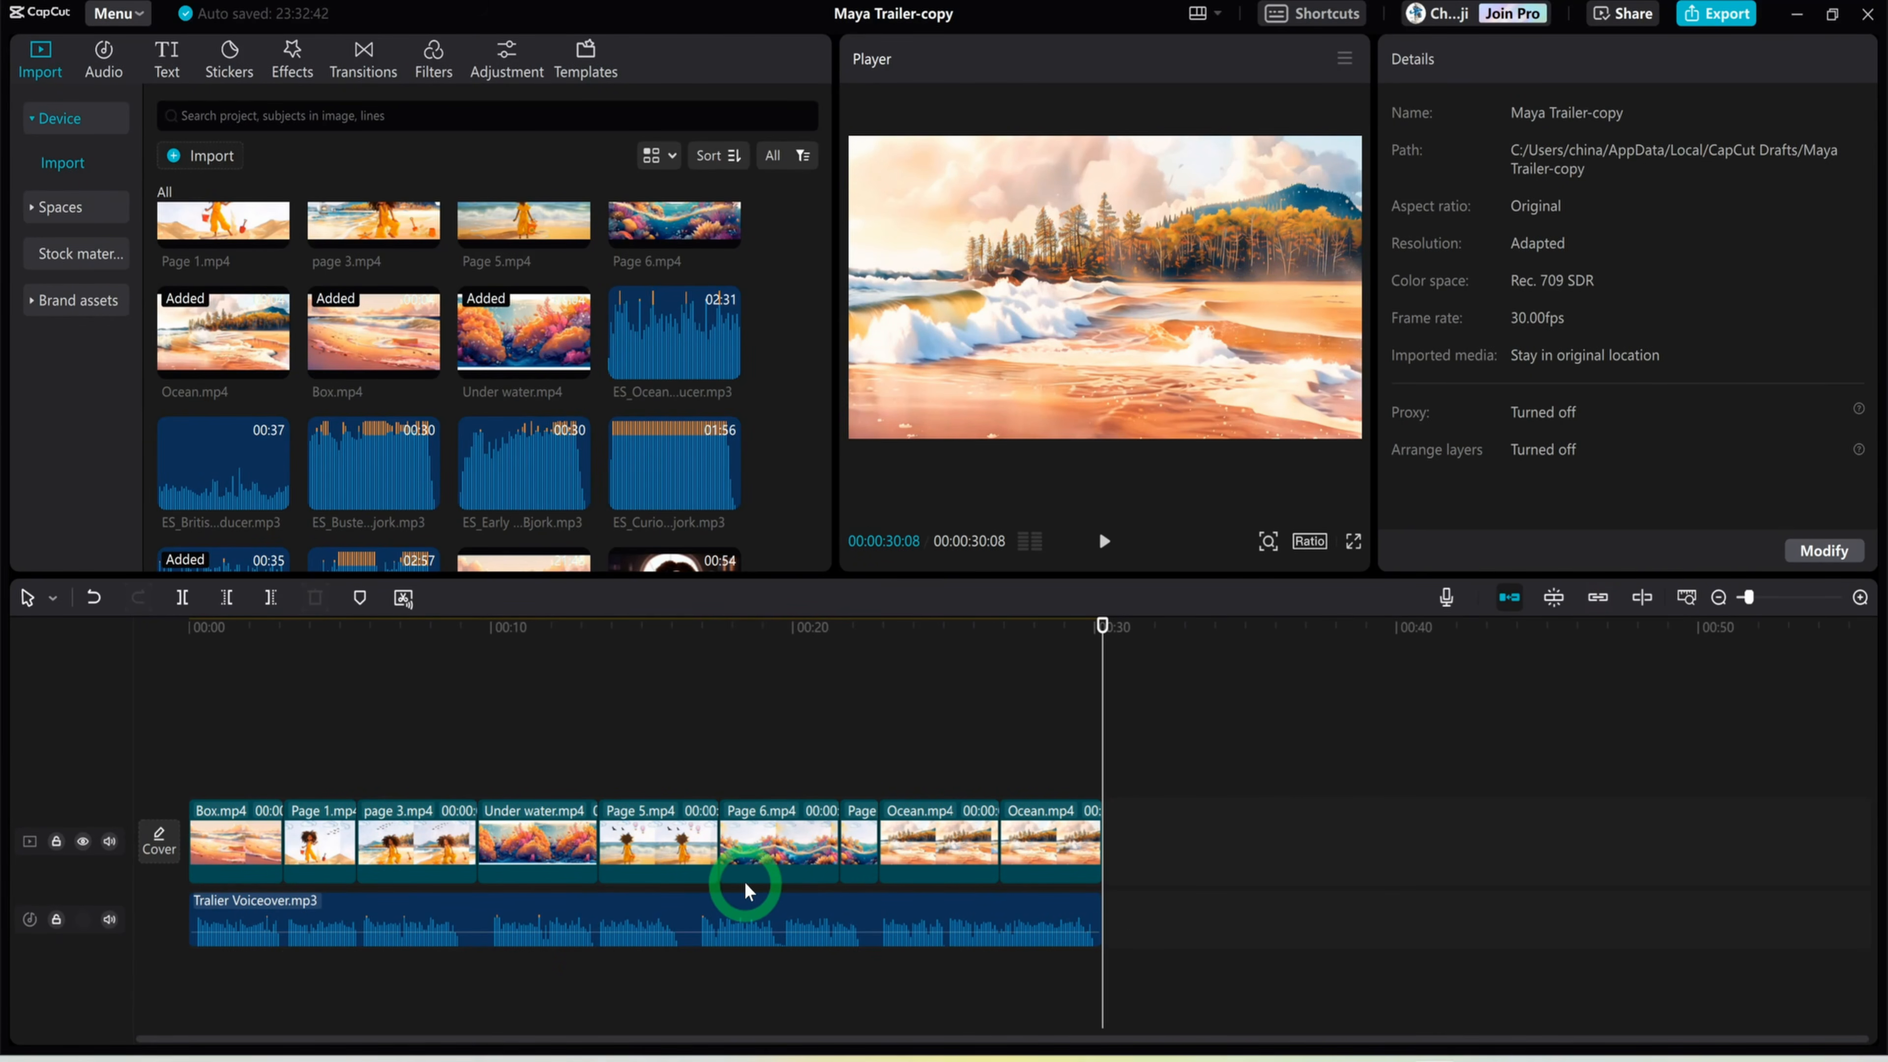
Add the ES_Ocean Waves 2 sound effect under the voiceover, split it at 00:00:30:08 and delete the part after the split
scroll(390, 506, "down", 2)
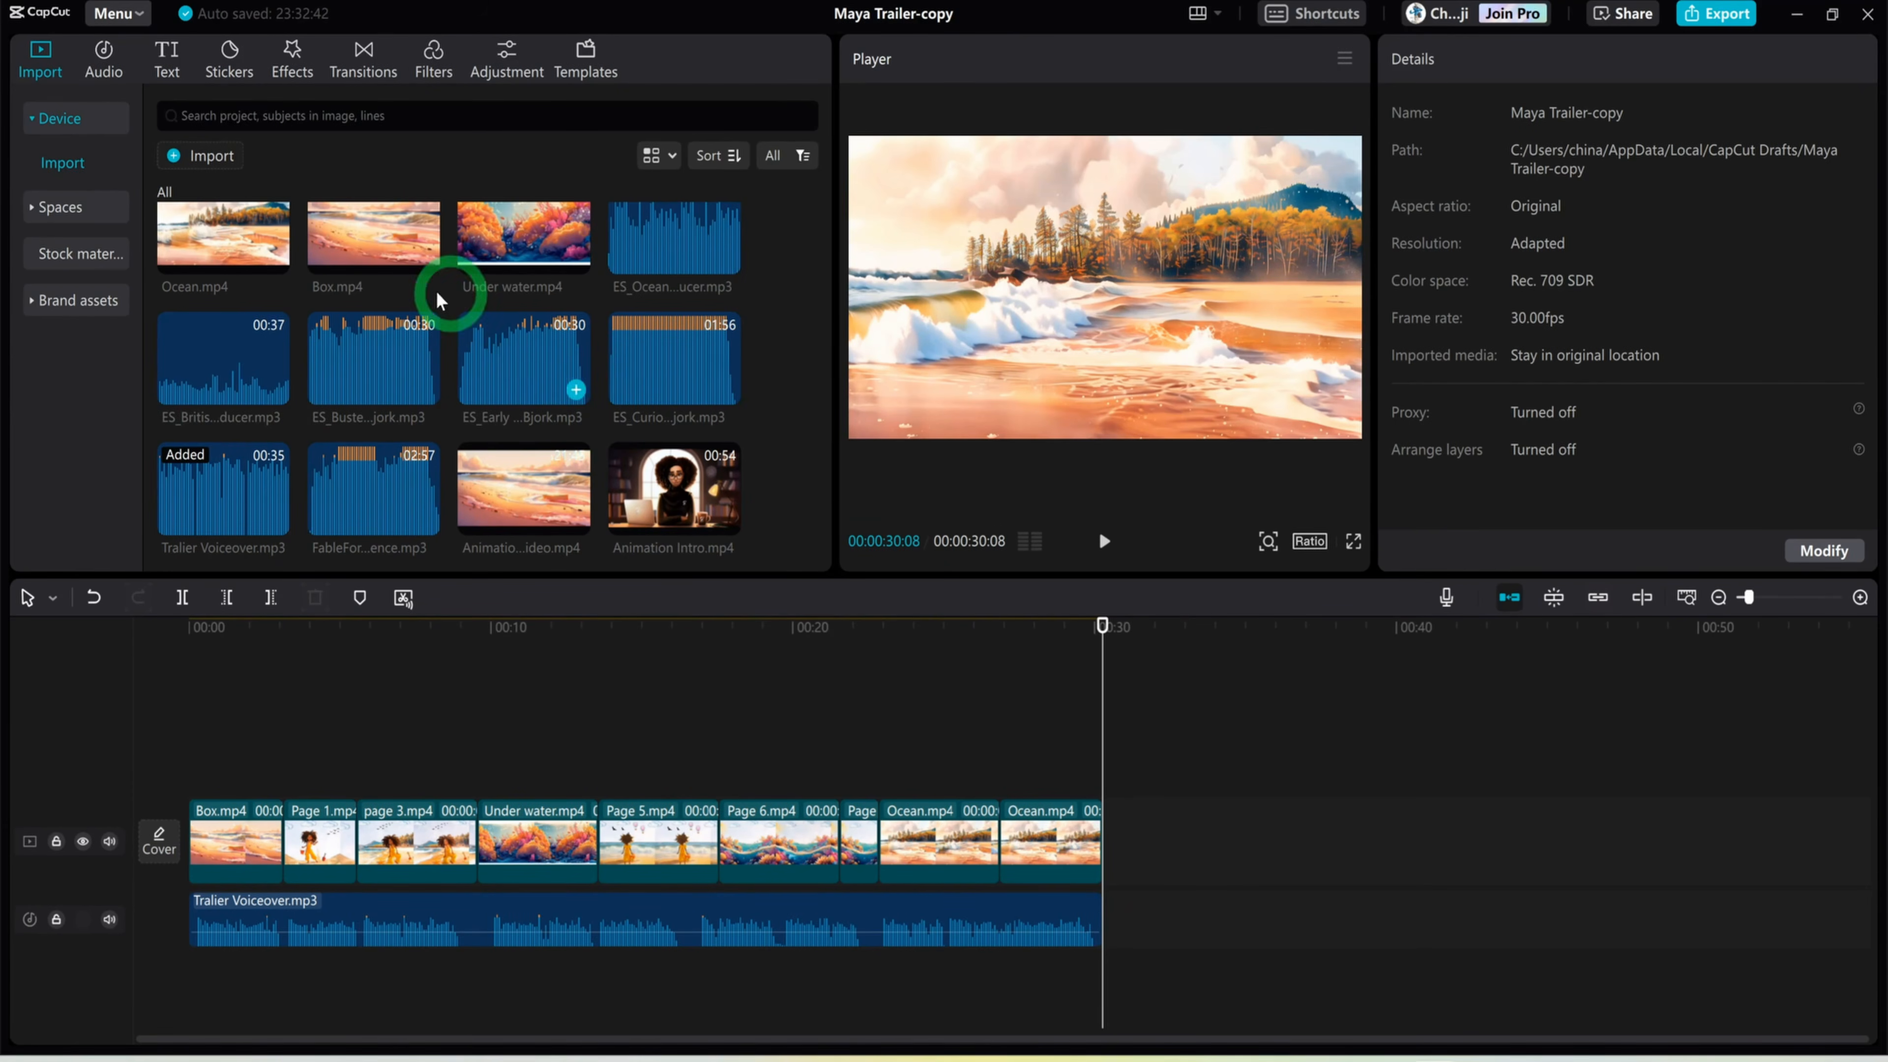
scroll(497, 413, "up", 2)
left_click_drag(649, 370, 179, 1000)
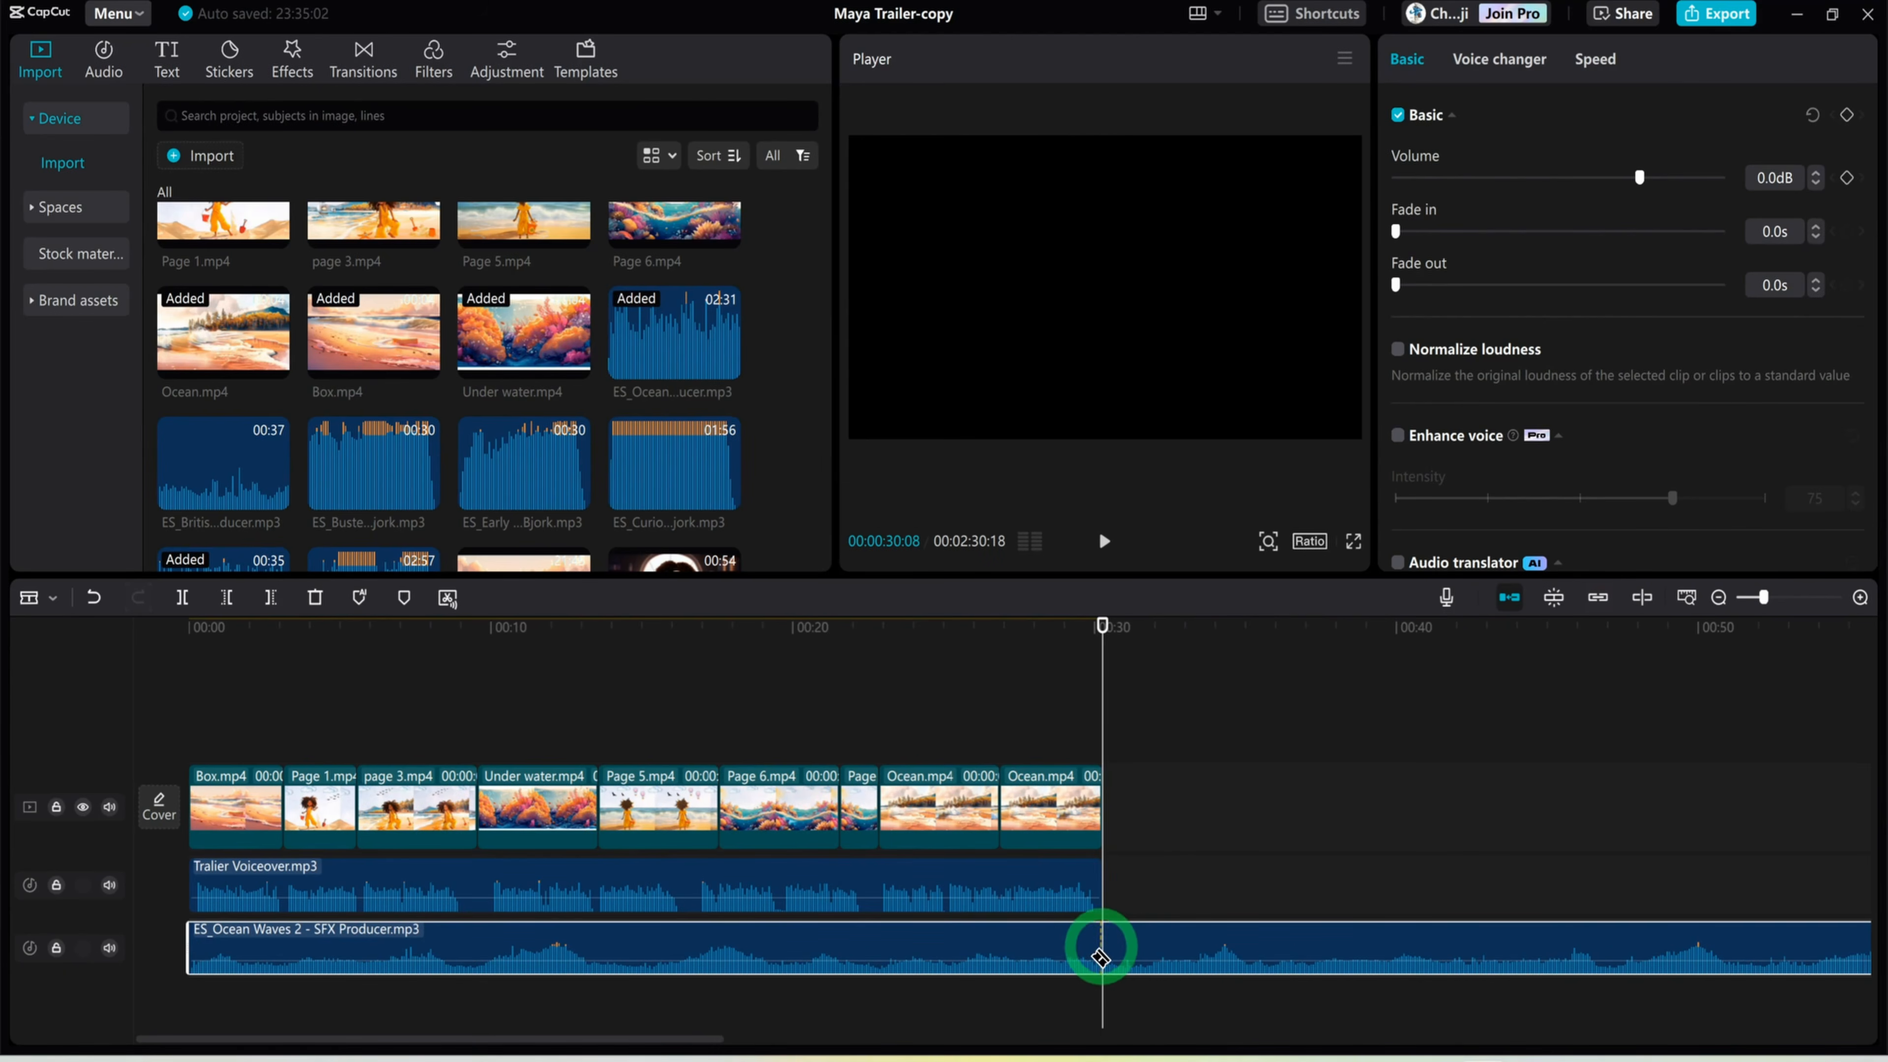
key("ctrl+b")
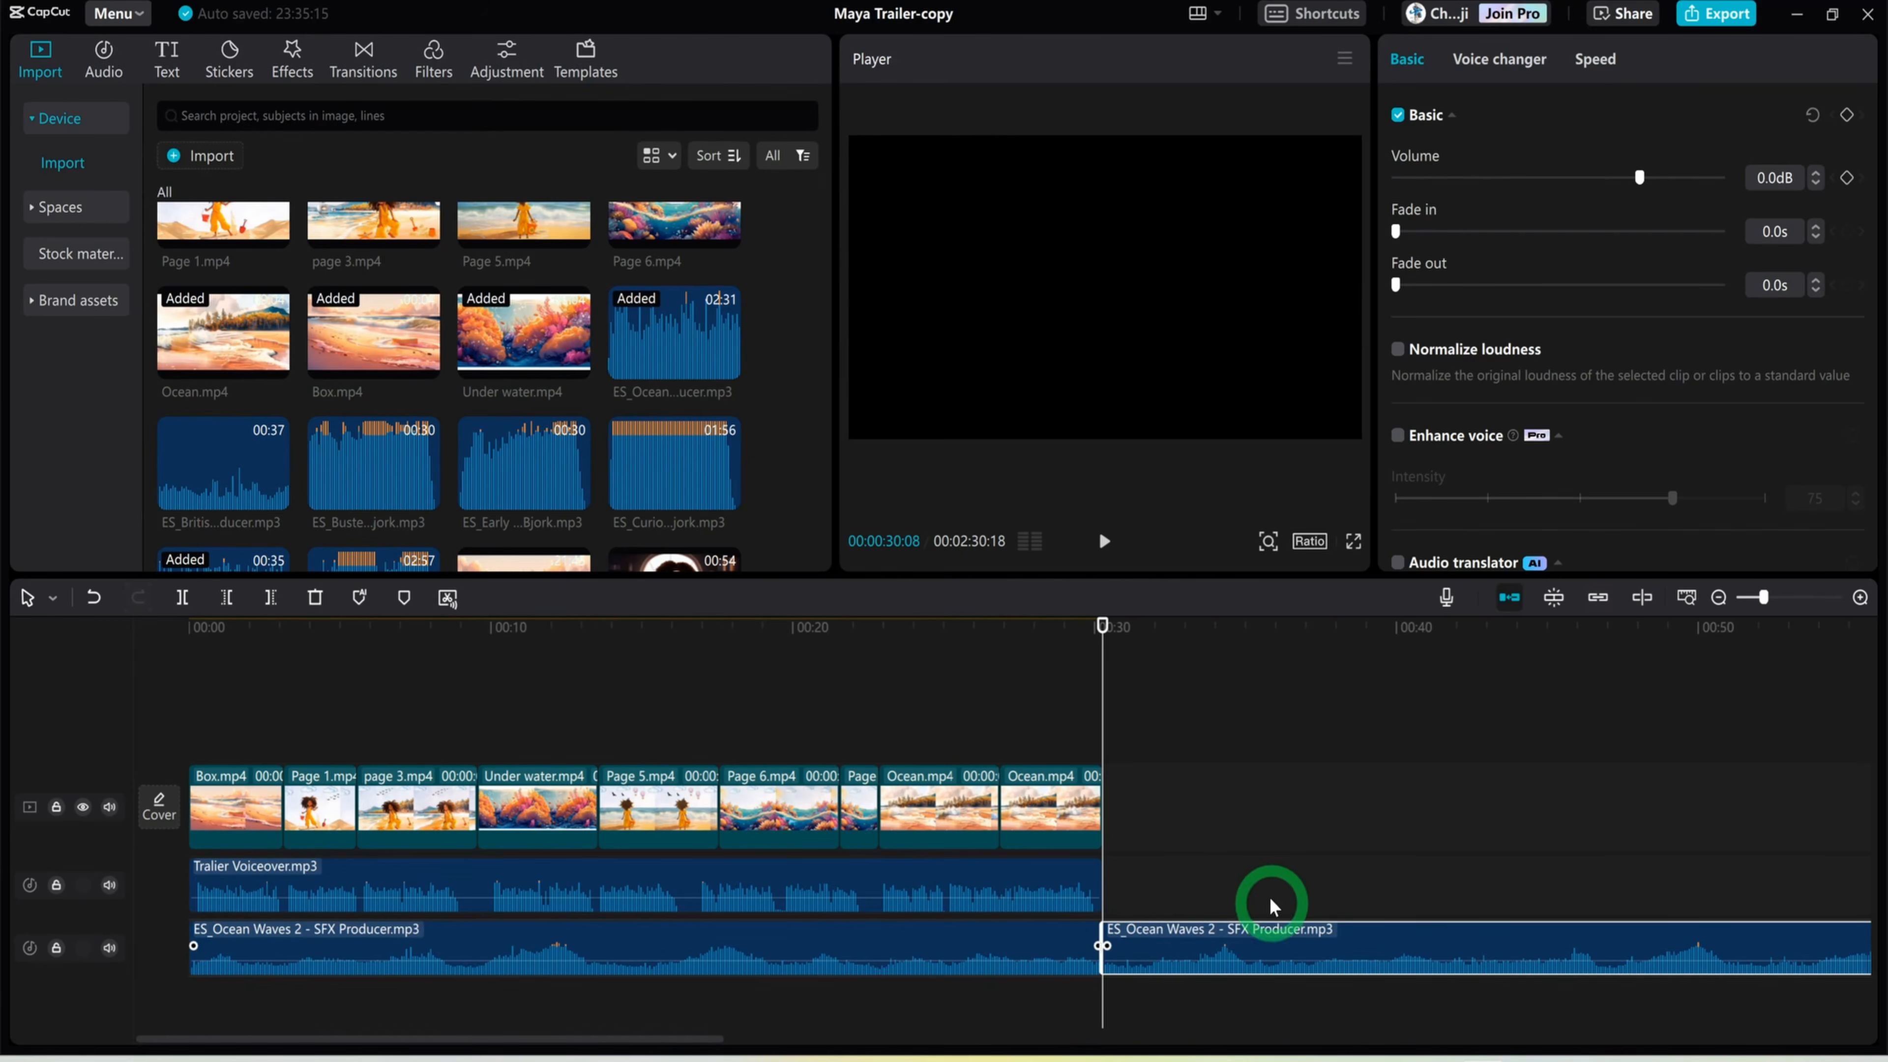
right_click(1232, 938)
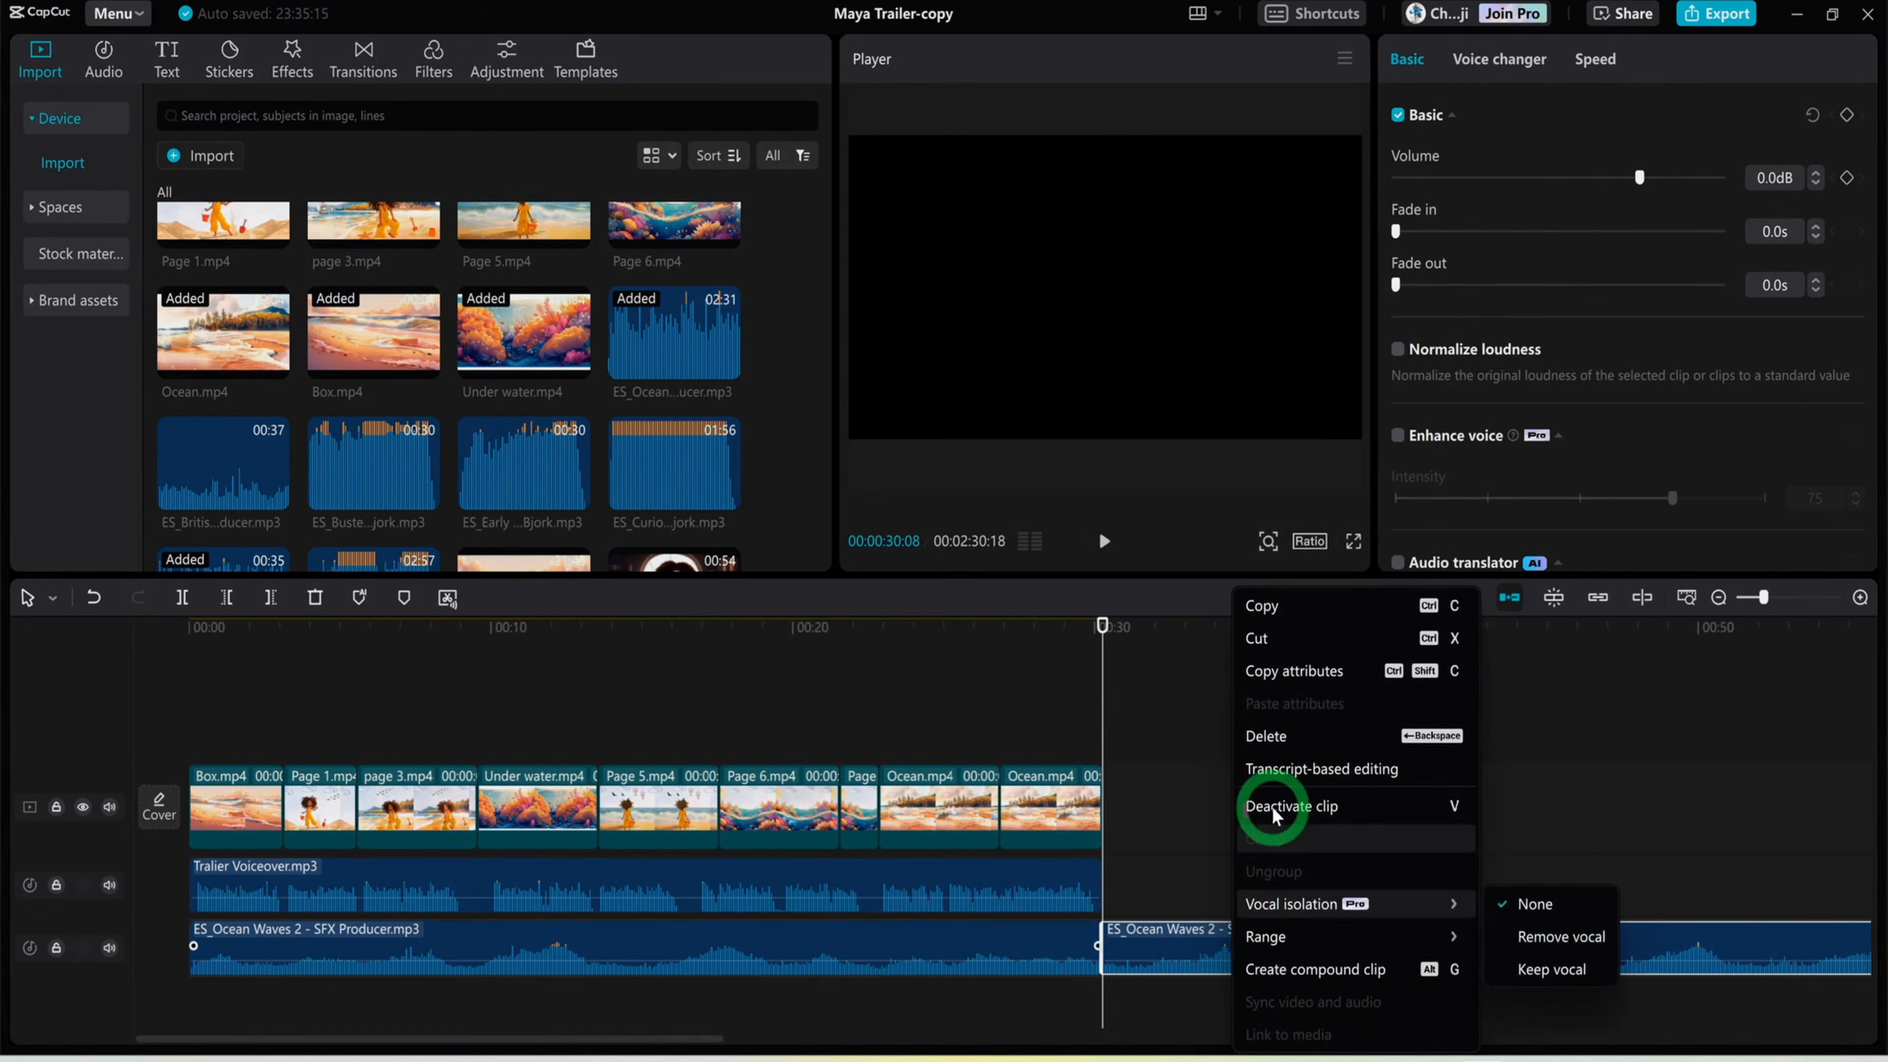
left_click(1264, 673)
key("Delete")
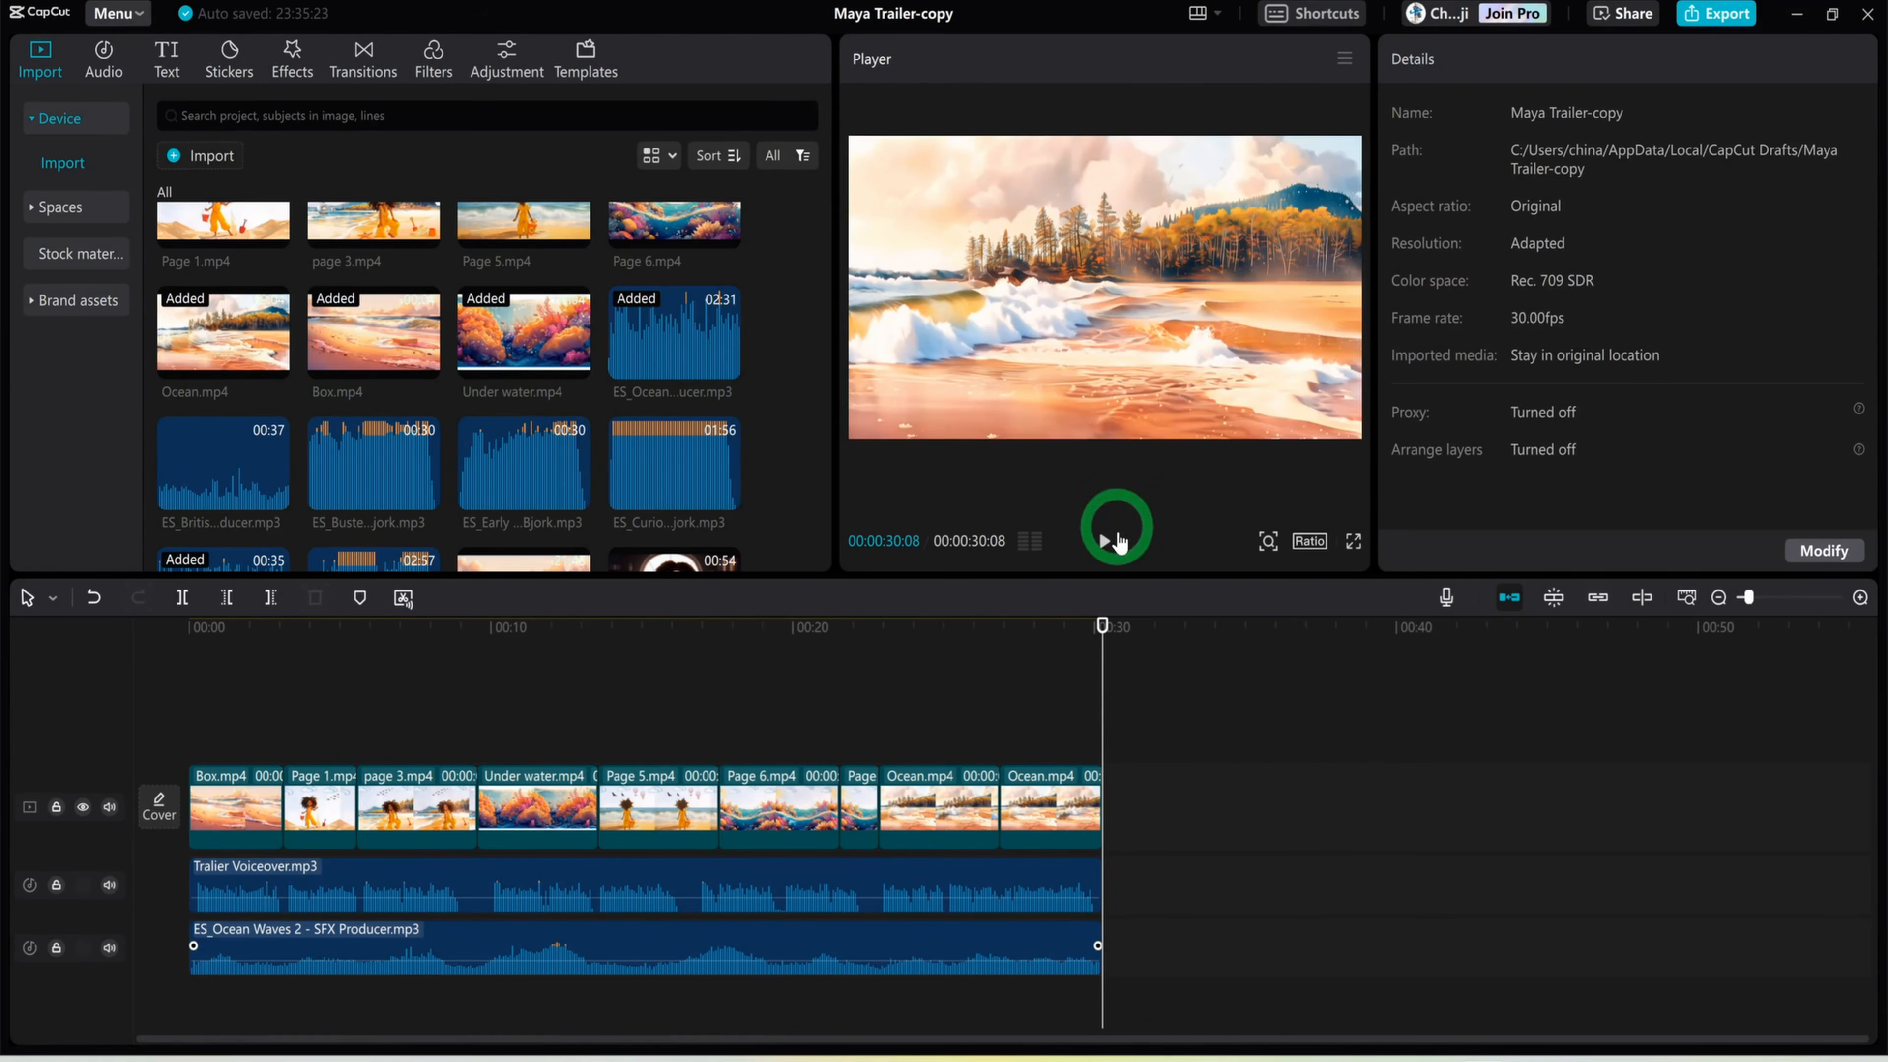
Lower the ocean waves sound effect's volume to -14.3 dB
mouse_move(1104, 627)
left_mouse_down()
mouse_move(1056, 637)
mouse_move(1117, 628)
left_mouse_up()
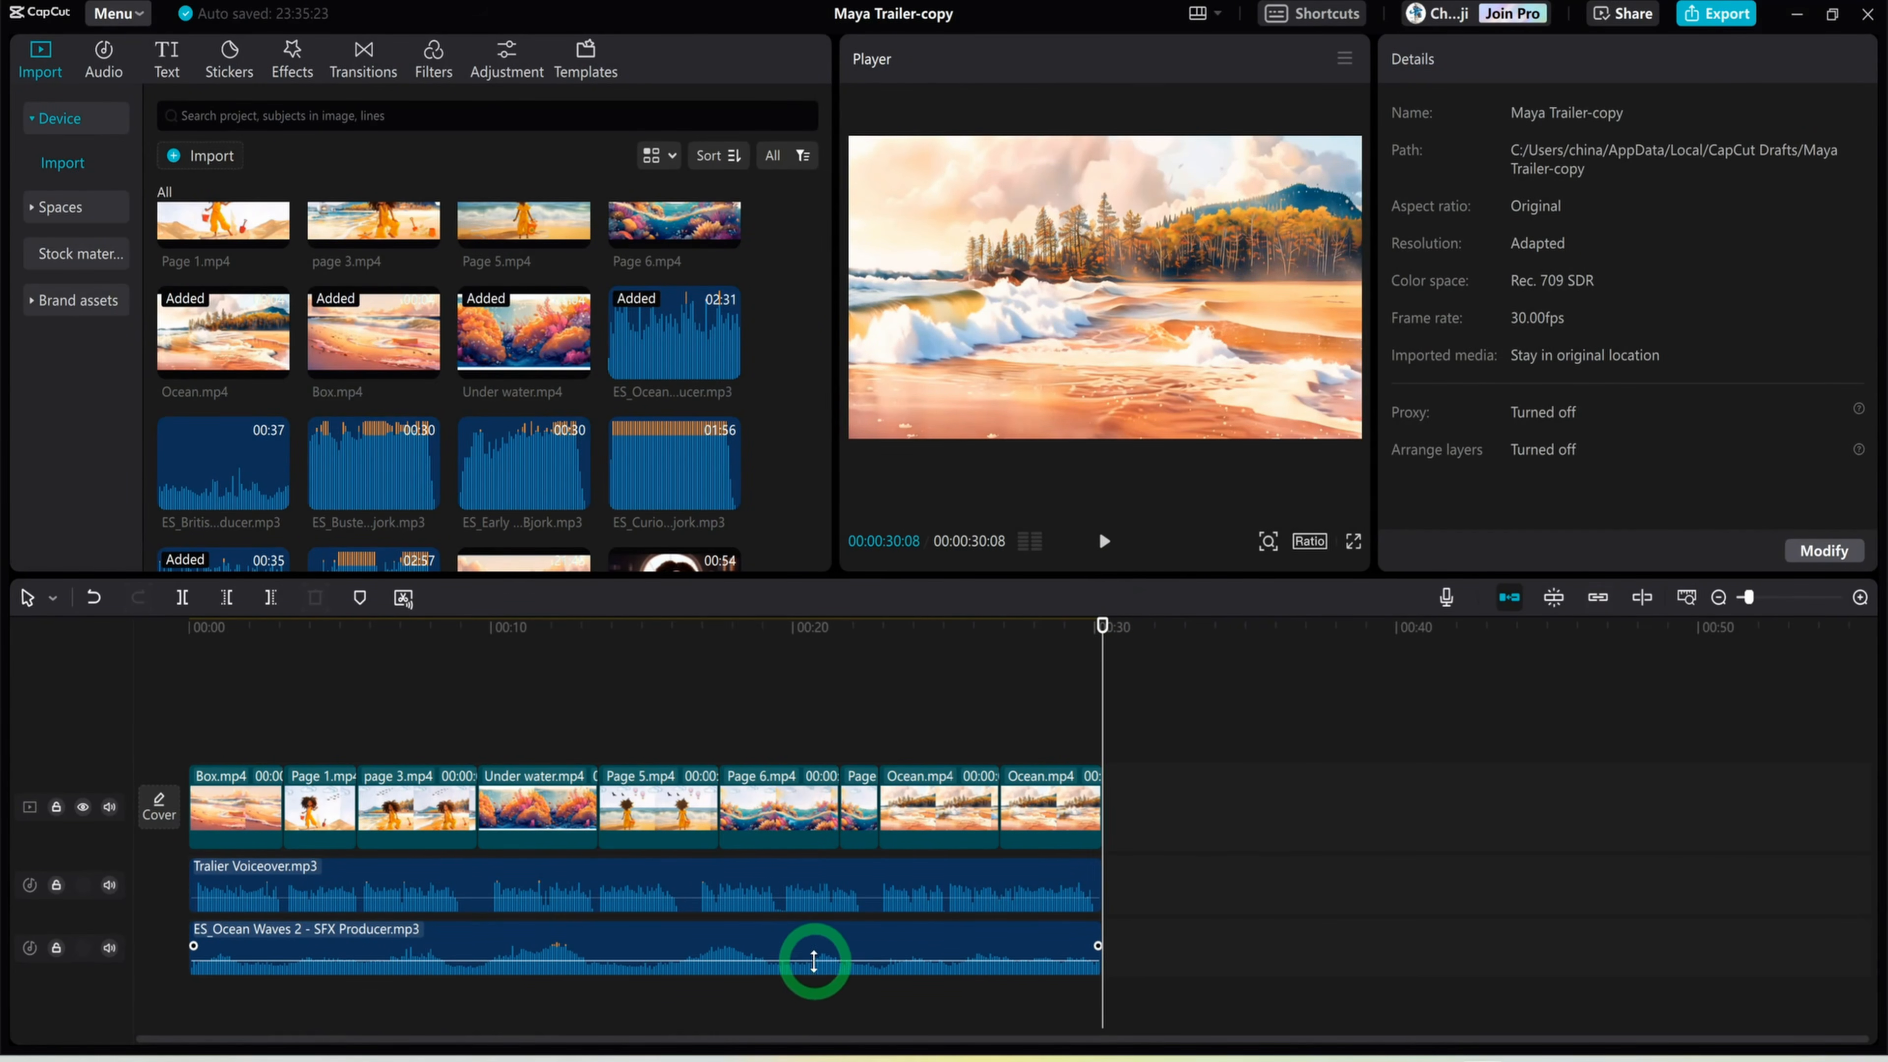
left_click(816, 965)
left_click_drag(815, 962, 815, 967)
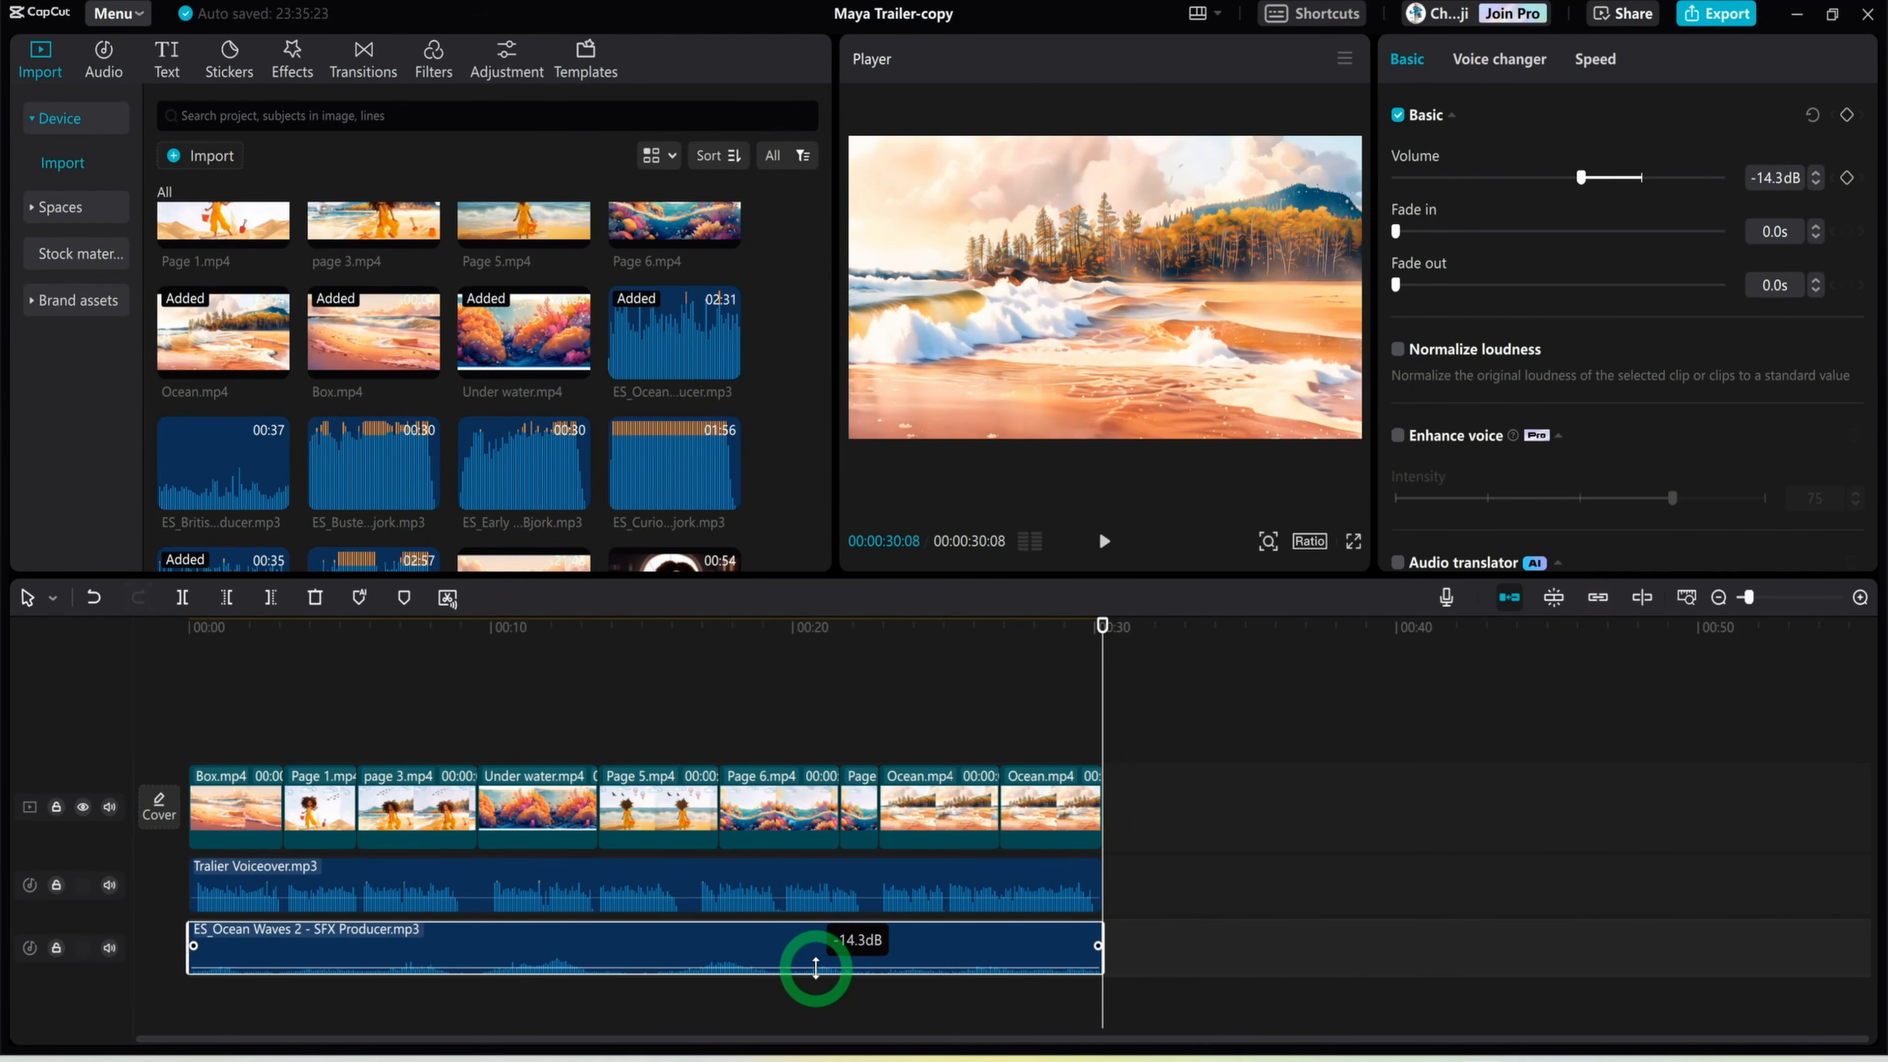
left_click(706, 733)
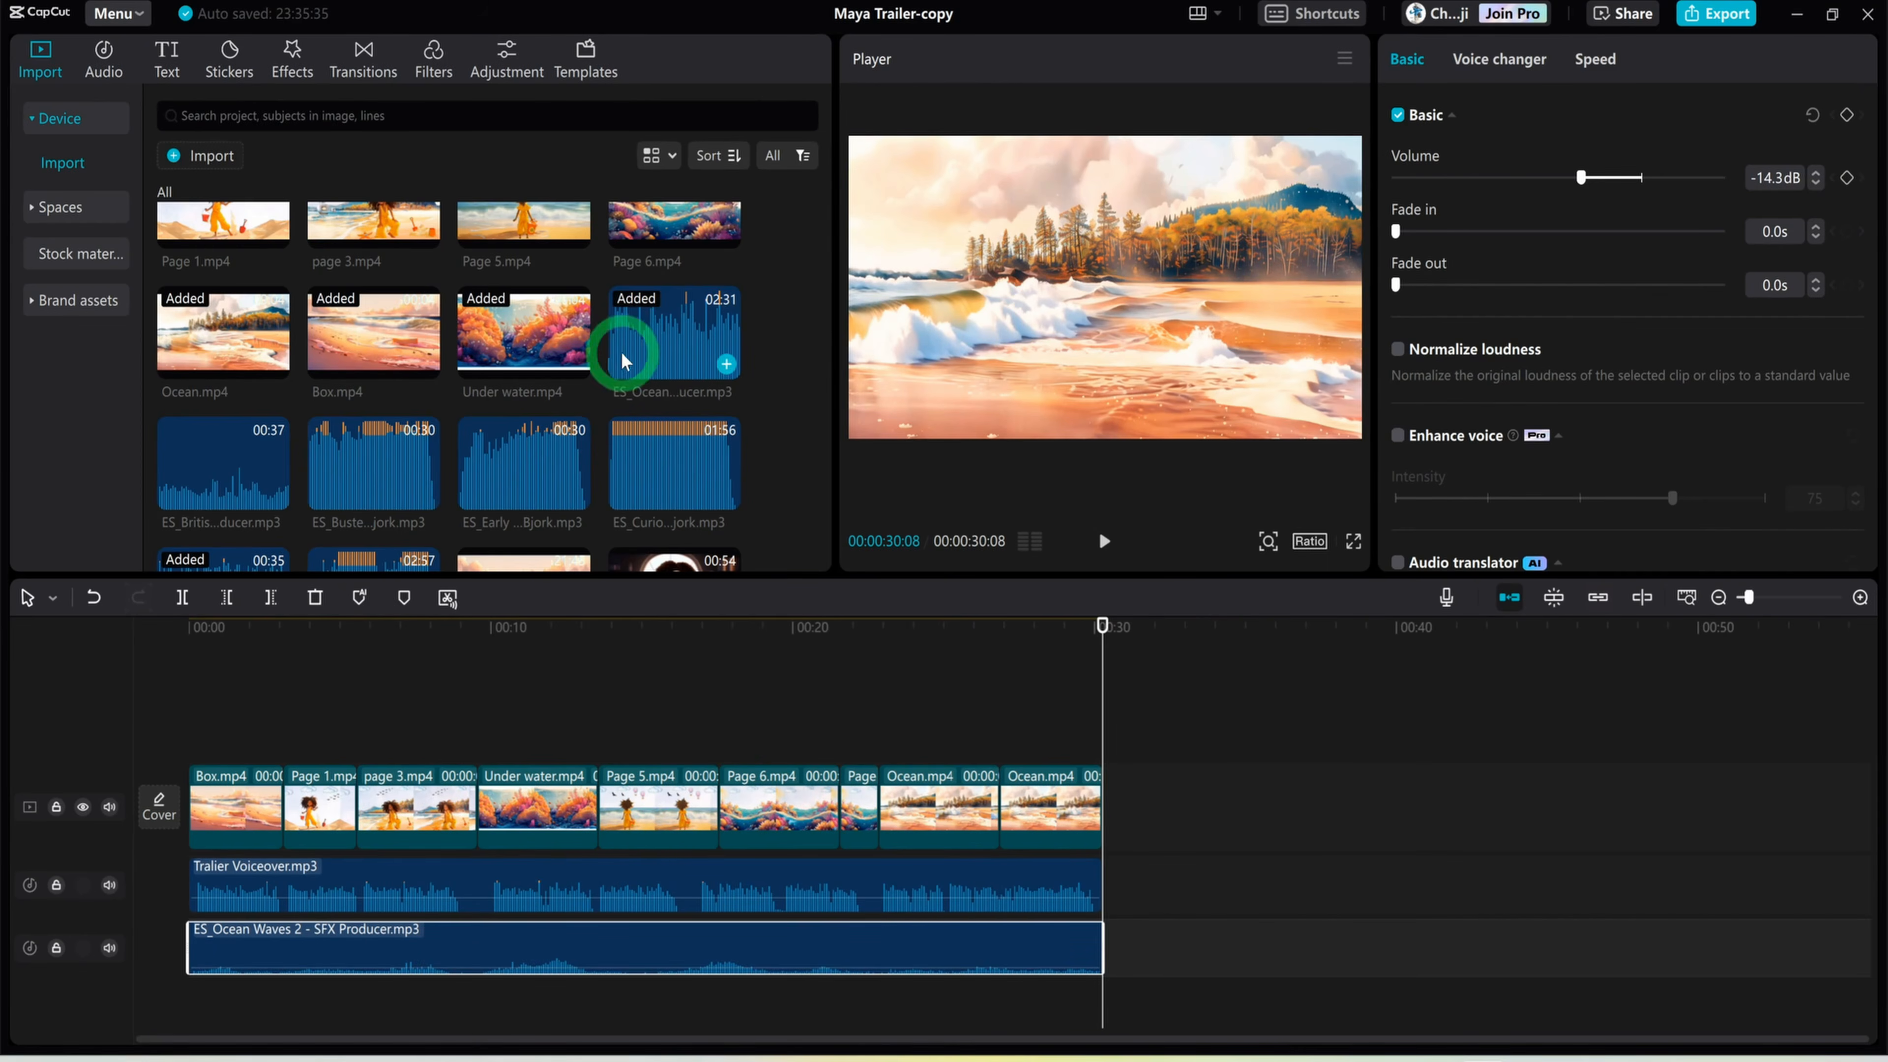
Add FableForte - Reminiscence.mp3 below the ocean waves, trim off its quiet beginning and move it back to the timeline start
scroll(622, 453, "down", 1)
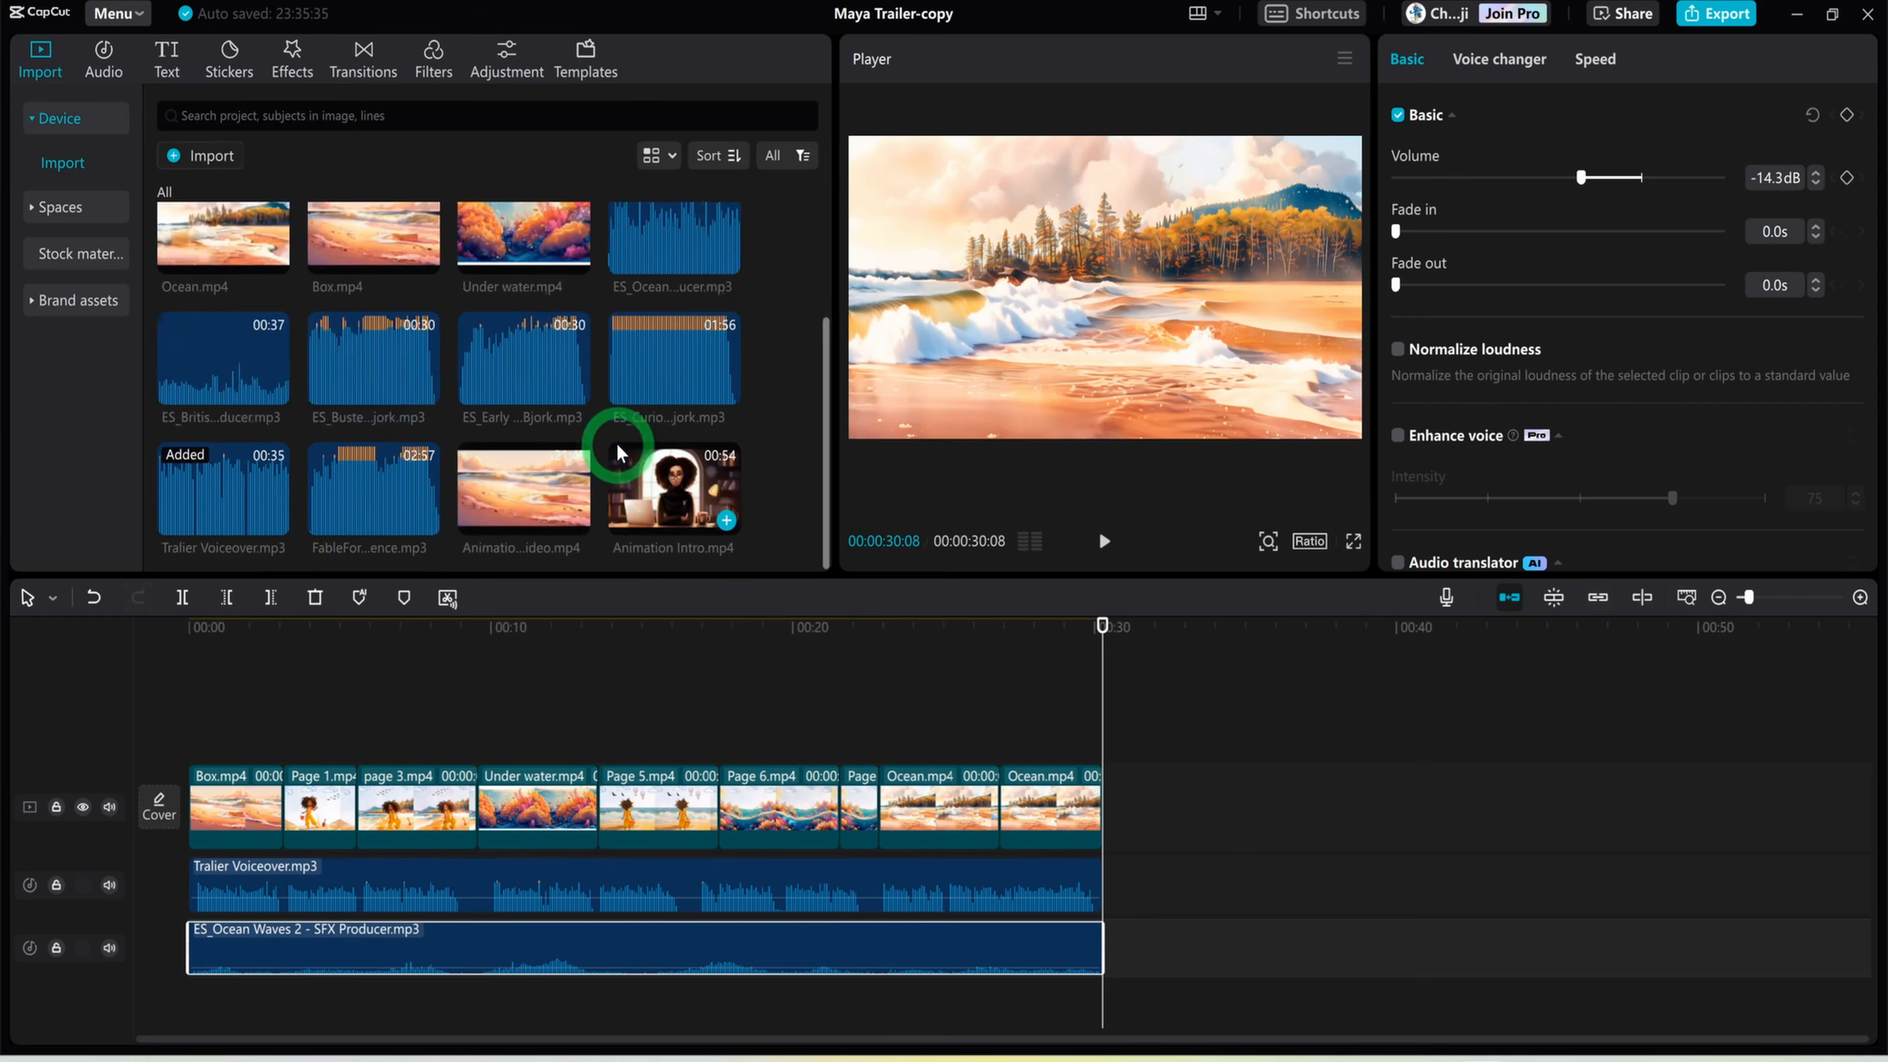
left_click_drag(379, 497, 253, 1012)
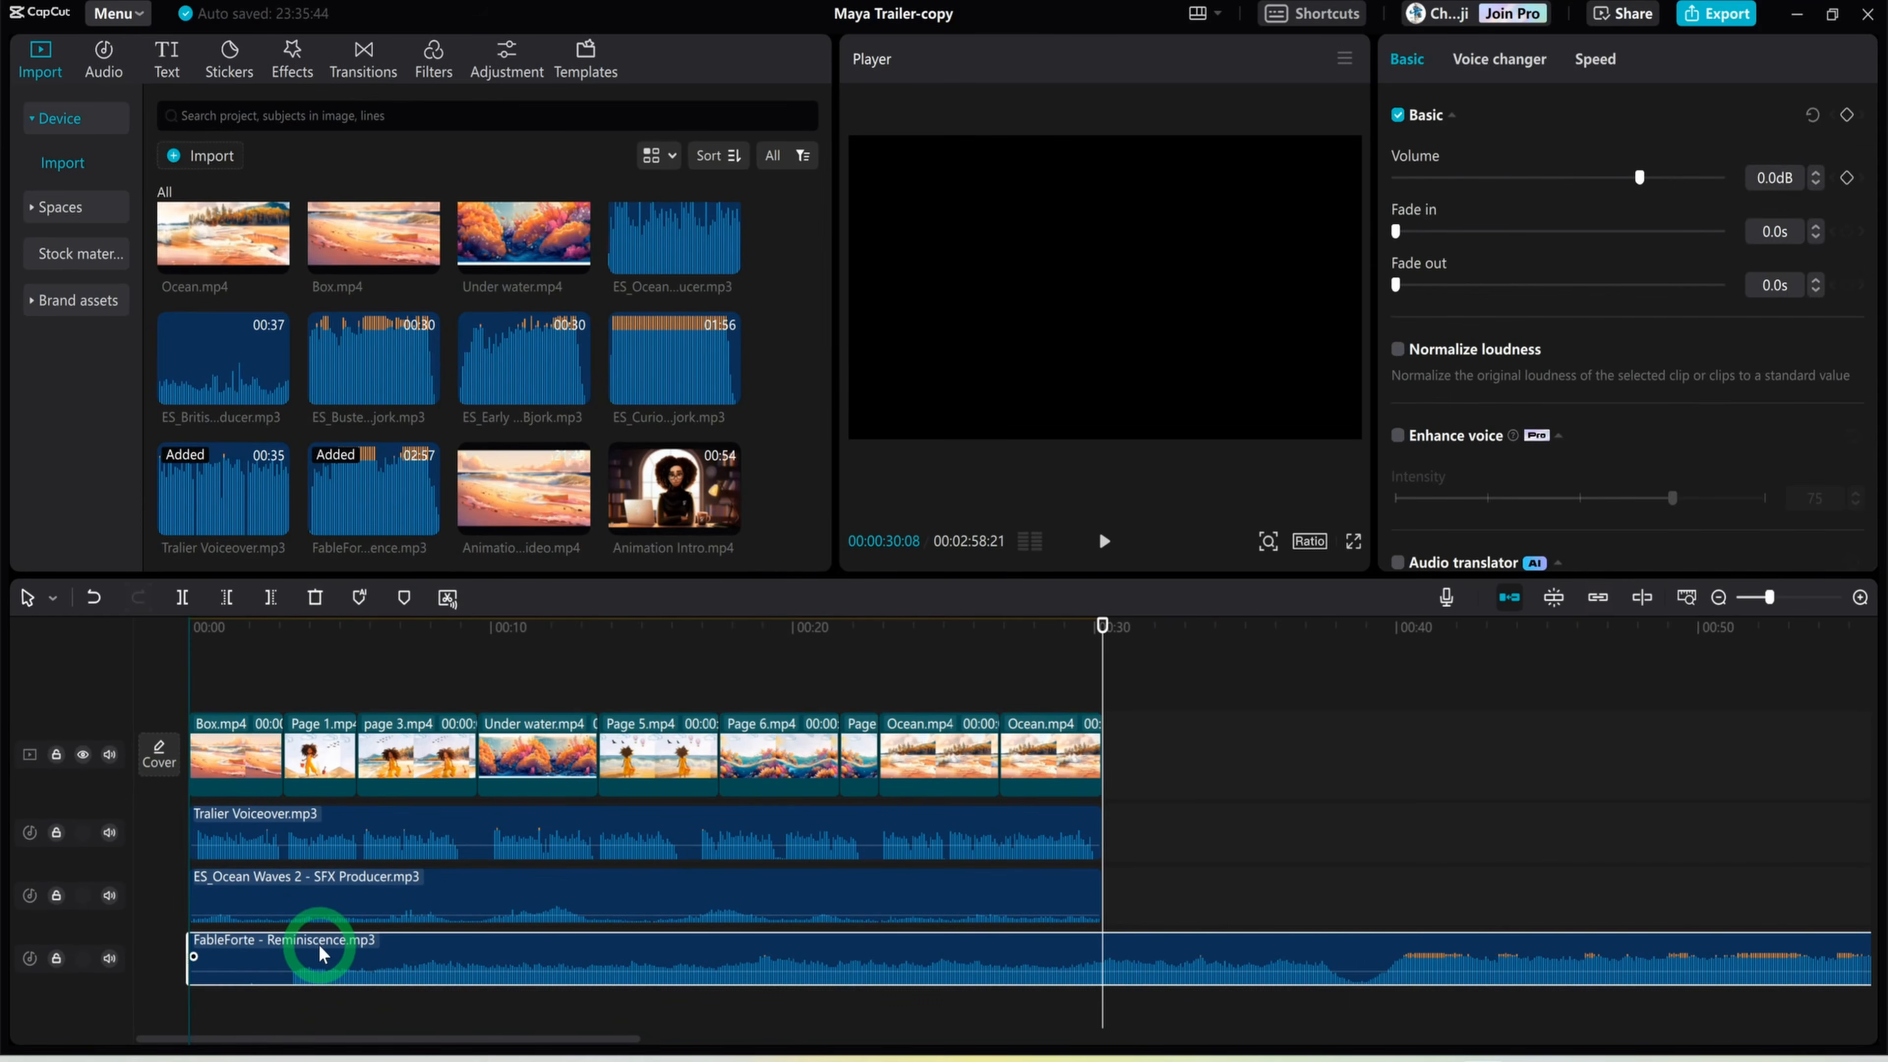
left_click_drag(320, 946, 320, 944)
left_click_drag(186, 959, 276, 965)
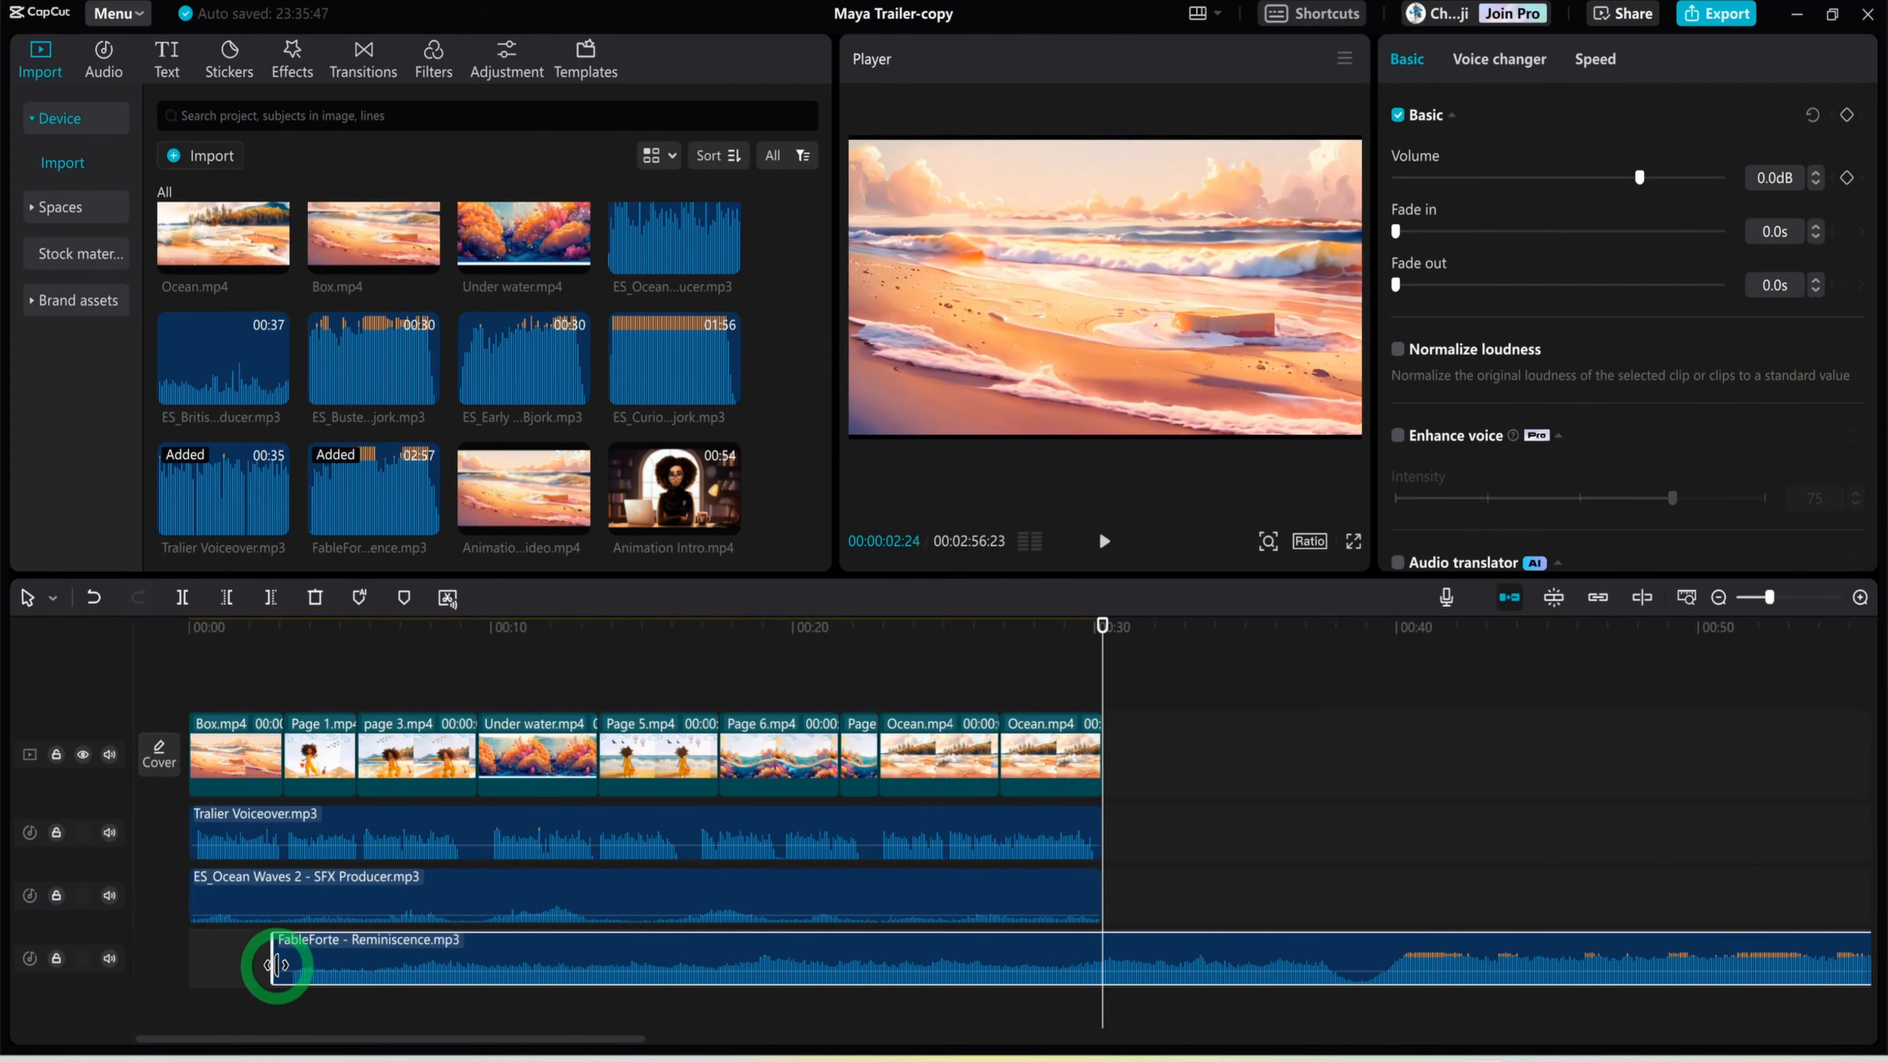
left_click_drag(392, 962, 295, 953)
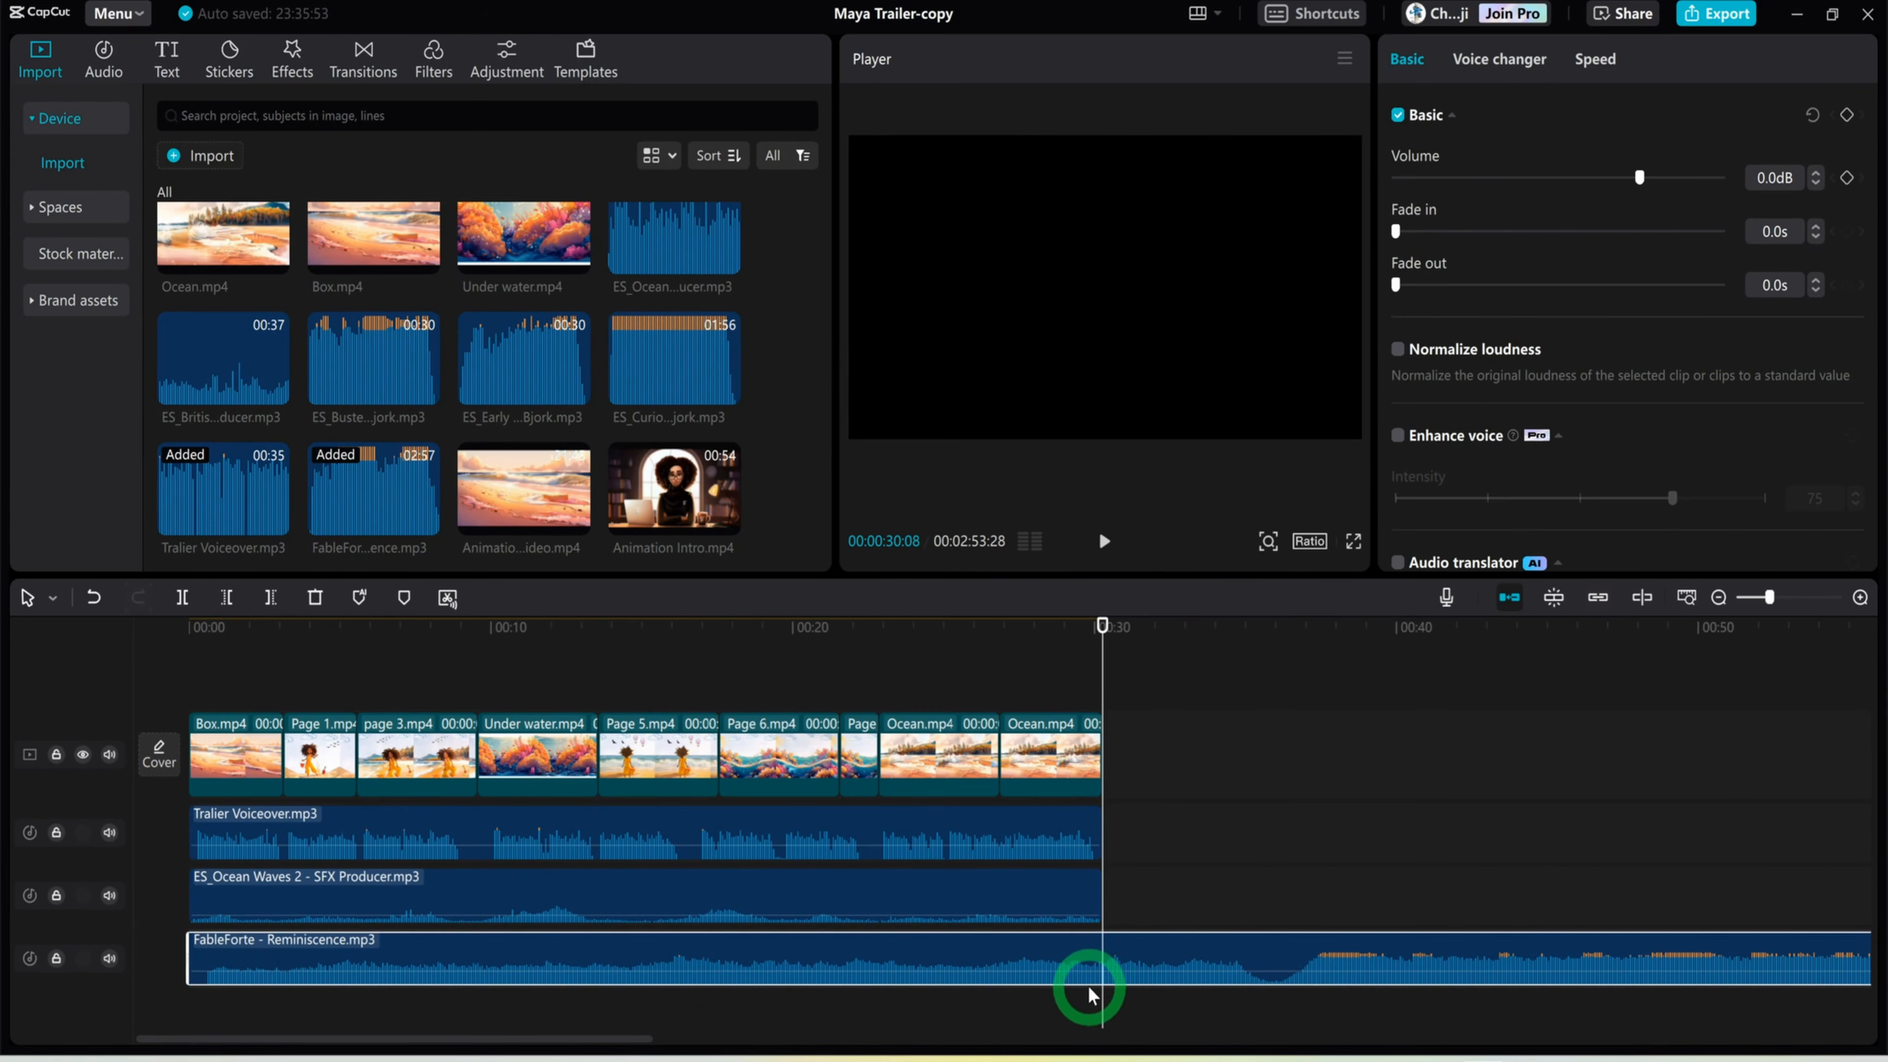
Split the FableForte music at the end of the video clips and delete the part after the split
key("b")
left_click(1105, 965)
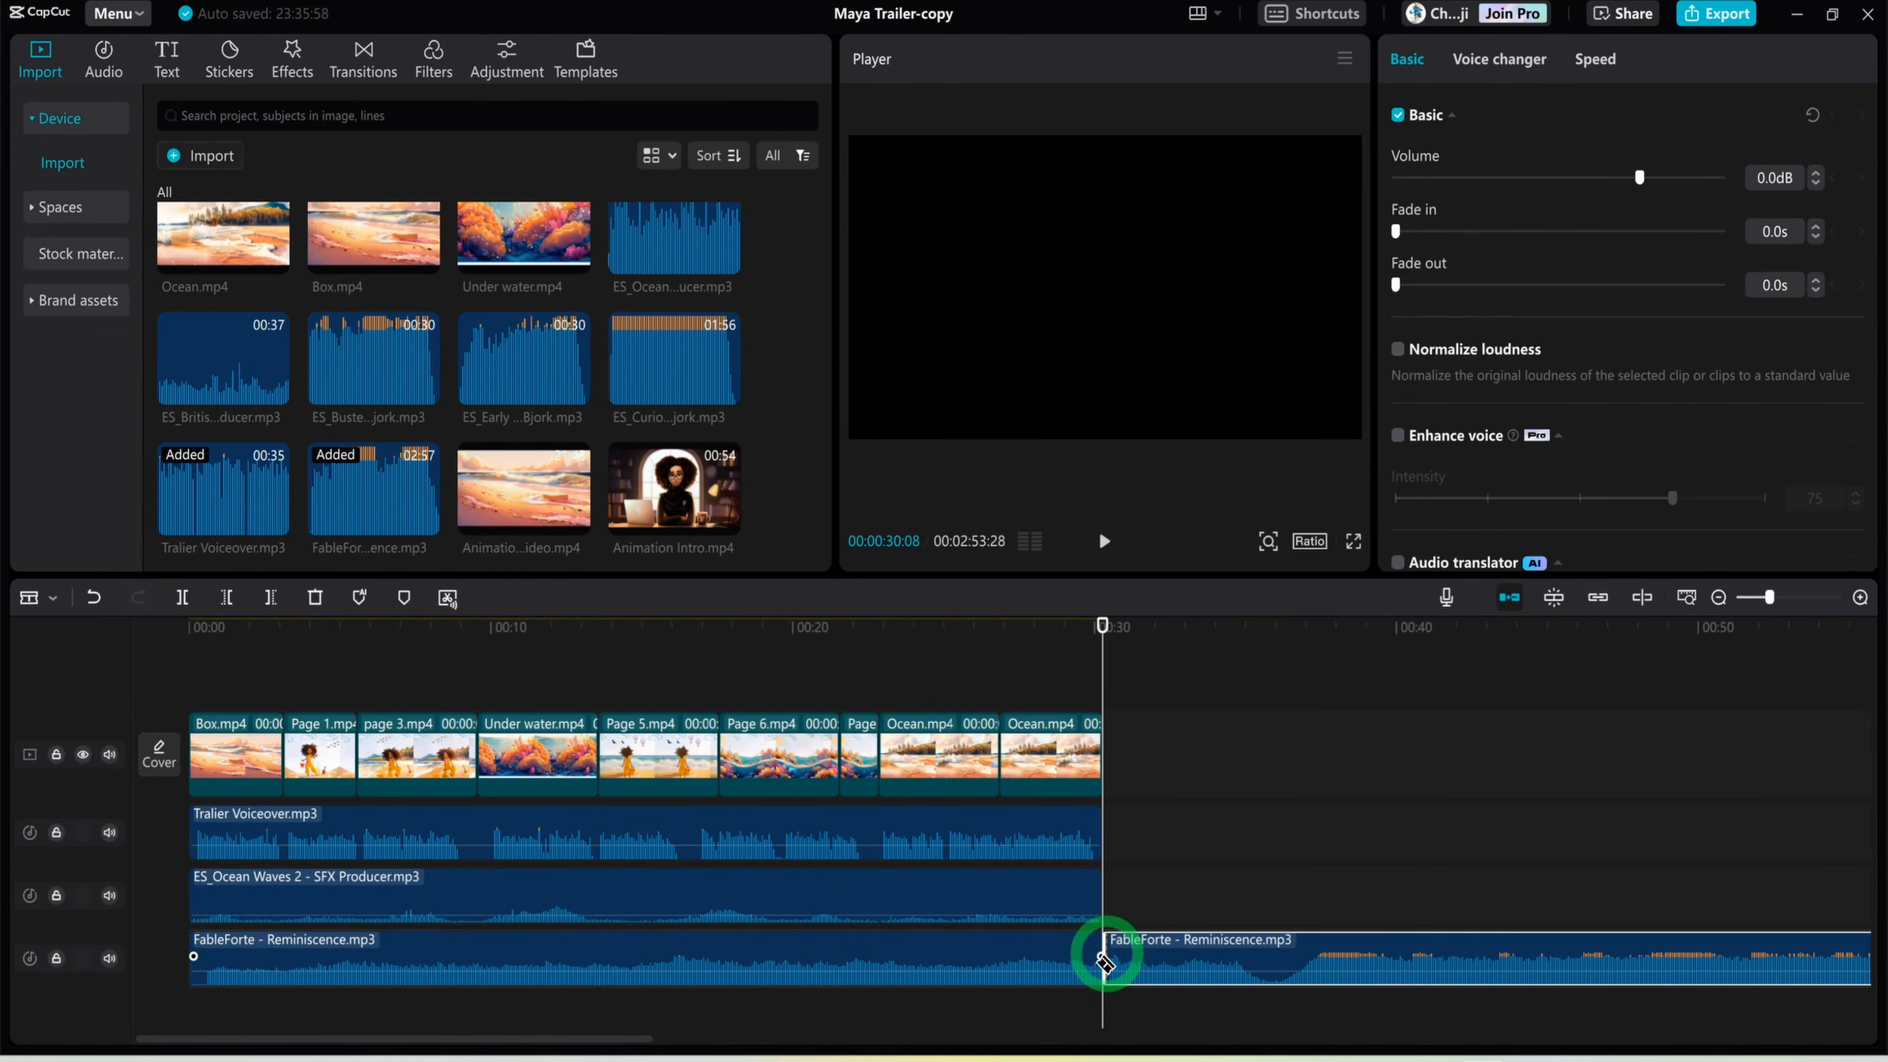
key("a")
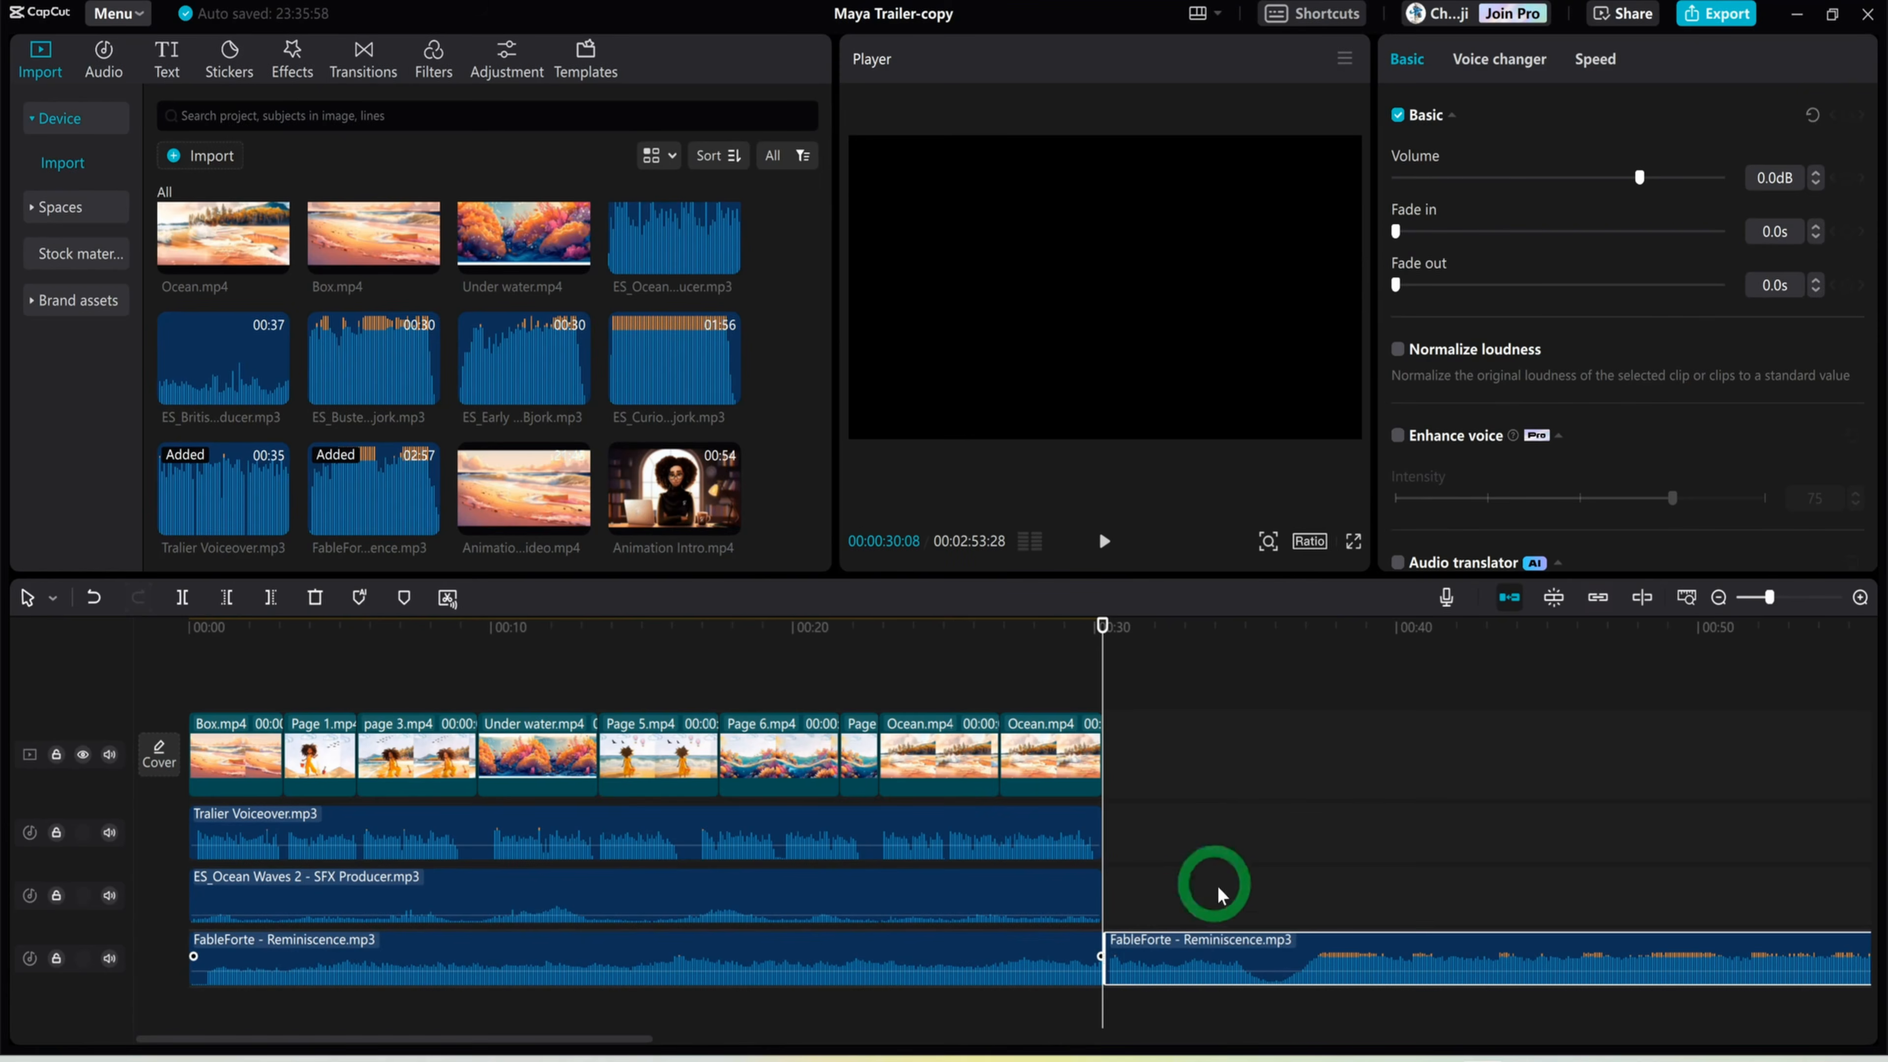
right_click(1192, 942)
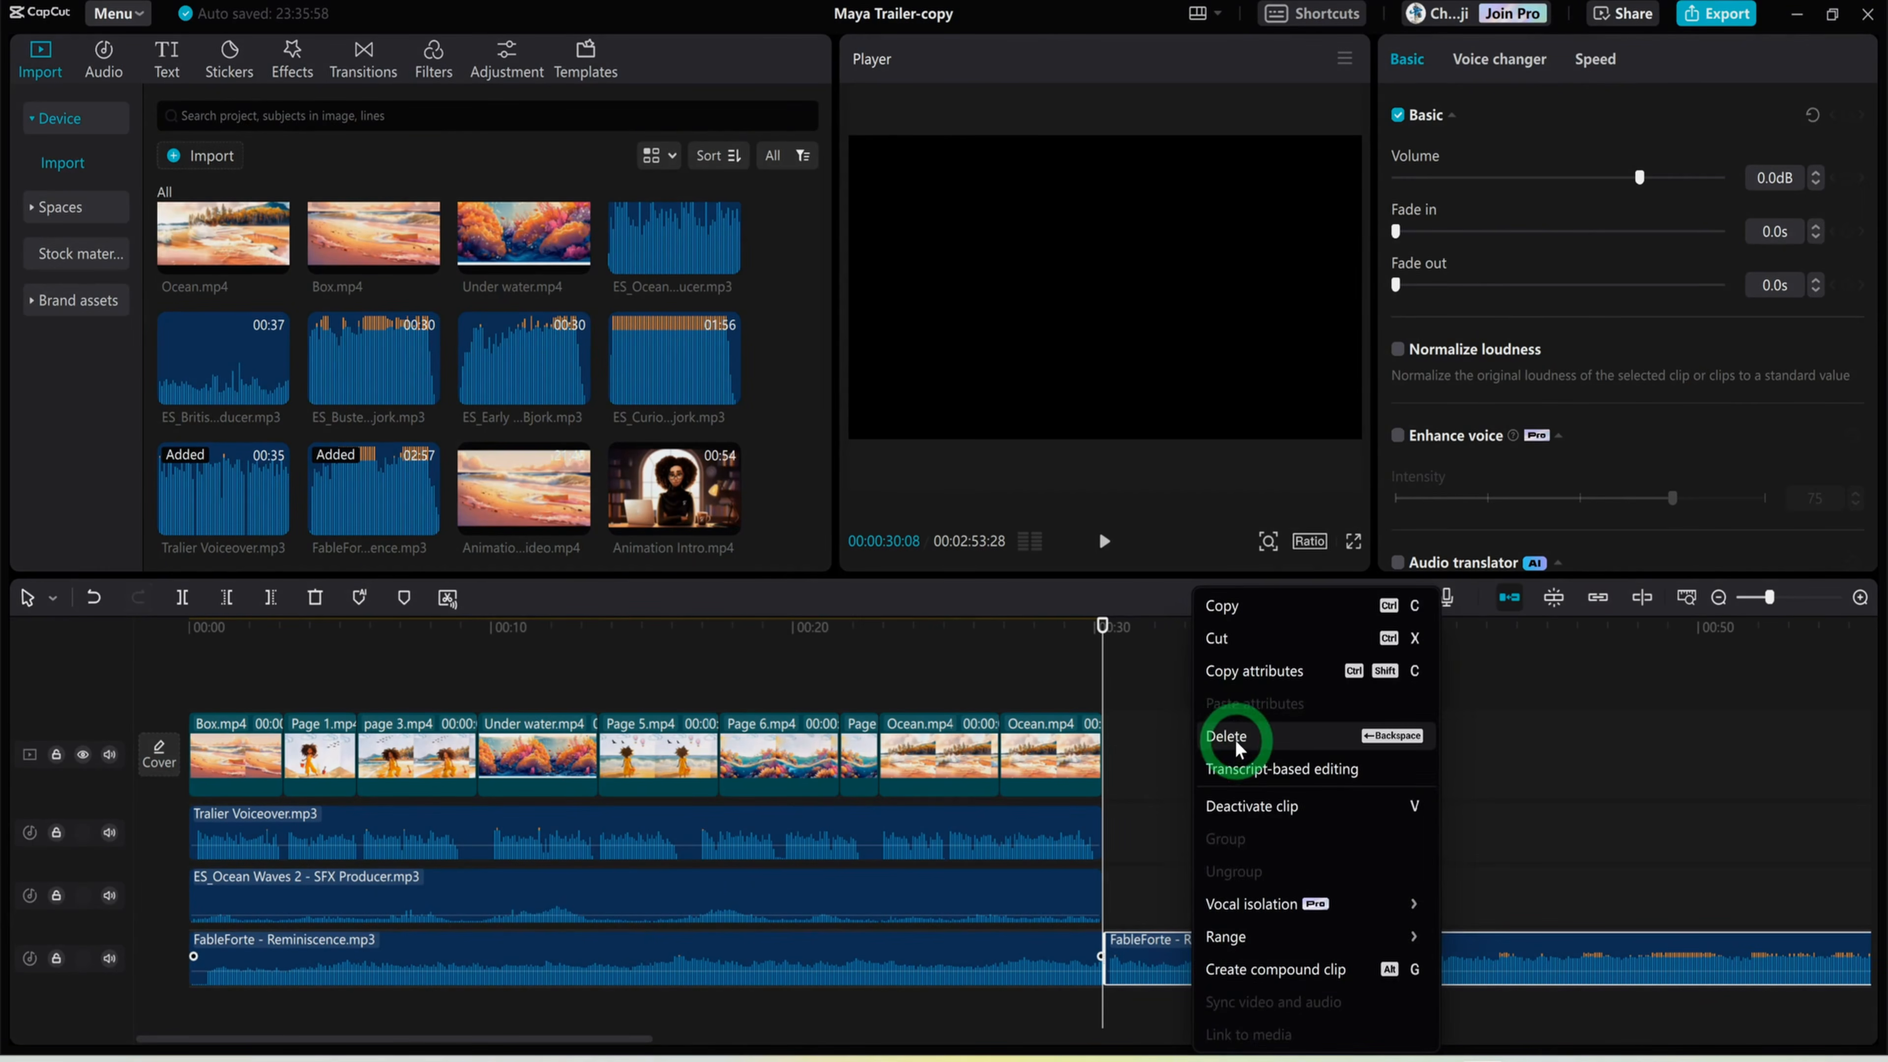
left_click(1234, 729)
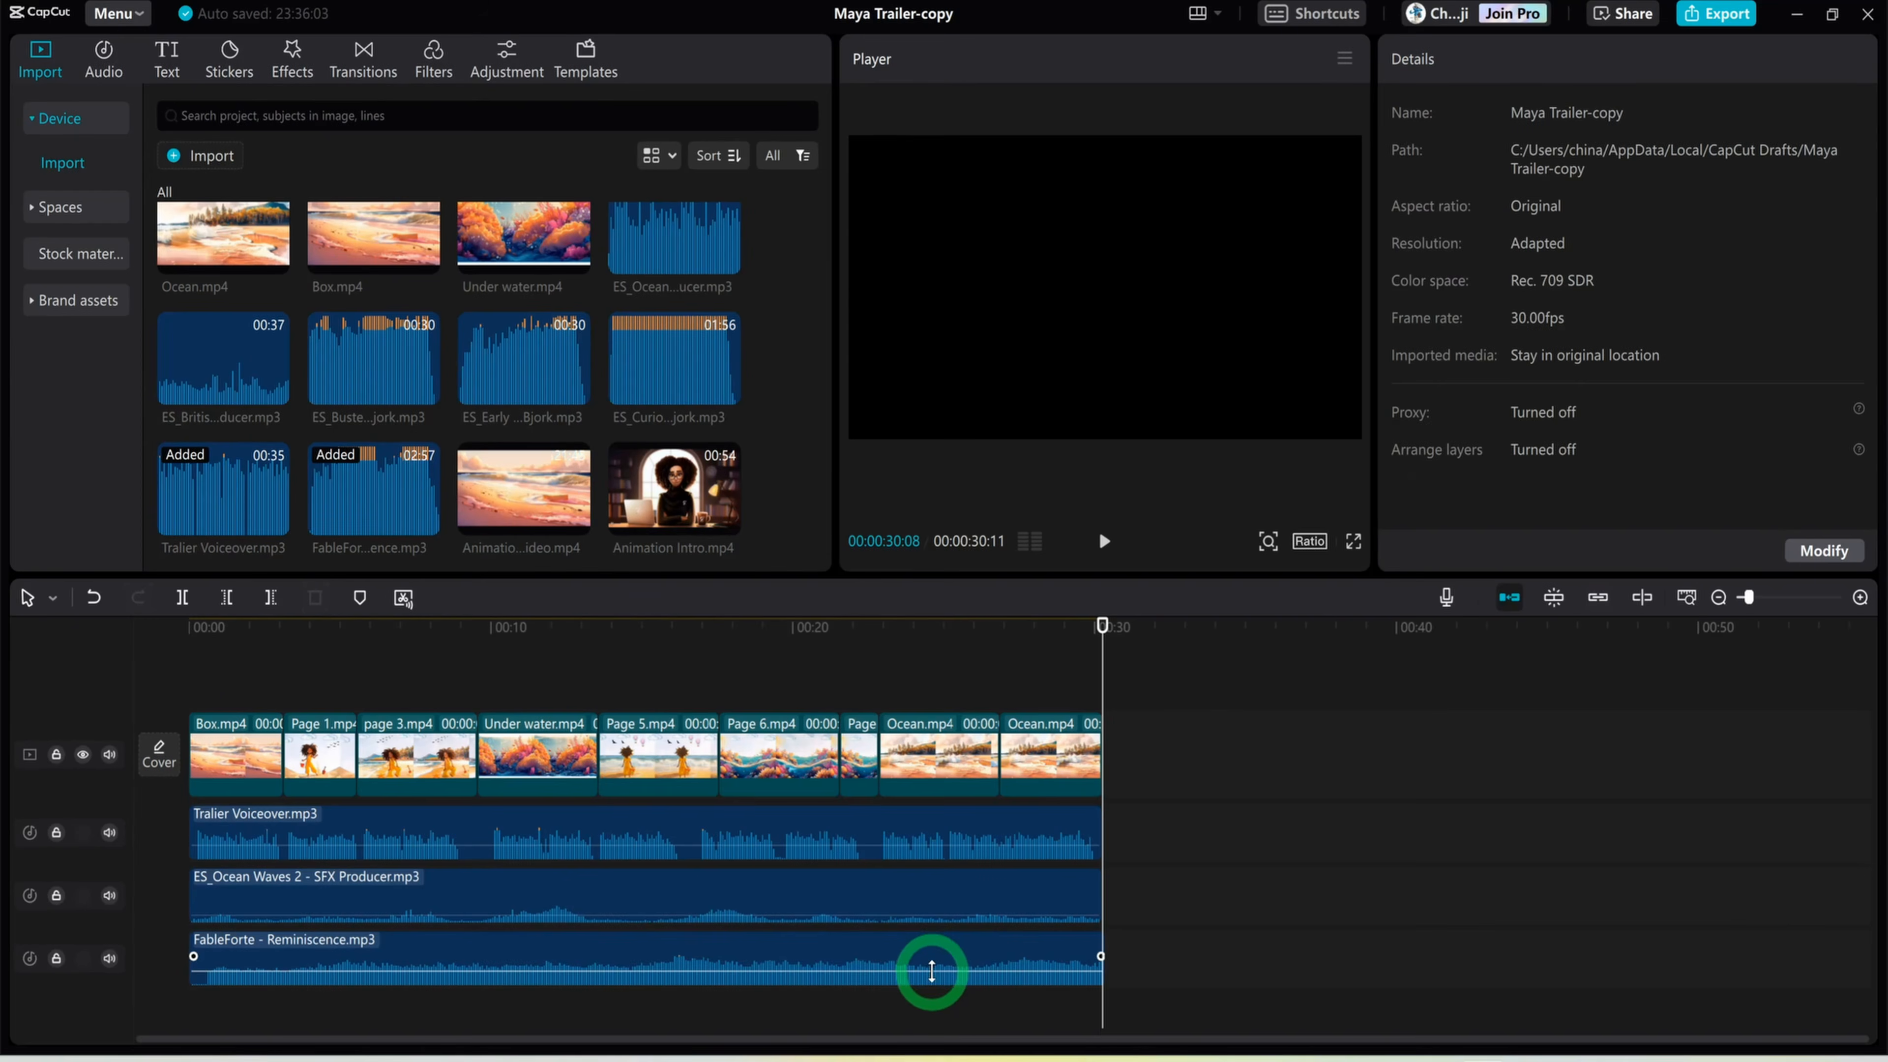
Lower the FableForte music's volume to -8.8 dB and give it a 5.1 s fade-out
left_click_drag(934, 970, 934, 976)
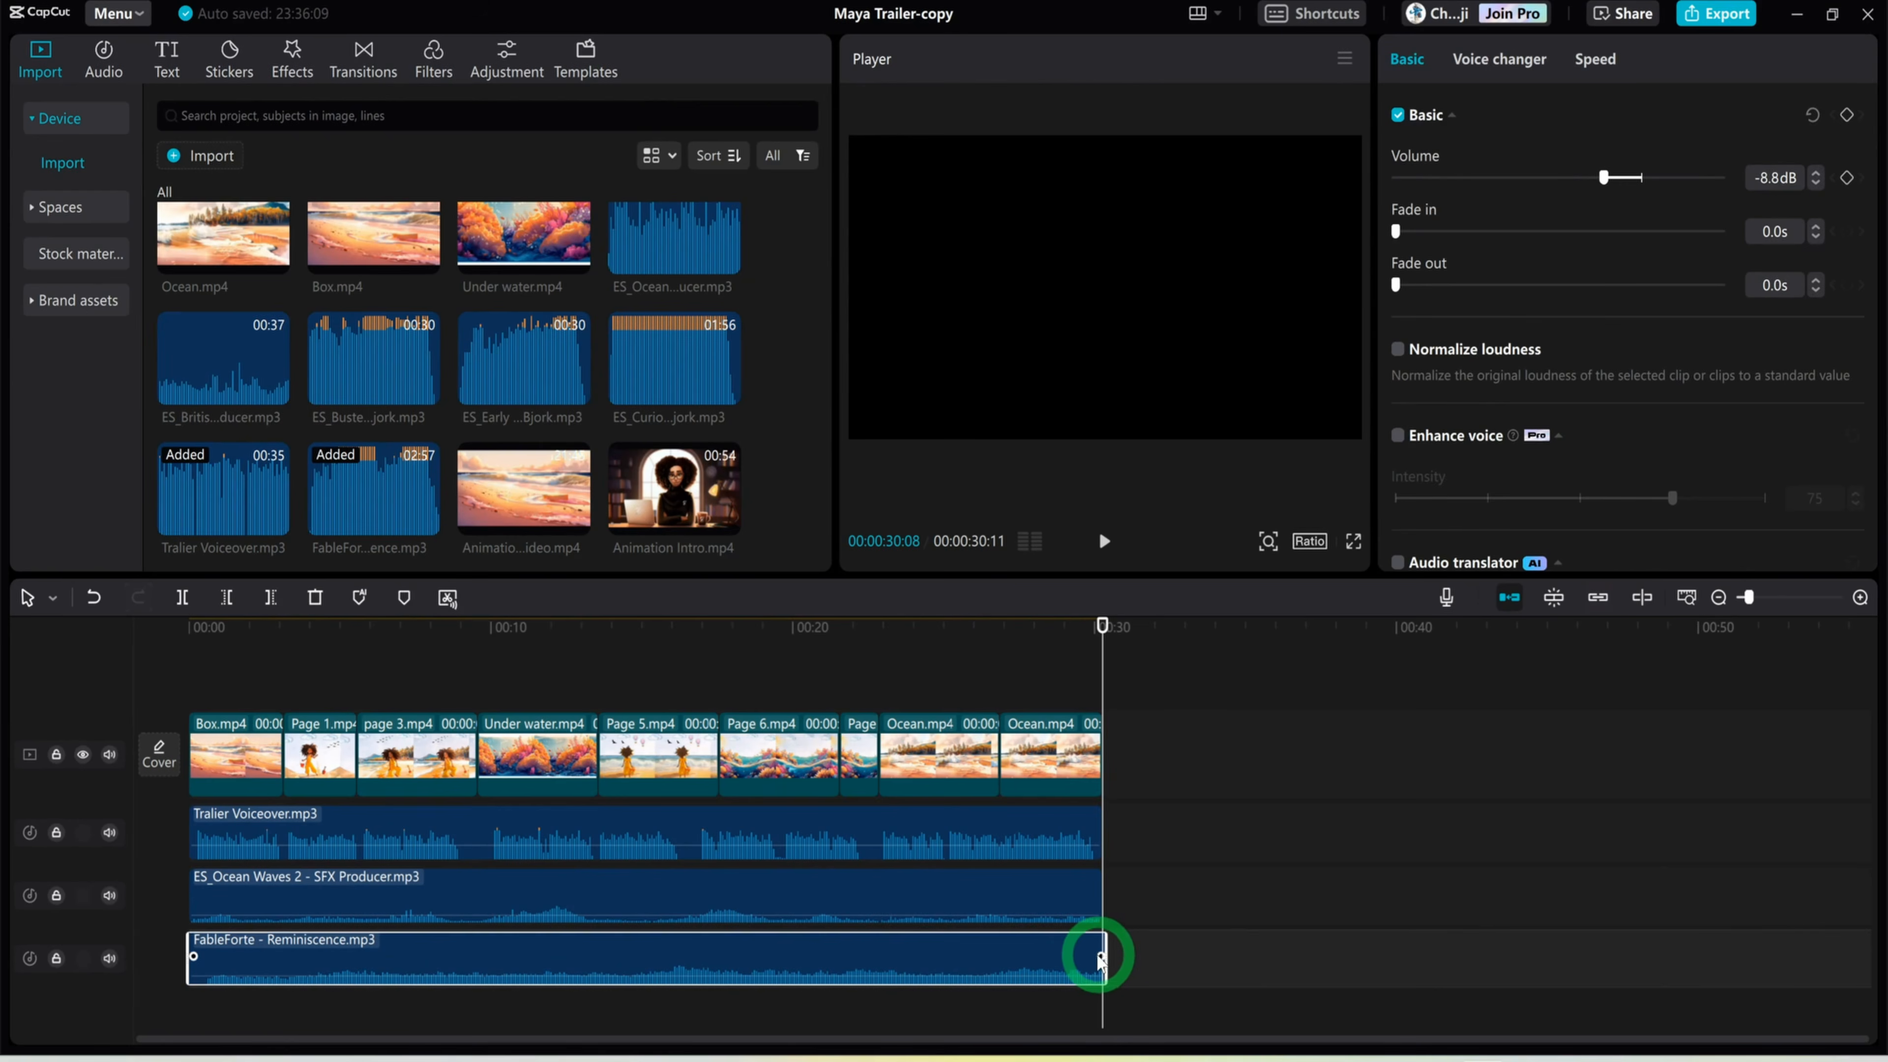
left_click_drag(1099, 957, 943, 930)
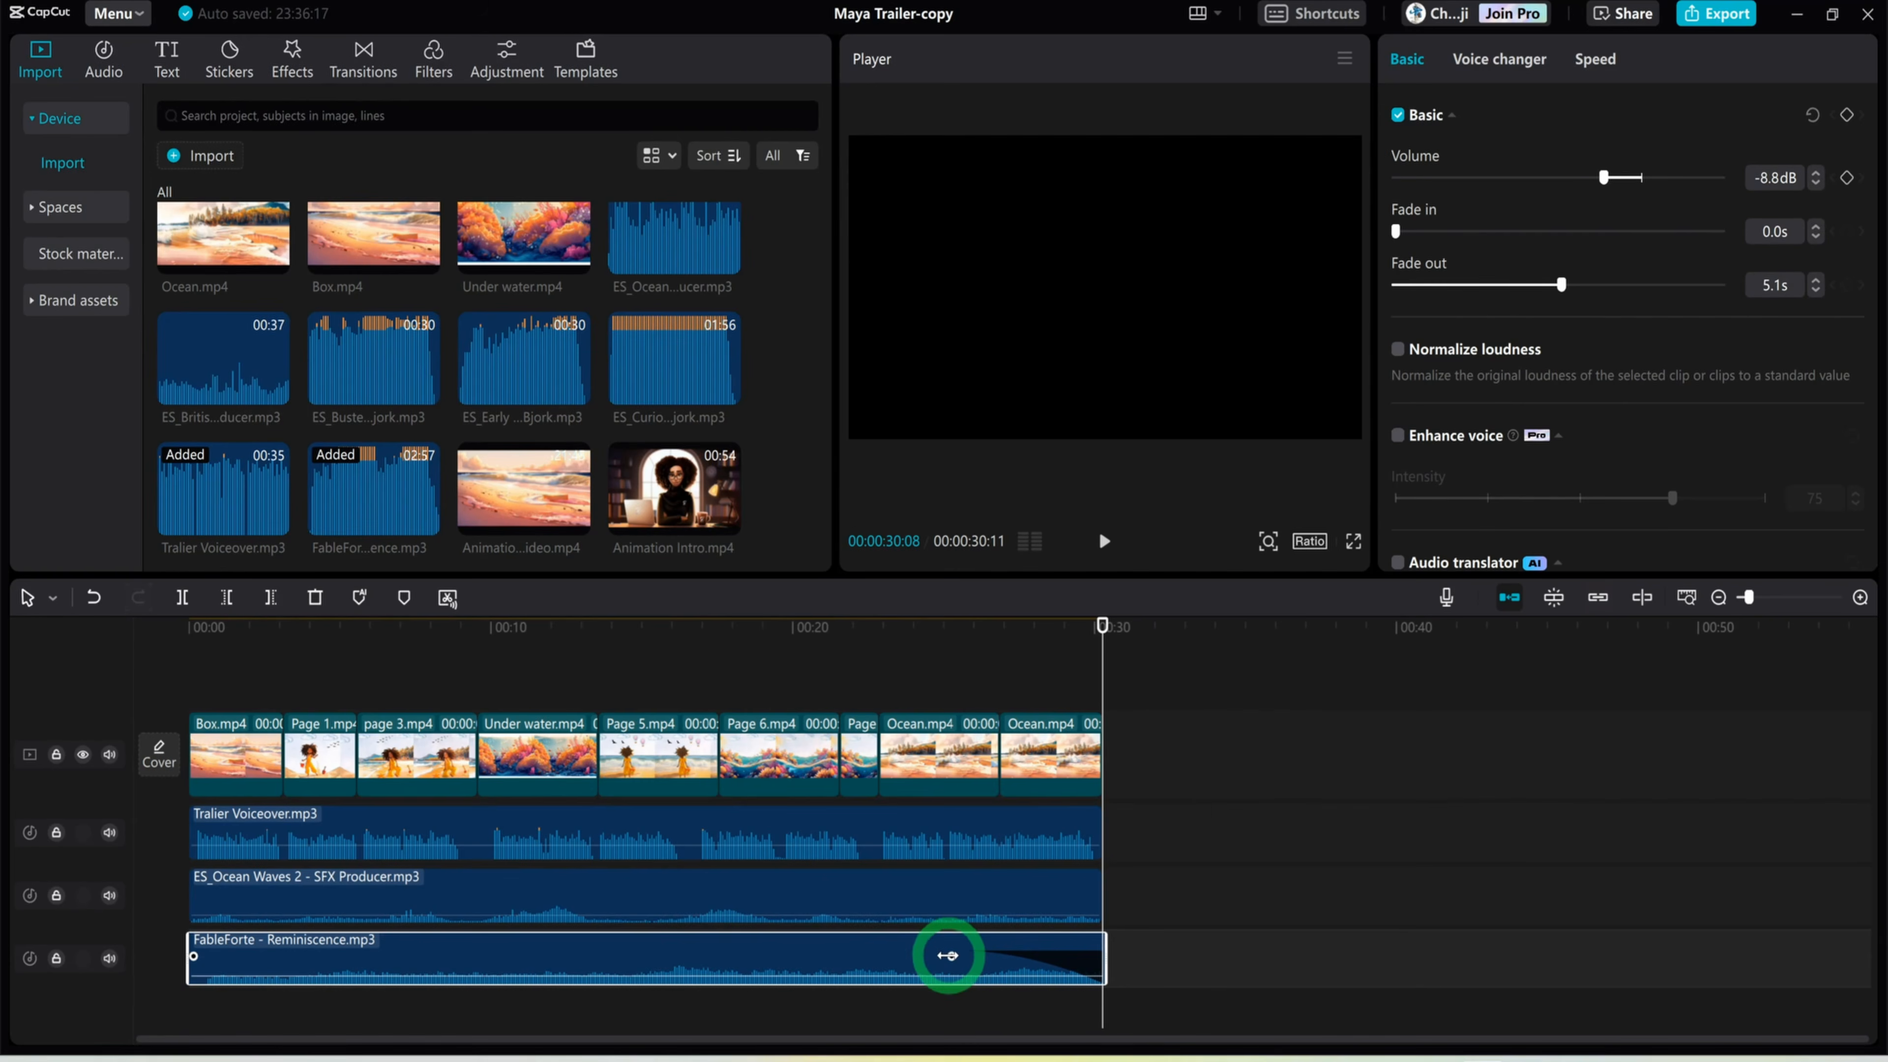
Give the ocean waves sound effect a 1.7 s fade-out and move the playhead back to 00:00:22:19
left_click(1086, 886)
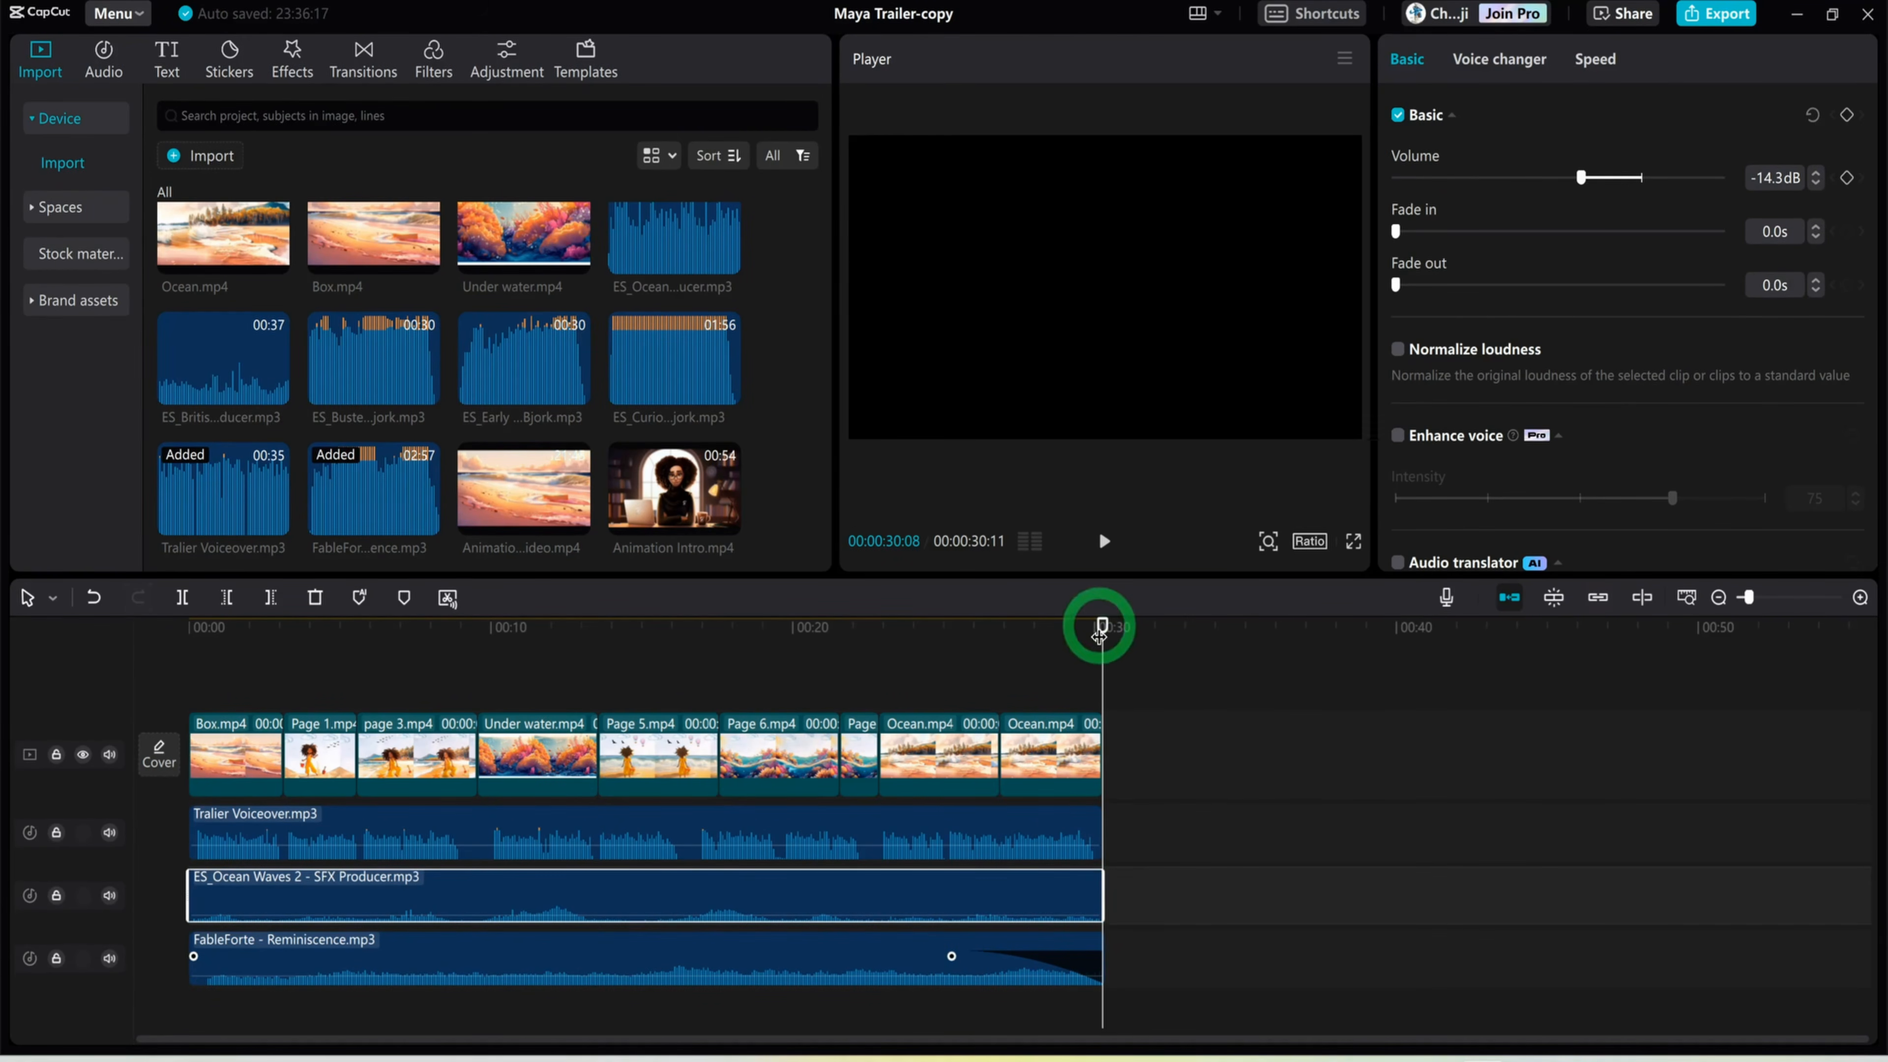
left_click_drag(1102, 627, 916, 638)
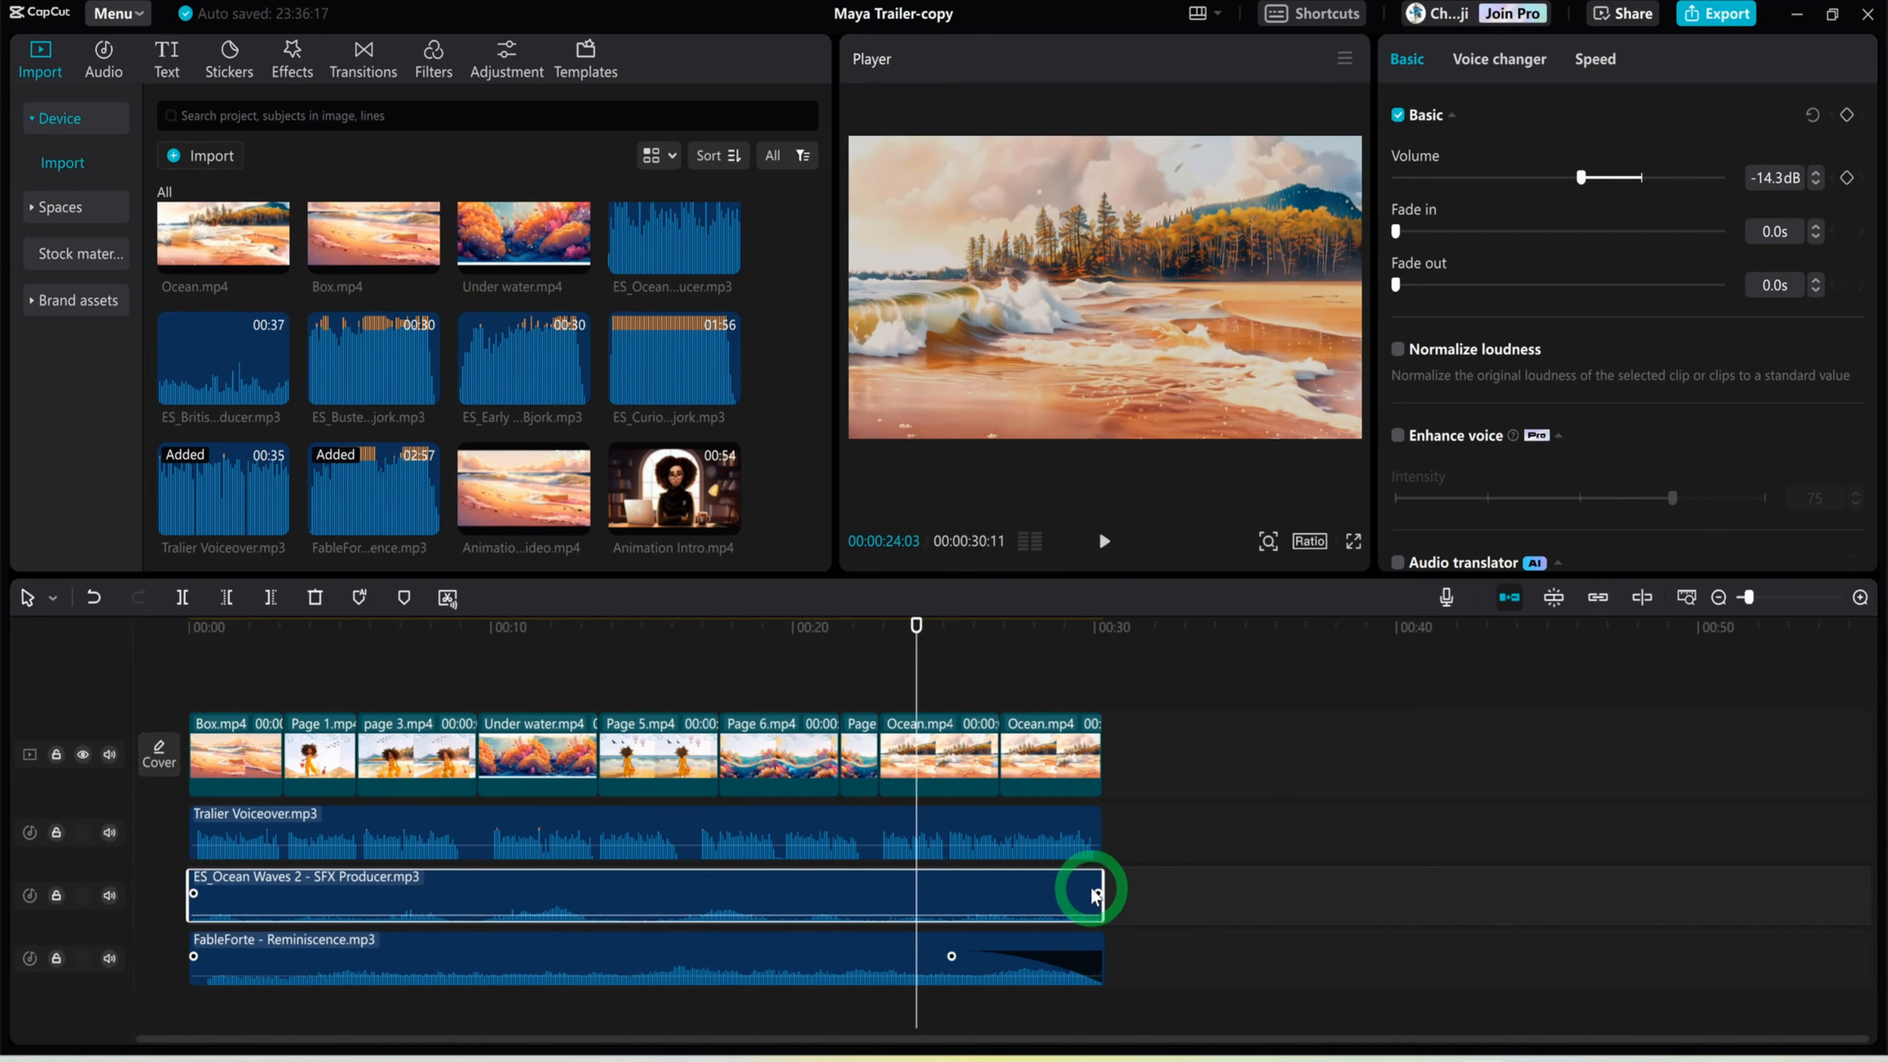
left_click_drag(1097, 893, 1046, 878)
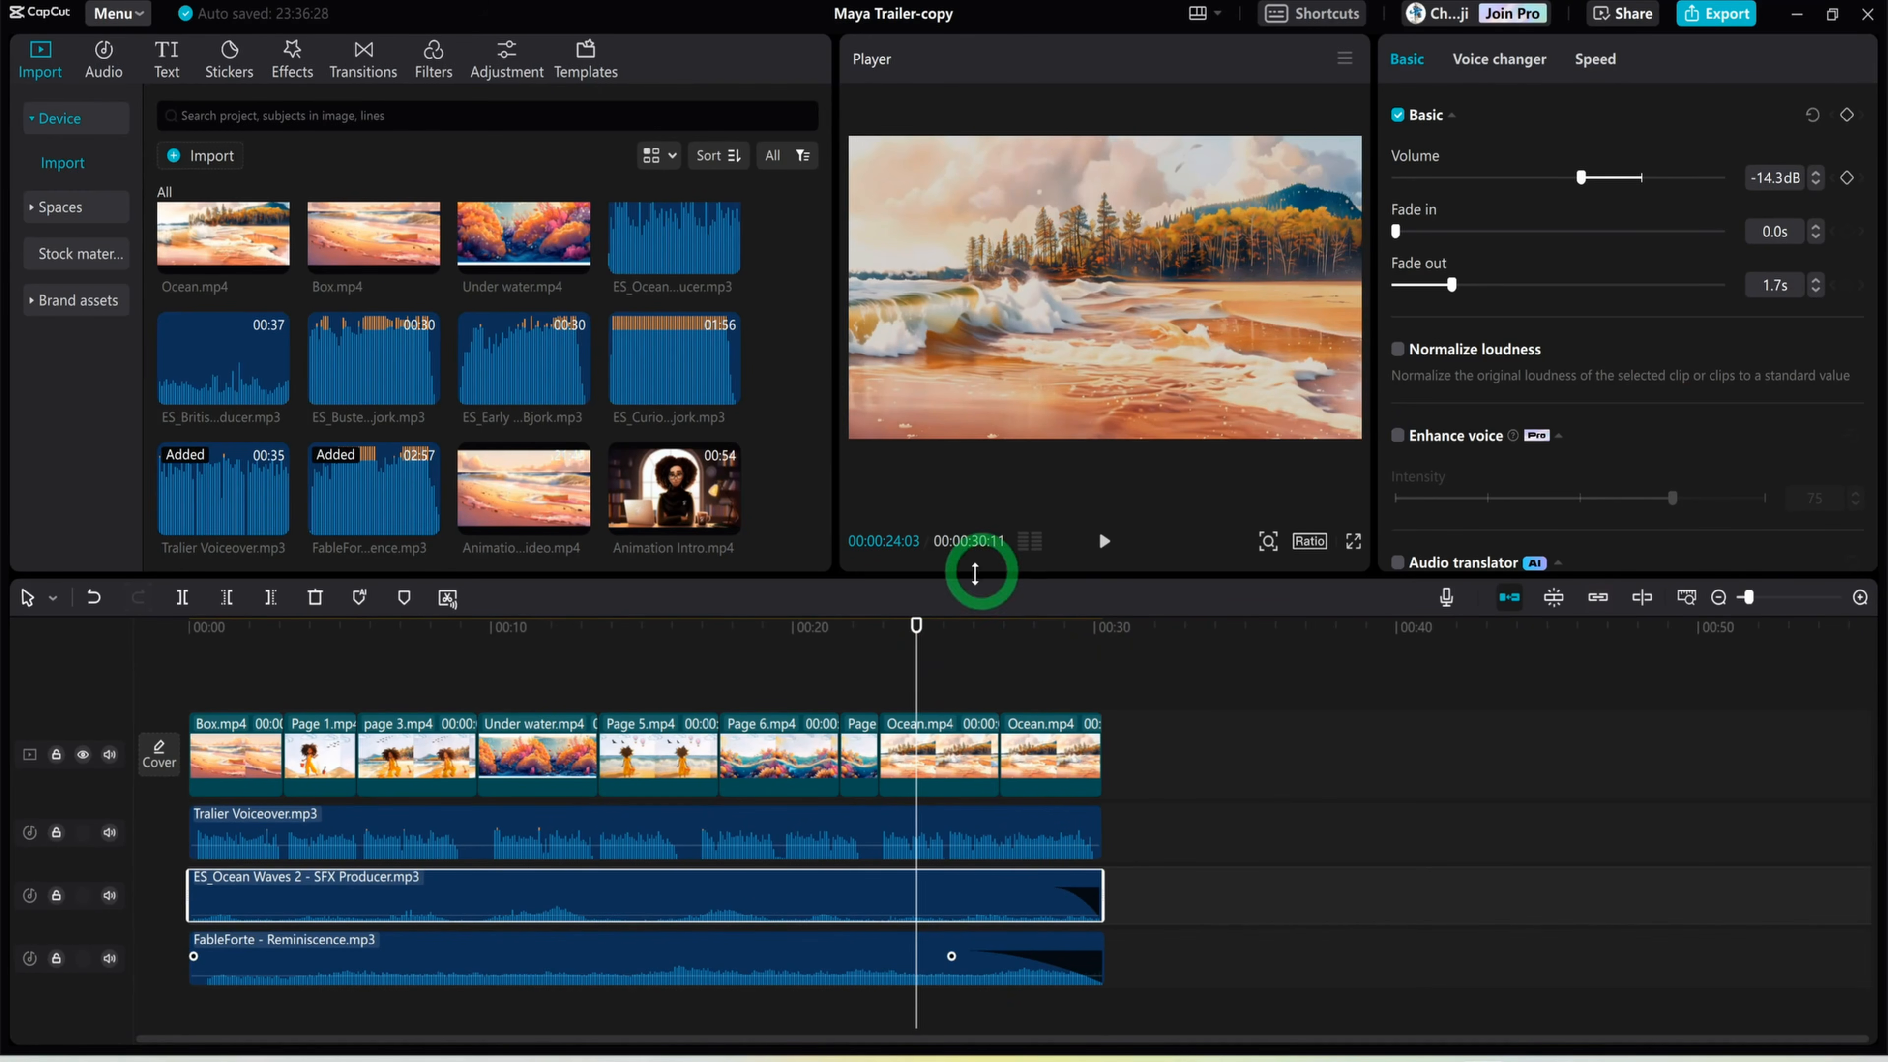
left_click(1113, 625)
left_click_drag(1103, 631, 873, 769)
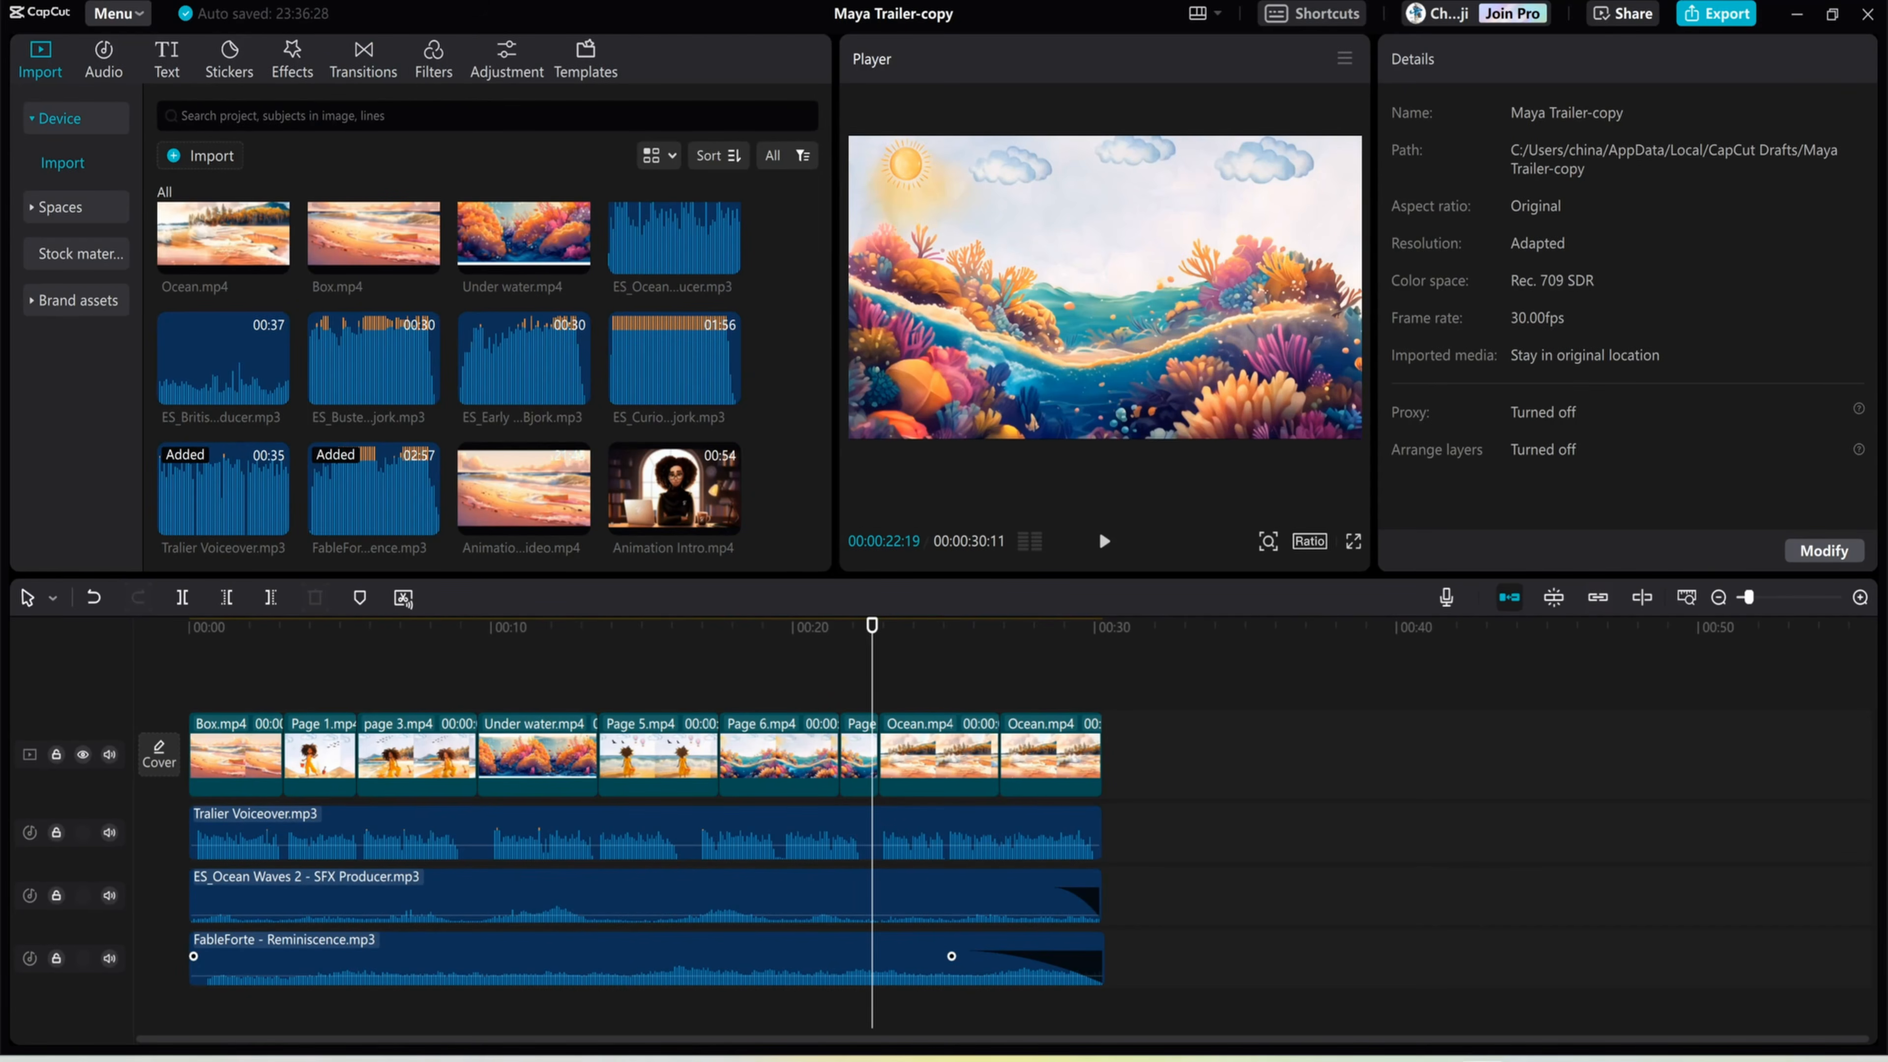
Add the Pull in transition with a 0.9 s duration between the Box.mp4 and Page 1.mp4 clips and preview it
left_click(360, 57)
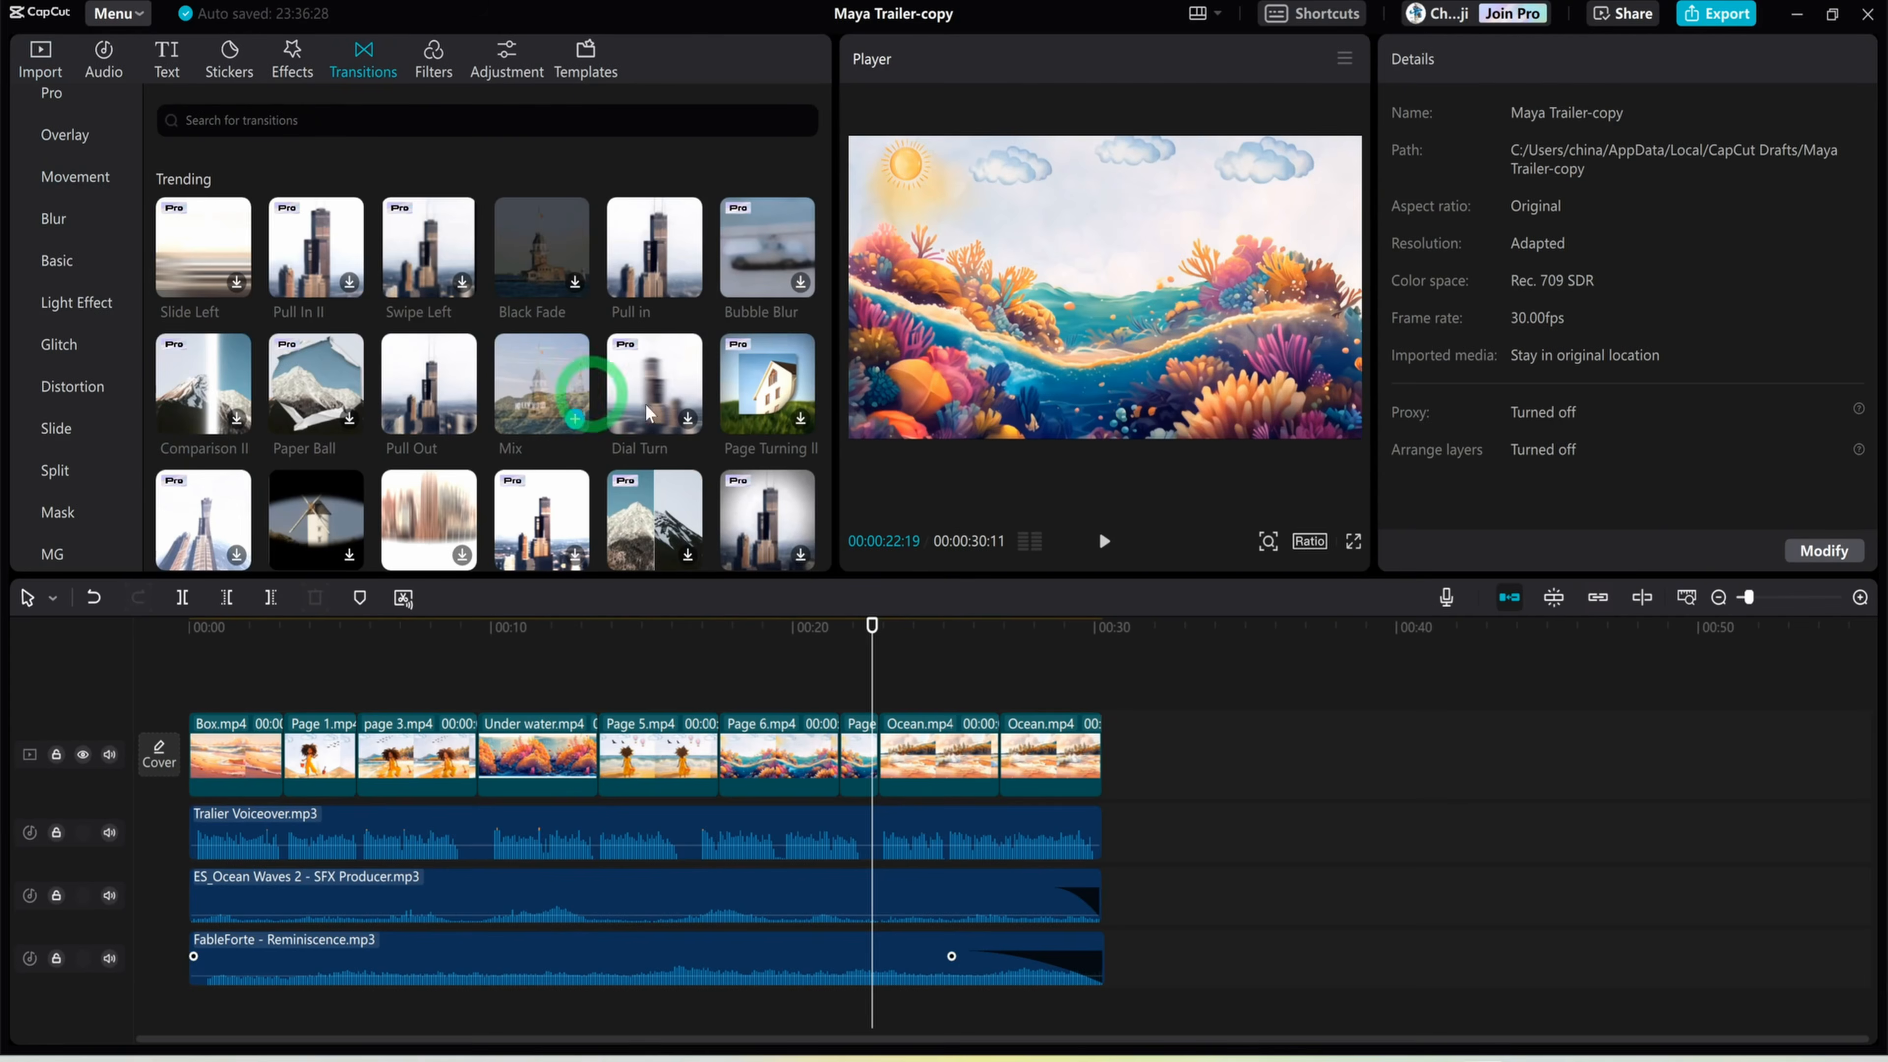
scroll(541, 517, "down", 1)
scroll(541, 517, "down", 5)
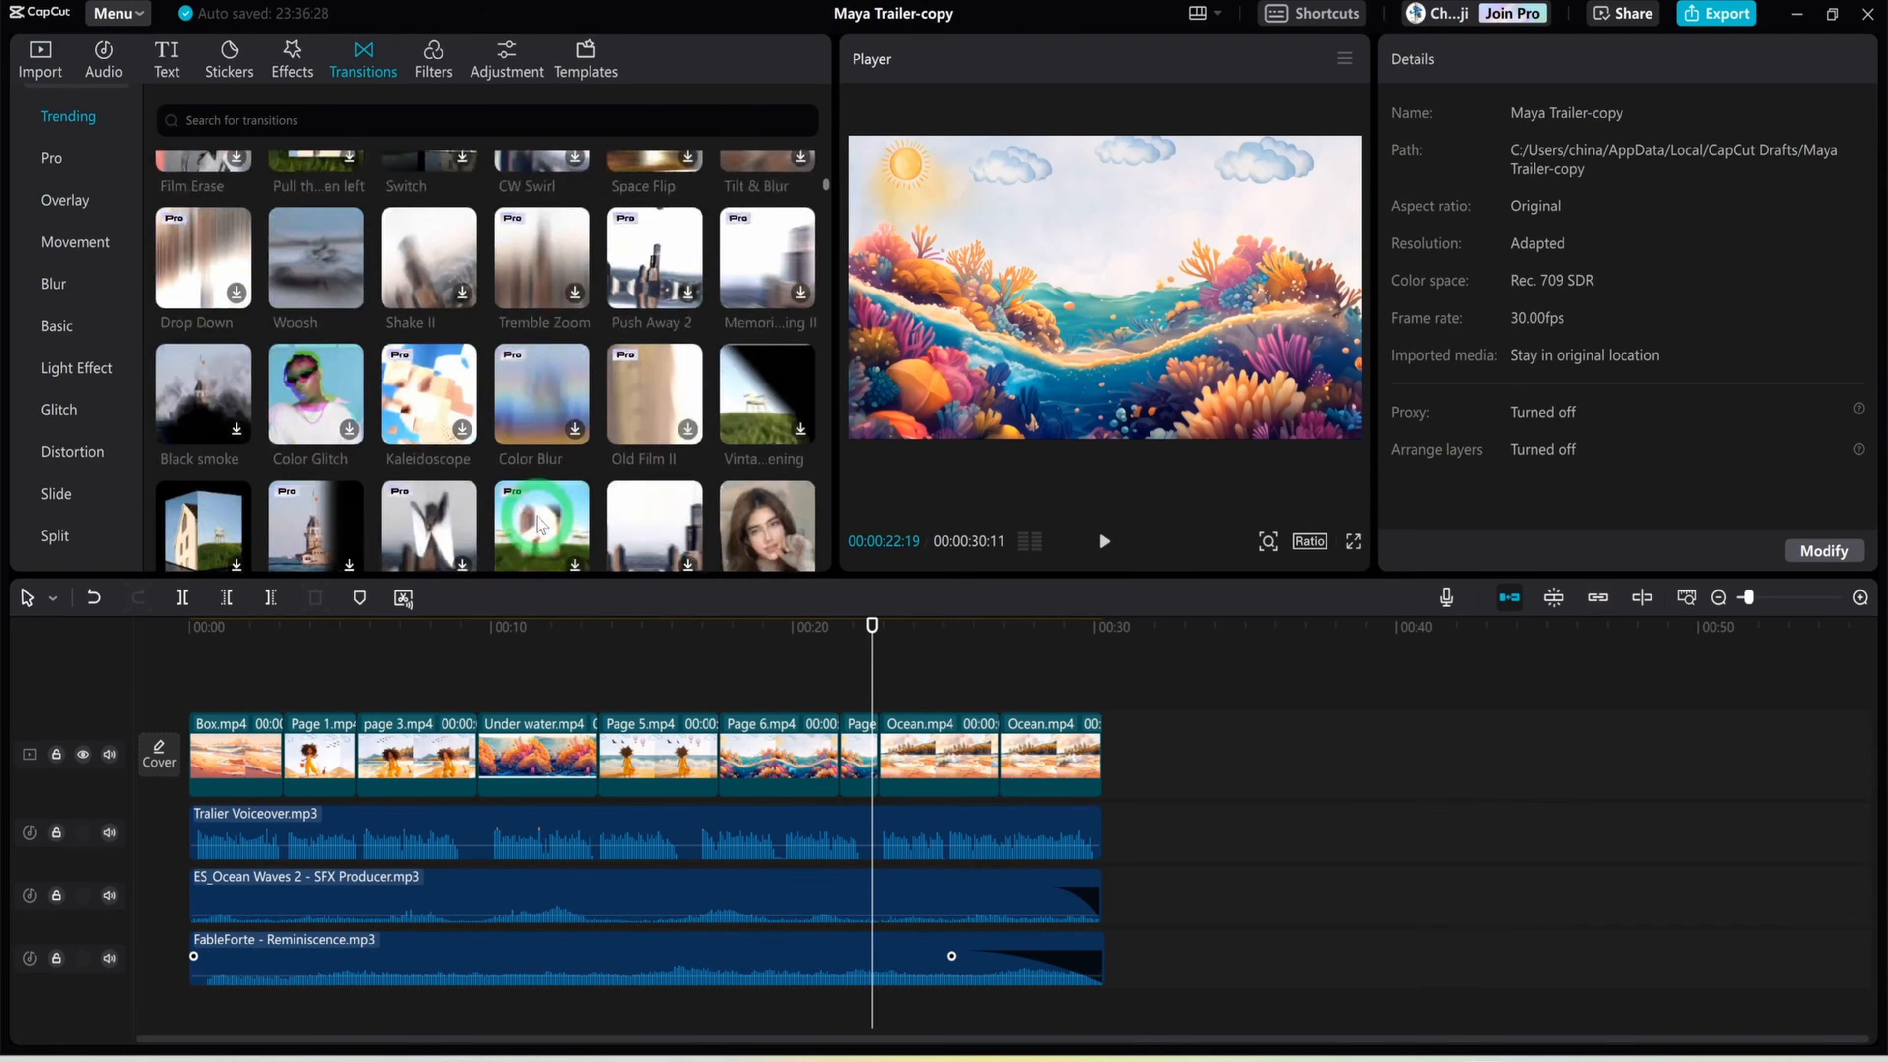
left_click_drag(509, 328, 474, 628)
scroll(518, 512, "down", 5)
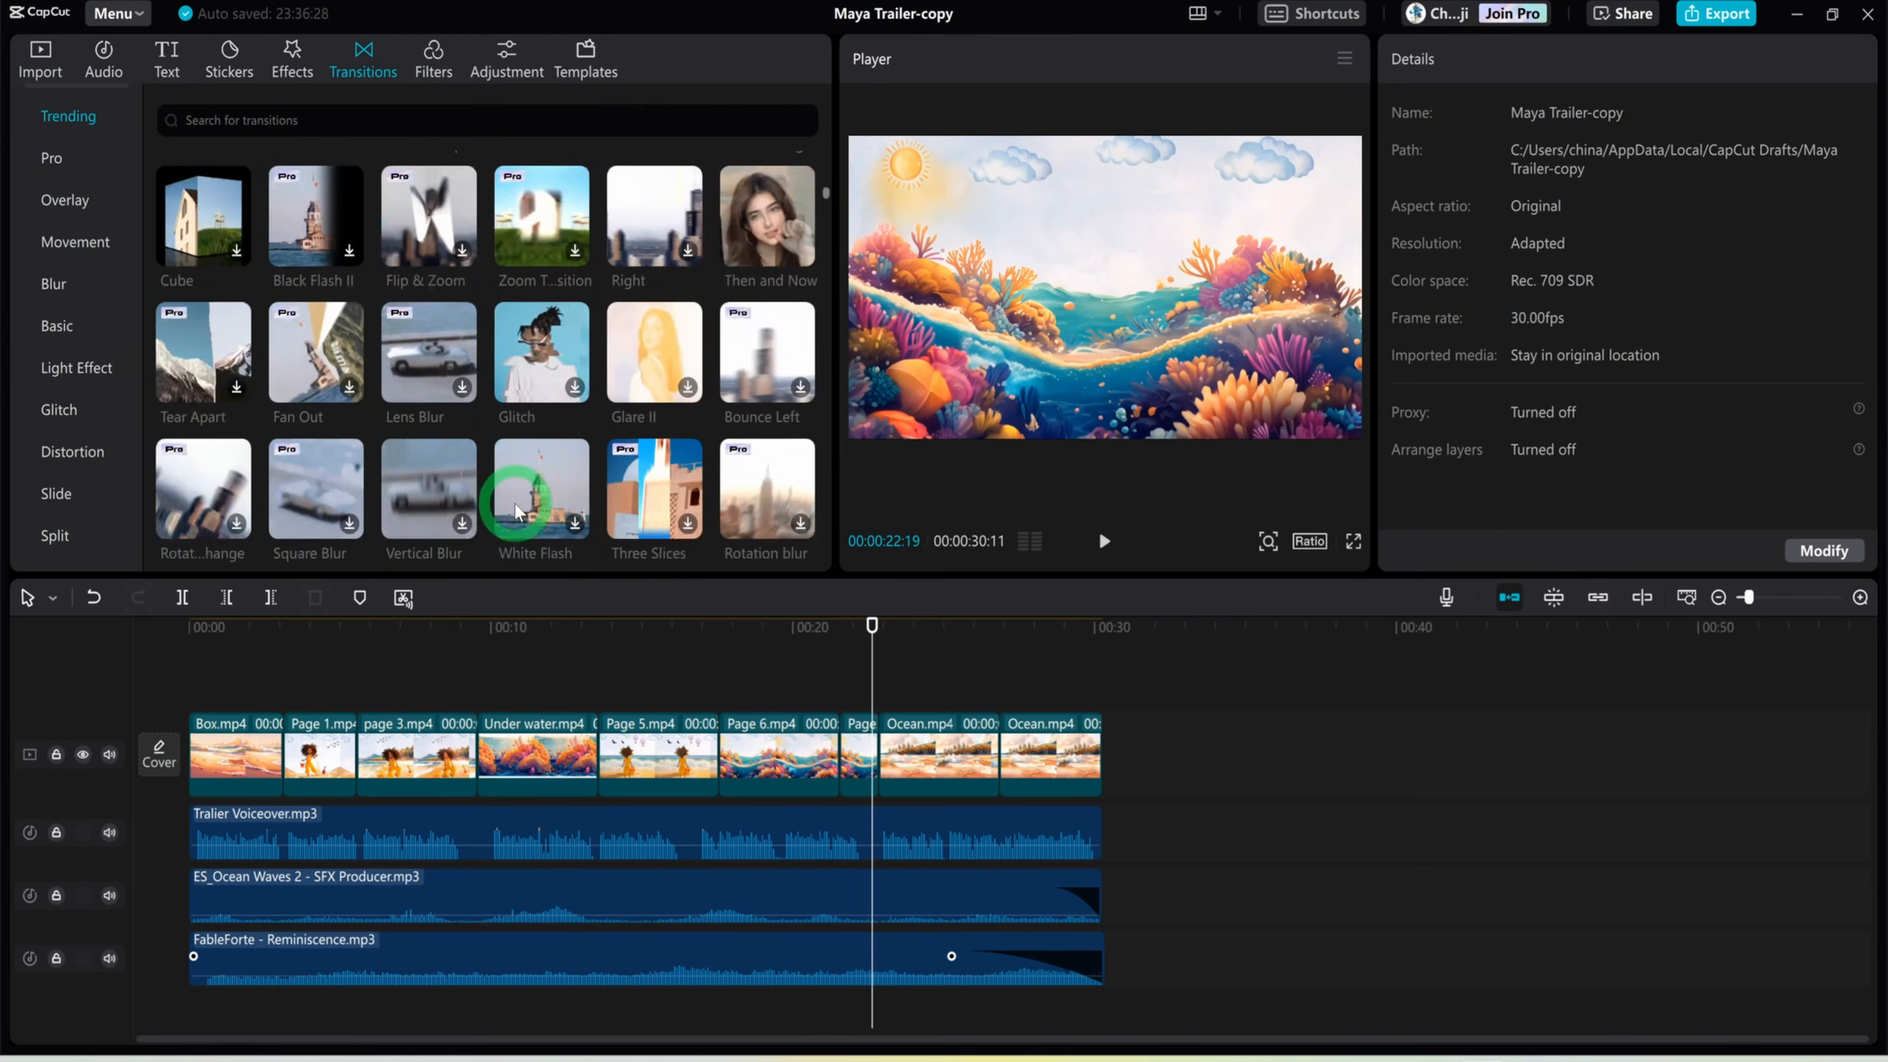
left_click_drag(512, 344, 297, 754)
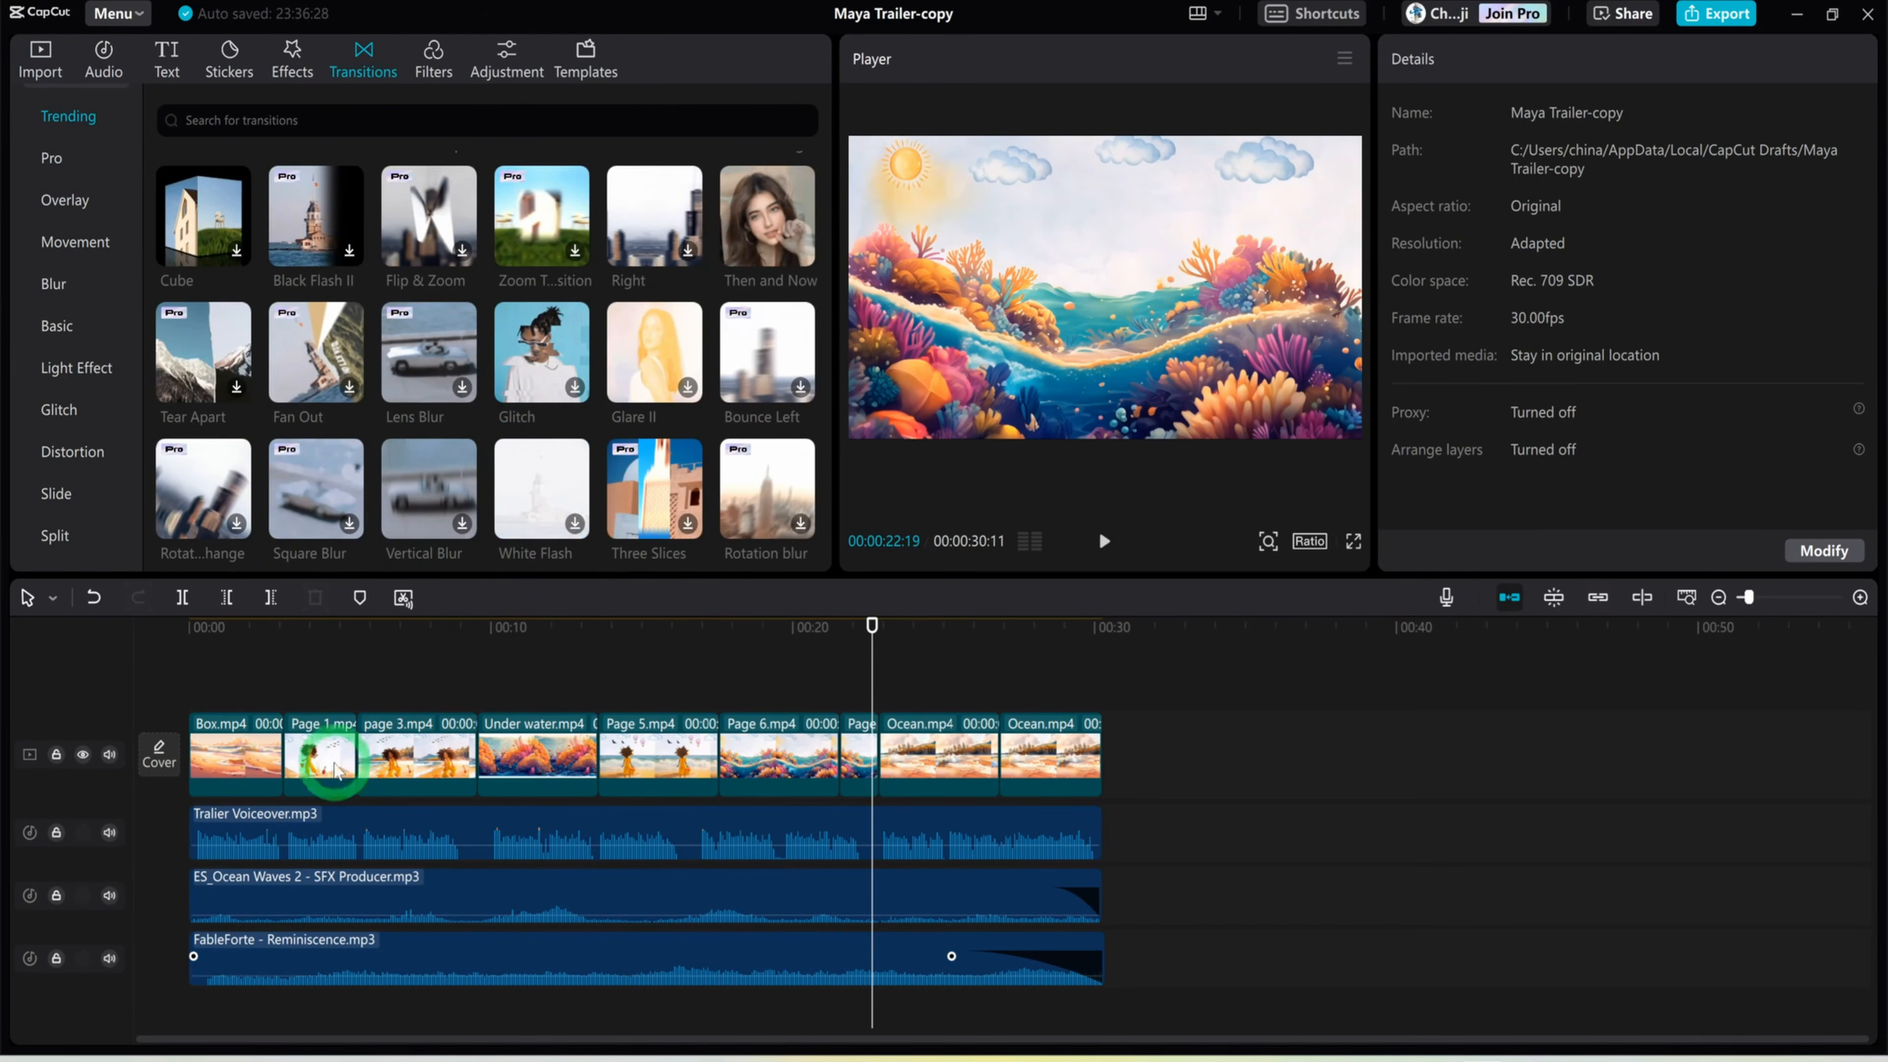
scroll(608, 378, "up", 10)
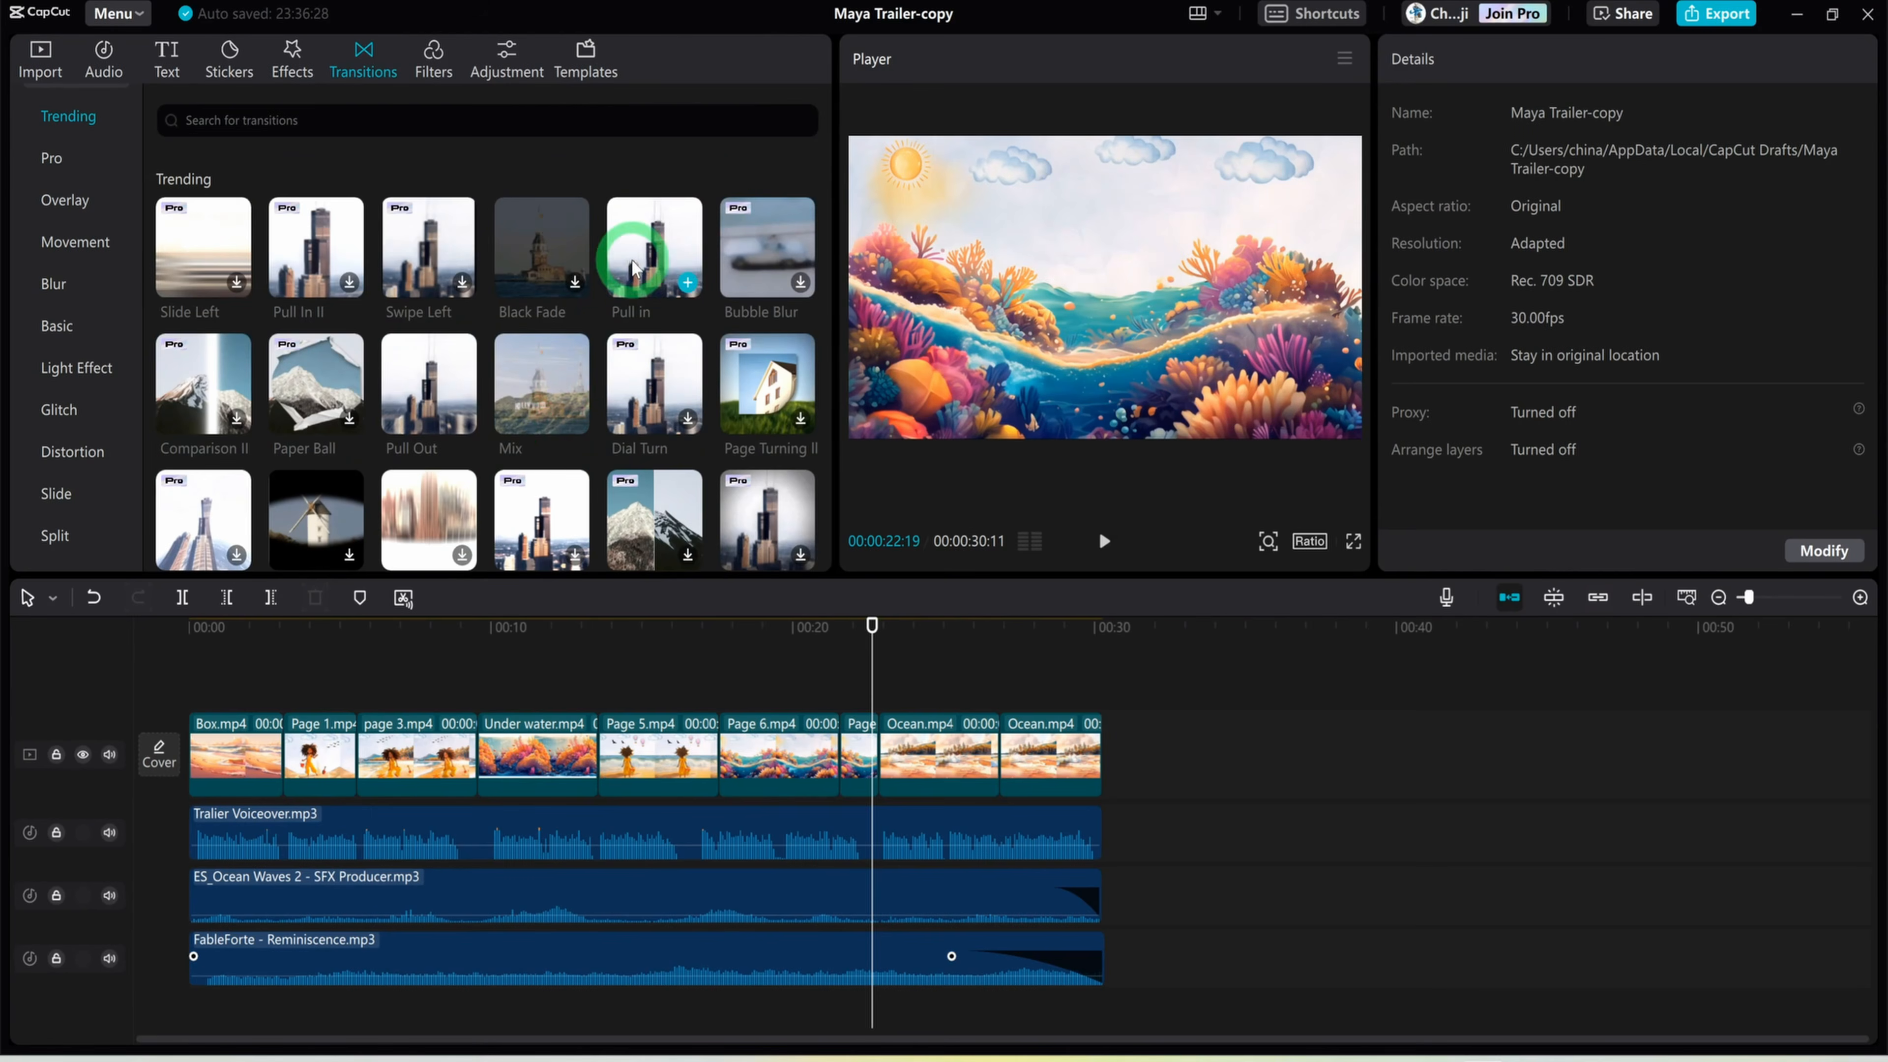
left_click_drag(633, 268, 275, 766)
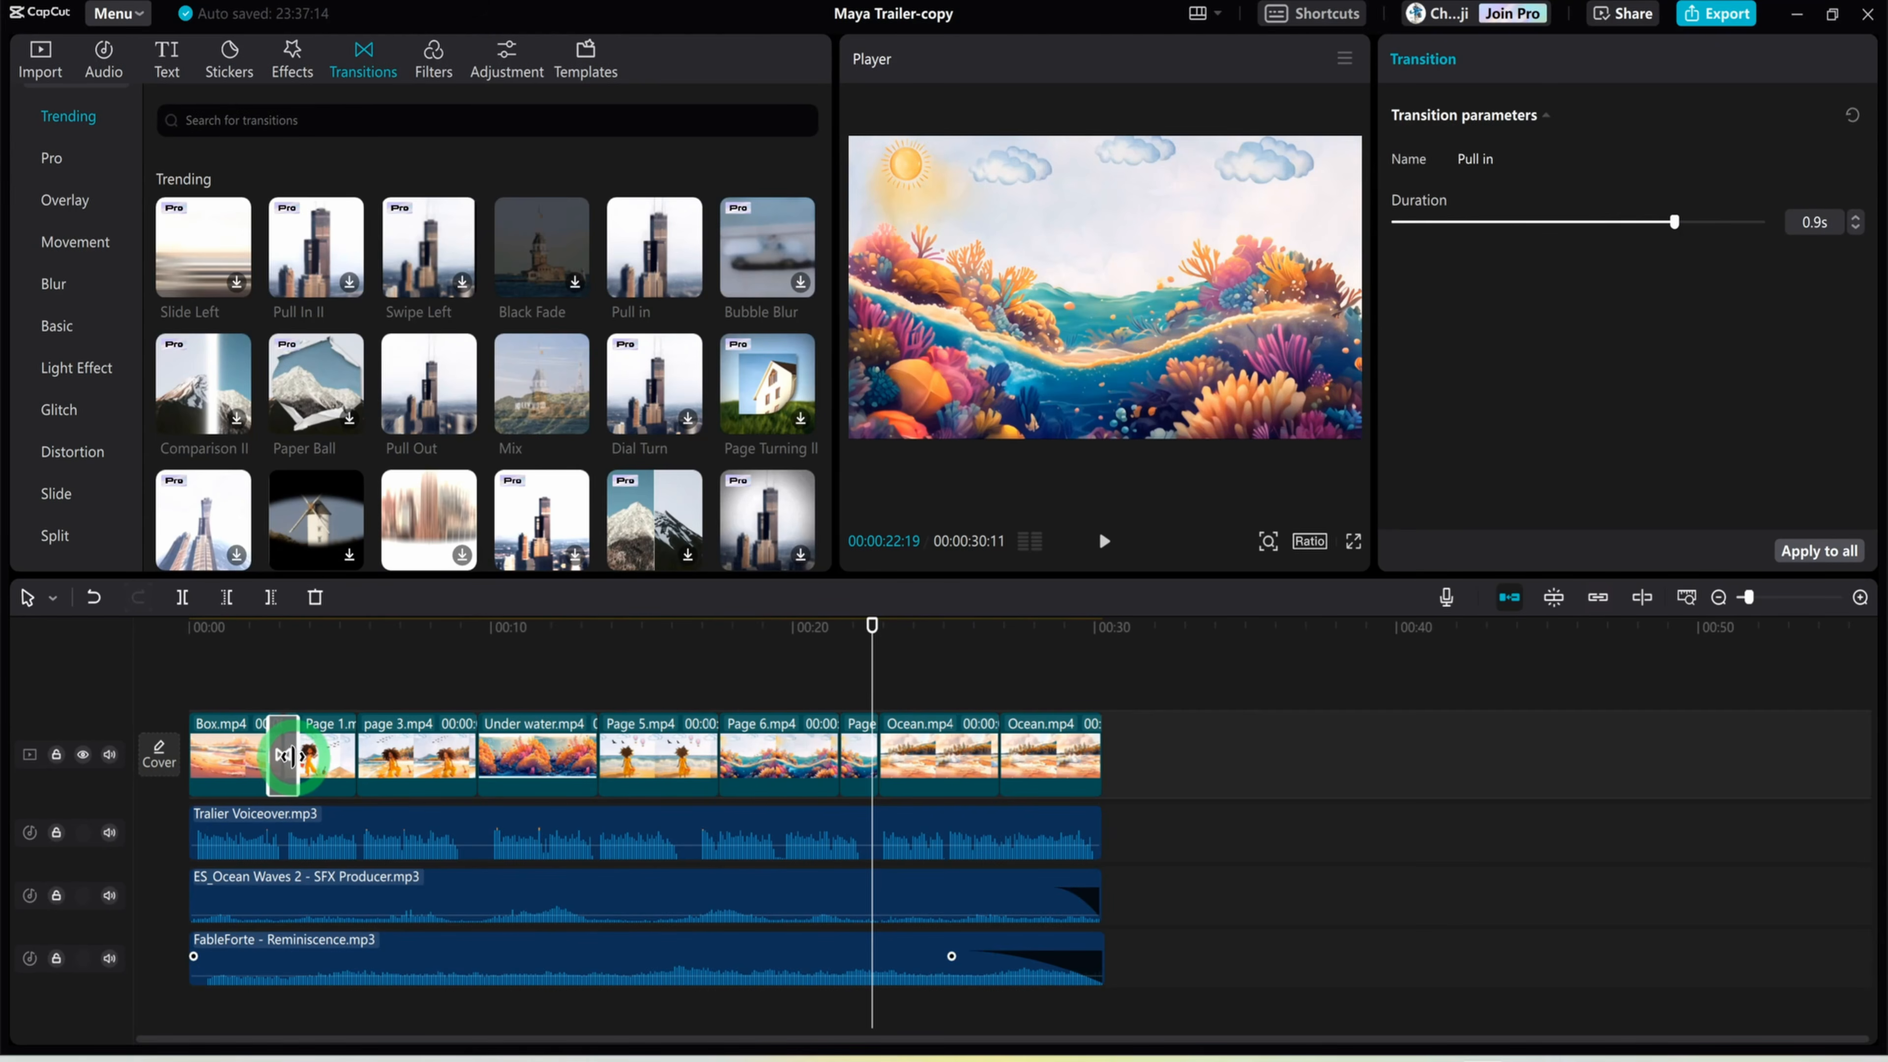
left_click_drag(872, 625, 331, 668)
Add a 0.9 s Black Fade transition between the Page 1.mp4 and page 3.mp4 clips and preview it
left_click(546, 290)
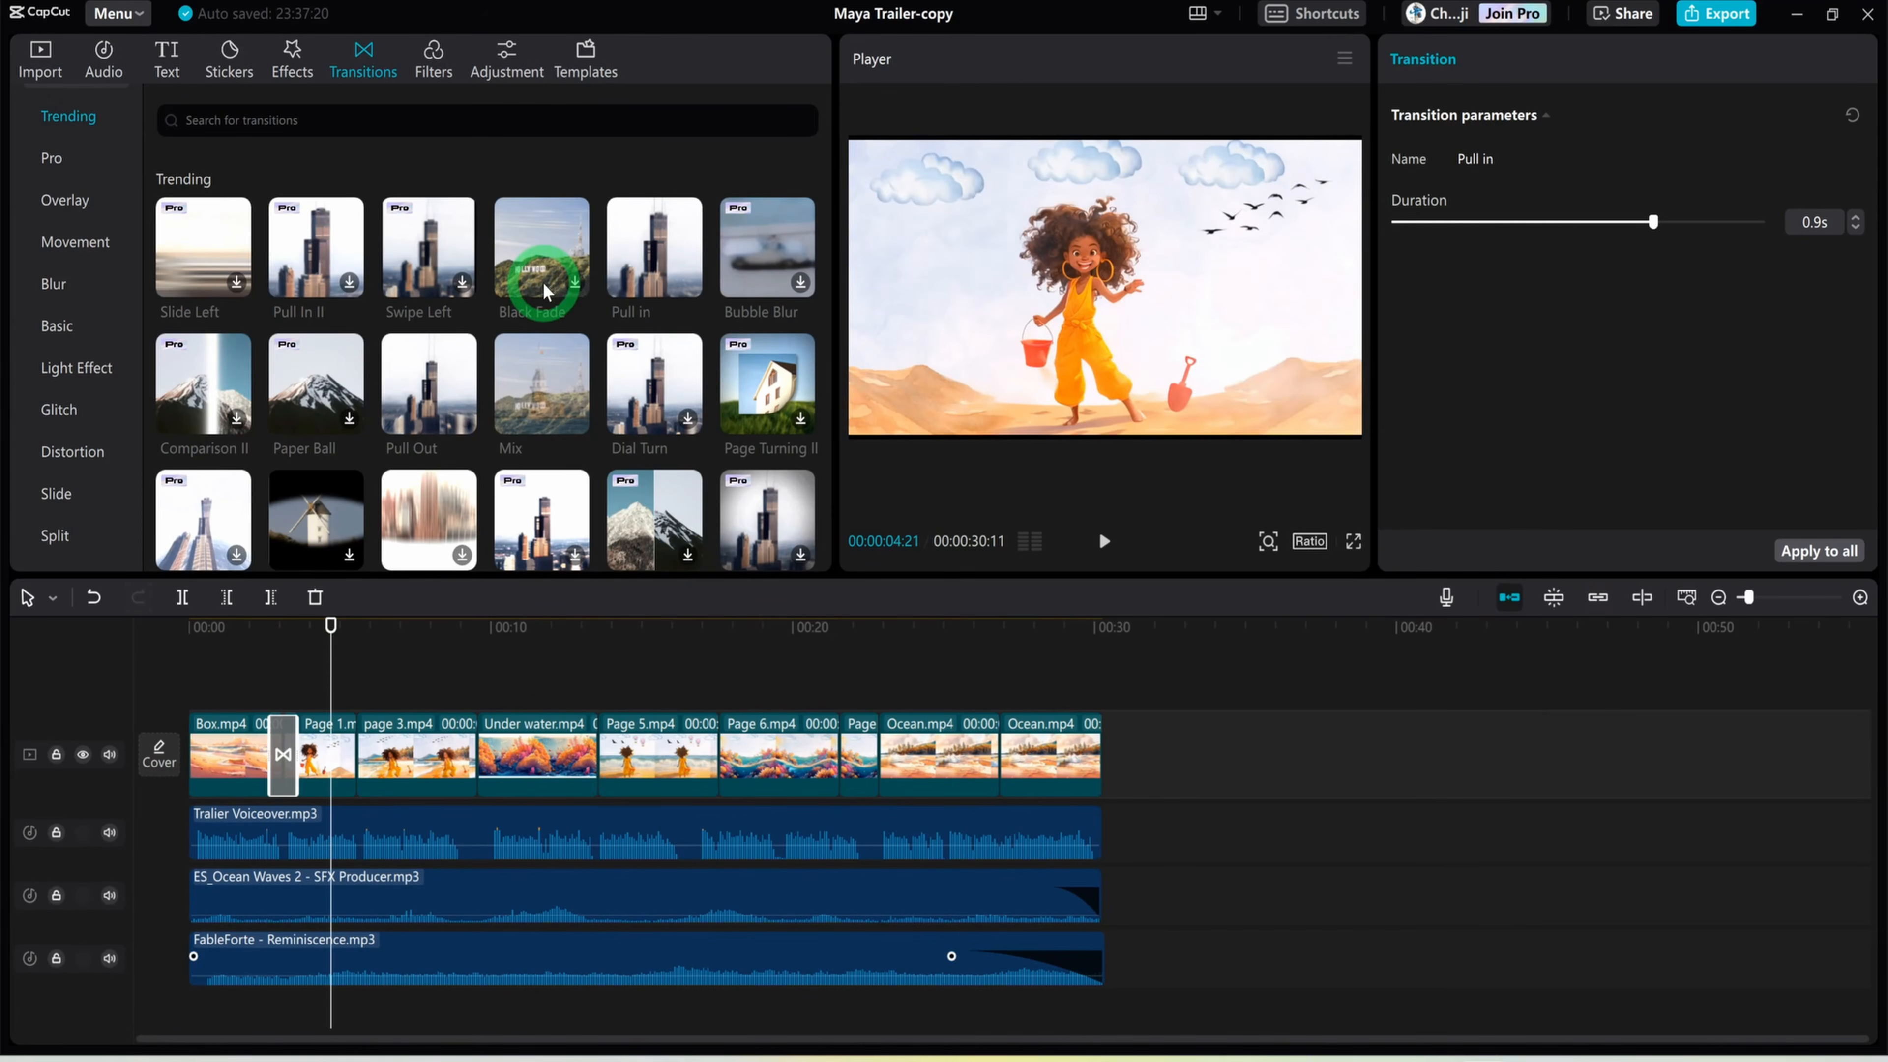
mouse_move(573, 277)
left_mouse_down()
mouse_move(514, 341)
mouse_move(350, 777)
mouse_move(367, 757)
left_mouse_up()
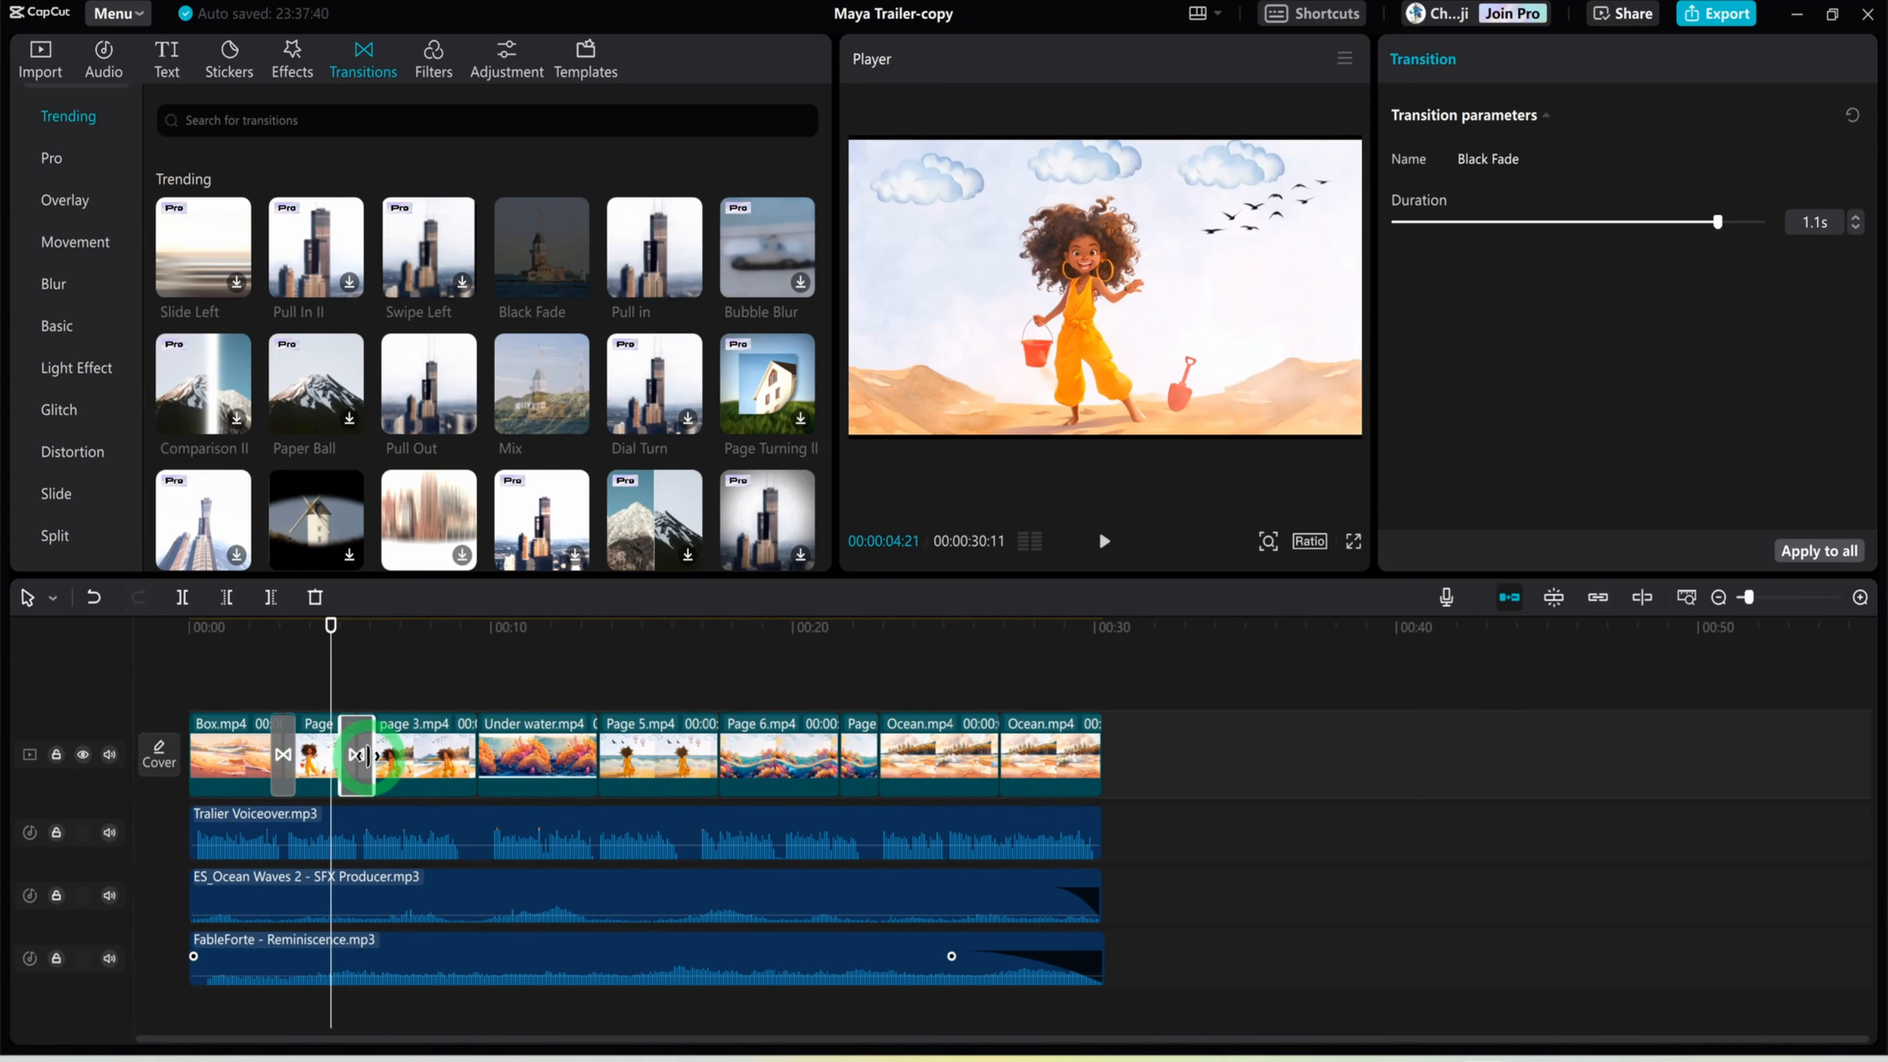
left_click_drag(329, 624, 415, 641)
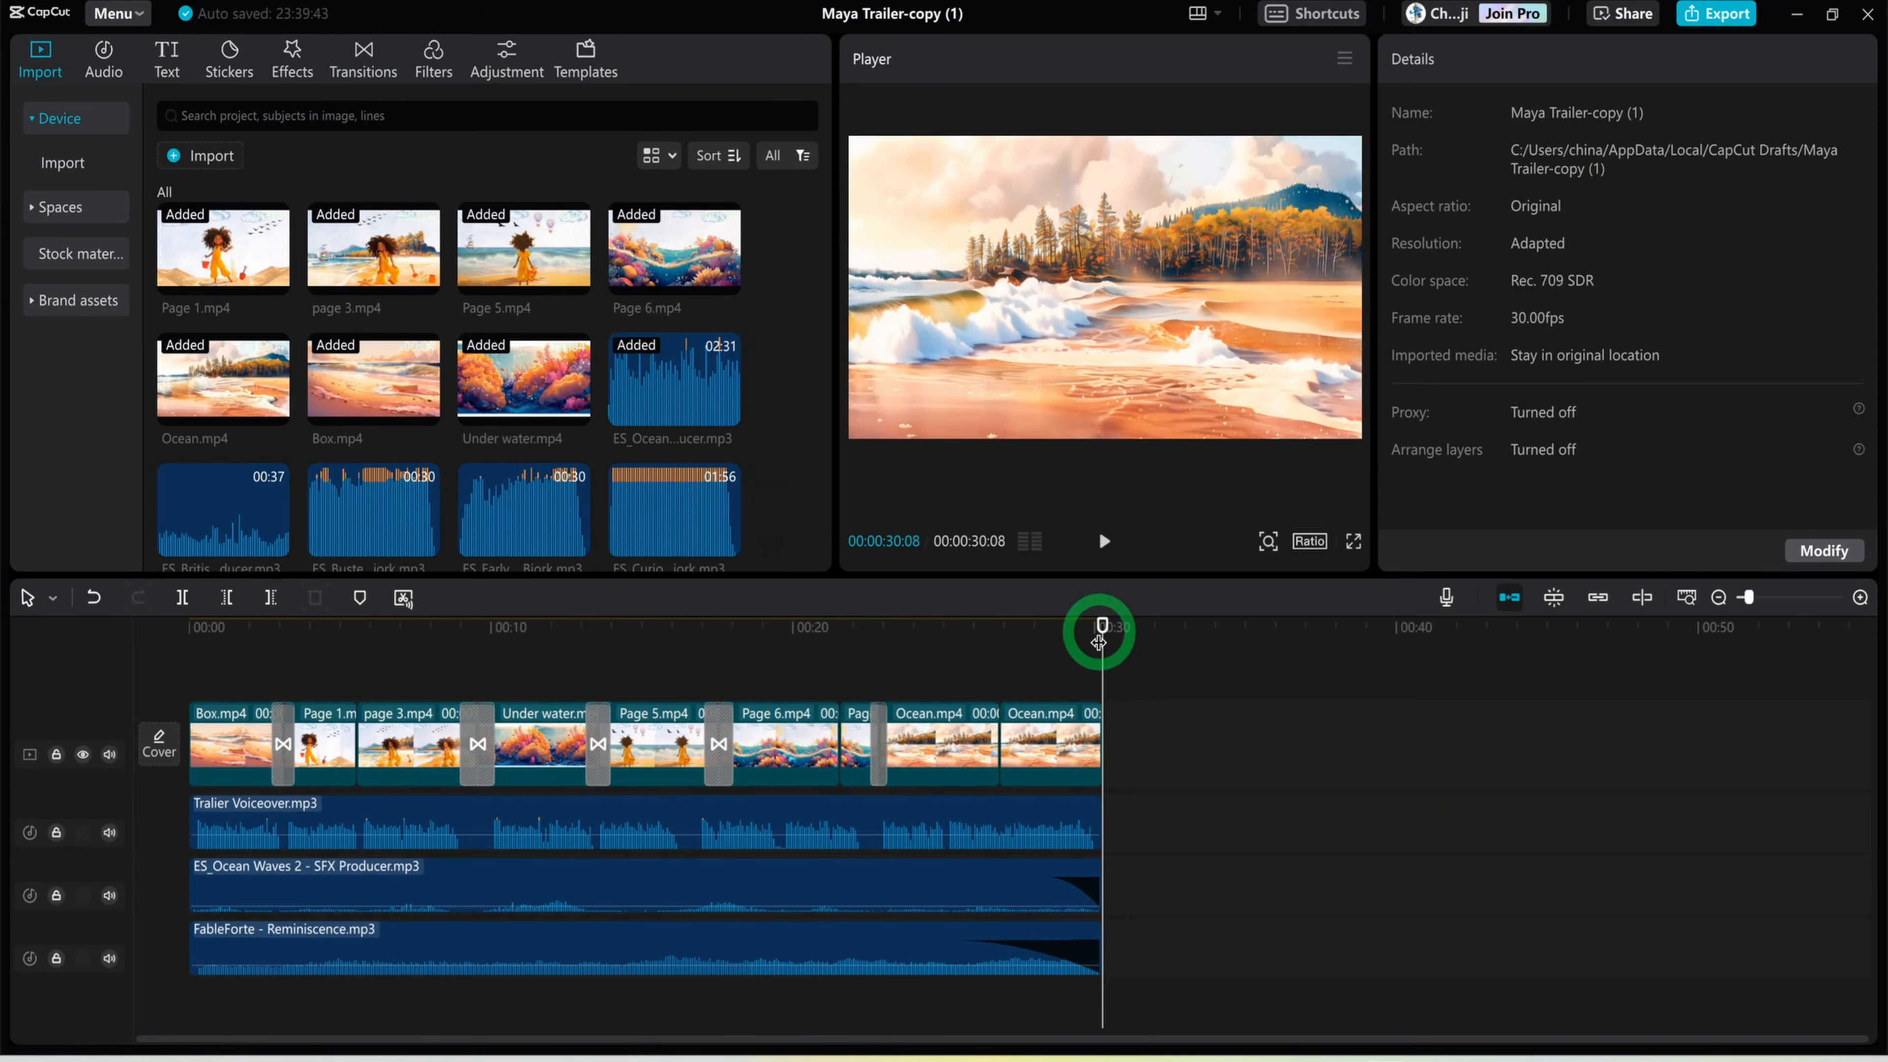
Generate English auto captions from the speech in the video without a translated language
left_click_drag(1095, 631, 1091, 744)
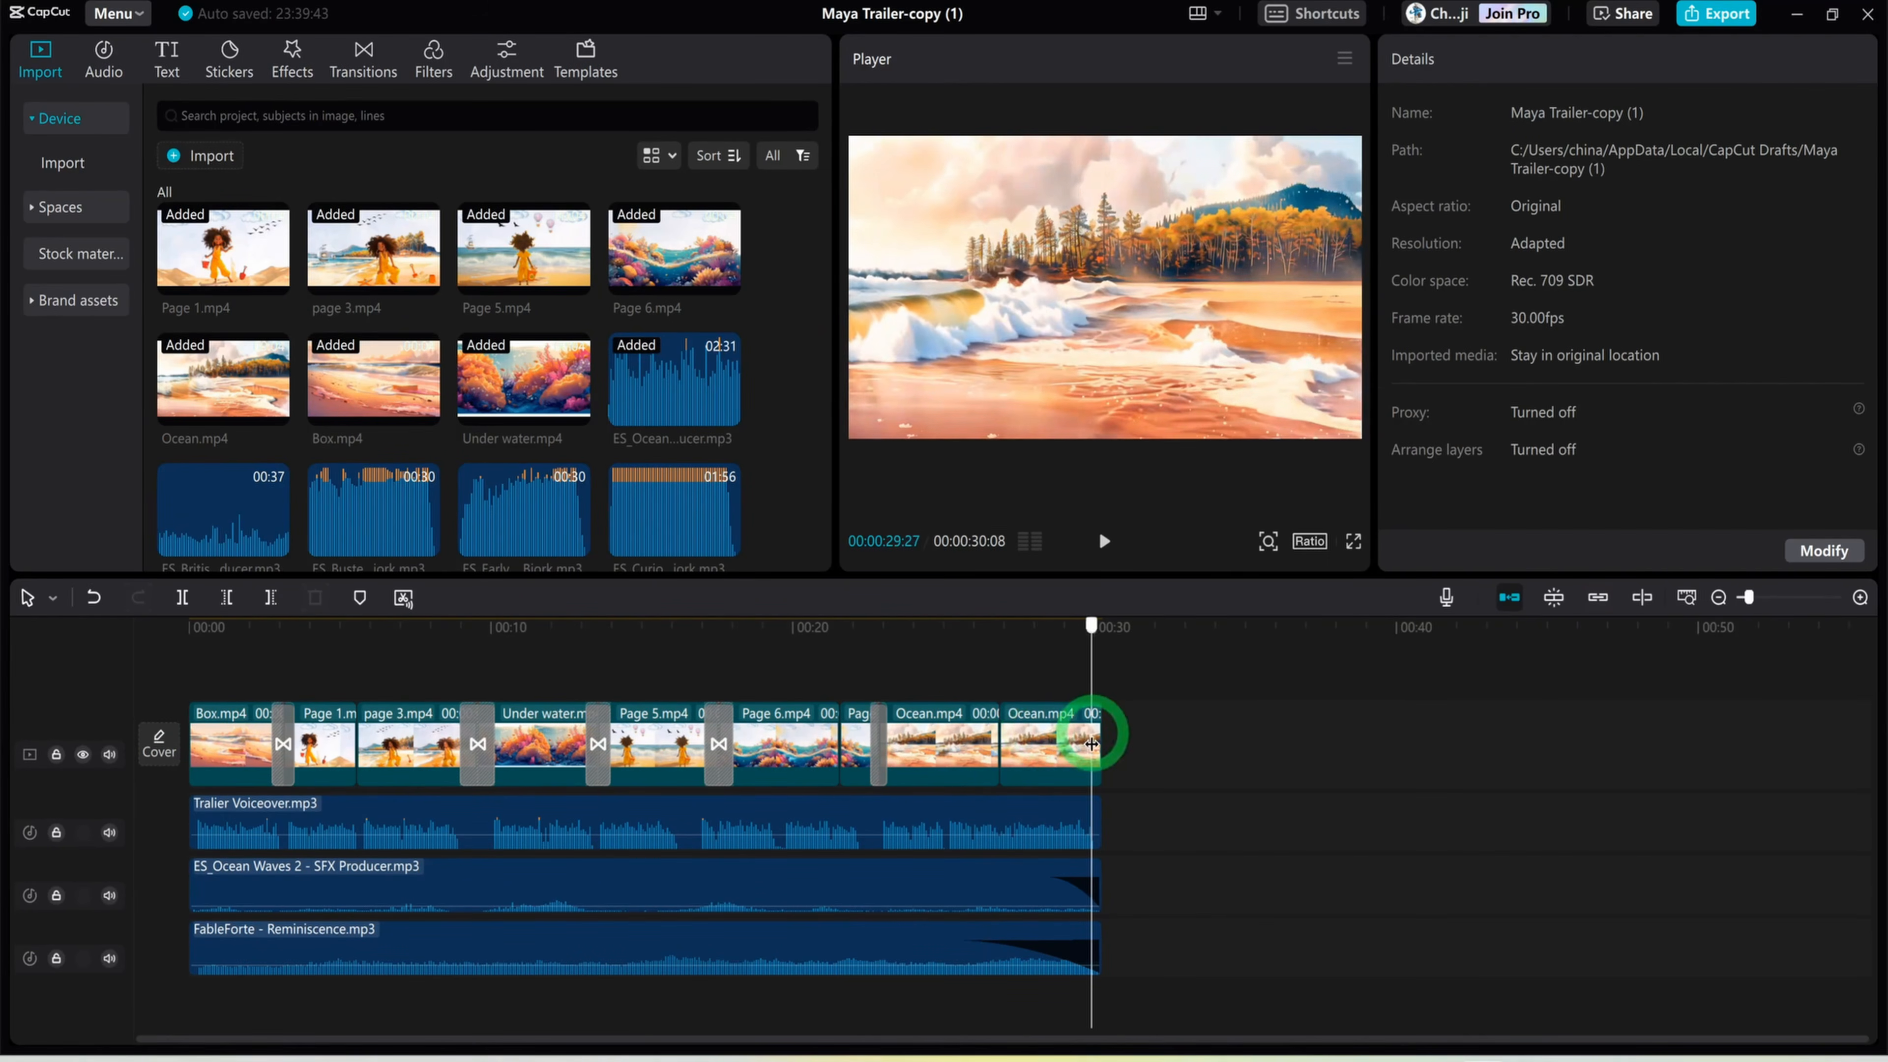
left_click(960, 646)
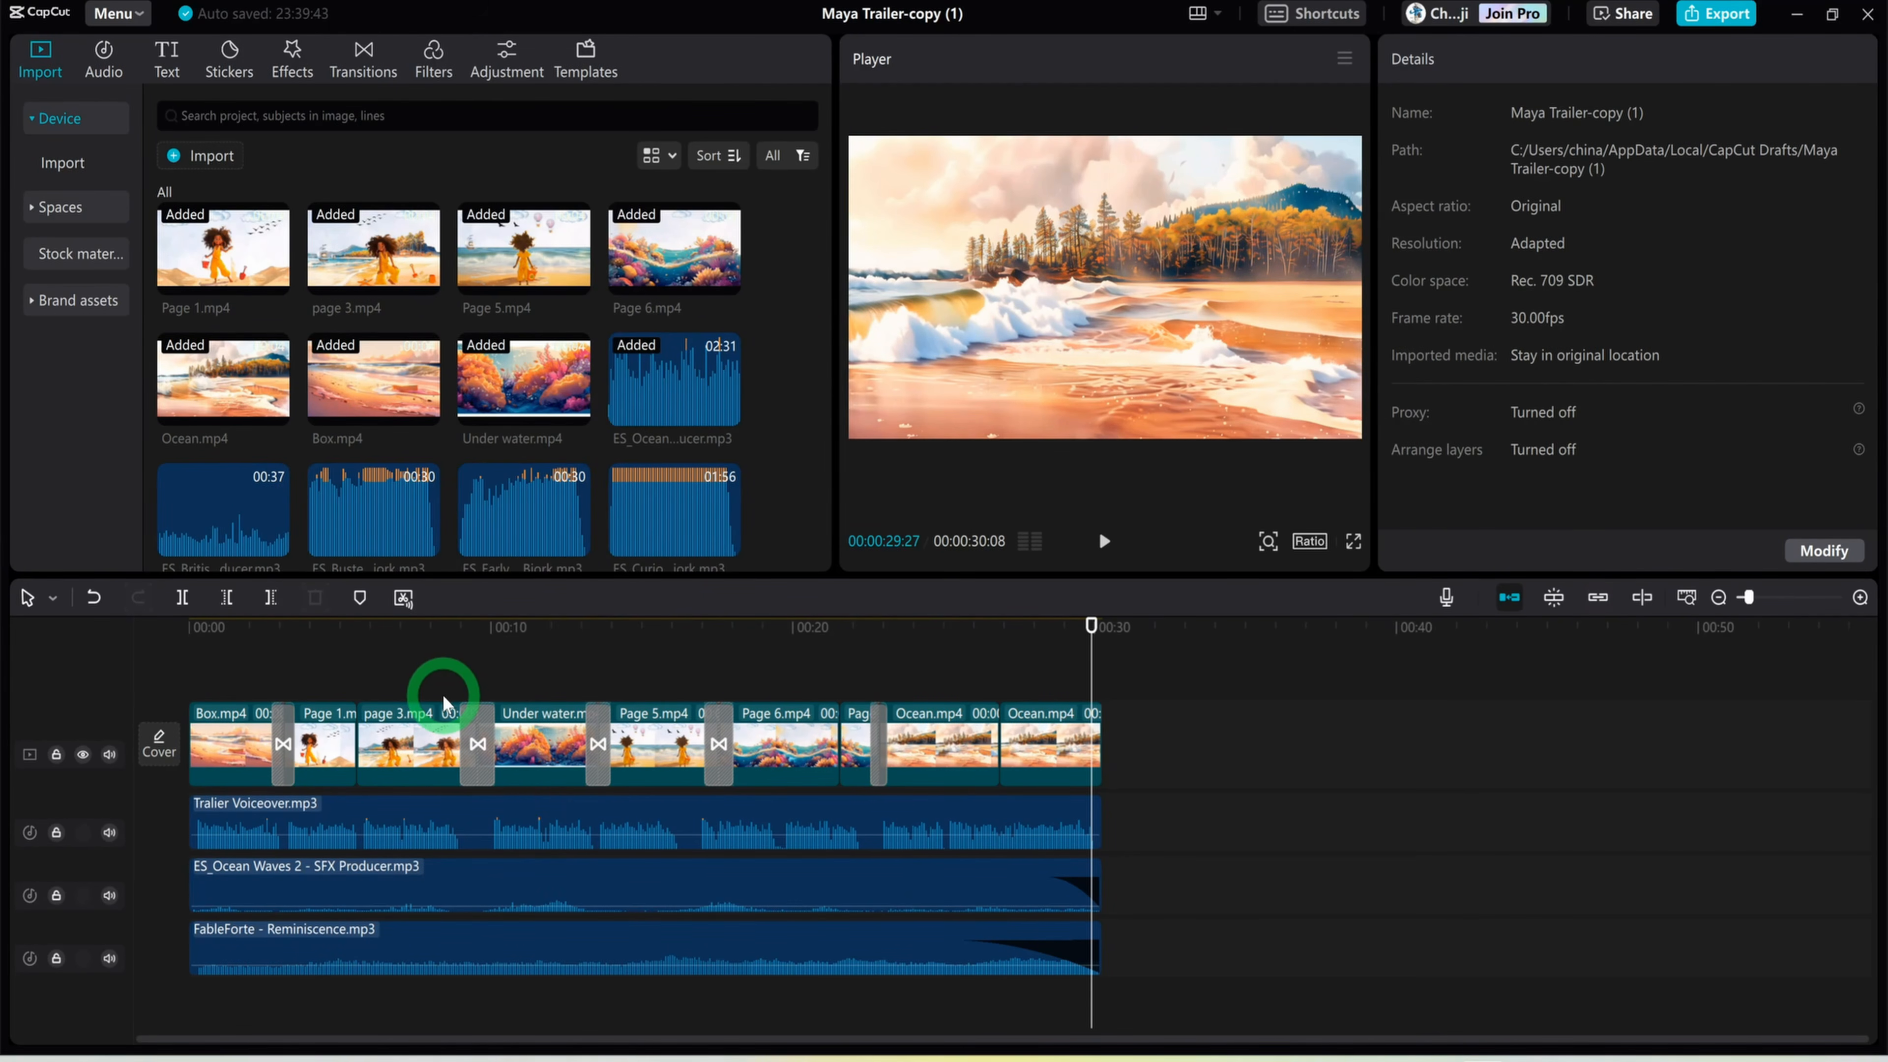
left_click(168, 65)
left_click(49, 120)
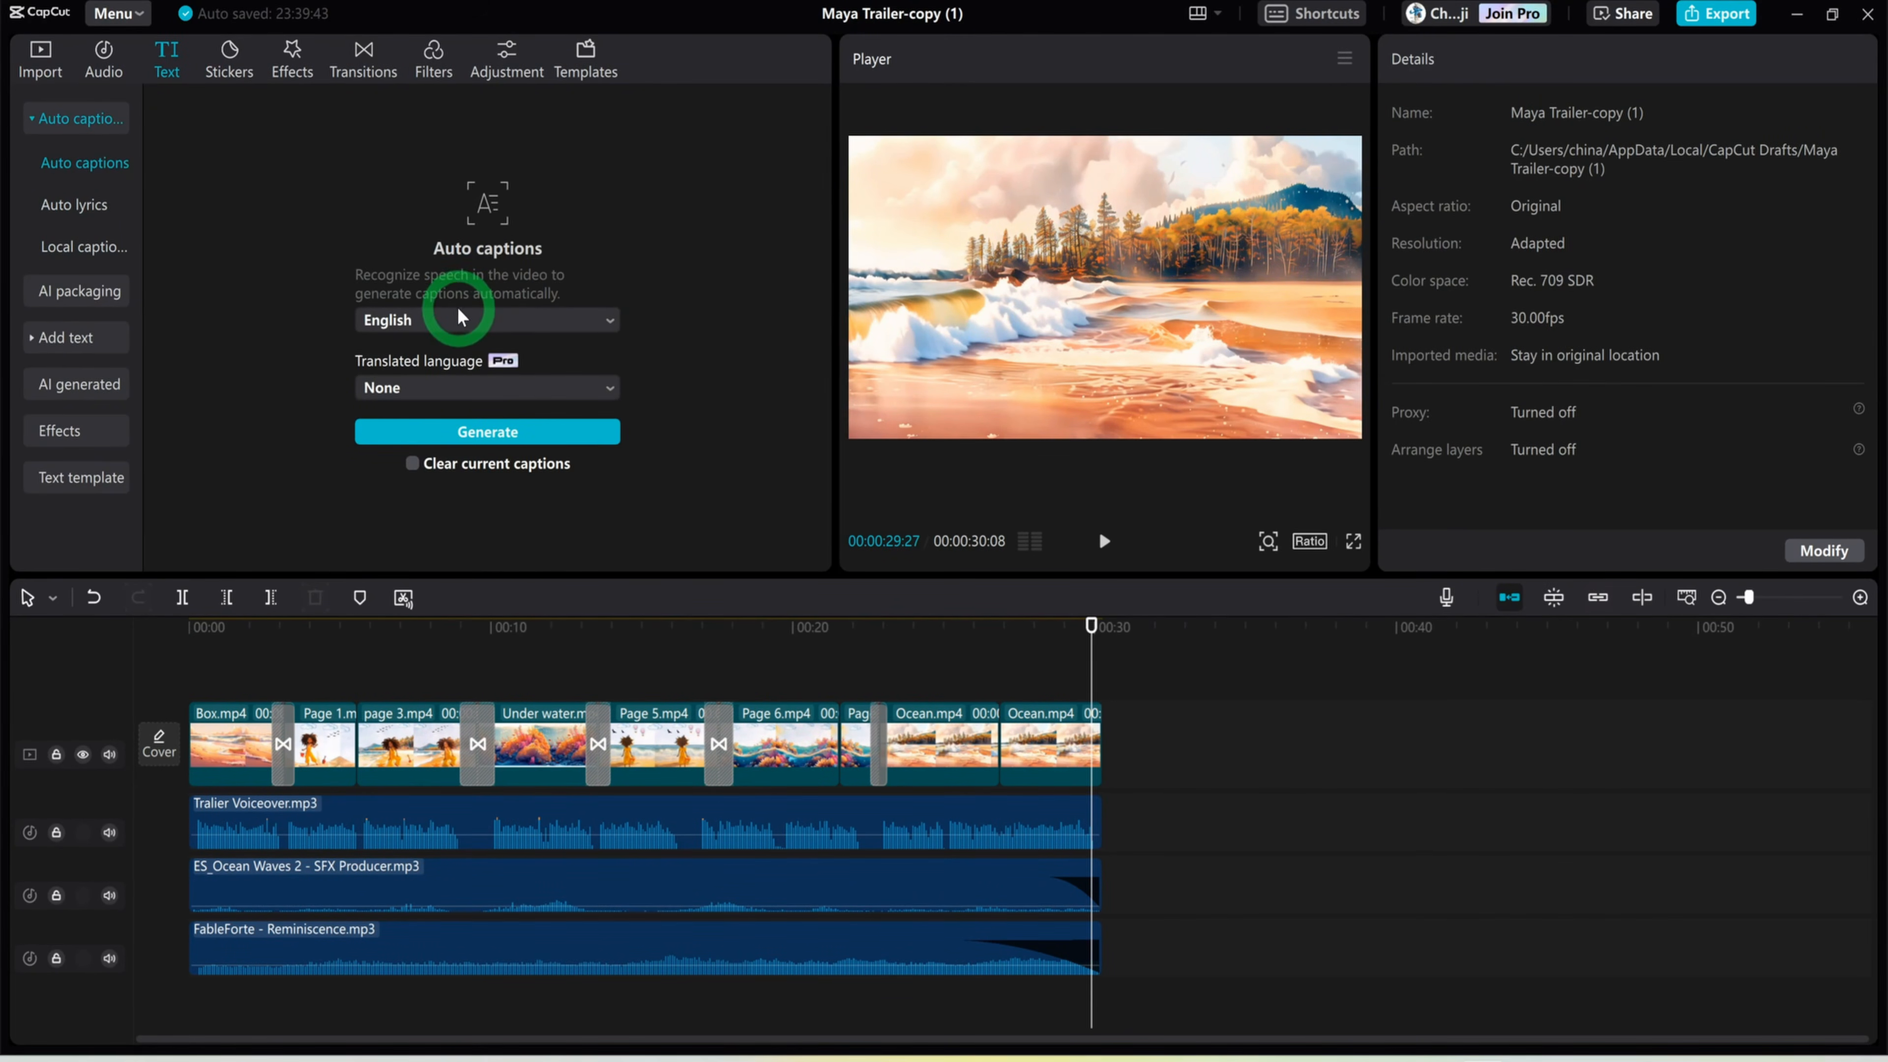
left_click(517, 435)
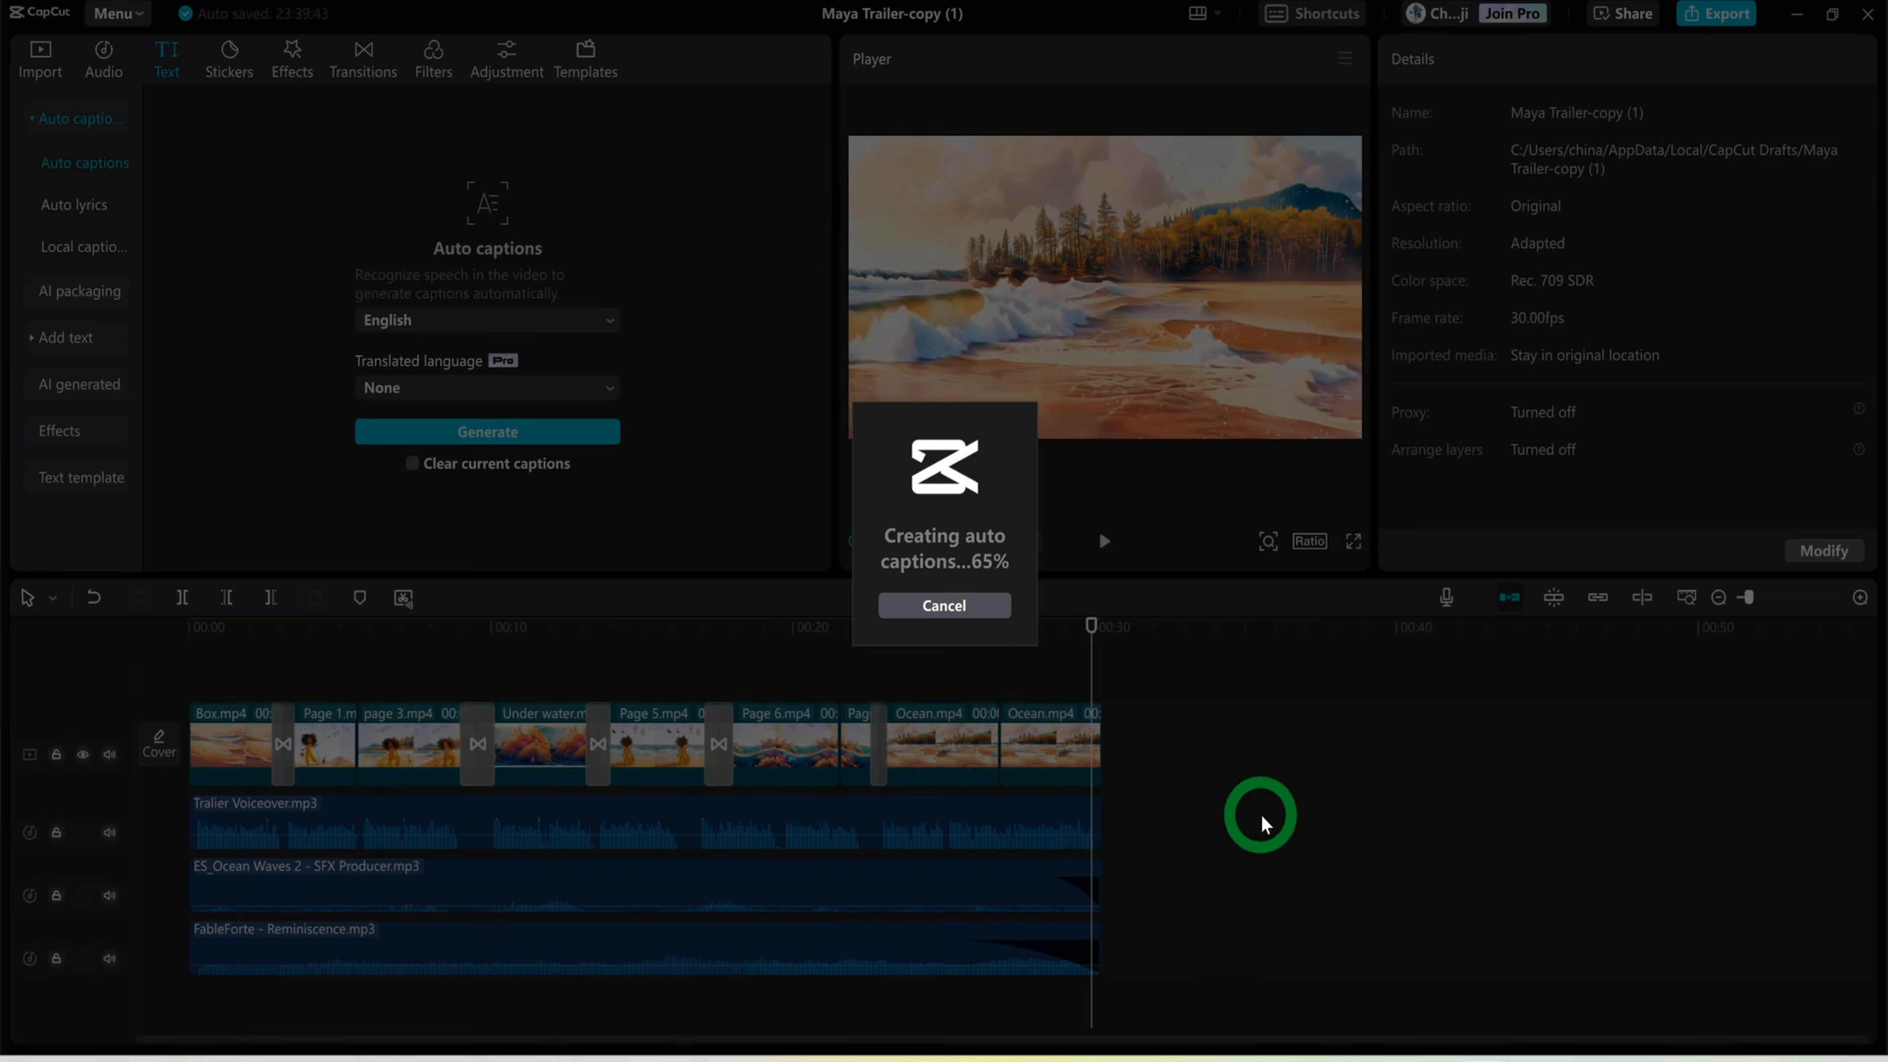
Apply the white text with black outline preset style to all captions and scrub through the timeline to check them
left_click_drag(752, 689, 185, 685)
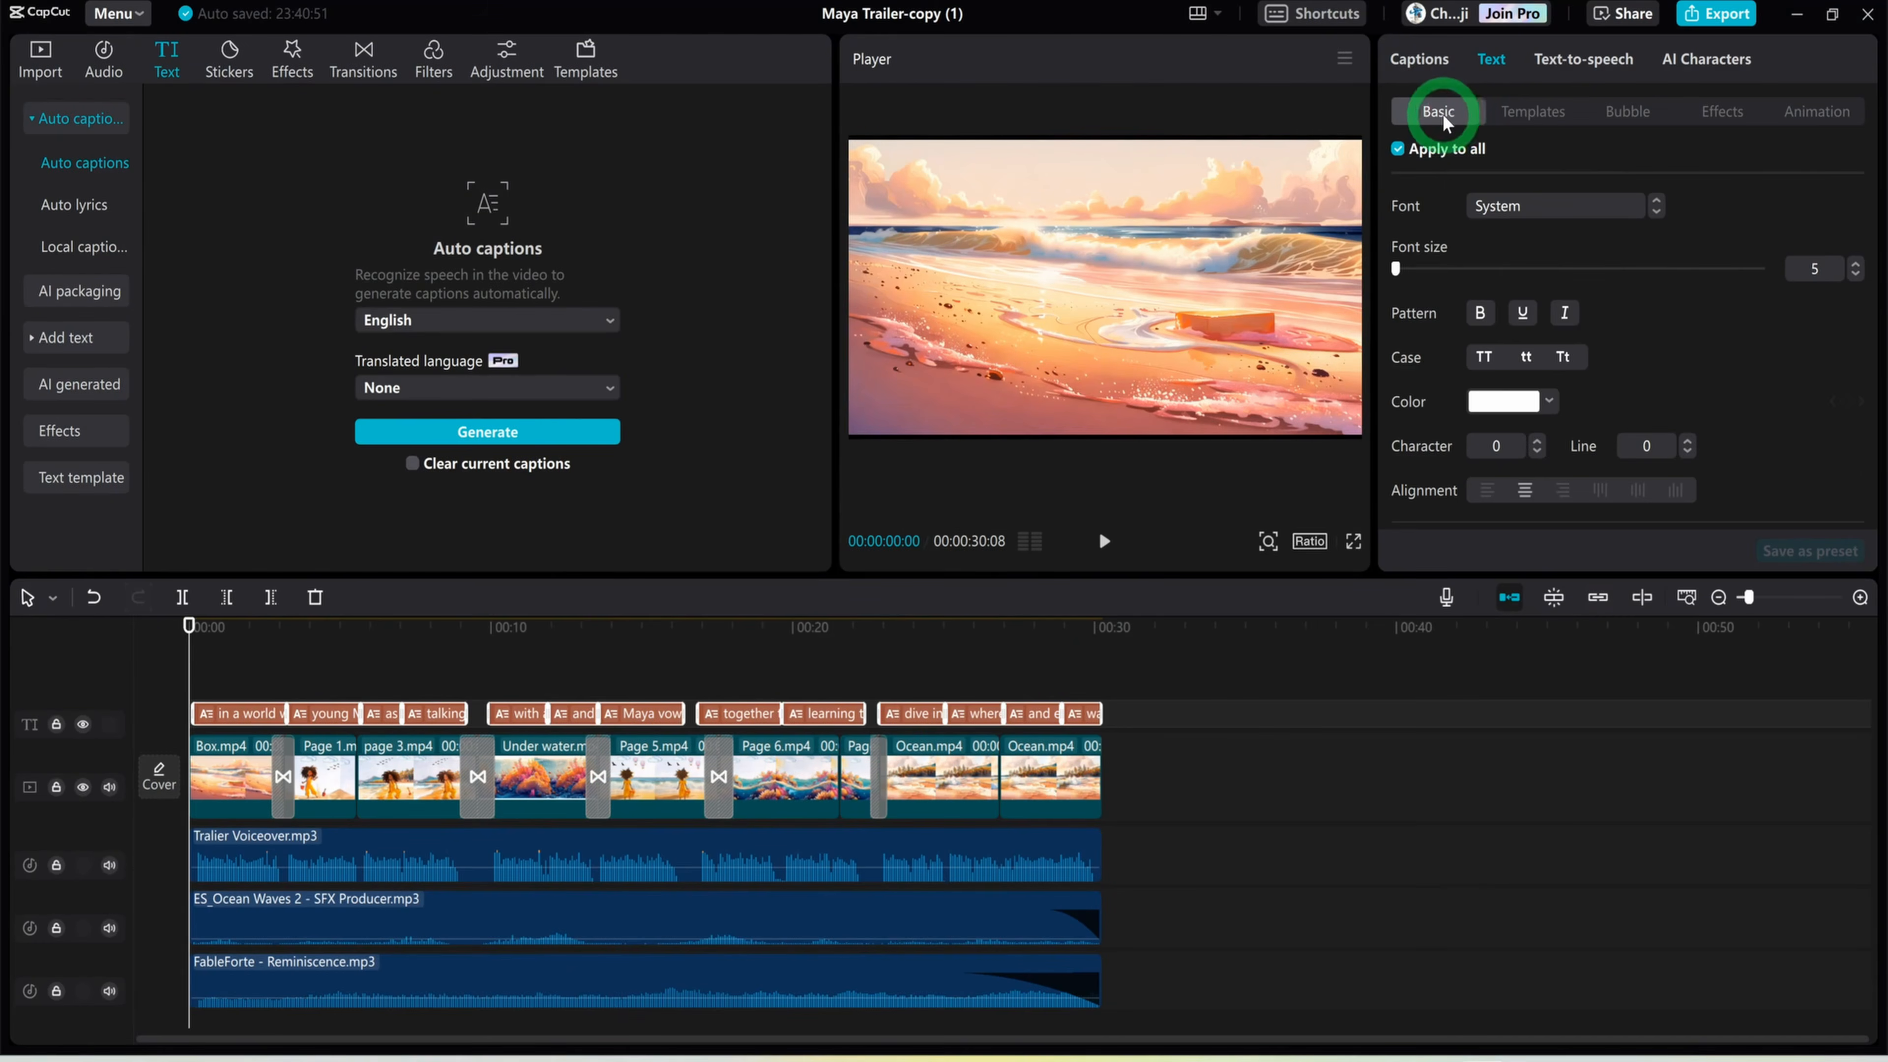
scroll(1565, 278, "down", 5)
left_click(1466, 276)
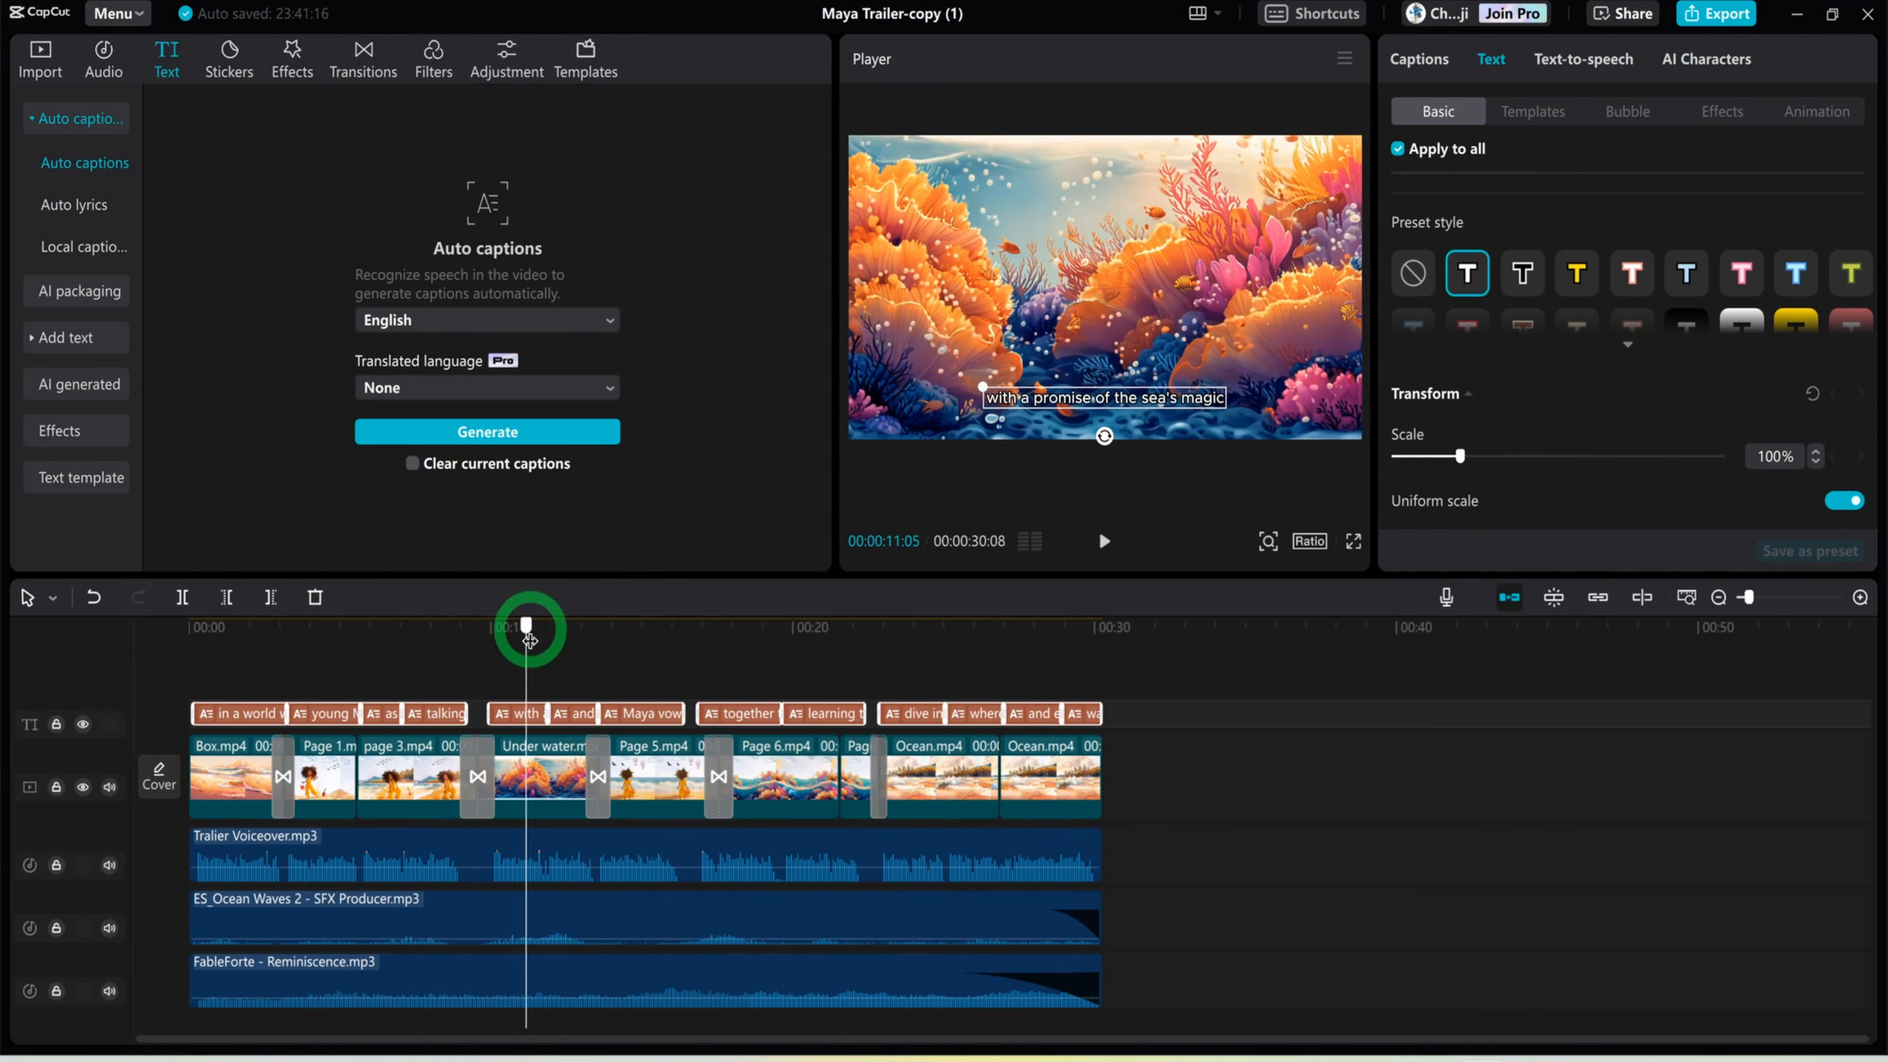
left_click_drag(522, 626, 210, 647)
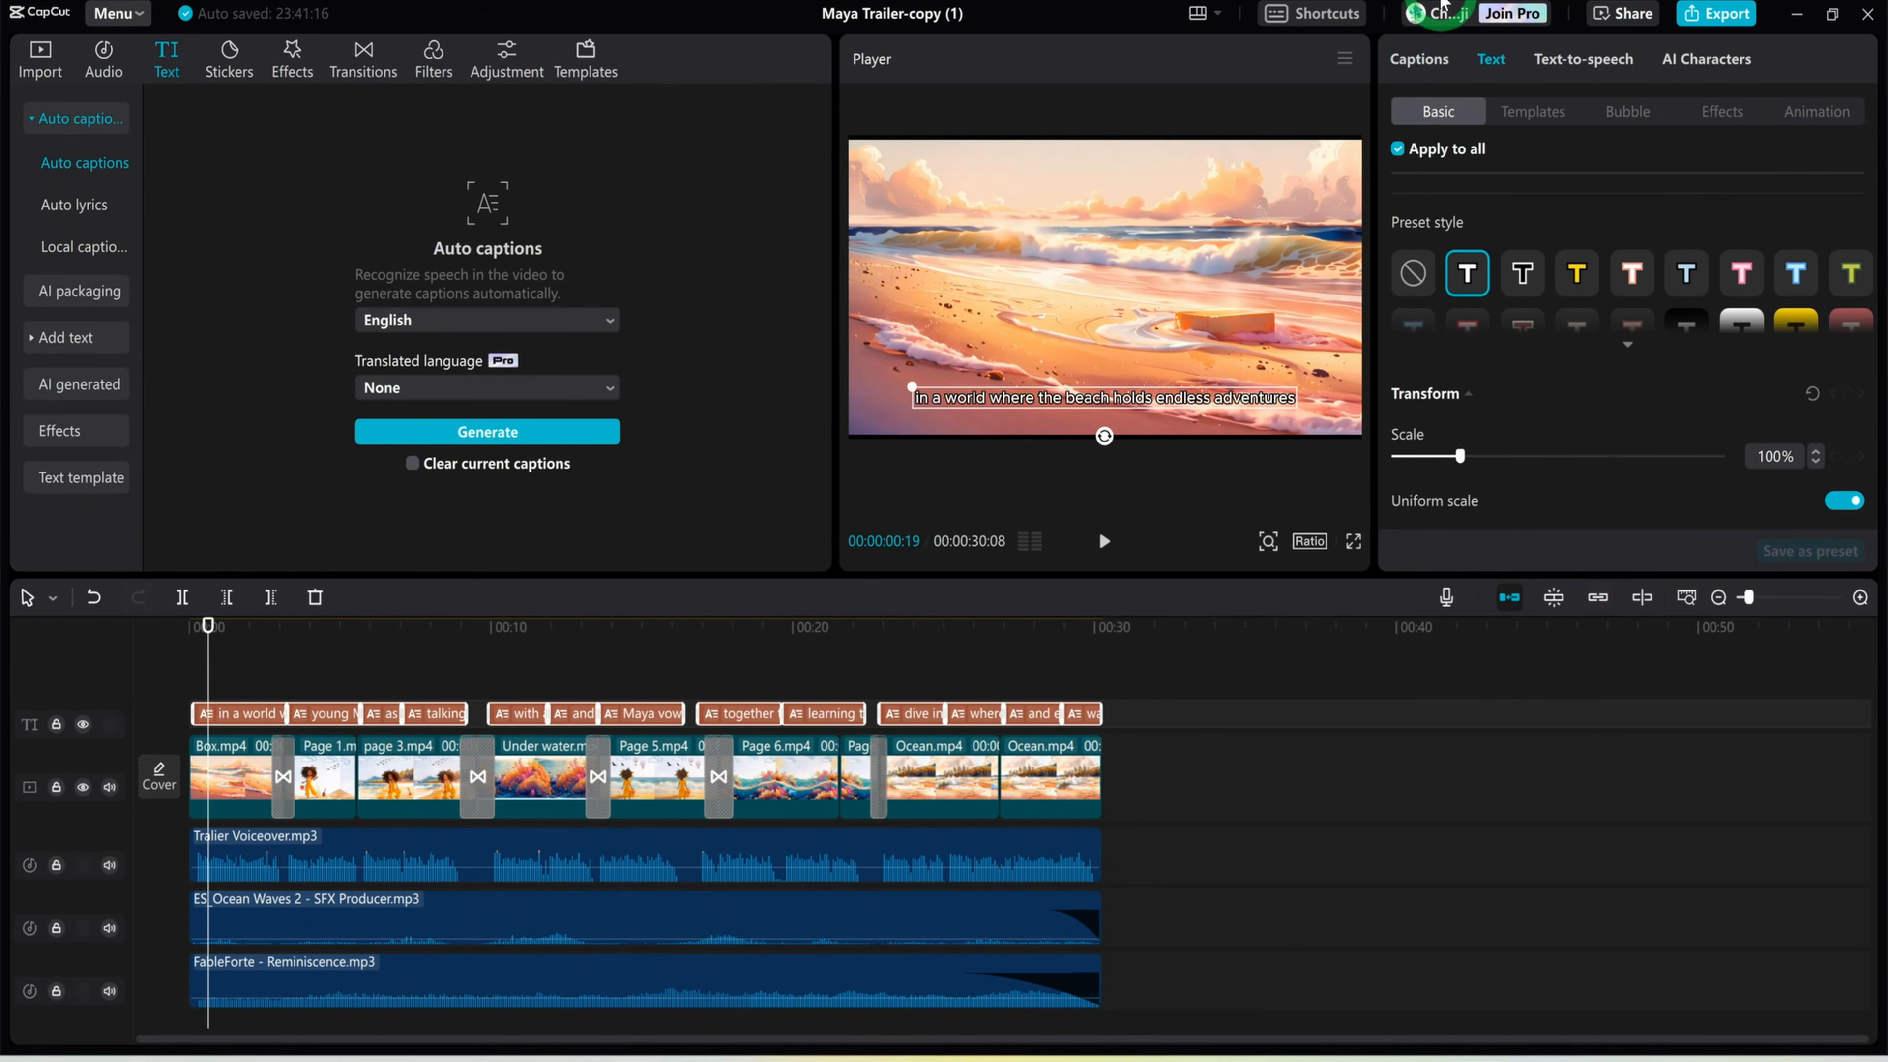
Review the list of generated captions, apply the Kara... Pop caption animation to all of them and preview the result
left_click(1427, 59)
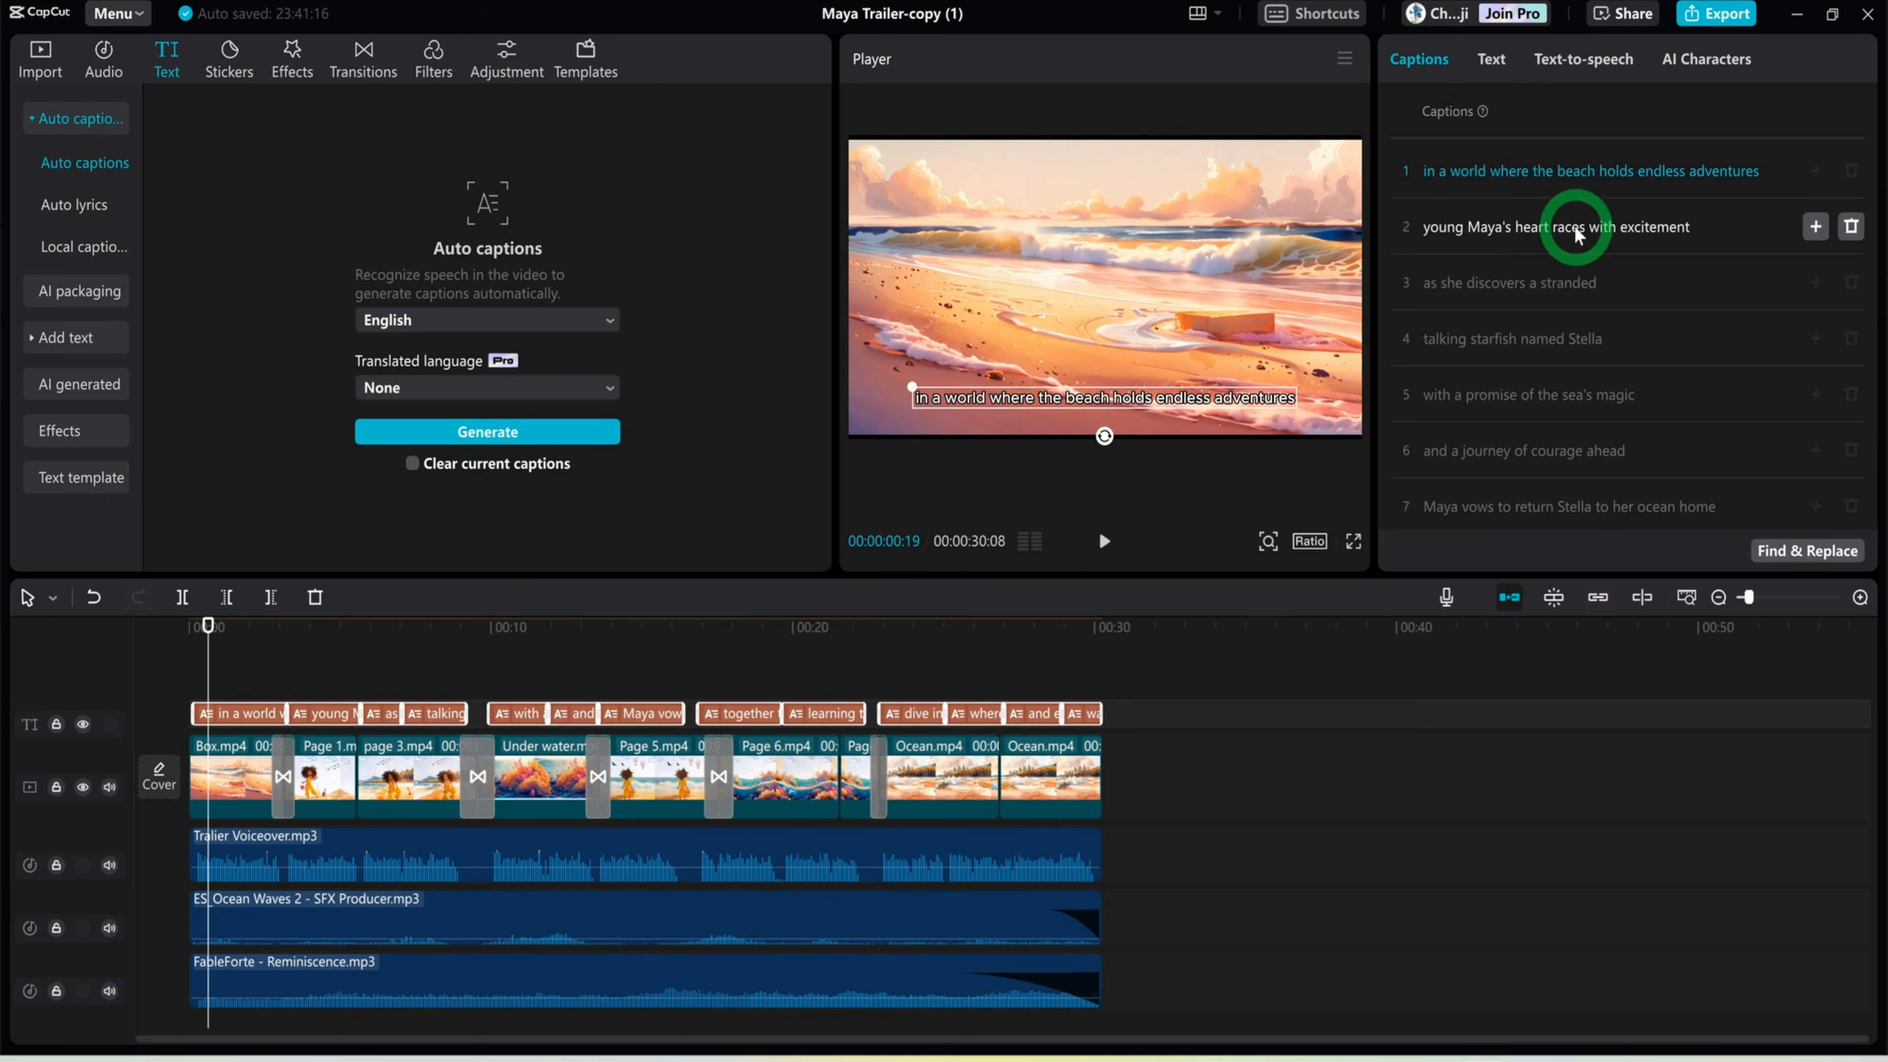
scroll(1520, 346, "down", 5)
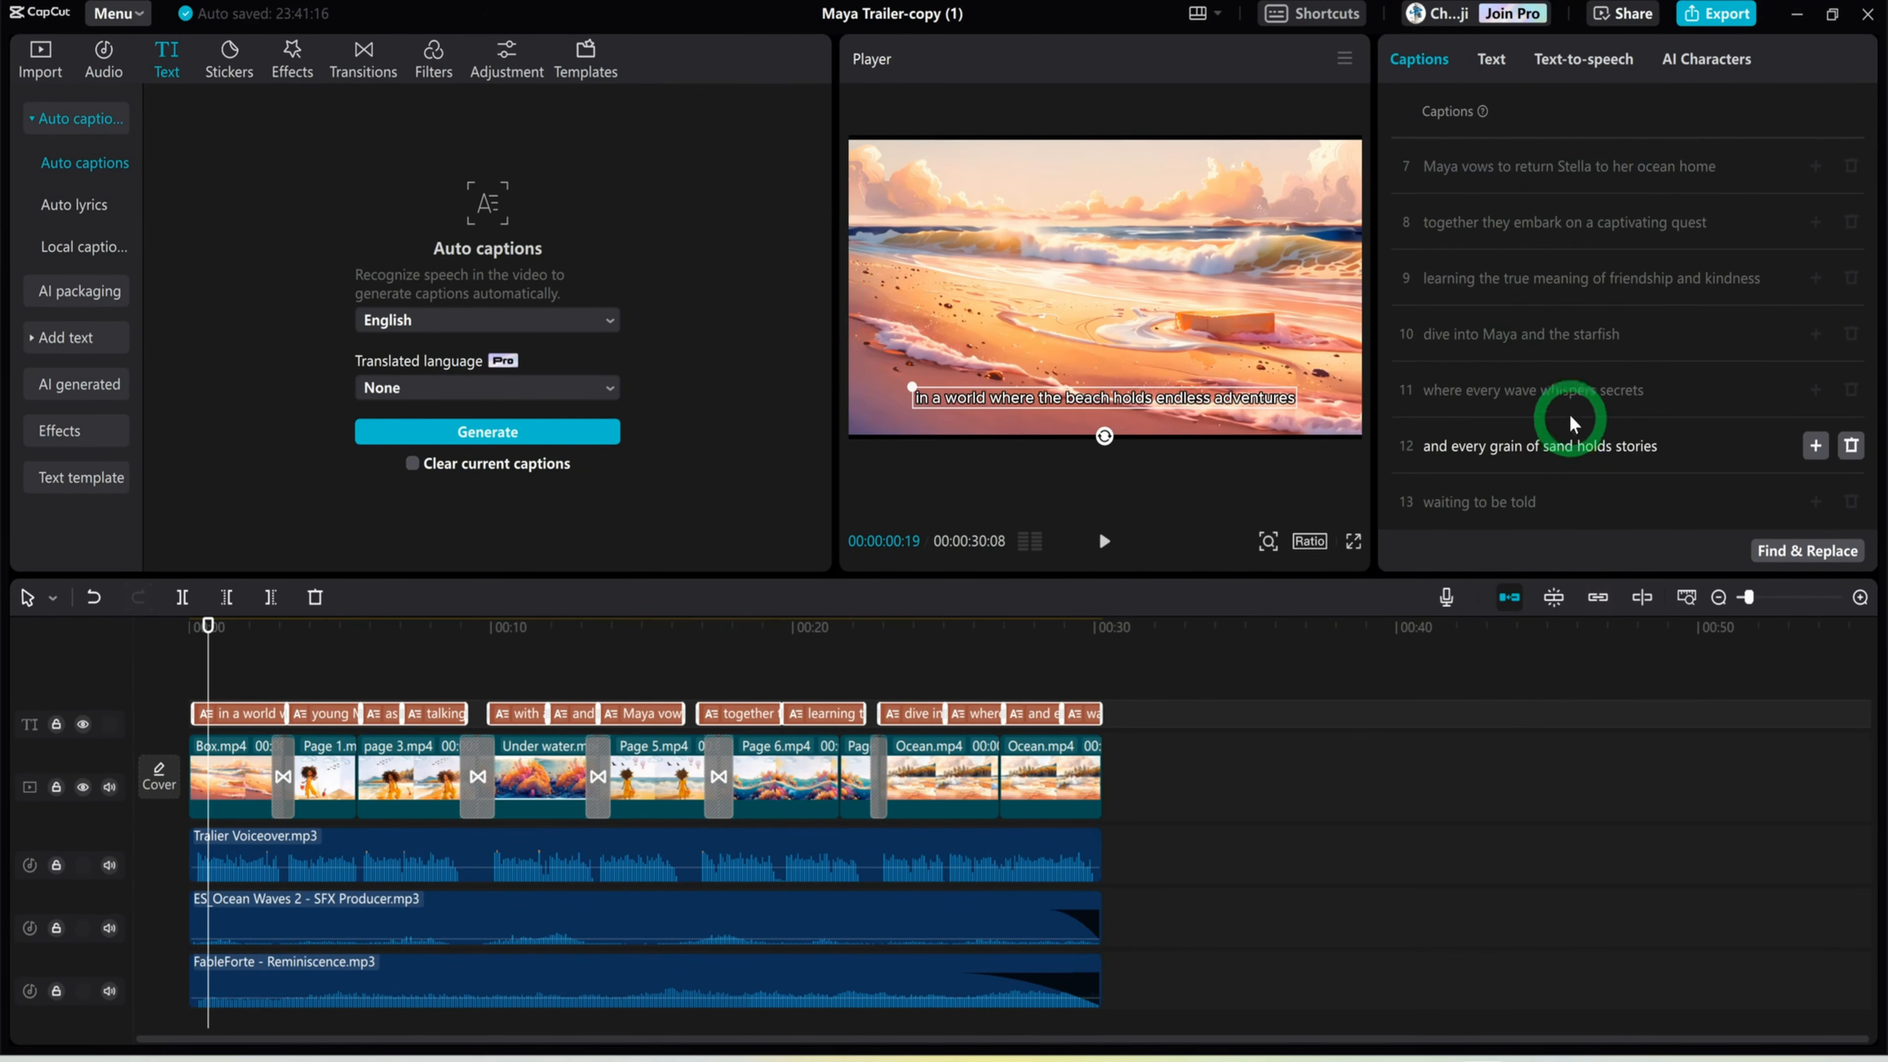
left_click(1491, 59)
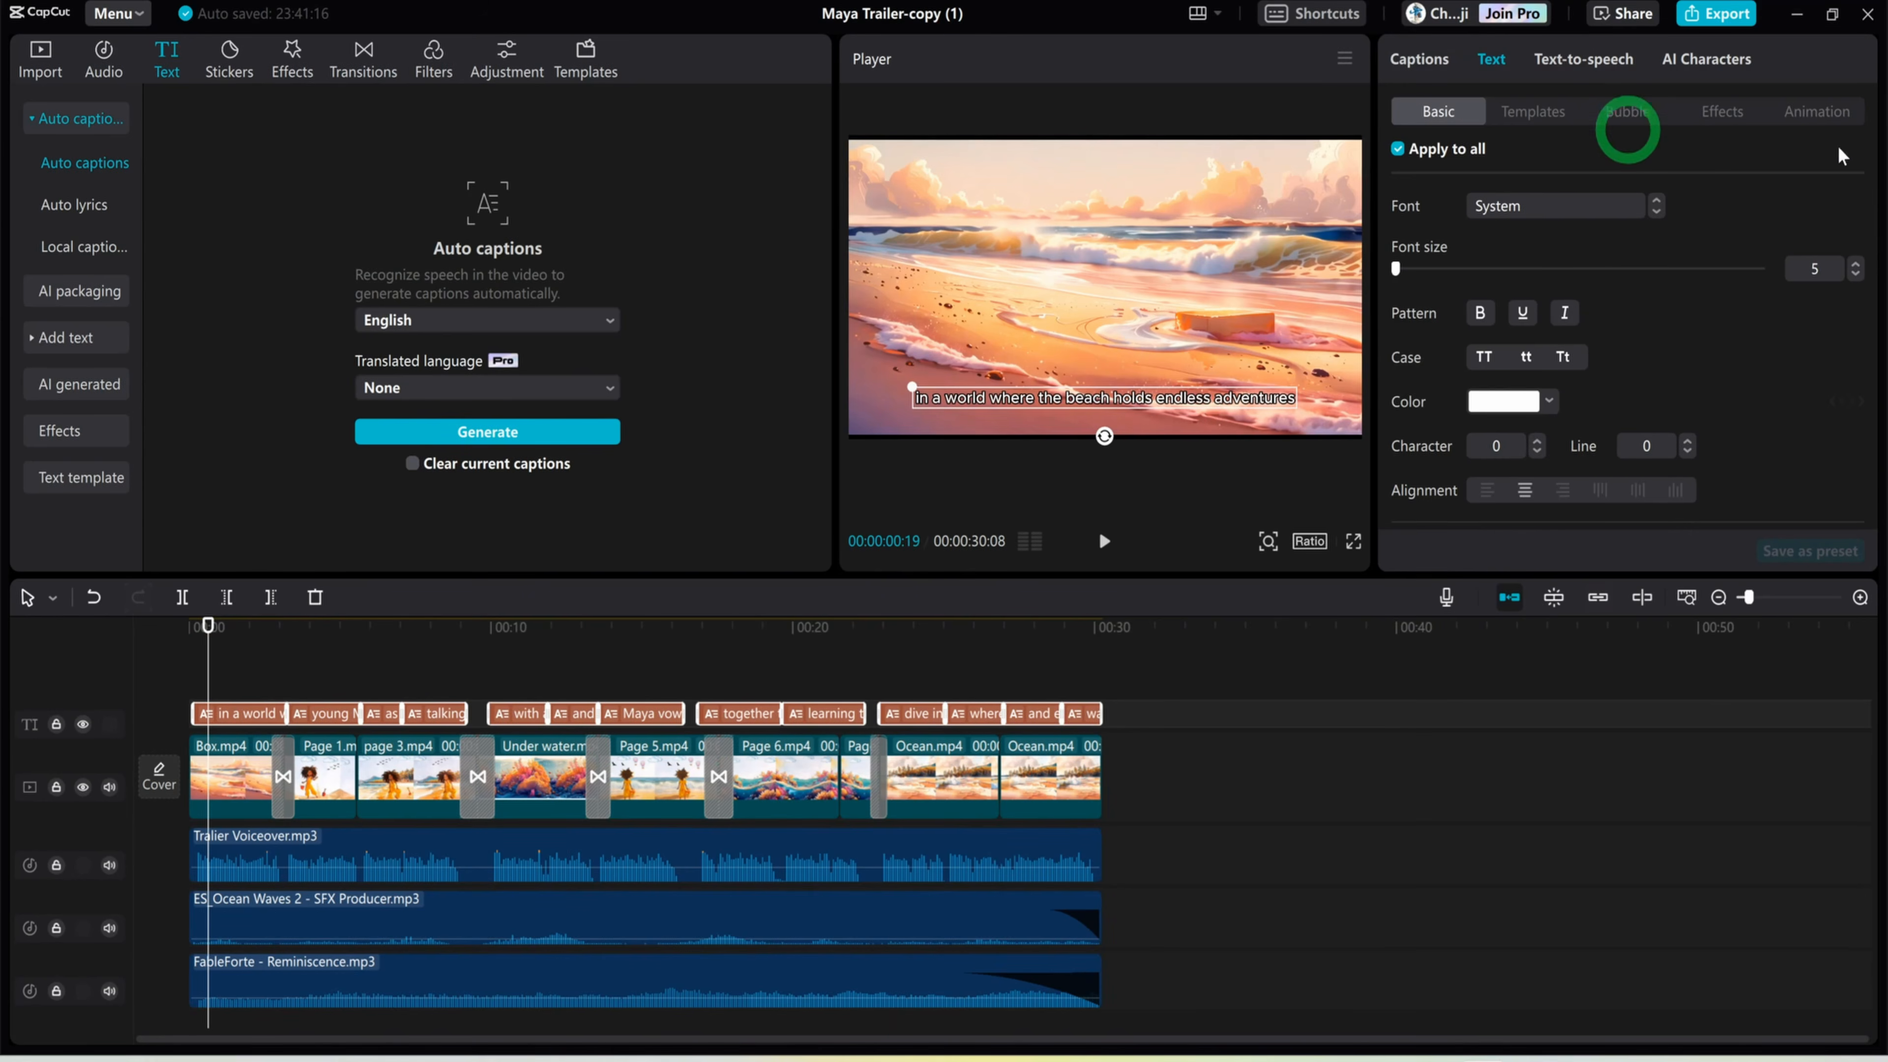
left_click(1807, 115)
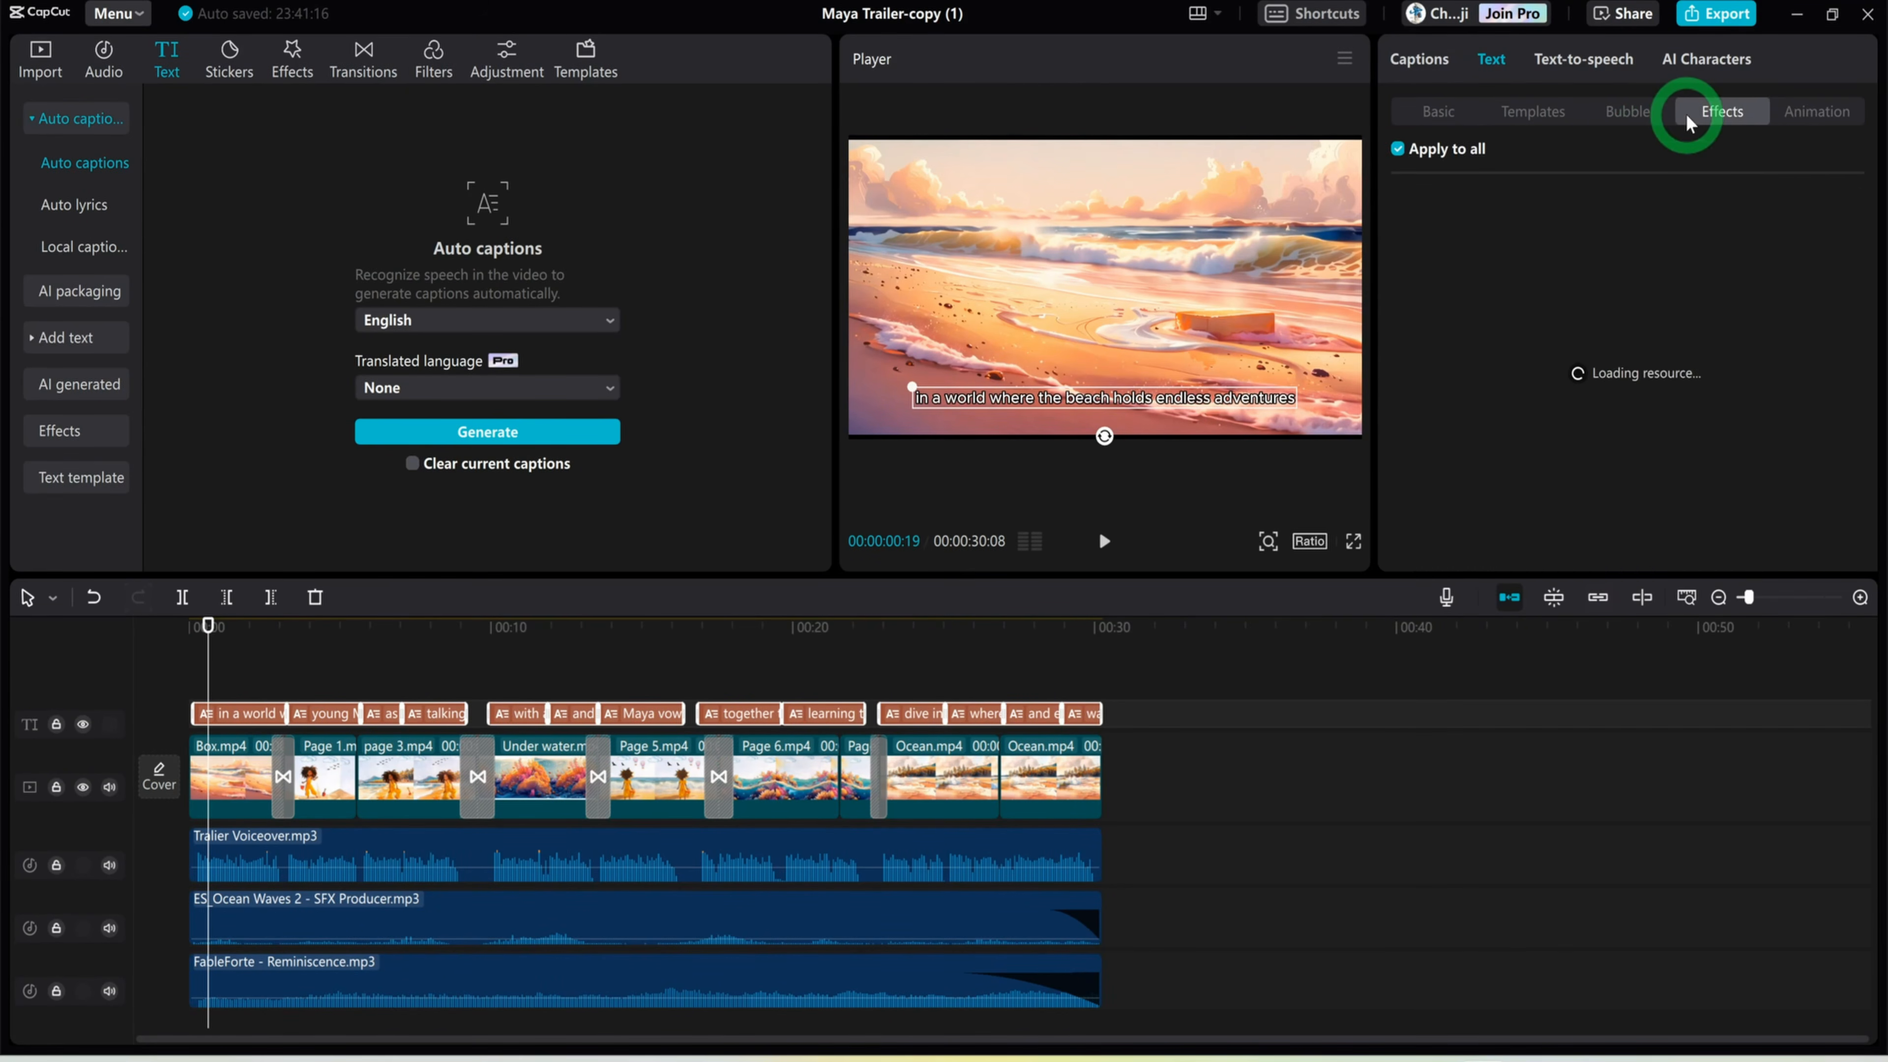
left_click_drag(209, 628, 116, 644)
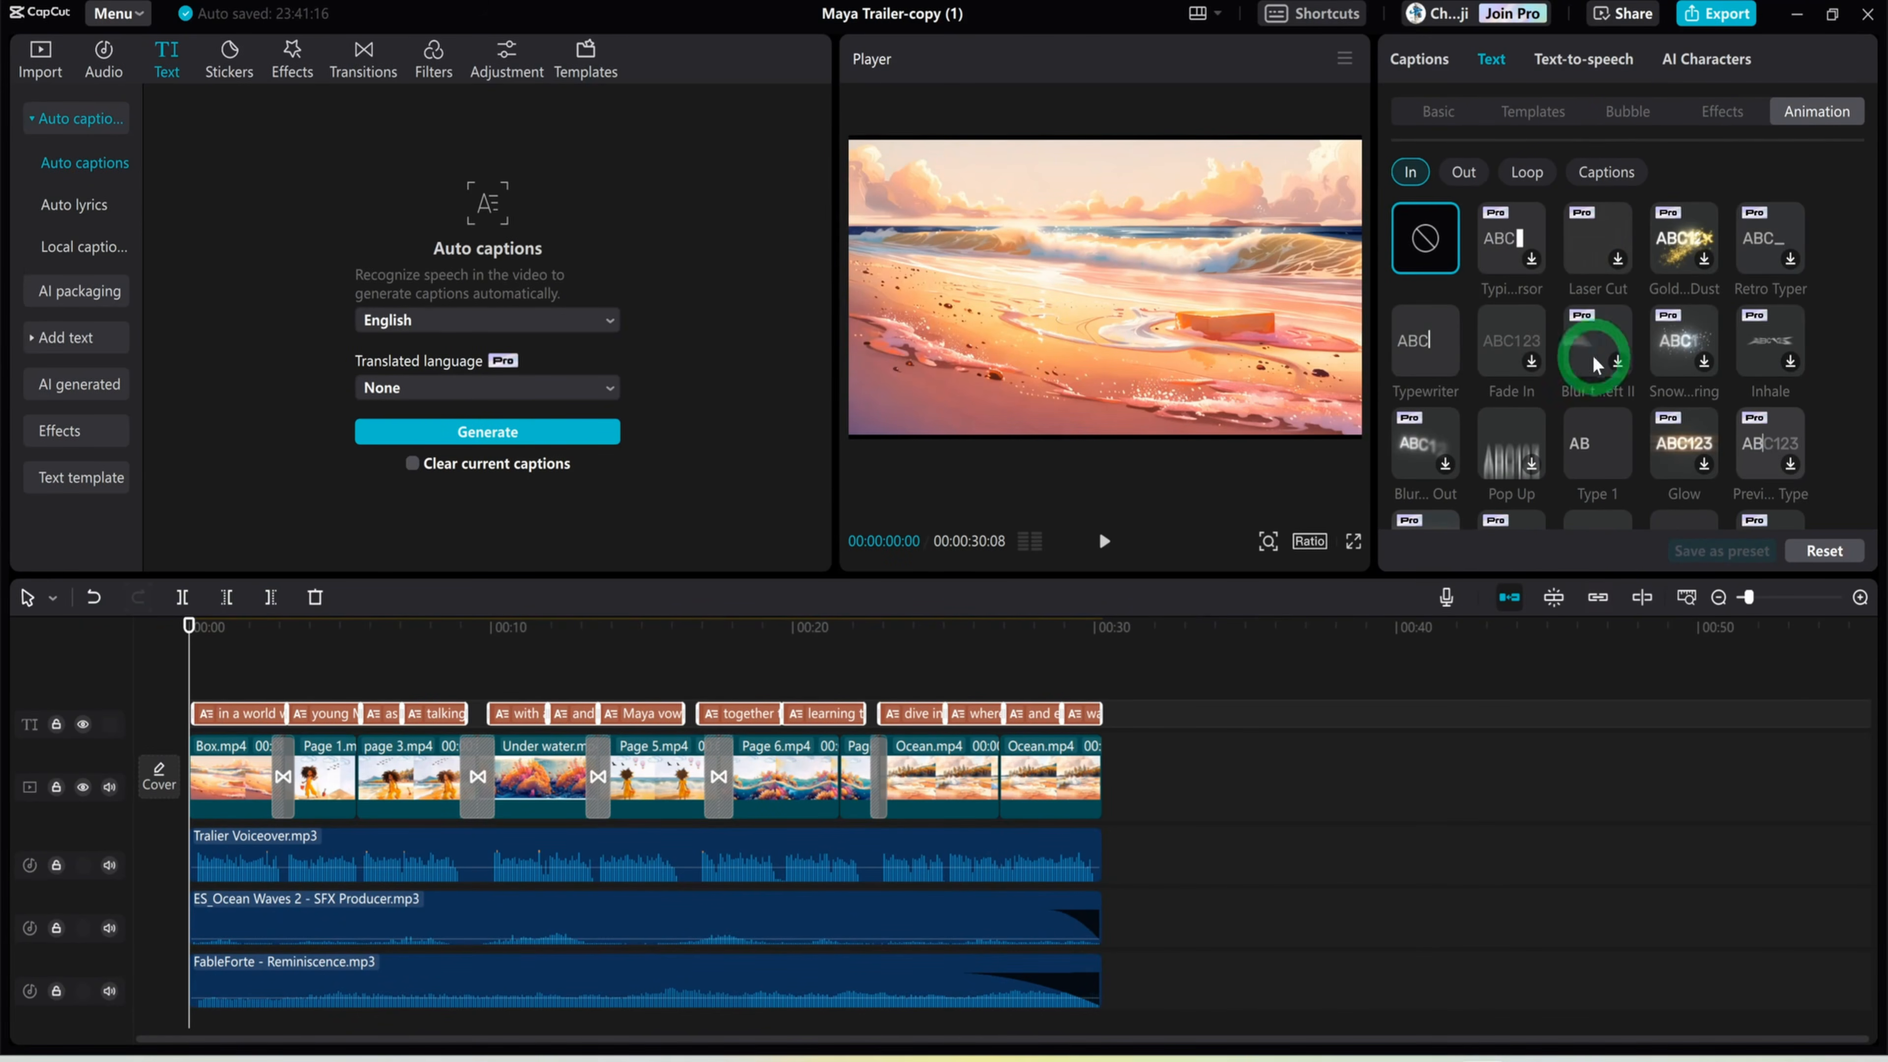
left_click(1613, 177)
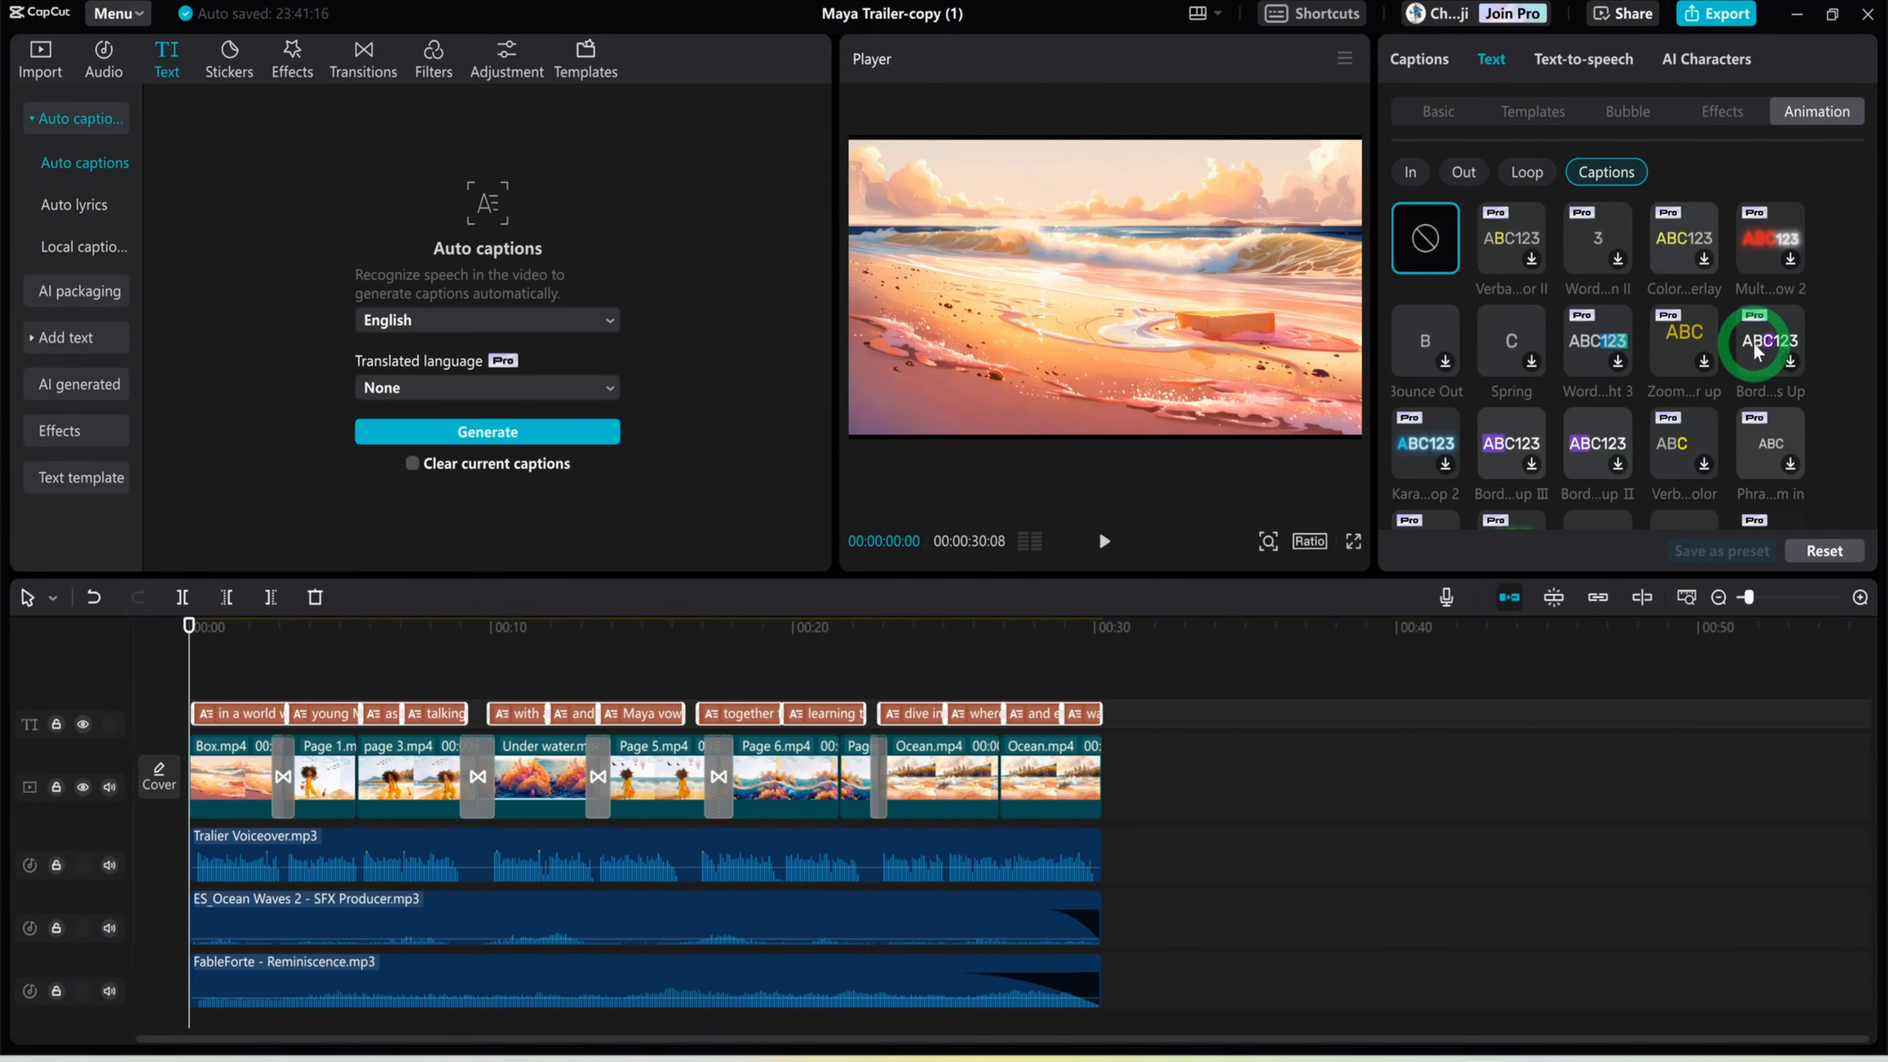
scroll(1632, 390, "down", 1)
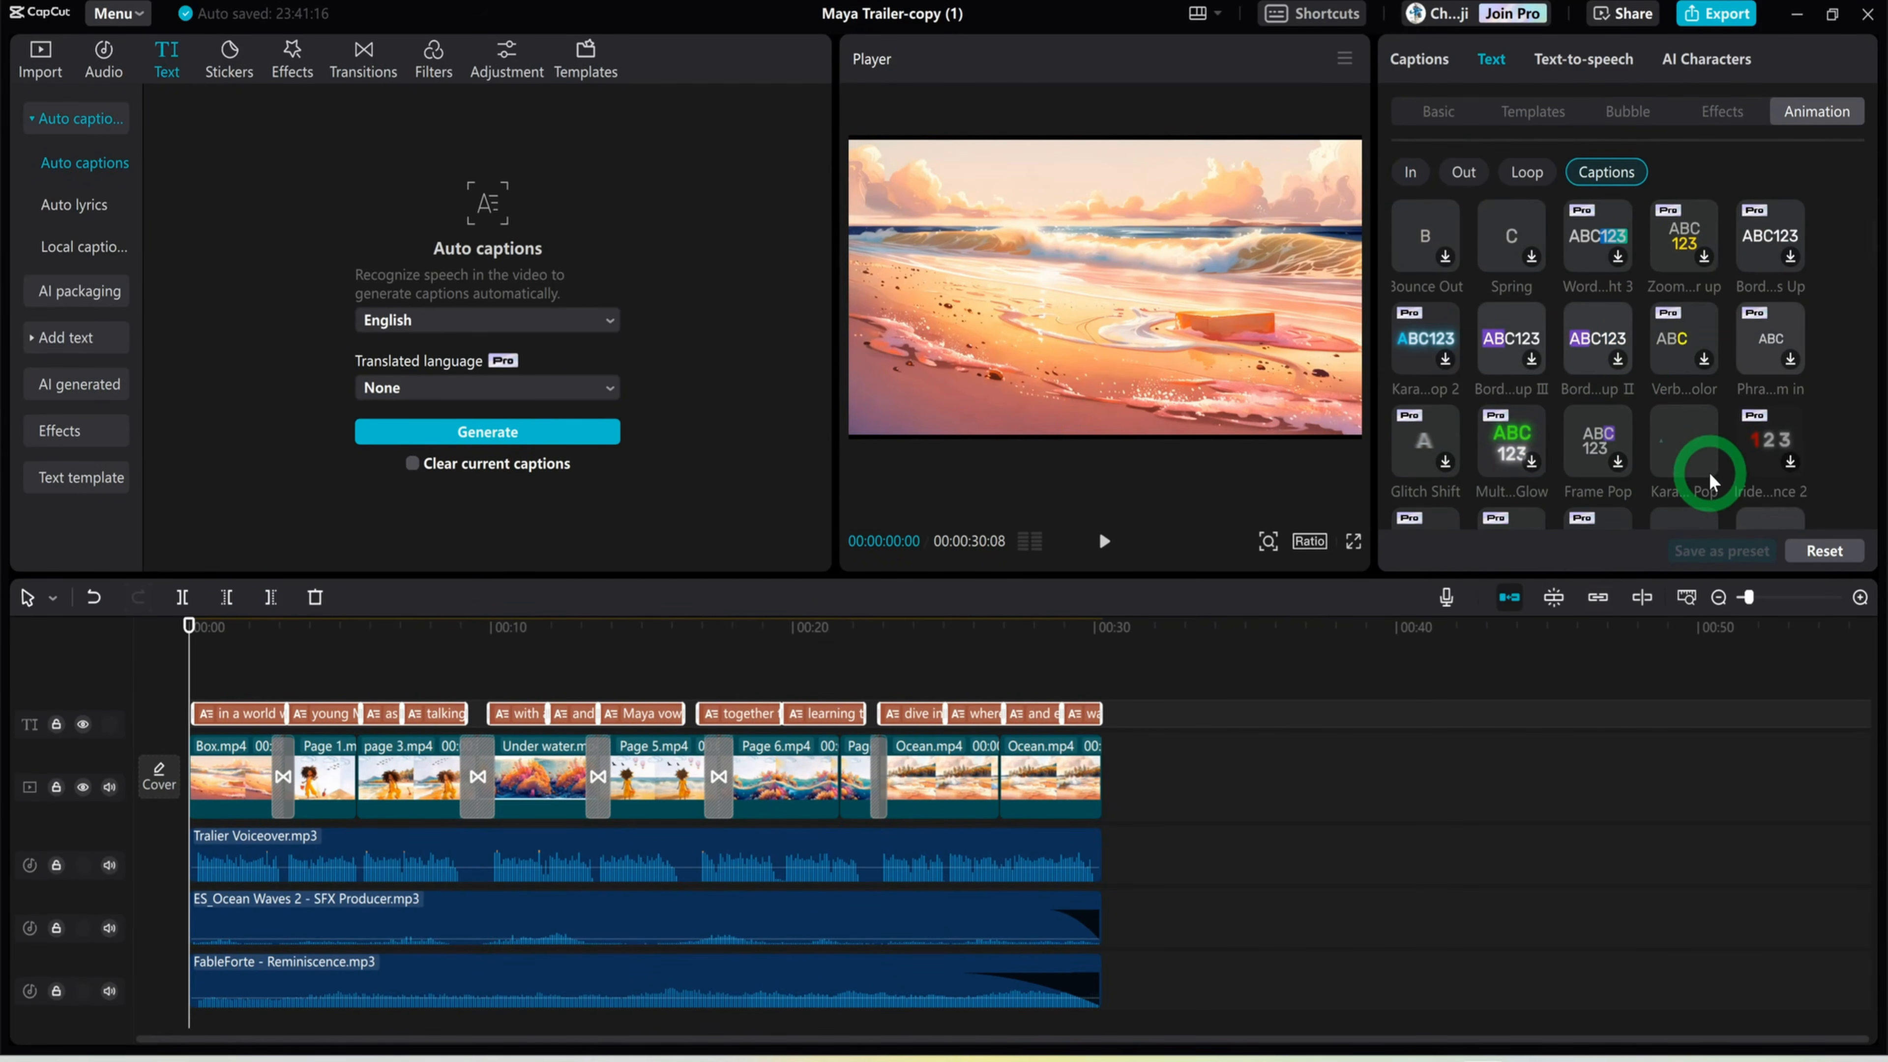
left_click(1692, 446)
left_click(1102, 627)
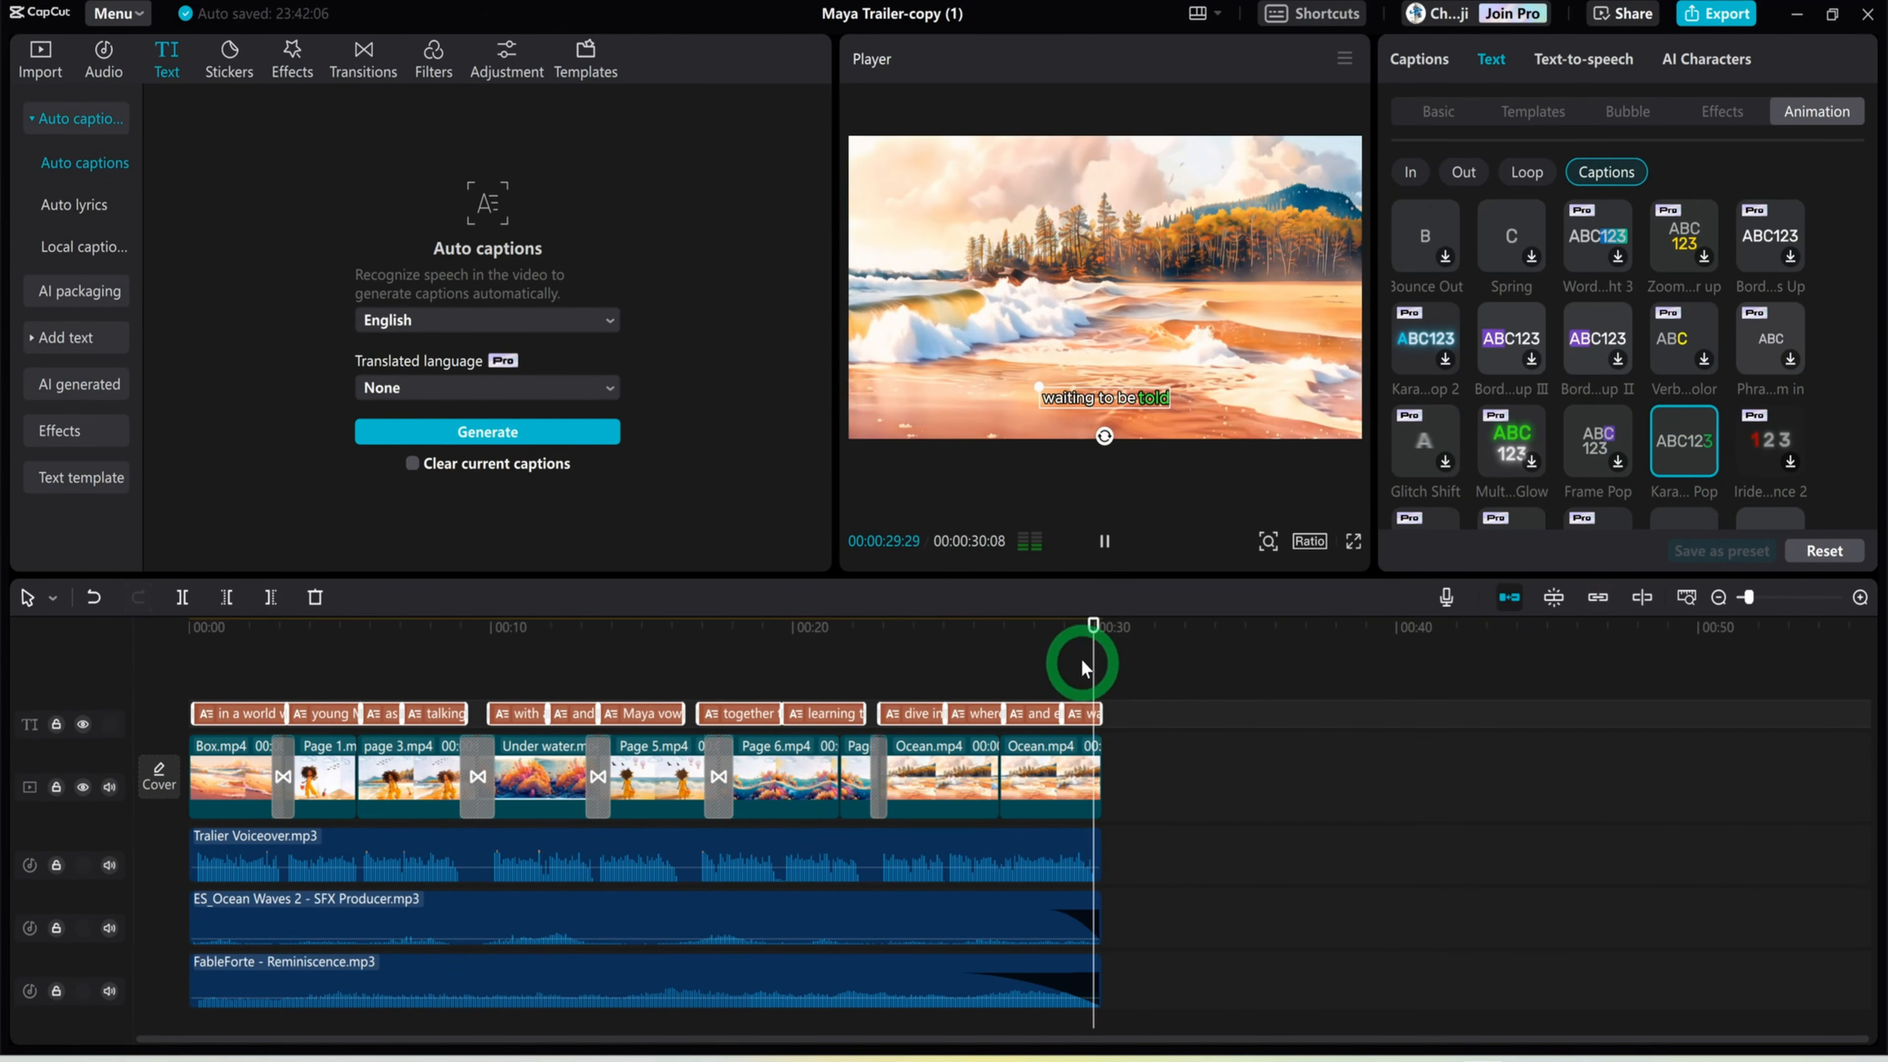
Move the captions slightly lower in the frame and return the playhead to the timeline start
left_click_drag(768, 636, 953, 632)
left_click(1123, 381)
left_click_drag(1123, 380, 1077, 419)
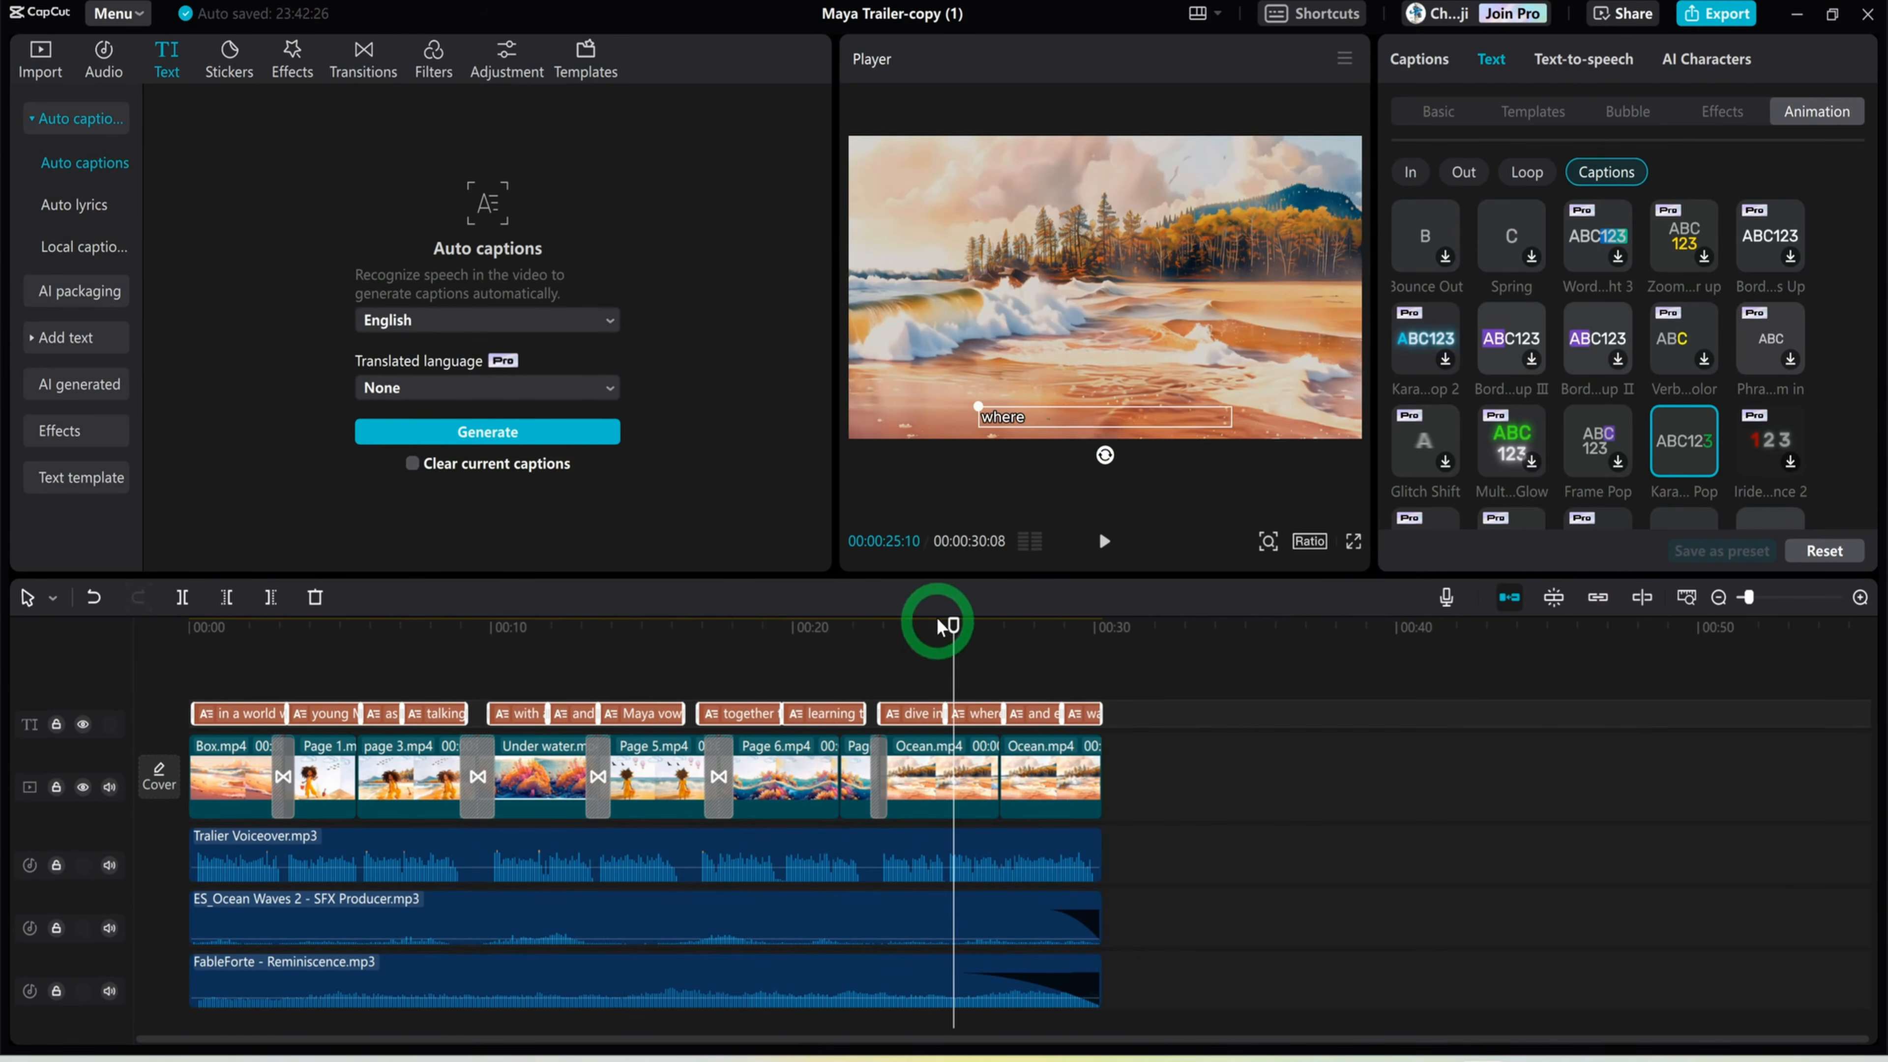
left_click_drag(952, 627, 177, 595)
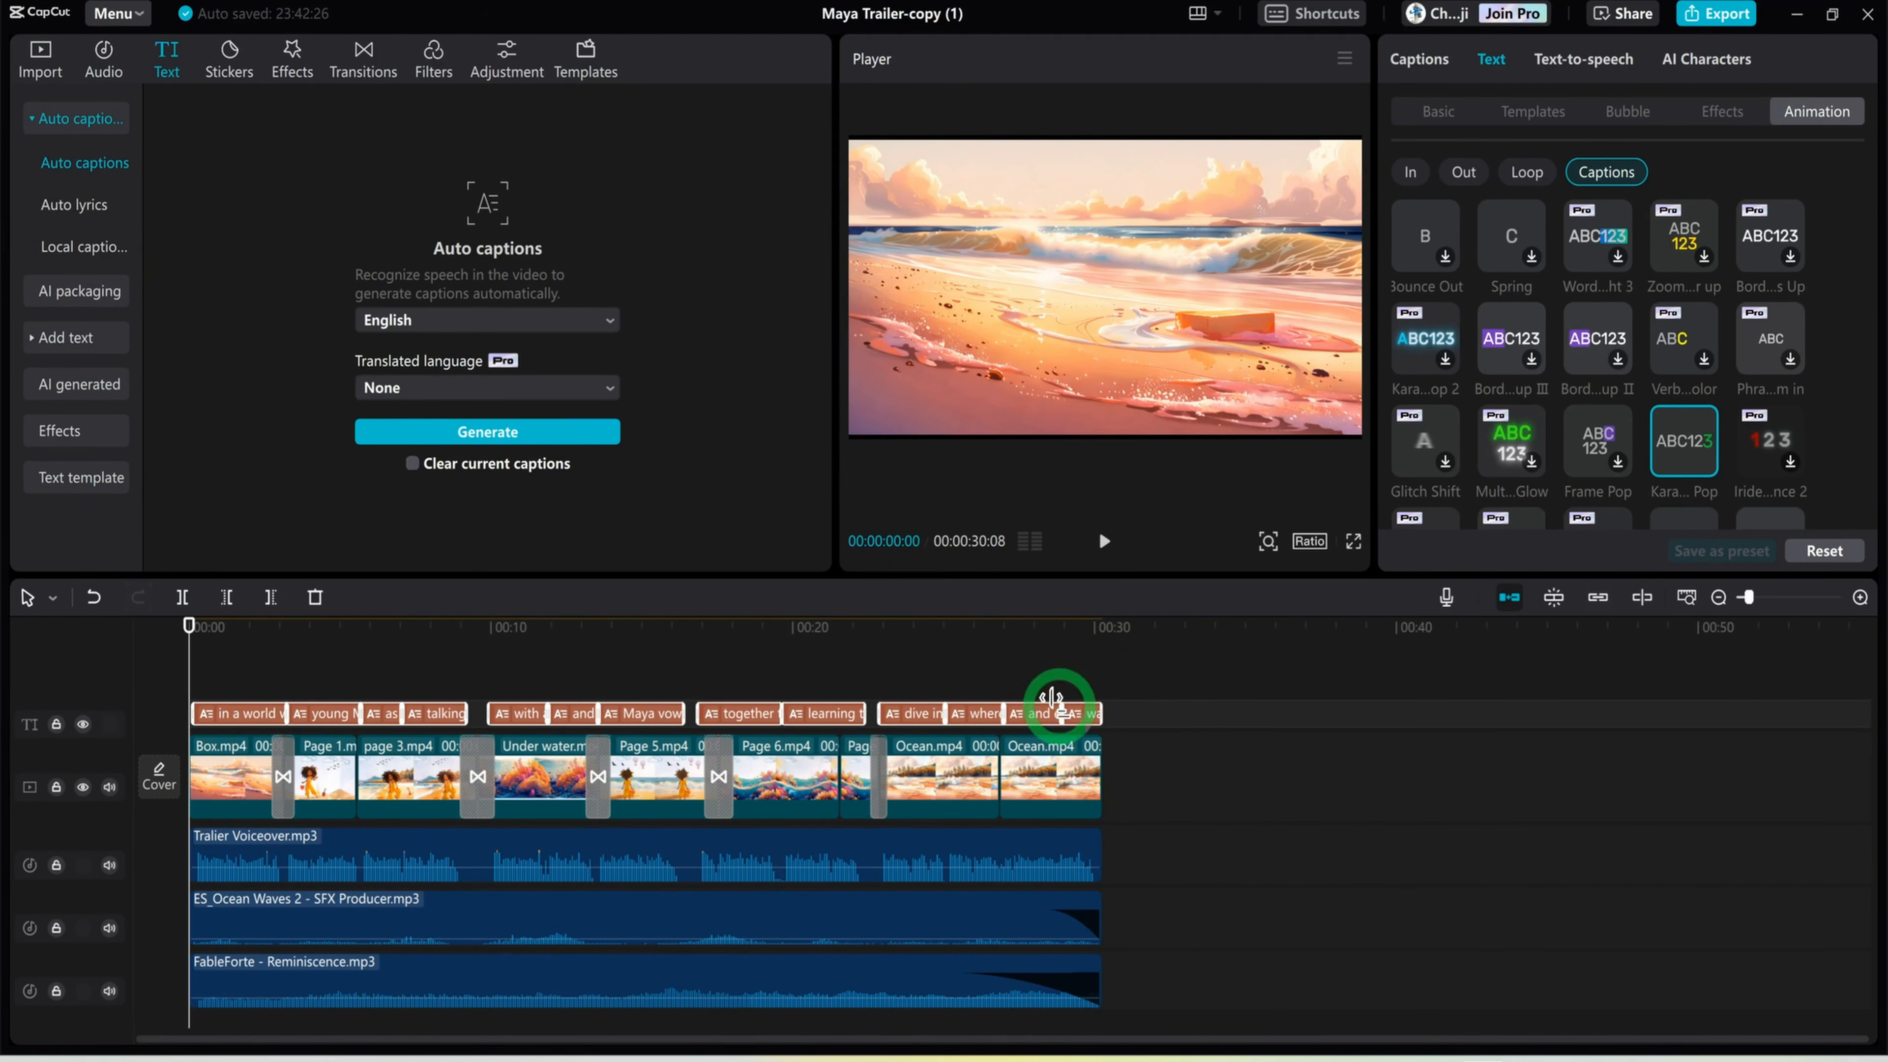
Append Animation Intro.mp4 after the last Ocean.mp4 clip and move the playhead onto it at 00:00:31:26
left_click(35, 67)
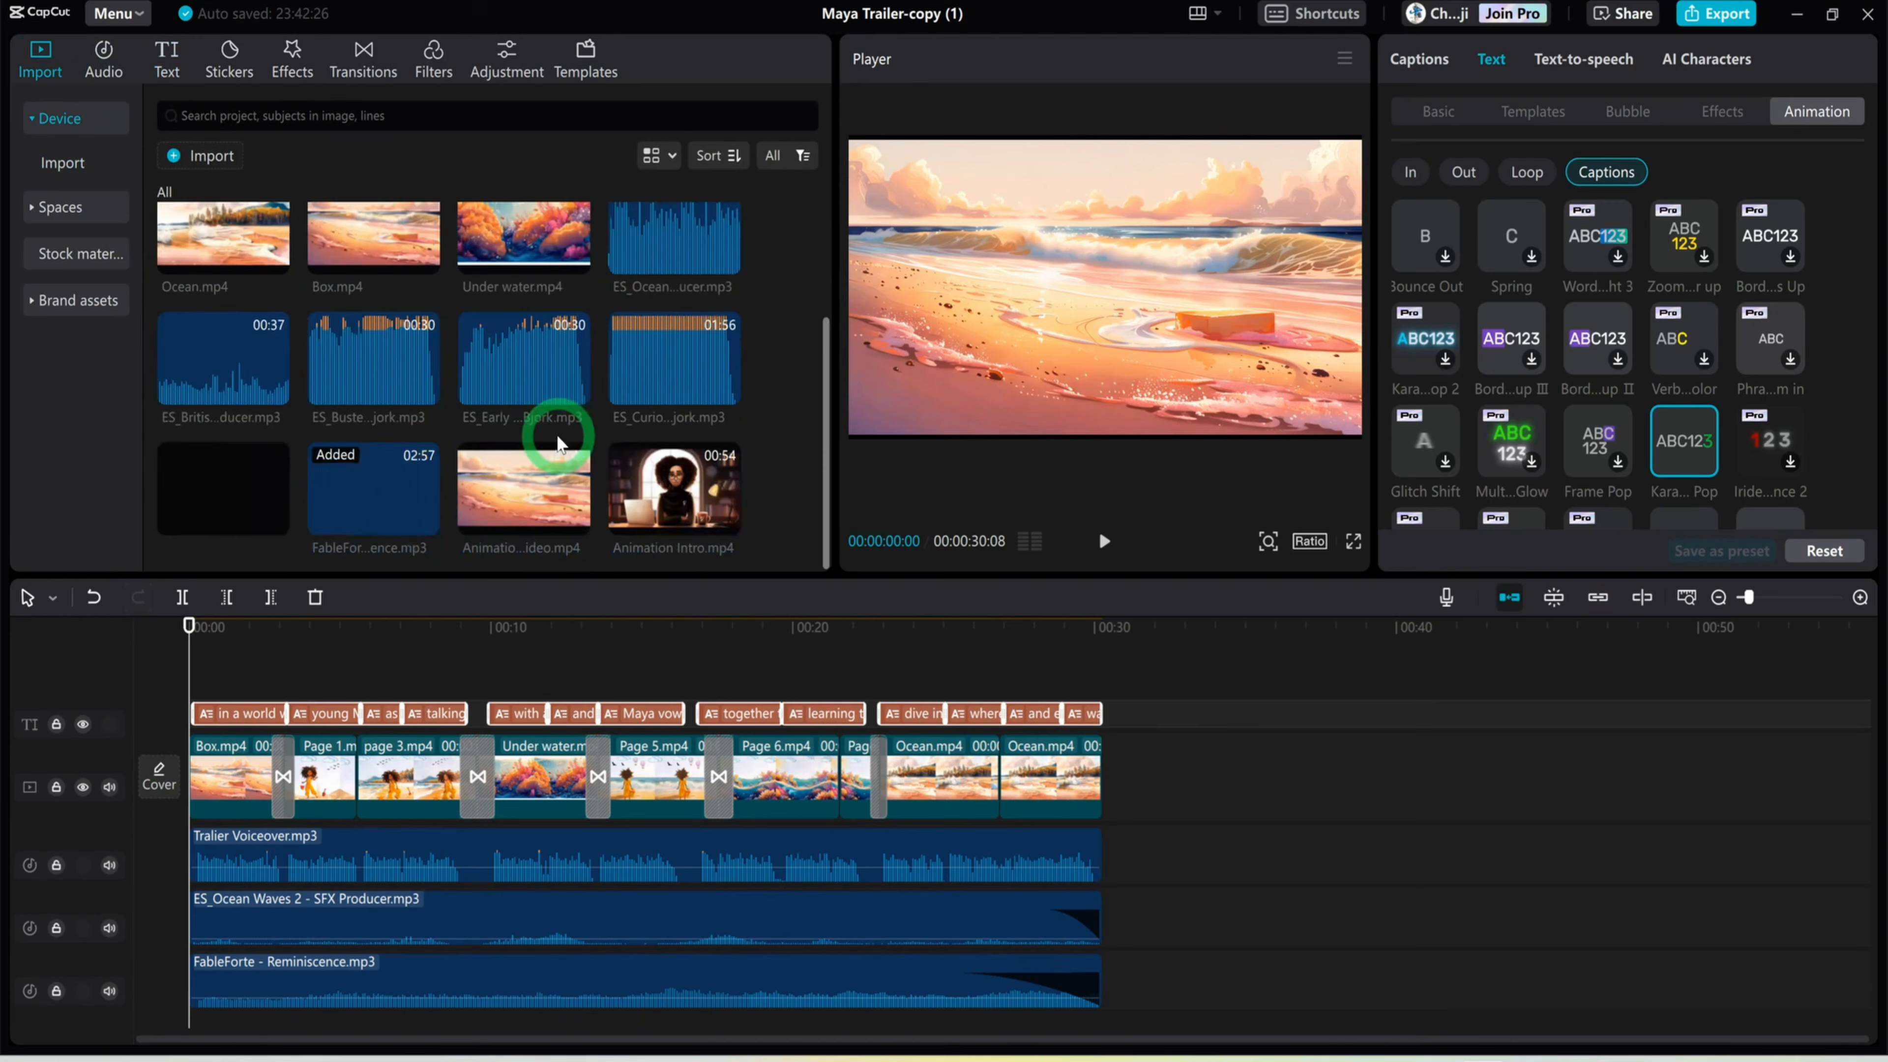
left_click_drag(695, 500, 1104, 856)
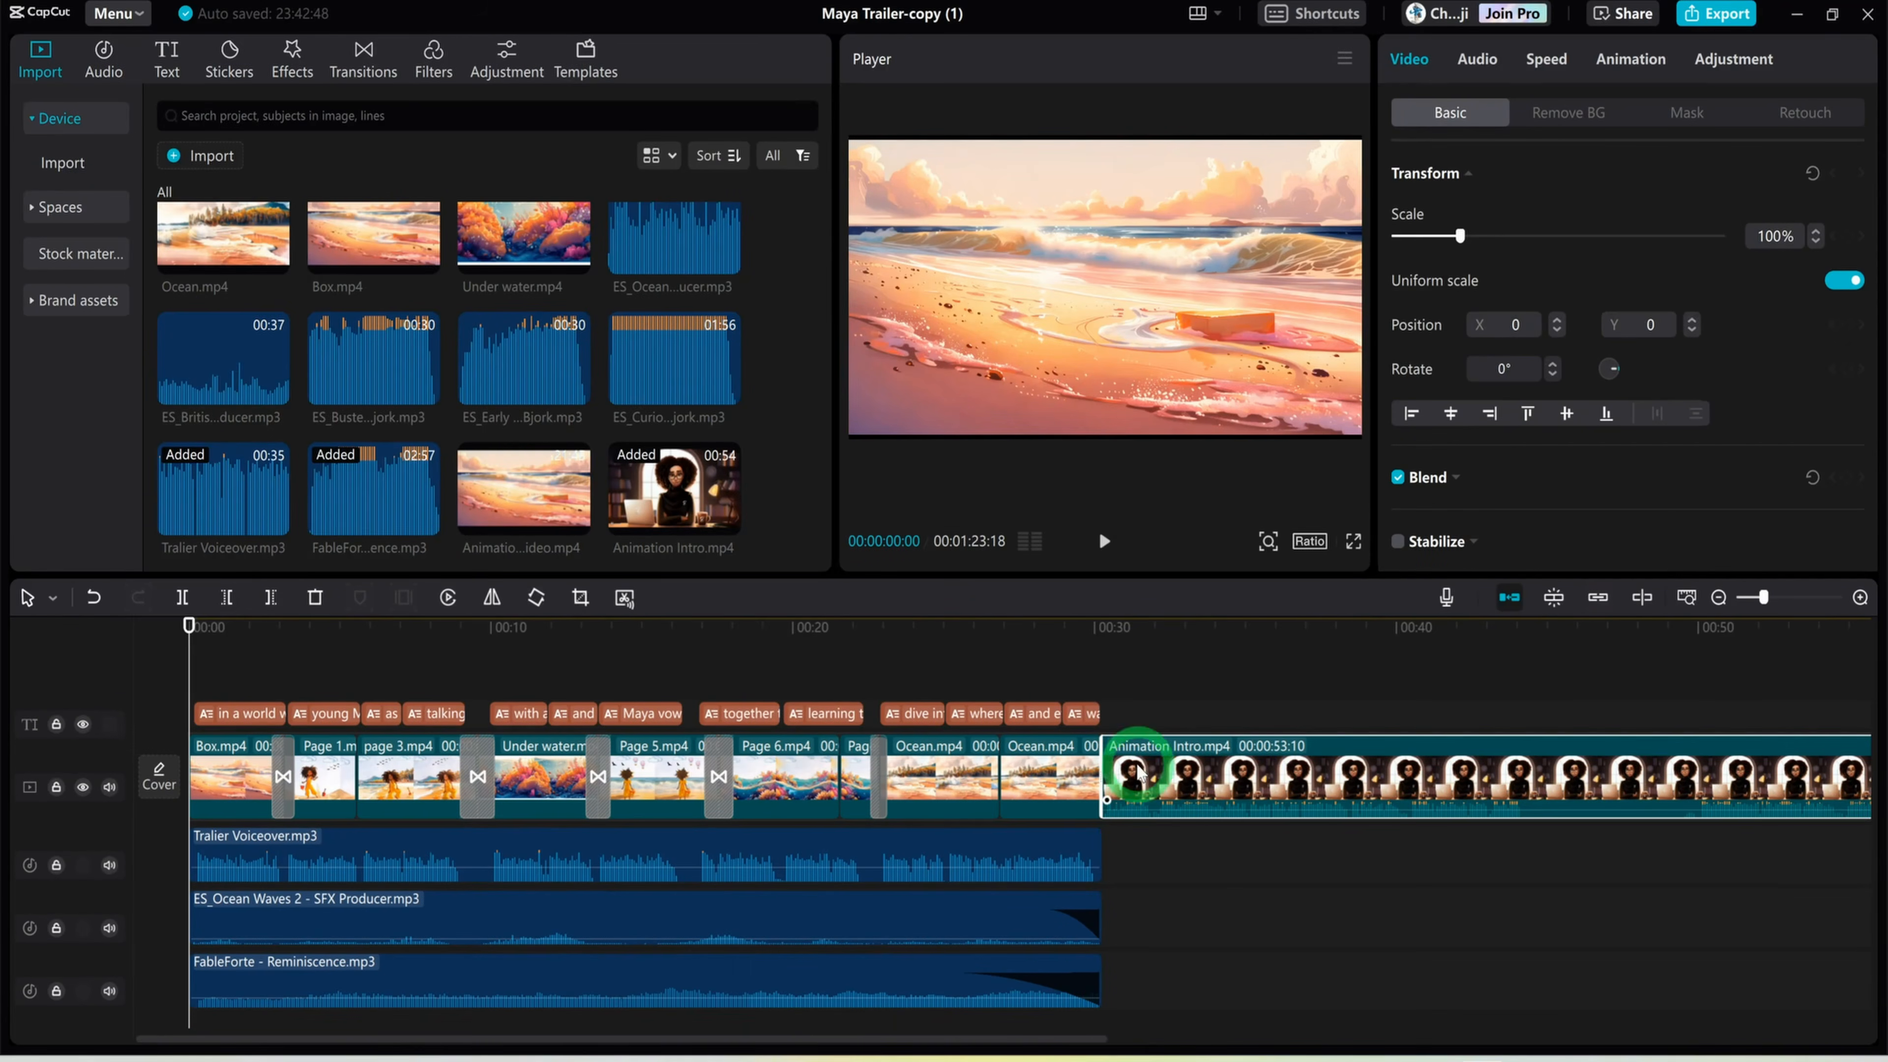
left_click_drag(187, 630, 1150, 773)
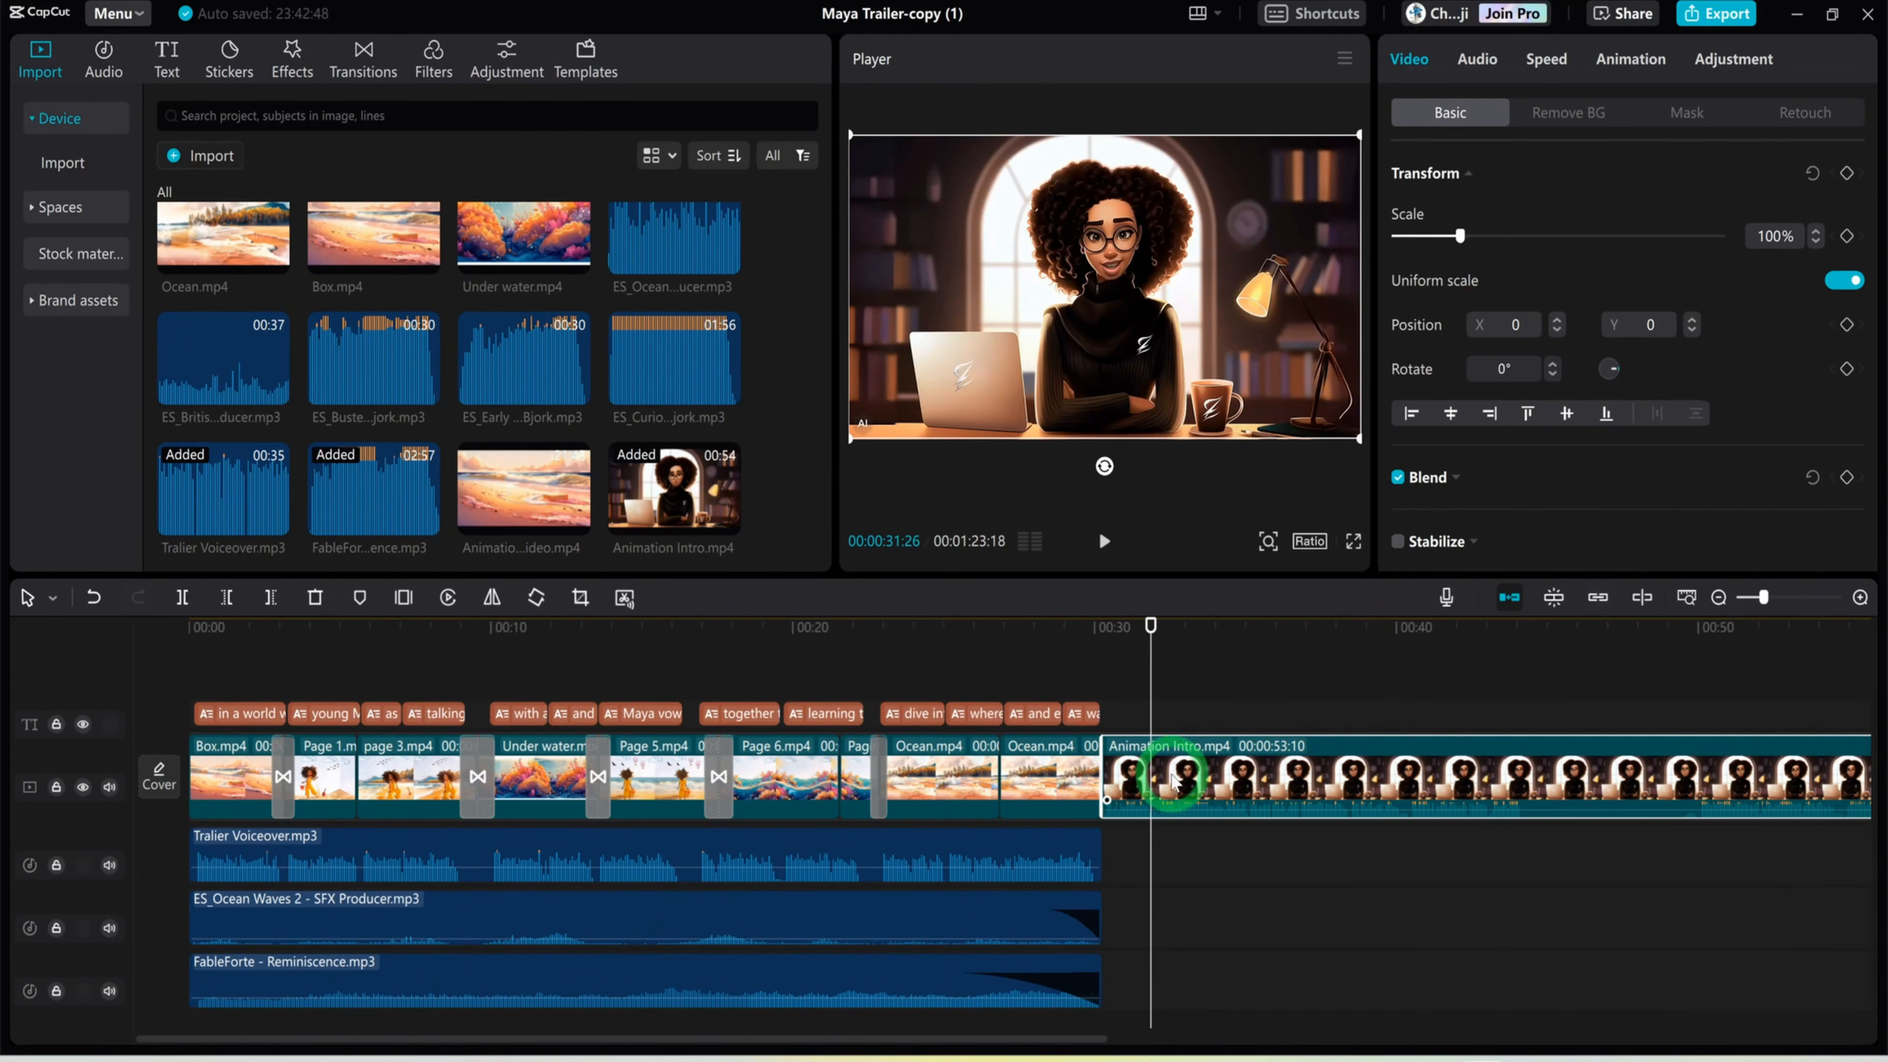
Add a 0.7 s Pull in transition between the last Ocean.mp4 clip and Animation Intro.mp4 and preview it
left_click(375, 74)
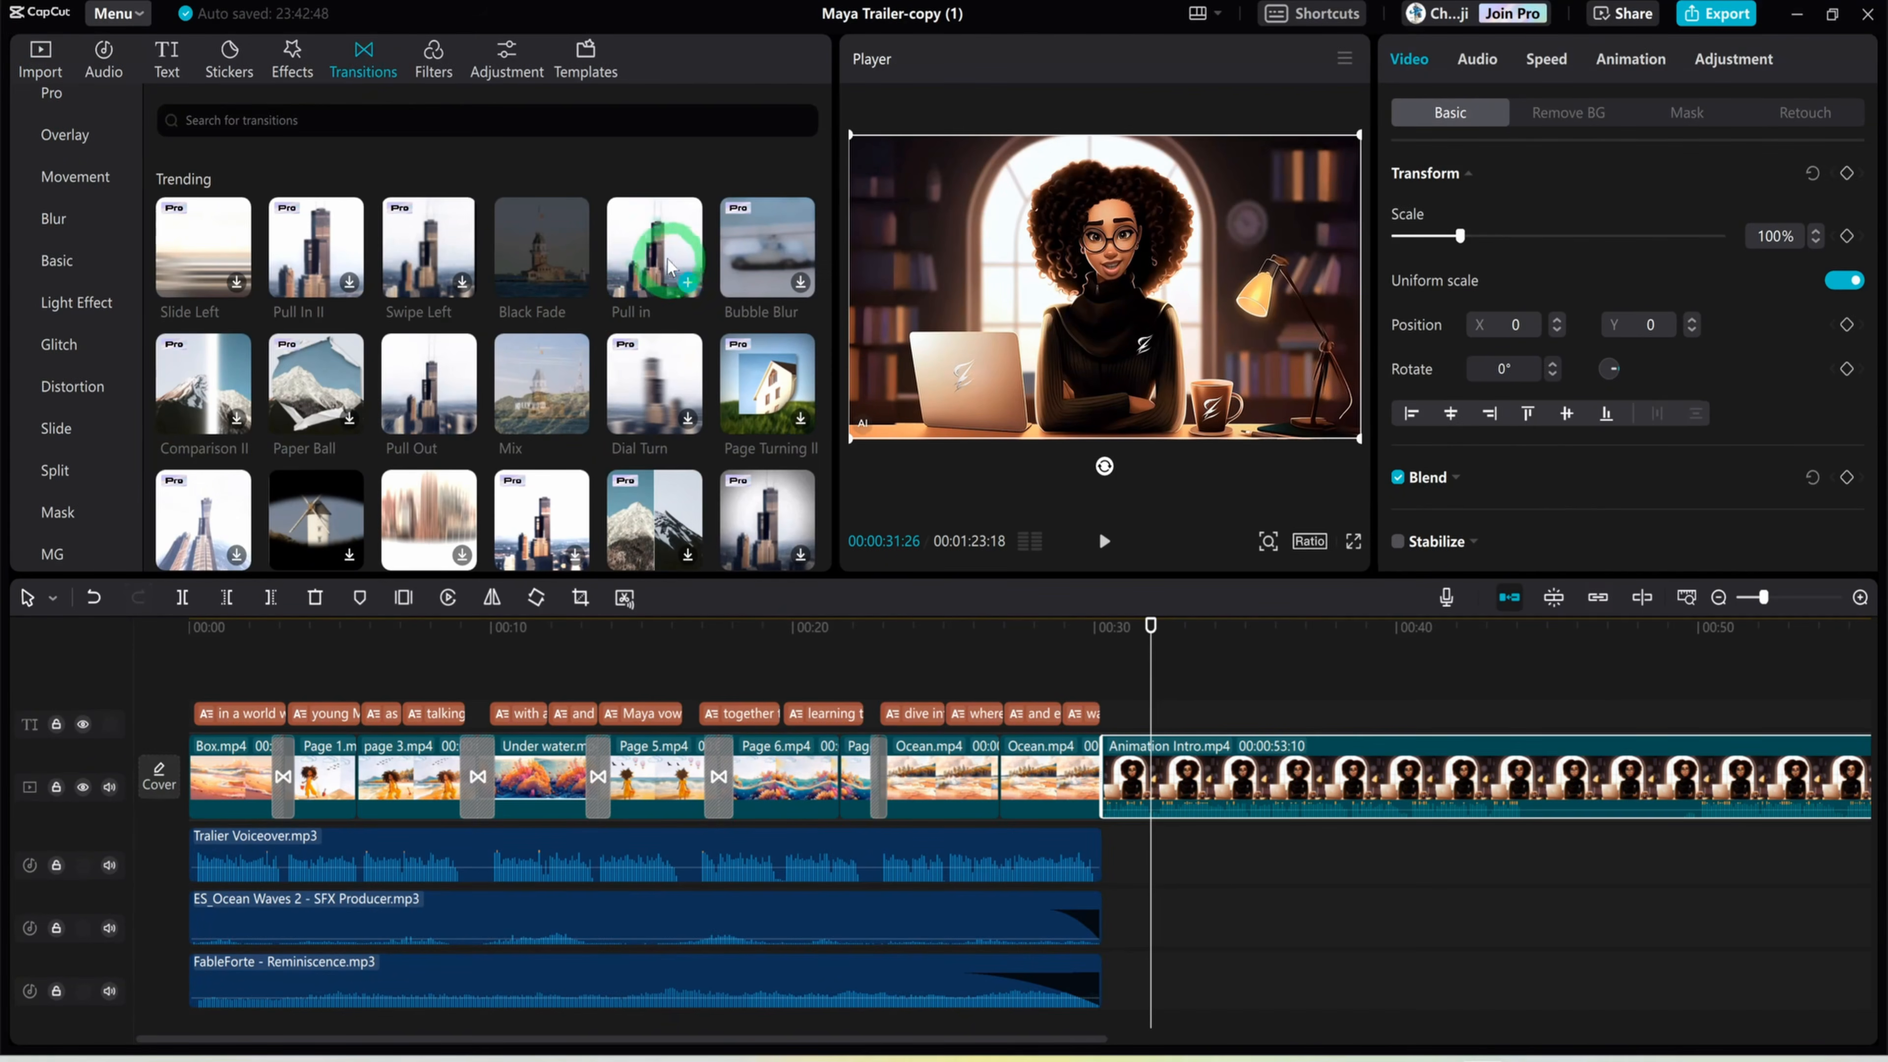
left_click_drag(669, 266, 1090, 783)
left_click(1142, 630)
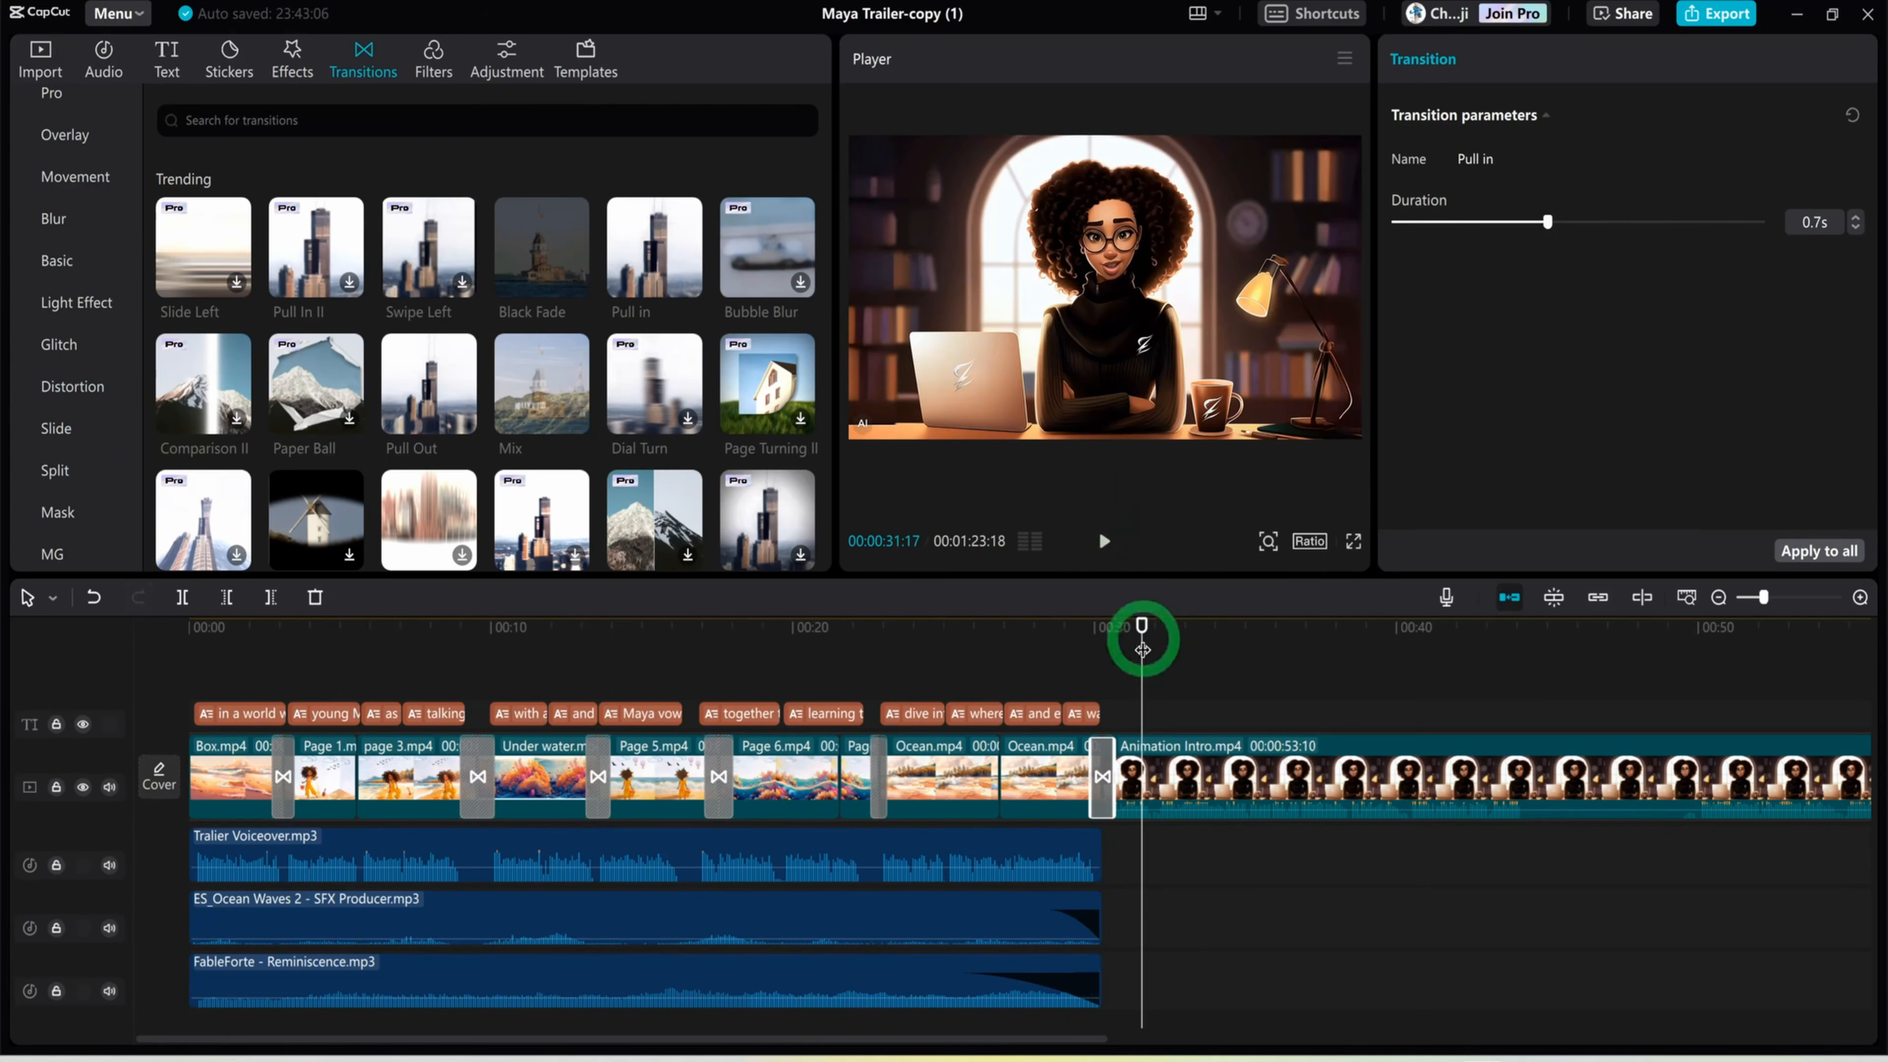
mouse_move(1142, 649)
left_mouse_down()
mouse_move(1172, 631)
mouse_move(1437, 632)
mouse_move(1884, 673)
mouse_move(1550, 687)
mouse_move(204, 666)
mouse_move(1161, 667)
left_mouse_up()
left_click(1008, 521)
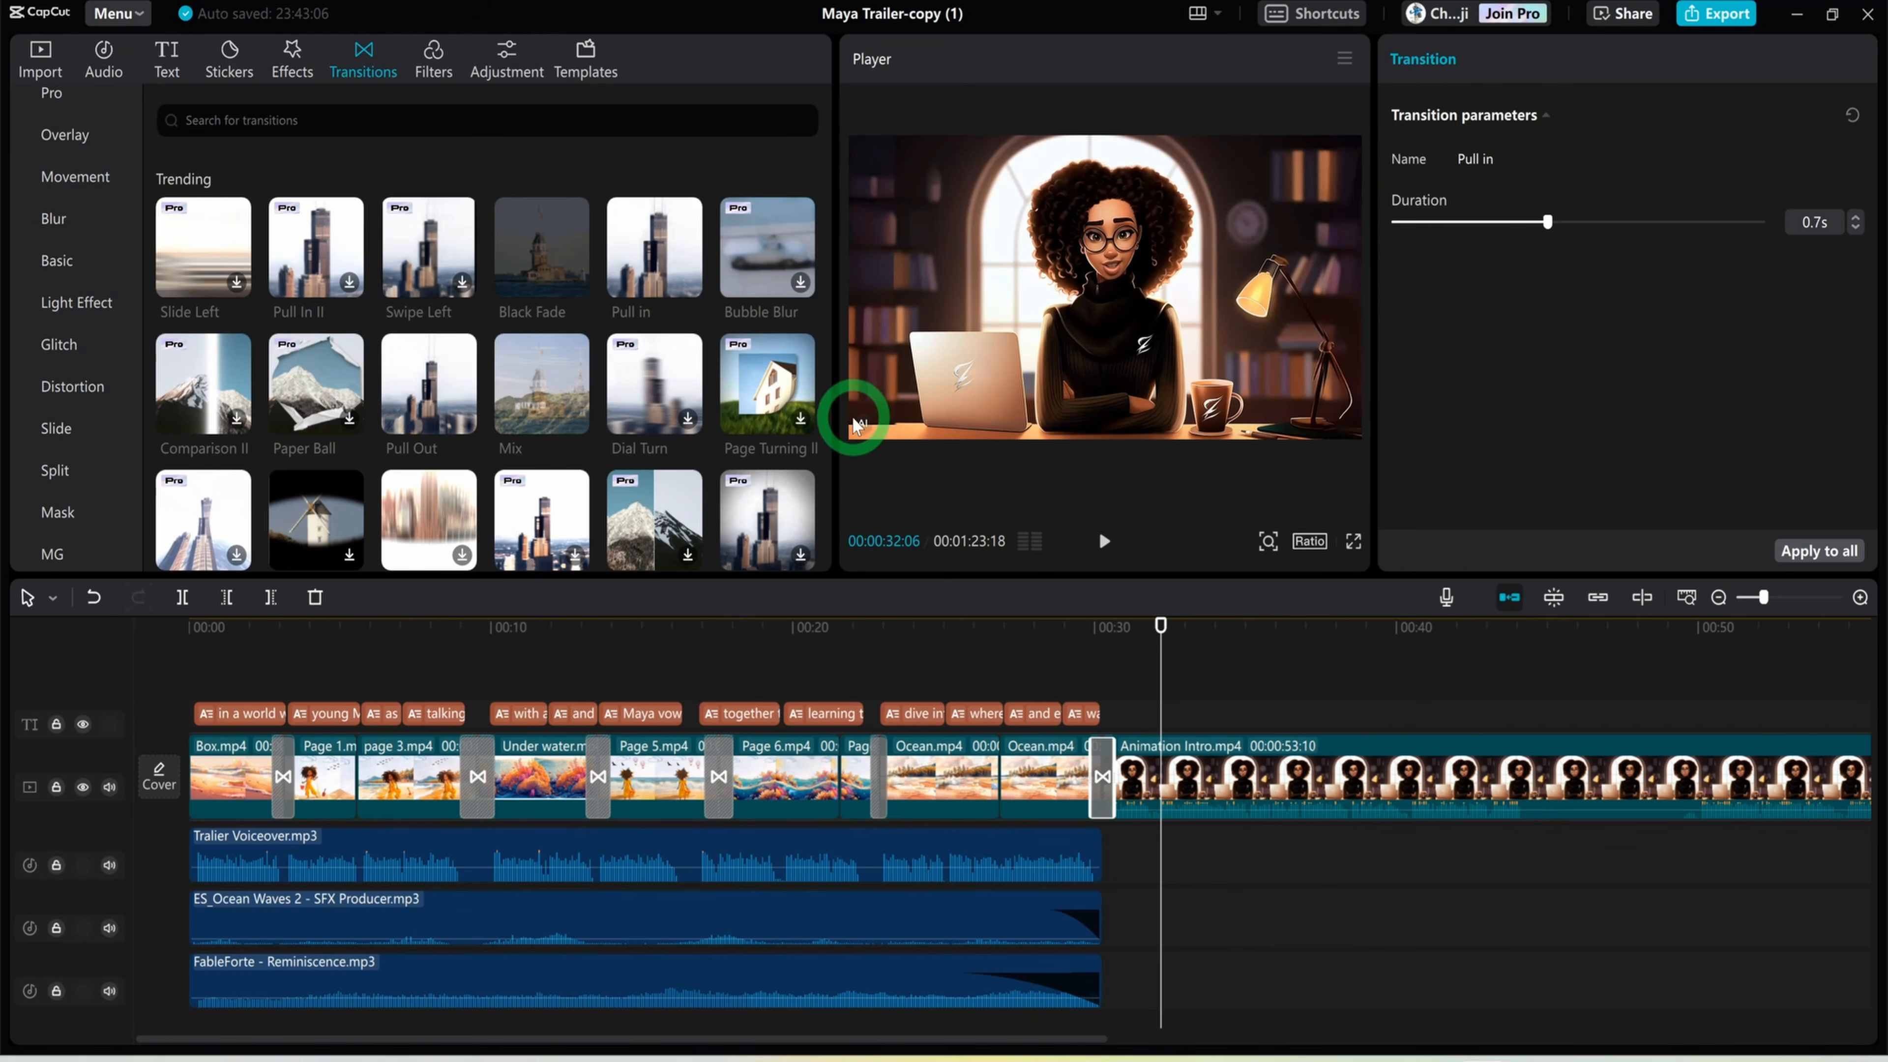
Enlarge the Animation Intro.mp4 clip to 106% scale, reposition it to X -44, Y 67 and preview it
left_click(1275, 814)
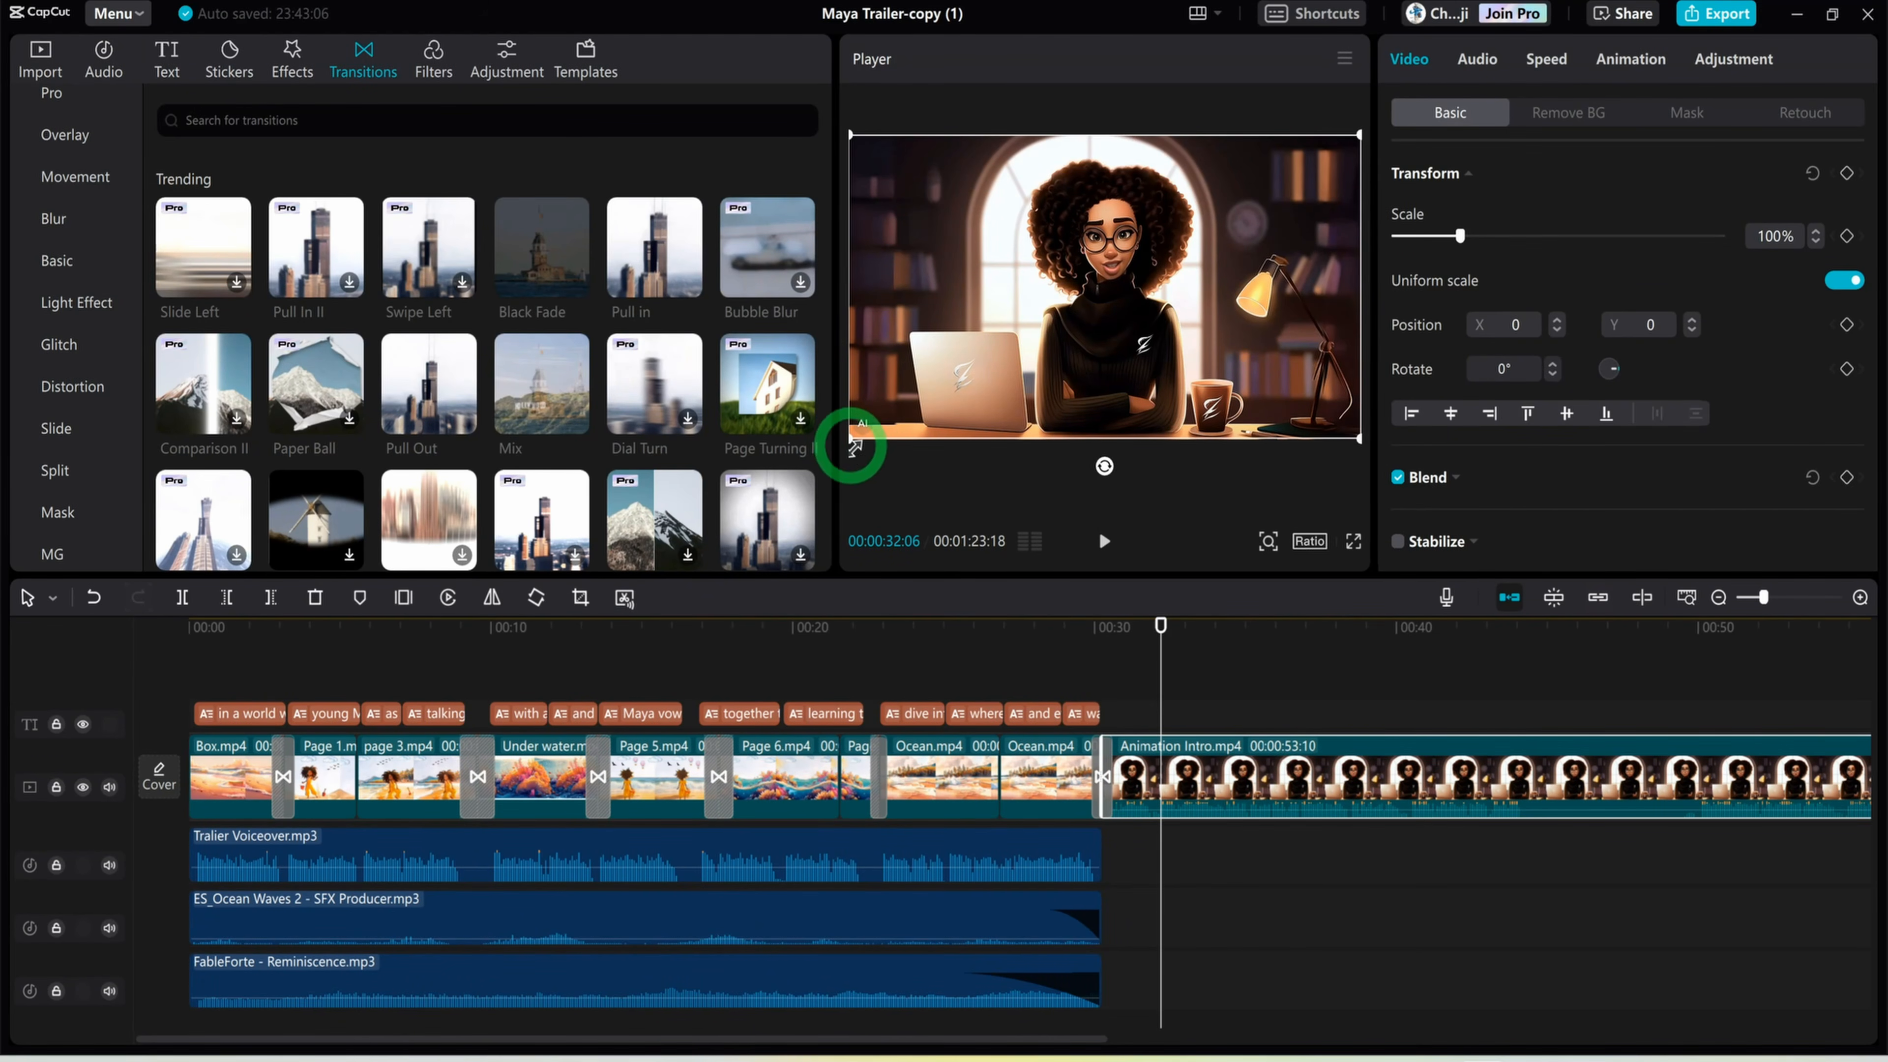
left_click_drag(849, 449, 835, 474)
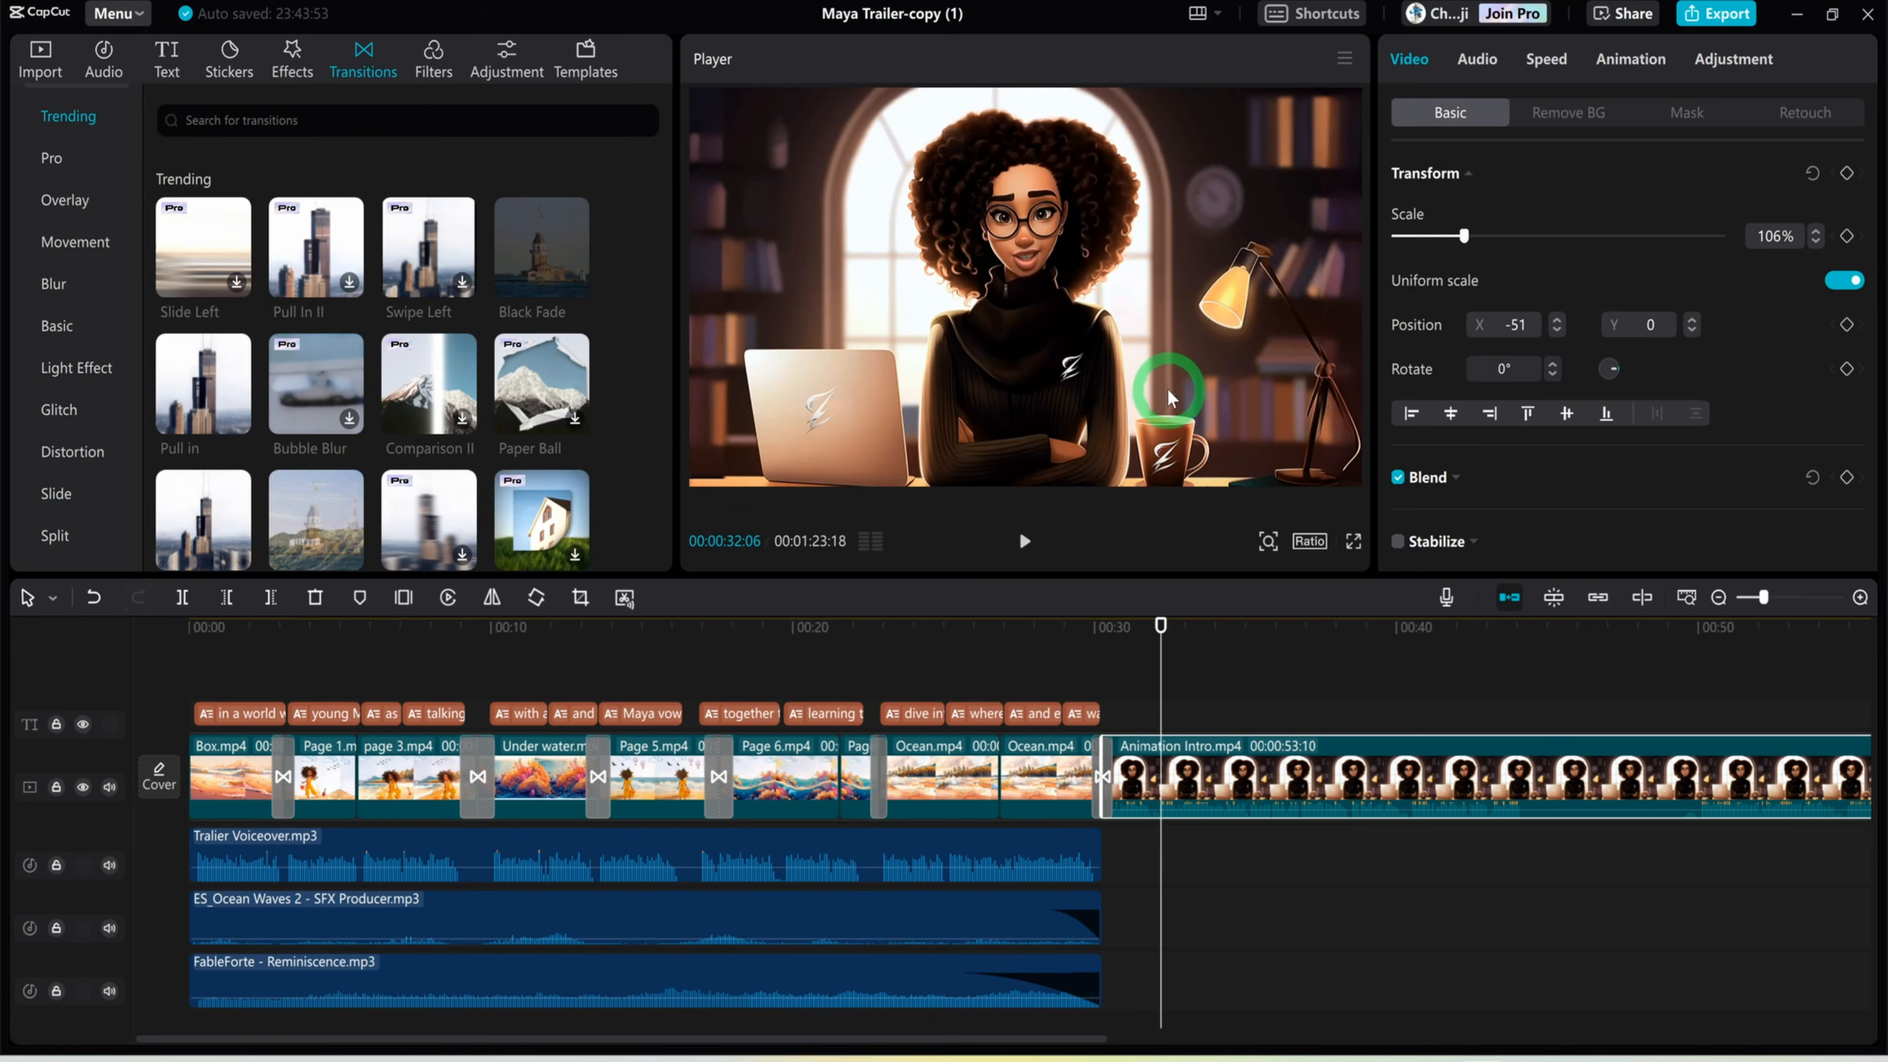
left_click_drag(1167, 393, 1175, 379)
key("Up")
key("Up")
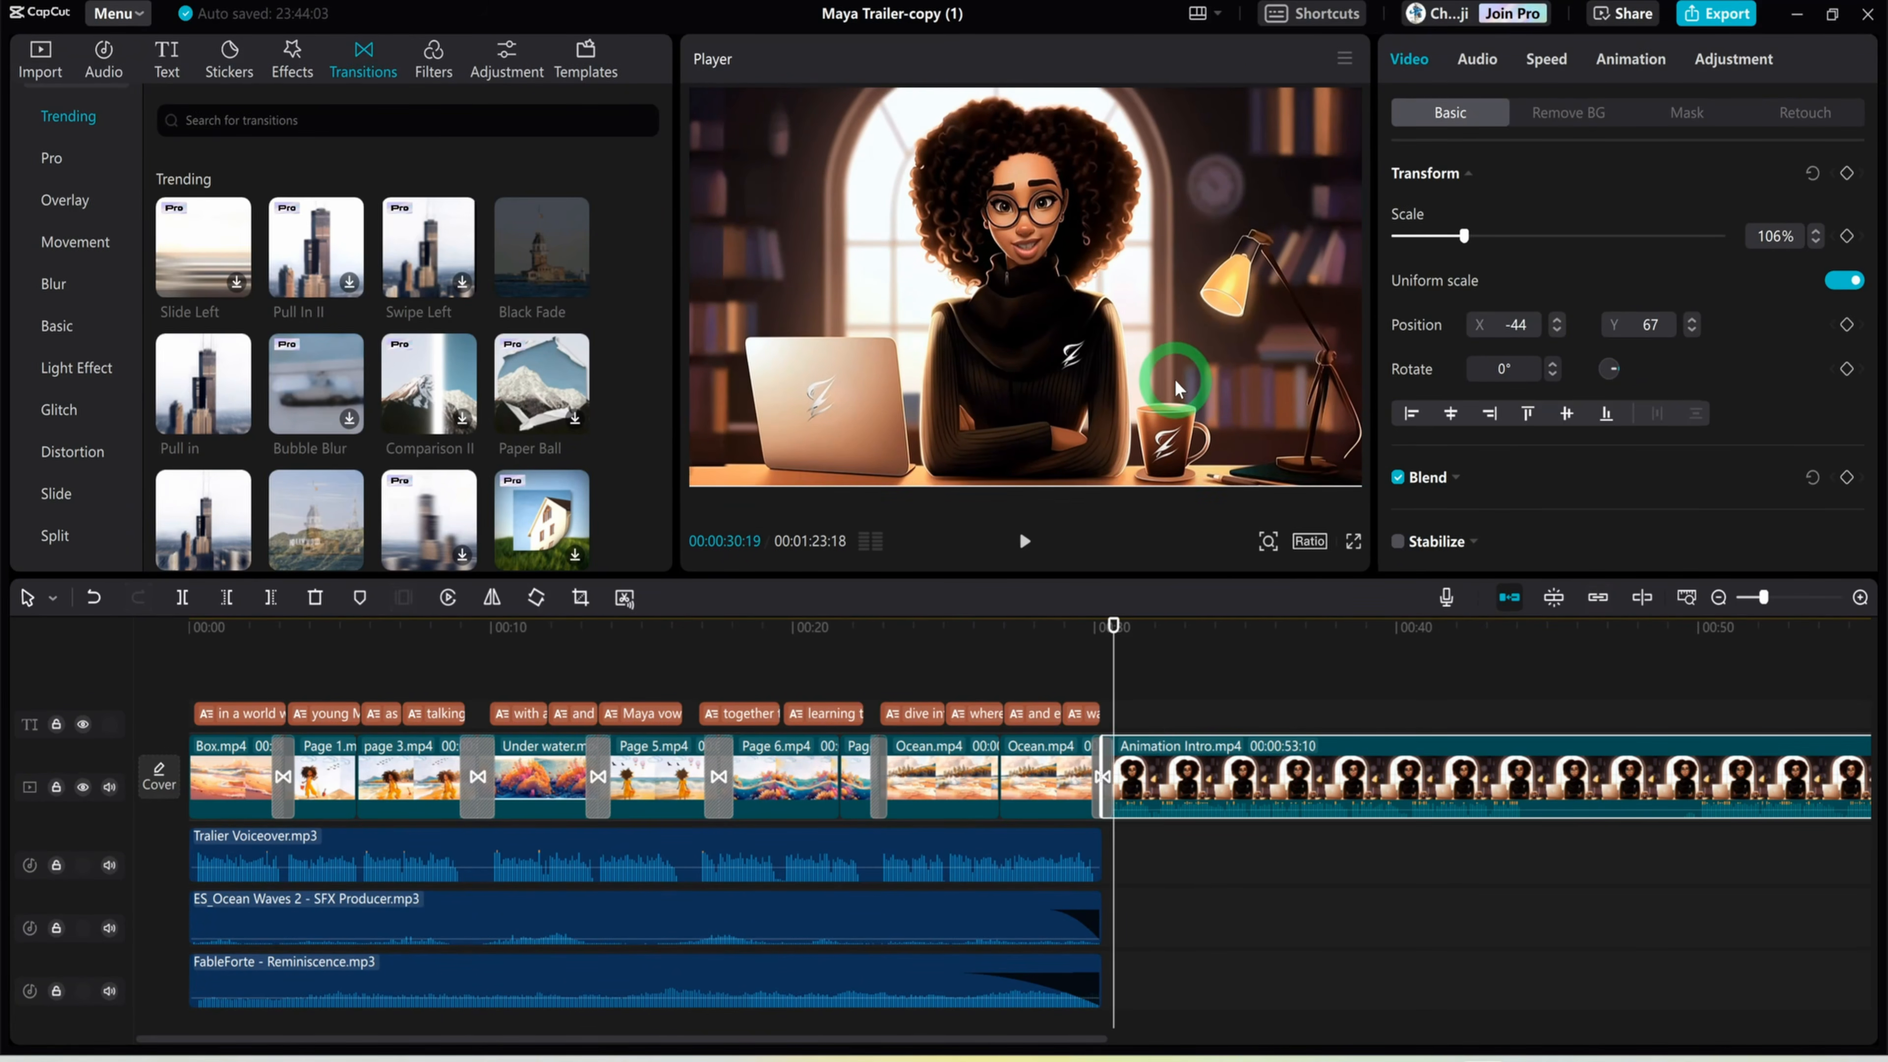
left_click_drag(1102, 625, 1210, 675)
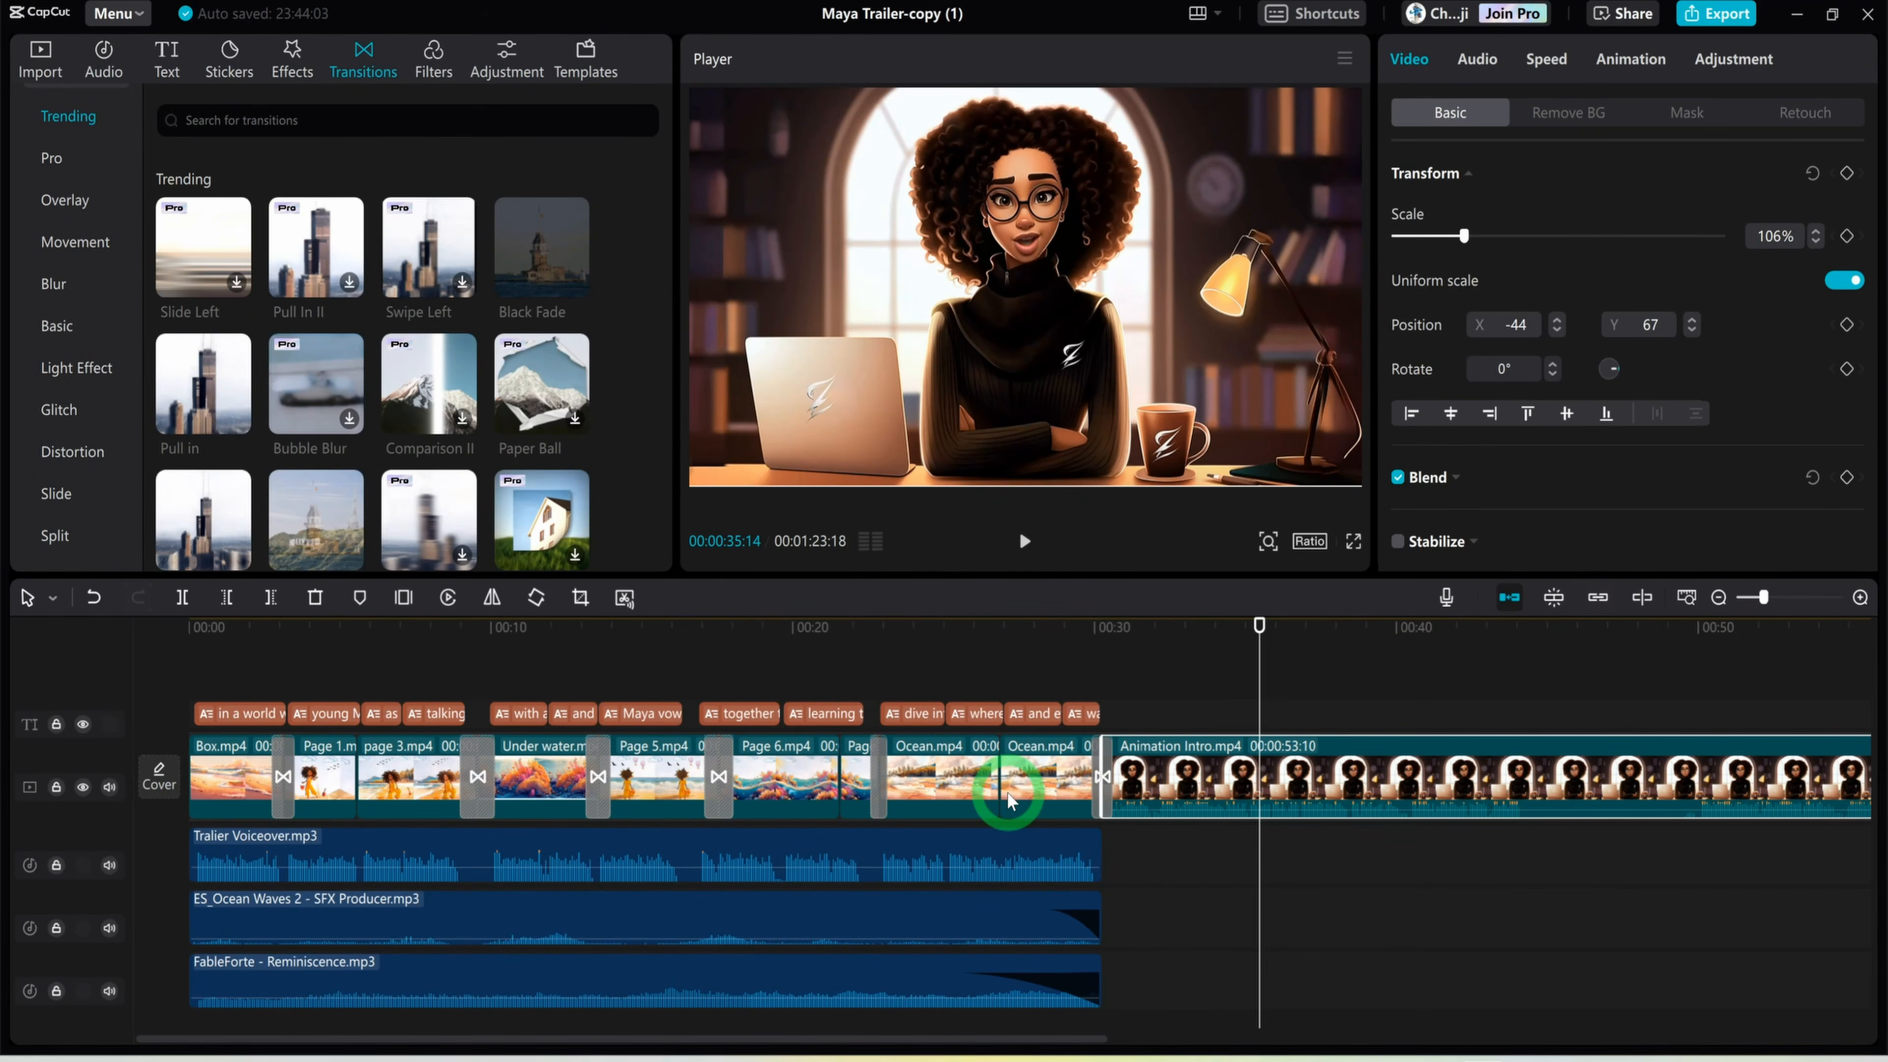
Open the export settings for Maya Trailer-copy (1) and choose 4K as the video resolution
left_click(1724, 18)
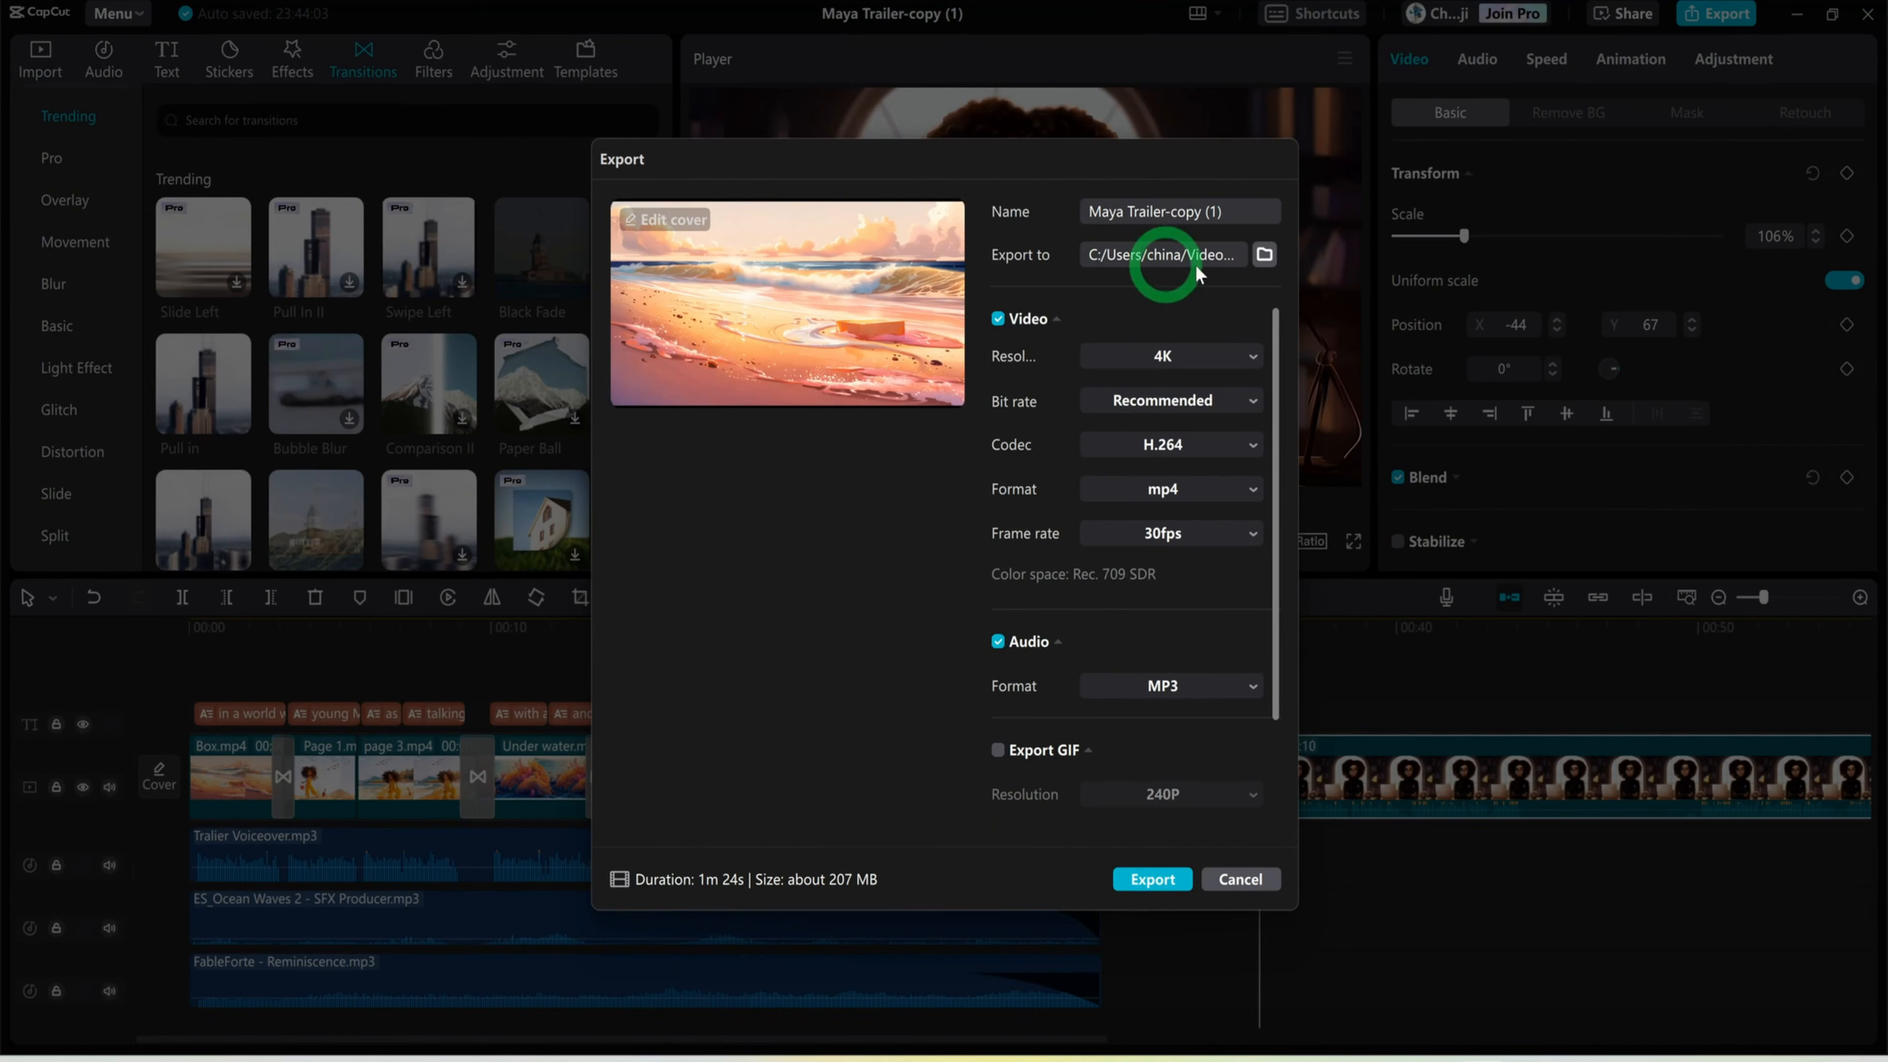
left_click(1201, 363)
left_click(1200, 353)
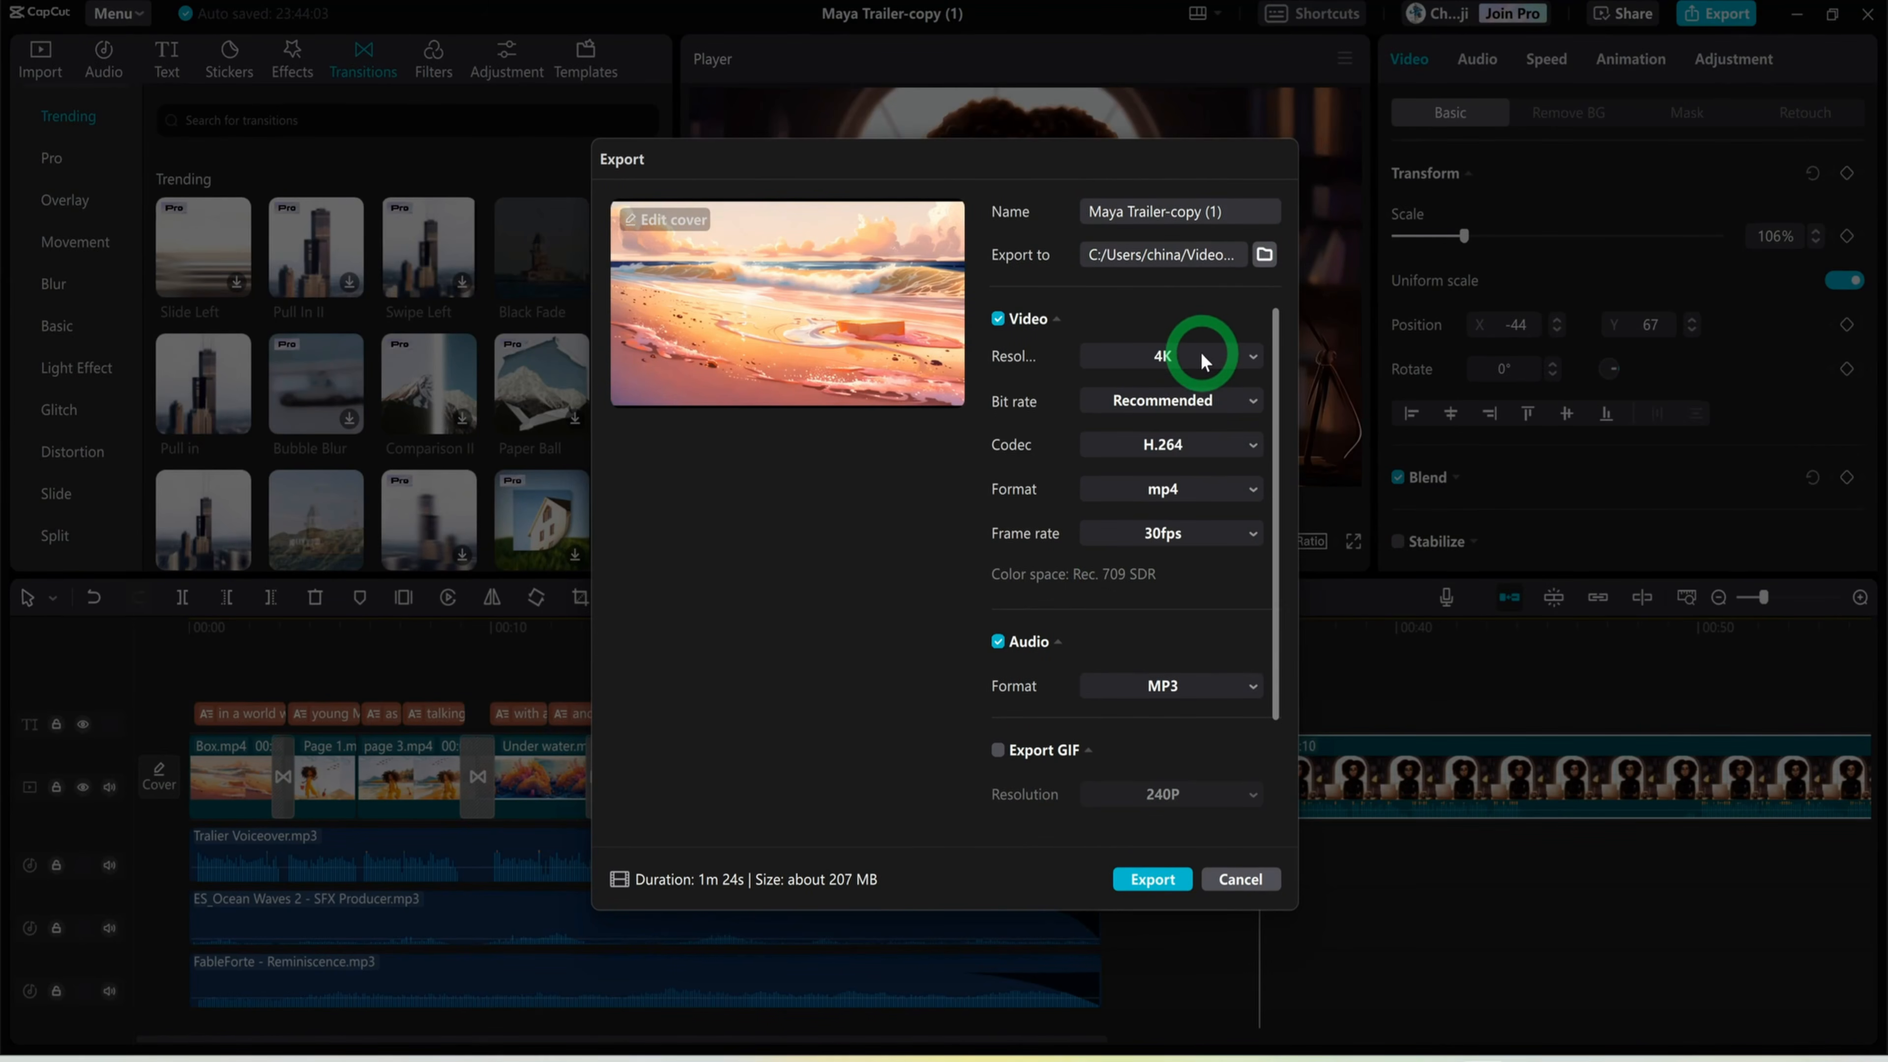
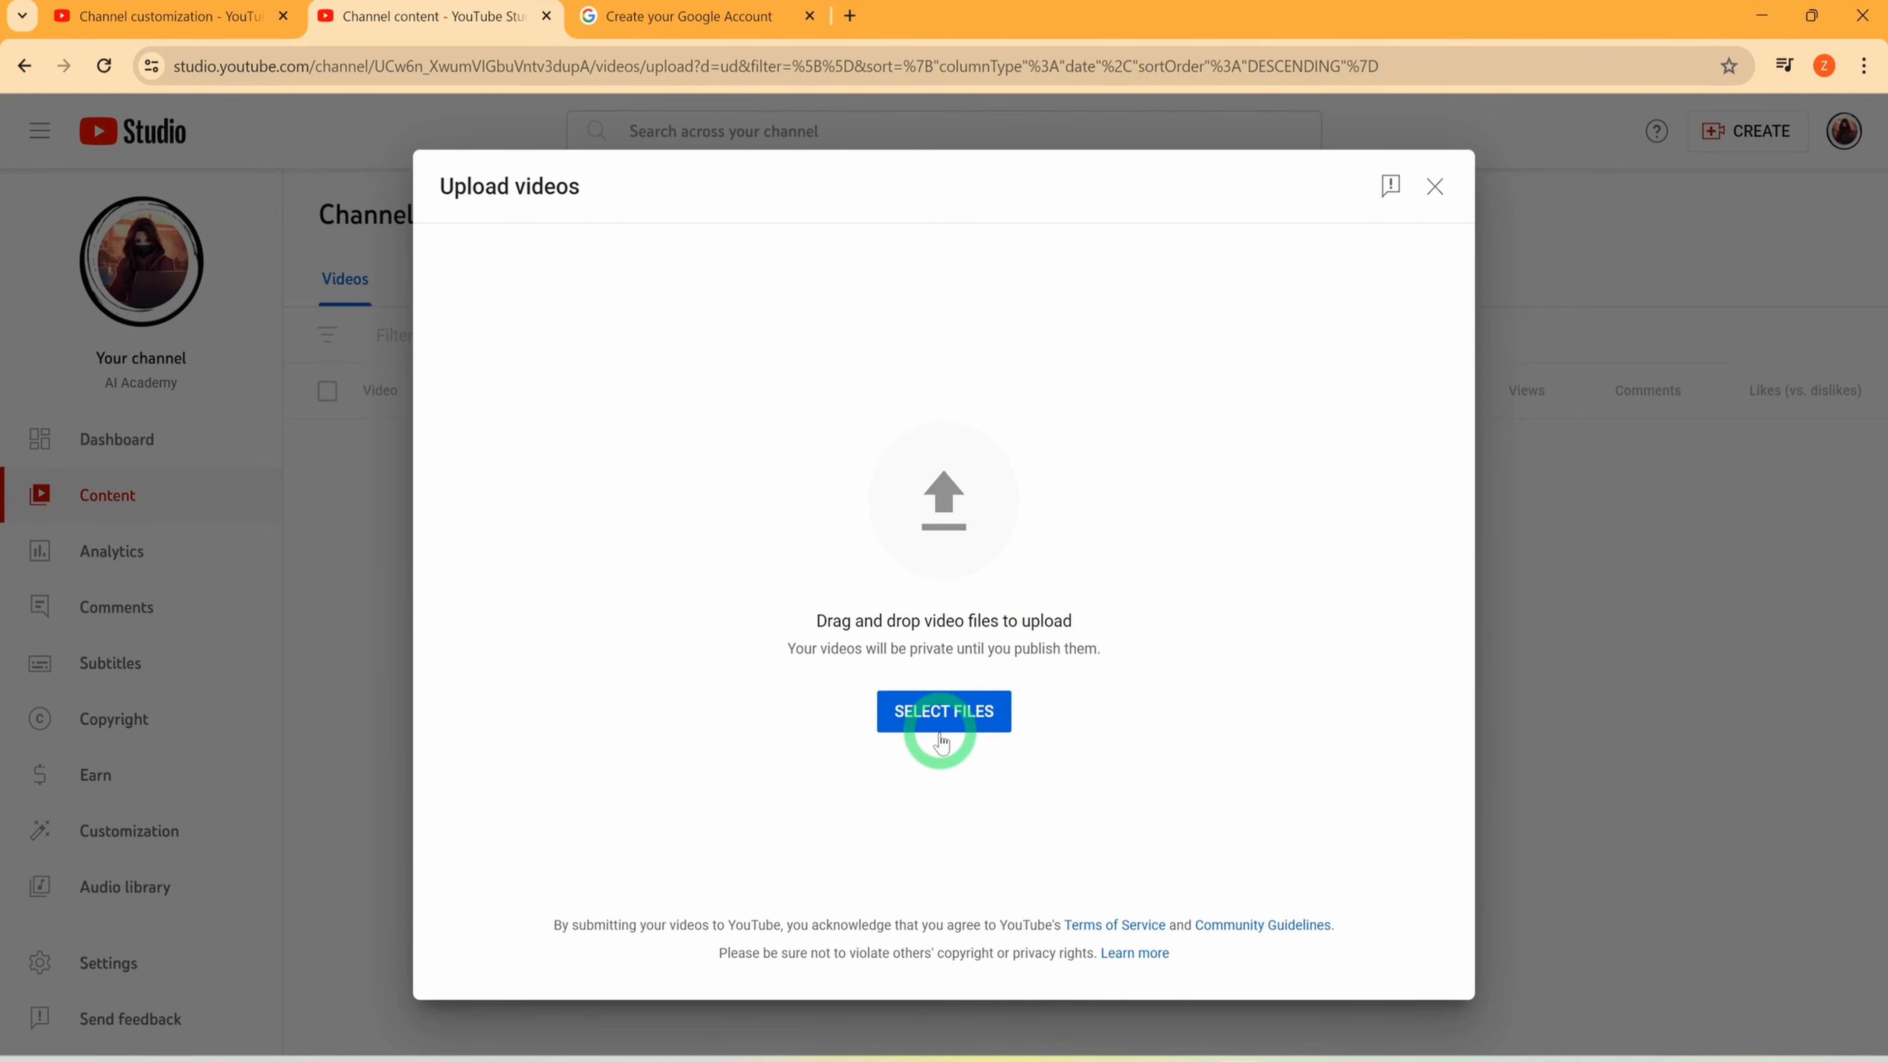
Upload the video file Maya Animation For Upload.mp4 and look over its title and description fields
left_click(959, 711)
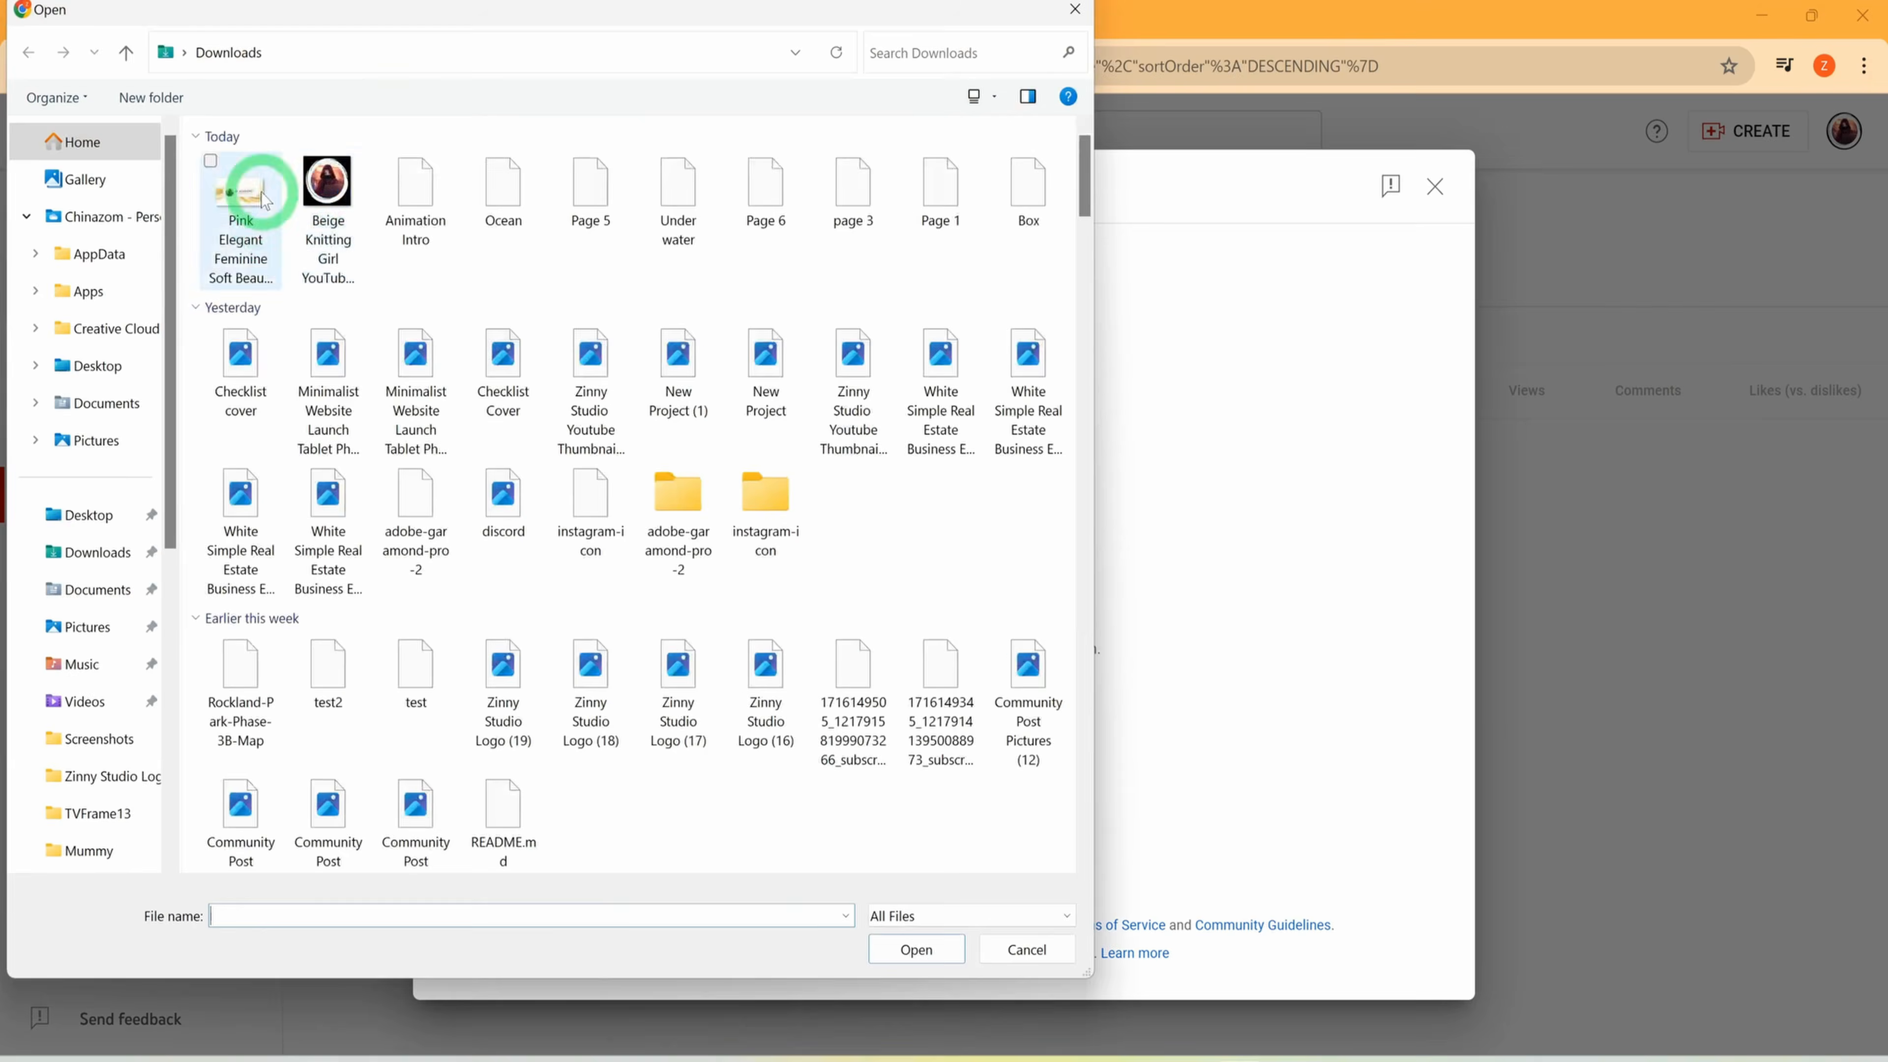
double_click(261, 189)
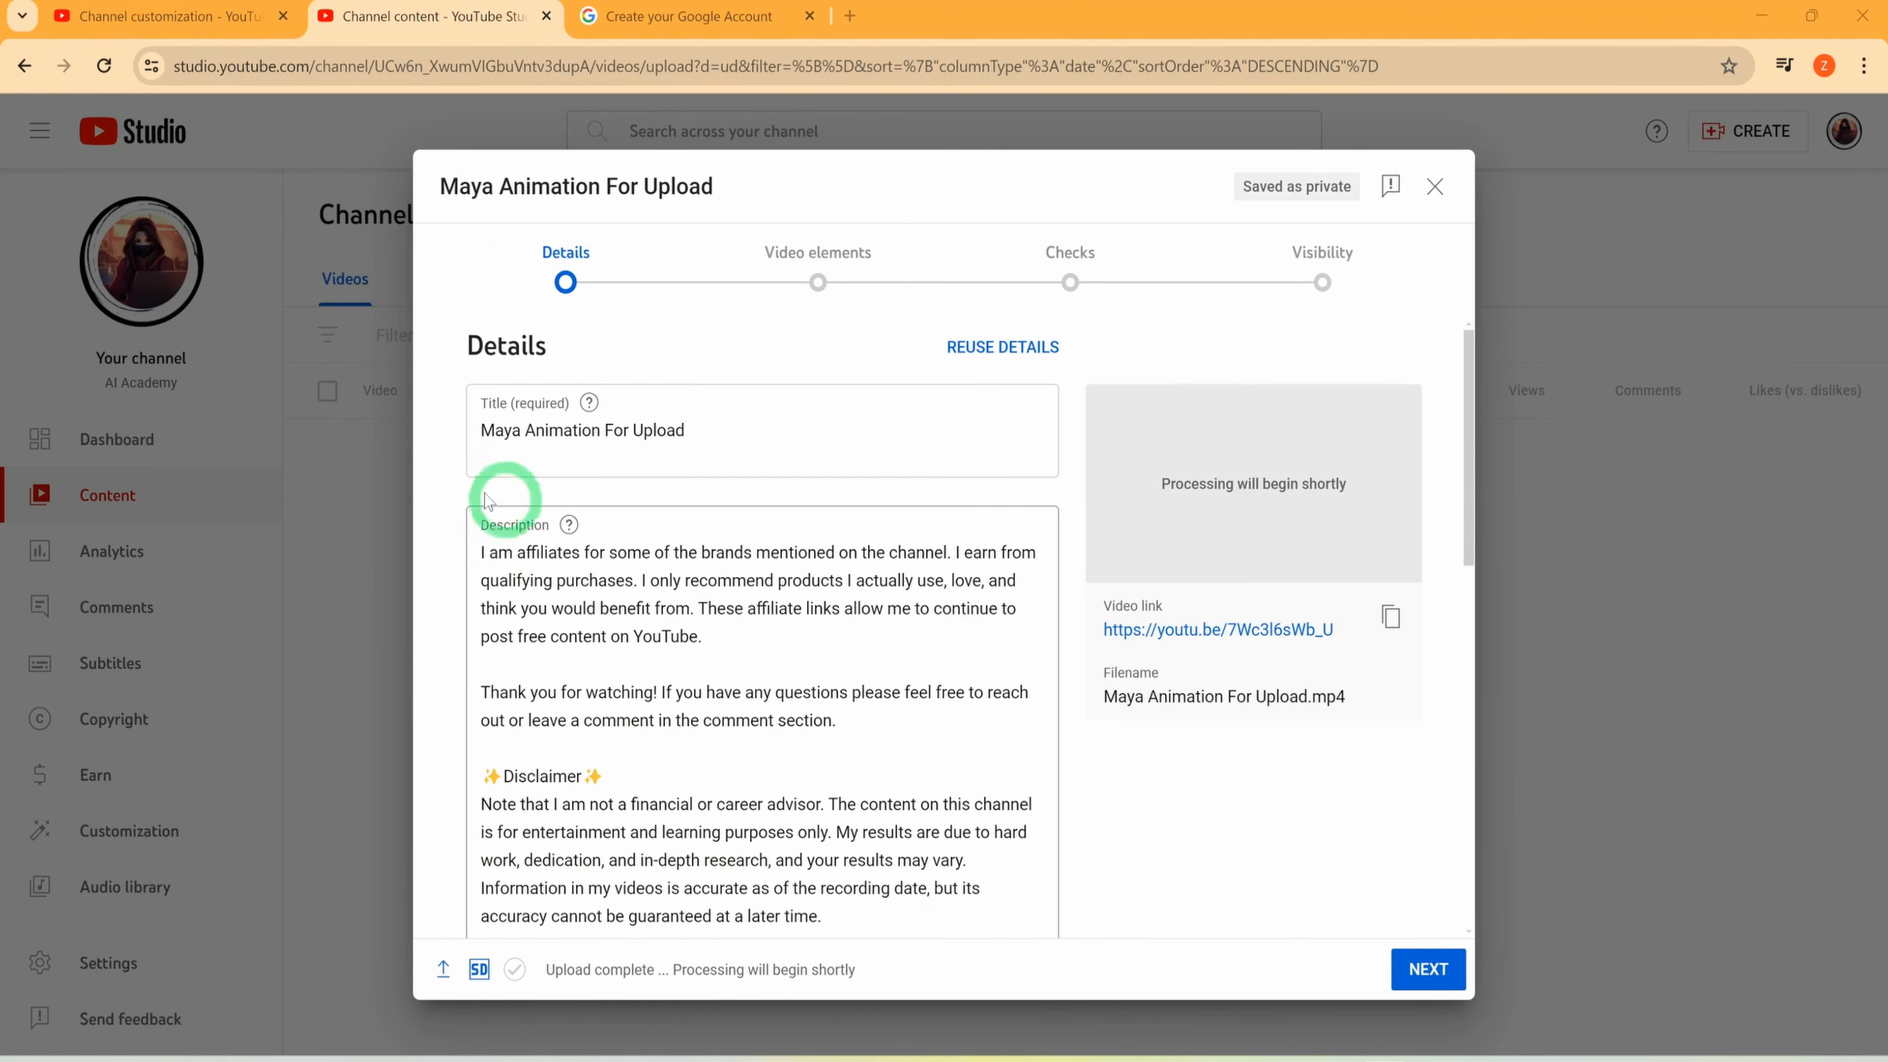
left_click(495, 430)
left_click_drag(483, 437, 708, 434)
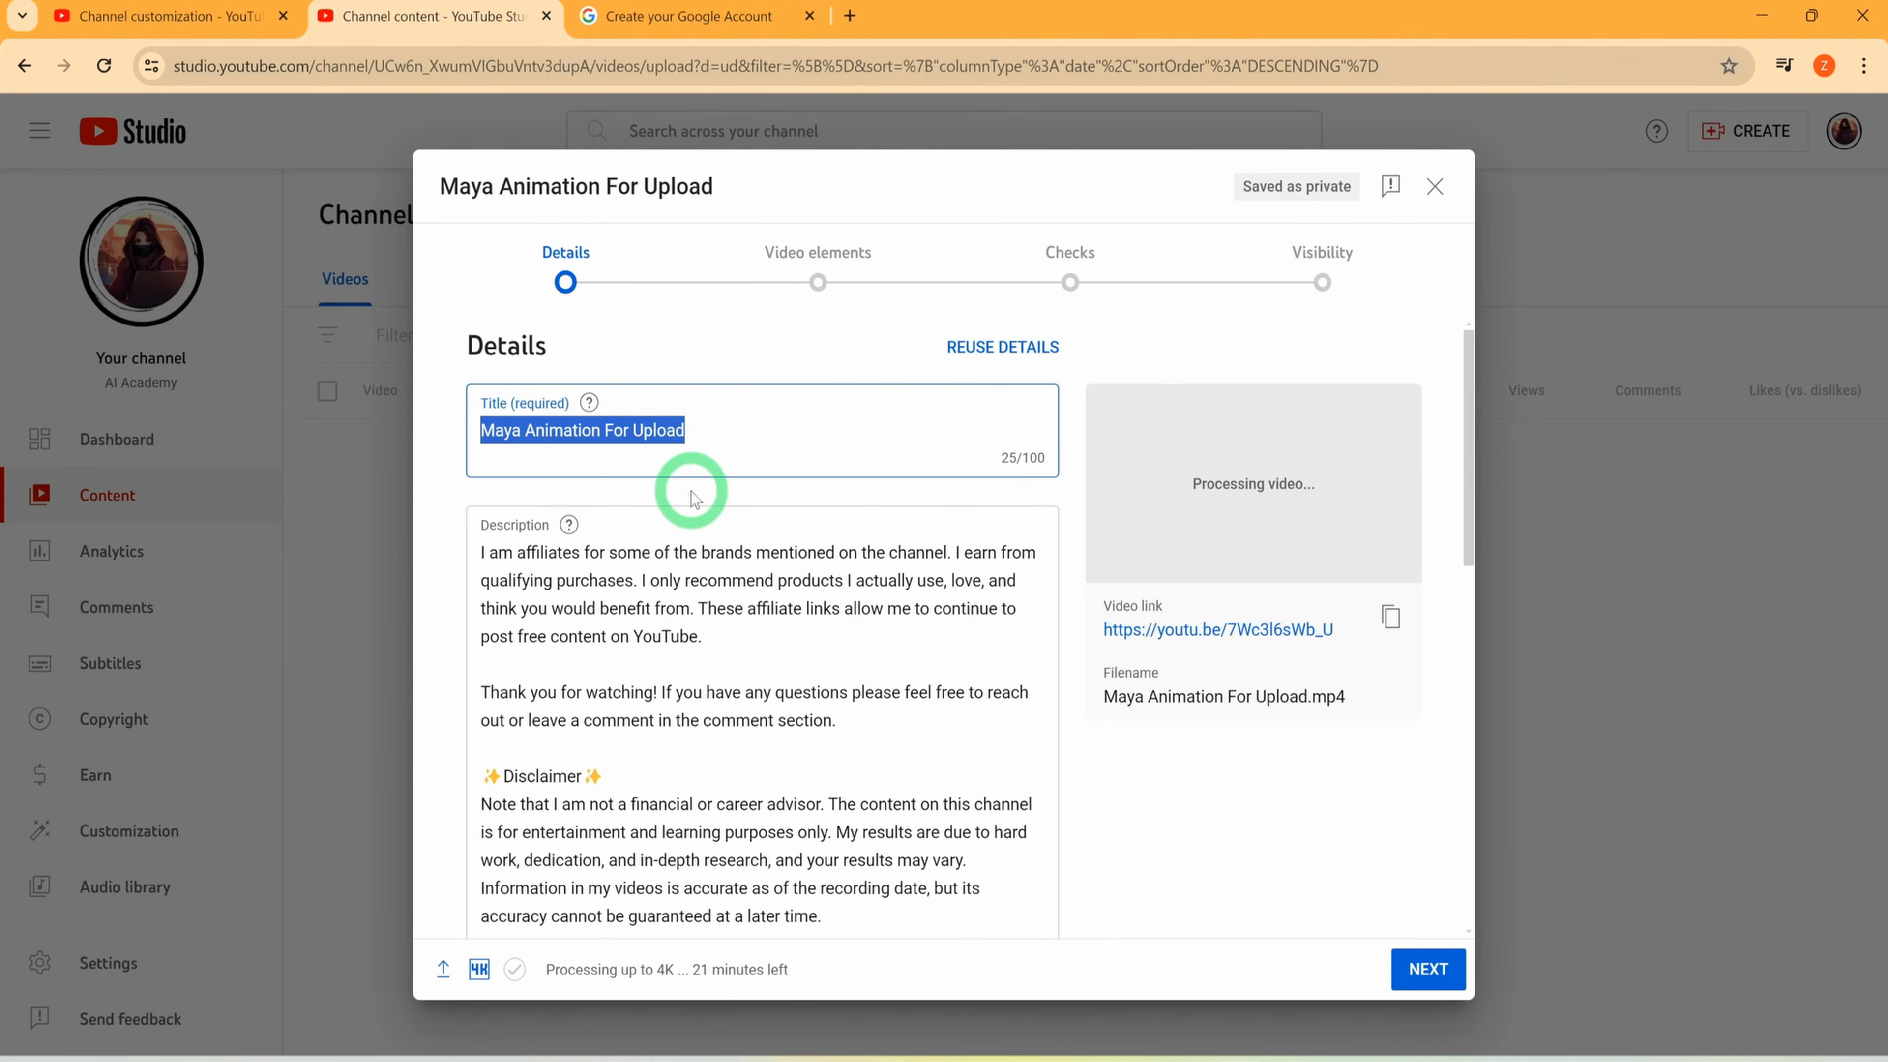
scroll(624, 536, "down", 3)
scroll(687, 634, "up", 2)
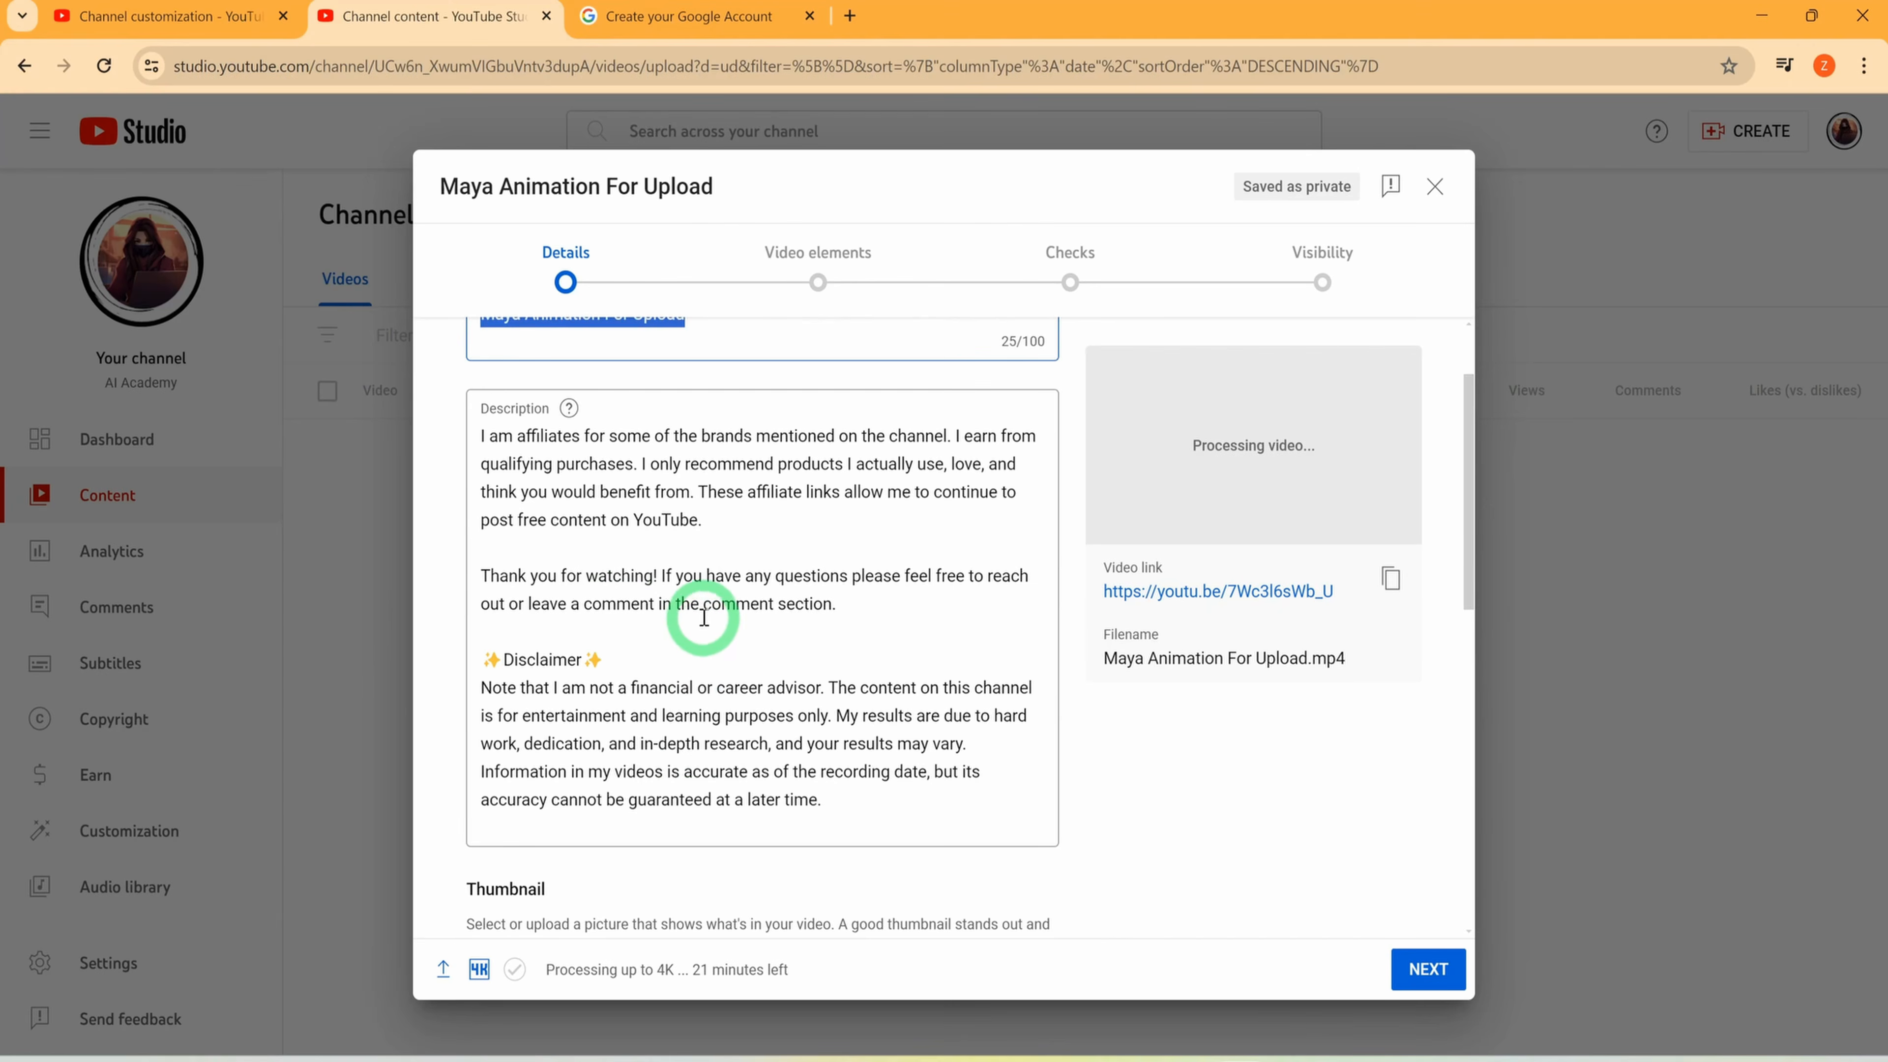
Insert several blank lines above the affiliate text at the start of the description
left_click(482, 445)
key("Return")
key("Return")
key("Return")
key("Return")
key("Return")
key("Return")
key("Return")
key("Return")
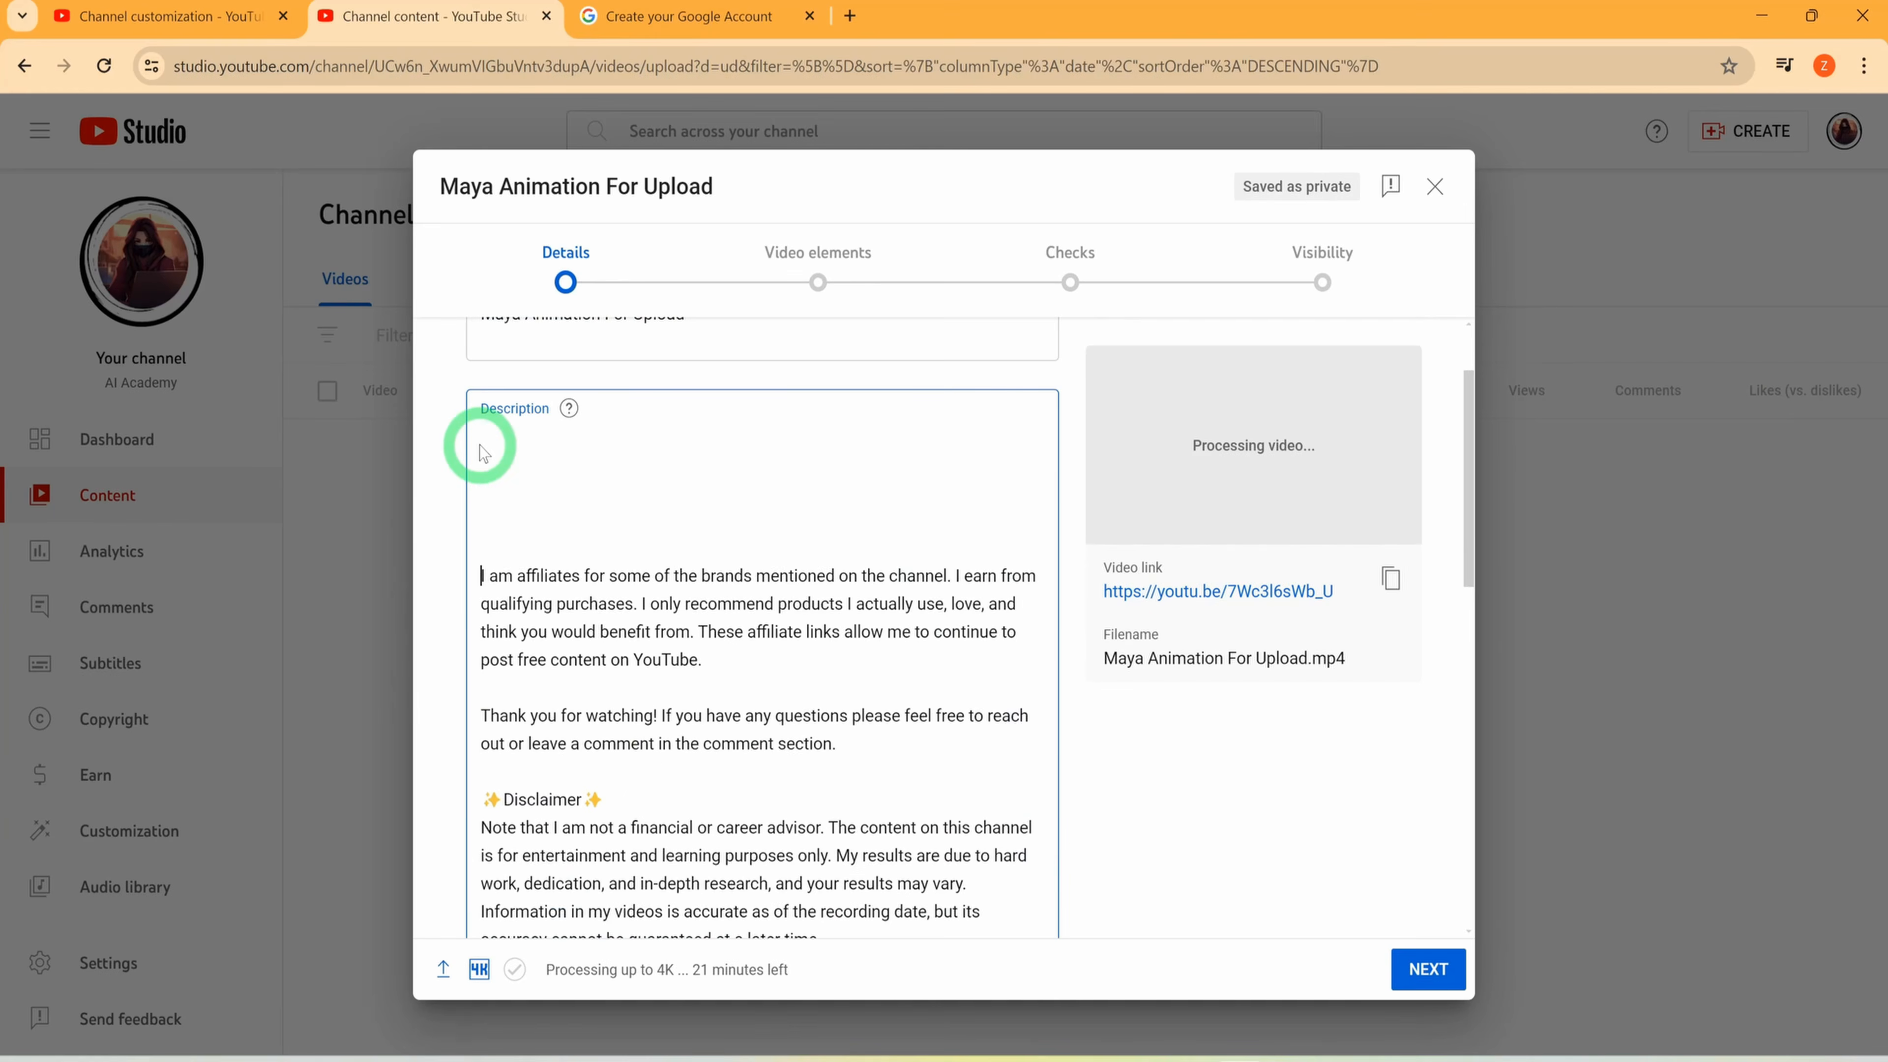
Replace the video title with "How to Create AI animation for Faceless Youtube Channel"
scroll(664, 627, "up", 2)
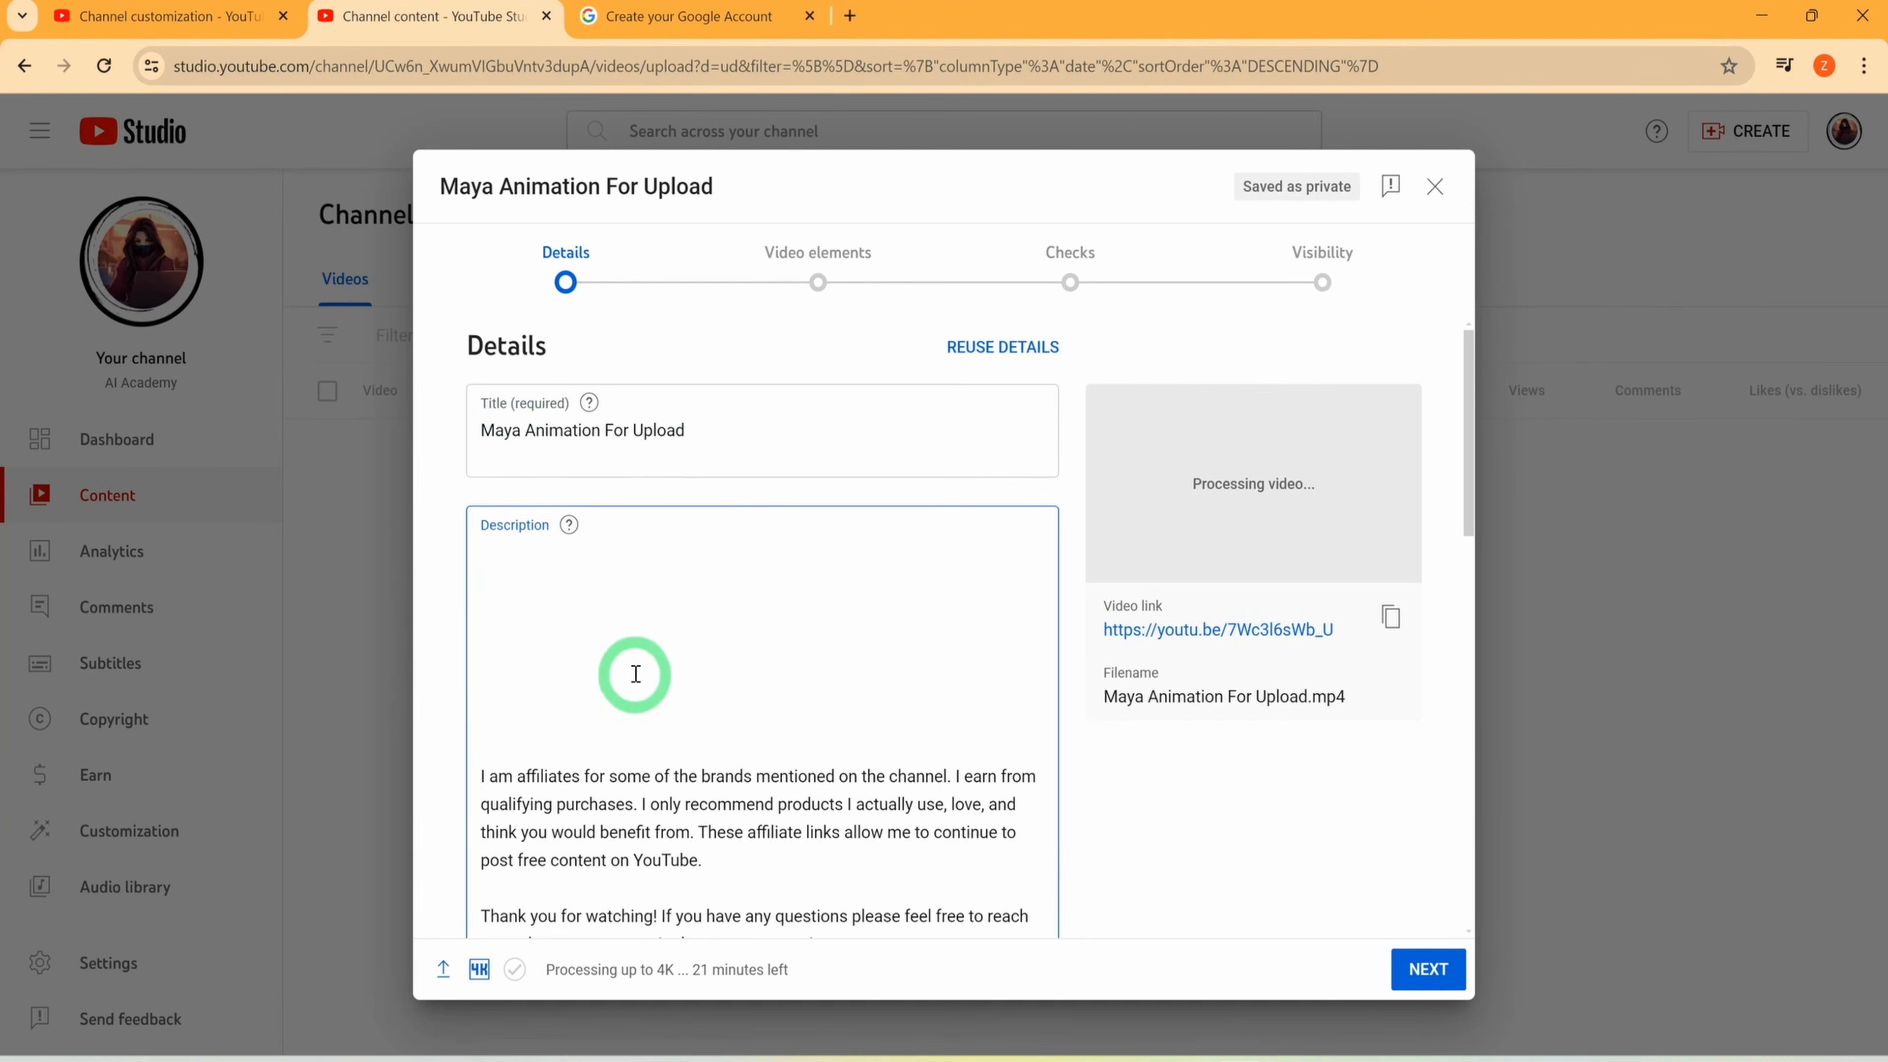
left_click_drag(746, 442, 319, 438)
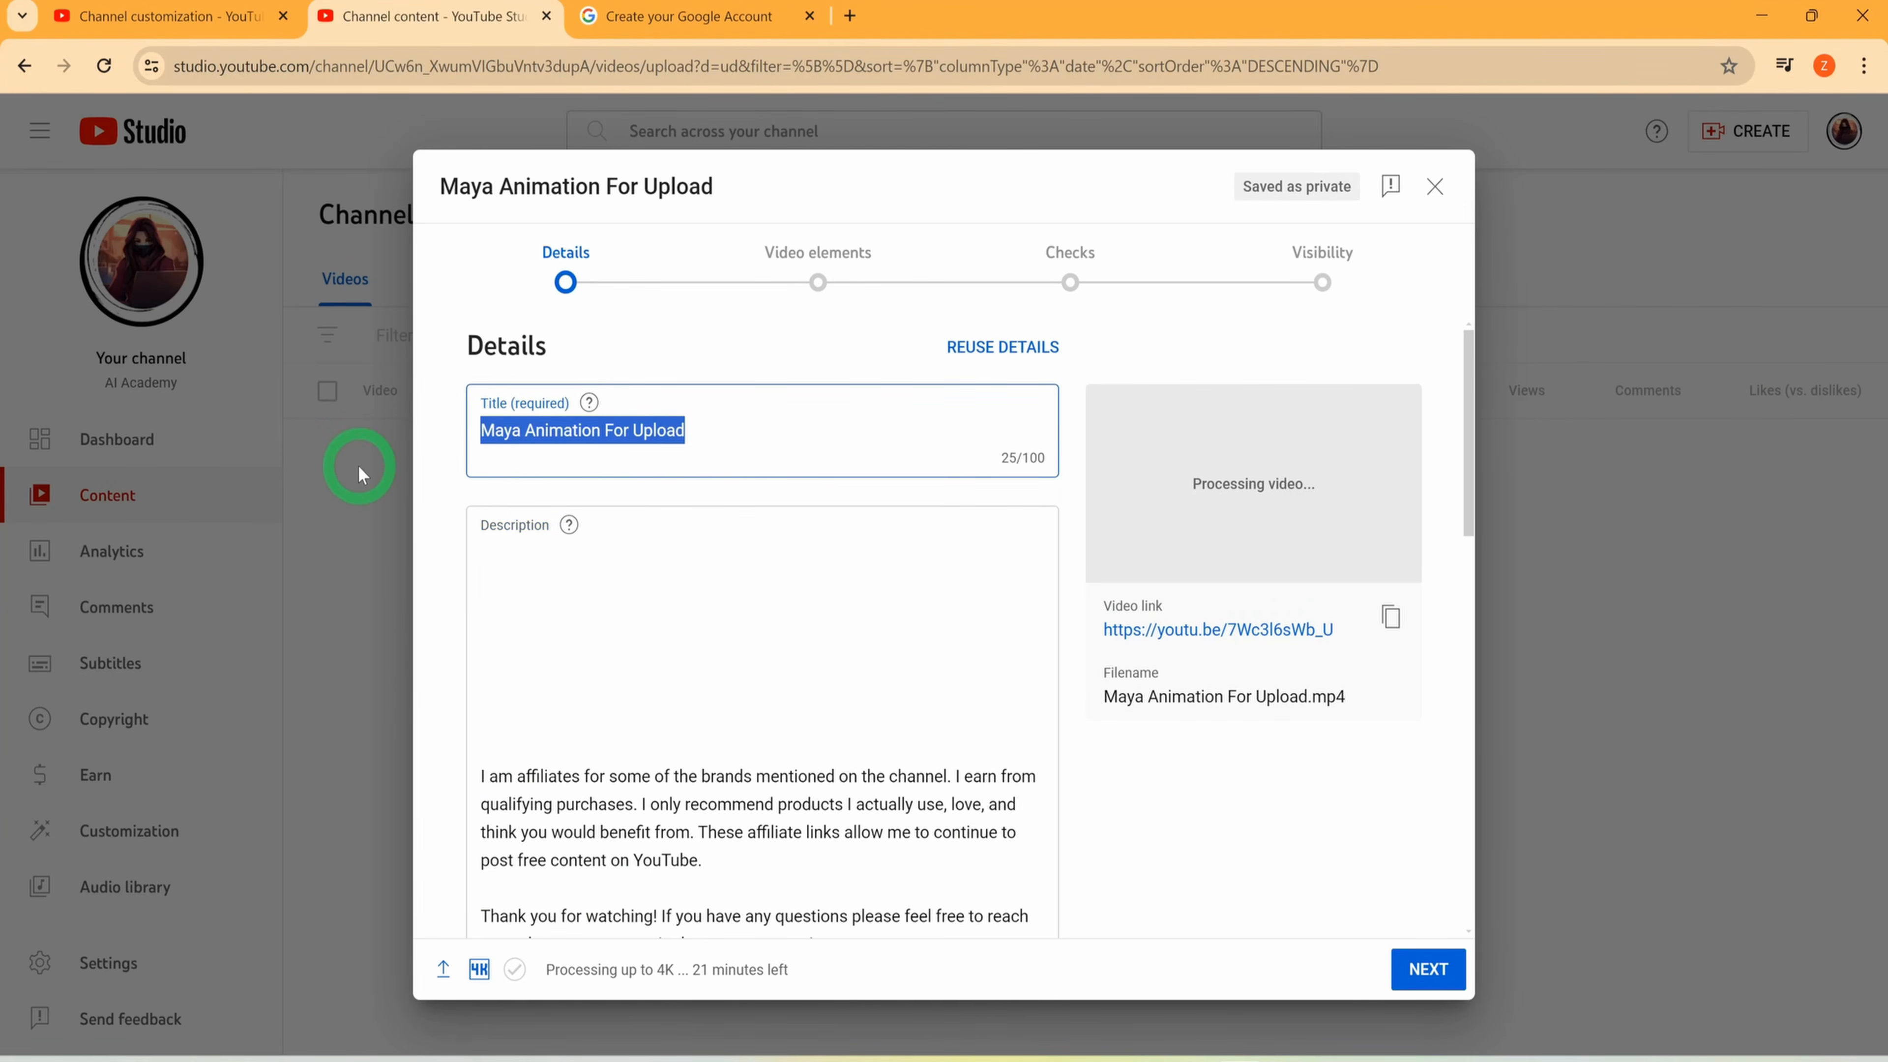
type("How to create AI animation for Faceless Youtube Channel")
left_click(535, 437)
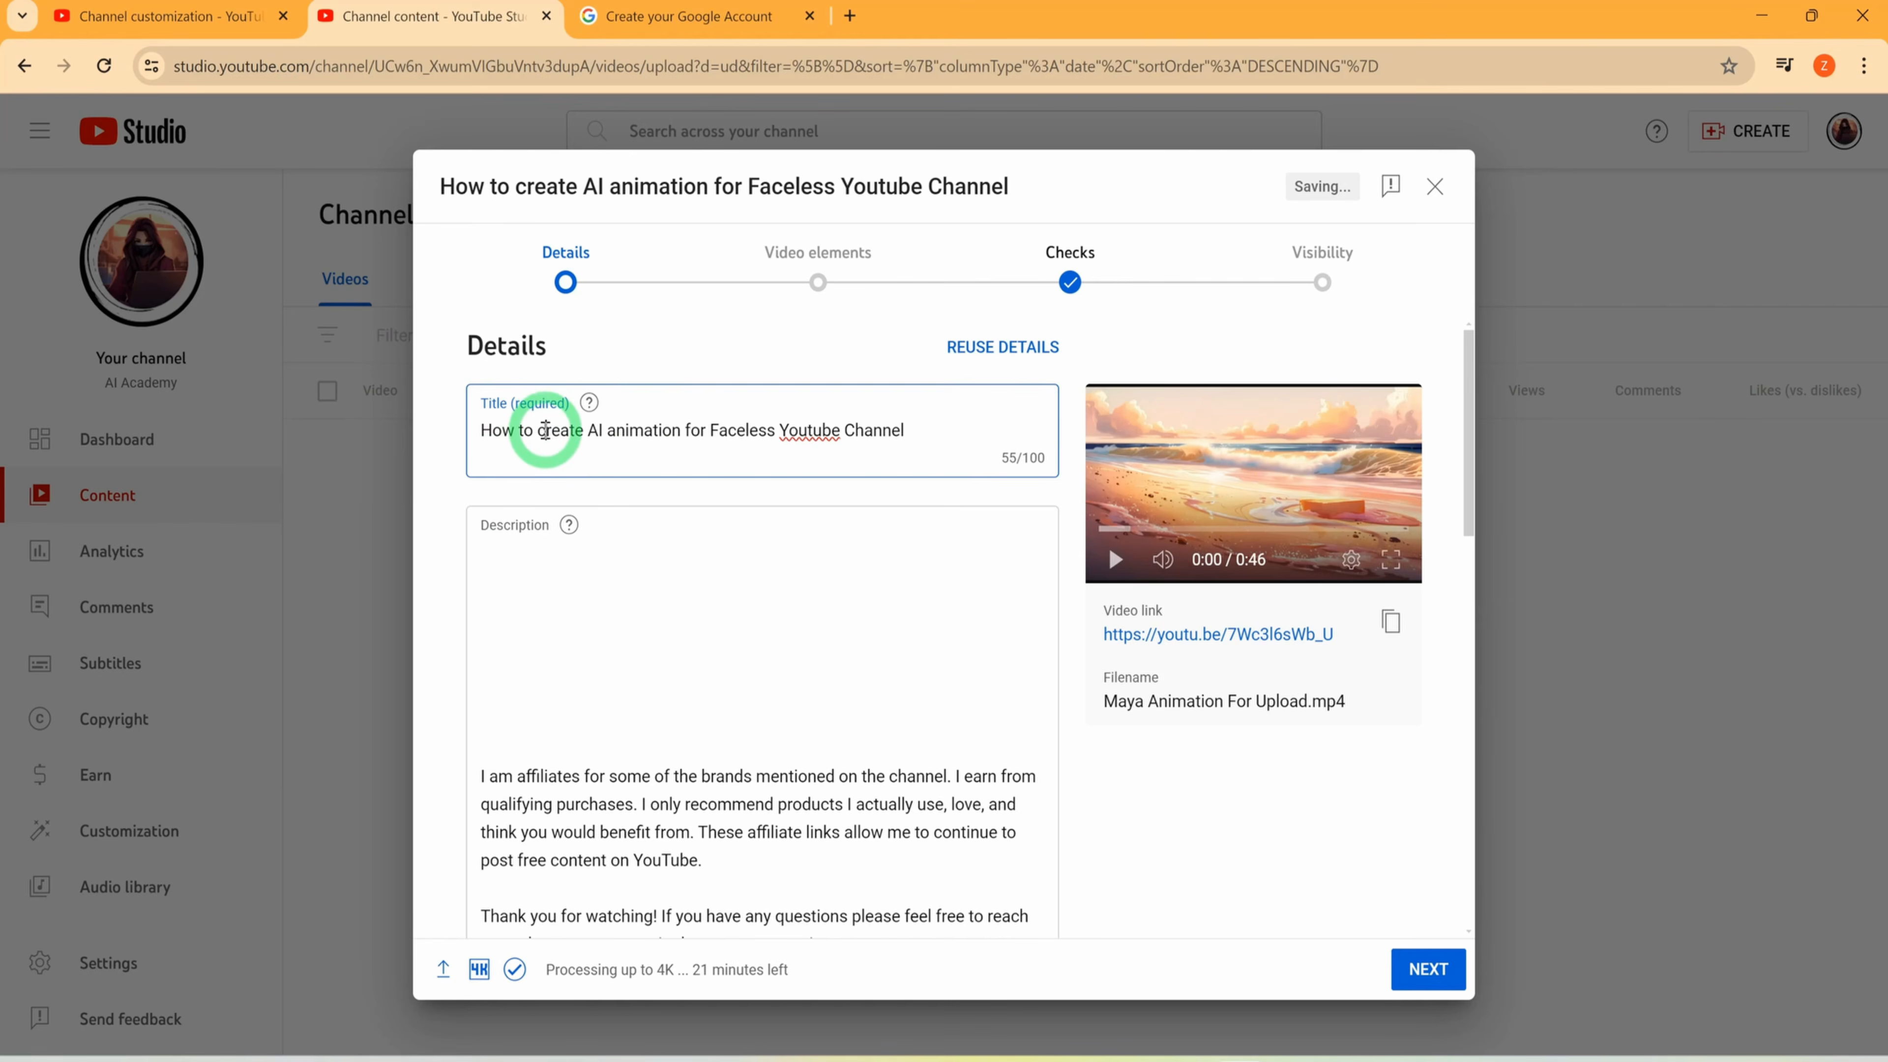
key("BackSpace")
type("C")
left_click(1041, 494)
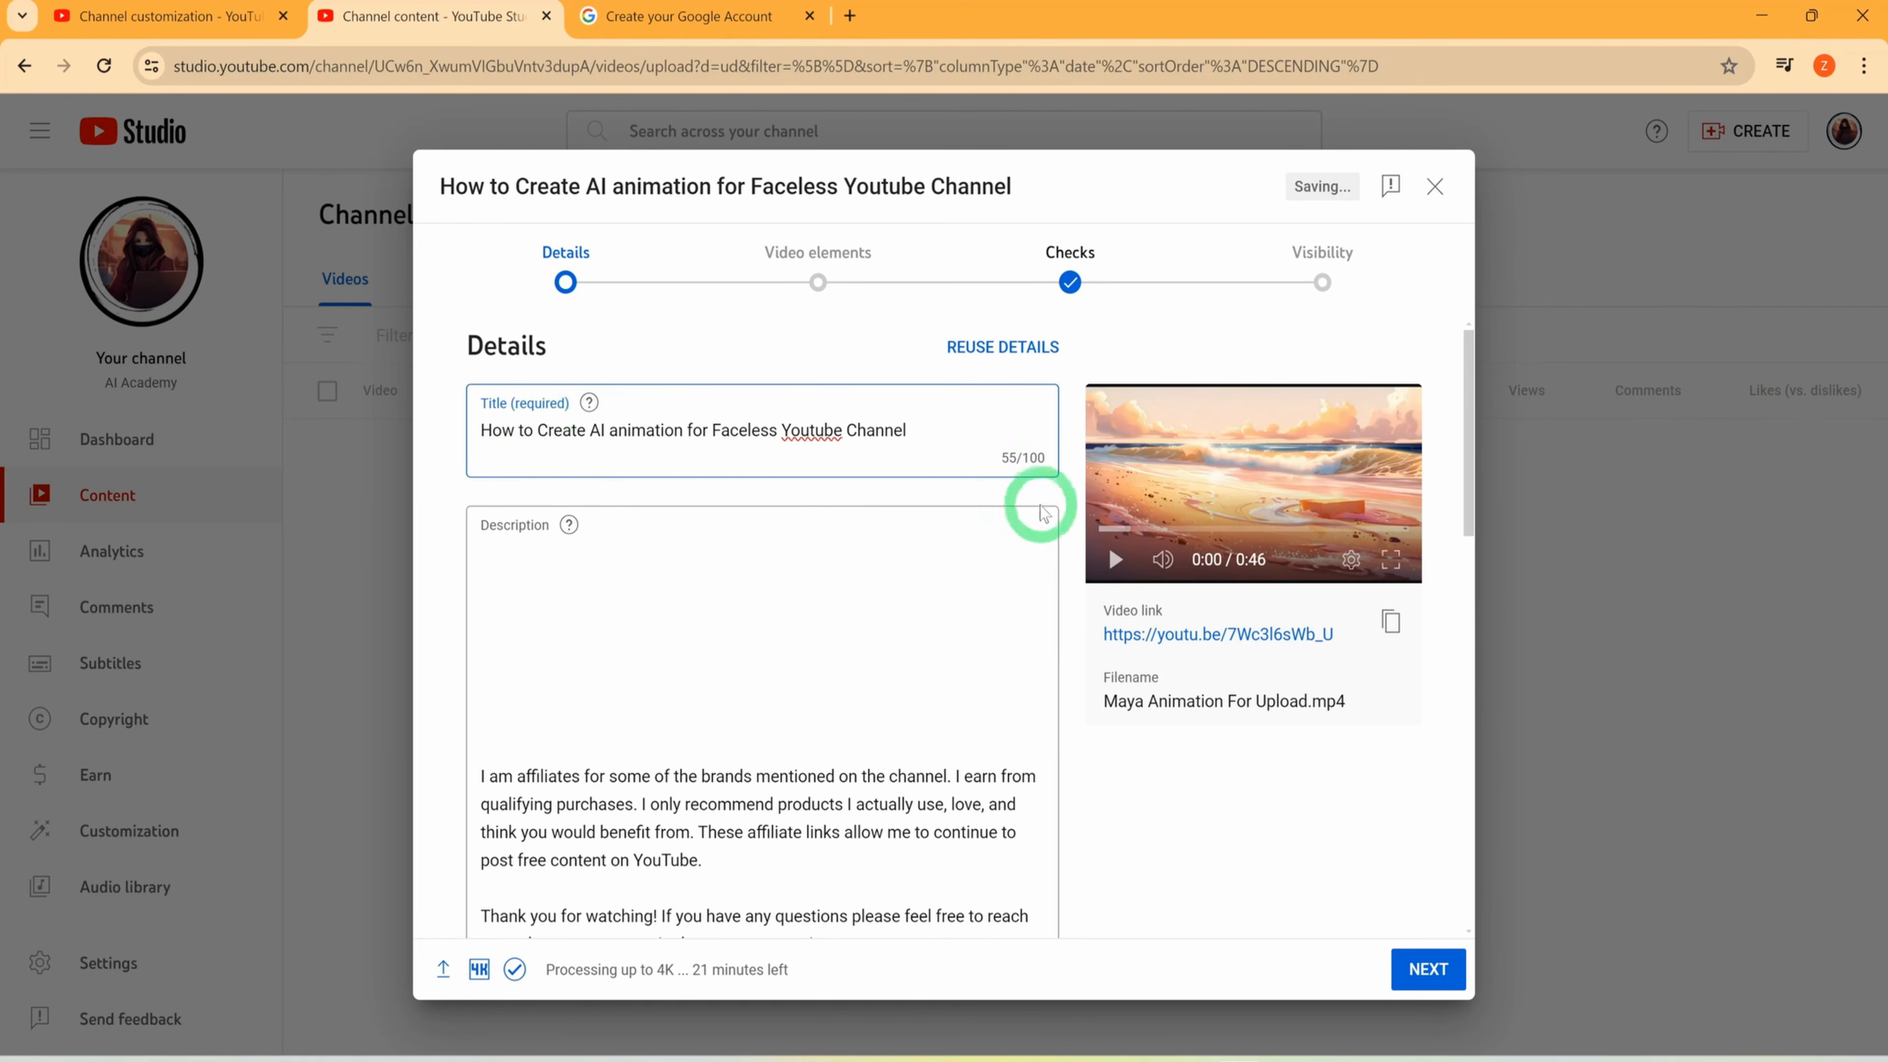
Fill the start of the description with #AIAnimation #makemoneyonline #facelessyoutubechannel, the tutorial summary, the subscribe link and the links to the mentioned tools
scroll(864, 641, "down", 8)
scroll(866, 643, "up", 8)
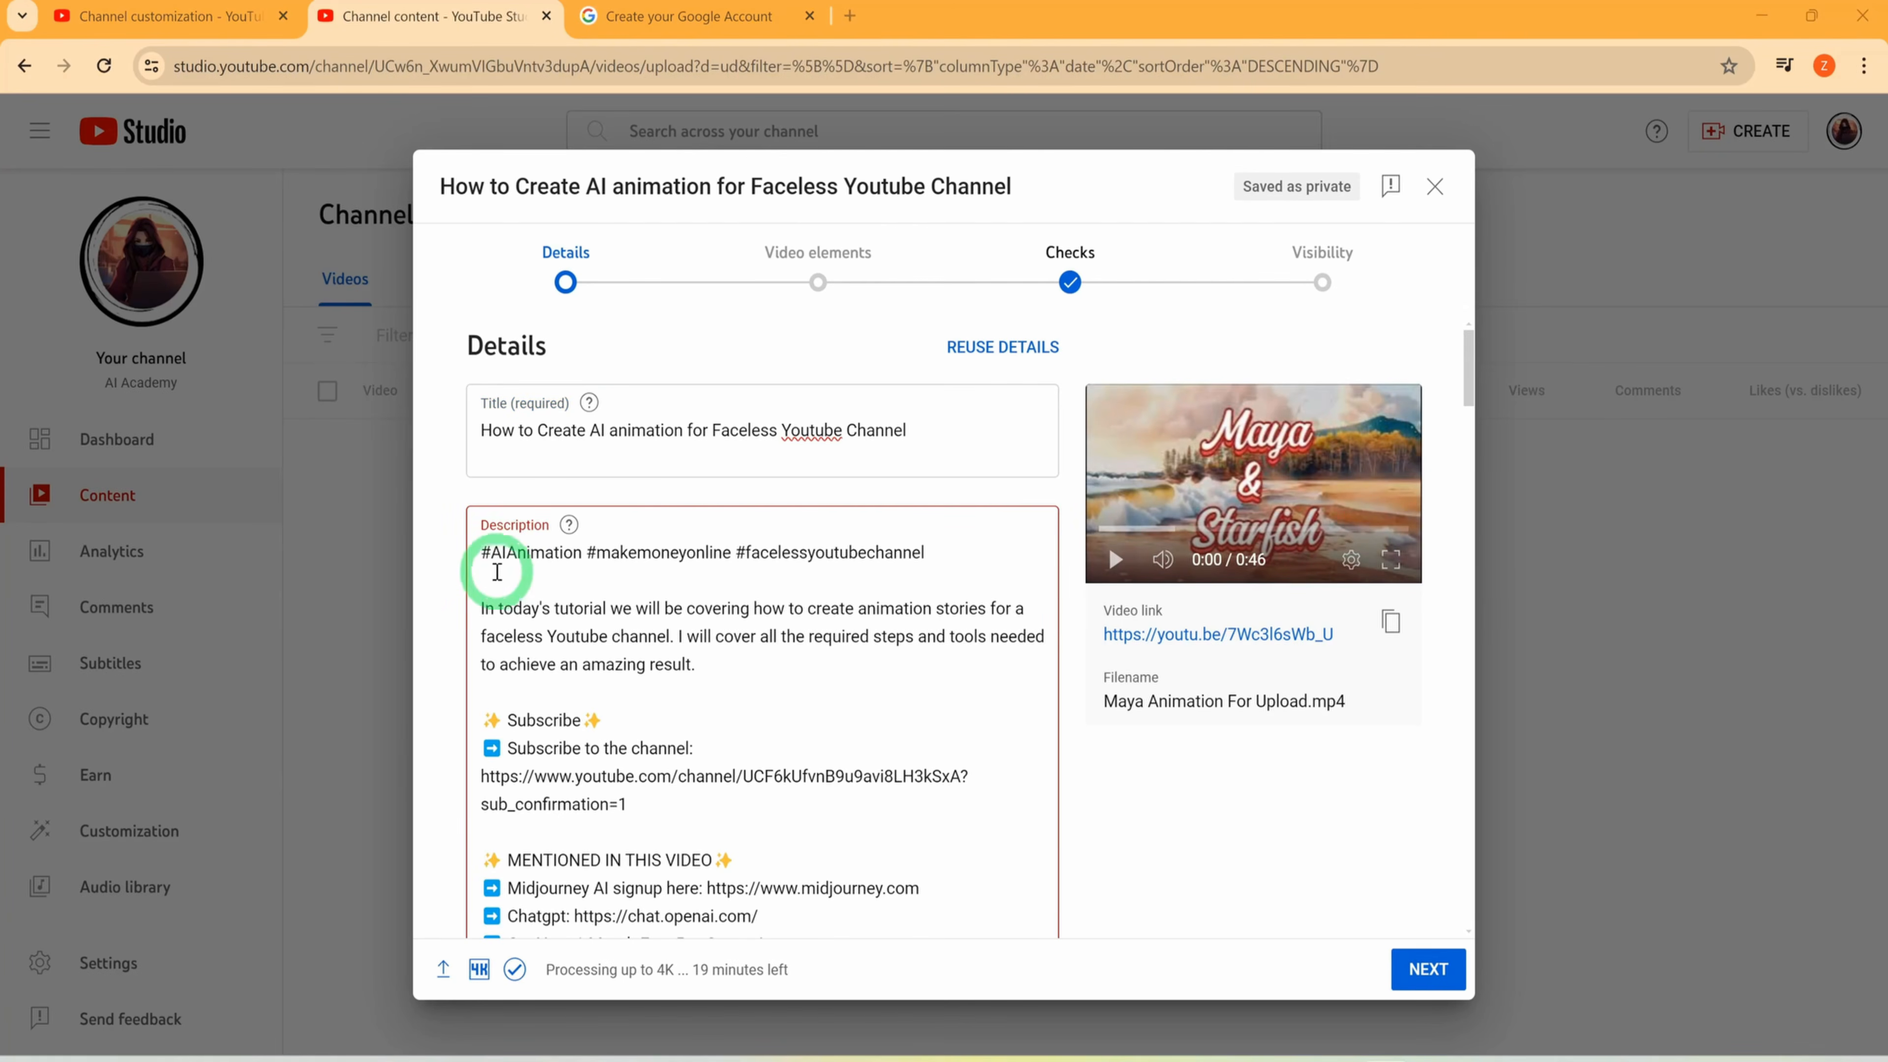
scroll(583, 810, "down", 10)
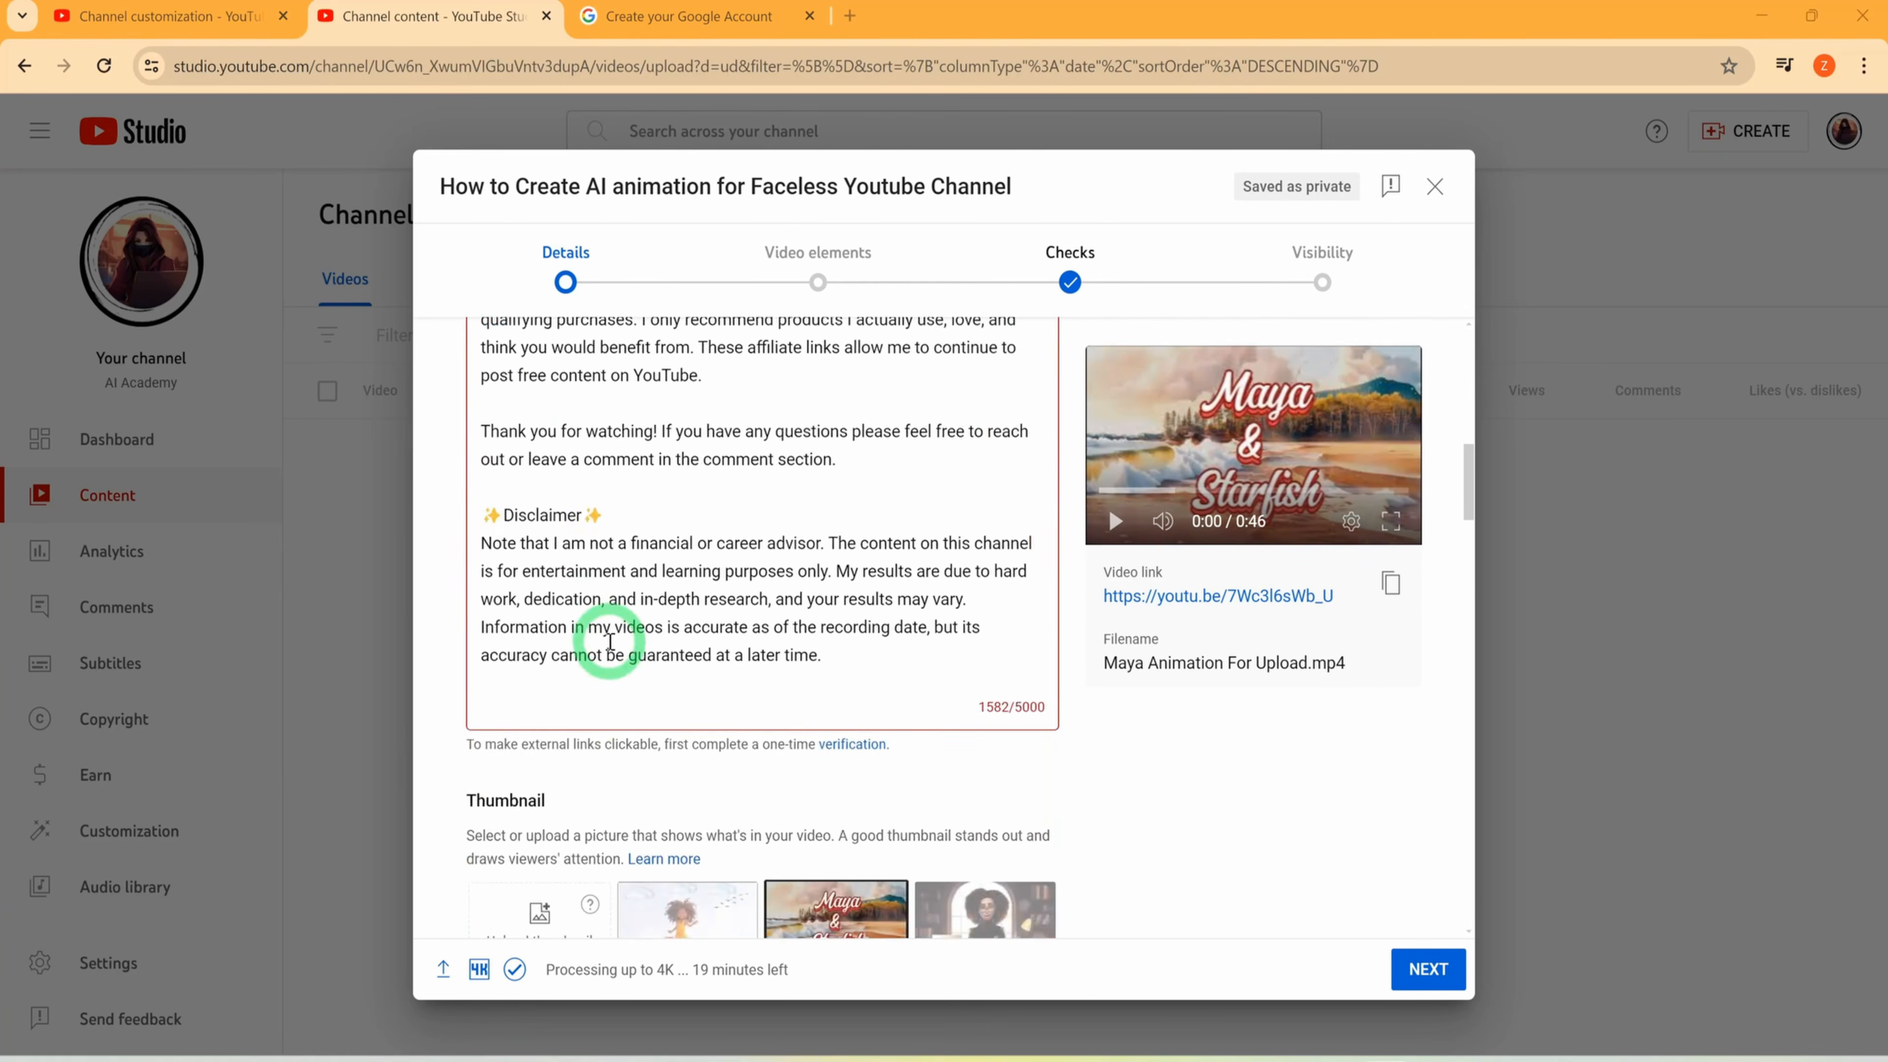
scroll(817, 558, "down", 6)
scroll(930, 447, "up", 5)
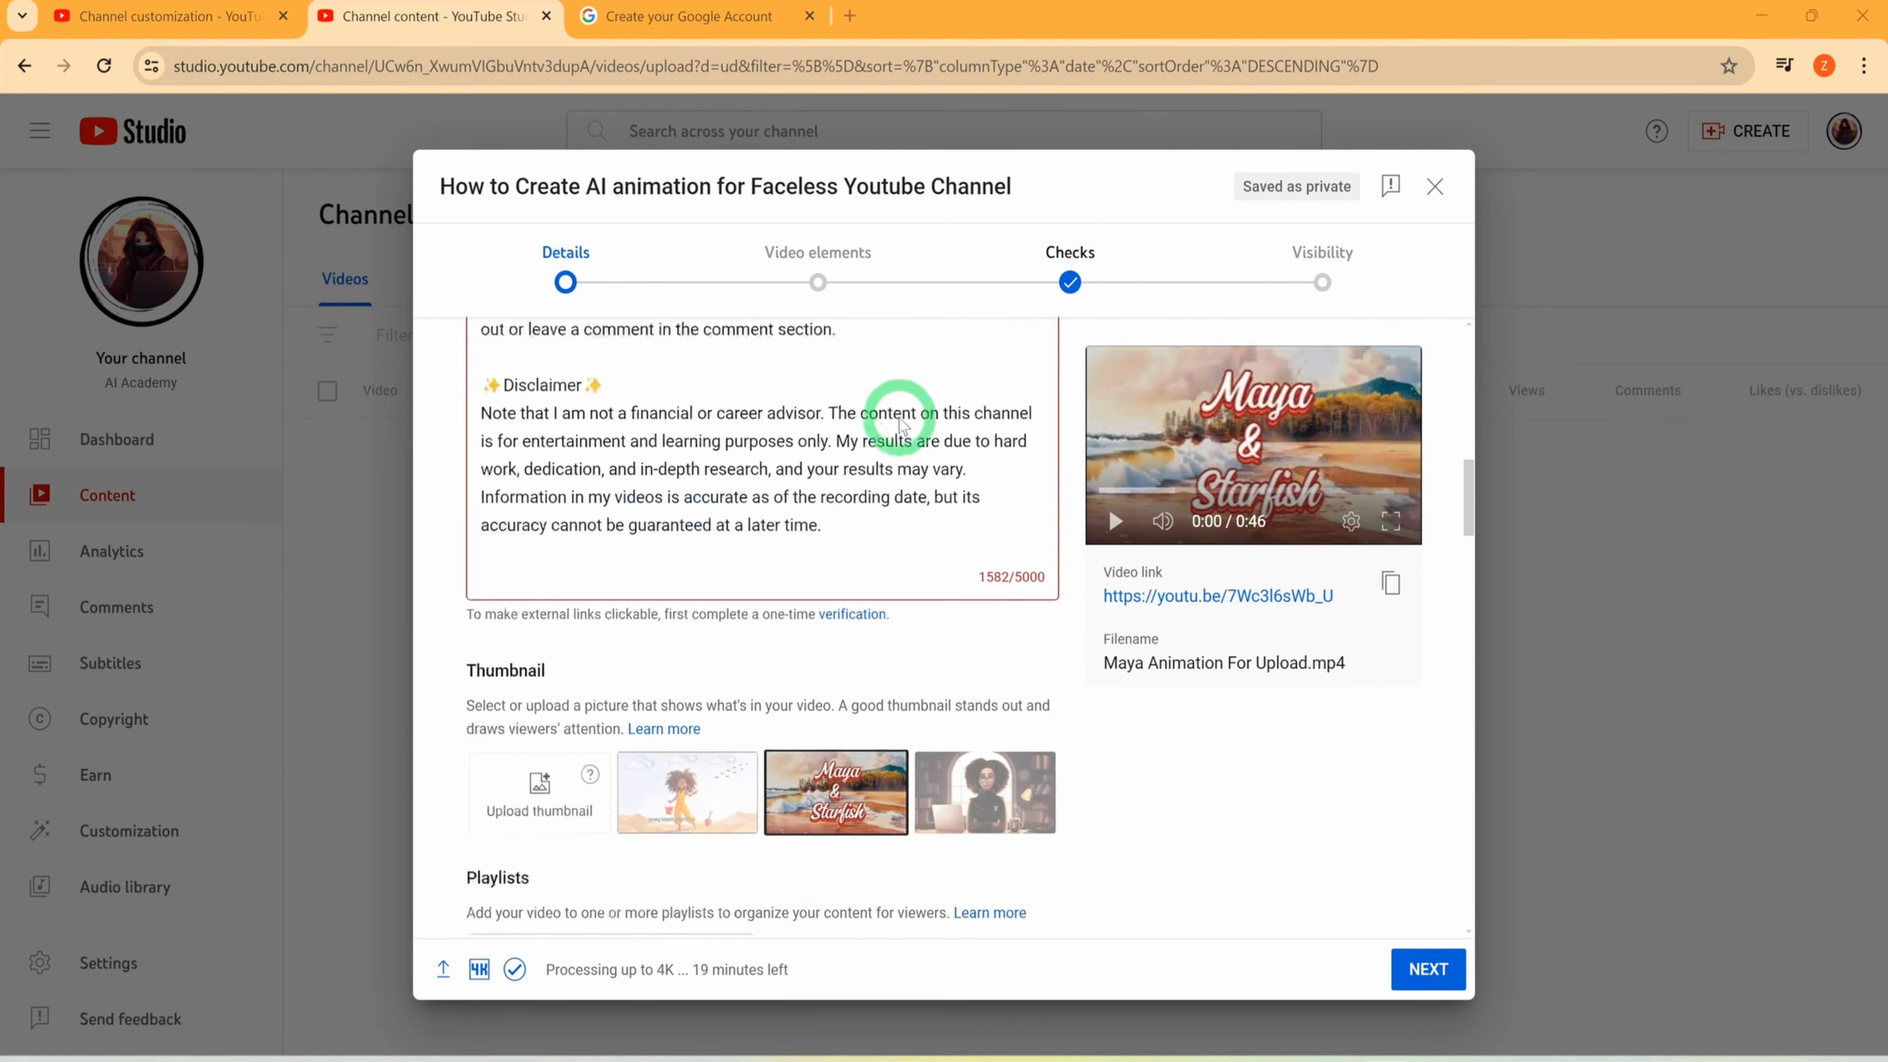
Add the timestamps list, from 00:00 Introduction to 21:36 Conclusion, below the disclaimer at the end of the description
left_click(884, 560)
key("Return")
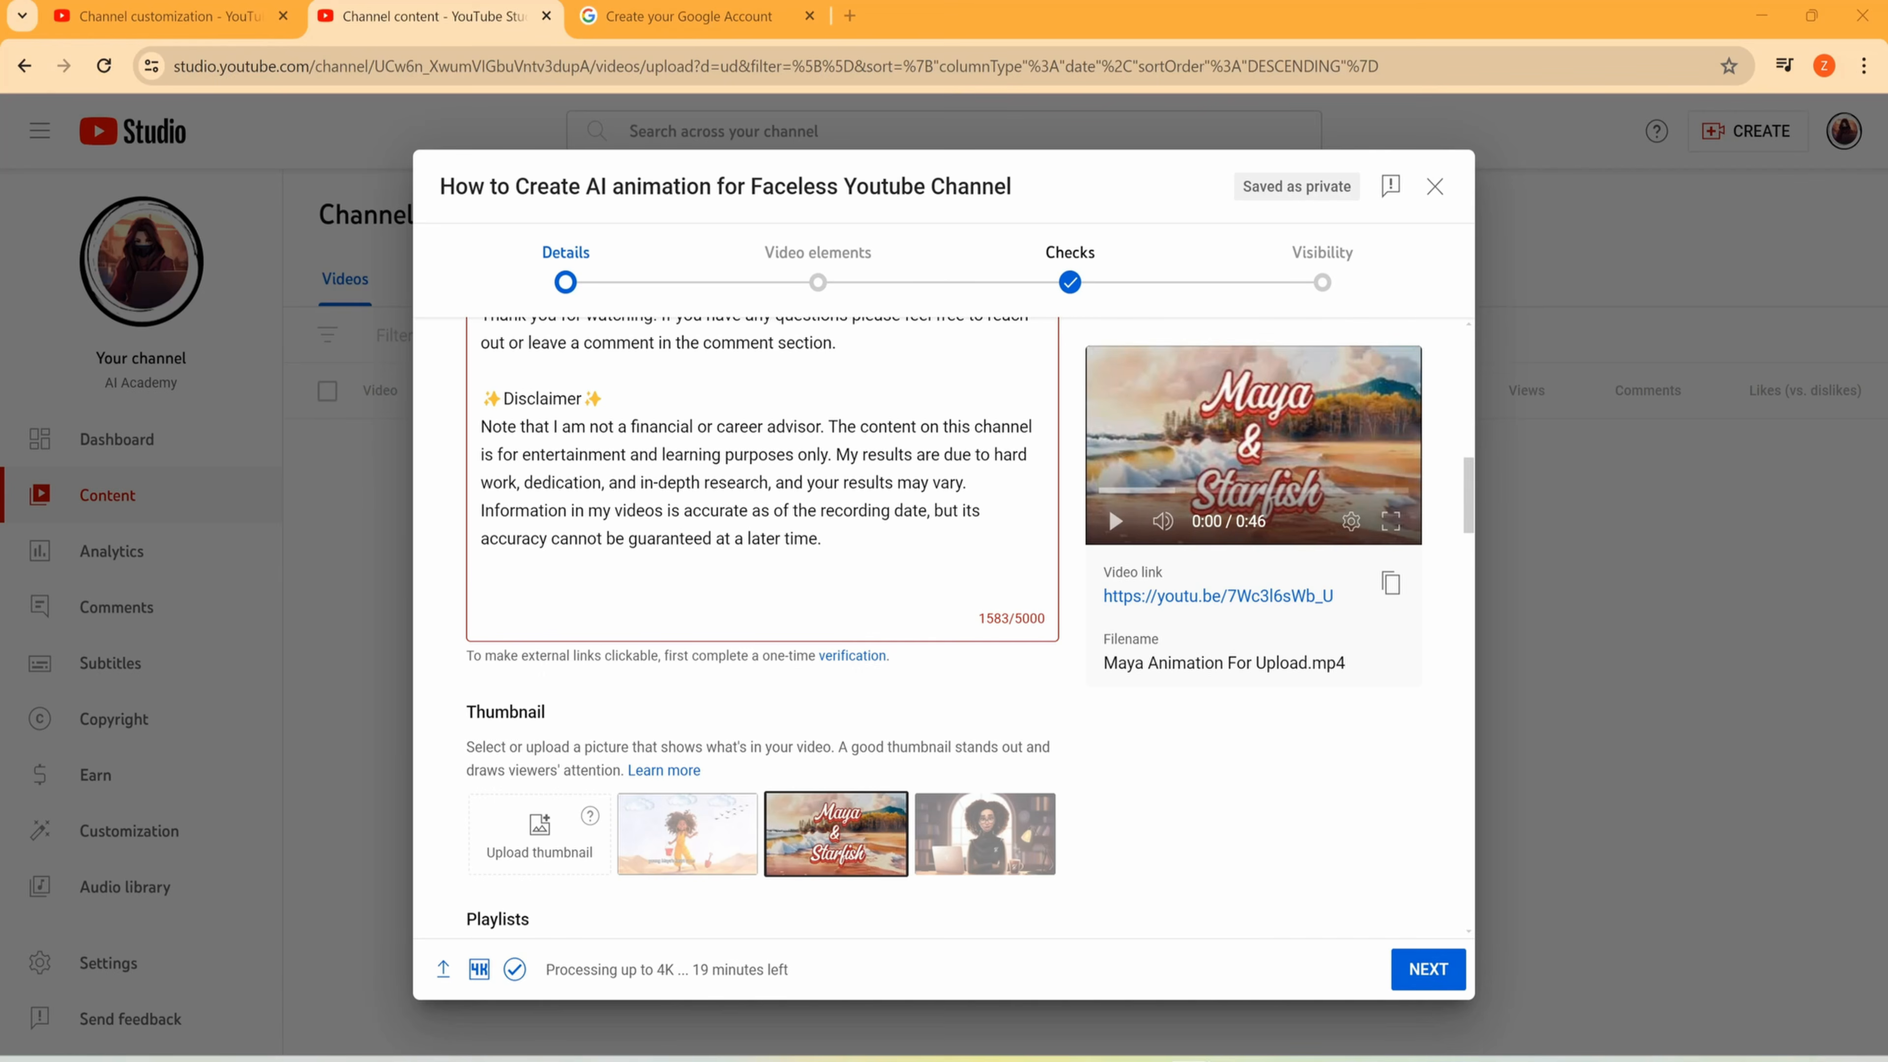
left_click(516, 586)
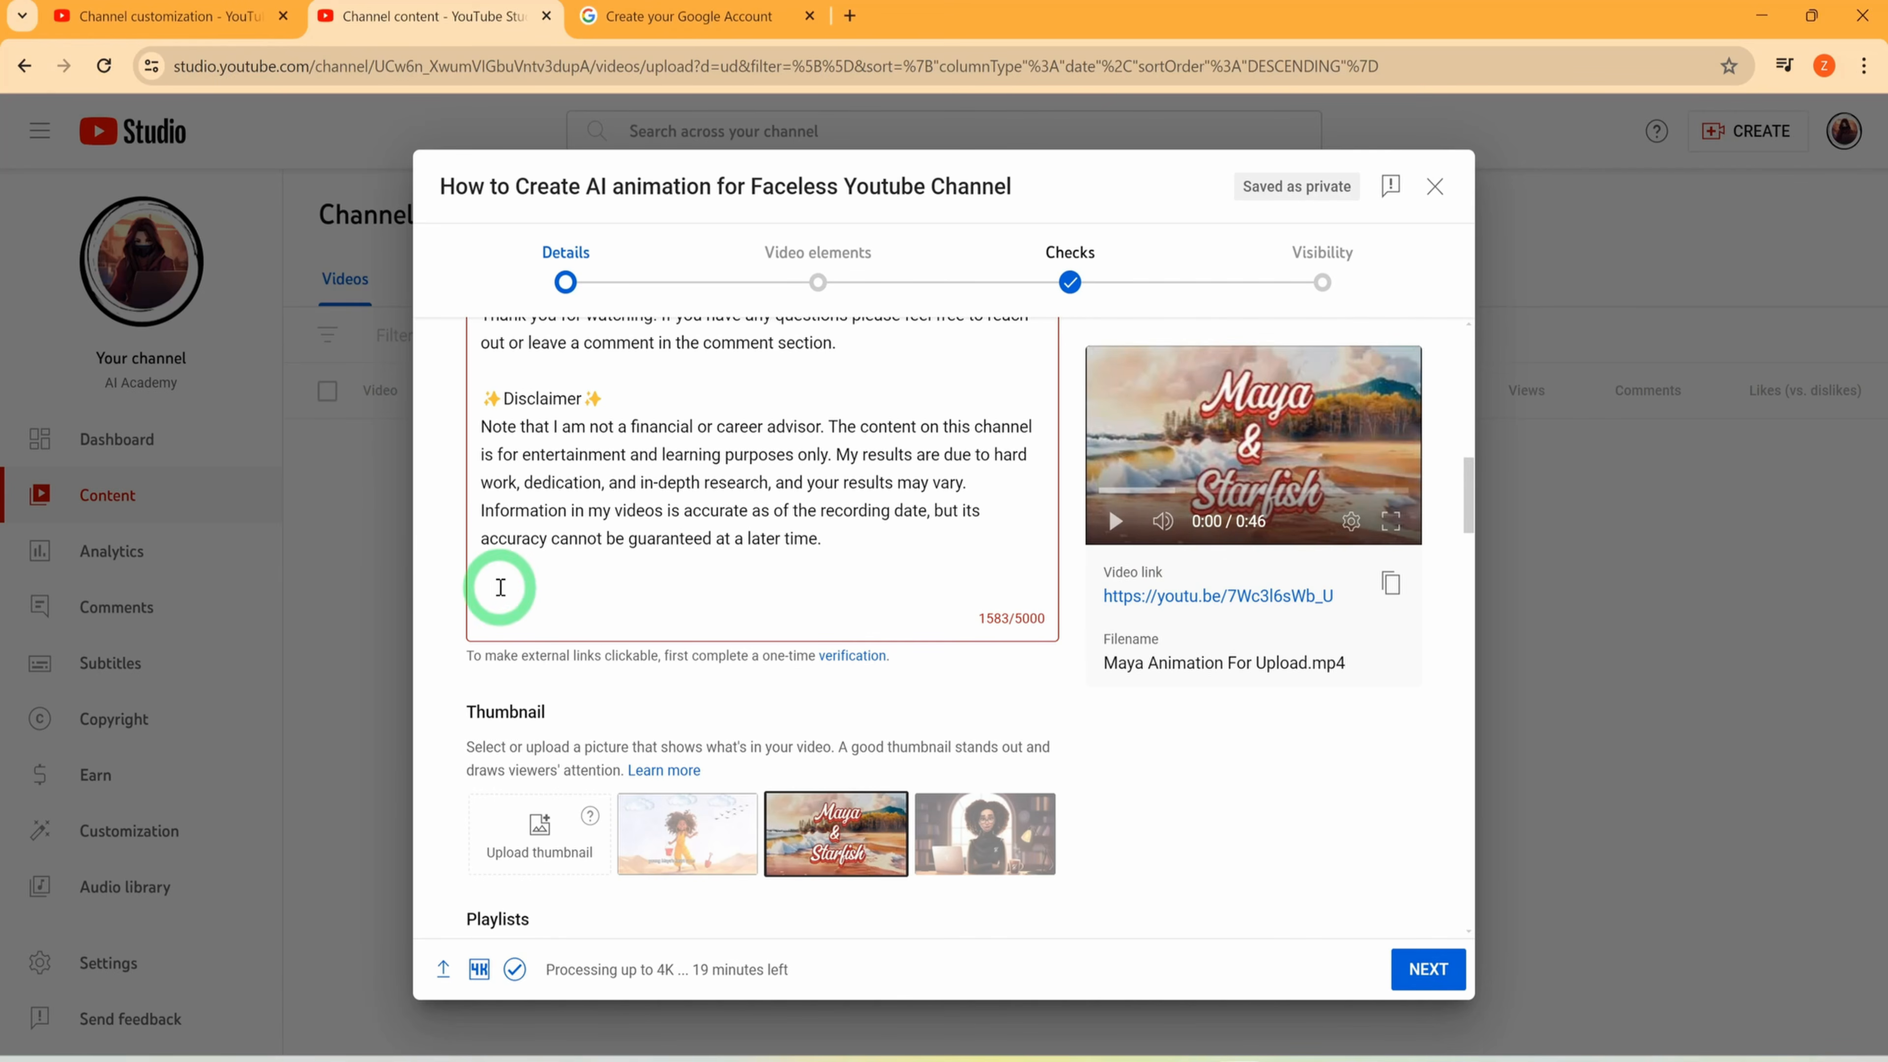
key("ctrl+v")
scroll(594, 566, "down", 5)
scroll(734, 402, "up", 4)
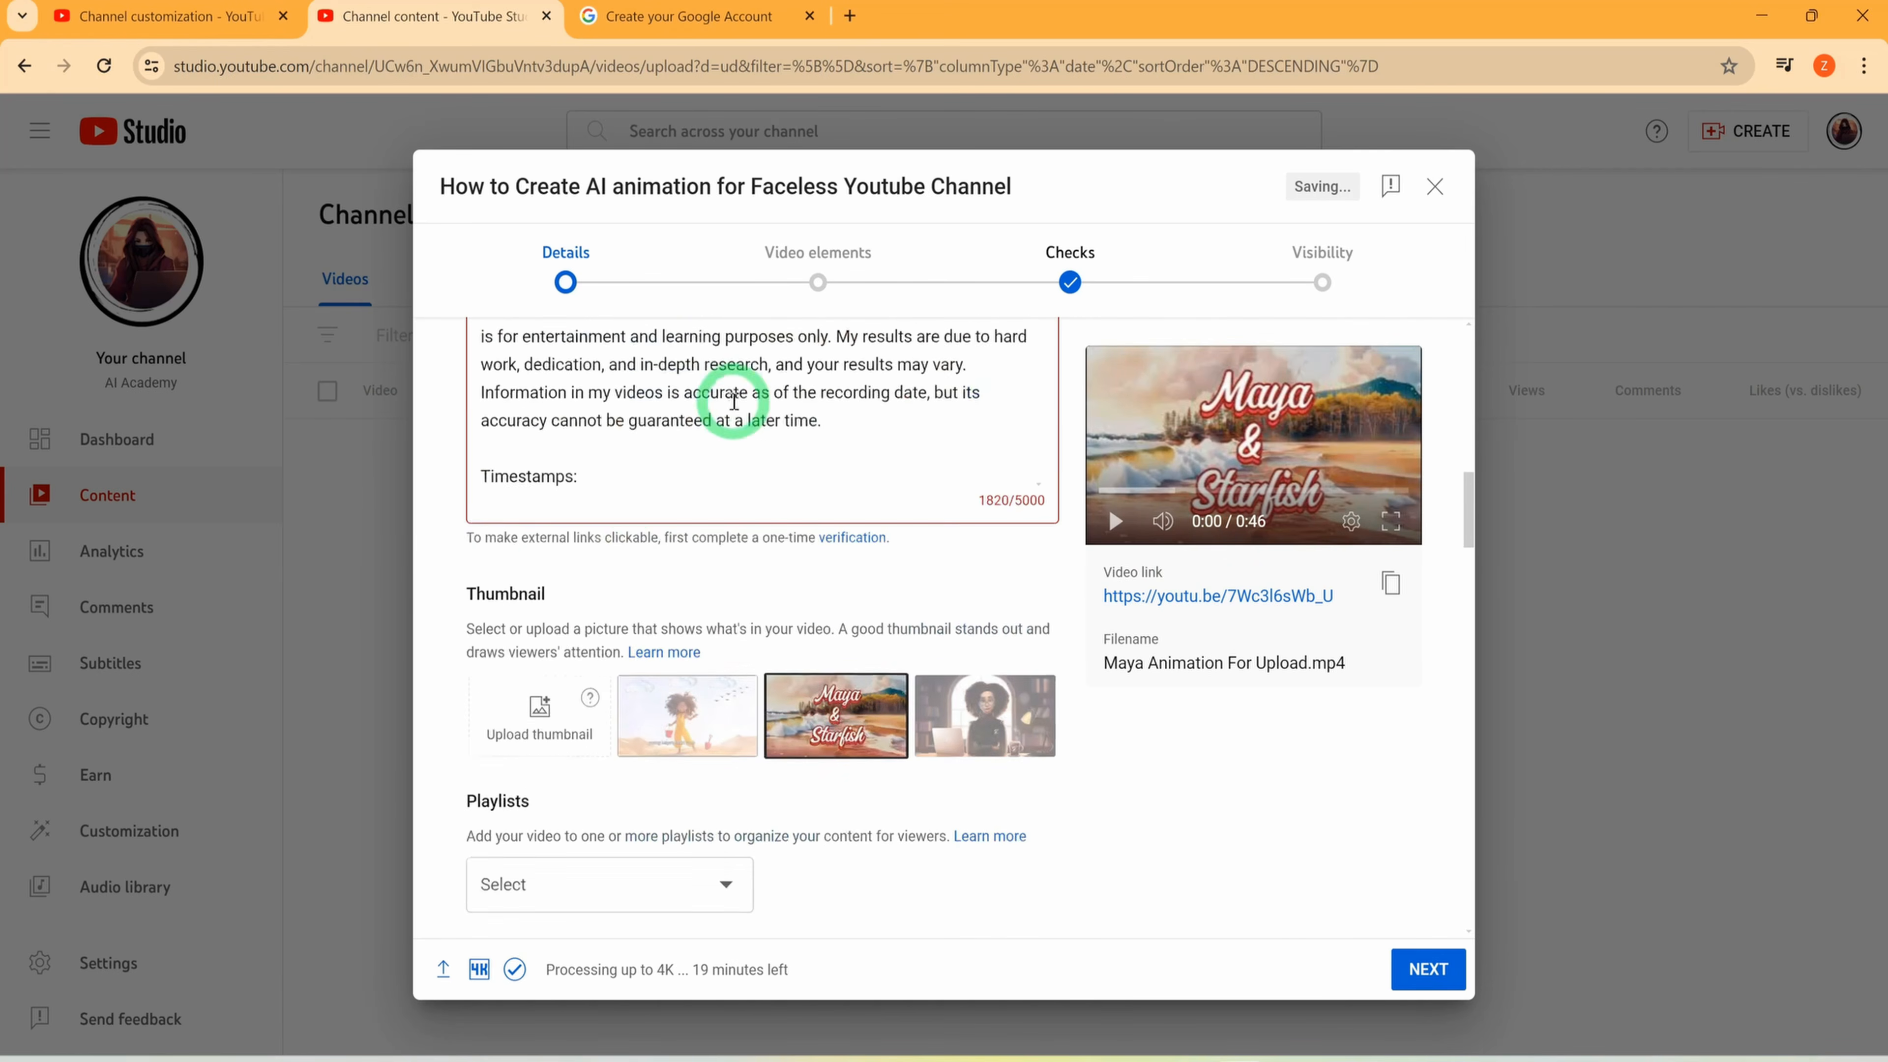
Review the timestamps and the whole description, removing the extra blank line below the vidIQ link
scroll(629, 487, "down", 3)
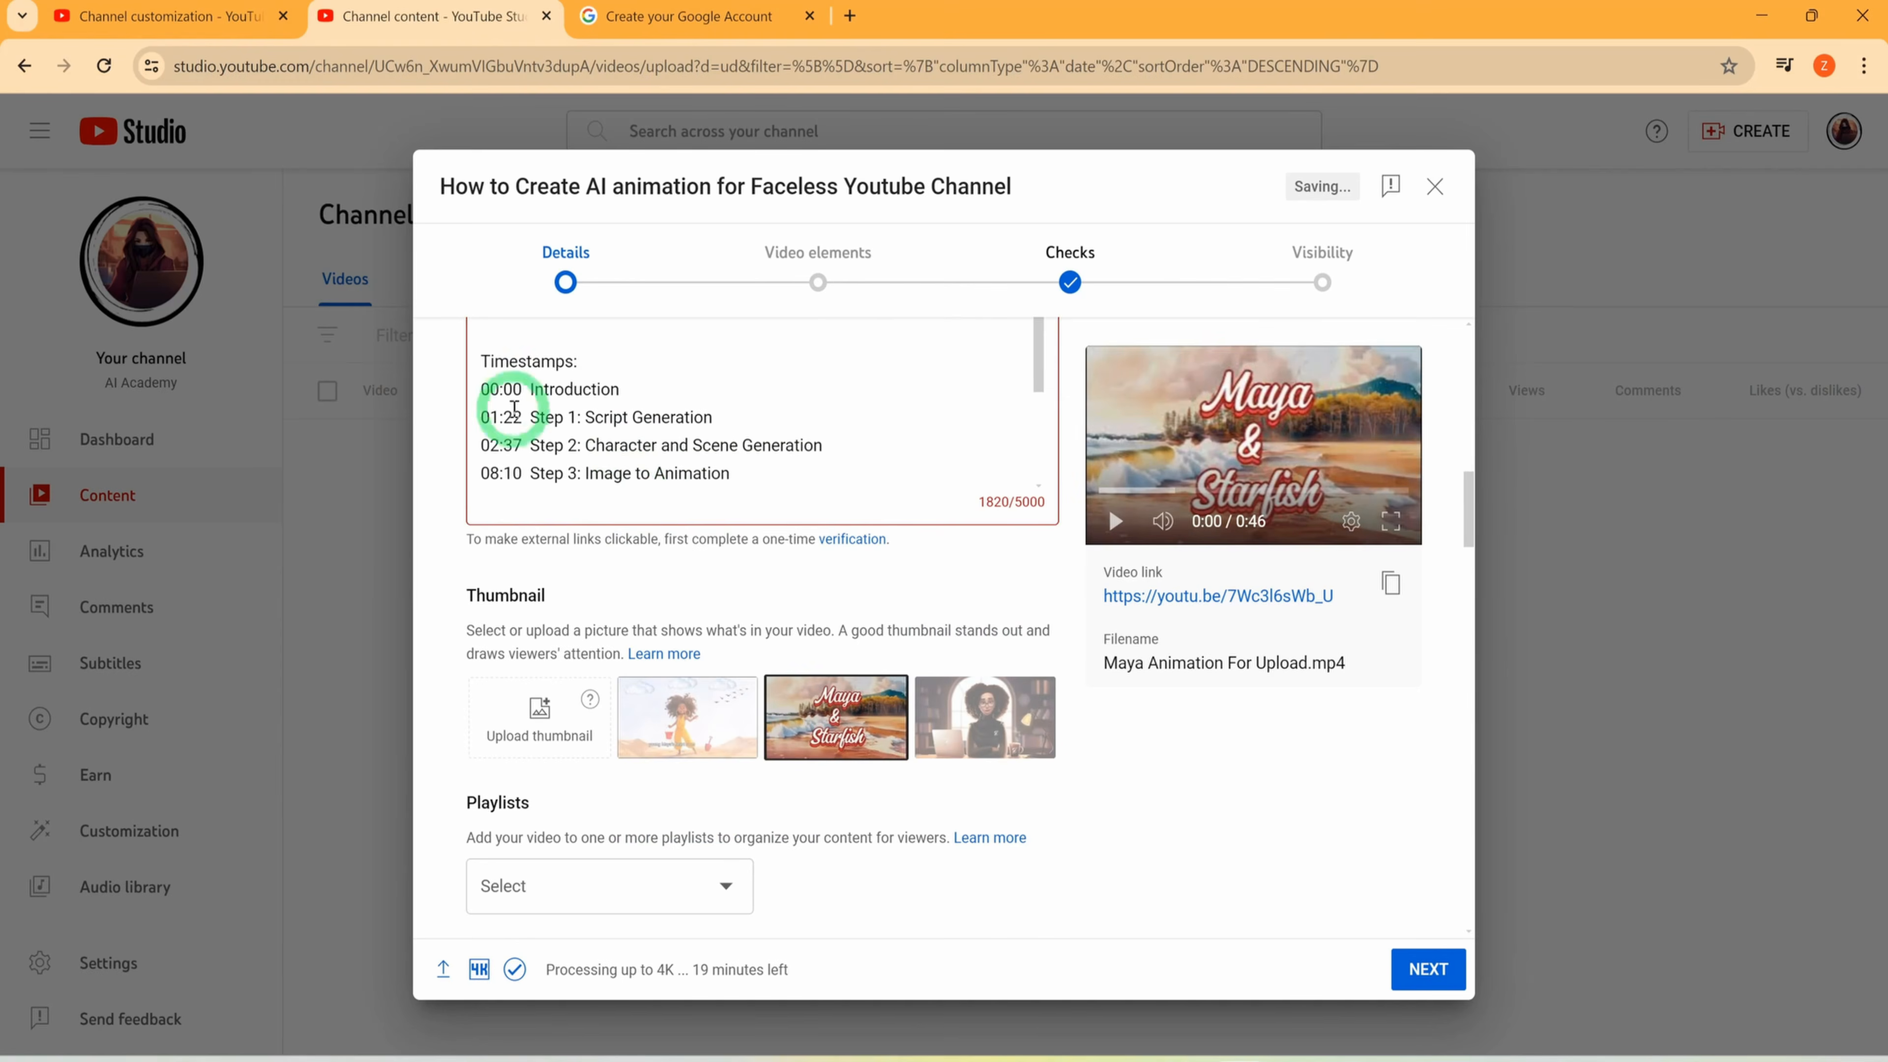
left_click_drag(484, 389, 625, 388)
scroll(626, 467, "down", 2)
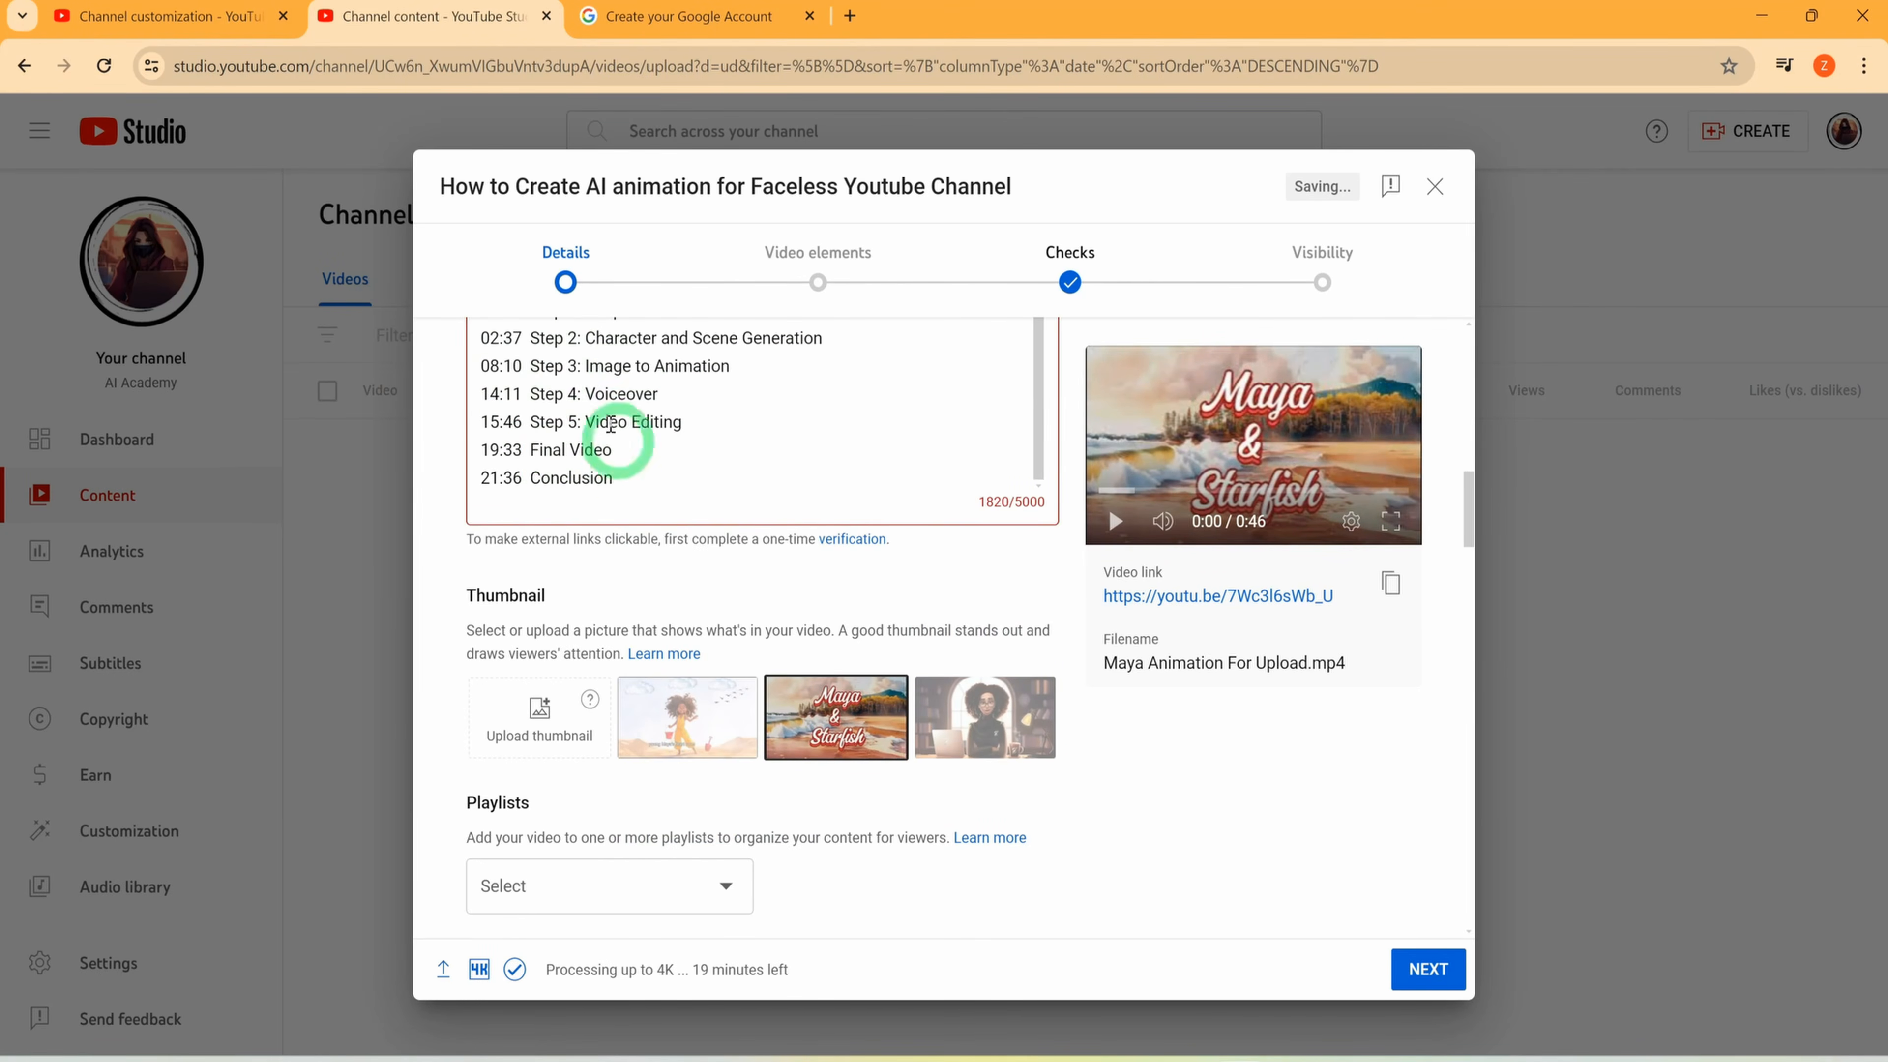
scroll(520, 453, "up", 5)
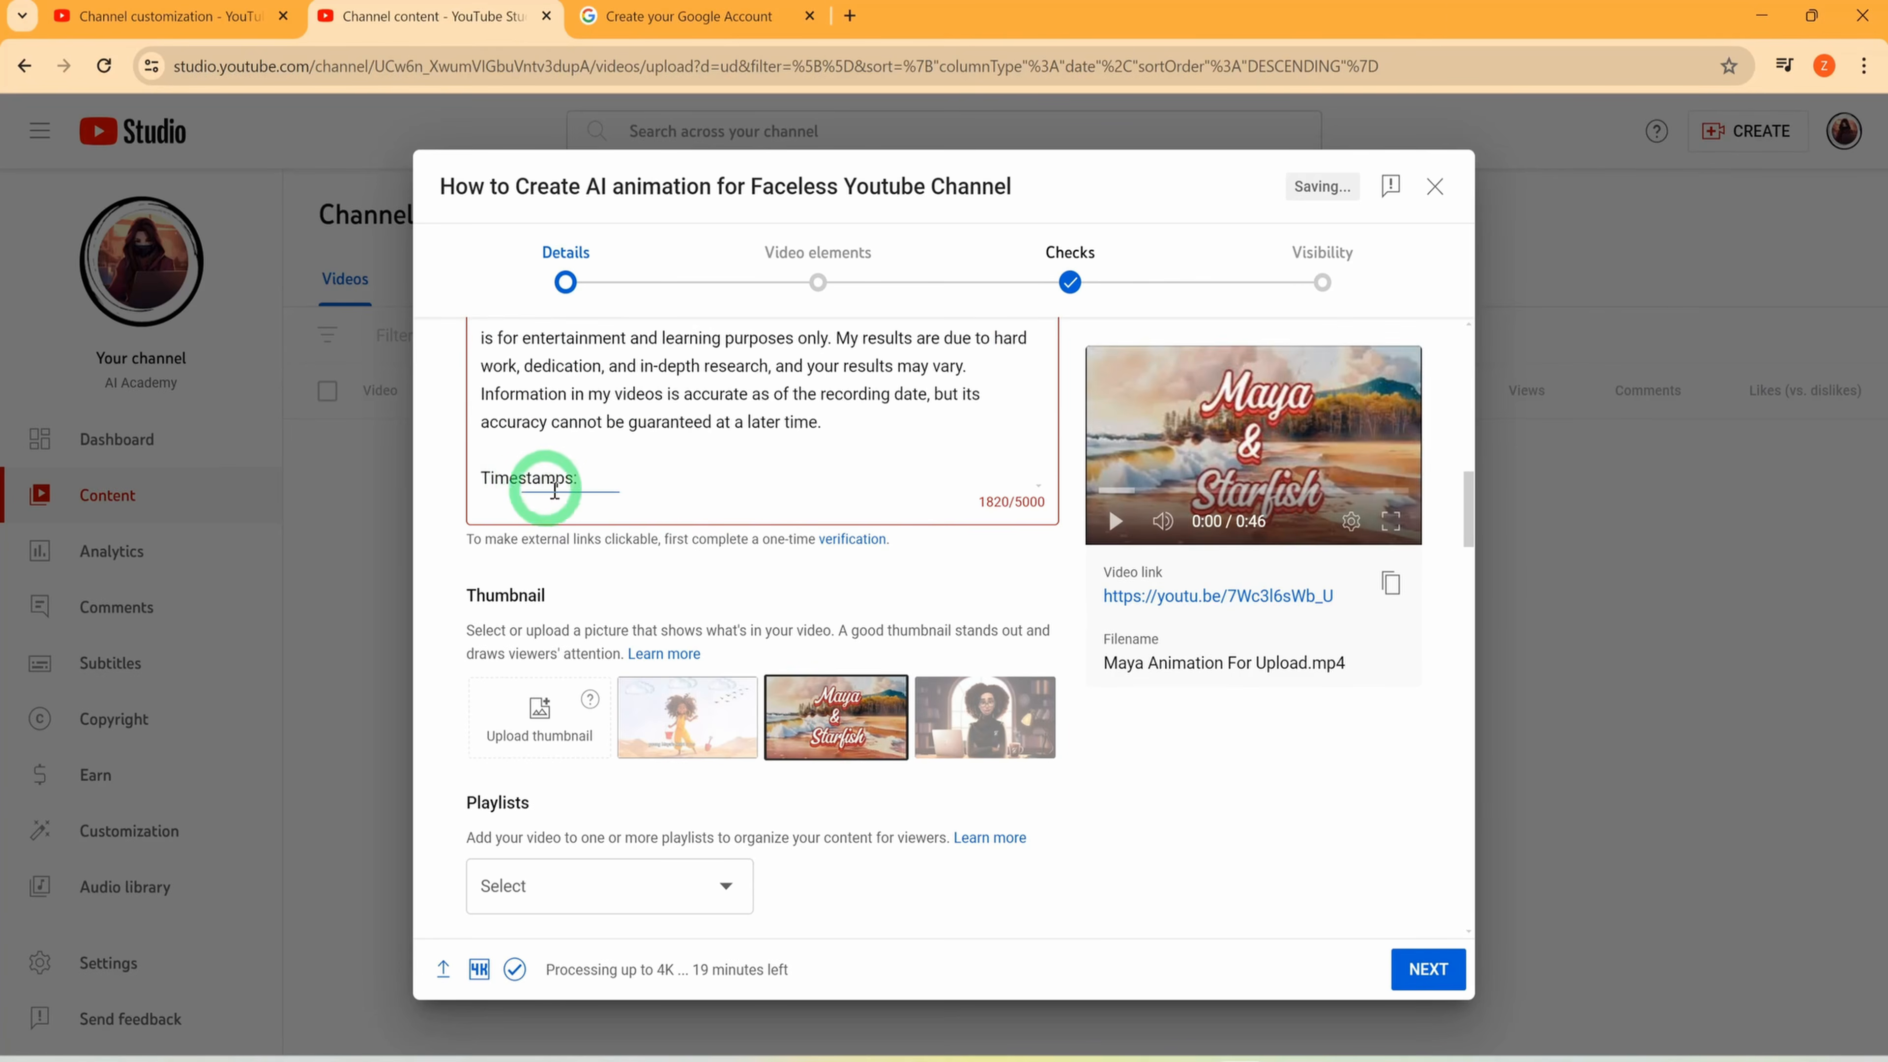
scroll(699, 477, "up", 5)
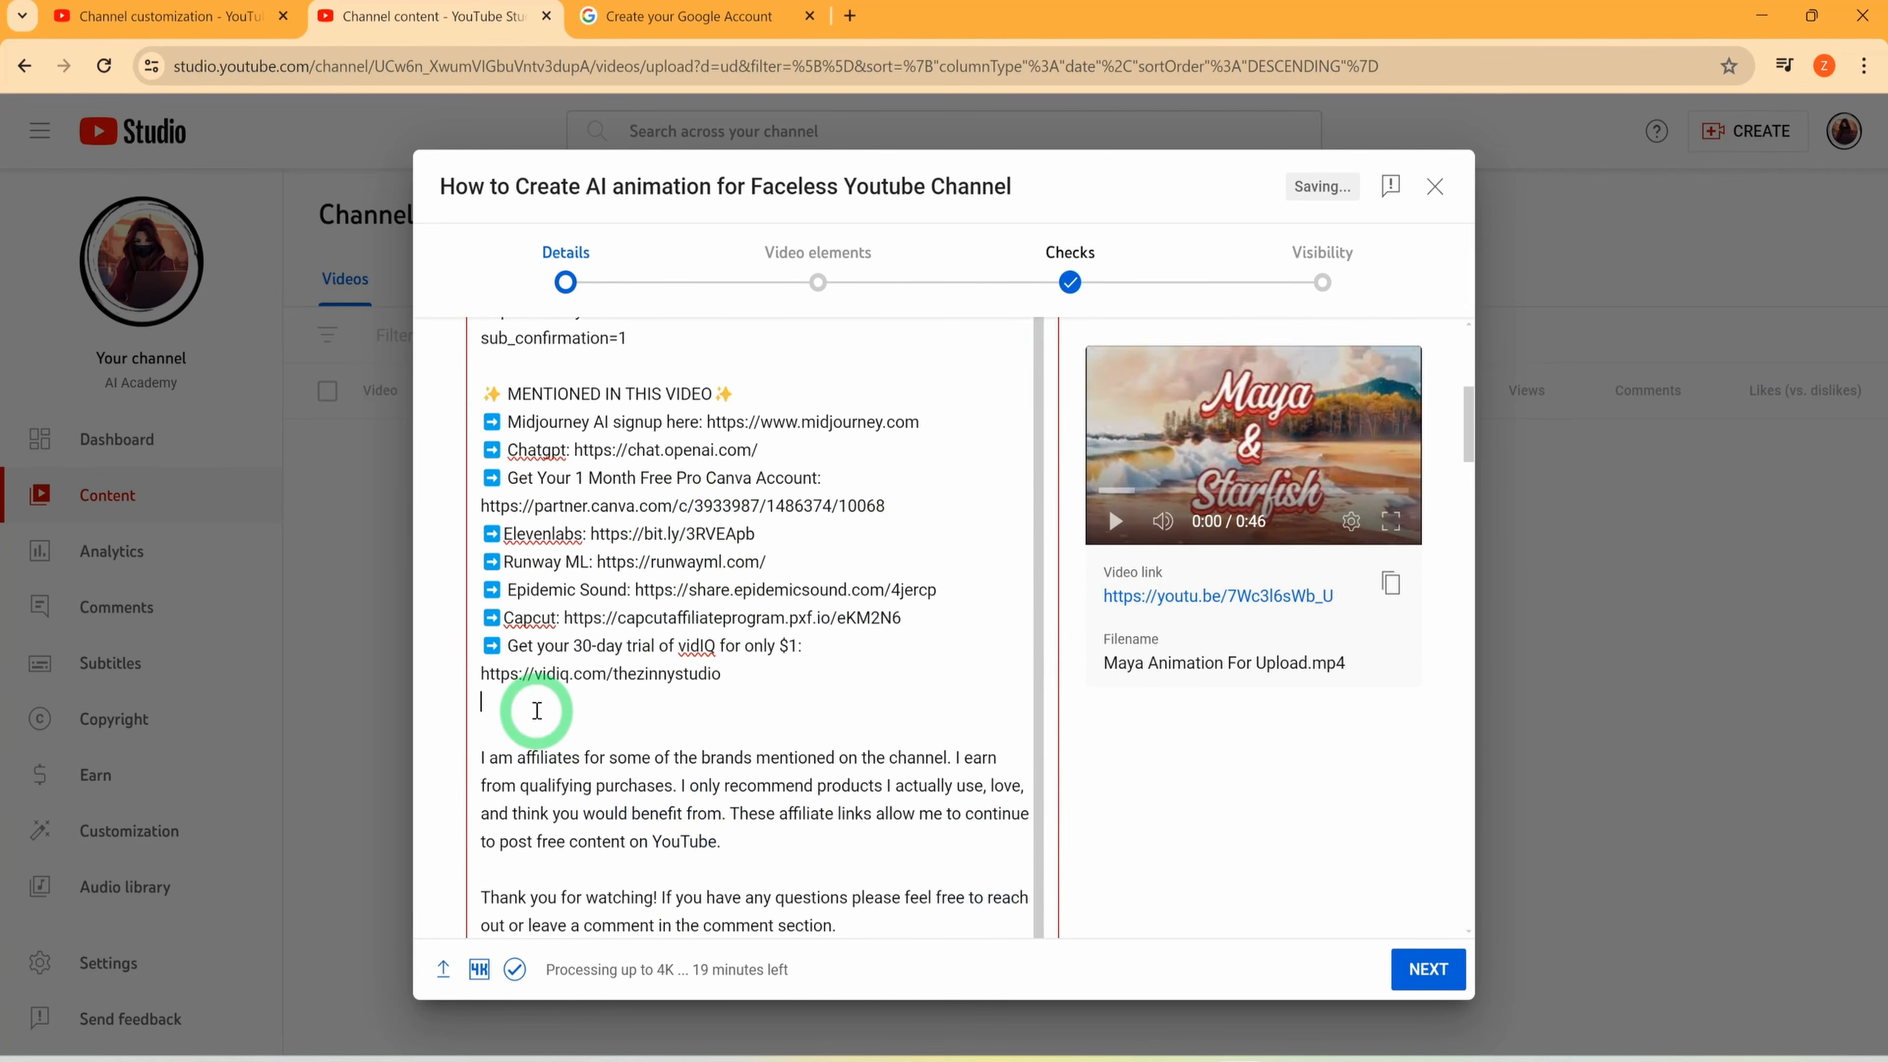
scroll(532, 701, "up", 10)
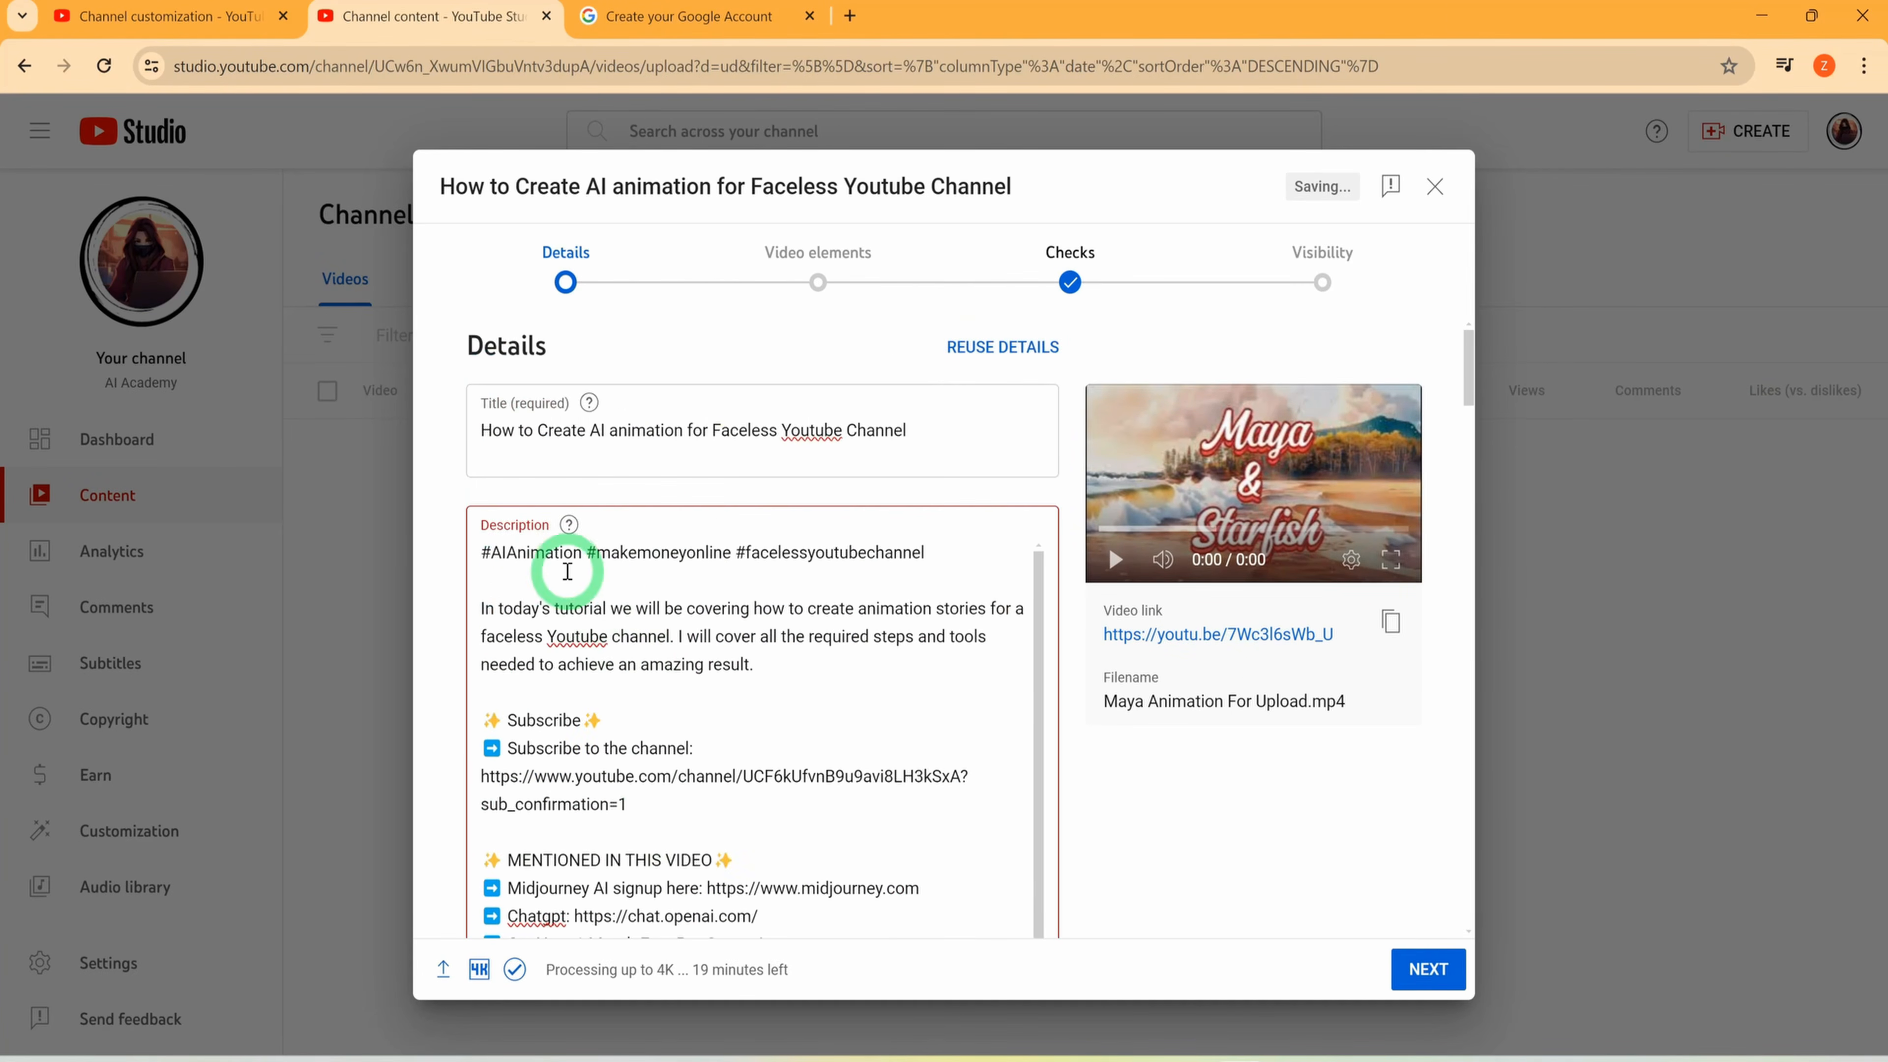
scroll(523, 788, "down", 3)
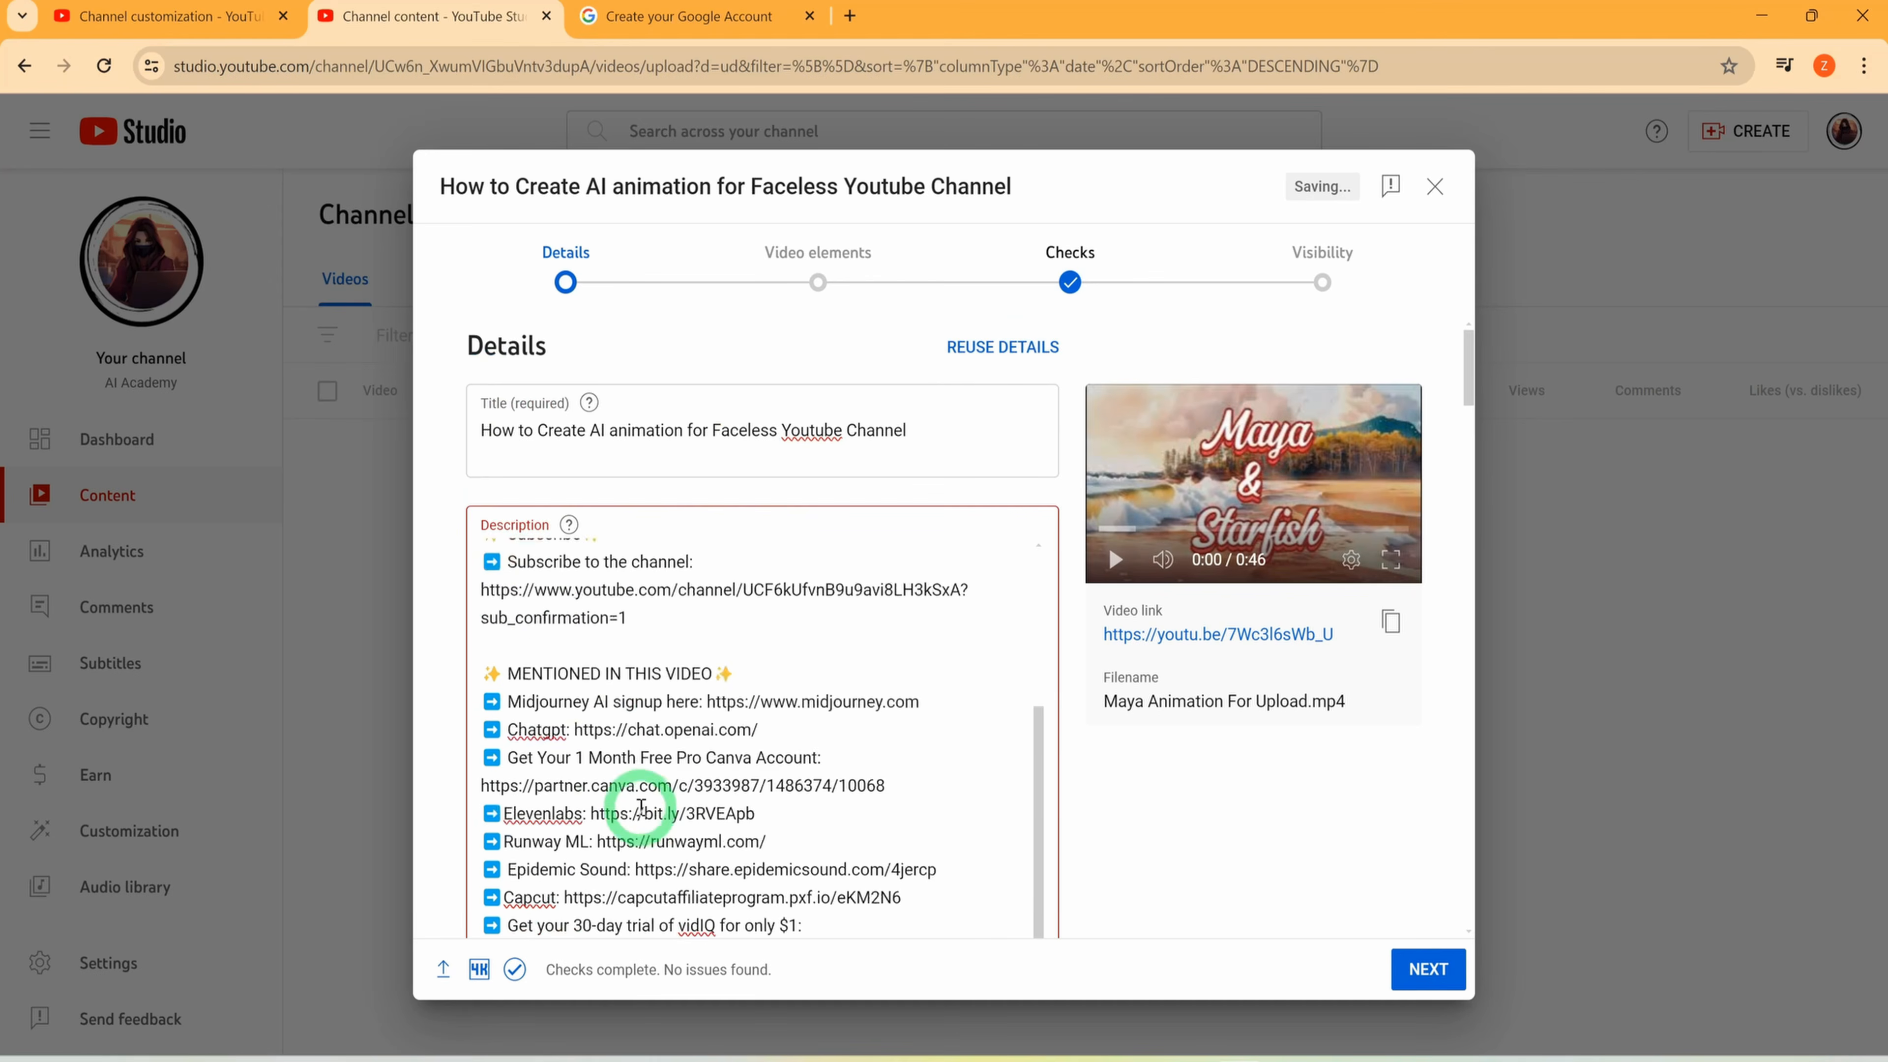
scroll(803, 773, "down", 10)
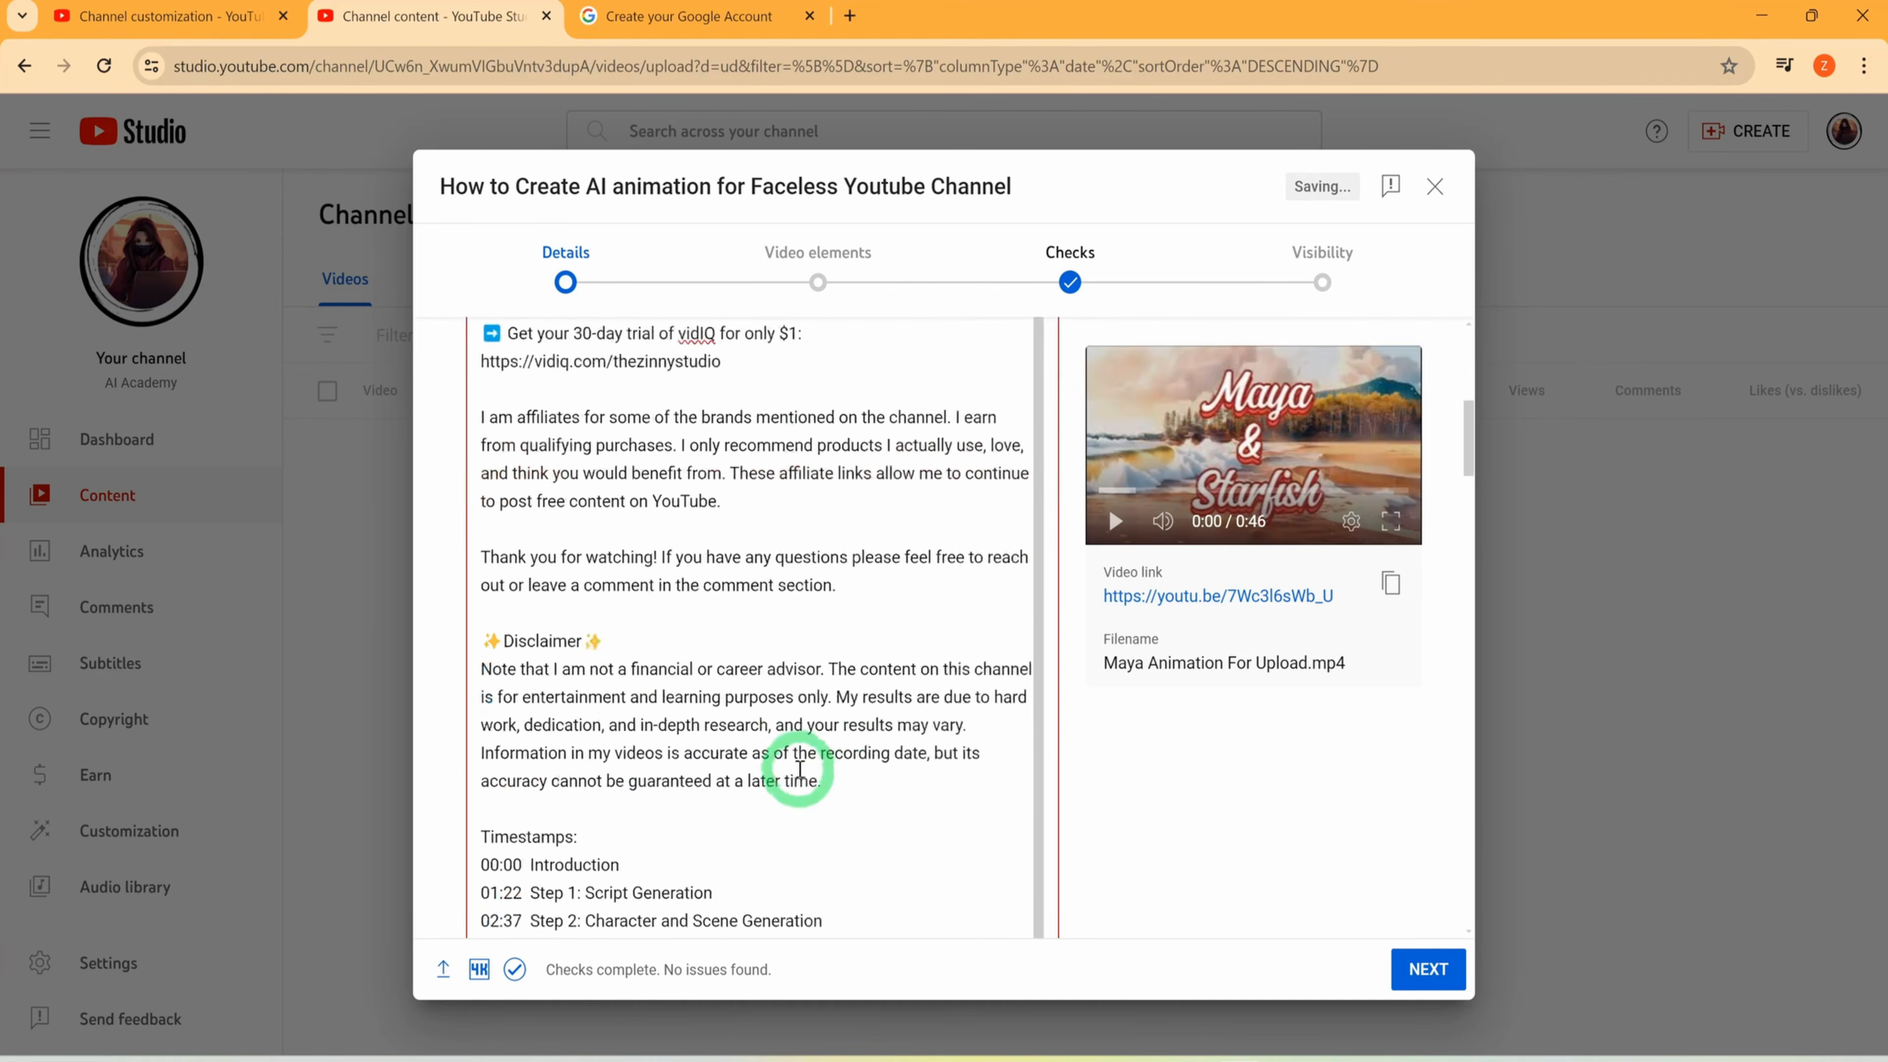
scroll(817, 491, "up", 6)
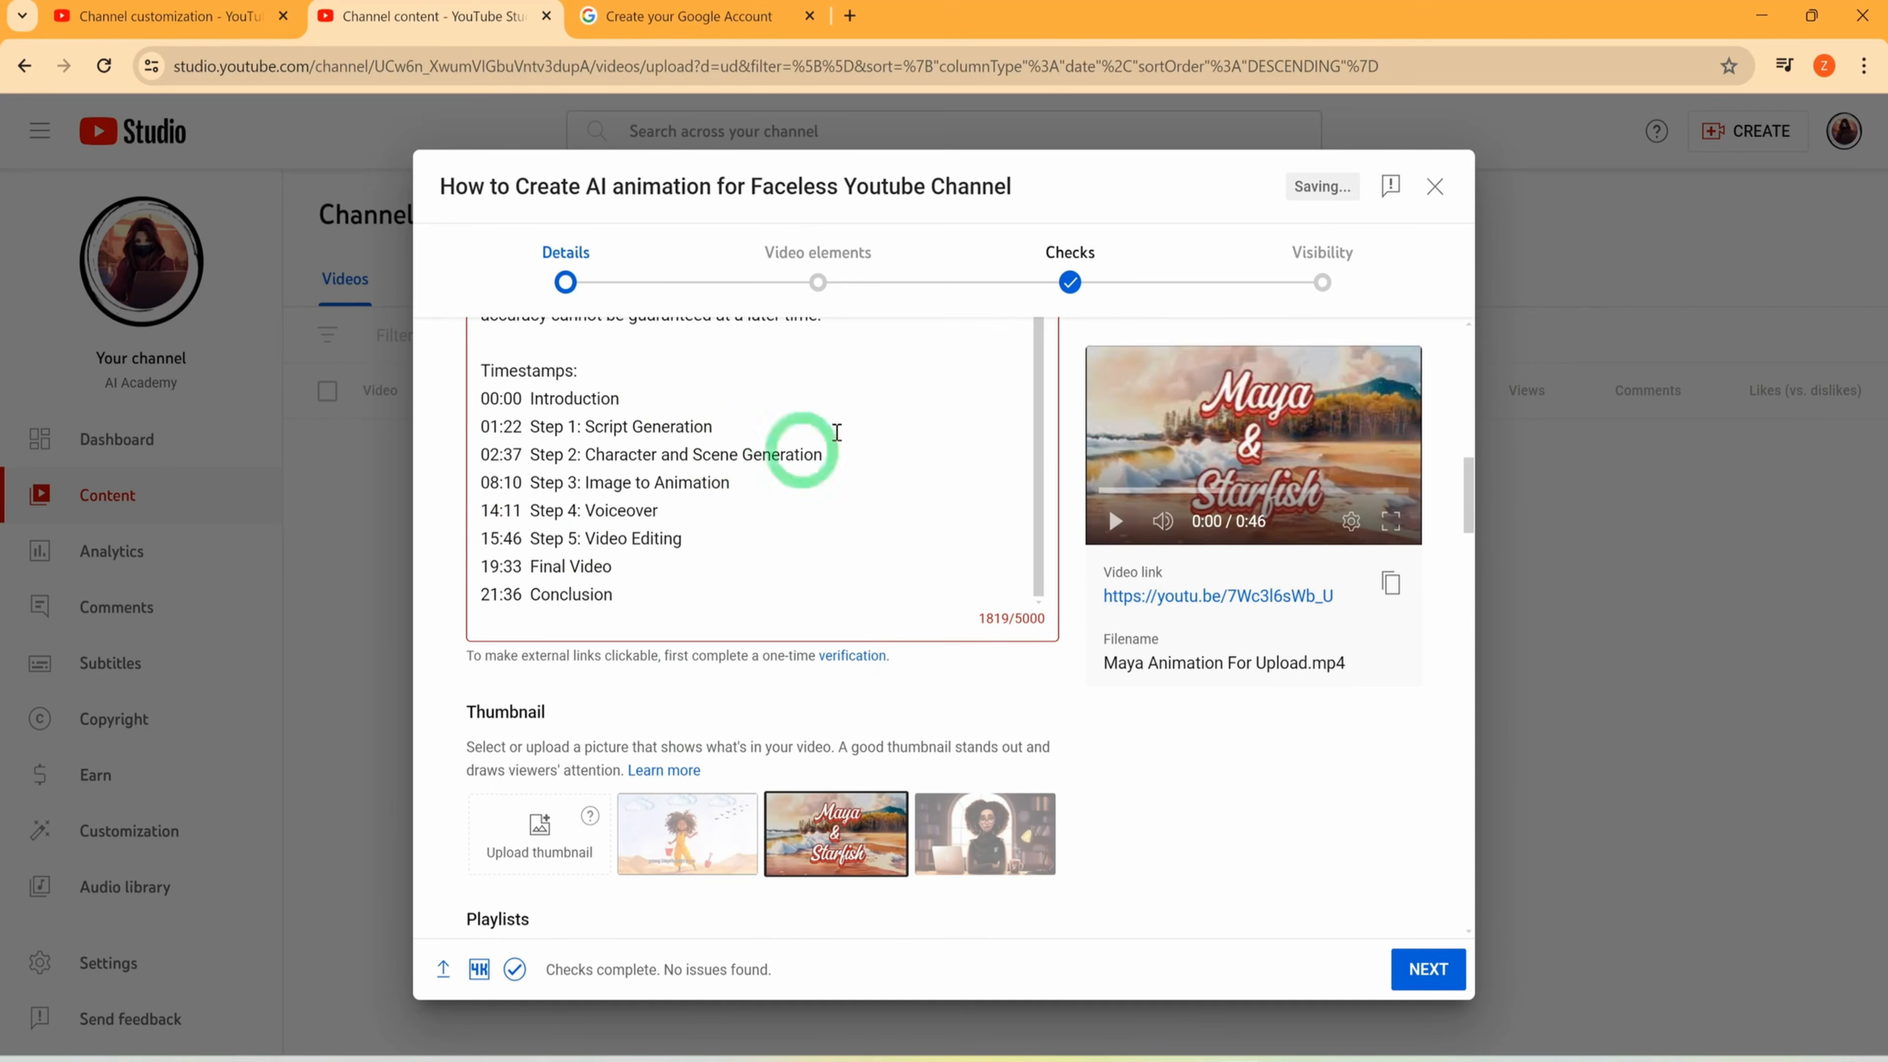
Create a public playlist titled "How to video with AI" and assign the video to it
scroll(636, 653, "down", 2)
scroll(636, 653, "down", 1)
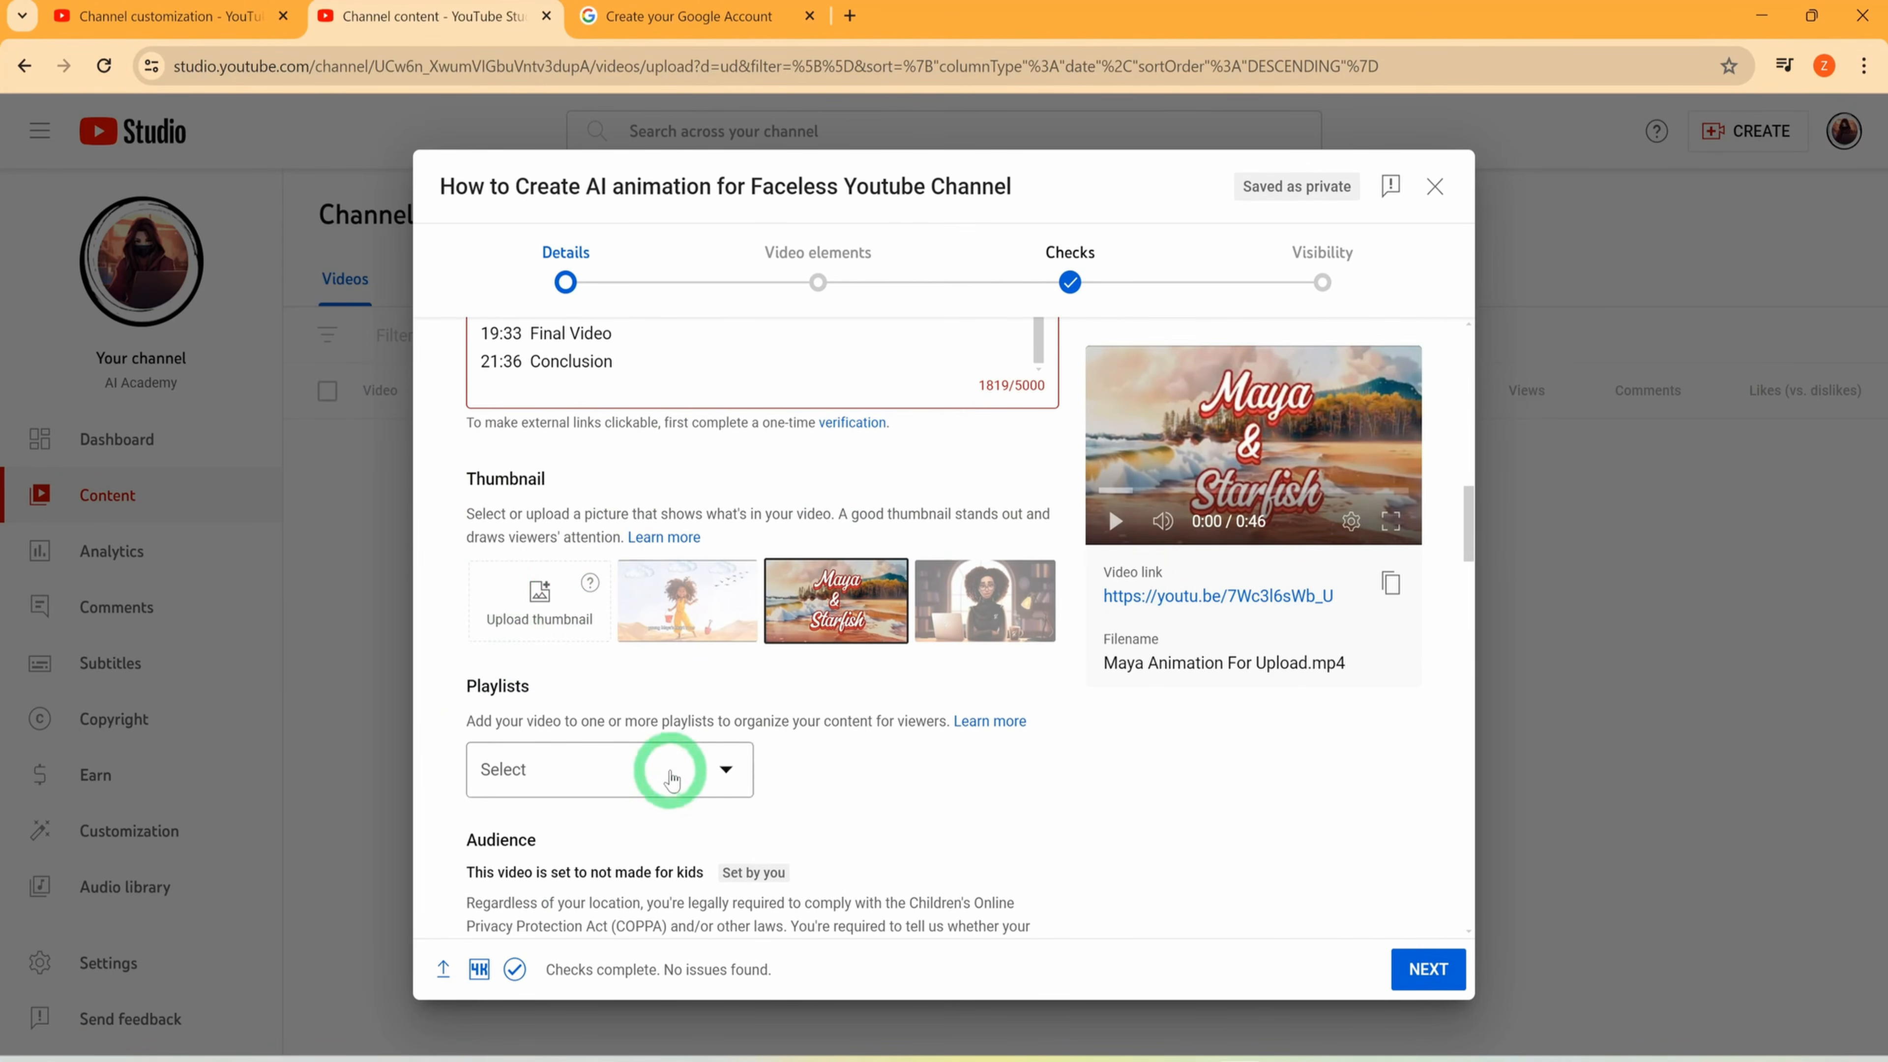
left_click(727, 773)
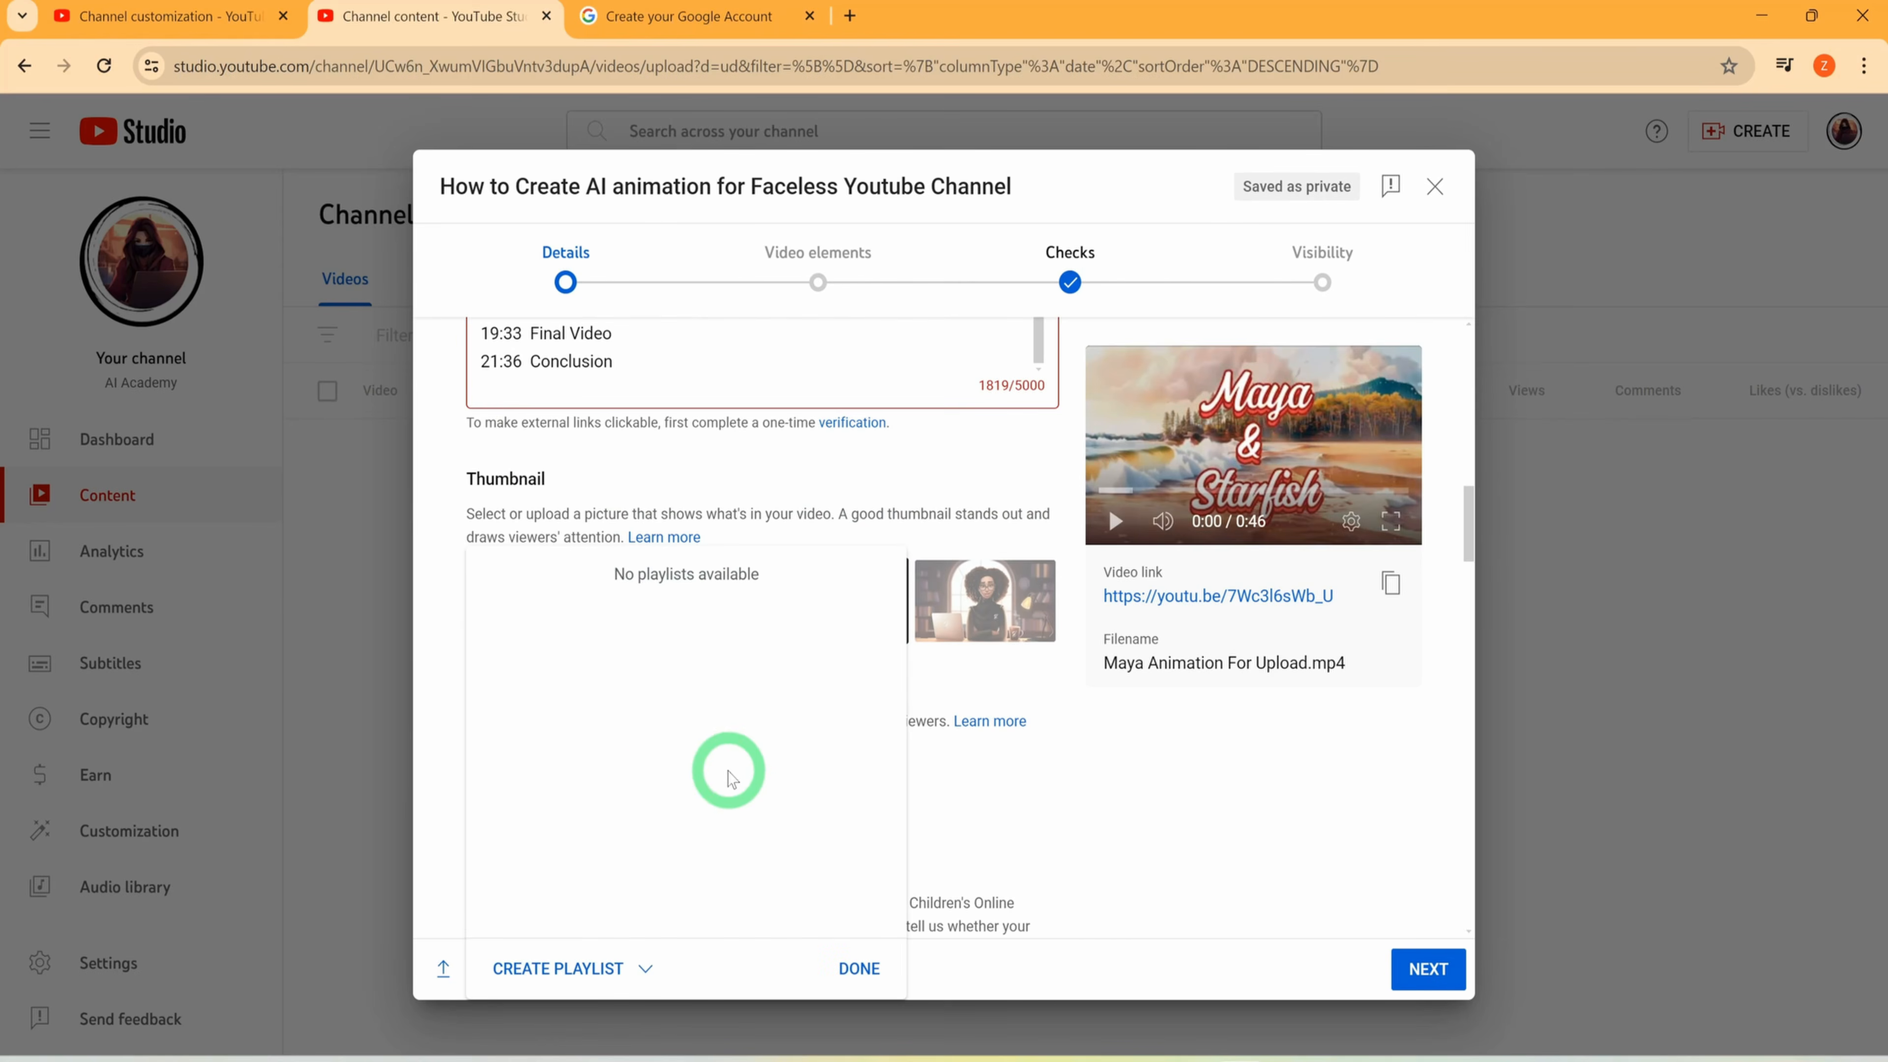
left_click(535, 965)
left_click(611, 892)
left_click(829, 407)
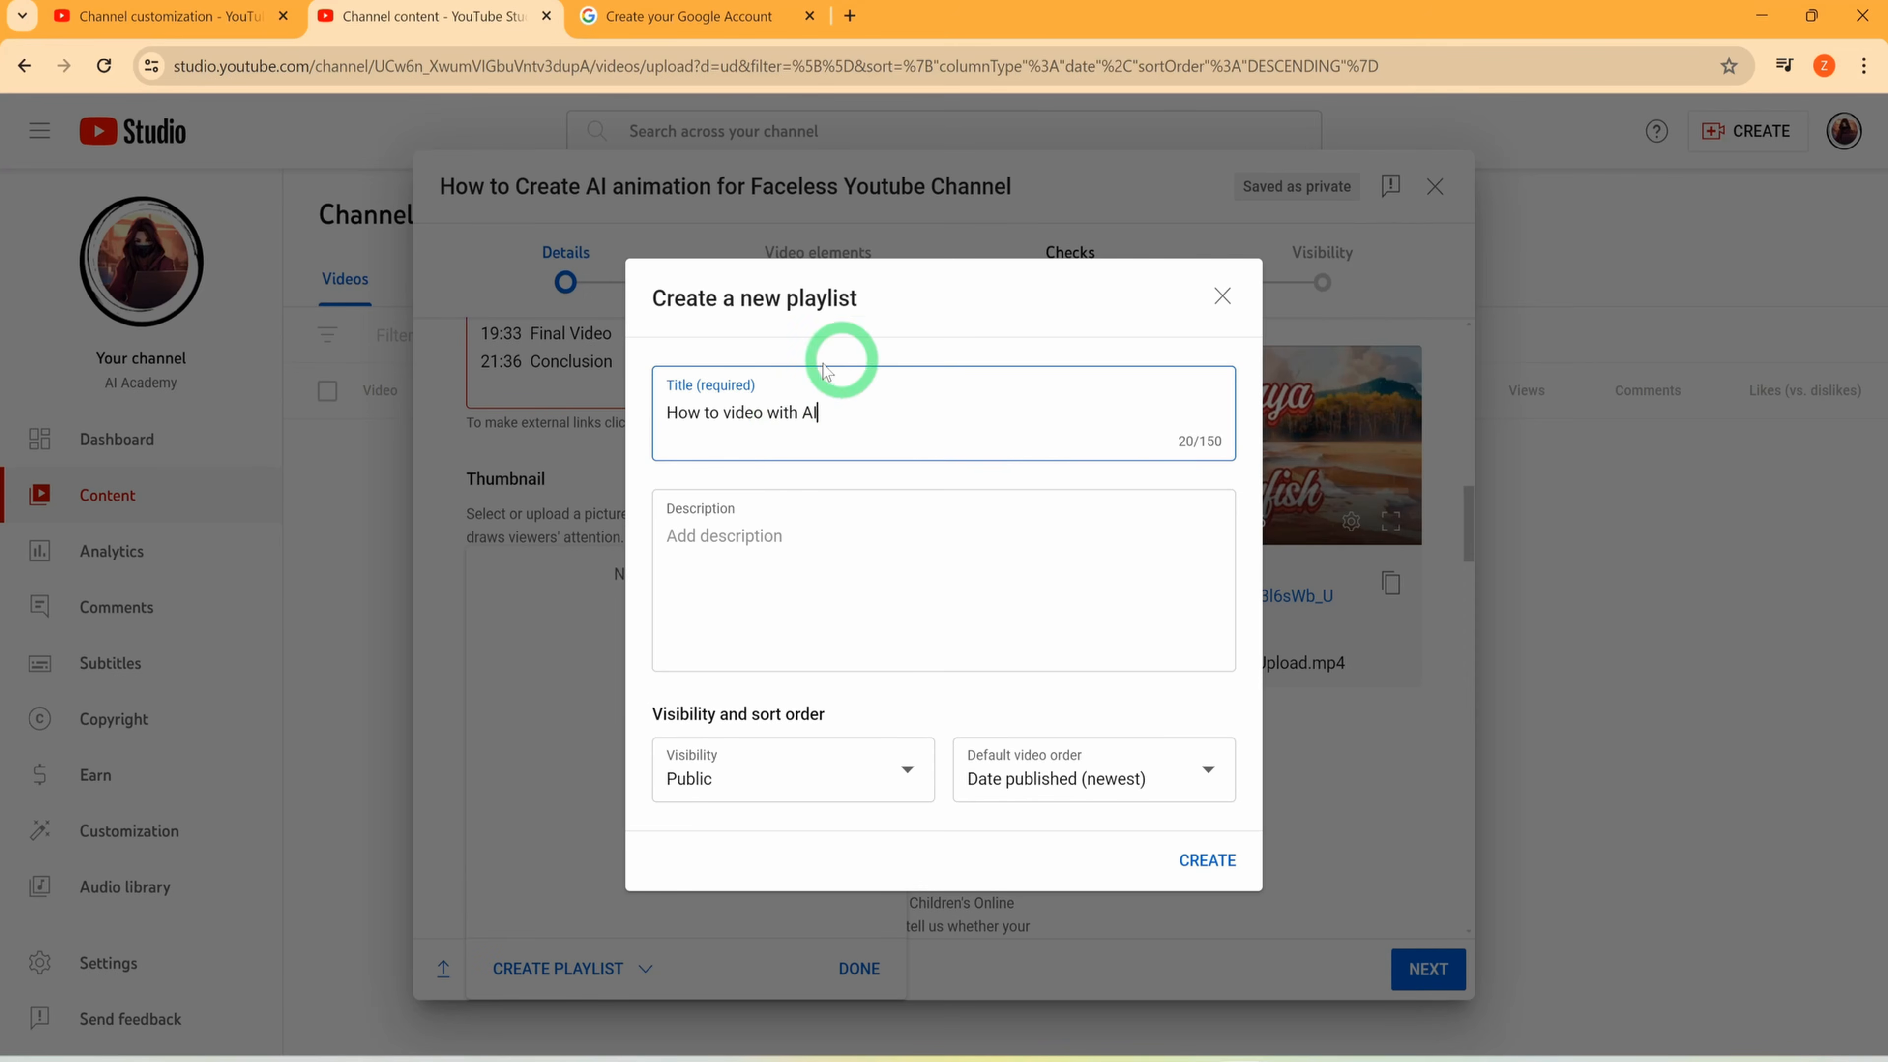
left_click(901, 779)
left_click(780, 762)
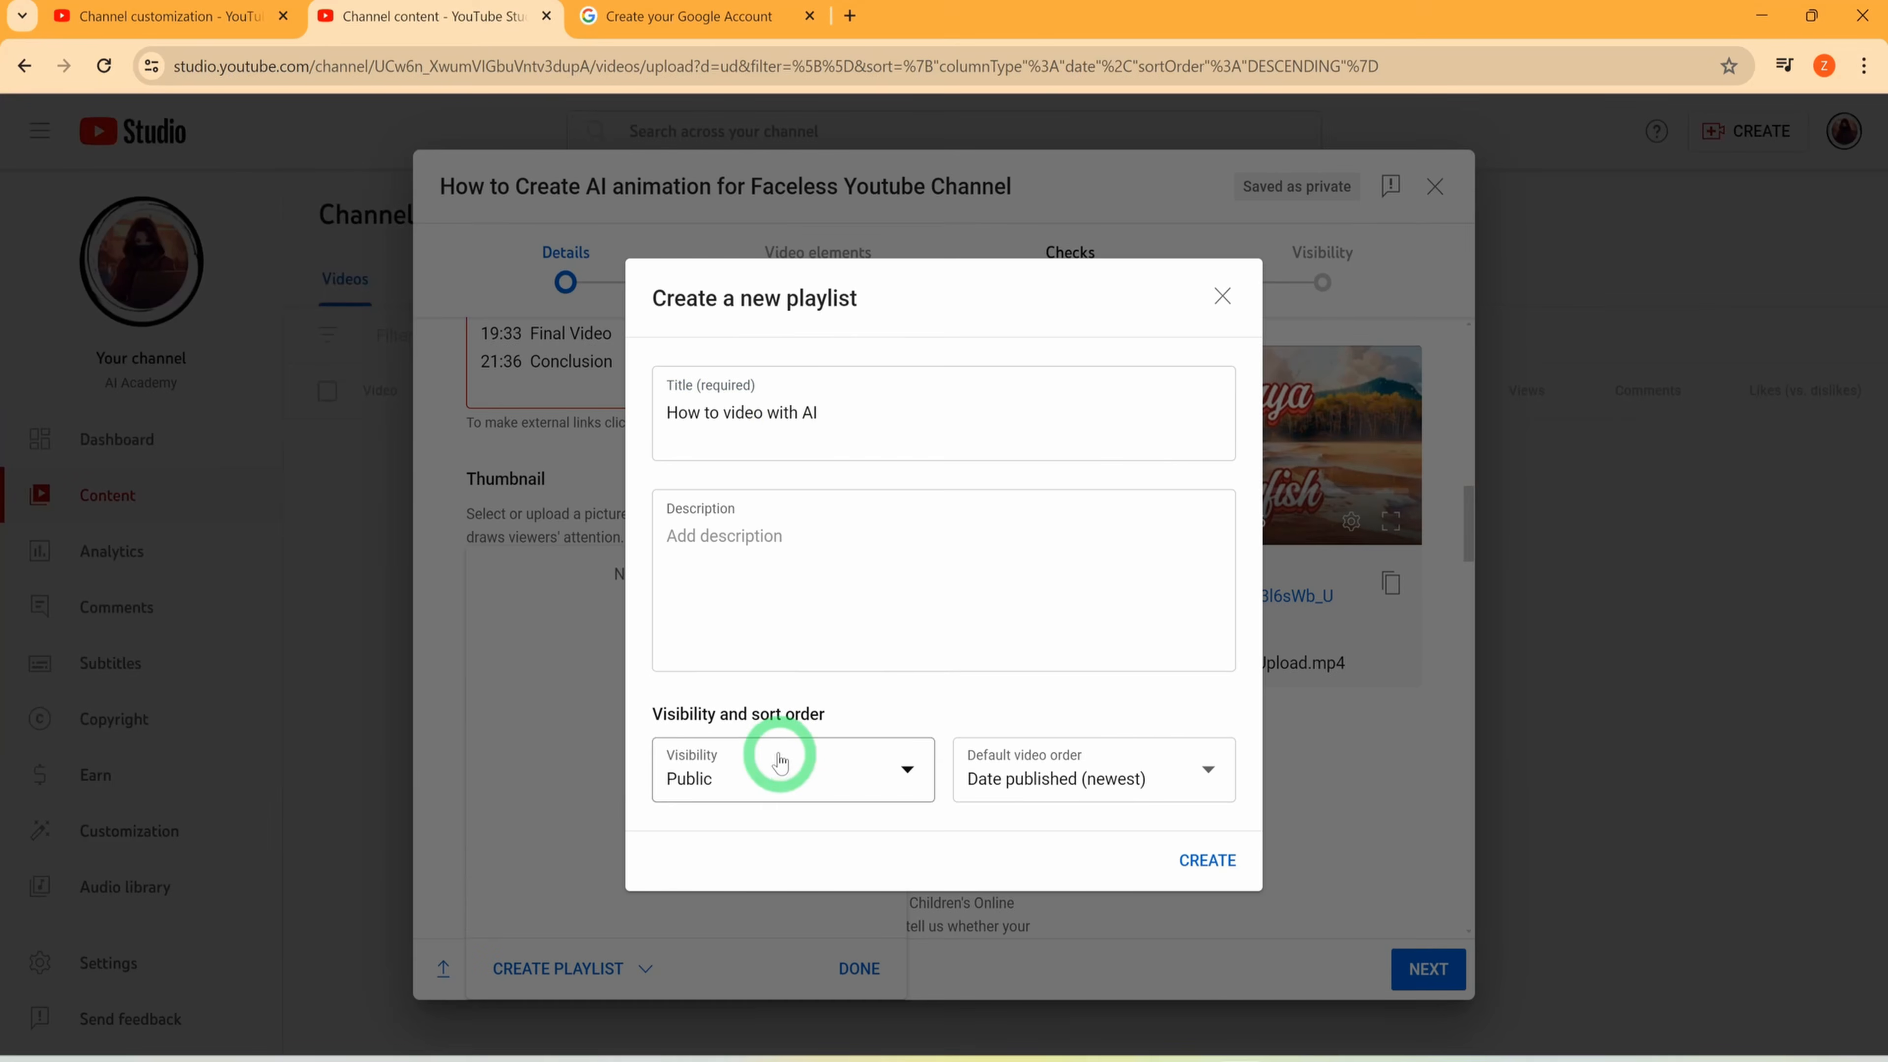
left_click(1206, 860)
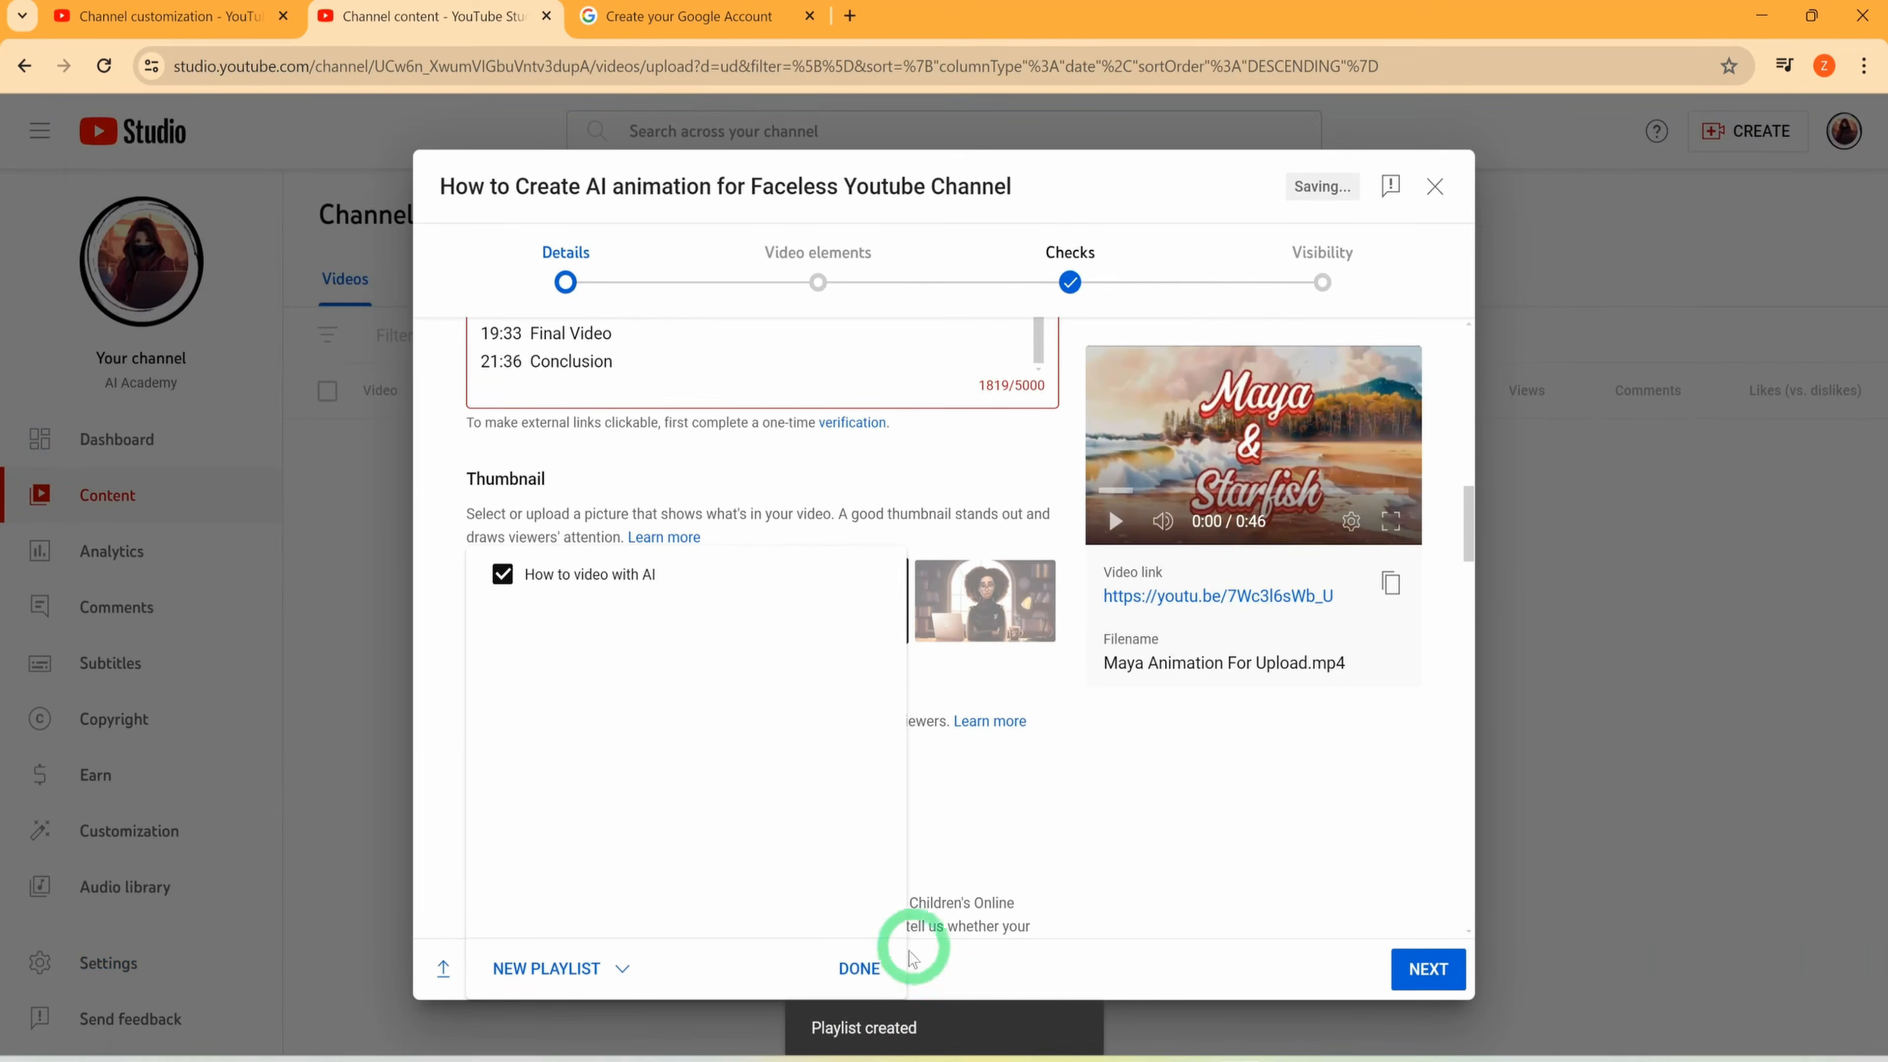
left_click(858, 967)
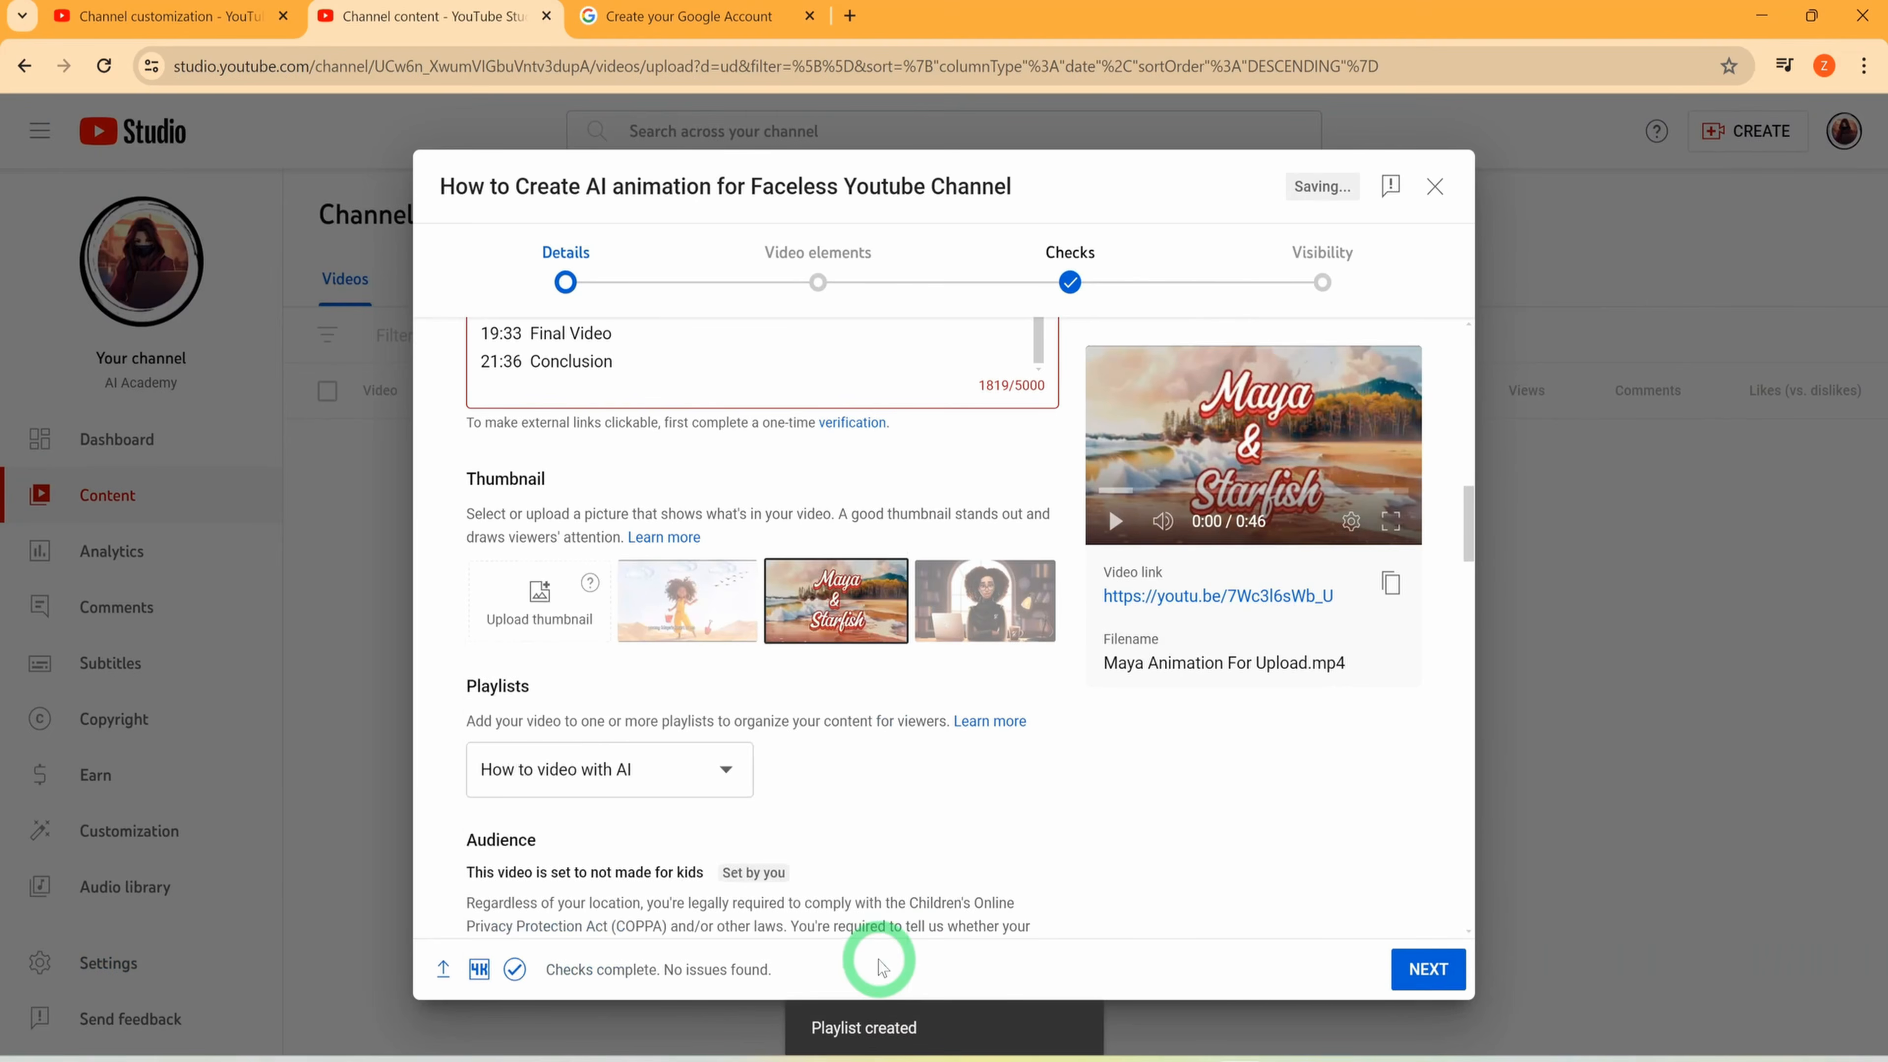
Go over the audience and paid promotion settings and answer No to the altered content question
scroll(520, 818, "down", 3)
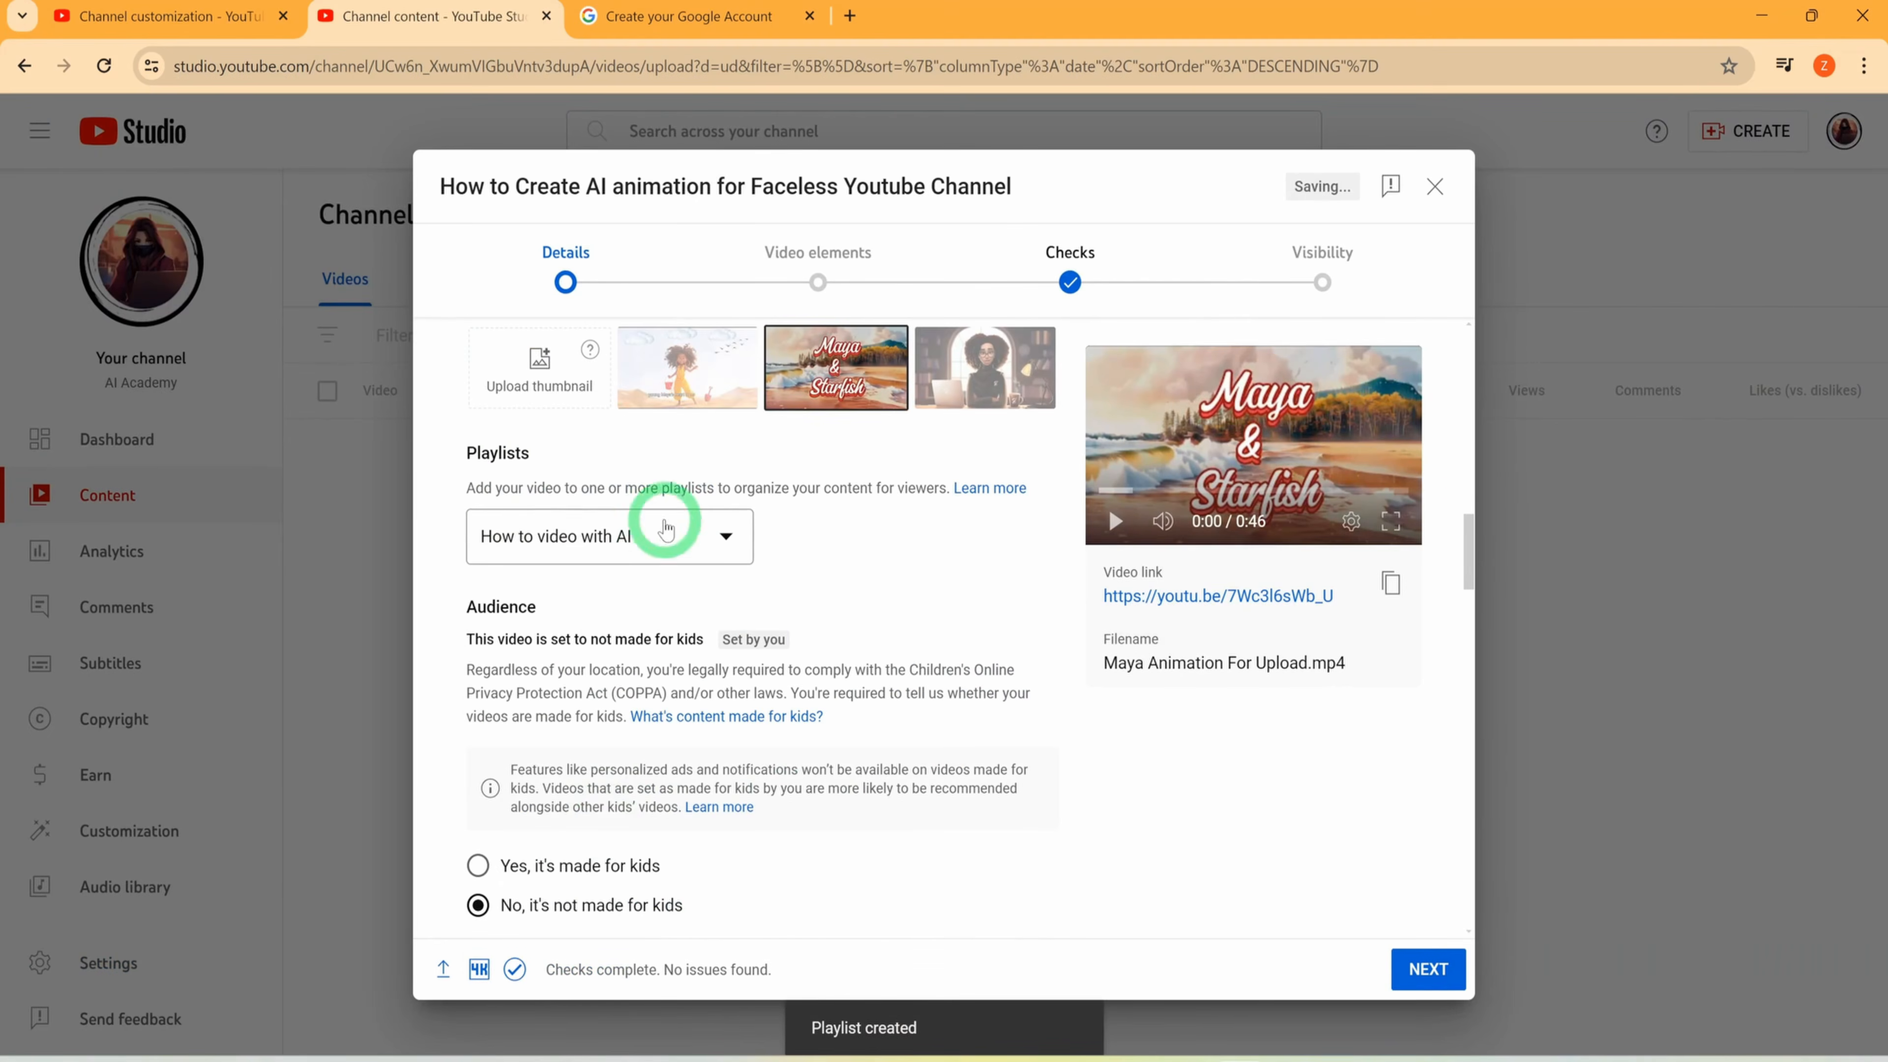
scroll(799, 595, "down", 1)
scroll(799, 595, "down", 3)
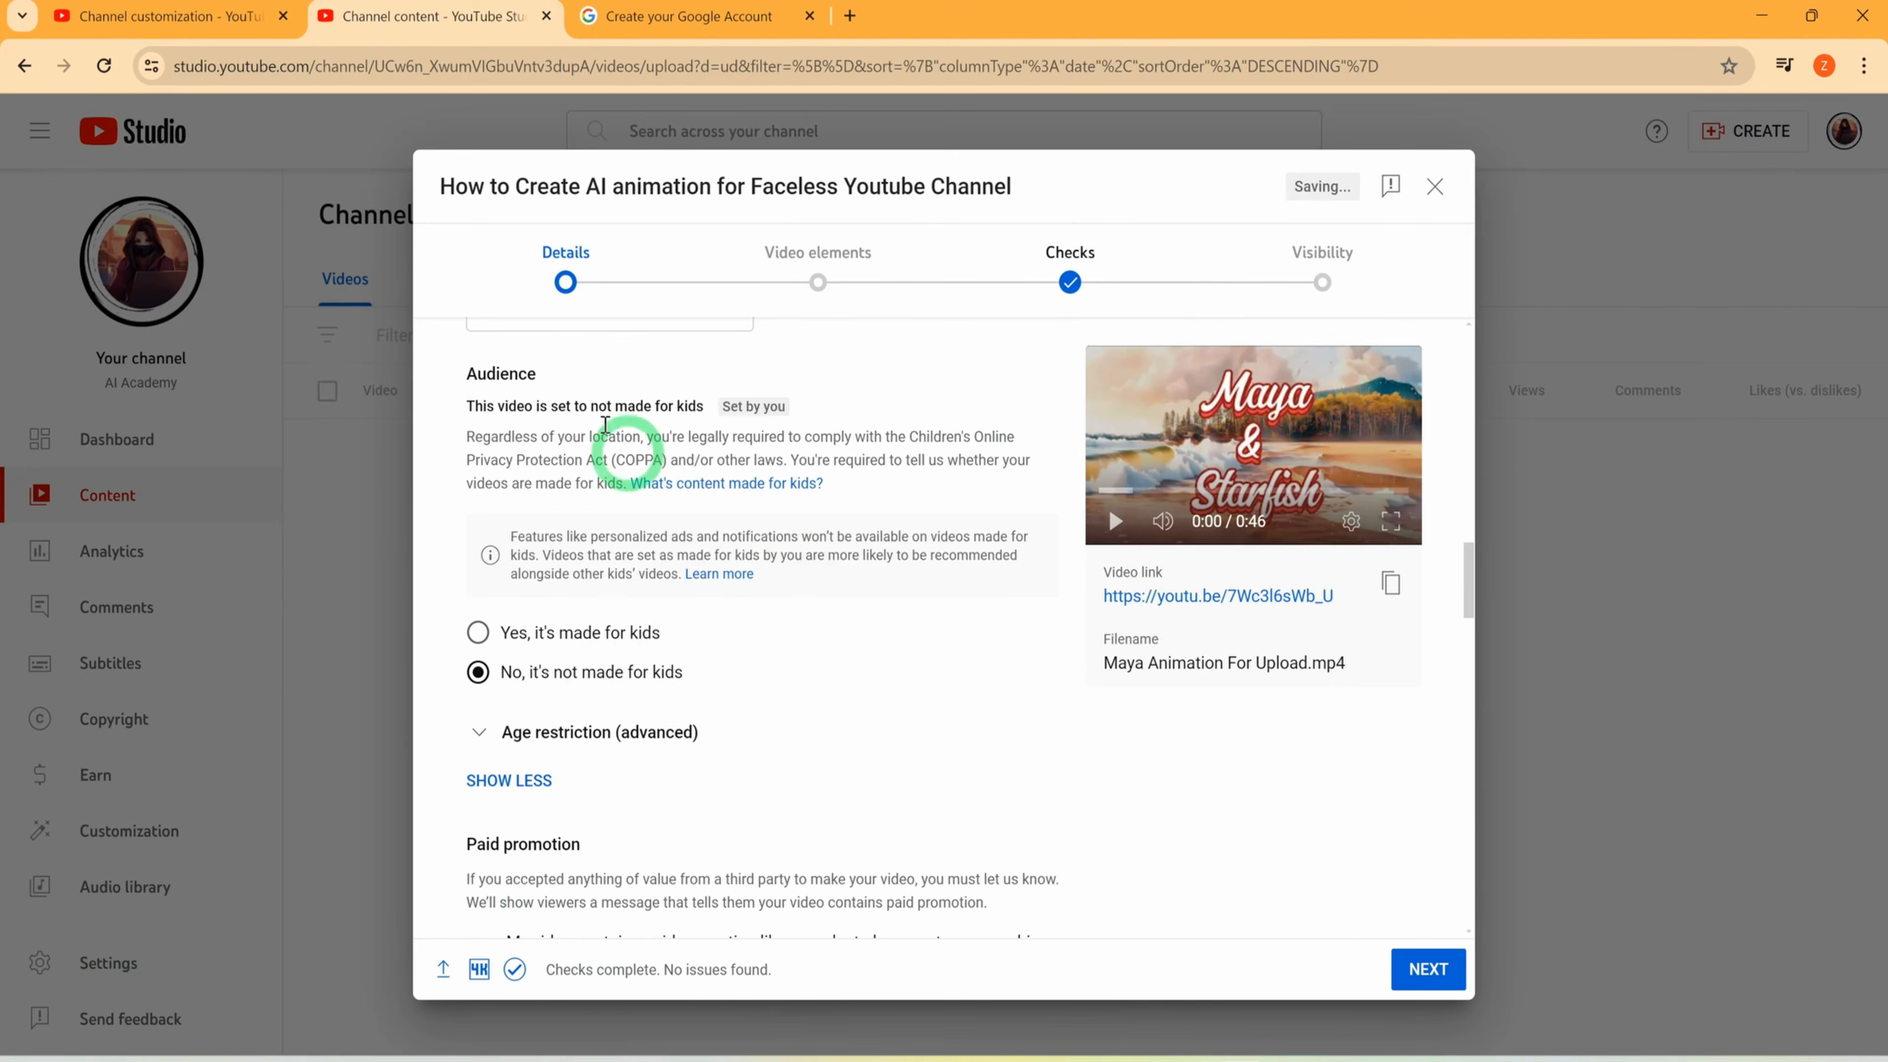
scroll(789, 603, "down", 3)
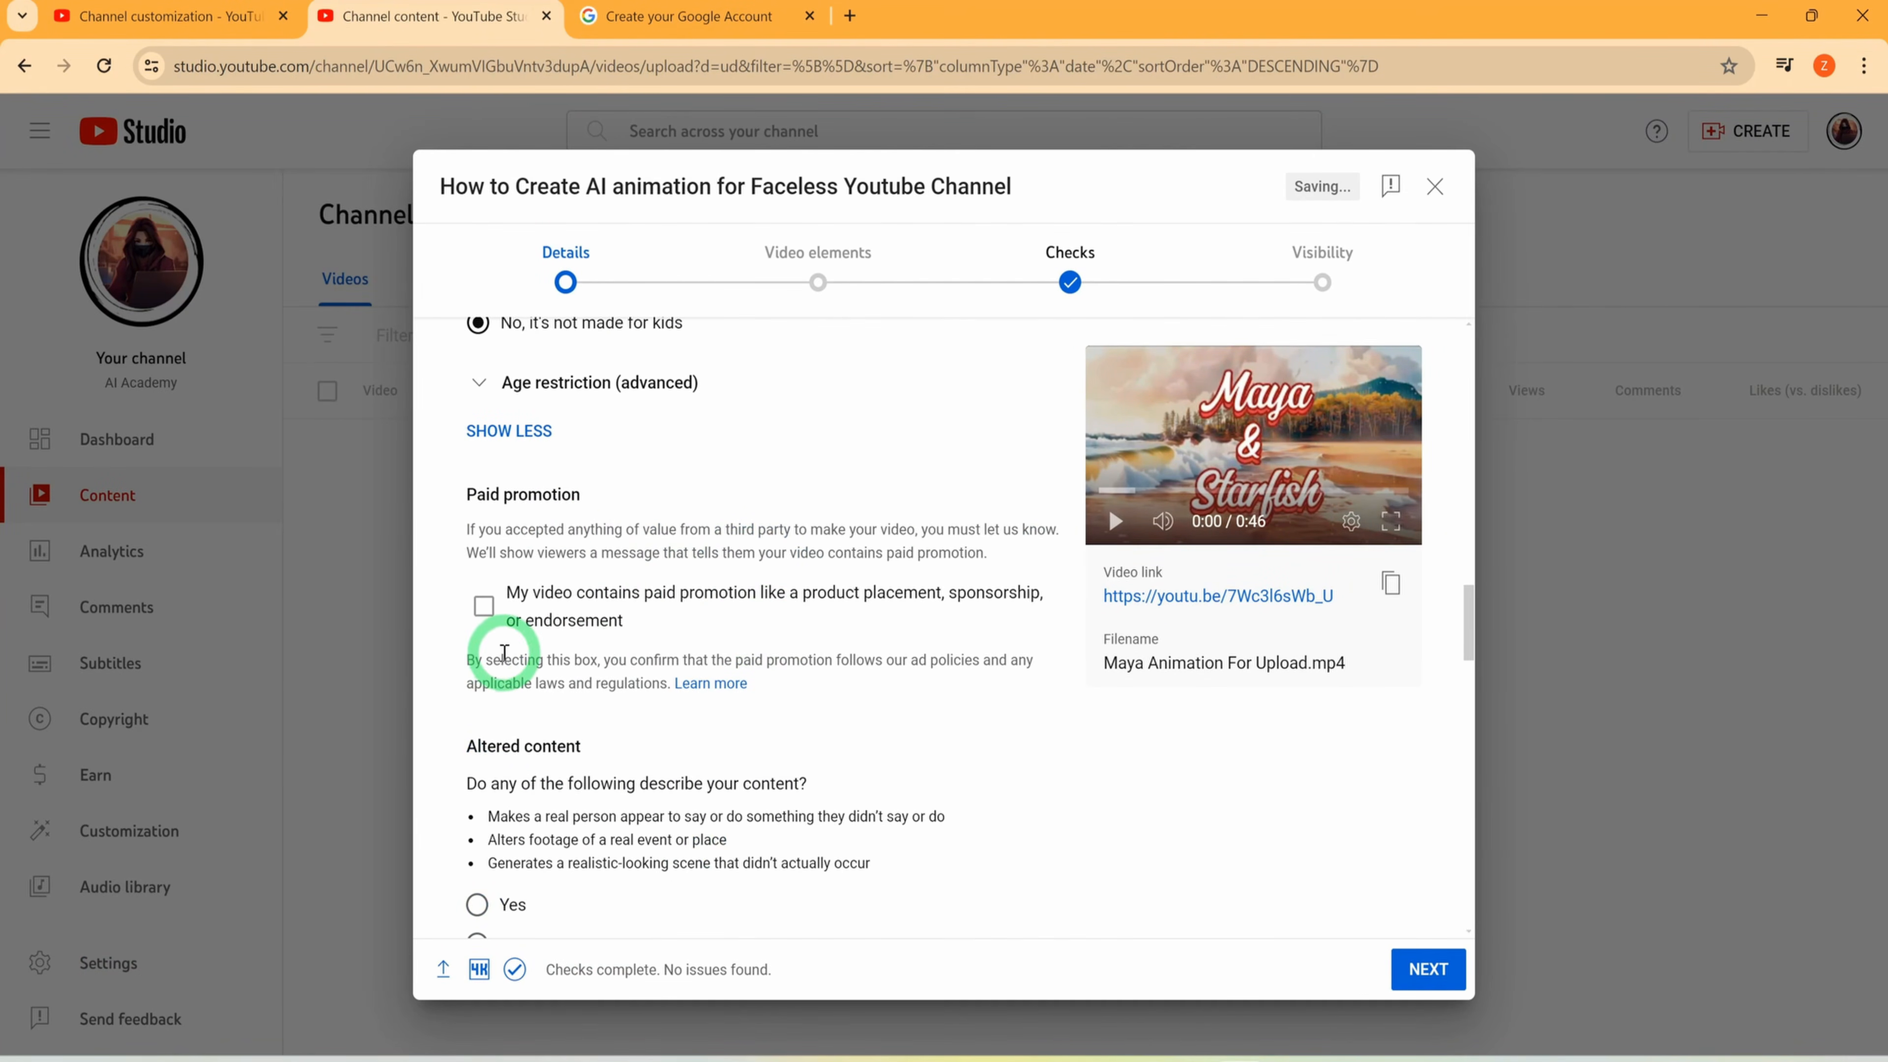
scroll(855, 580, "down", 3)
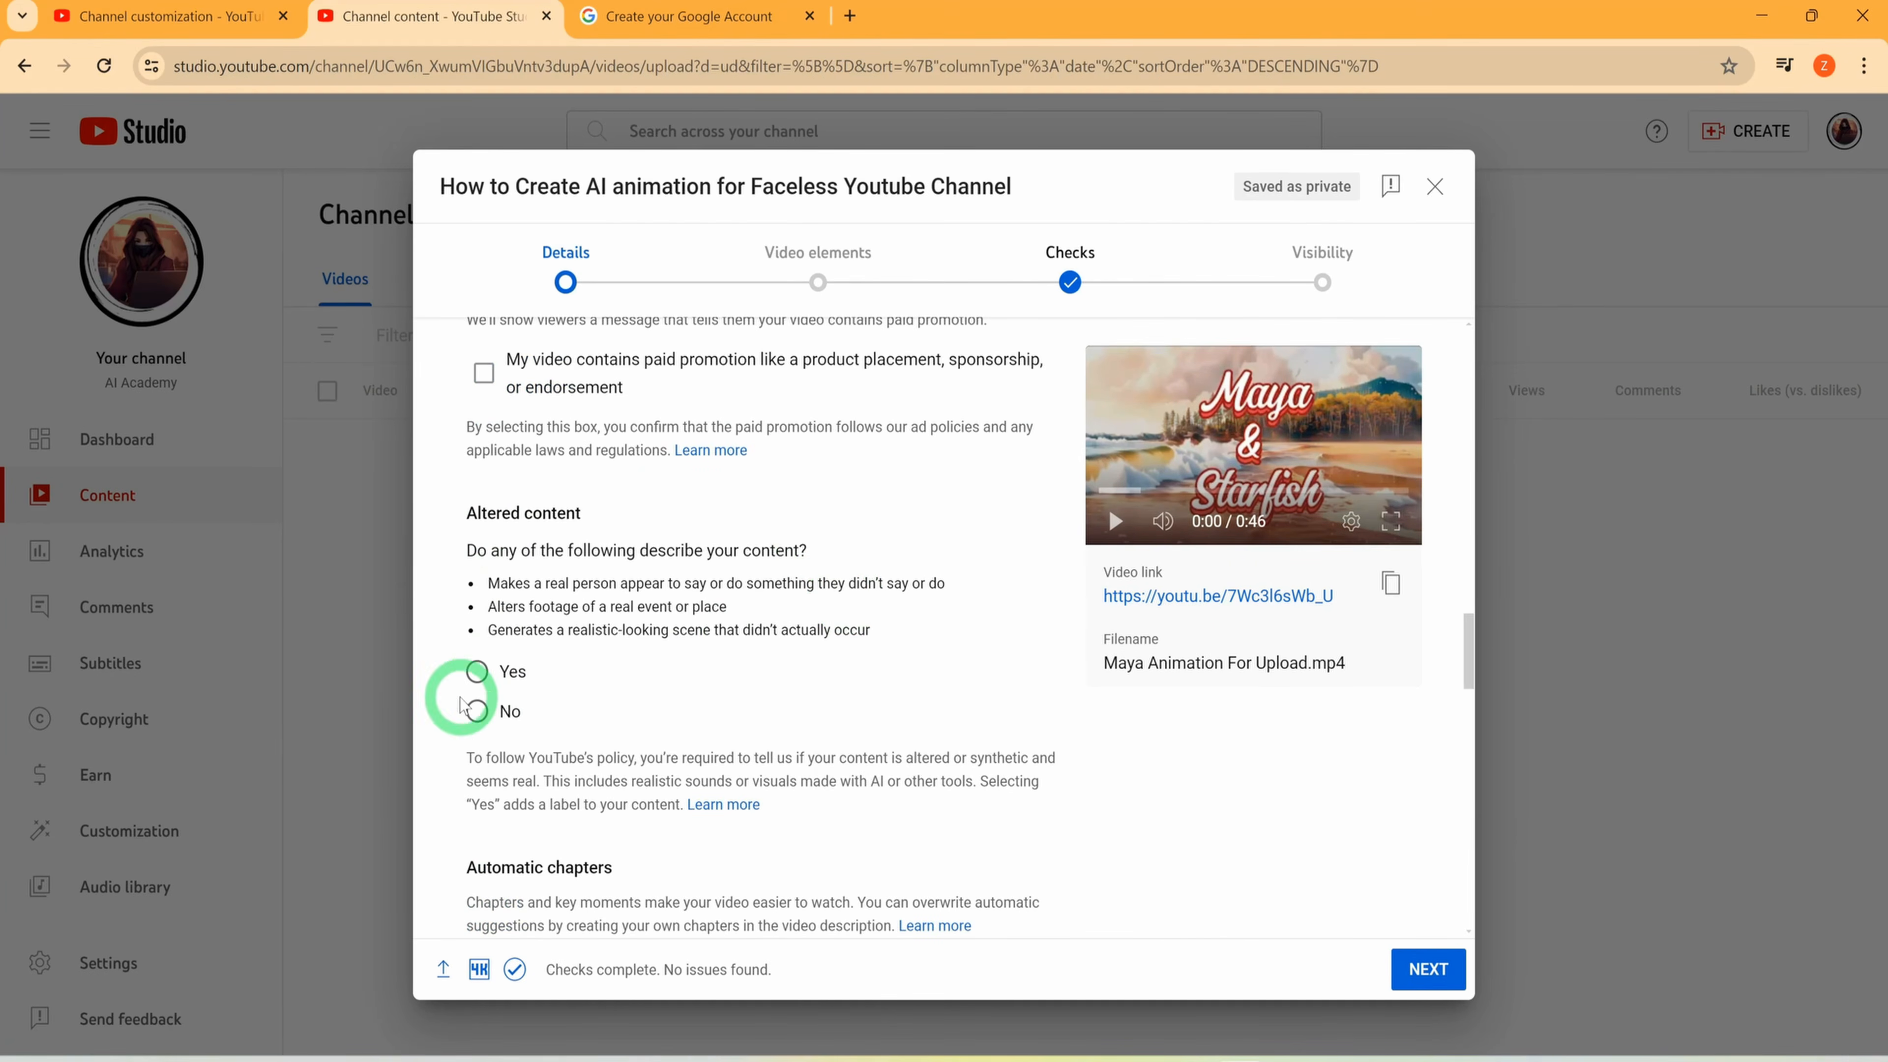
left_click(476, 711)
Disallow automatic places under the video's featured places setting
scroll(687, 696, "down", 5)
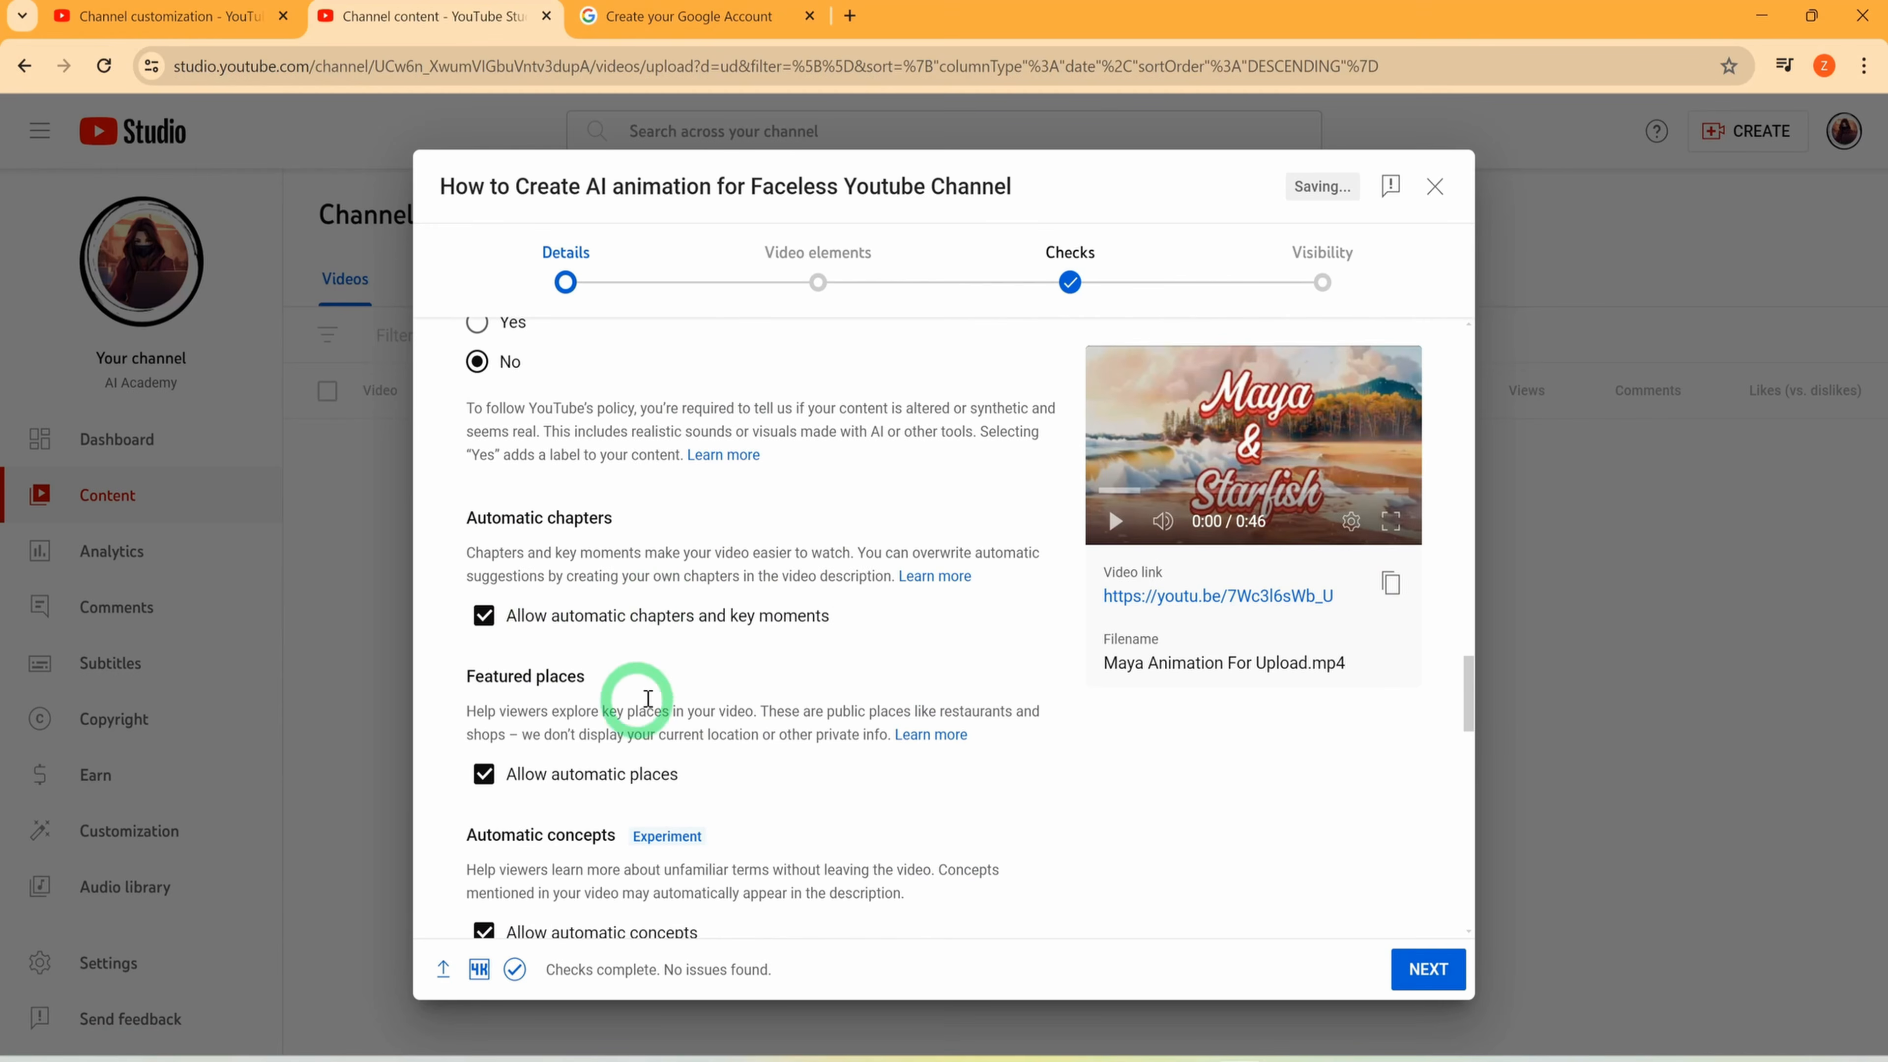
left_click(570, 774)
scroll(563, 857, "down", 2)
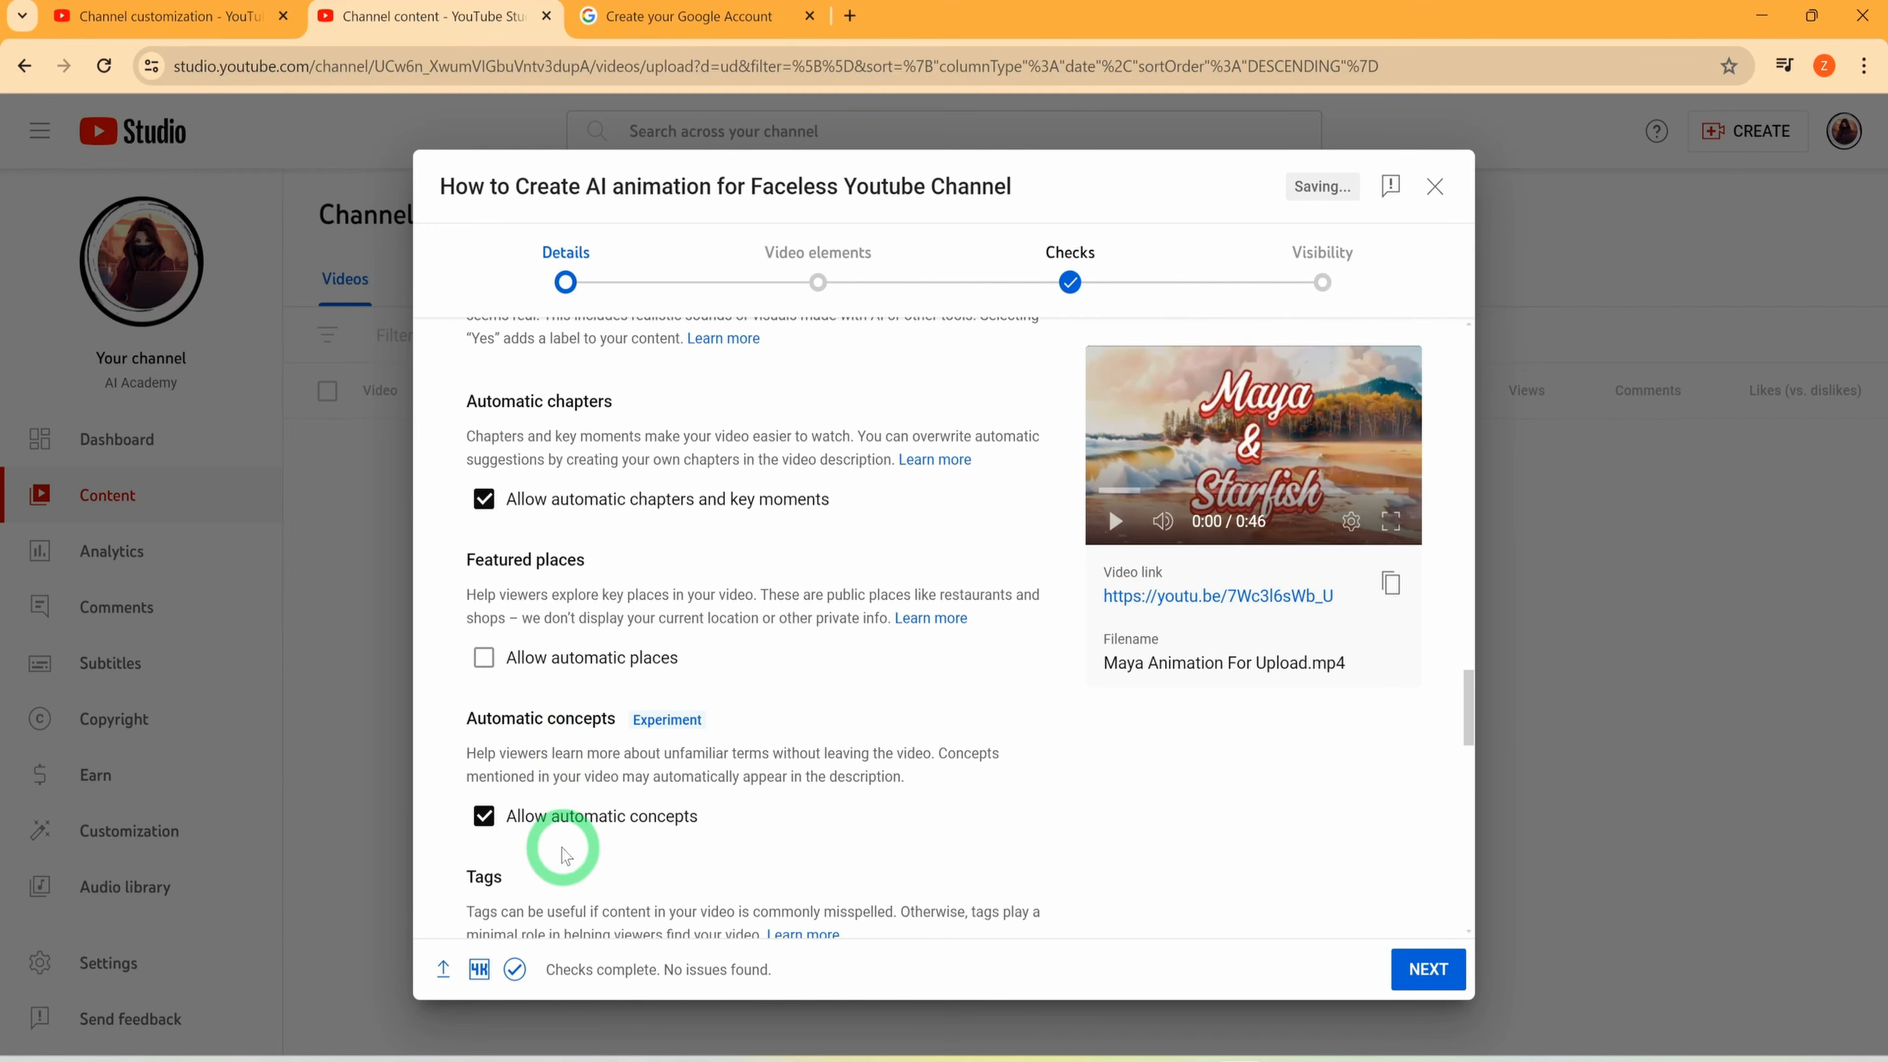
Disallow automatic concepts for the video and go over the tags, language, license and Shorts remixing settings
left_click(562, 818)
scroll(587, 803, "down", 5)
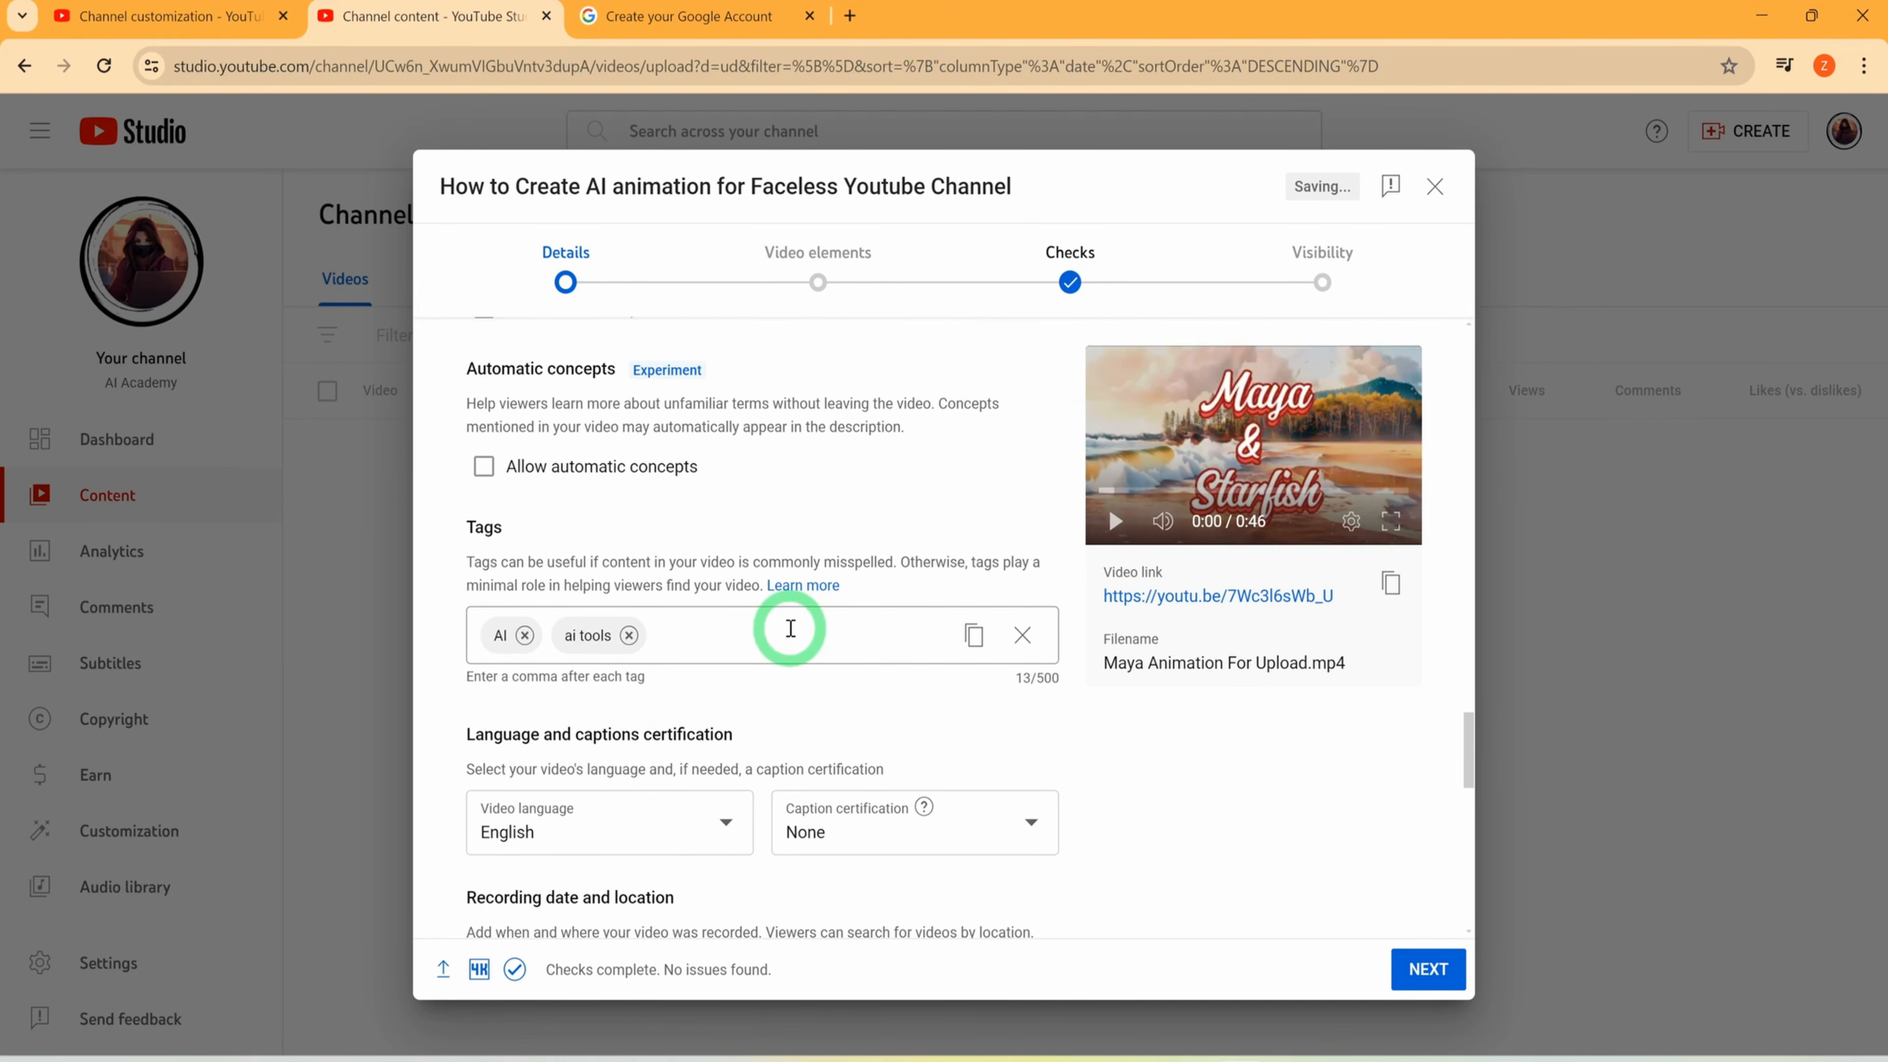
scroll(791, 629, "down", 3)
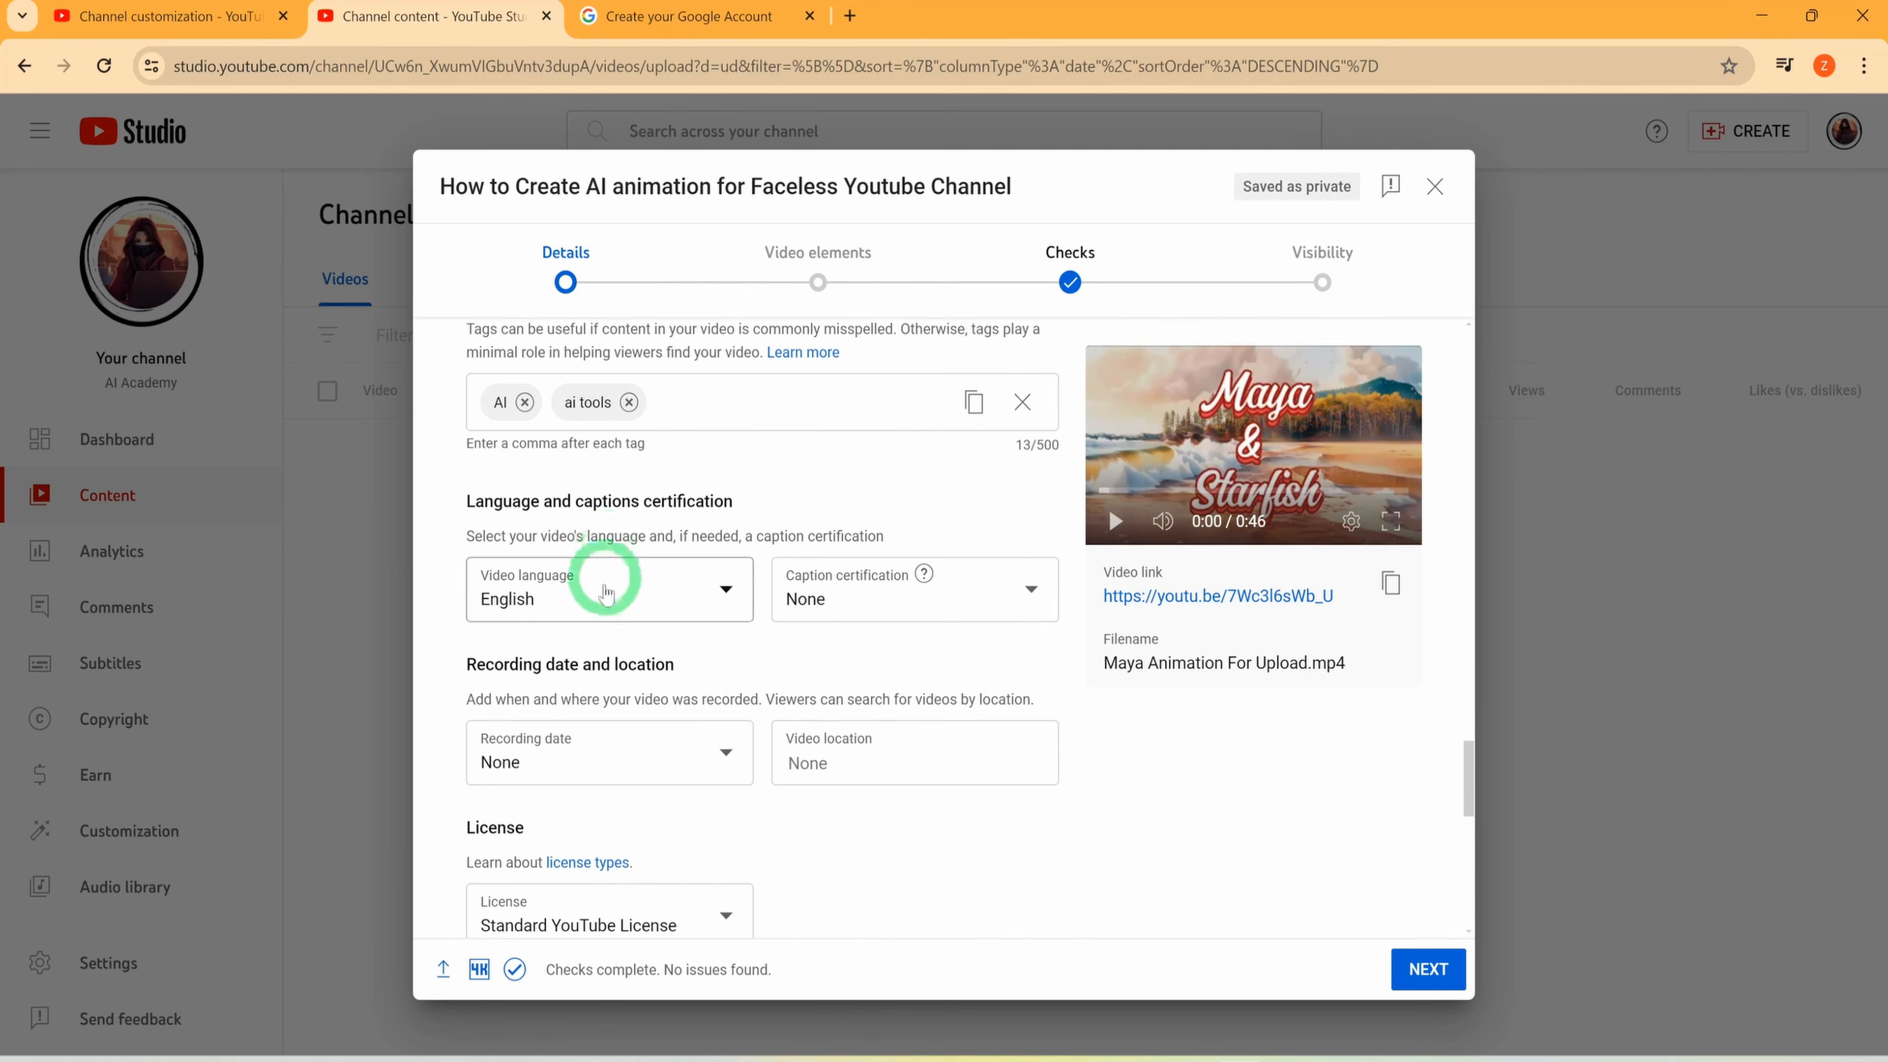
scroll(662, 728, "down", 8)
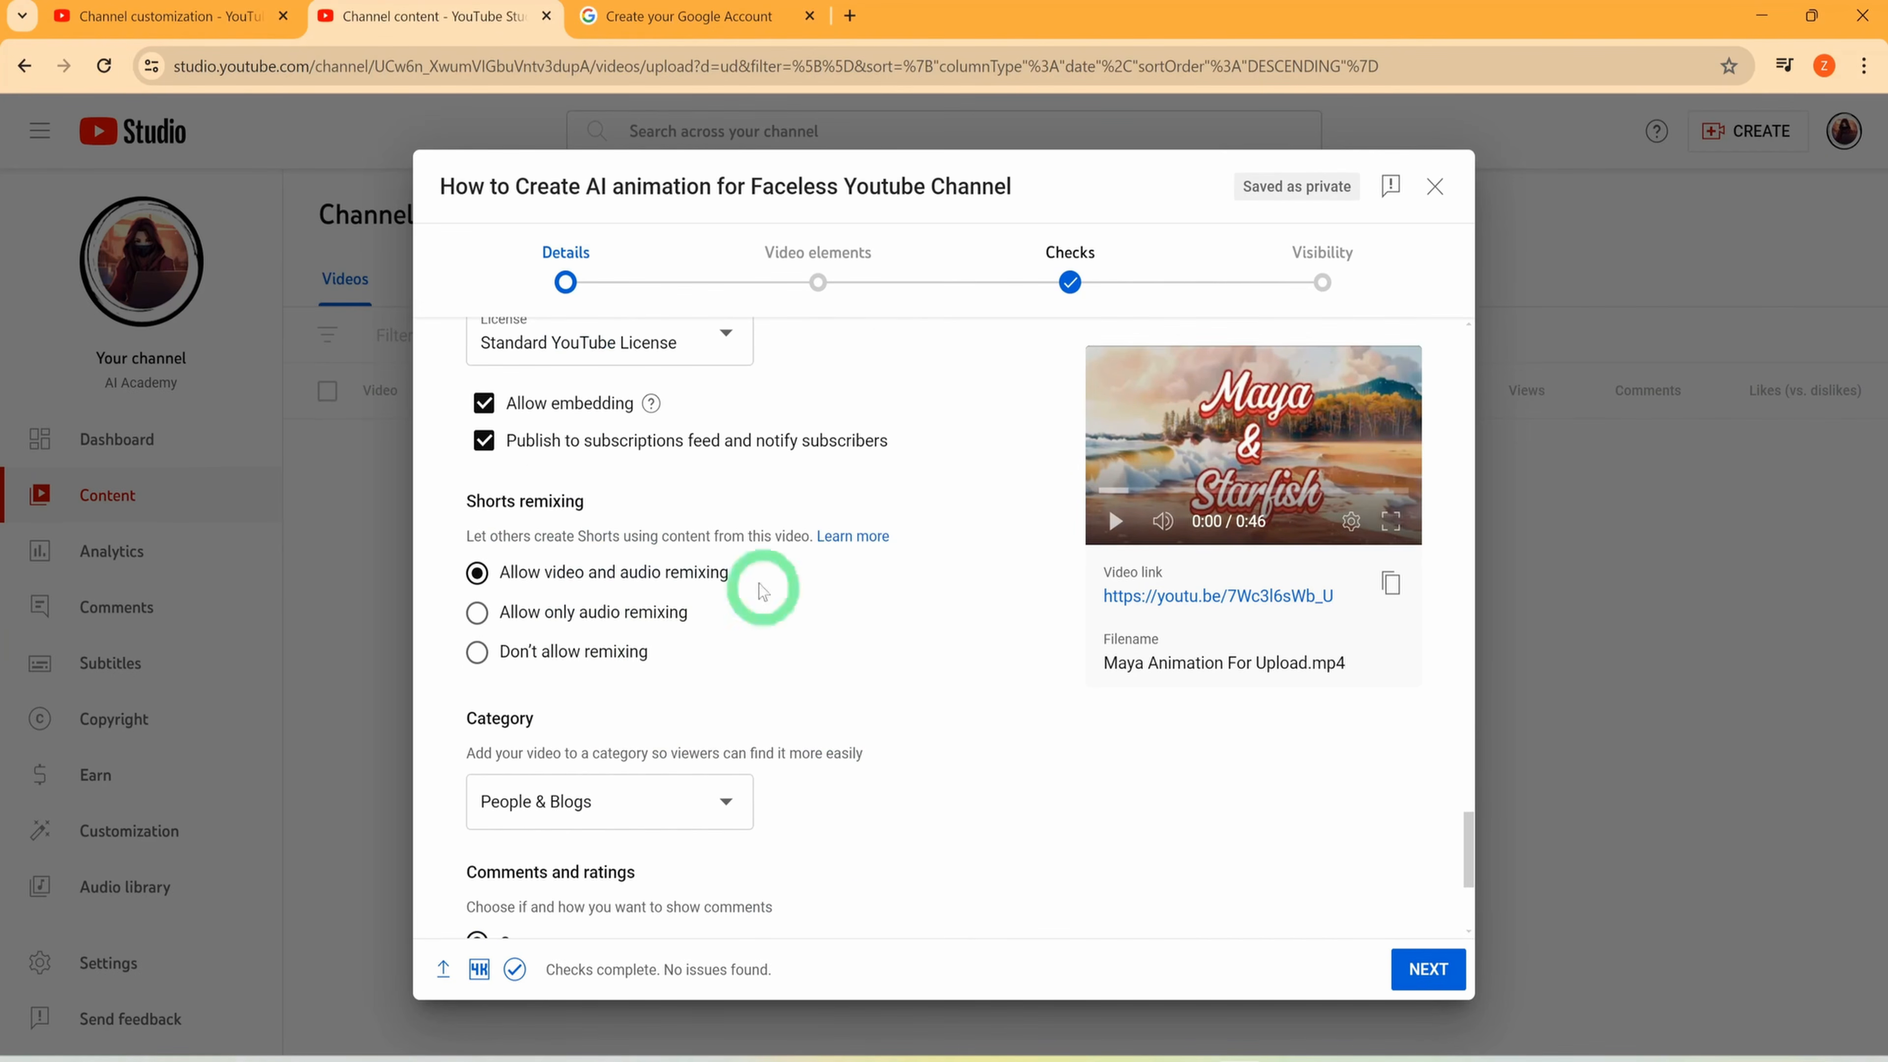
scroll(742, 692, "down", 3)
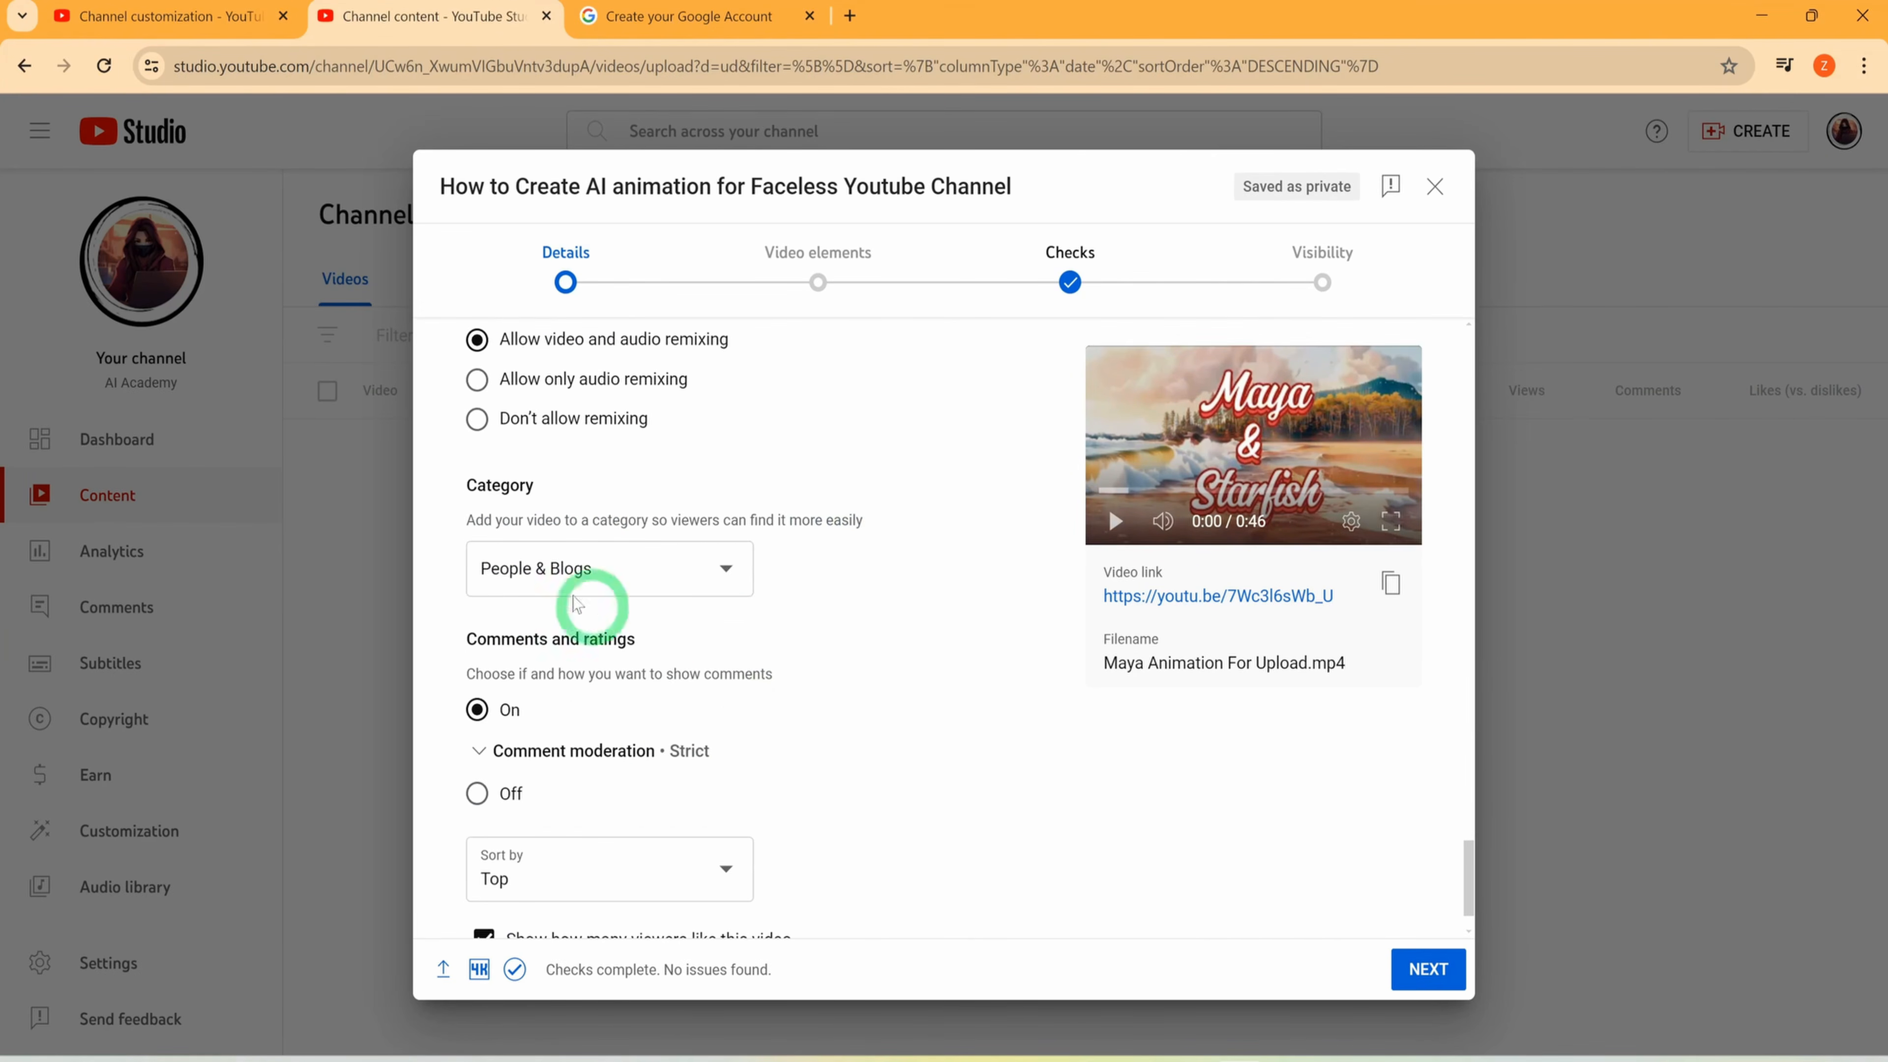
Set the video's category to Education and its type to How-to
left_click(572, 569)
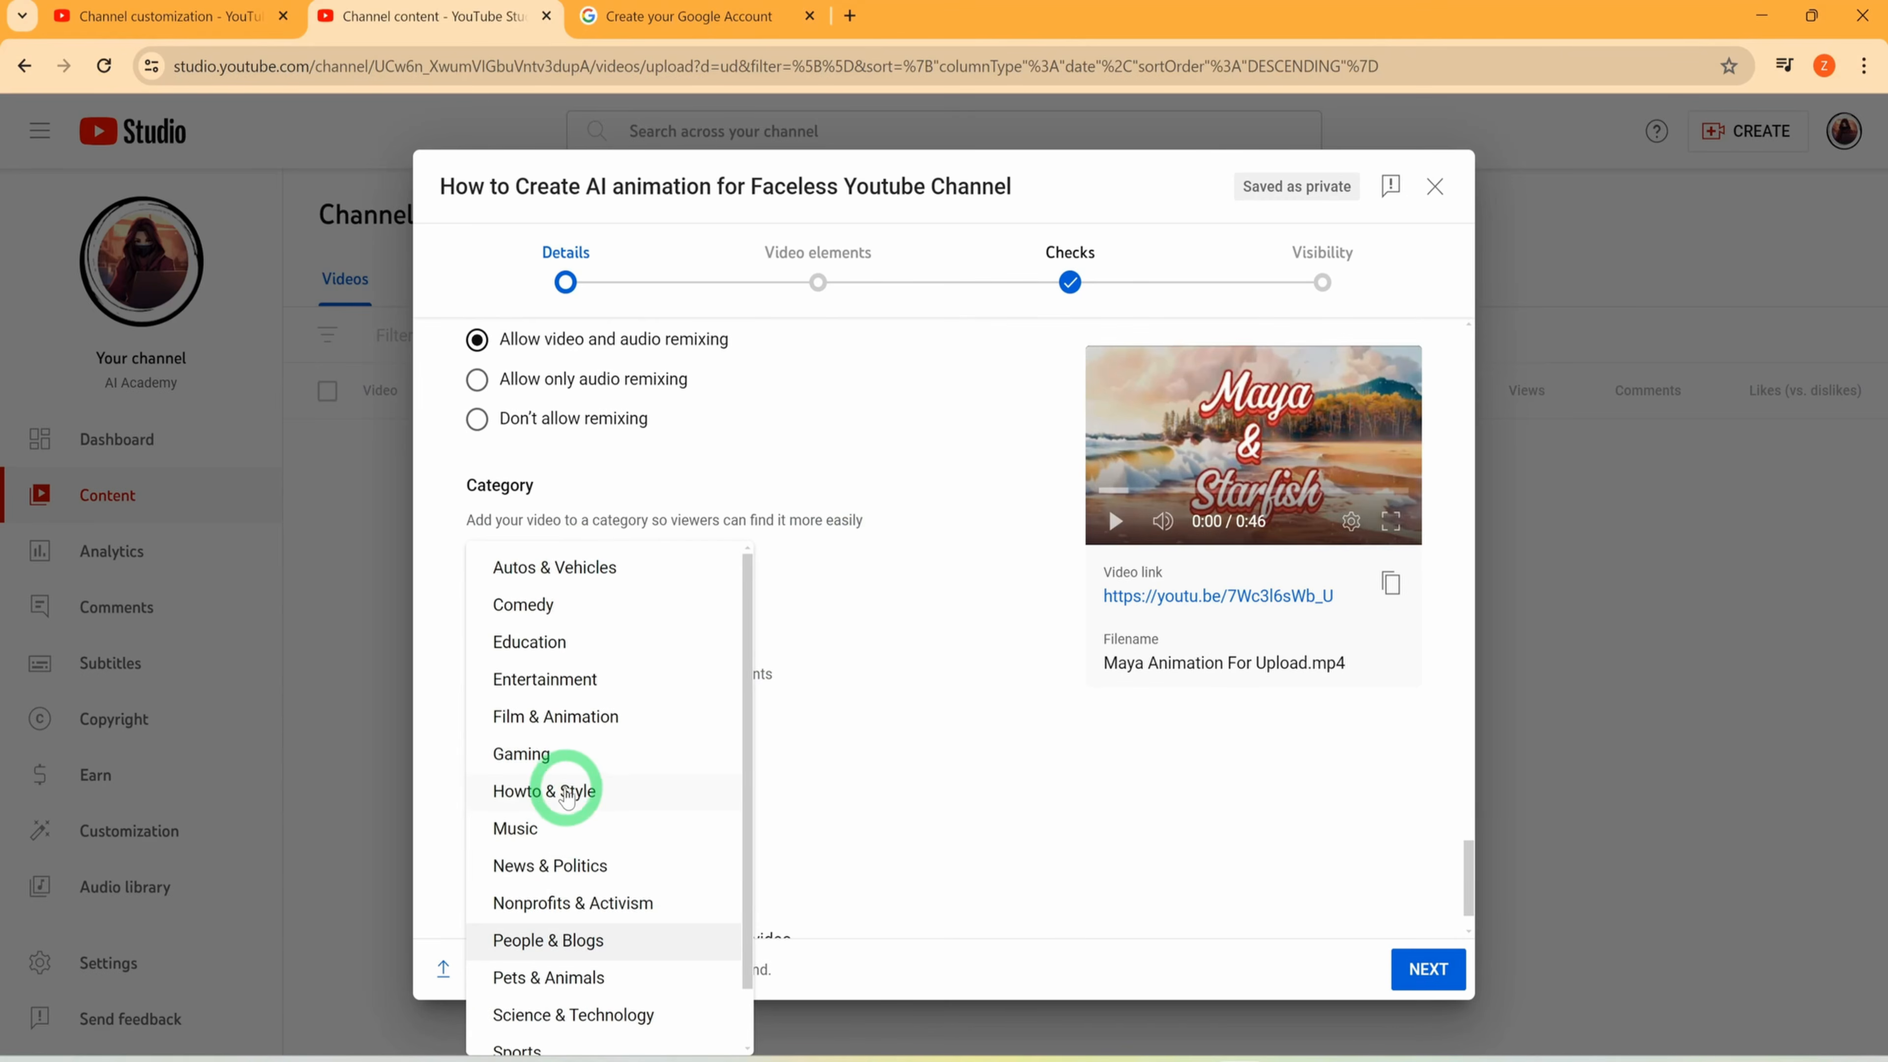
left_click(548, 638)
left_click(553, 629)
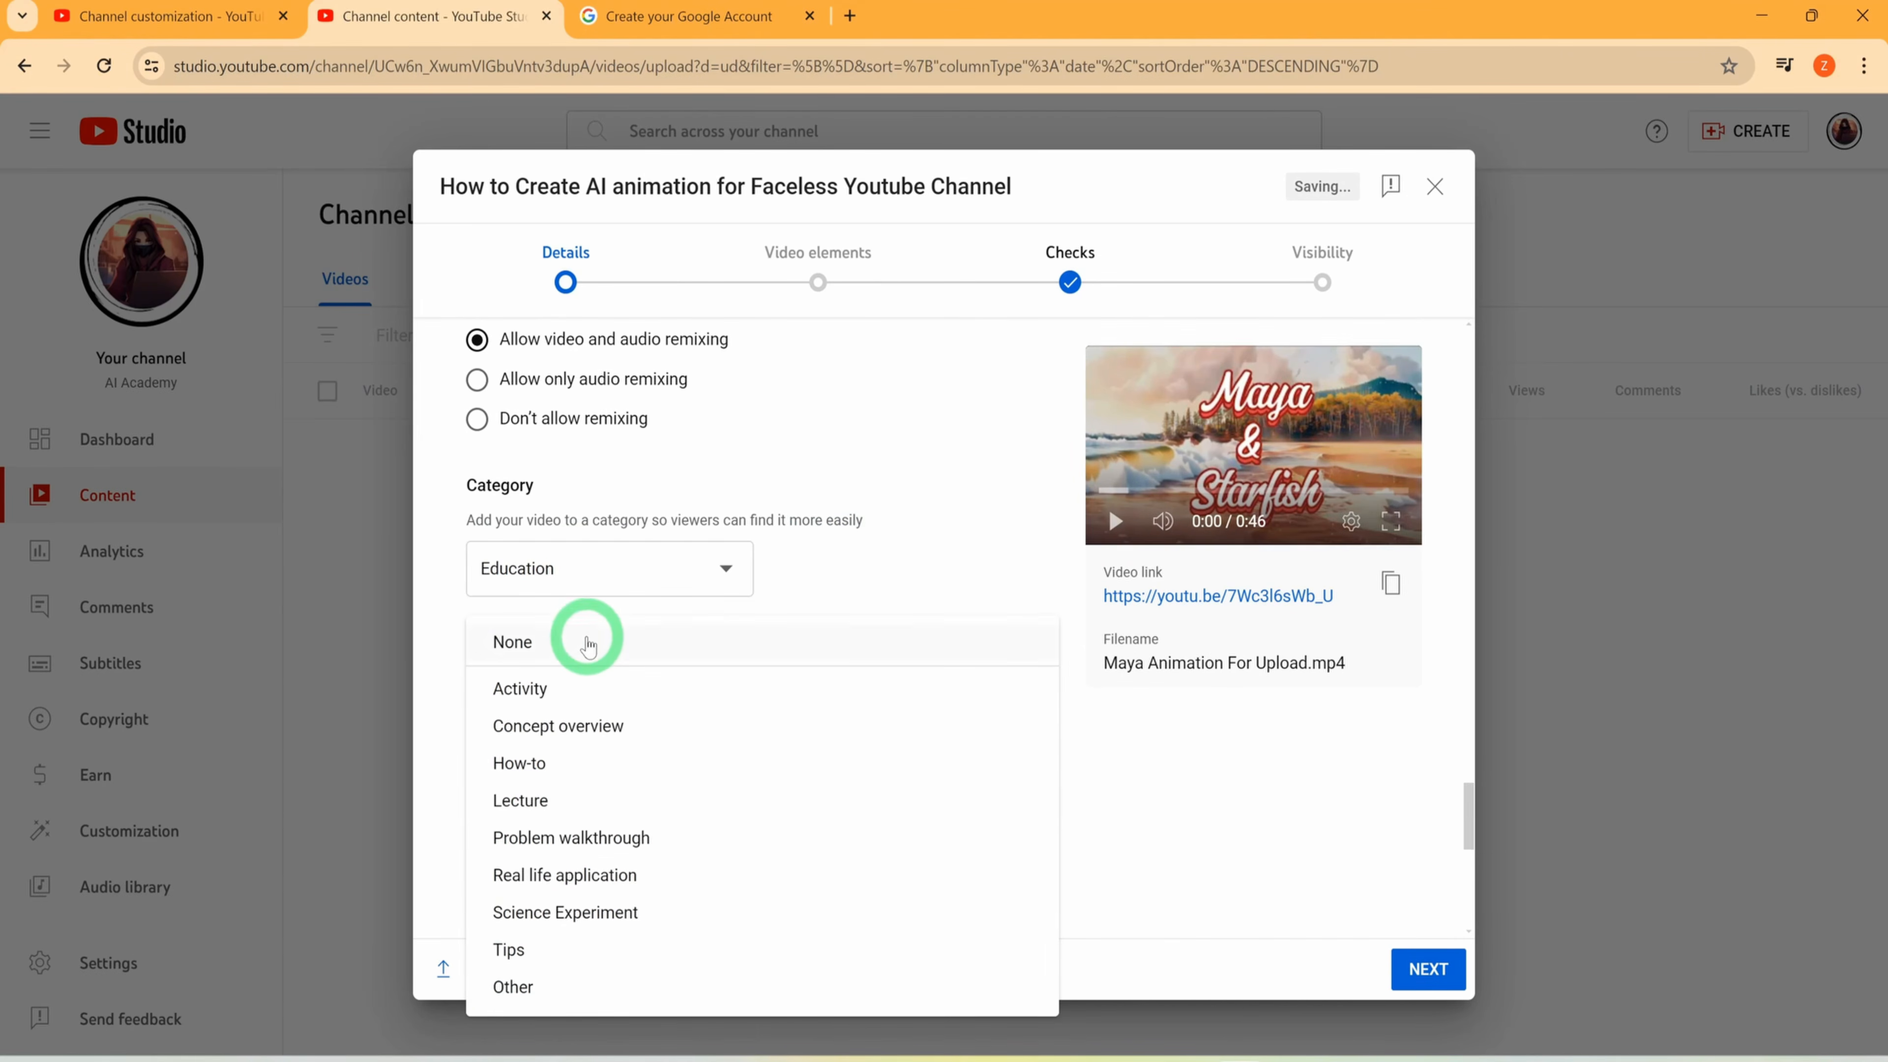
left_click(550, 760)
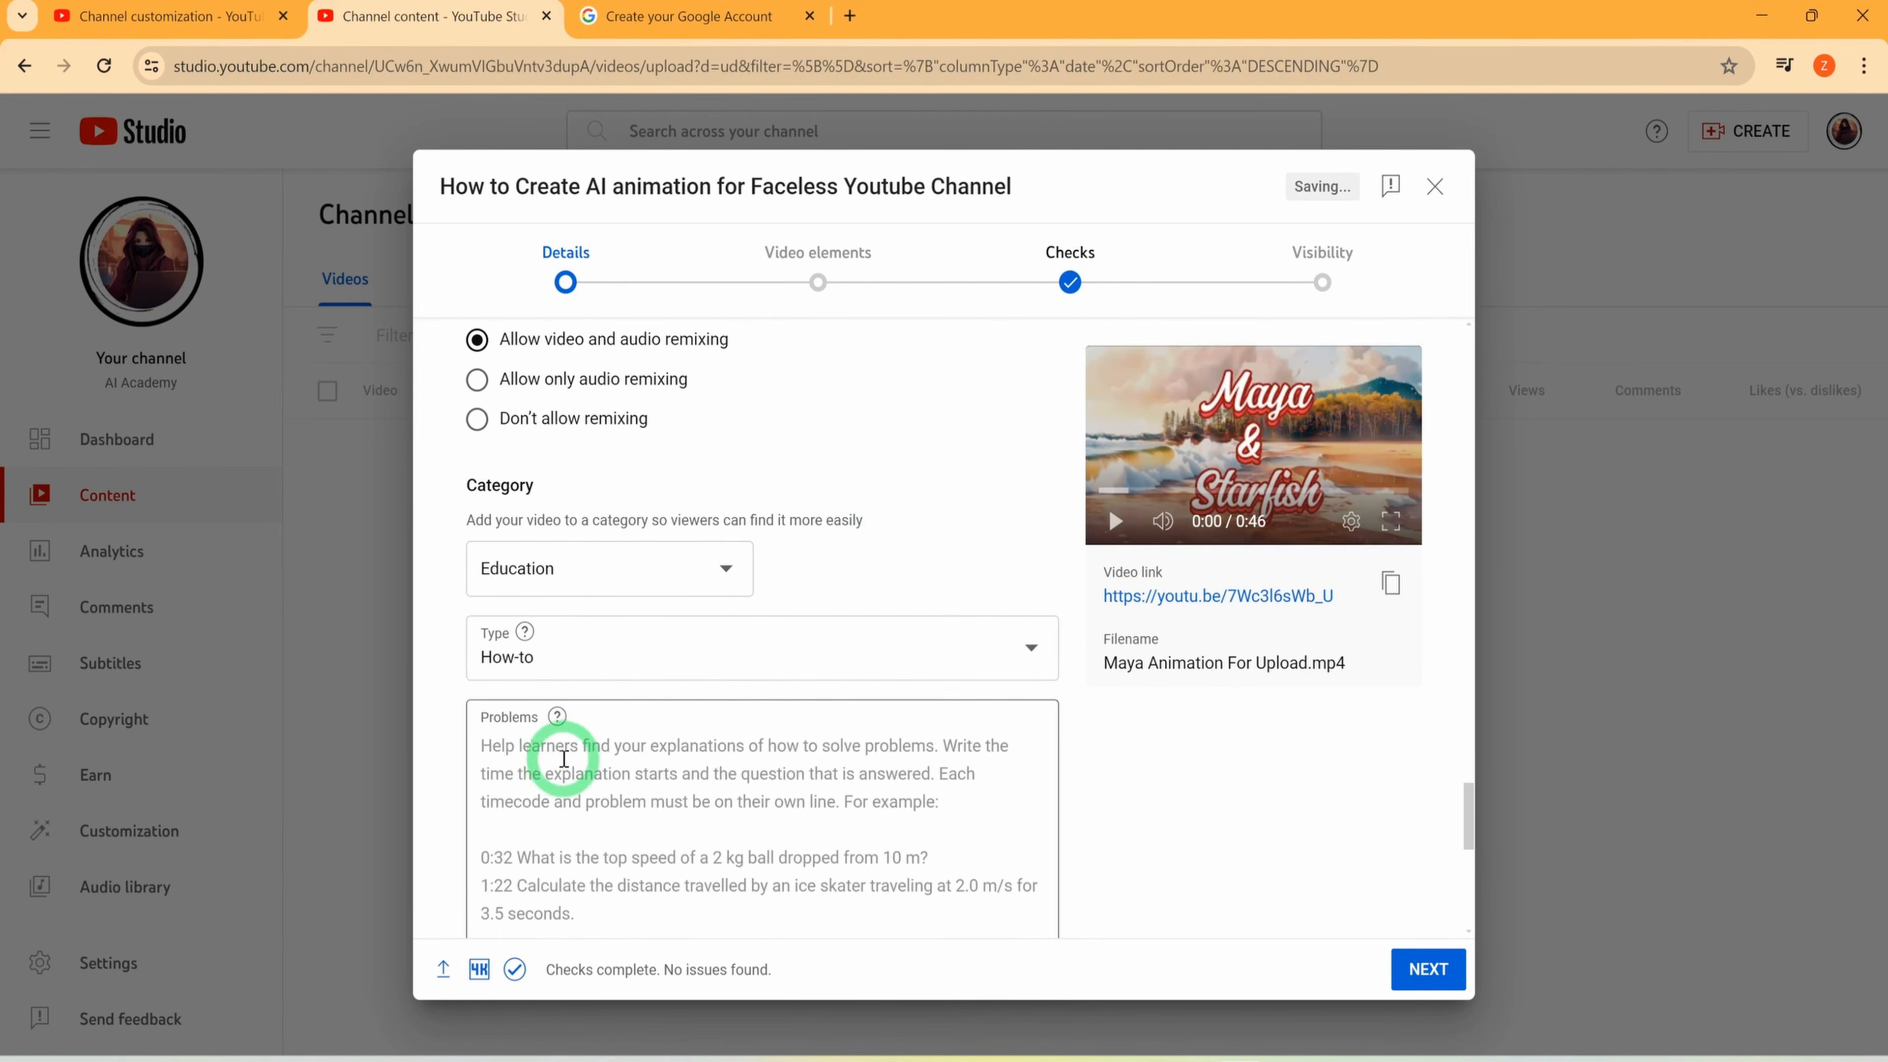
Review the academic and comment settings, then recheck the video's title, description, timestamps and thumbnail options
scroll(565, 755, "down", 5)
scroll(565, 759, "down", 3)
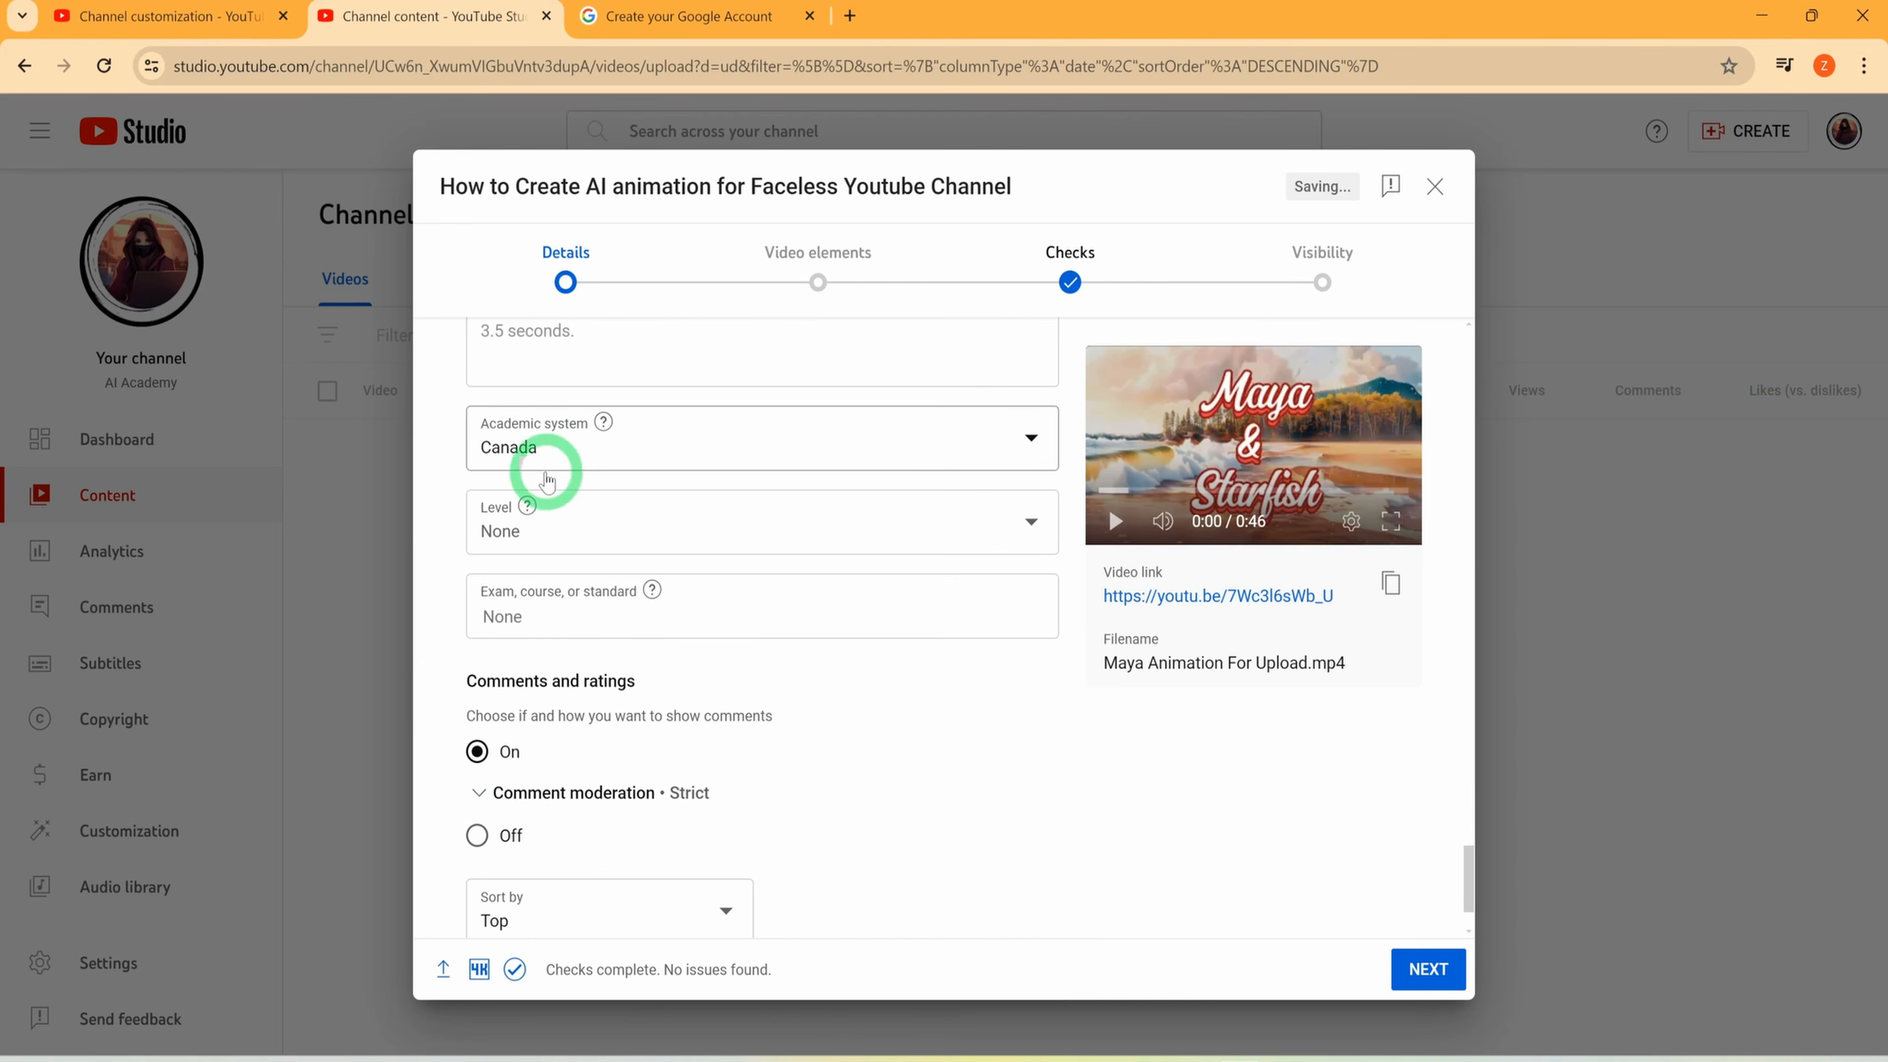
scroll(594, 781, "down", 2)
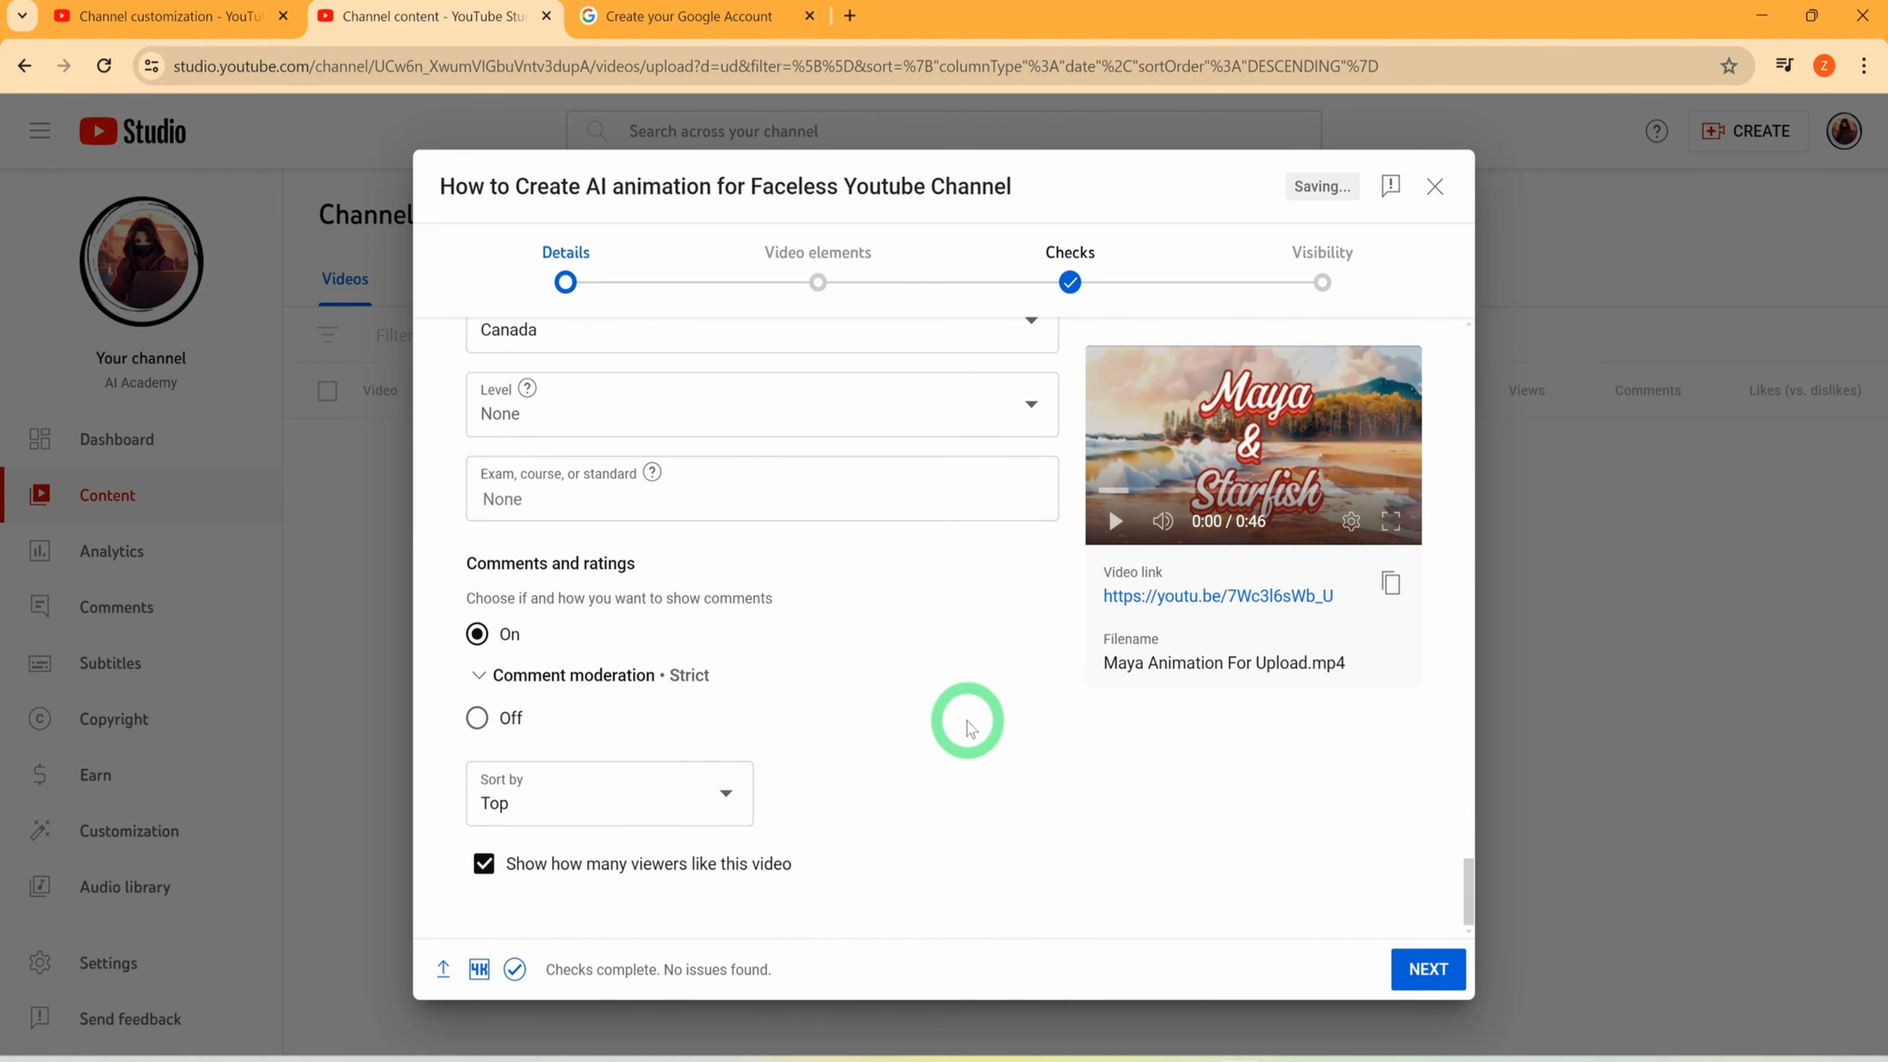
scroll(970, 727, "up", 20)
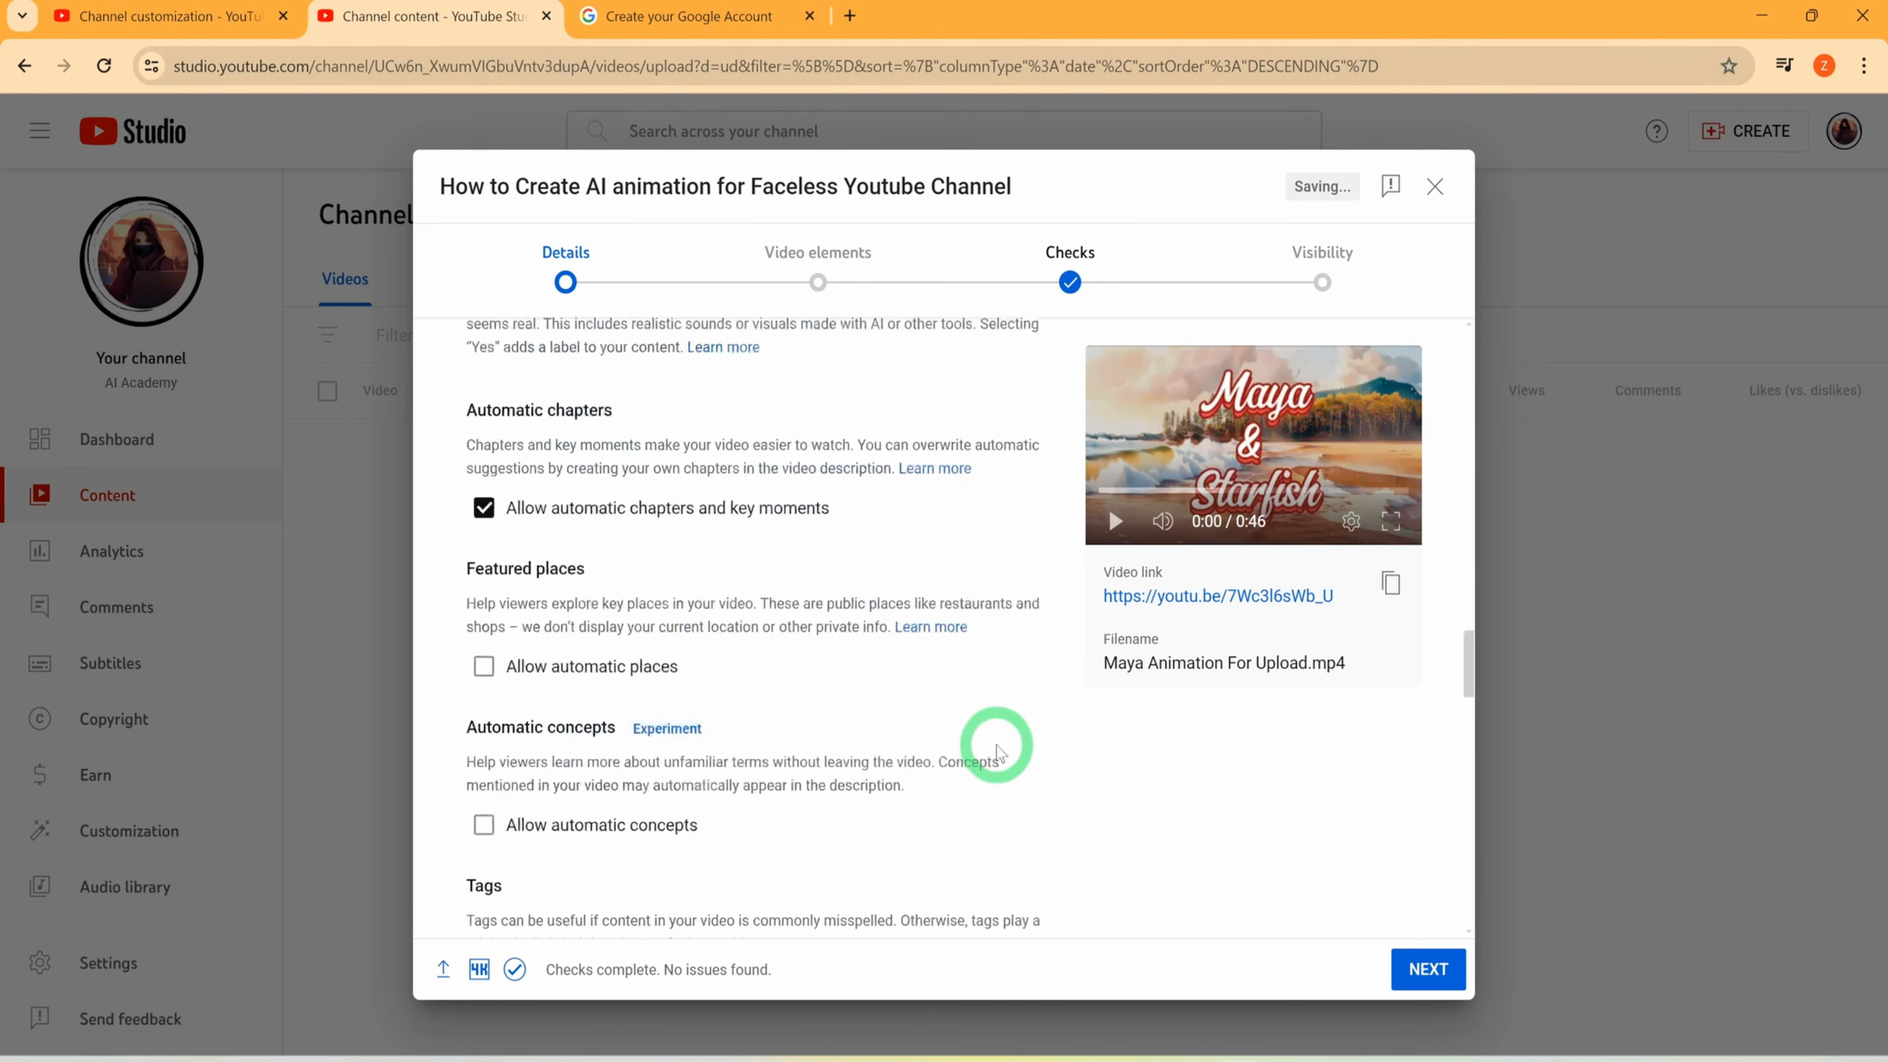
scroll(826, 780, "up", 15)
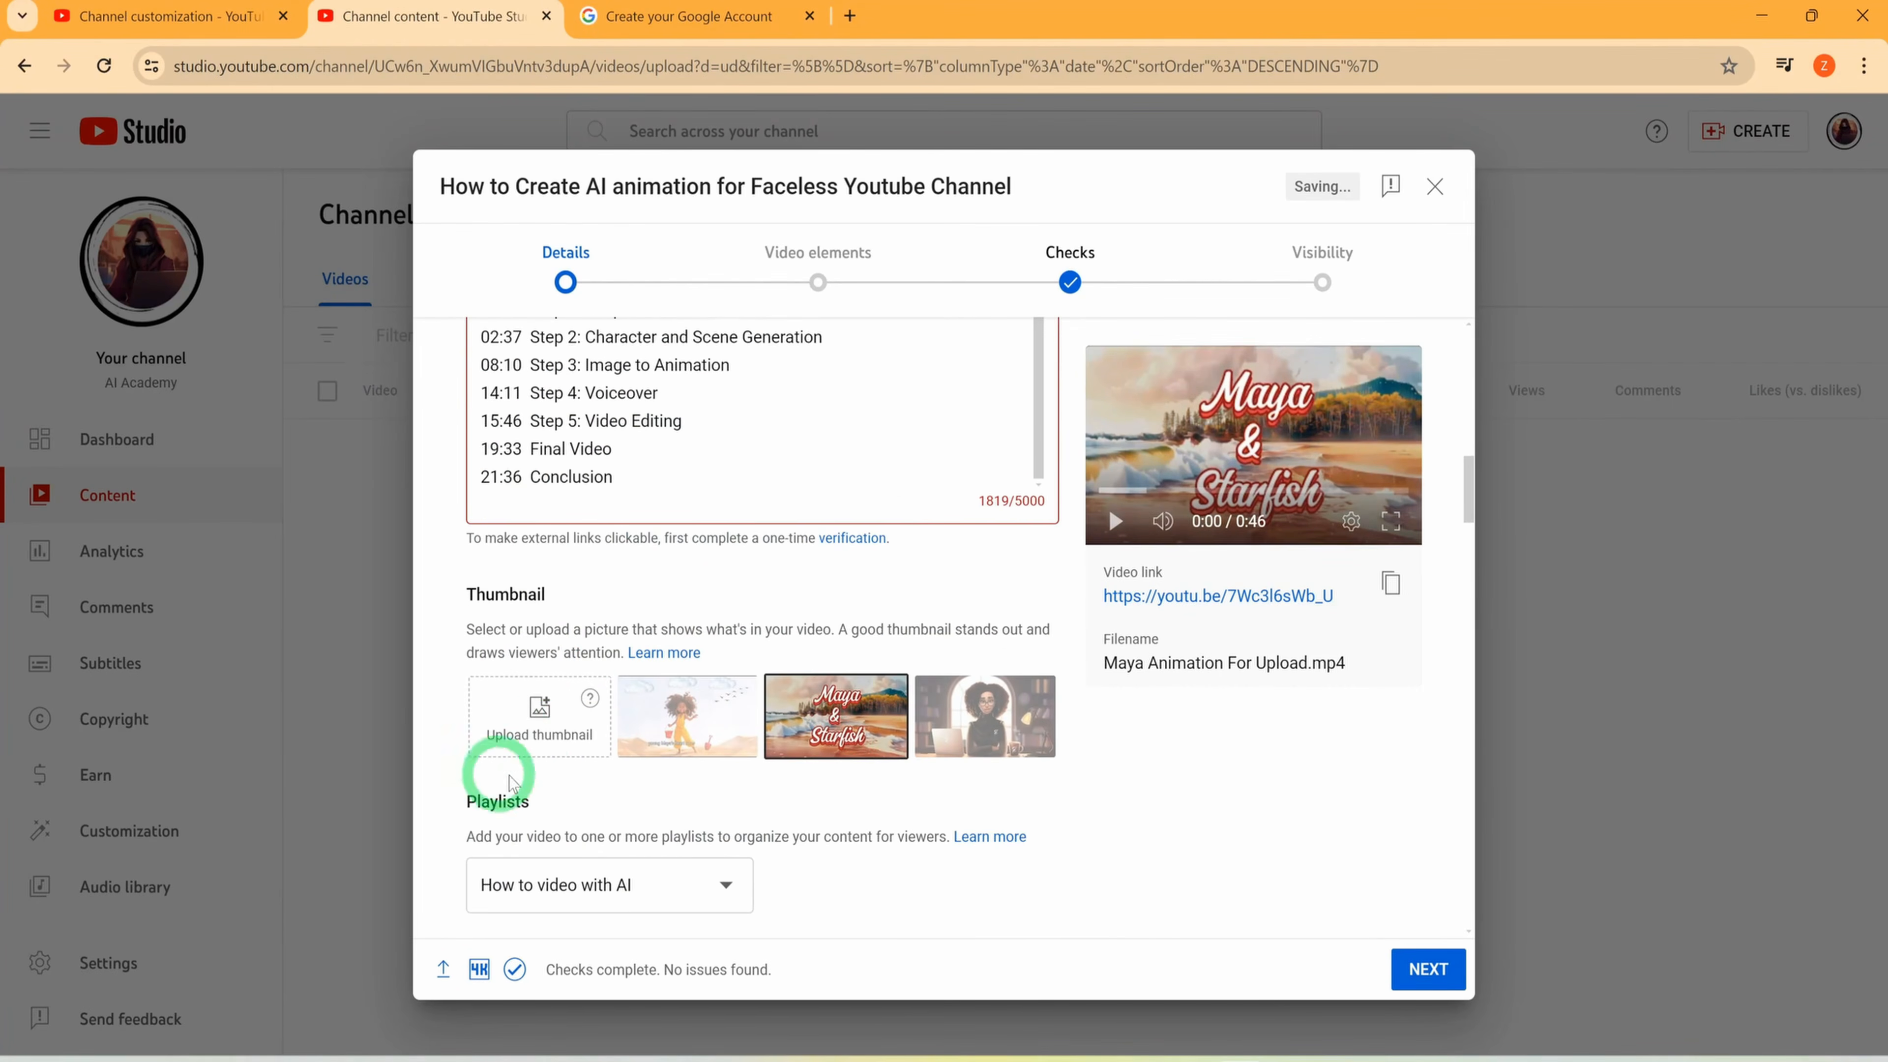
scroll(880, 759, "up", 10)
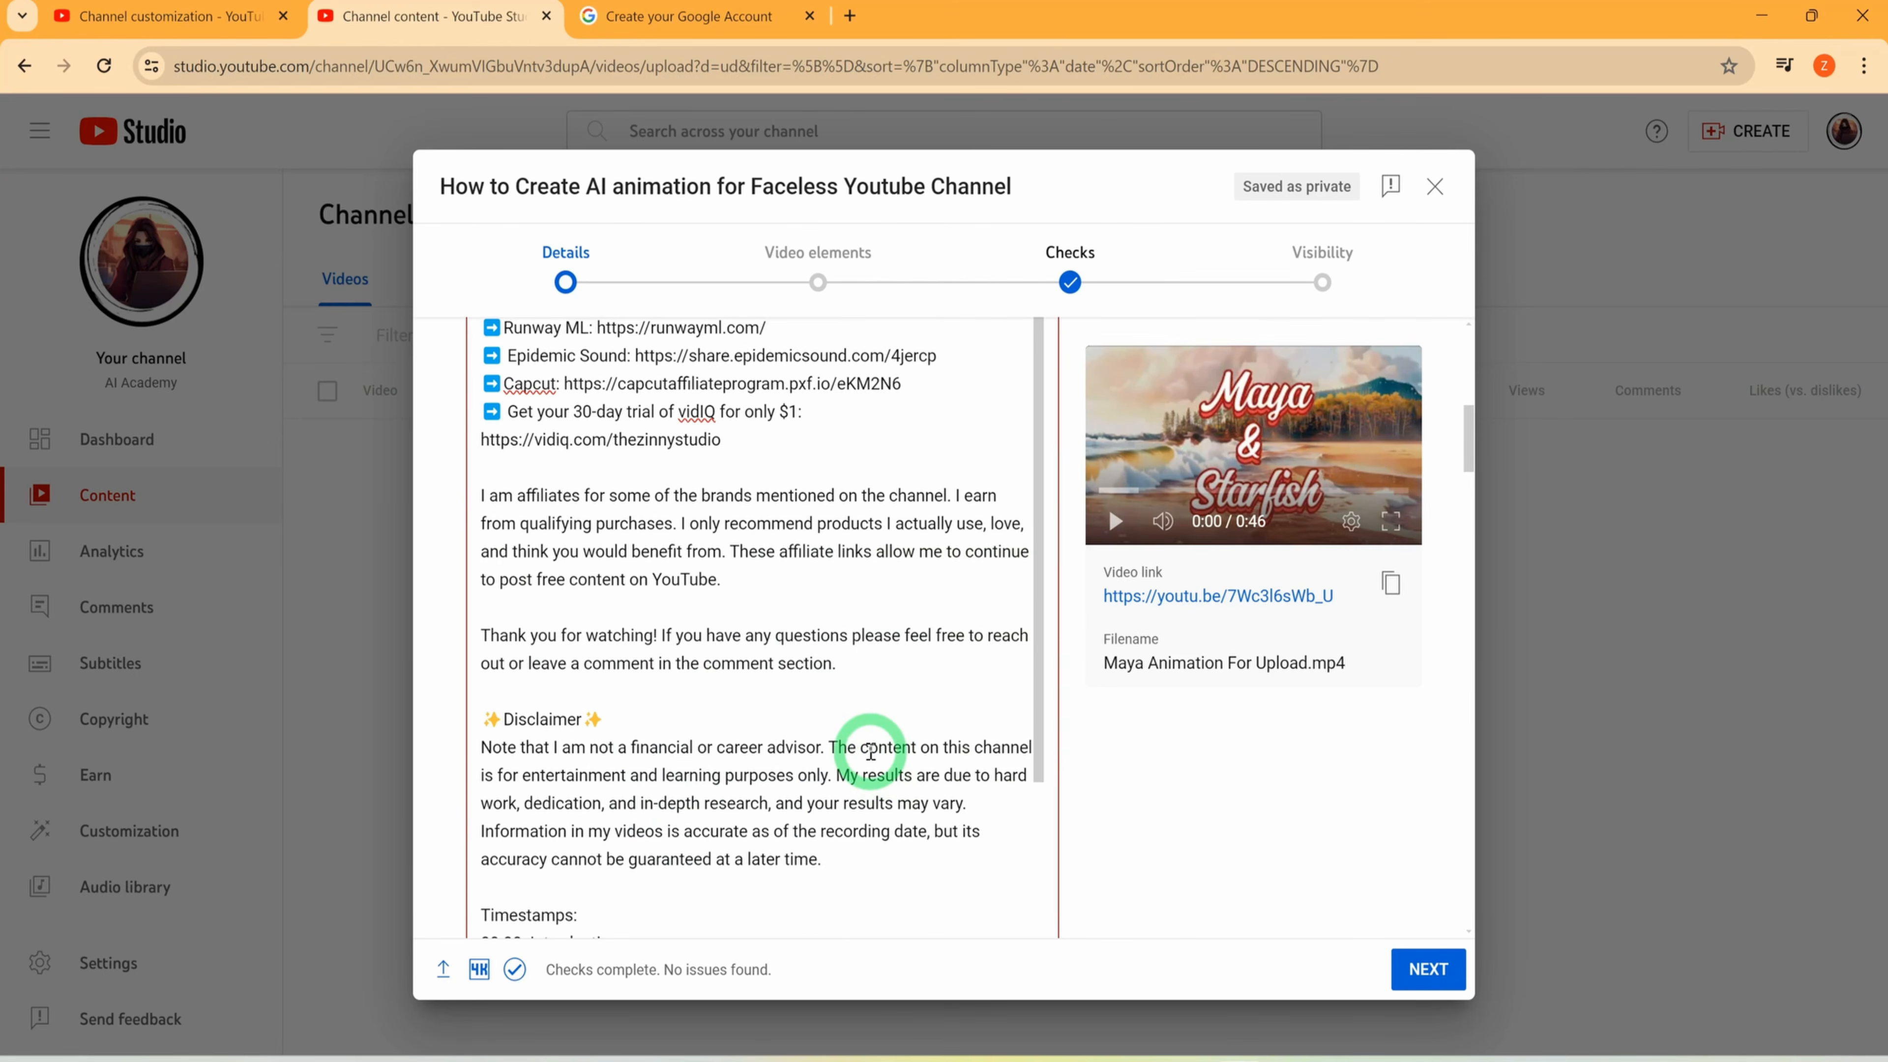
scroll(870, 753, "up", 8)
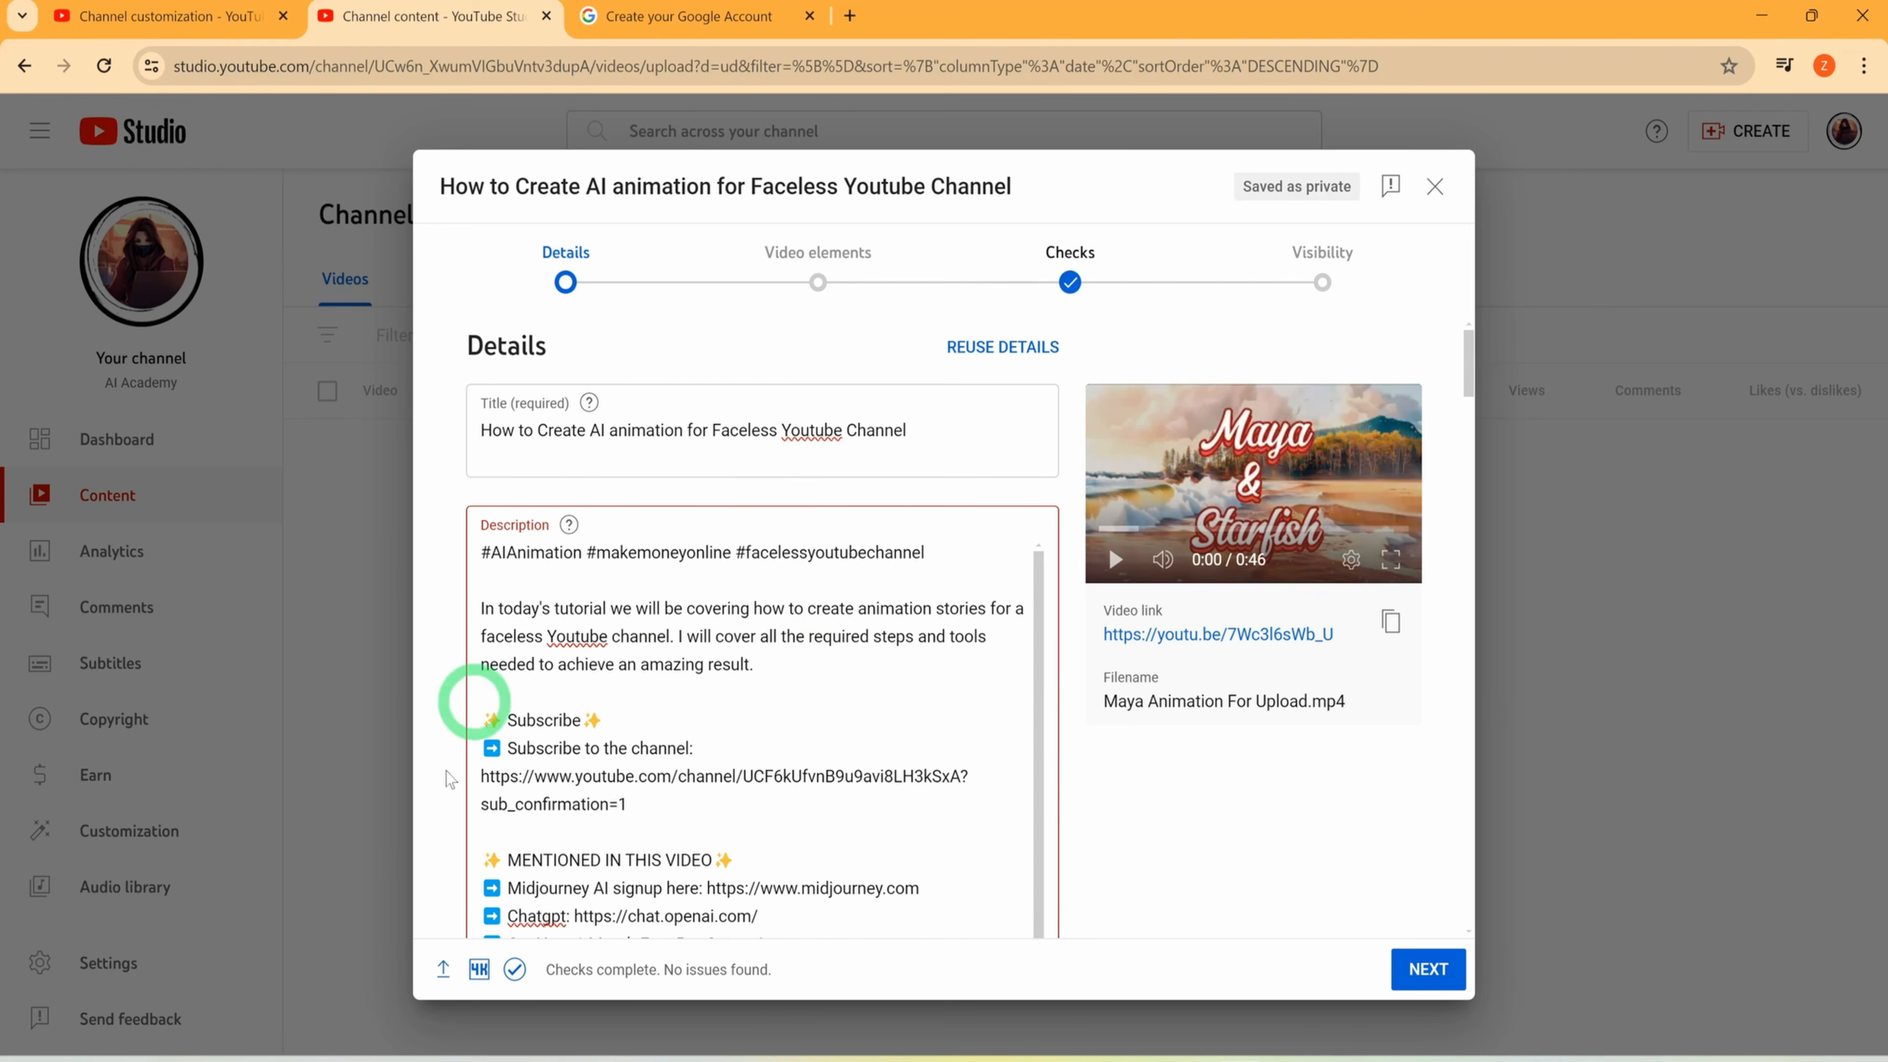
scroll(639, 896, "down", 10)
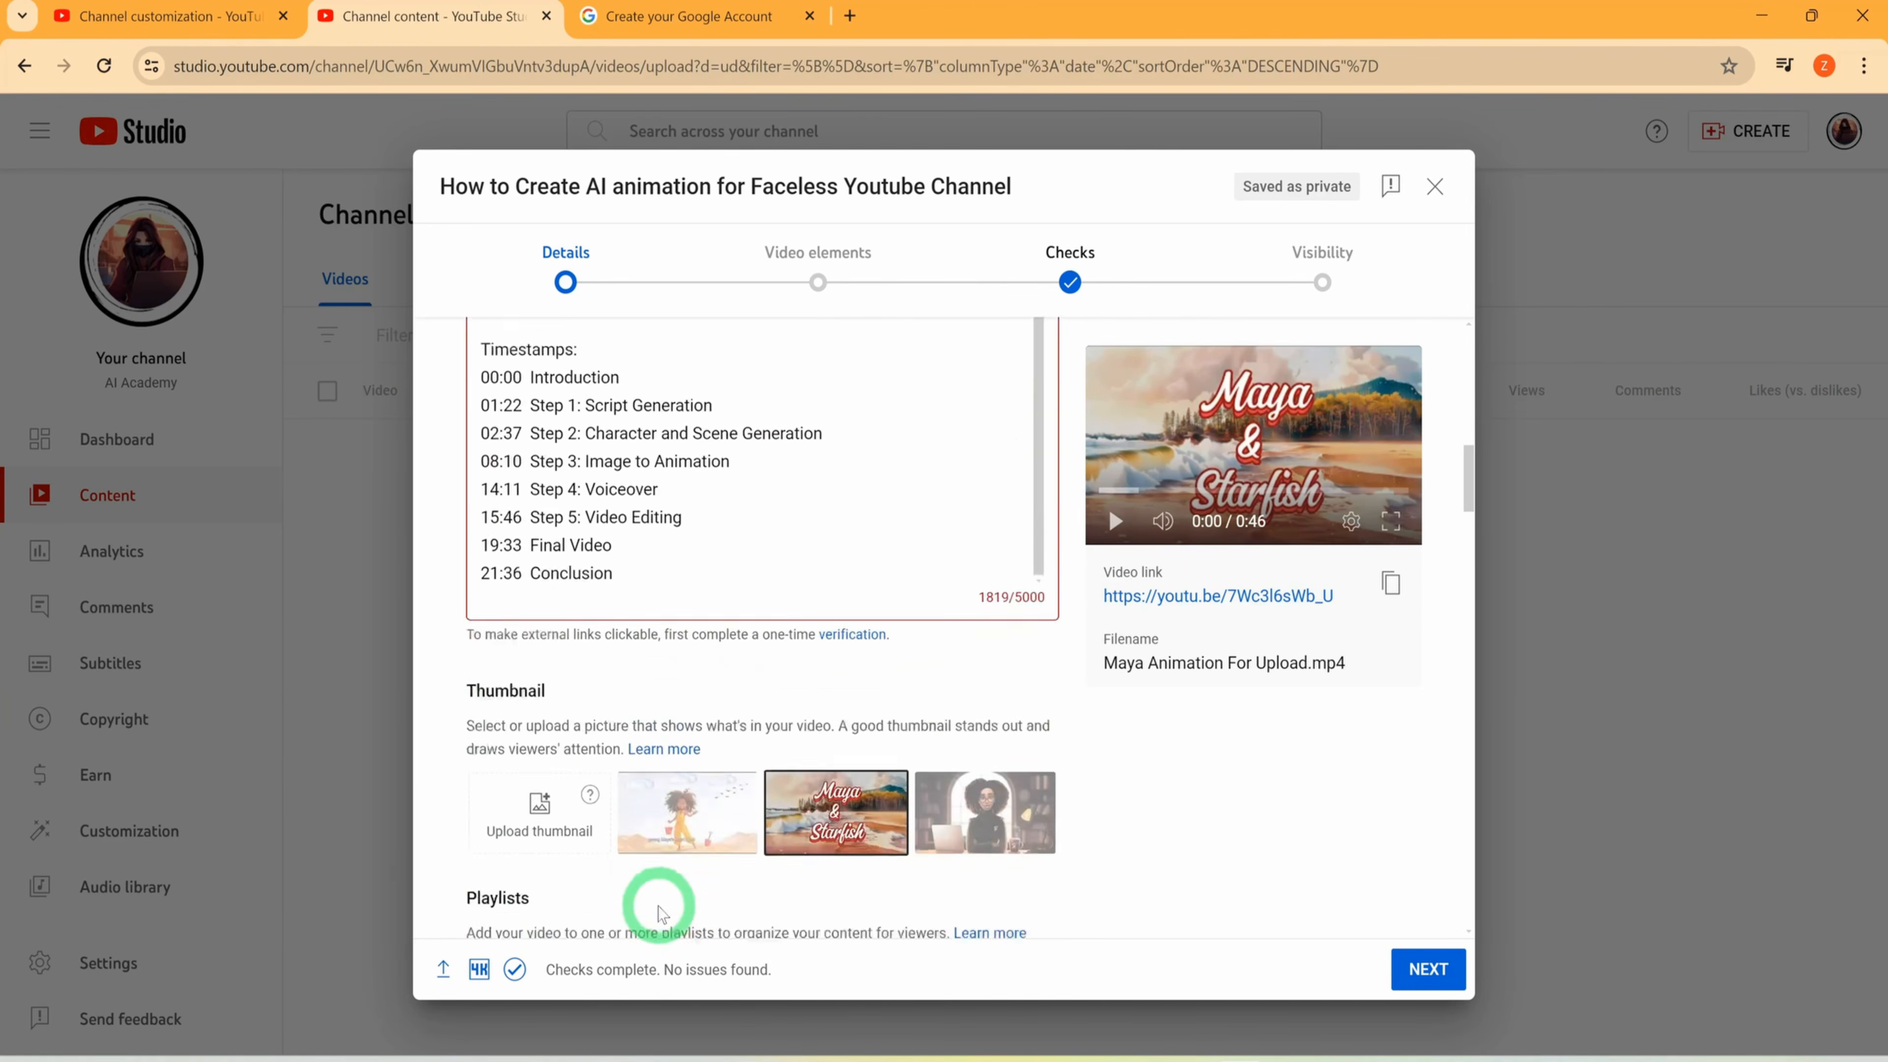
scroll(659, 907, "down", 3)
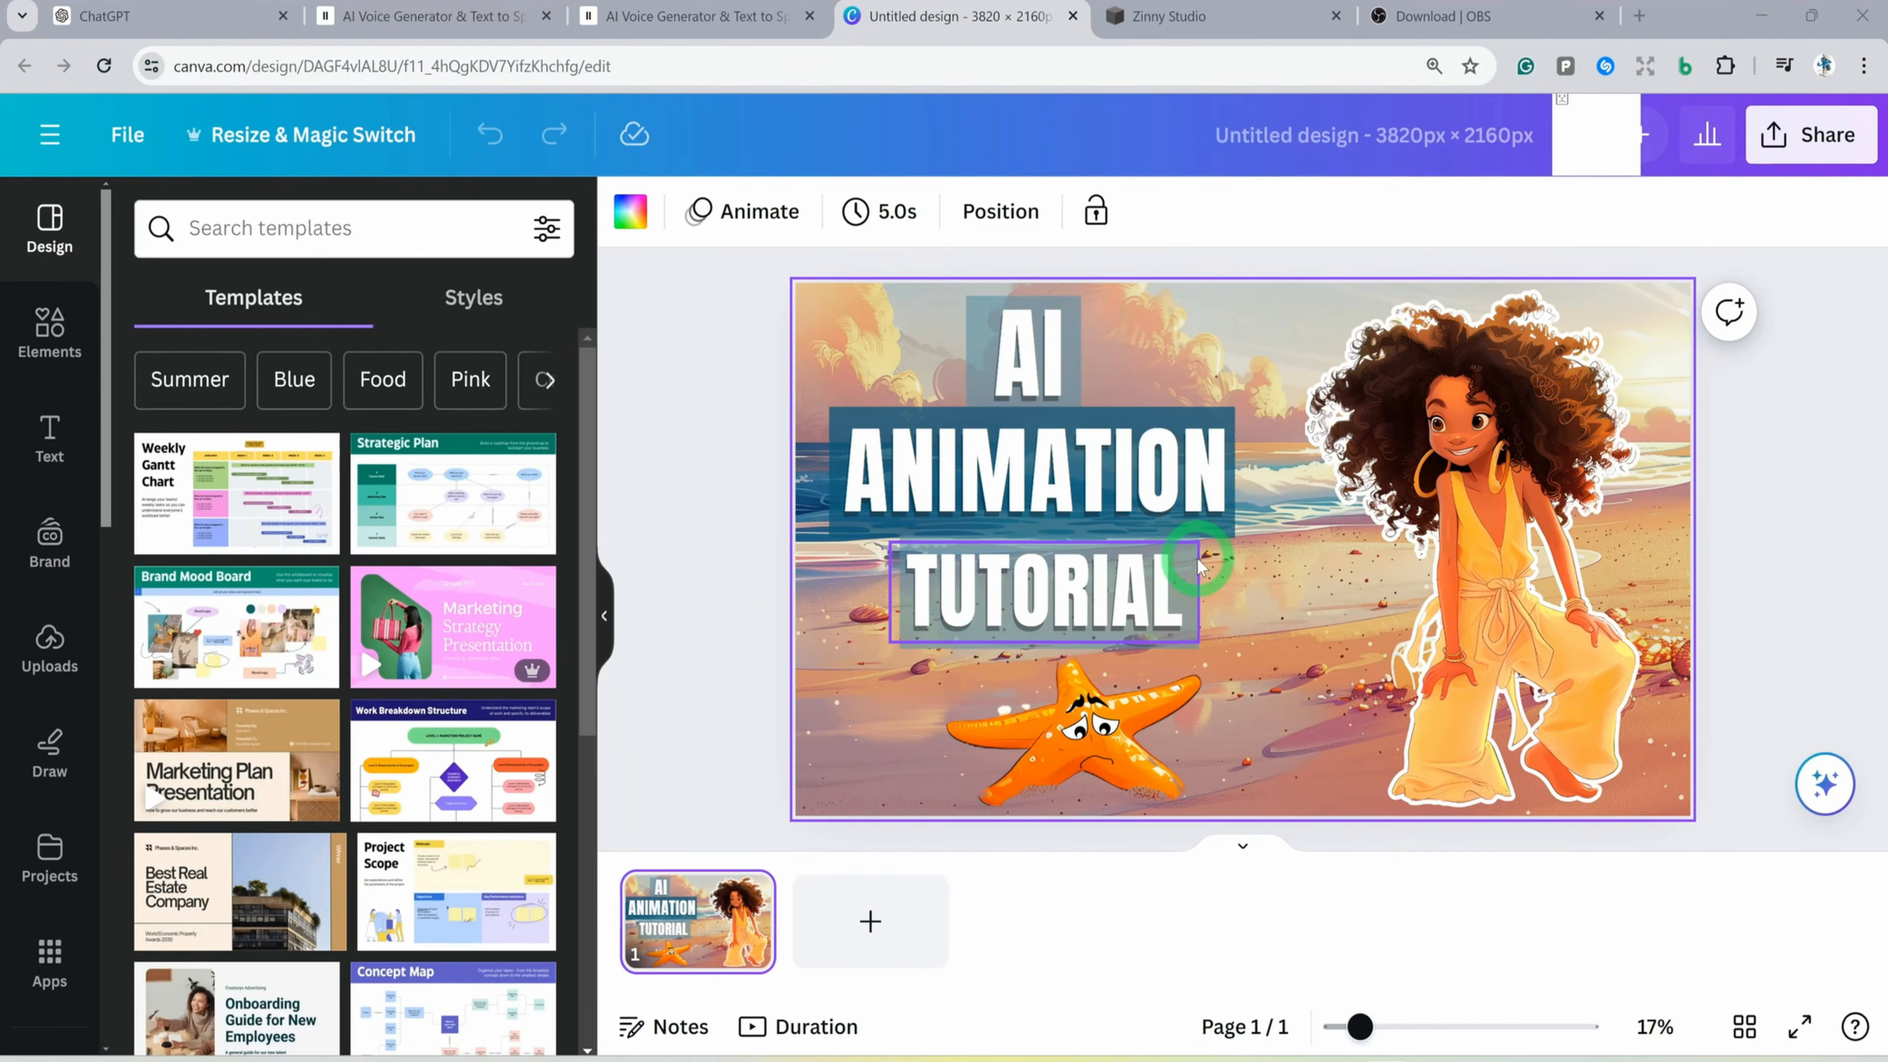
Switch to the Canva thumbnail design, add a second page and copy page 1's beach image onto it as the full background
left_click(881, 922)
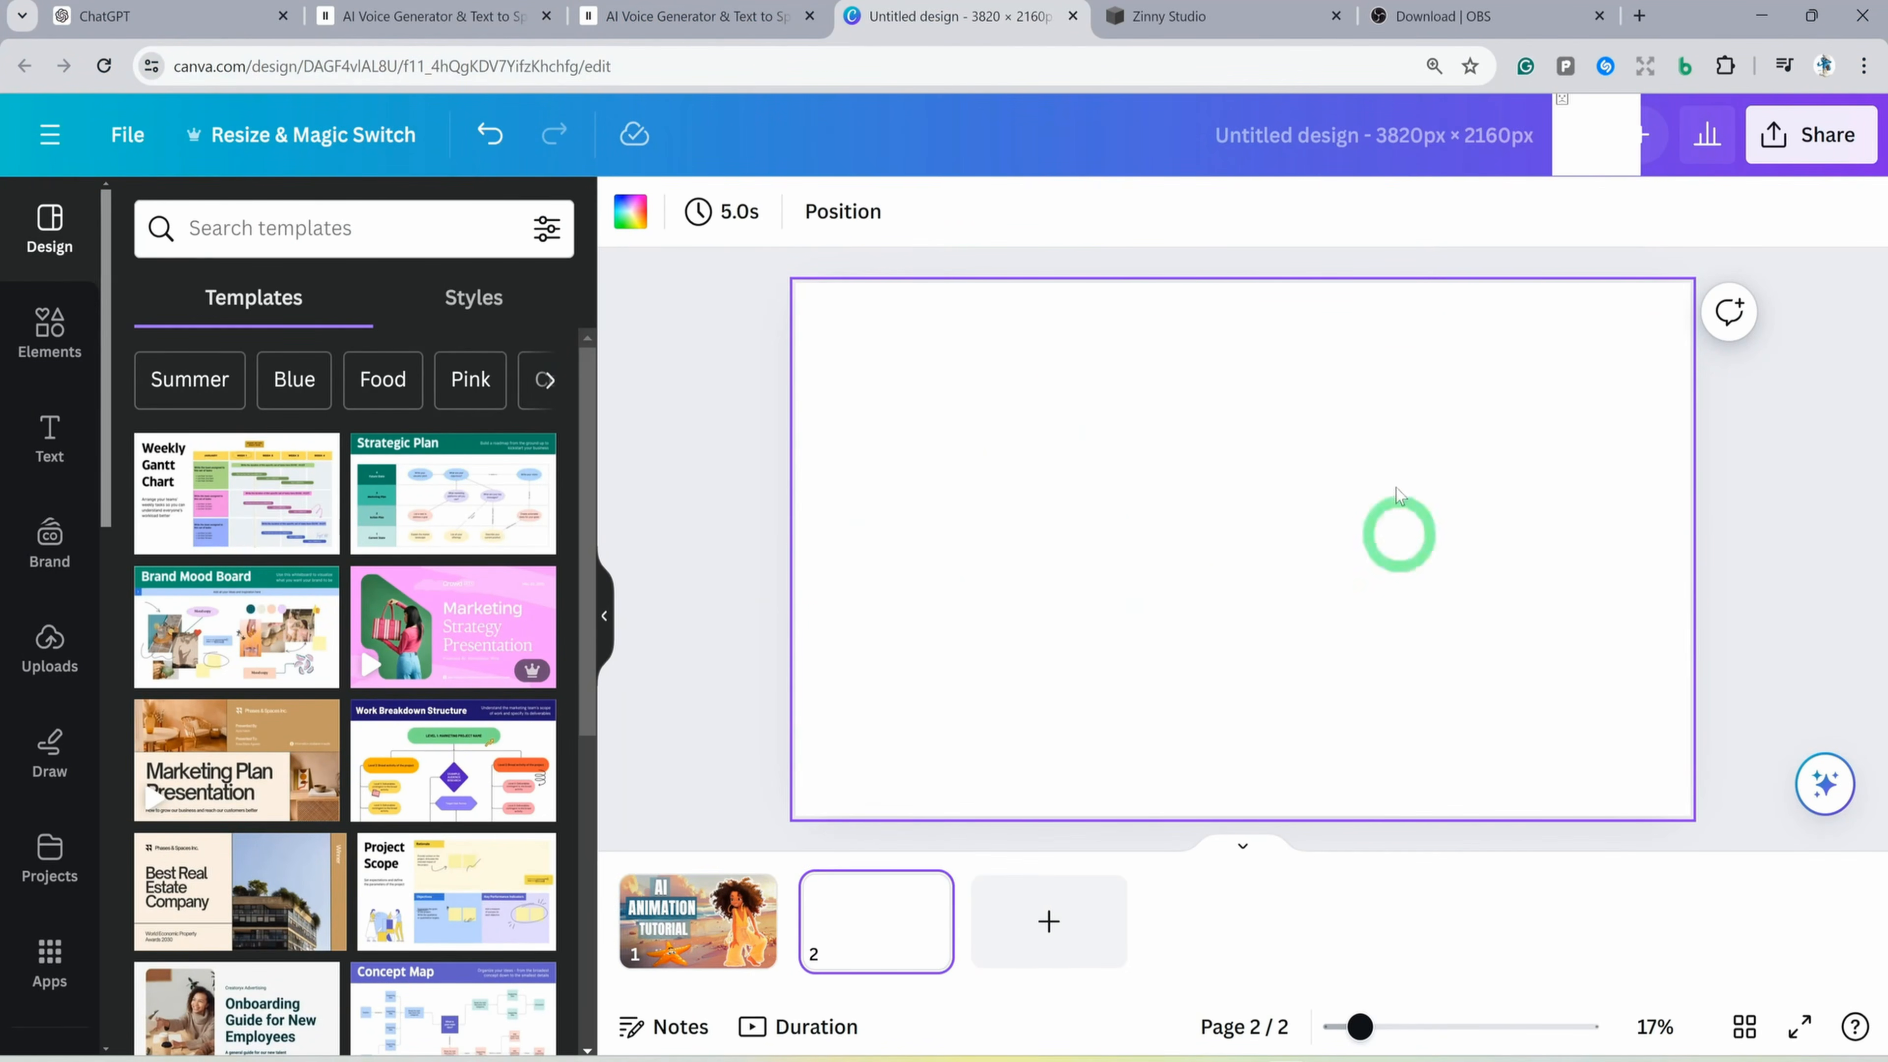
left_click(712, 956)
left_click(843, 768)
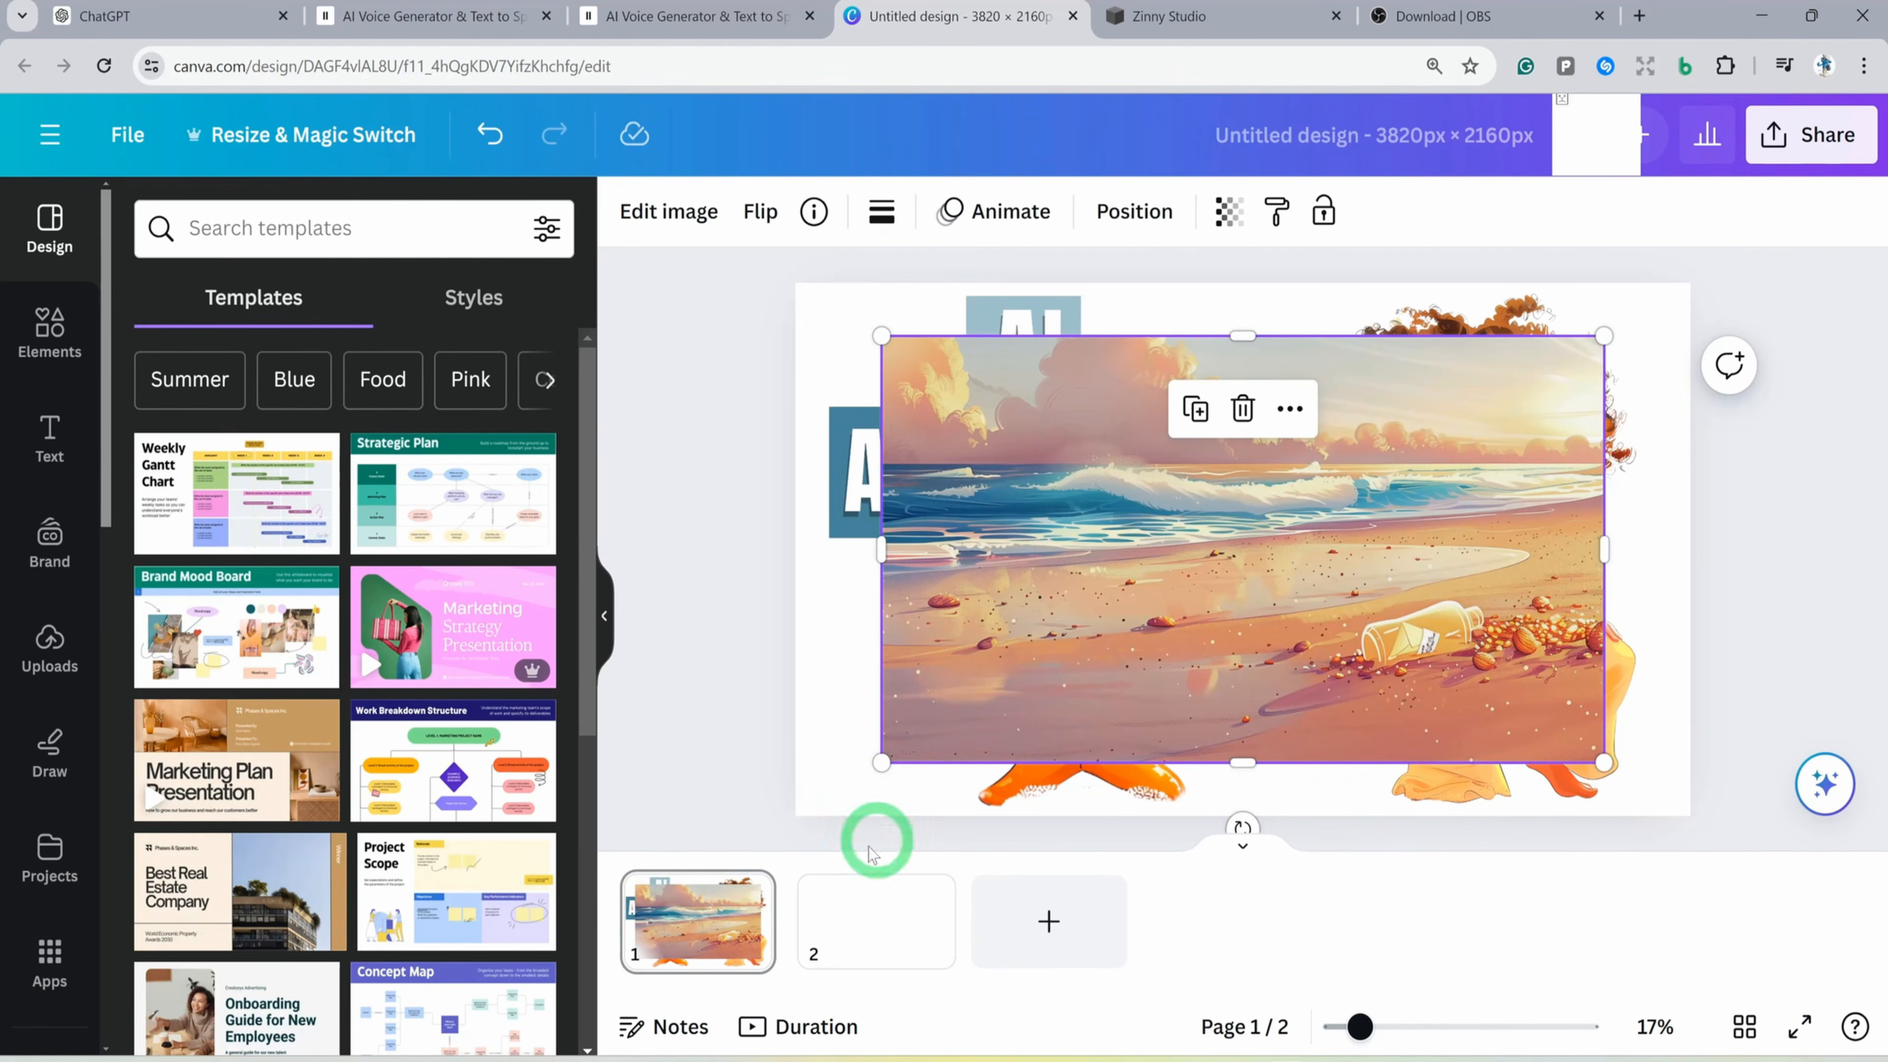
left_click(848, 911)
key("ctrl+v")
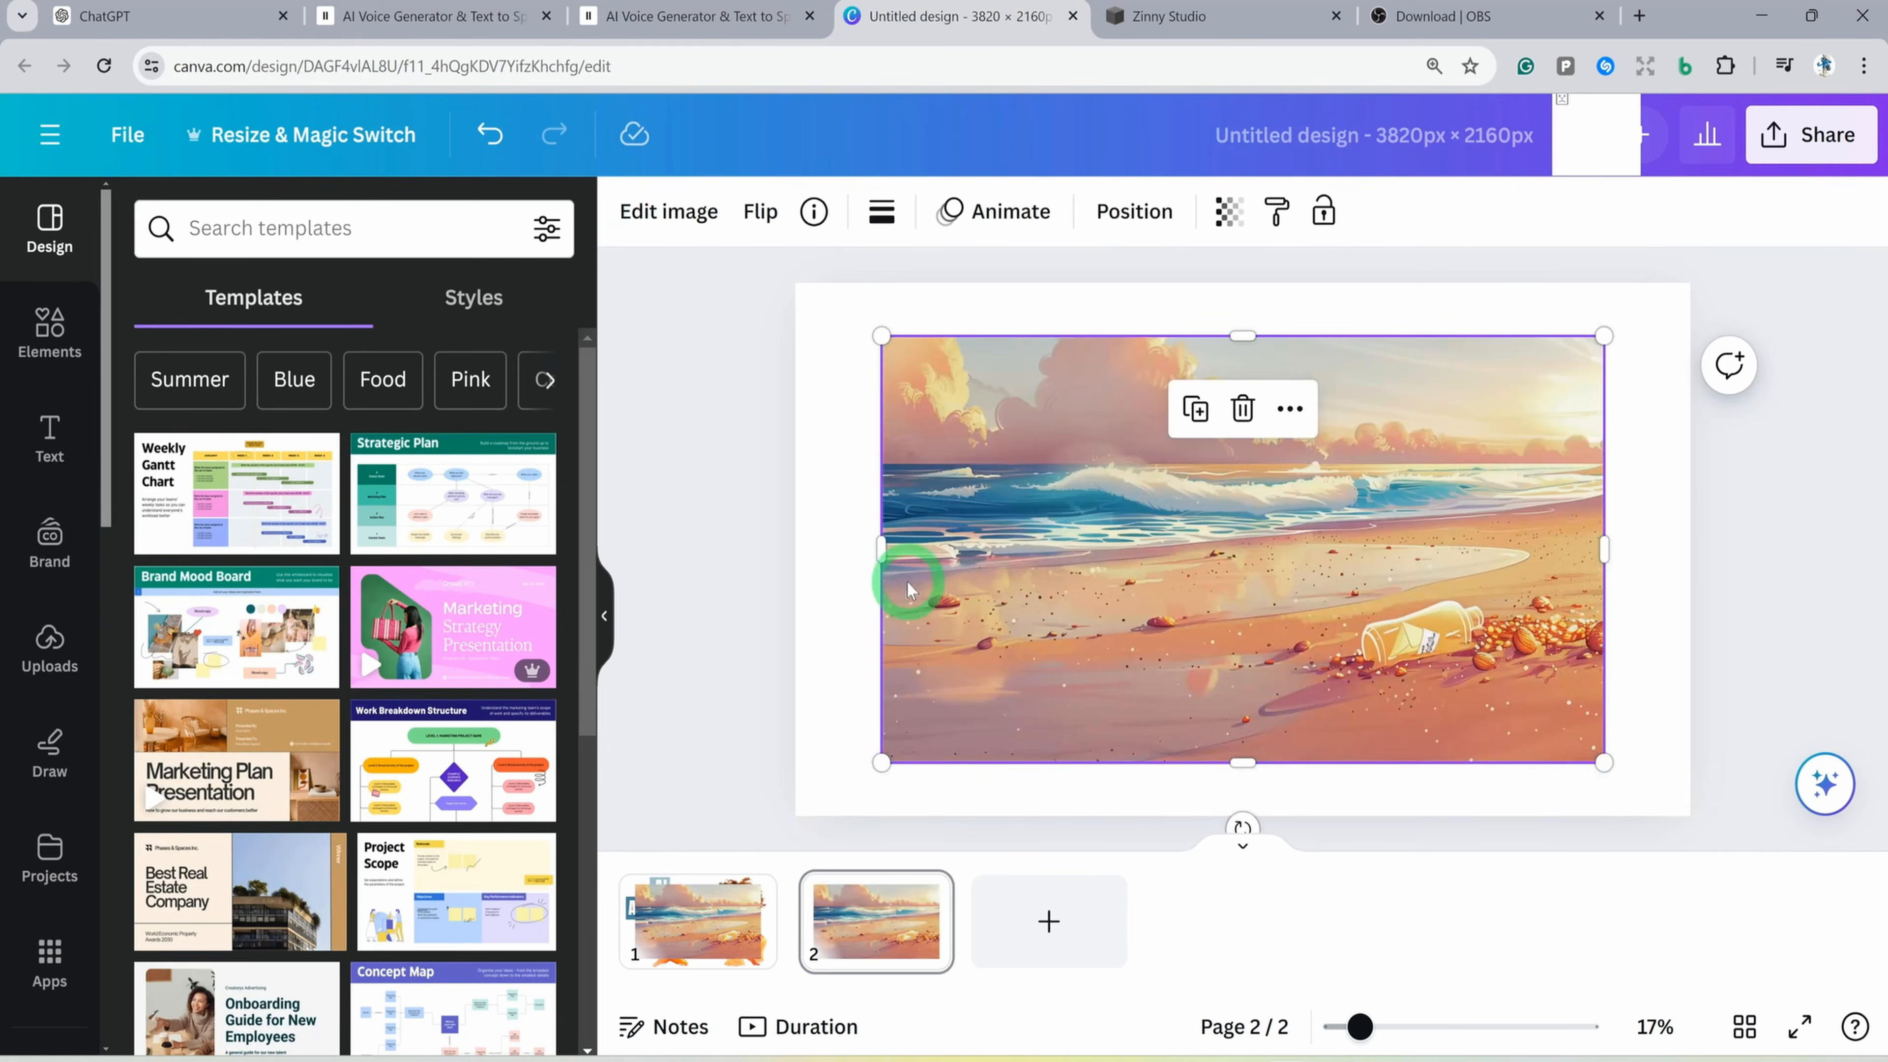
right_click(1033, 540)
left_click(1192, 949)
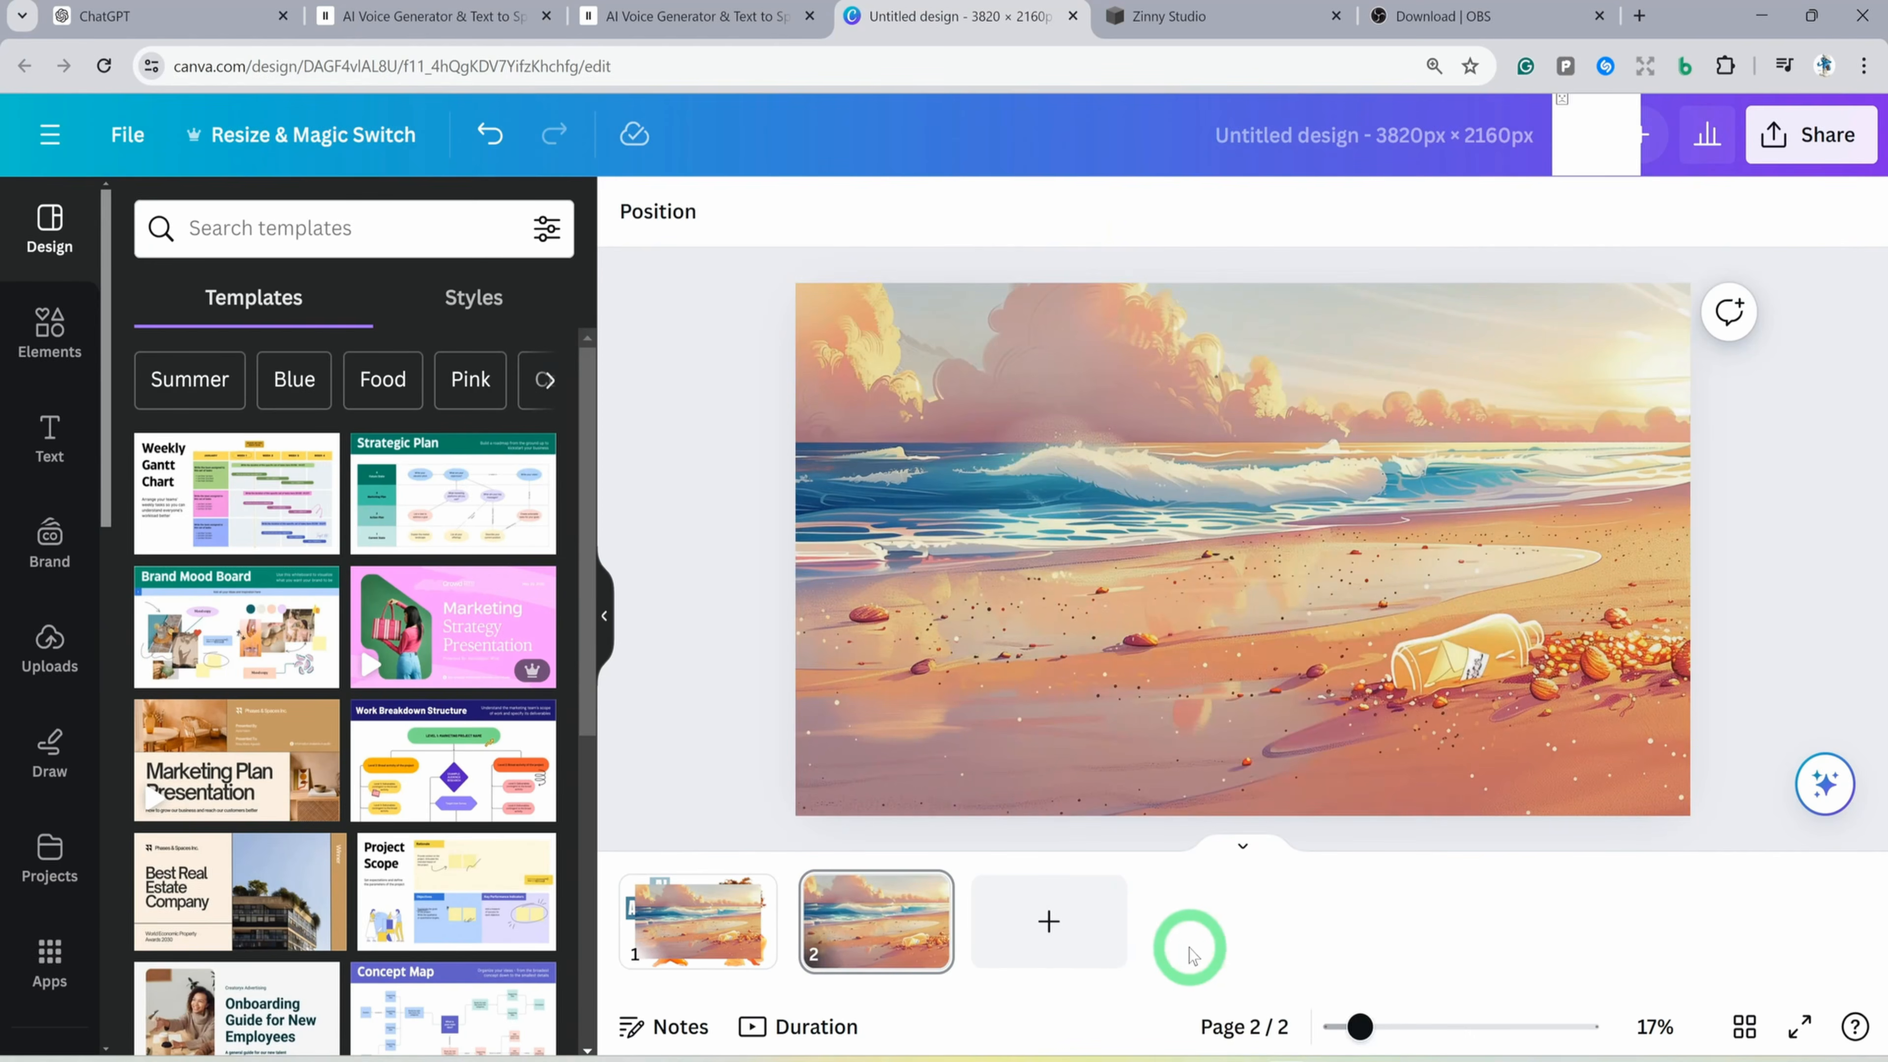
Restore the beach image as page 1's background and copy the girl cutout to page 2, nudging it slightly left
left_click(692, 939)
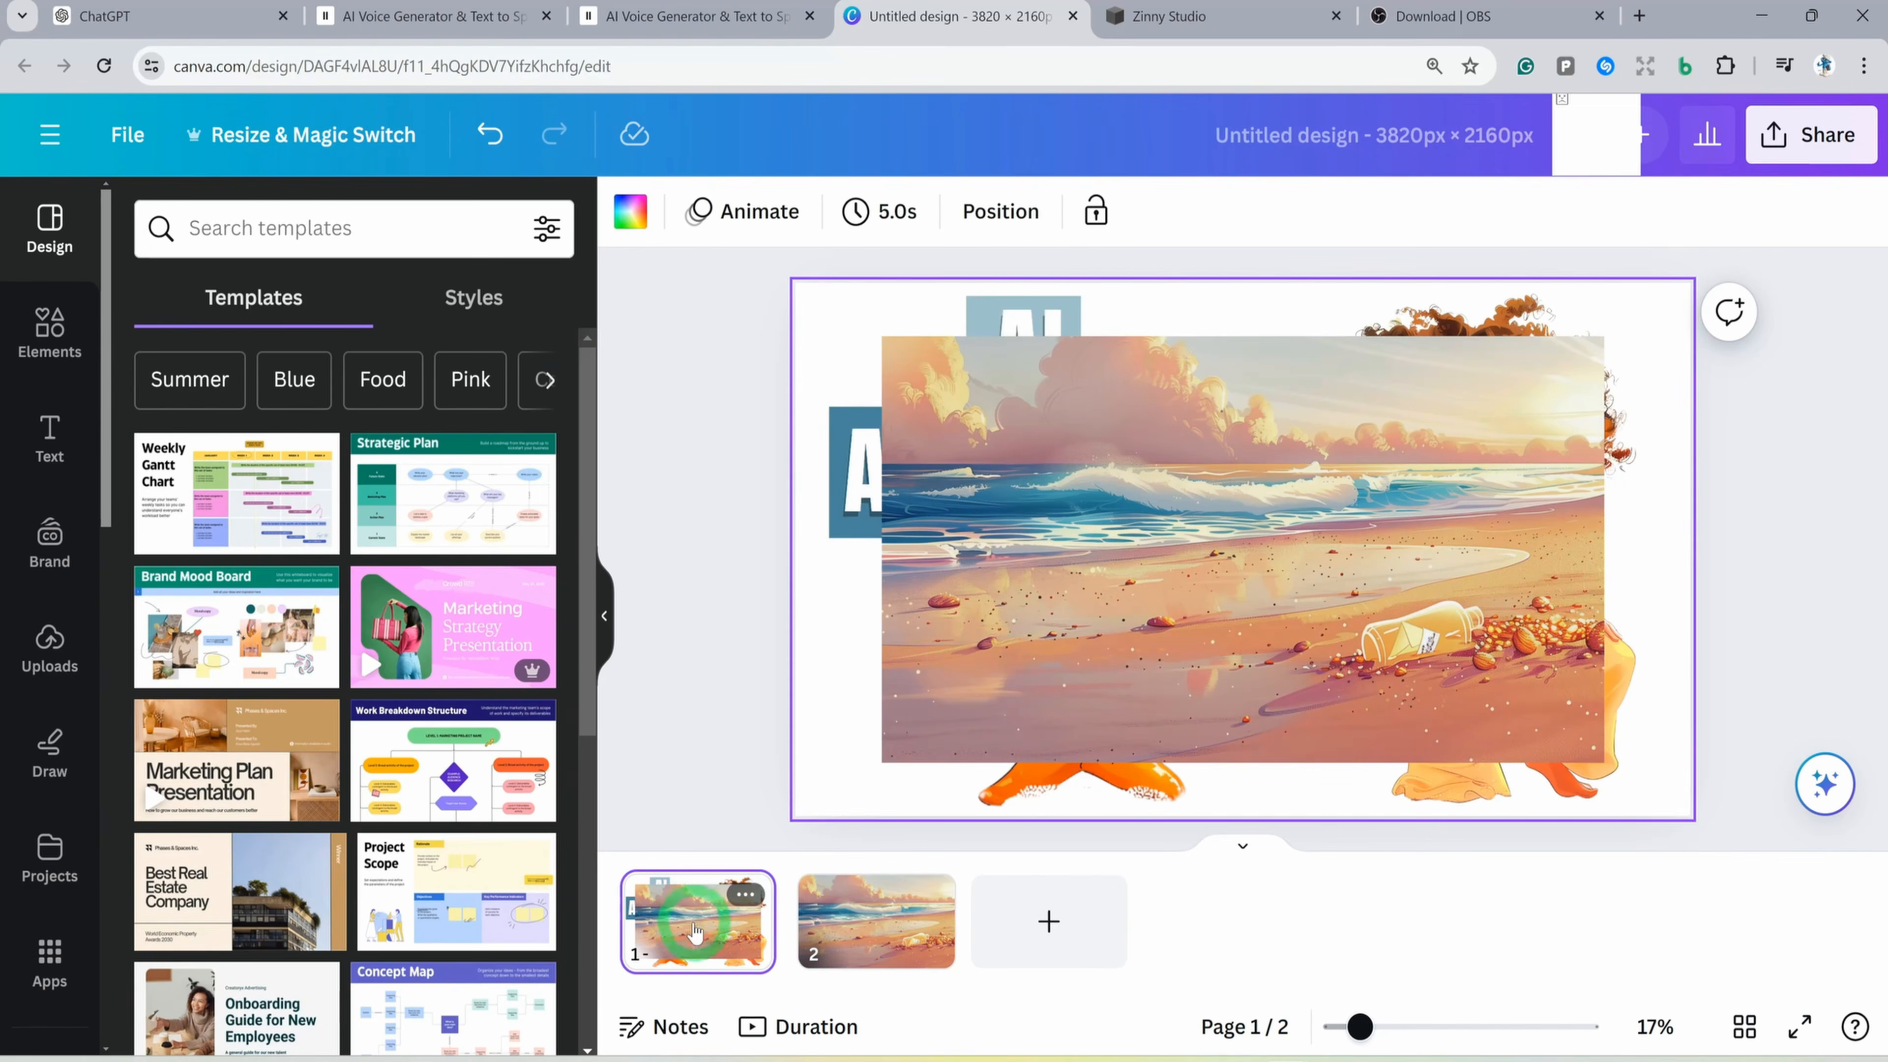
left_click(830, 801)
left_click(1545, 558)
left_click(932, 899)
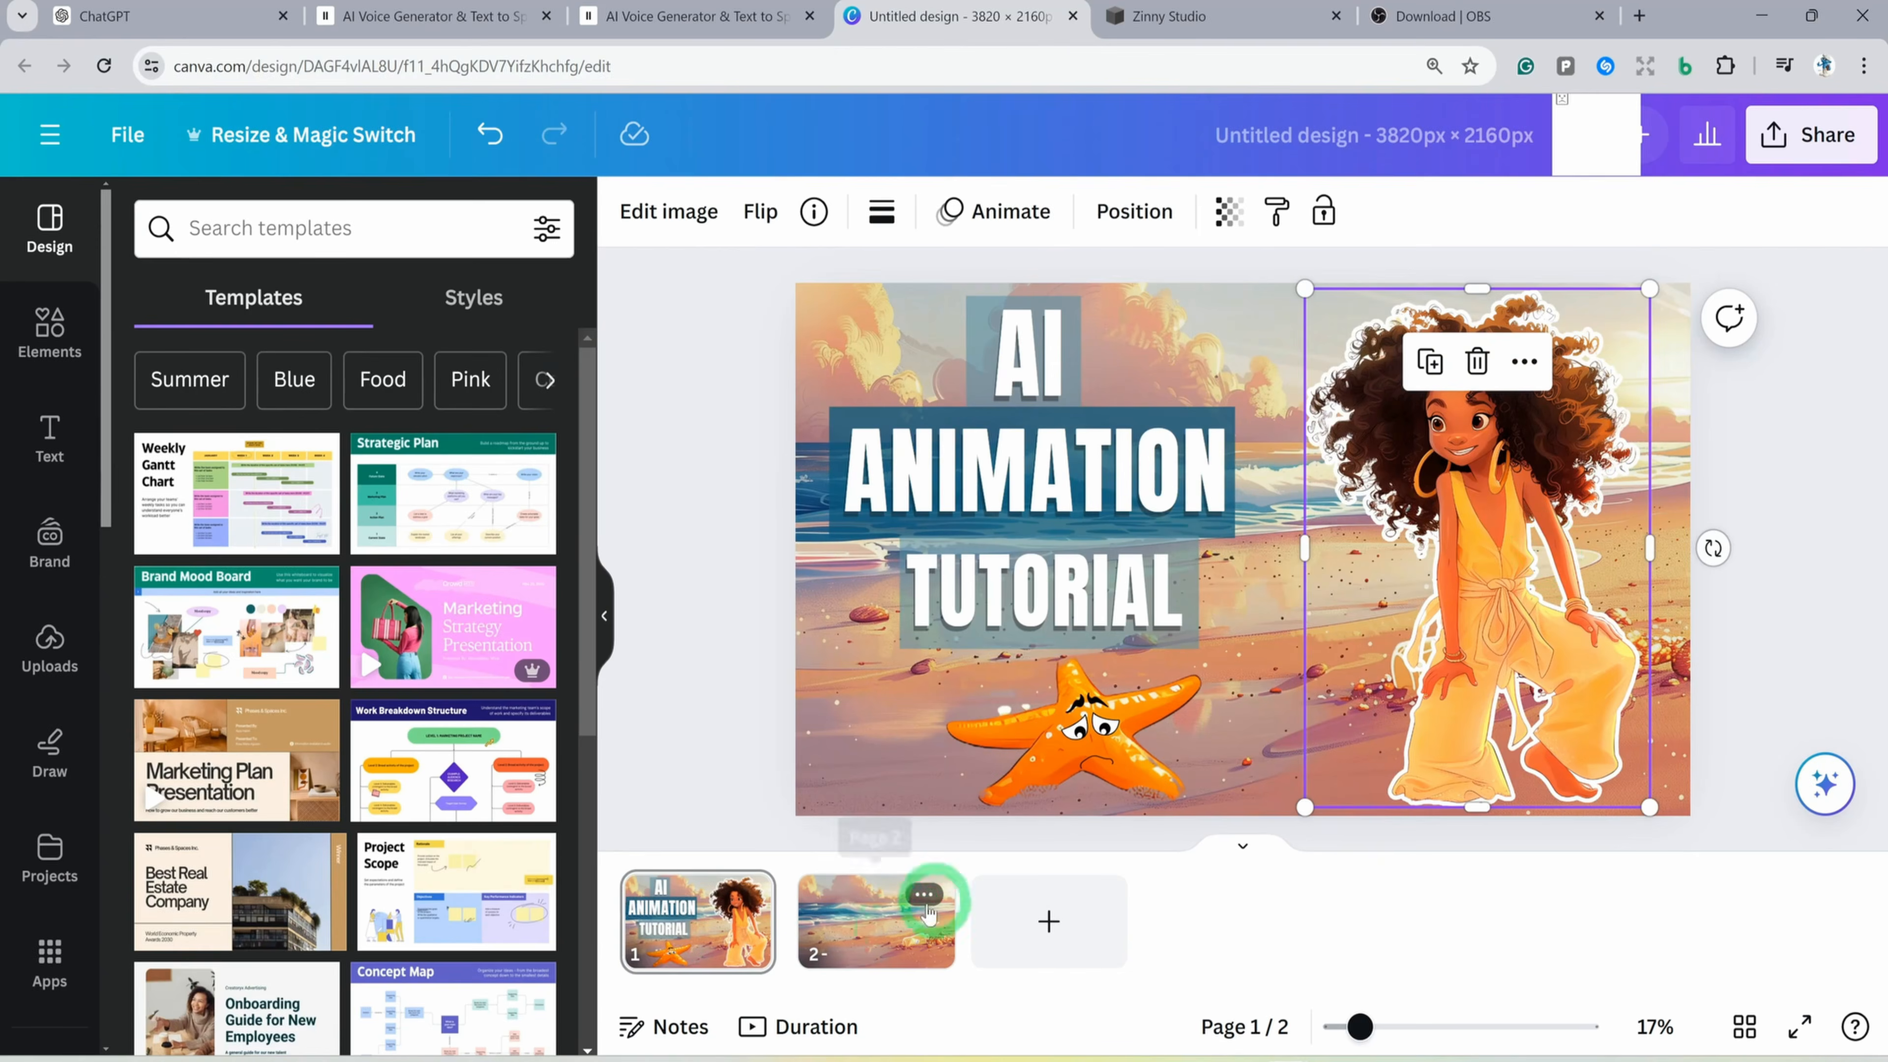
key("ctrl+v")
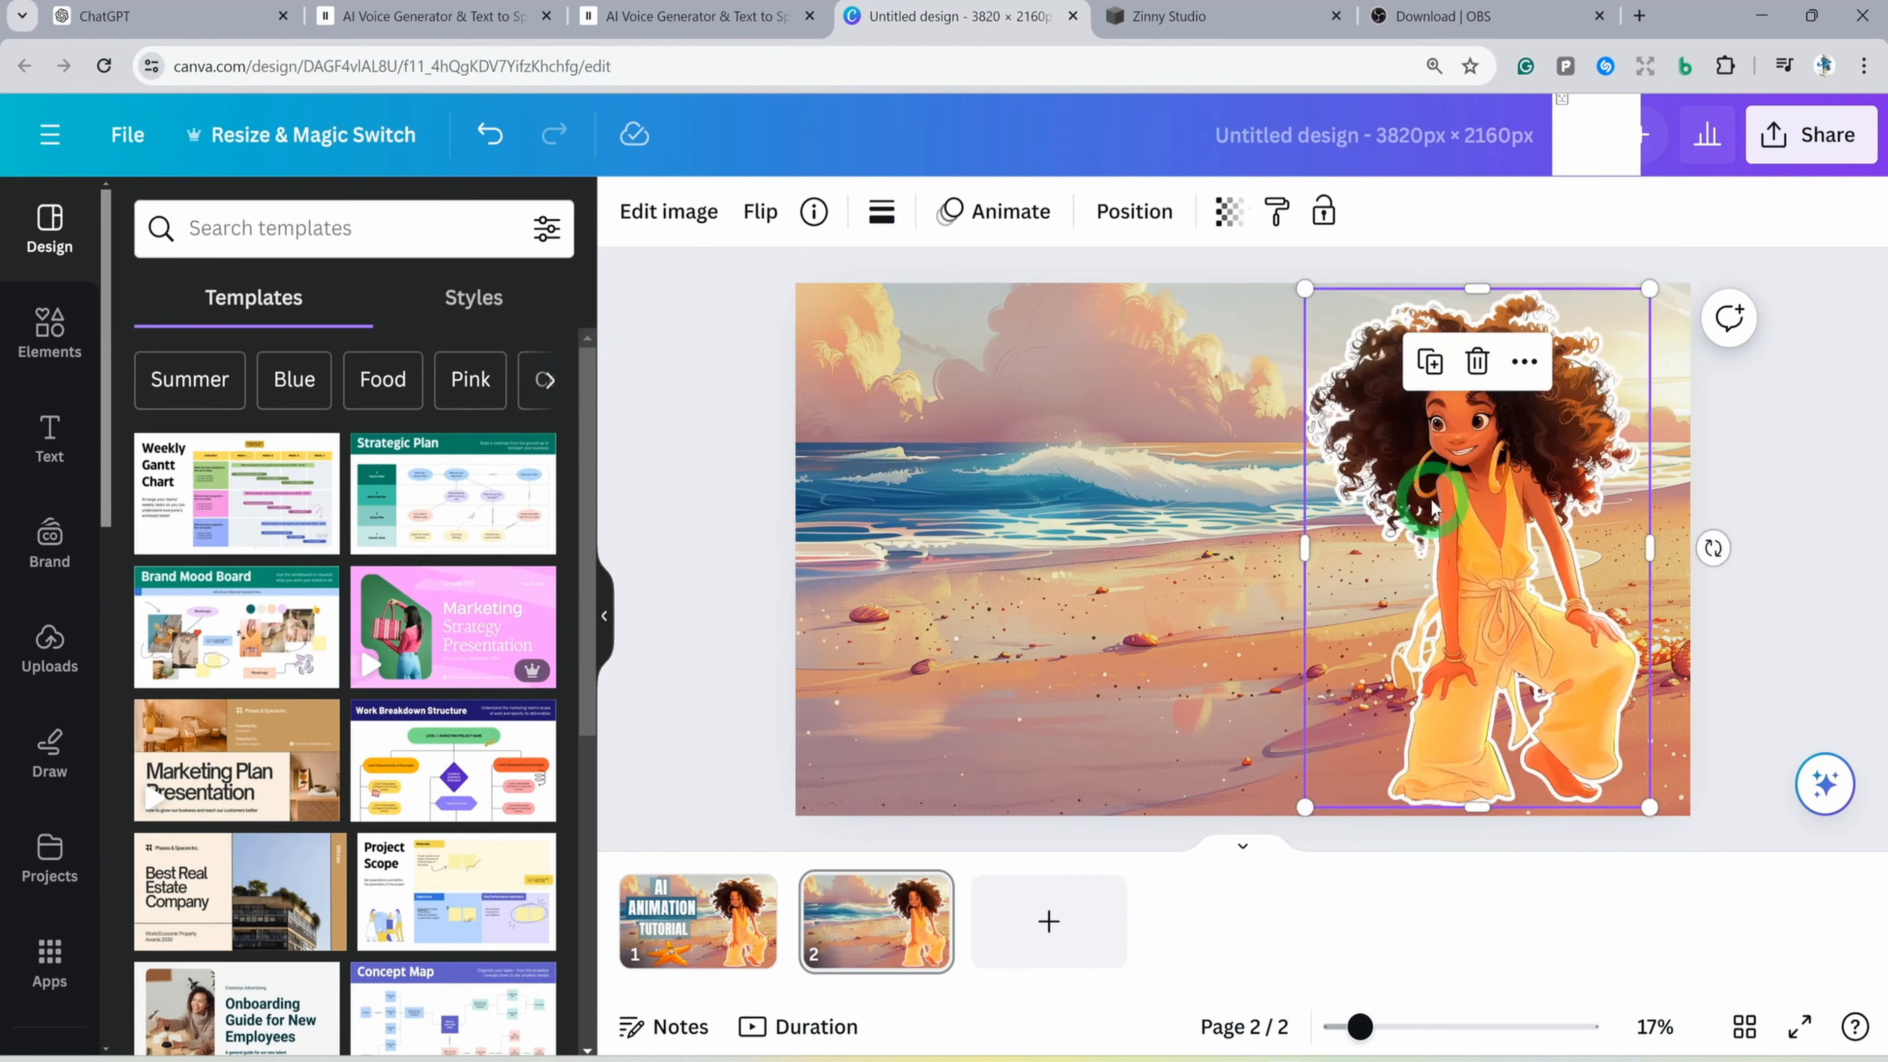
left_click_drag(1475, 680, 1464, 675)
Copy the sad starfish group from page 1 to page 2 and shift it closer to the girl
left_click(681, 956)
left_click(1118, 755)
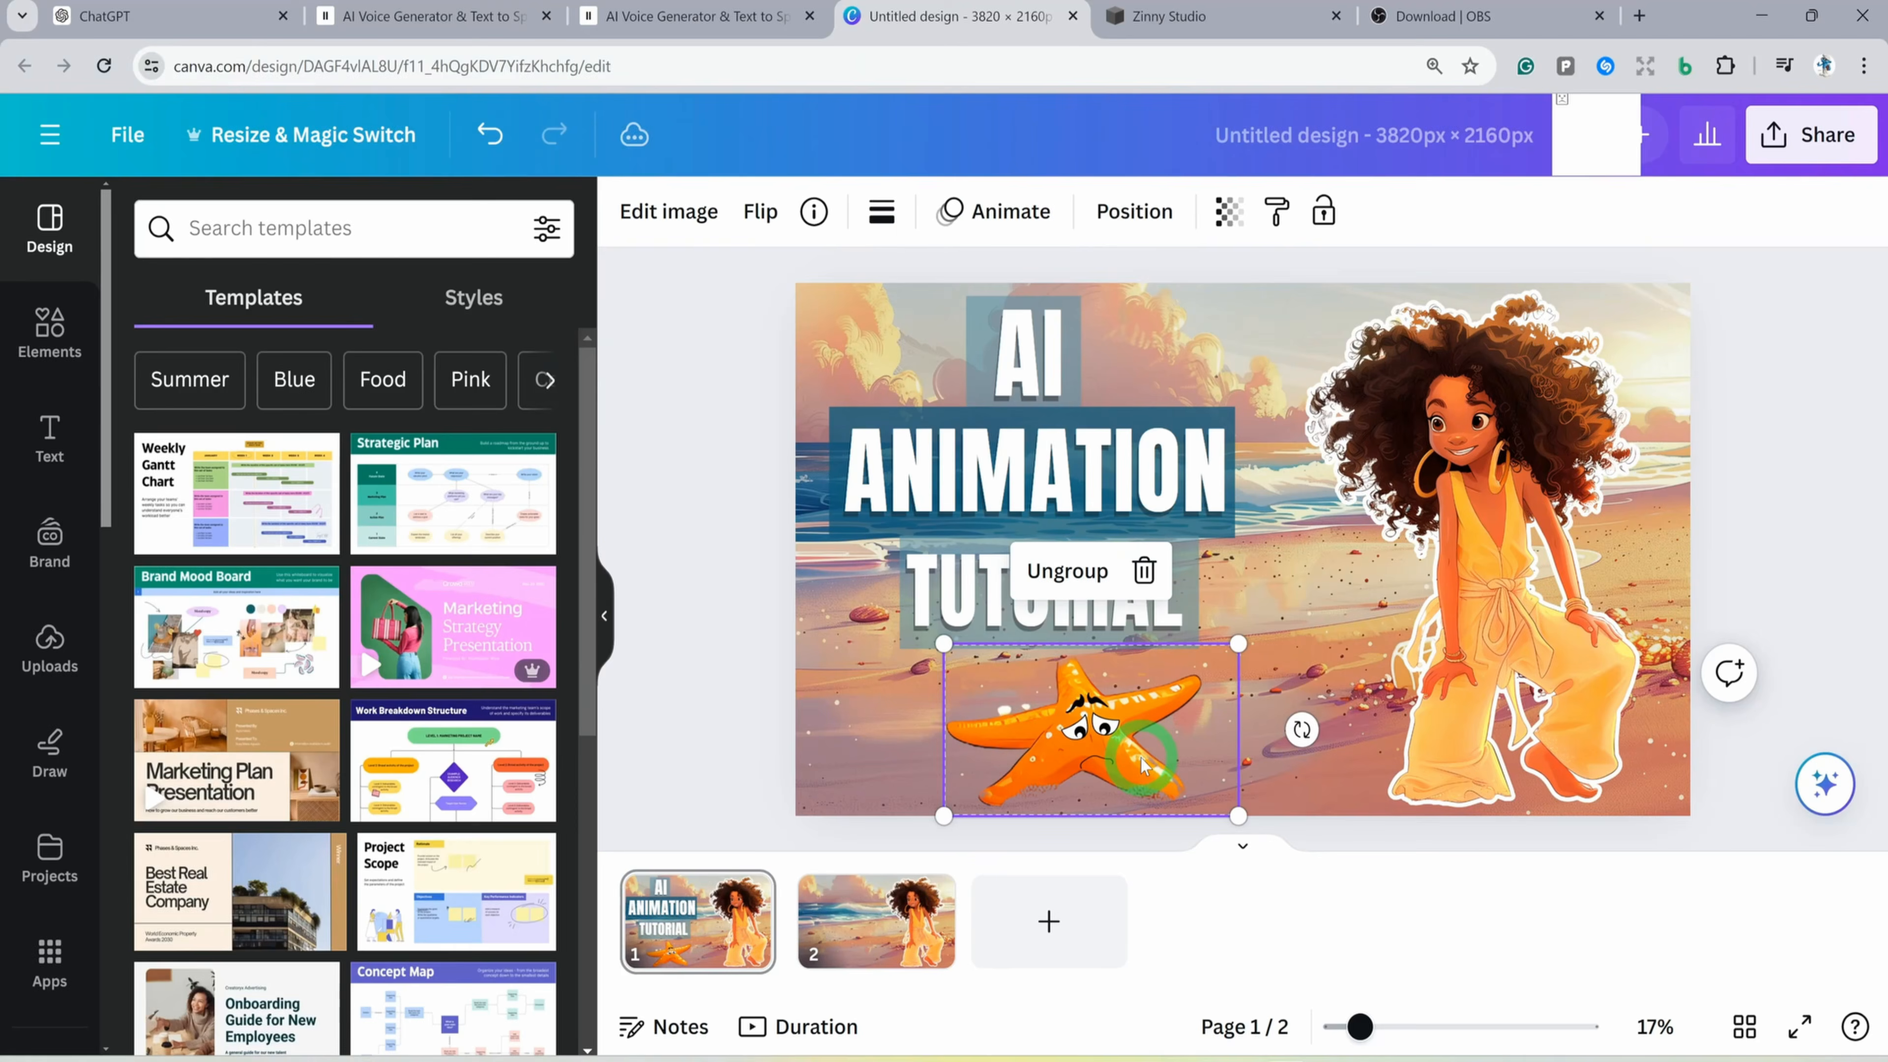
left_click(843, 950)
key("ctrl+v")
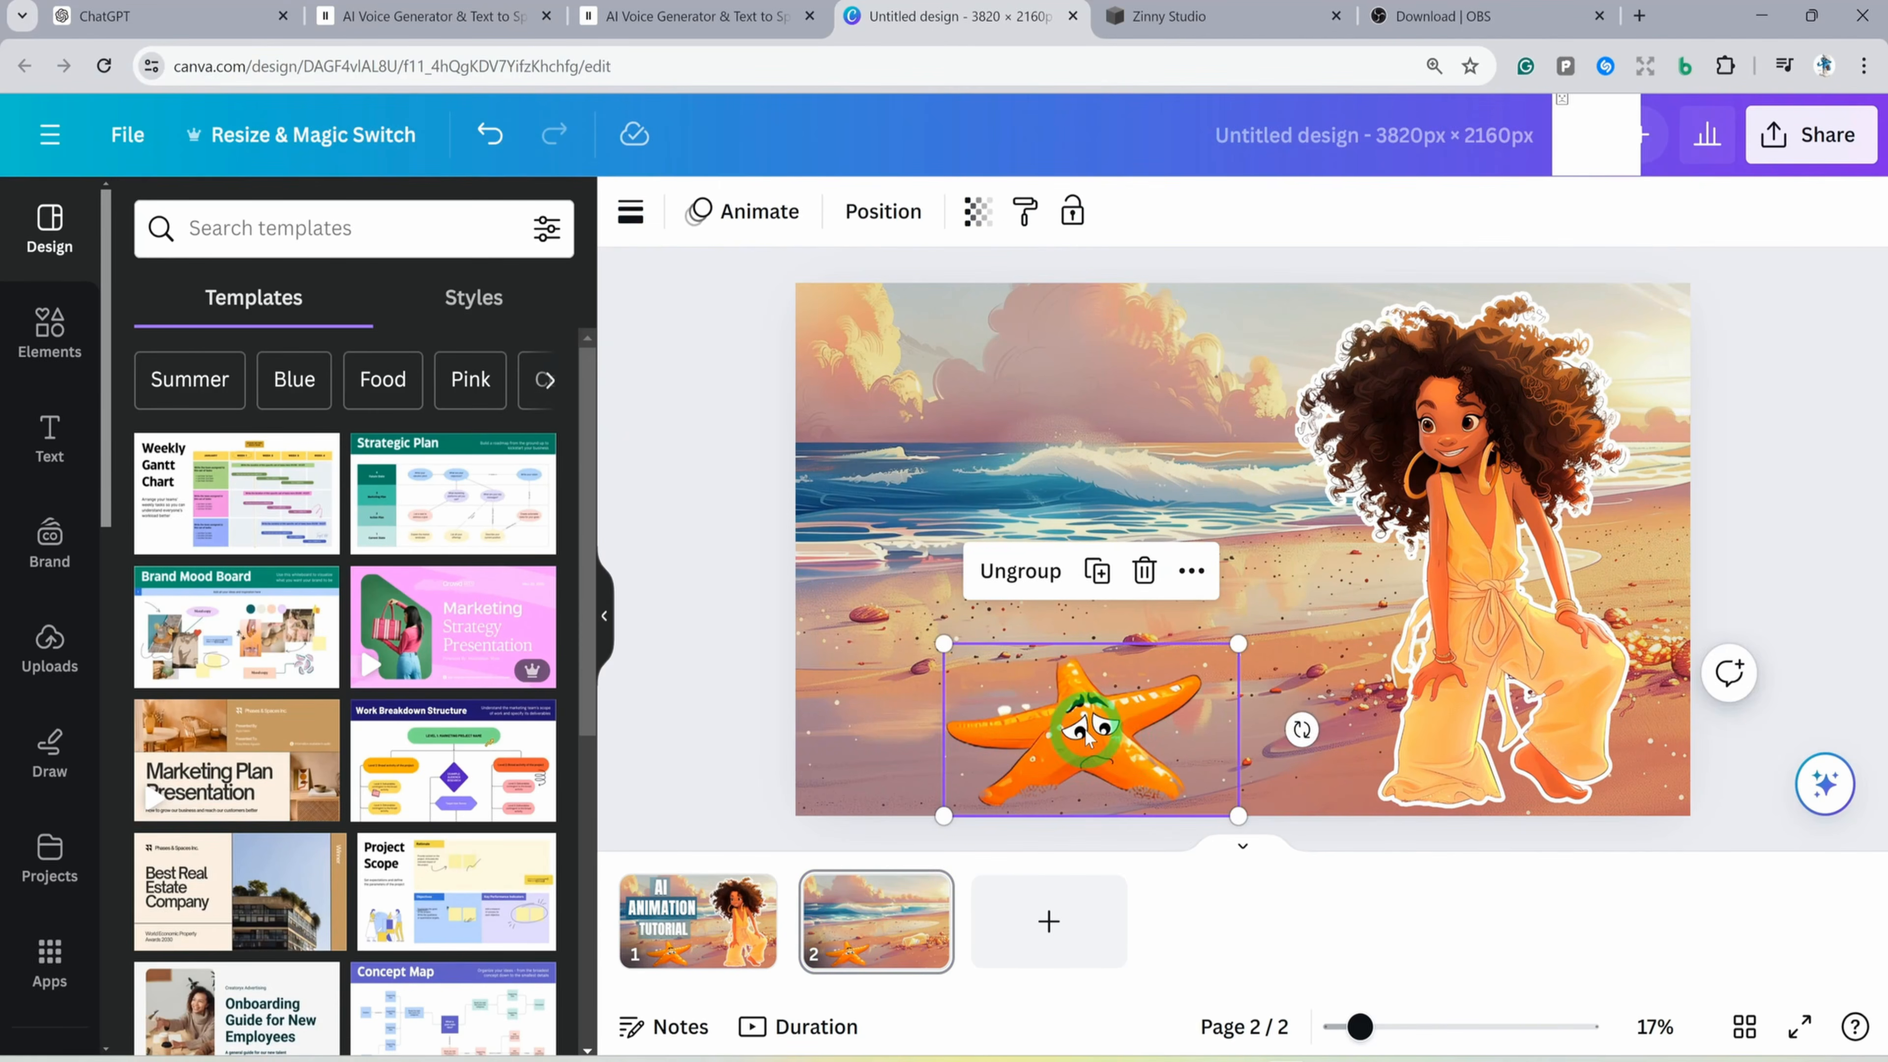
mouse_move(1182, 762)
left_mouse_down()
mouse_move(1219, 736)
mouse_move(1184, 740)
left_mouse_up()
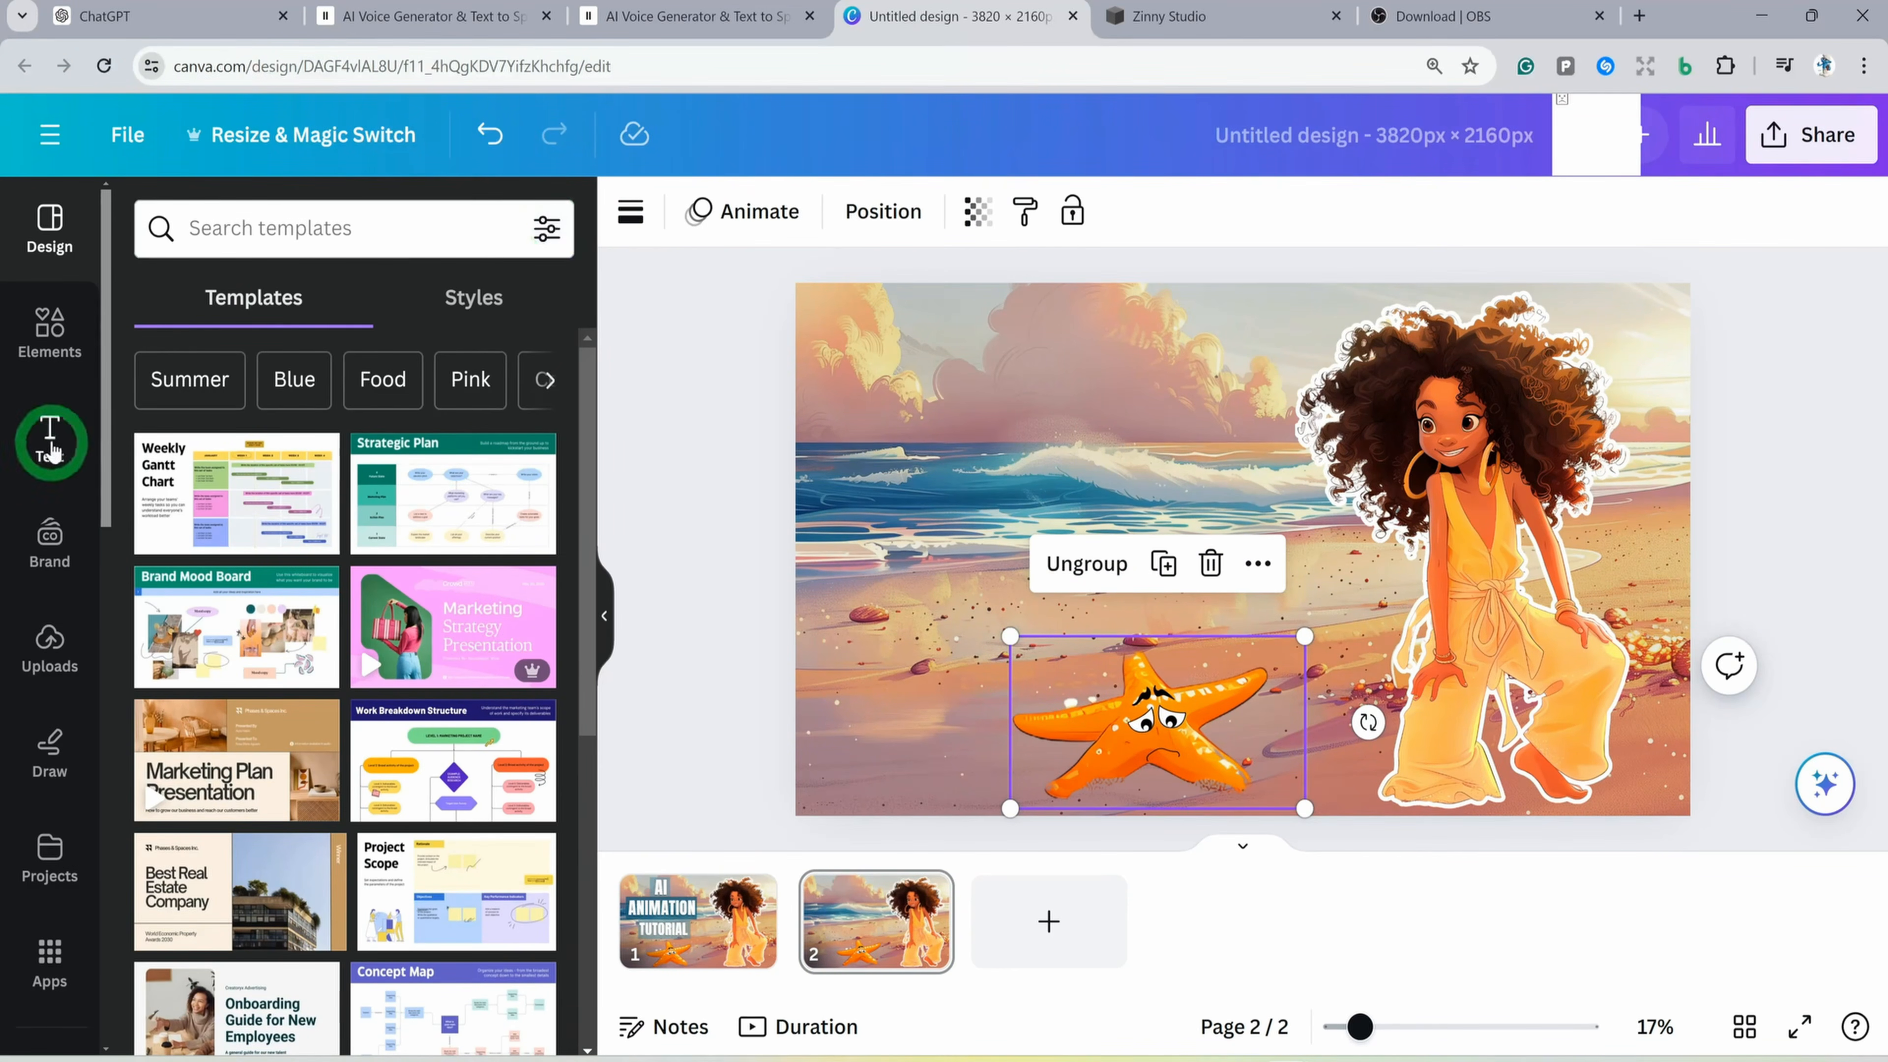
Add a heading reading "ANIMATION" on page 2 in the Anton font, enlarged to size 334
left_click(49, 439)
left_click(231, 451)
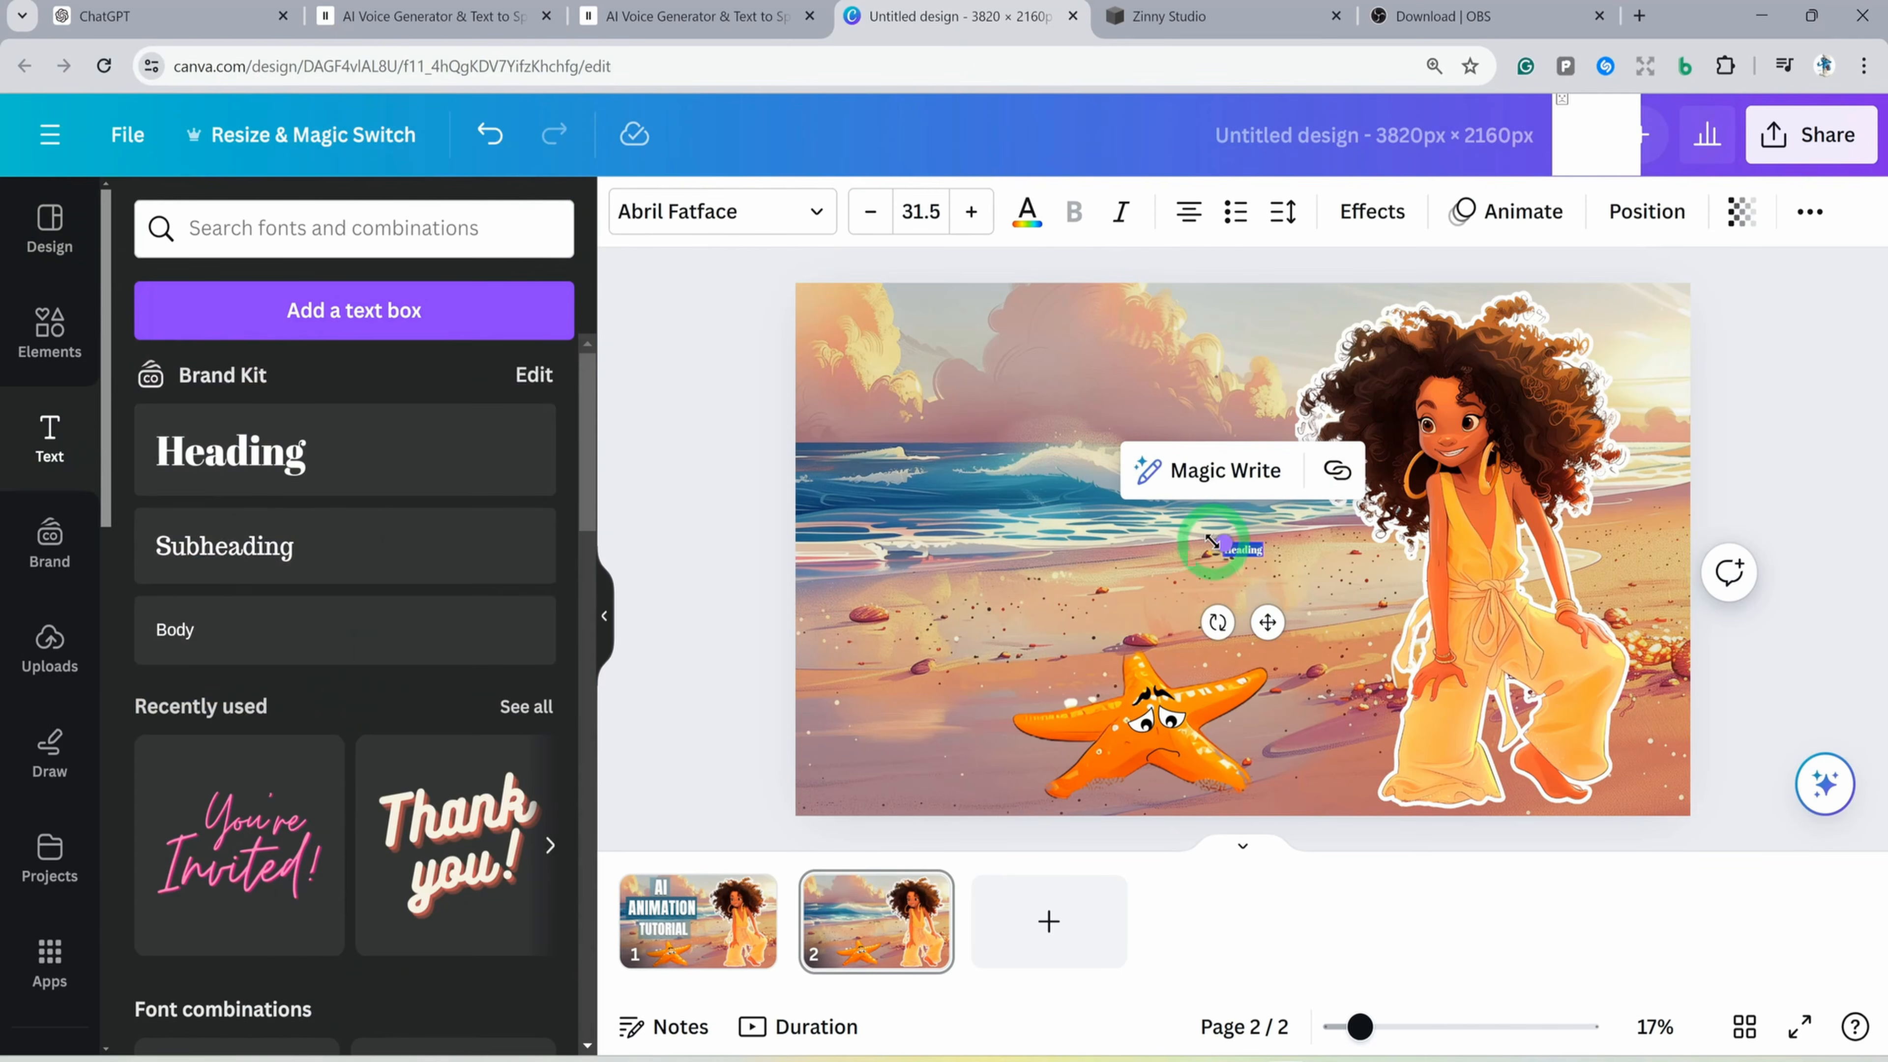
left_click_drag(1223, 547, 860, 426)
left_click(1108, 488)
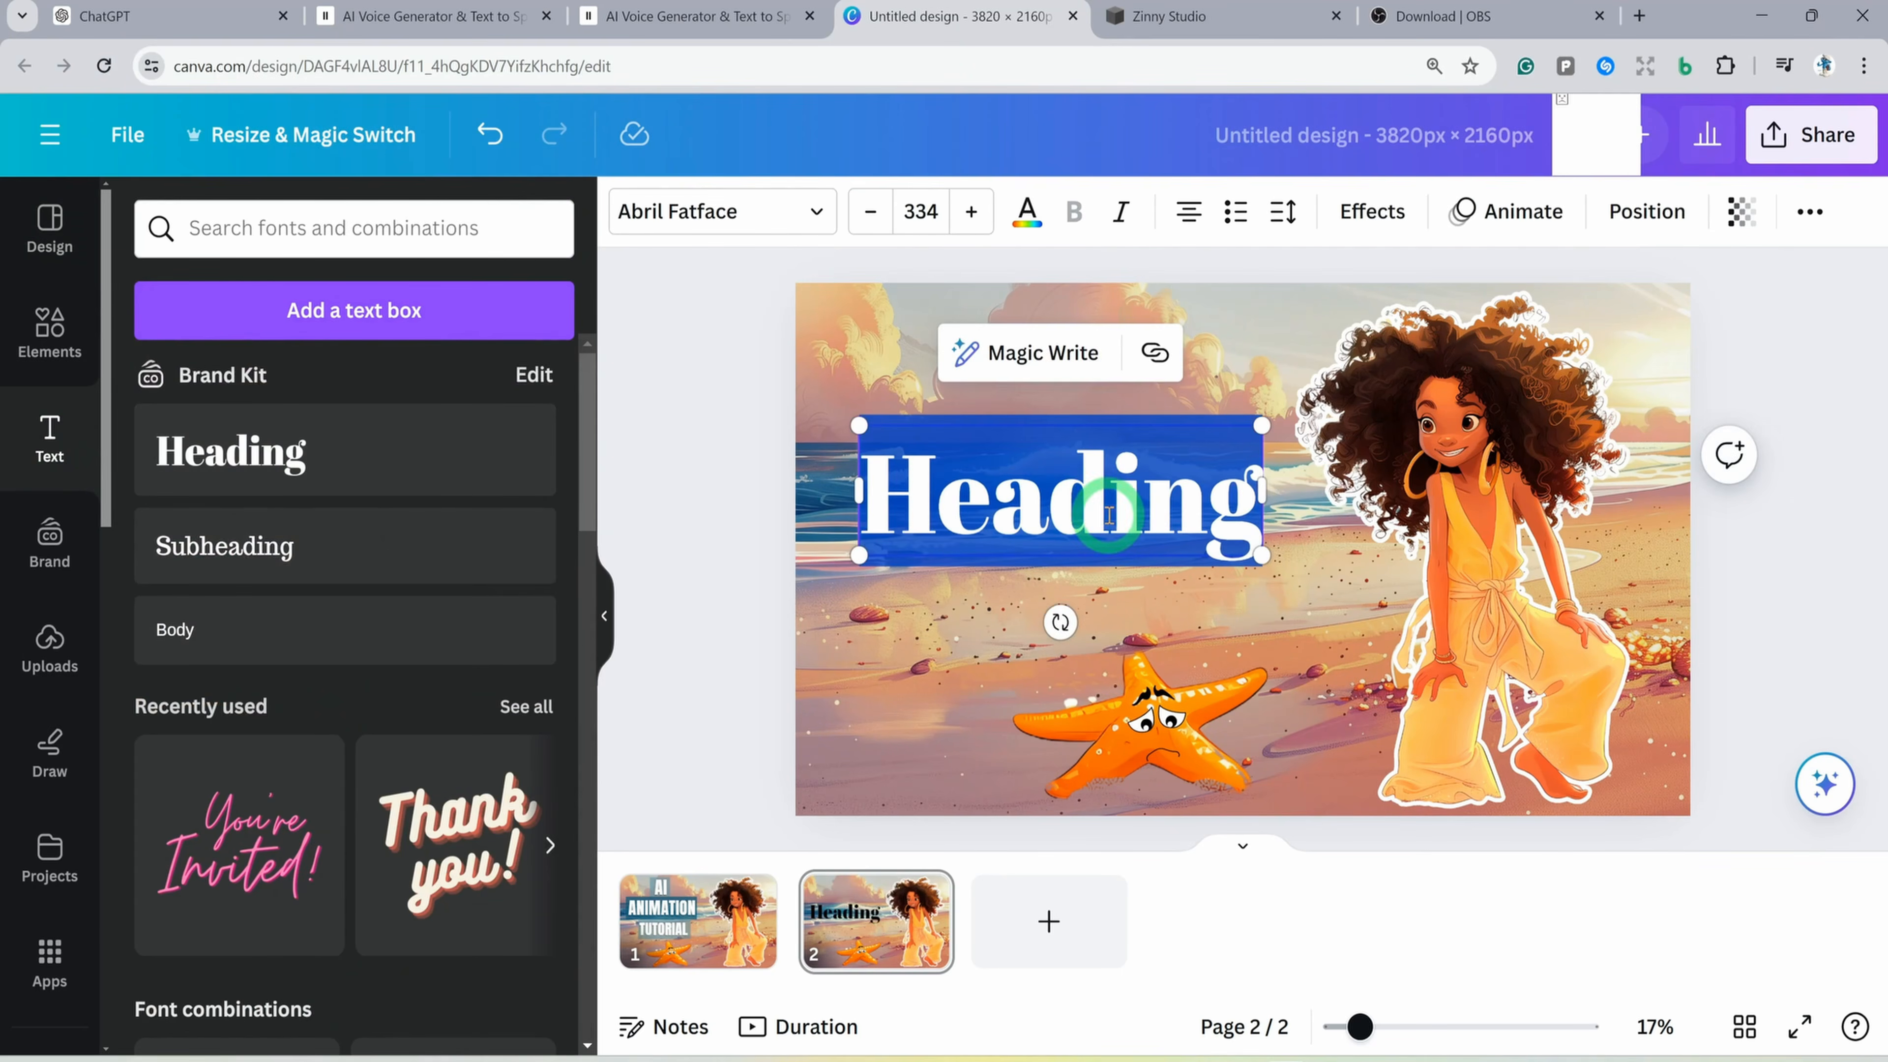
key("ctrl+a")
type("ANIMA")
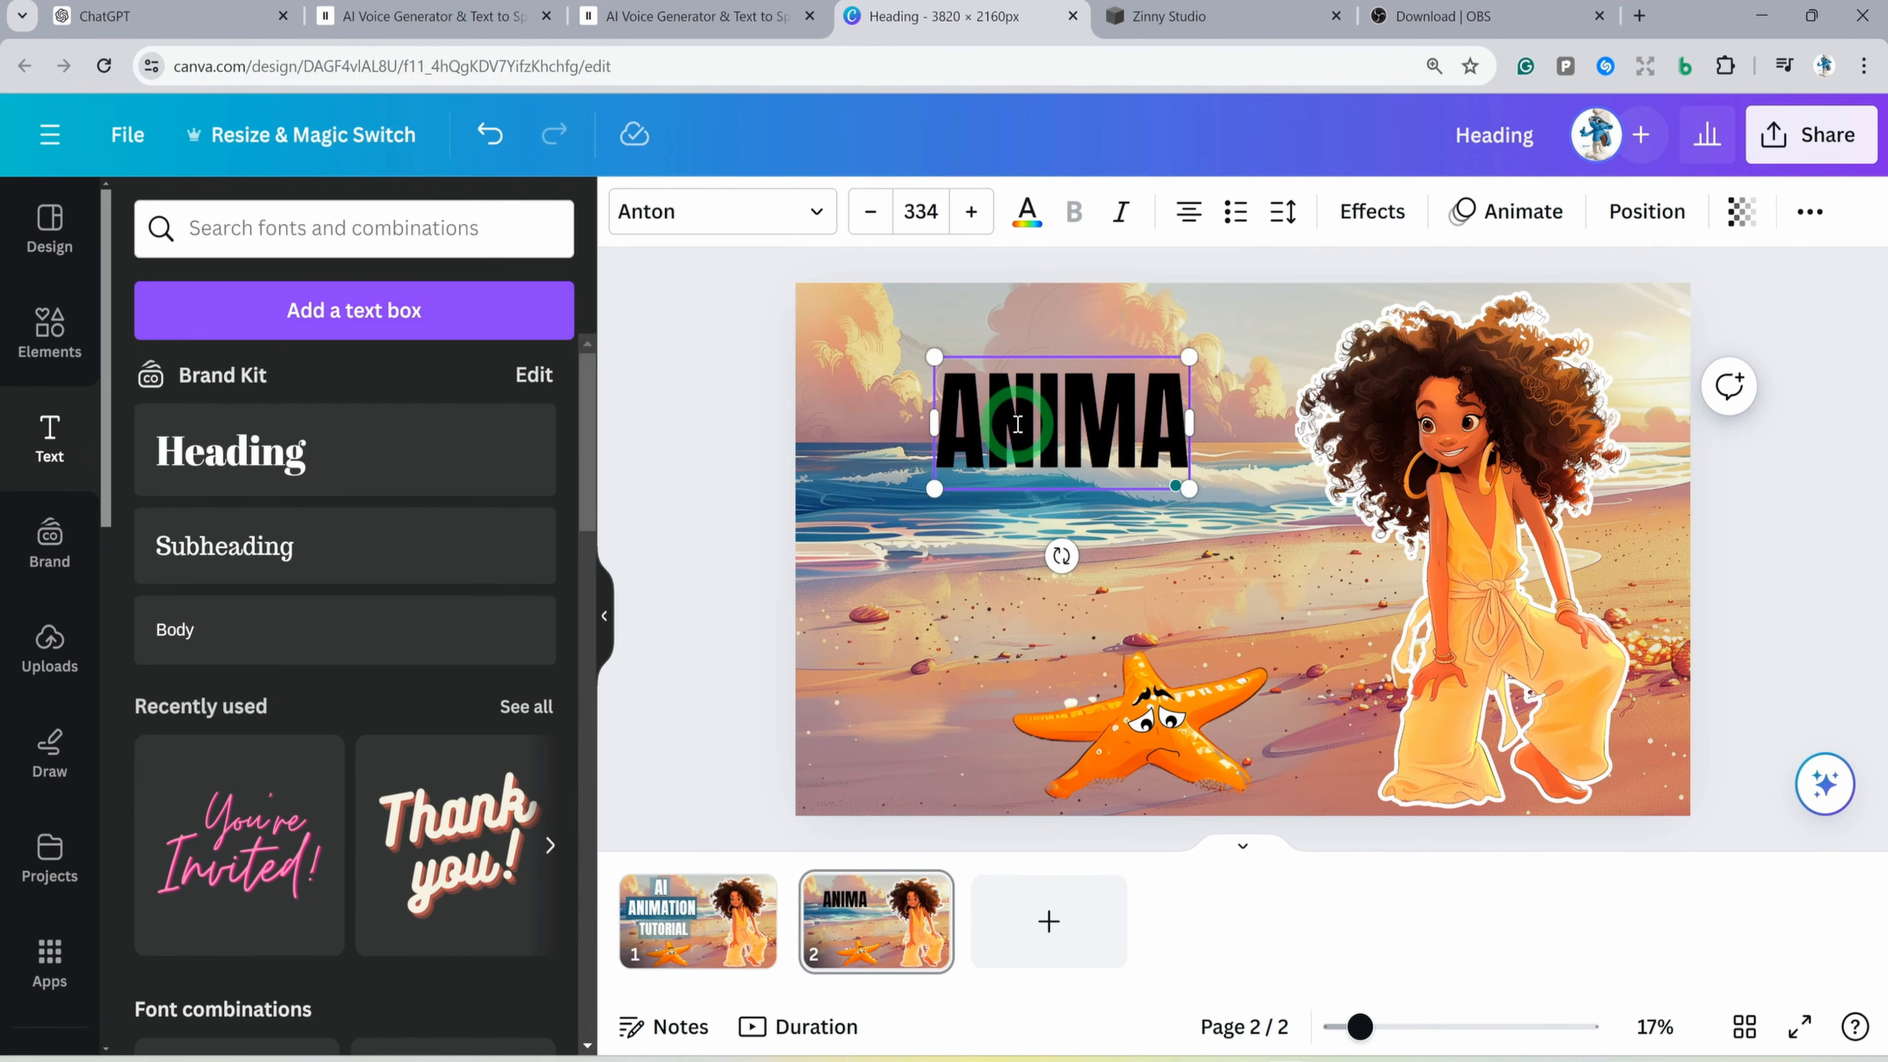
type("TION")
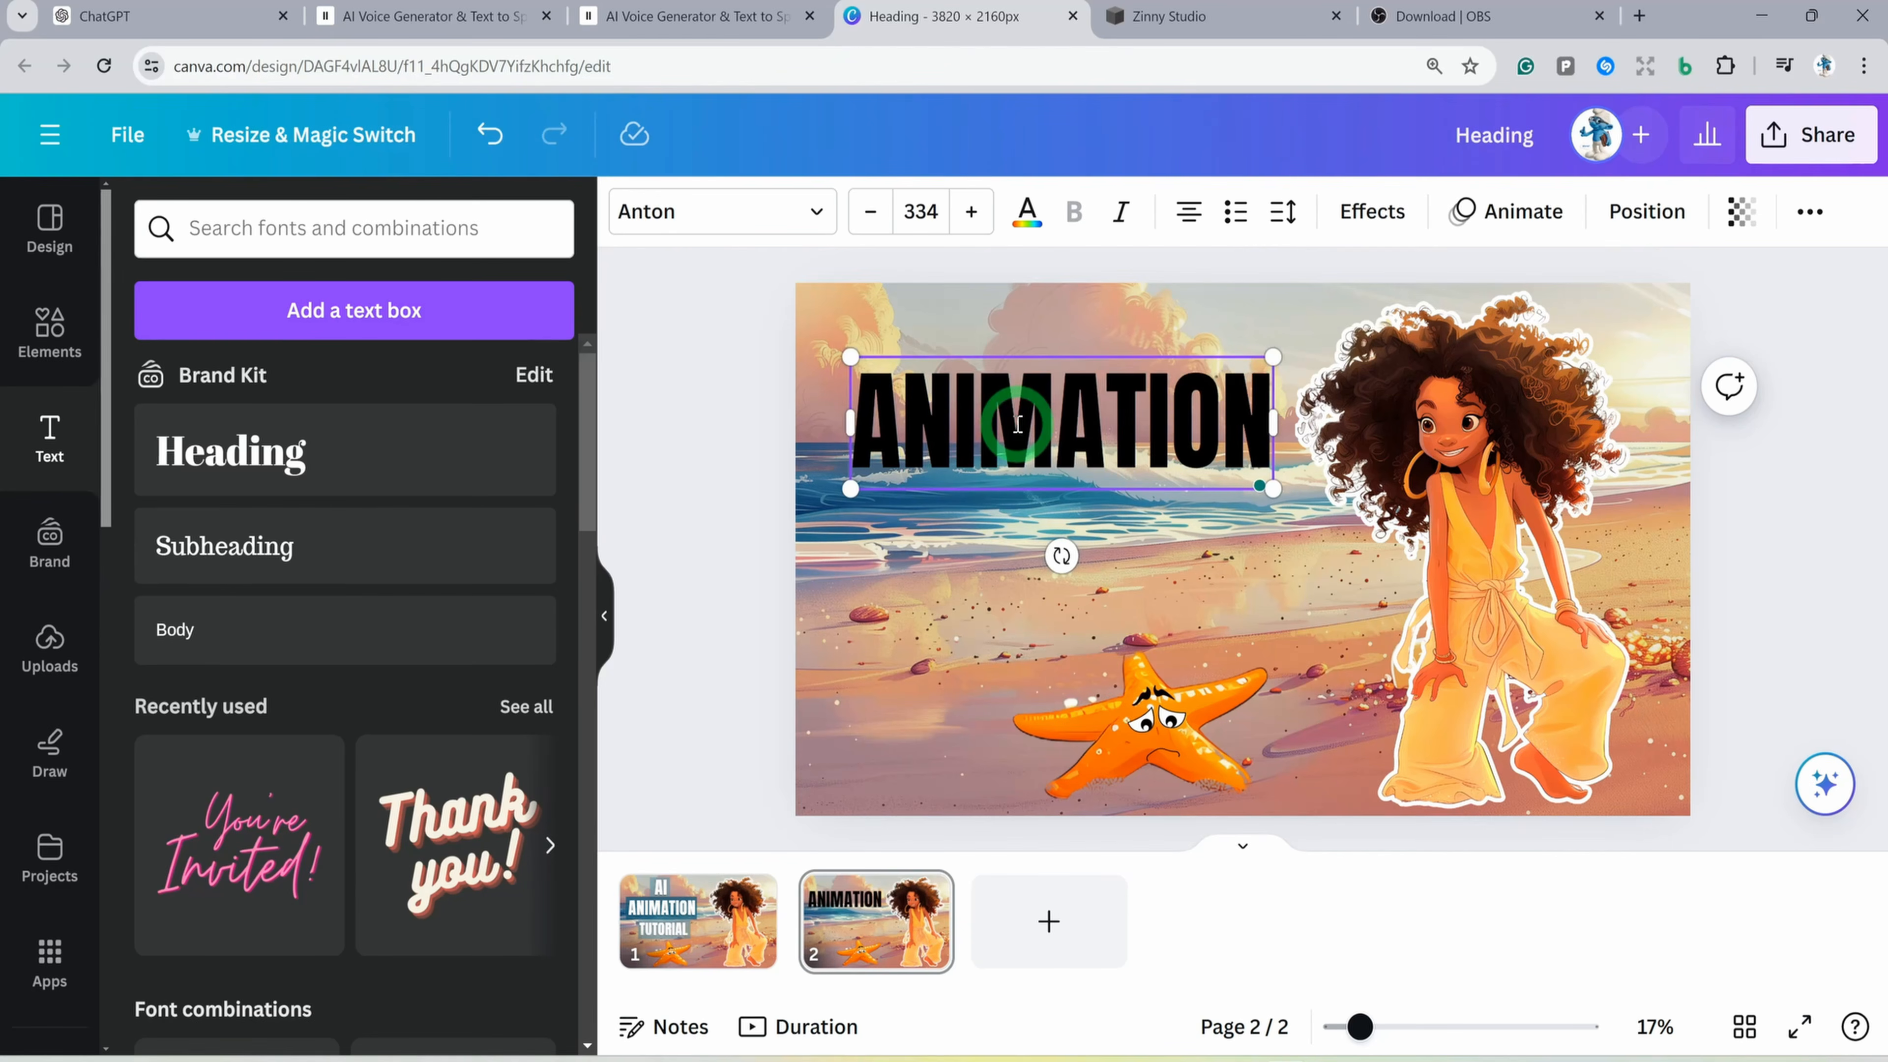
Recolor the "ANIMATION" heading white and move it slightly down over the sea
double_click(1018, 424)
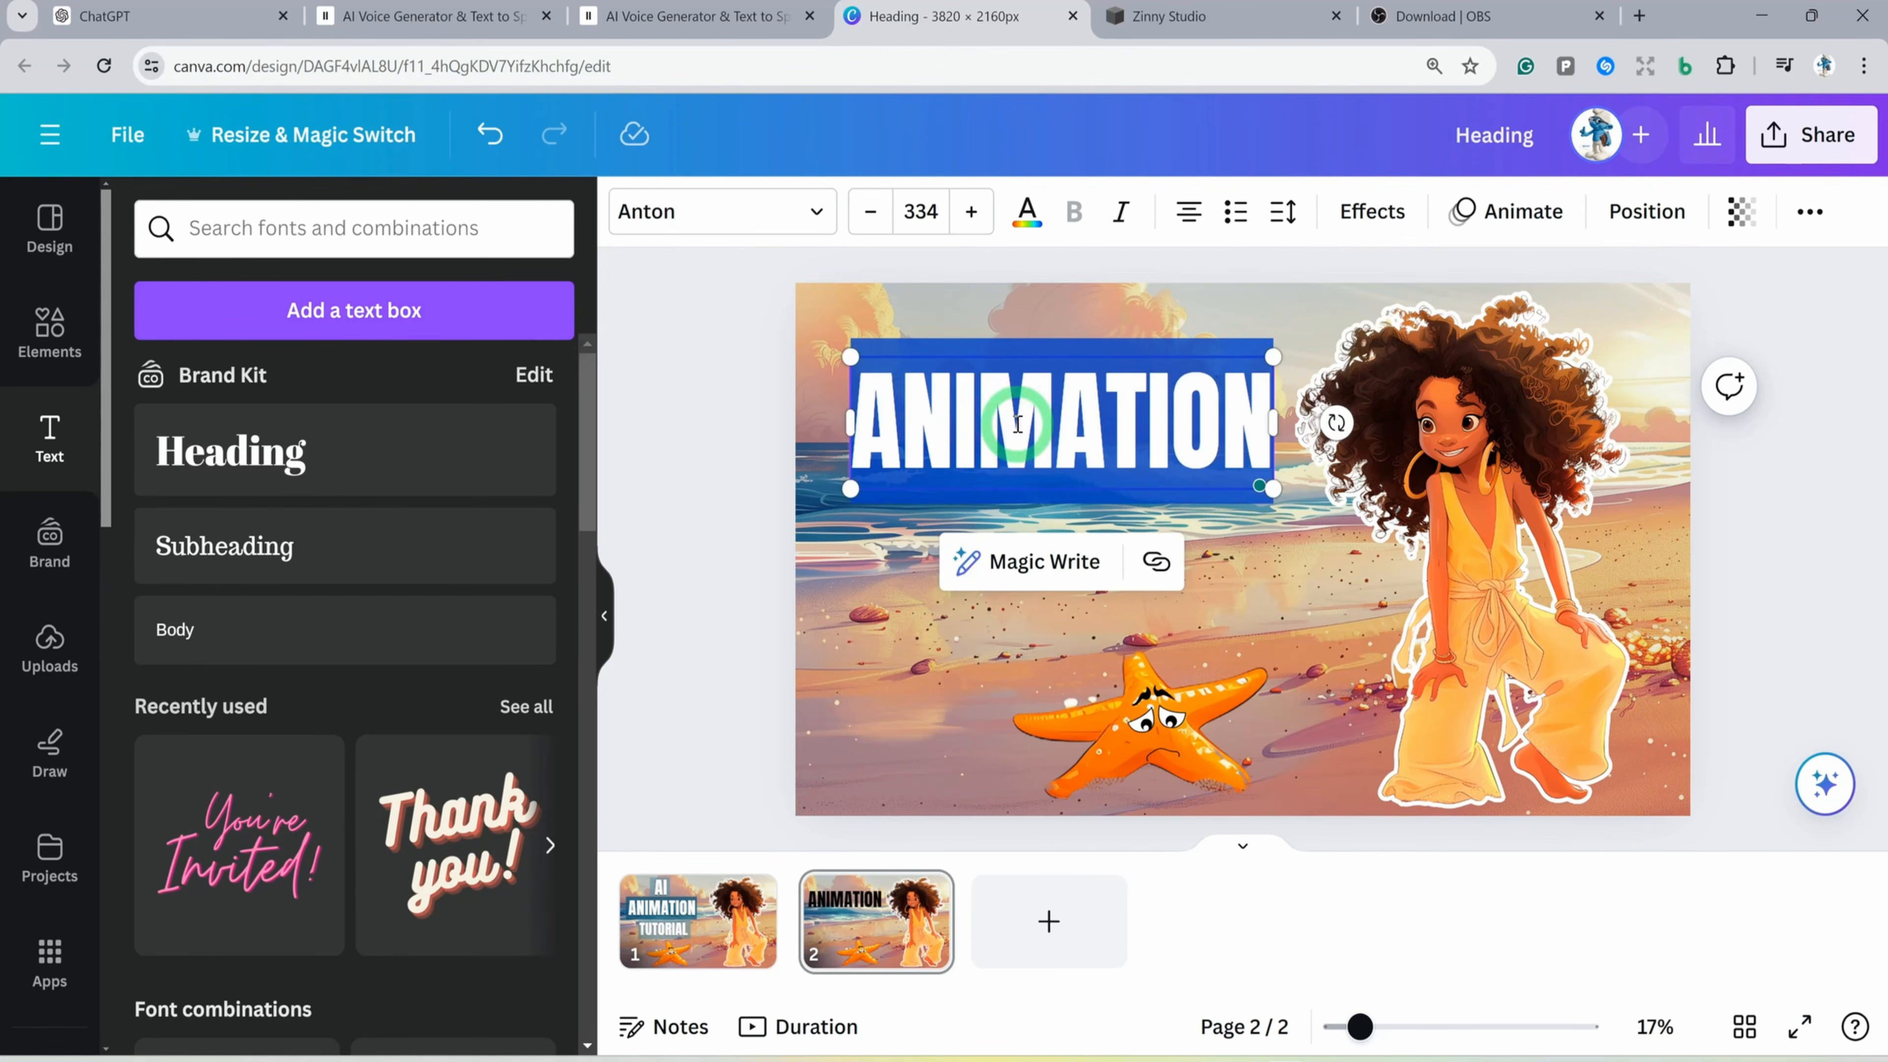
left_click(1028, 216)
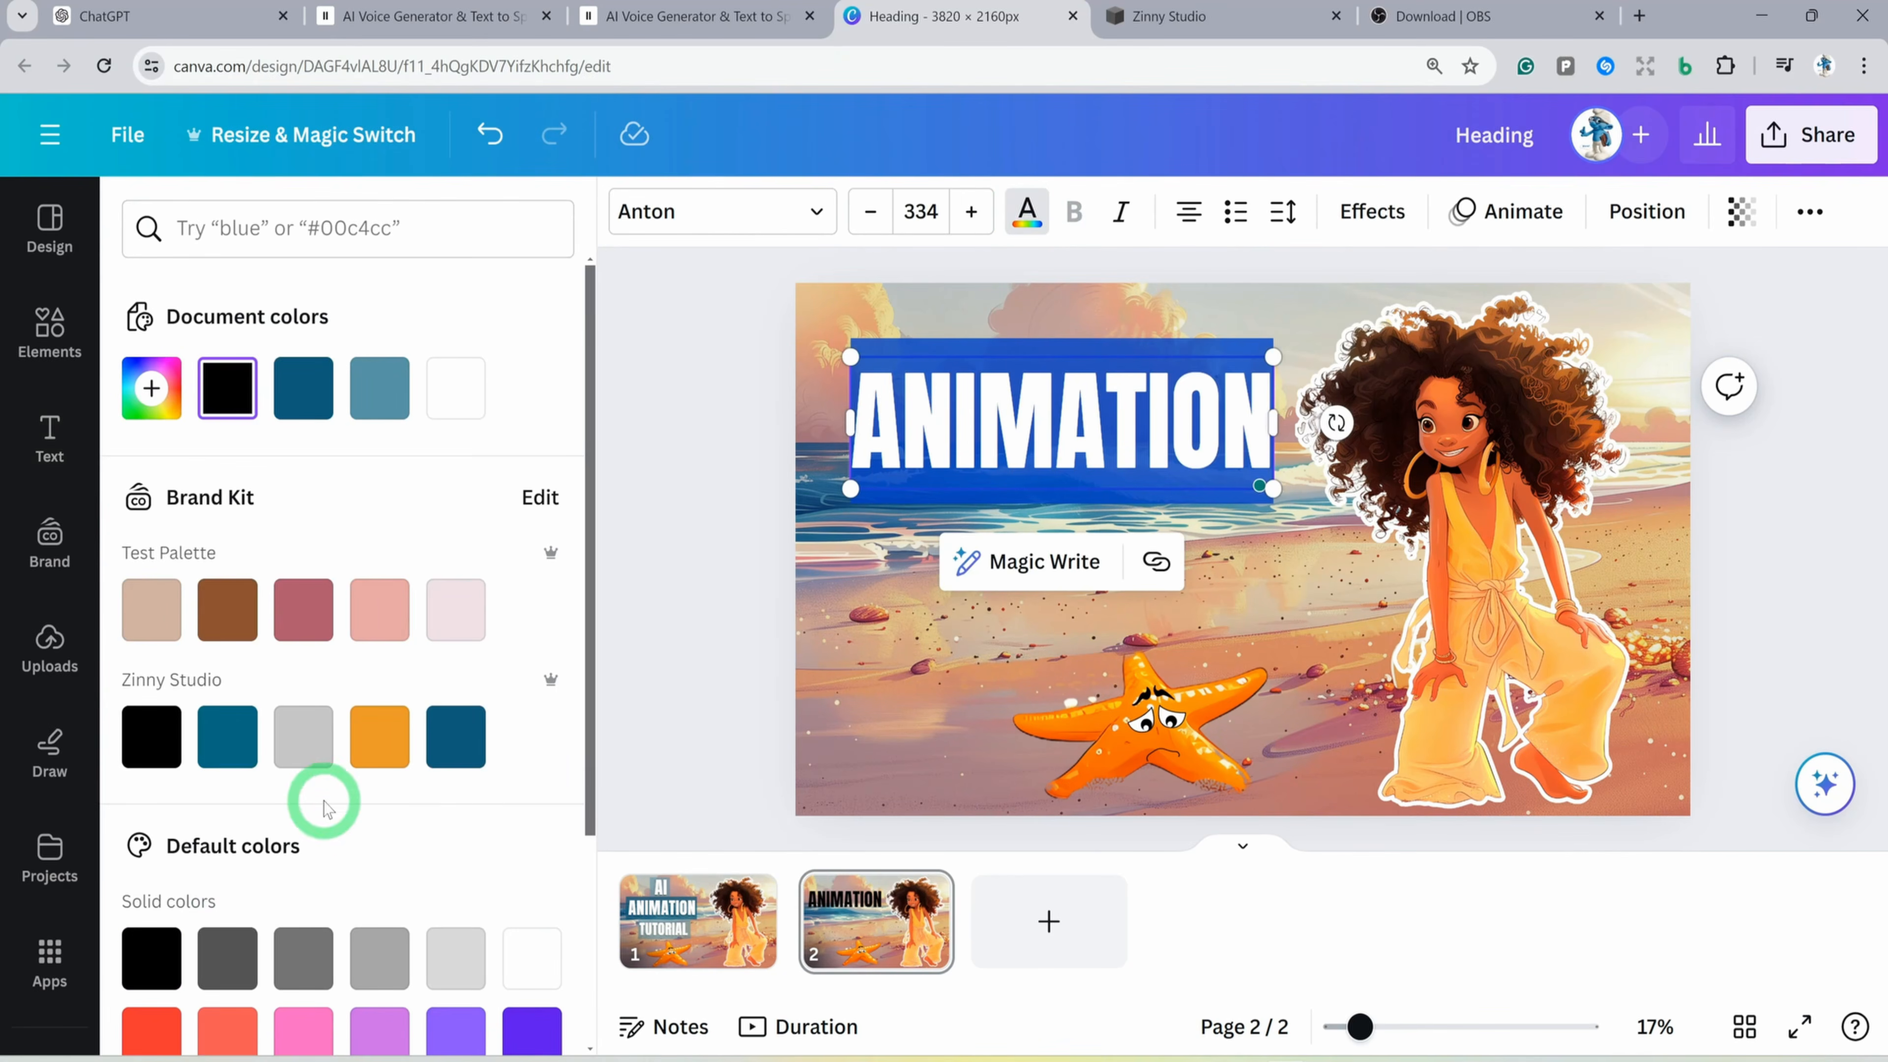
left_click_drag(1015, 357, 1015, 417)
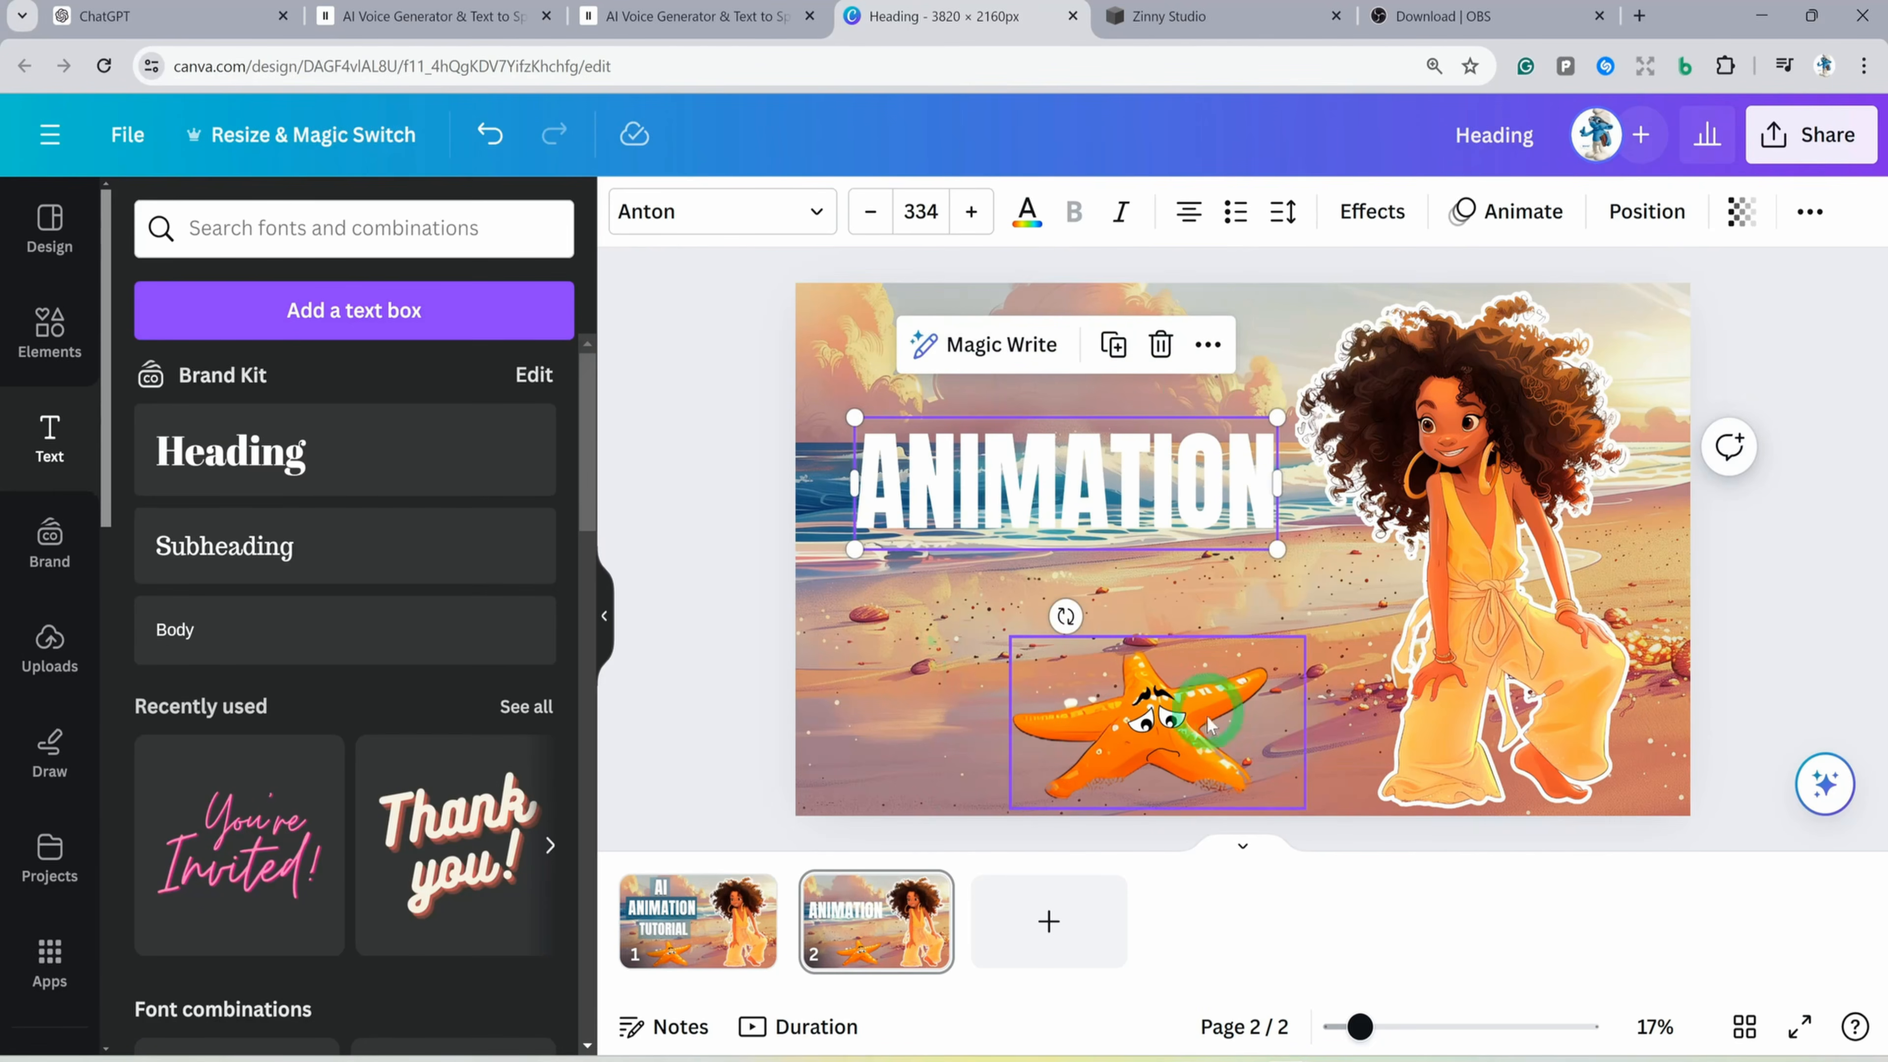
Download only page 1 of the thumbnail design as a PNG file
left_click(698, 892)
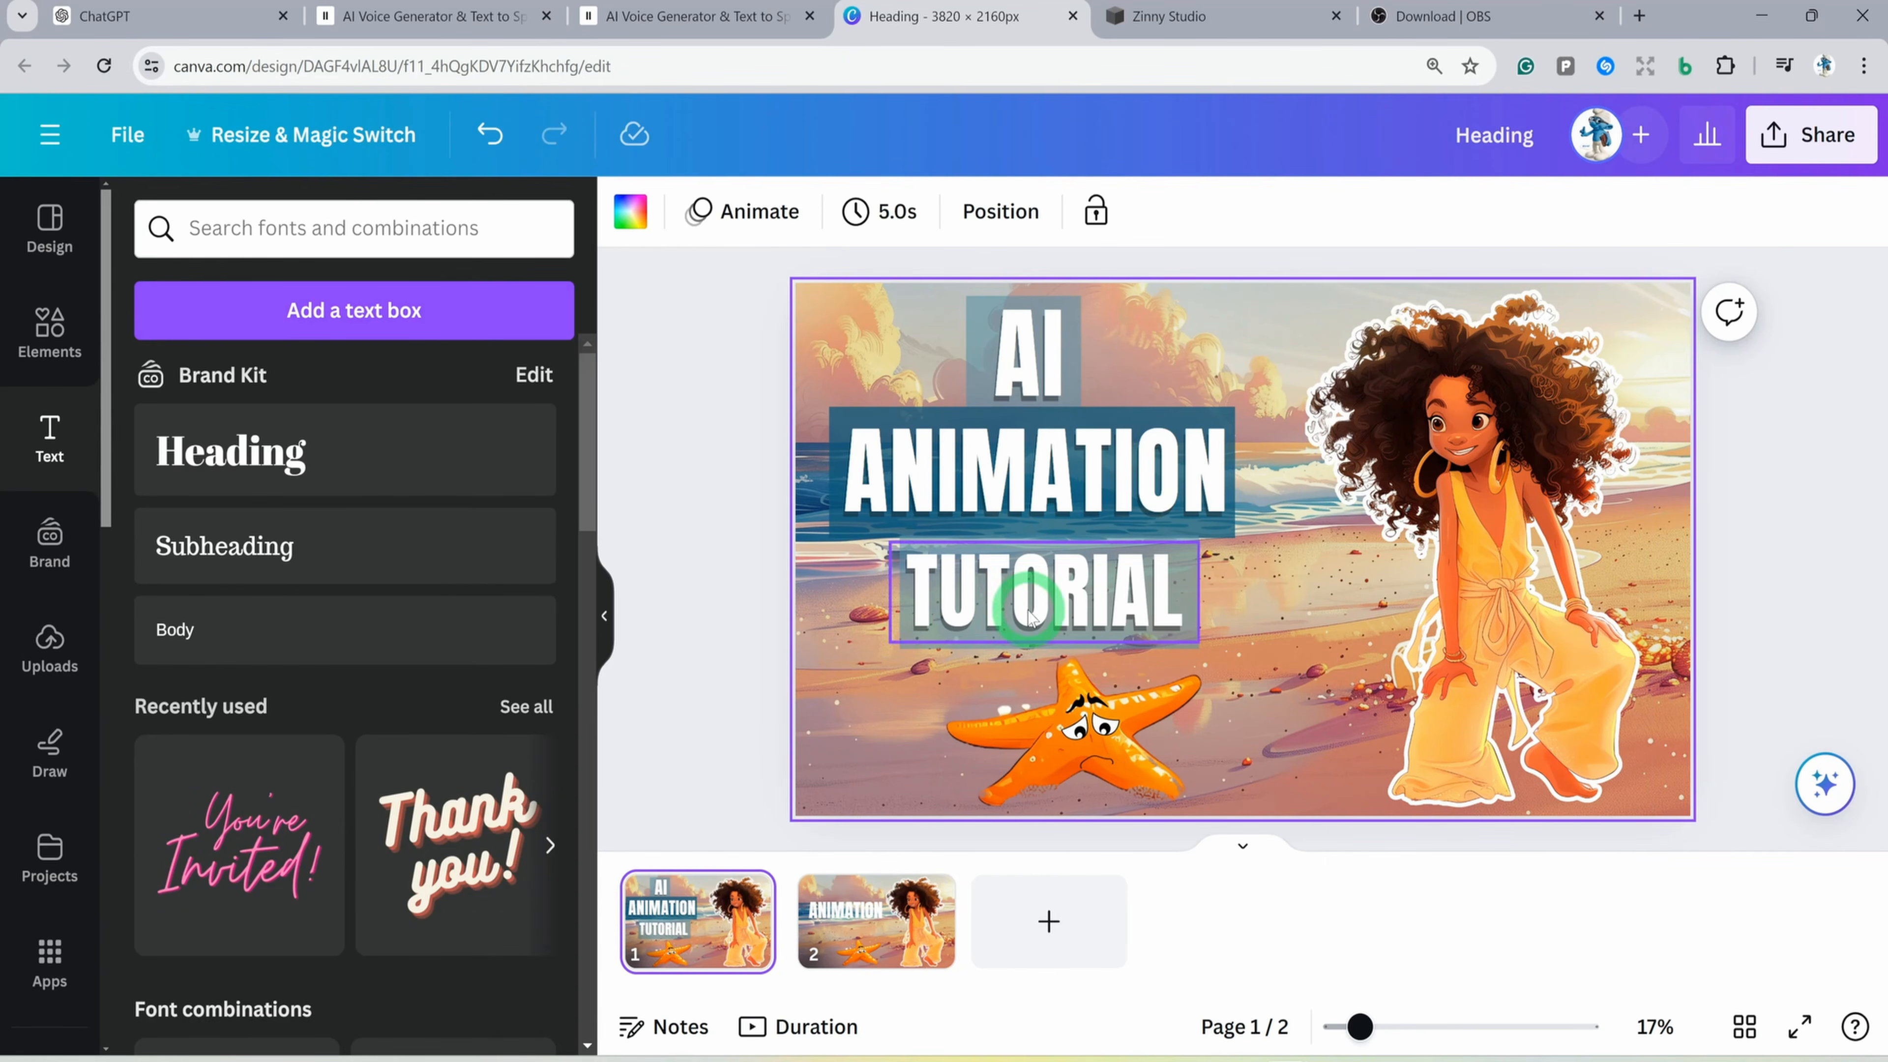
left_click(1834, 149)
left_click(1487, 871)
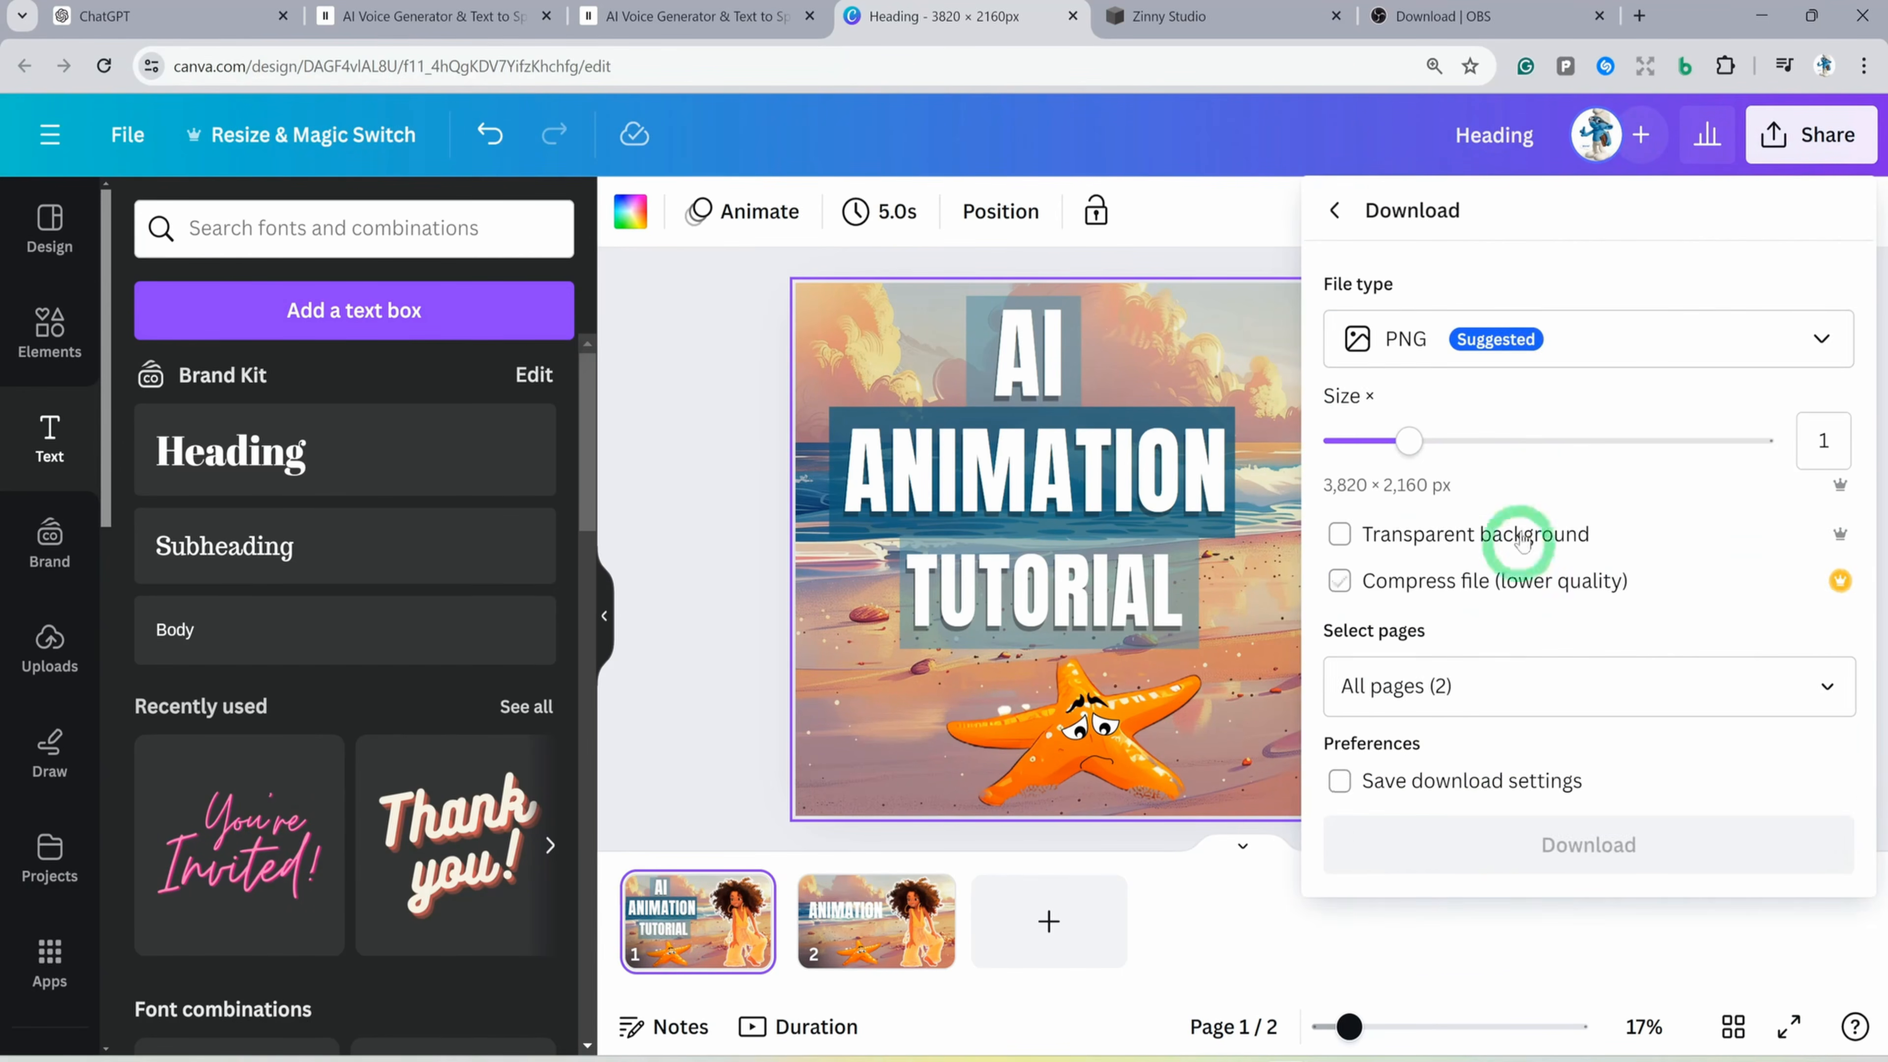
left_click(1509, 350)
left_click(1506, 344)
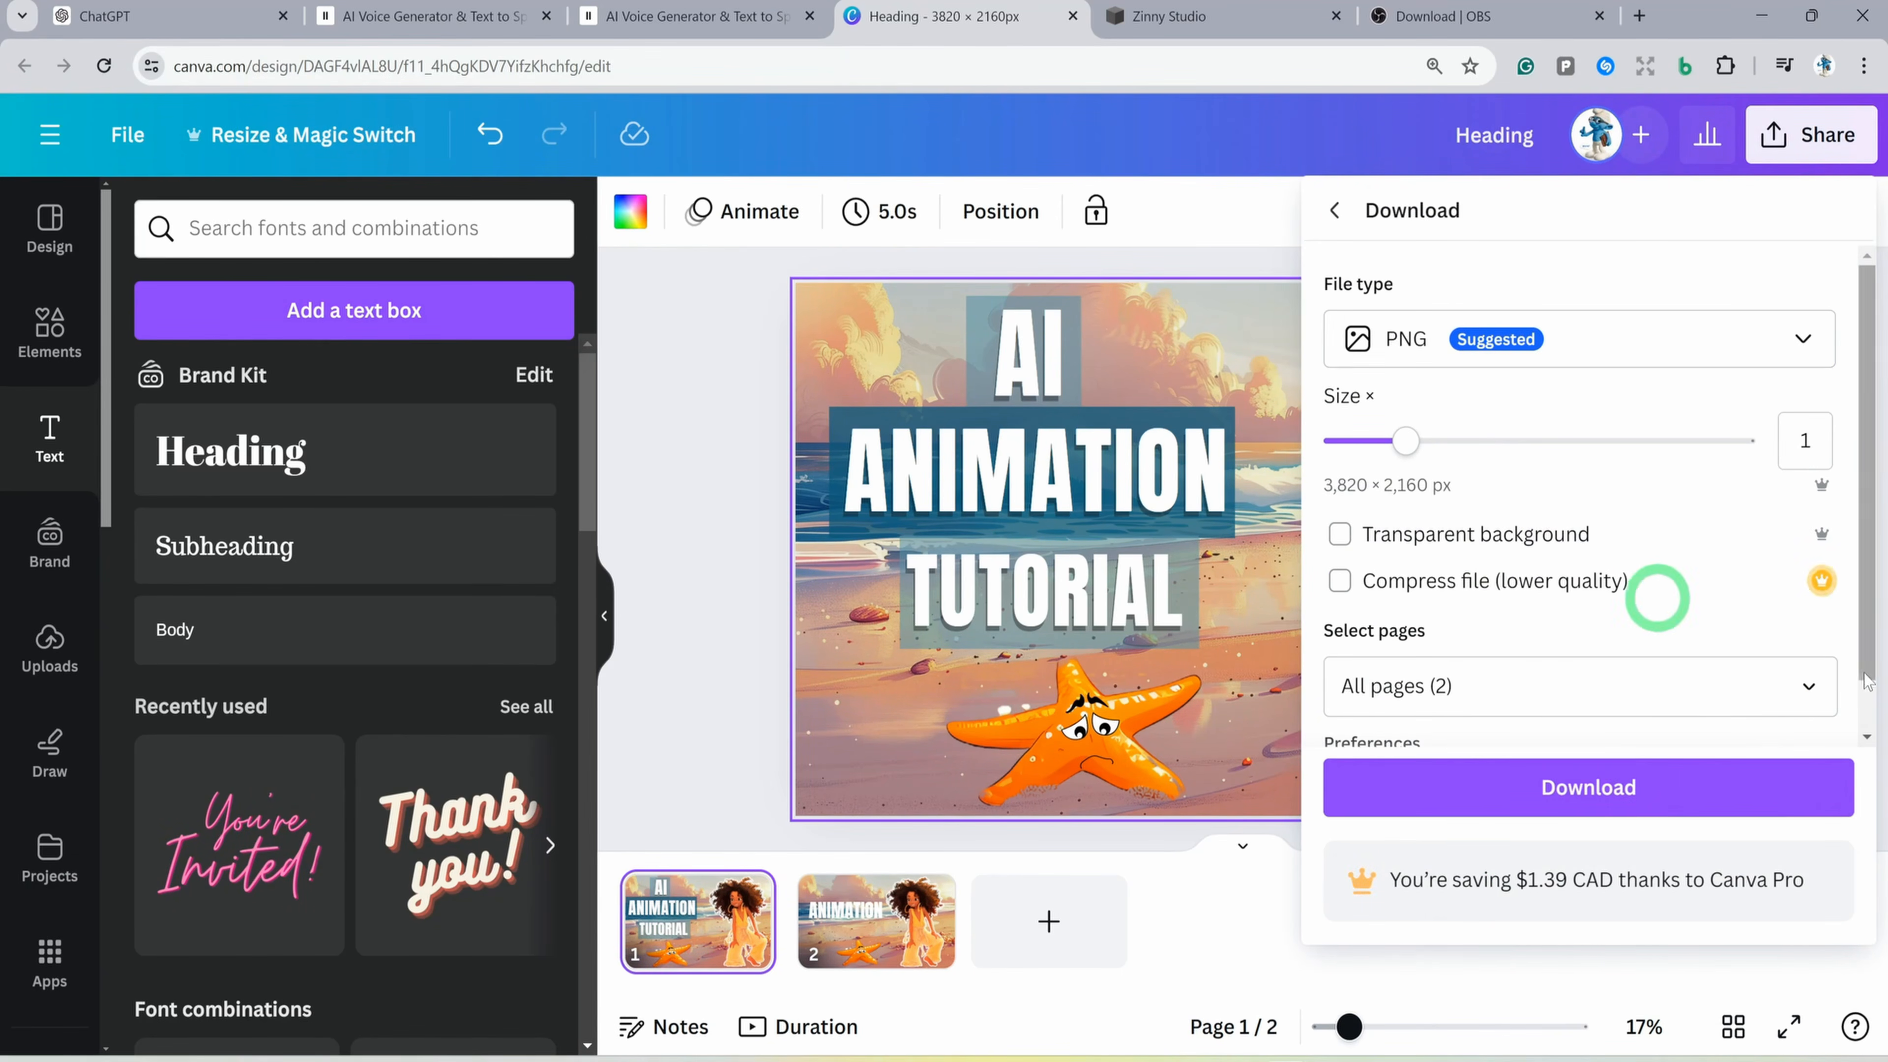
left_click(1810, 685)
left_click(1812, 349)
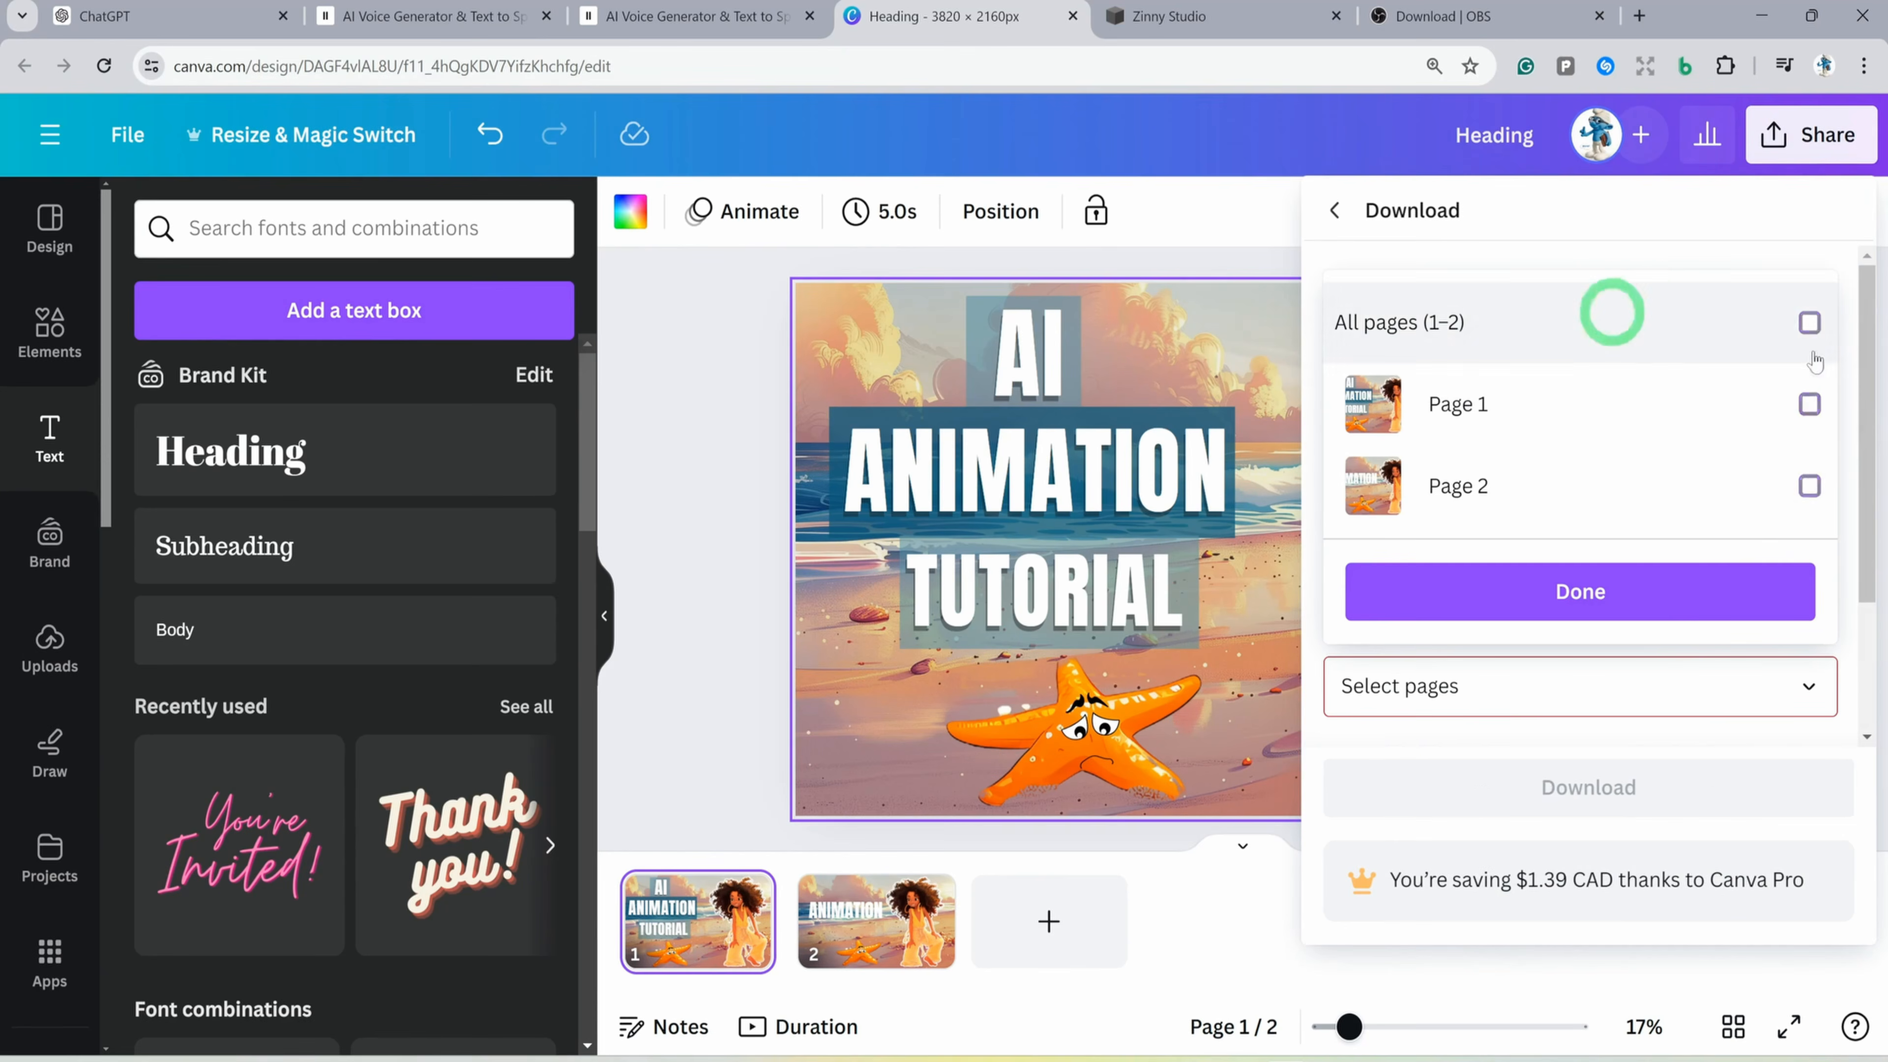
left_click(1810, 404)
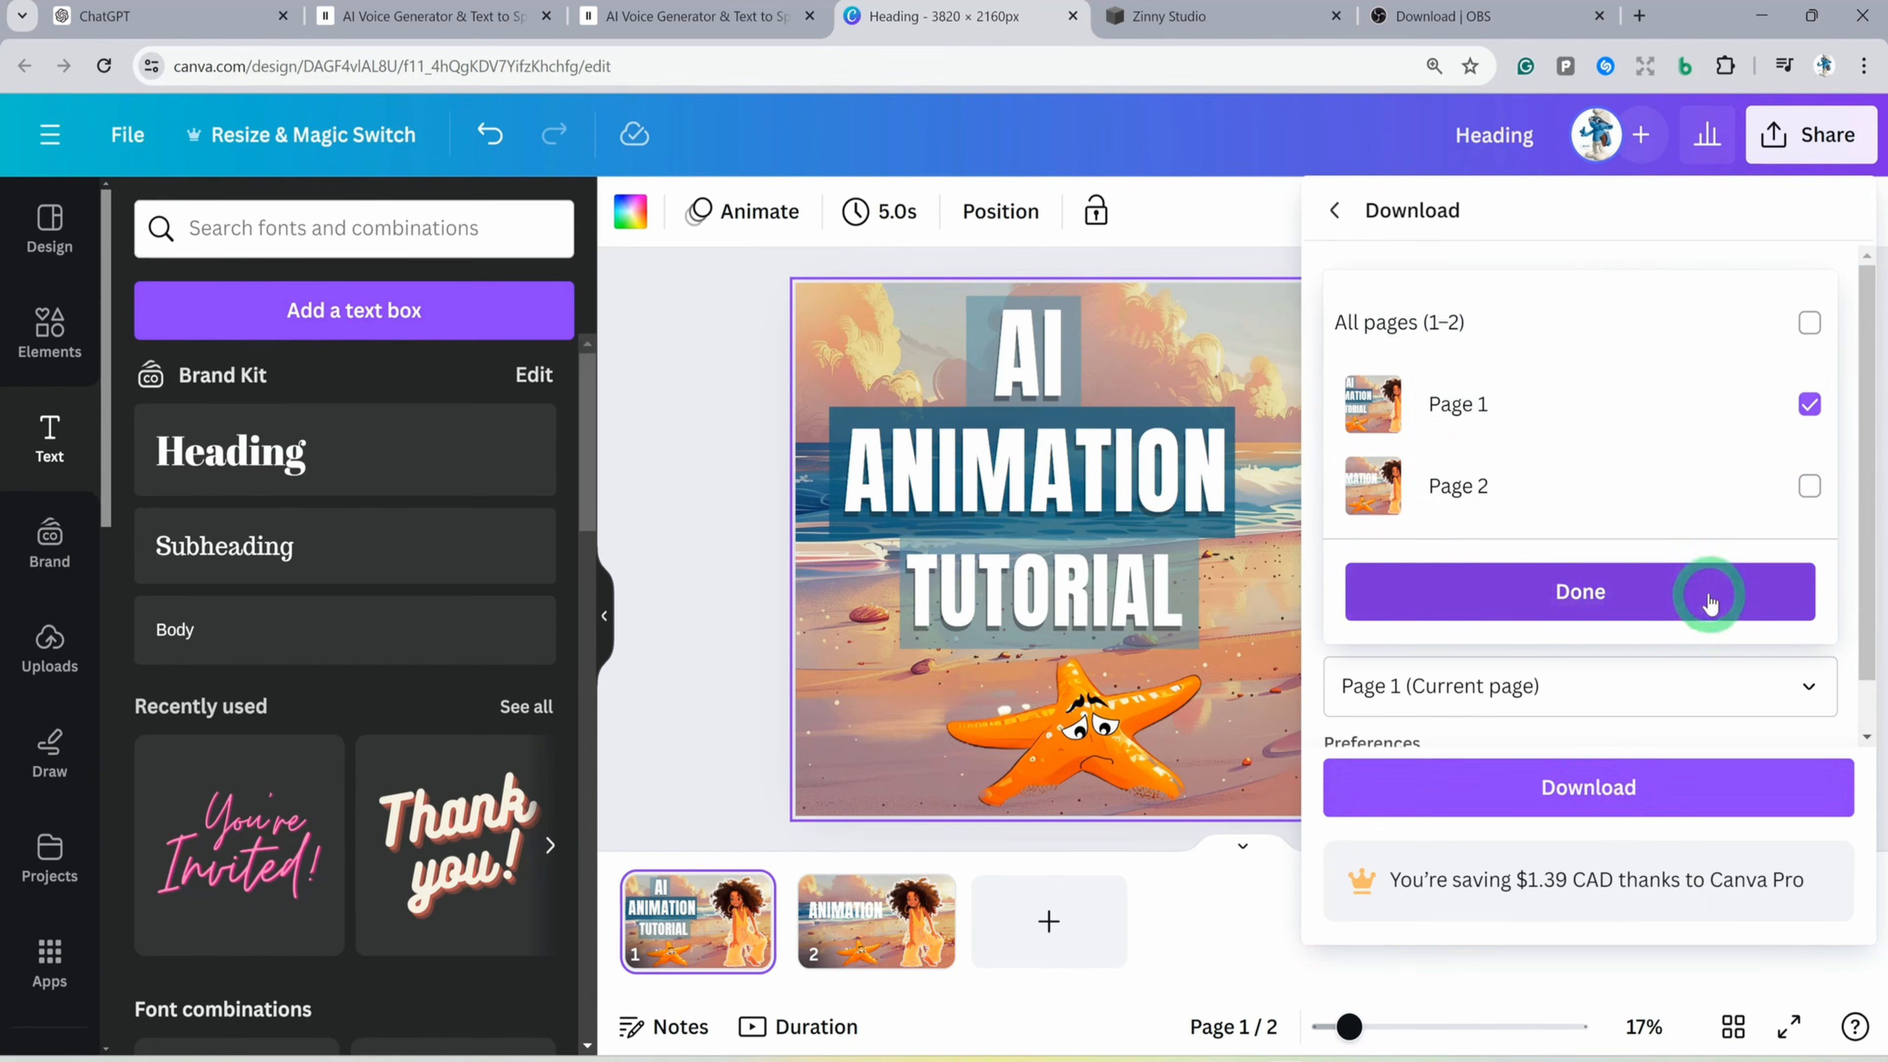
left_click(1710, 595)
left_click(1580, 788)
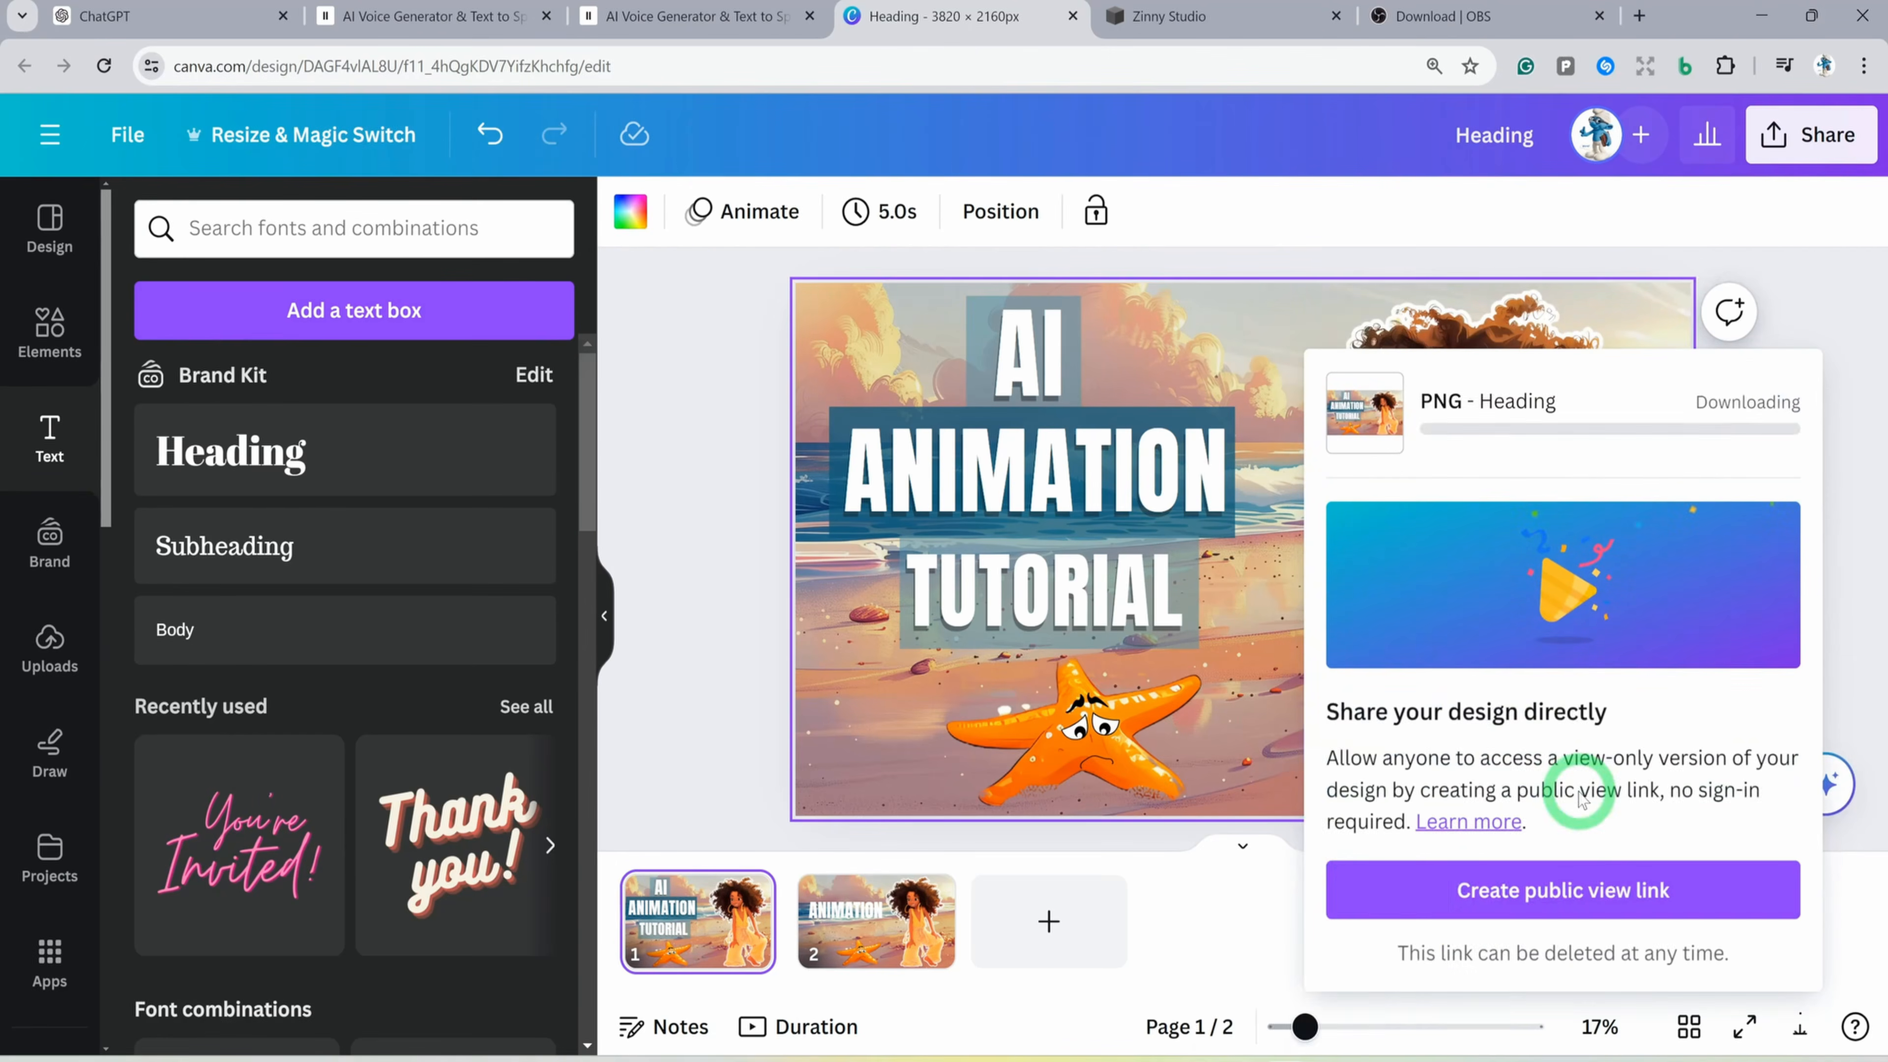
Switch to YouTube Studio and try to upload a custom thumbnail for the "How to Create AI animation for Faceless Youtube Channel" video
mouse_move(1341, 1061)
left_click(1239, 982)
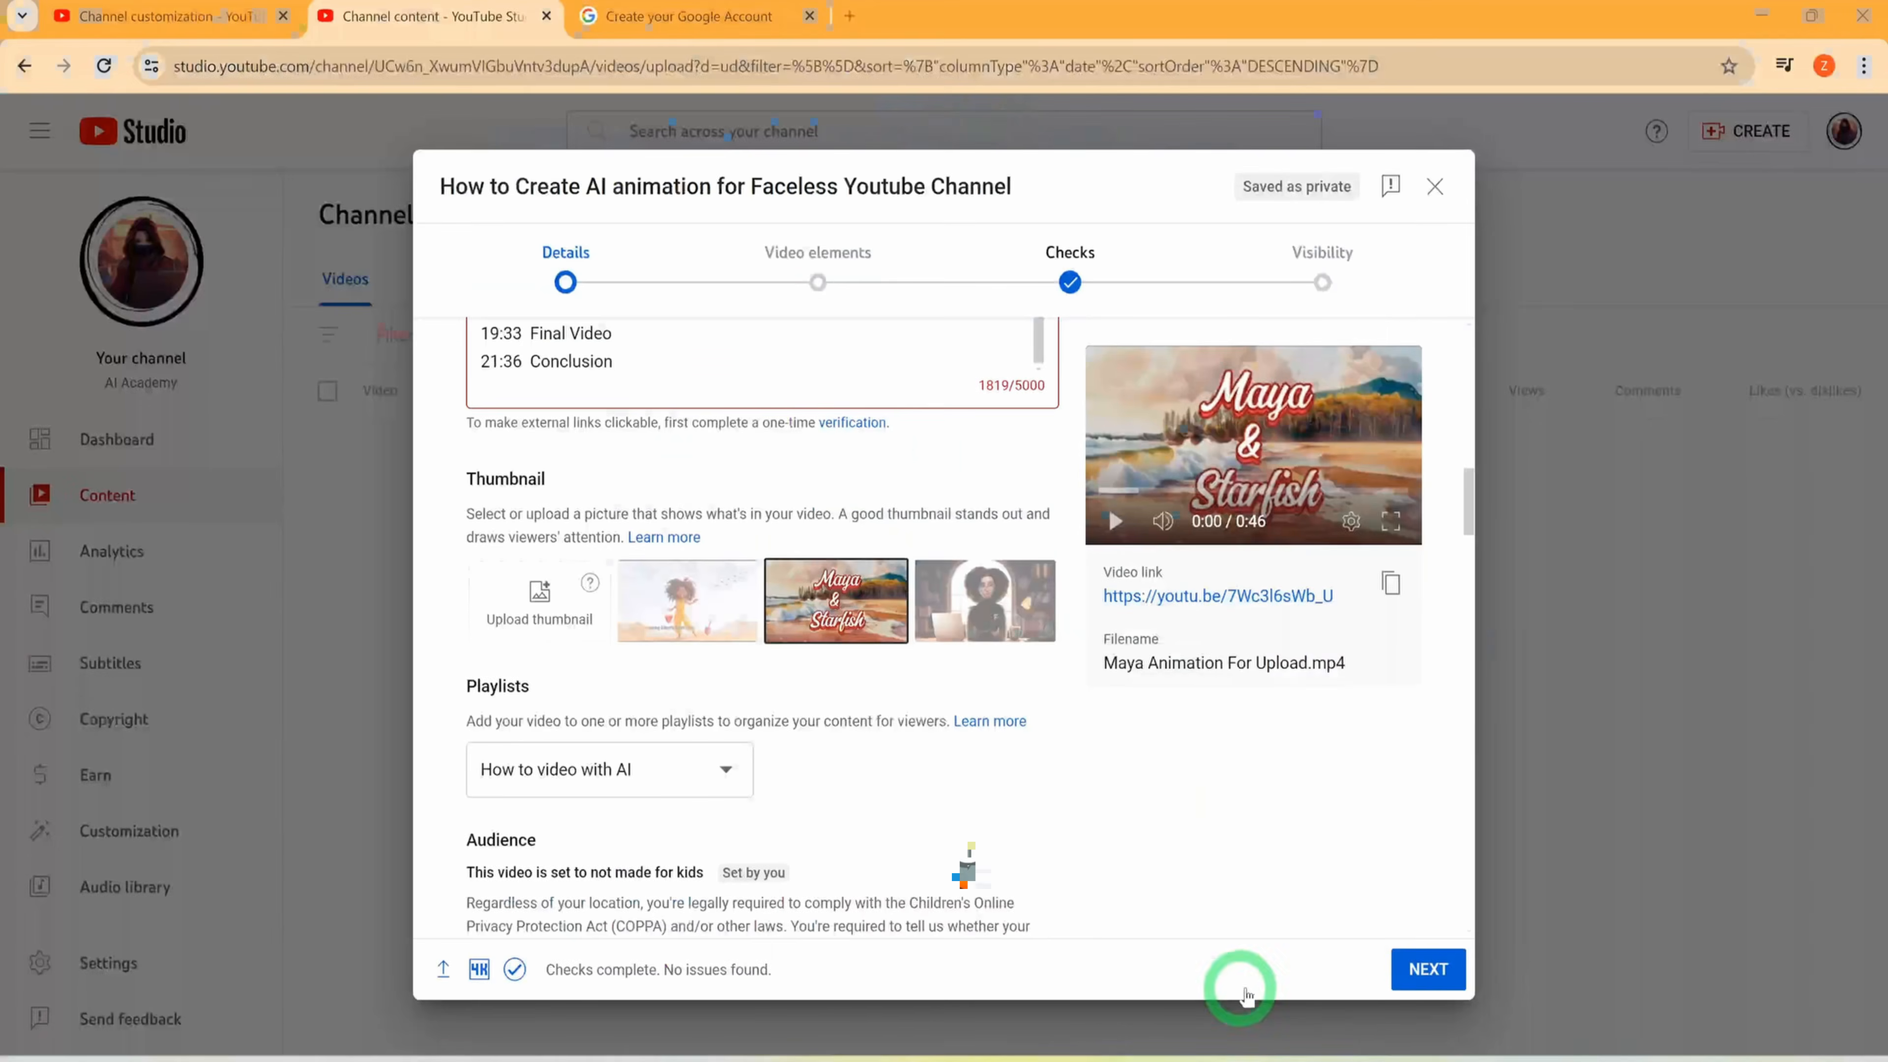
left_click(553, 599)
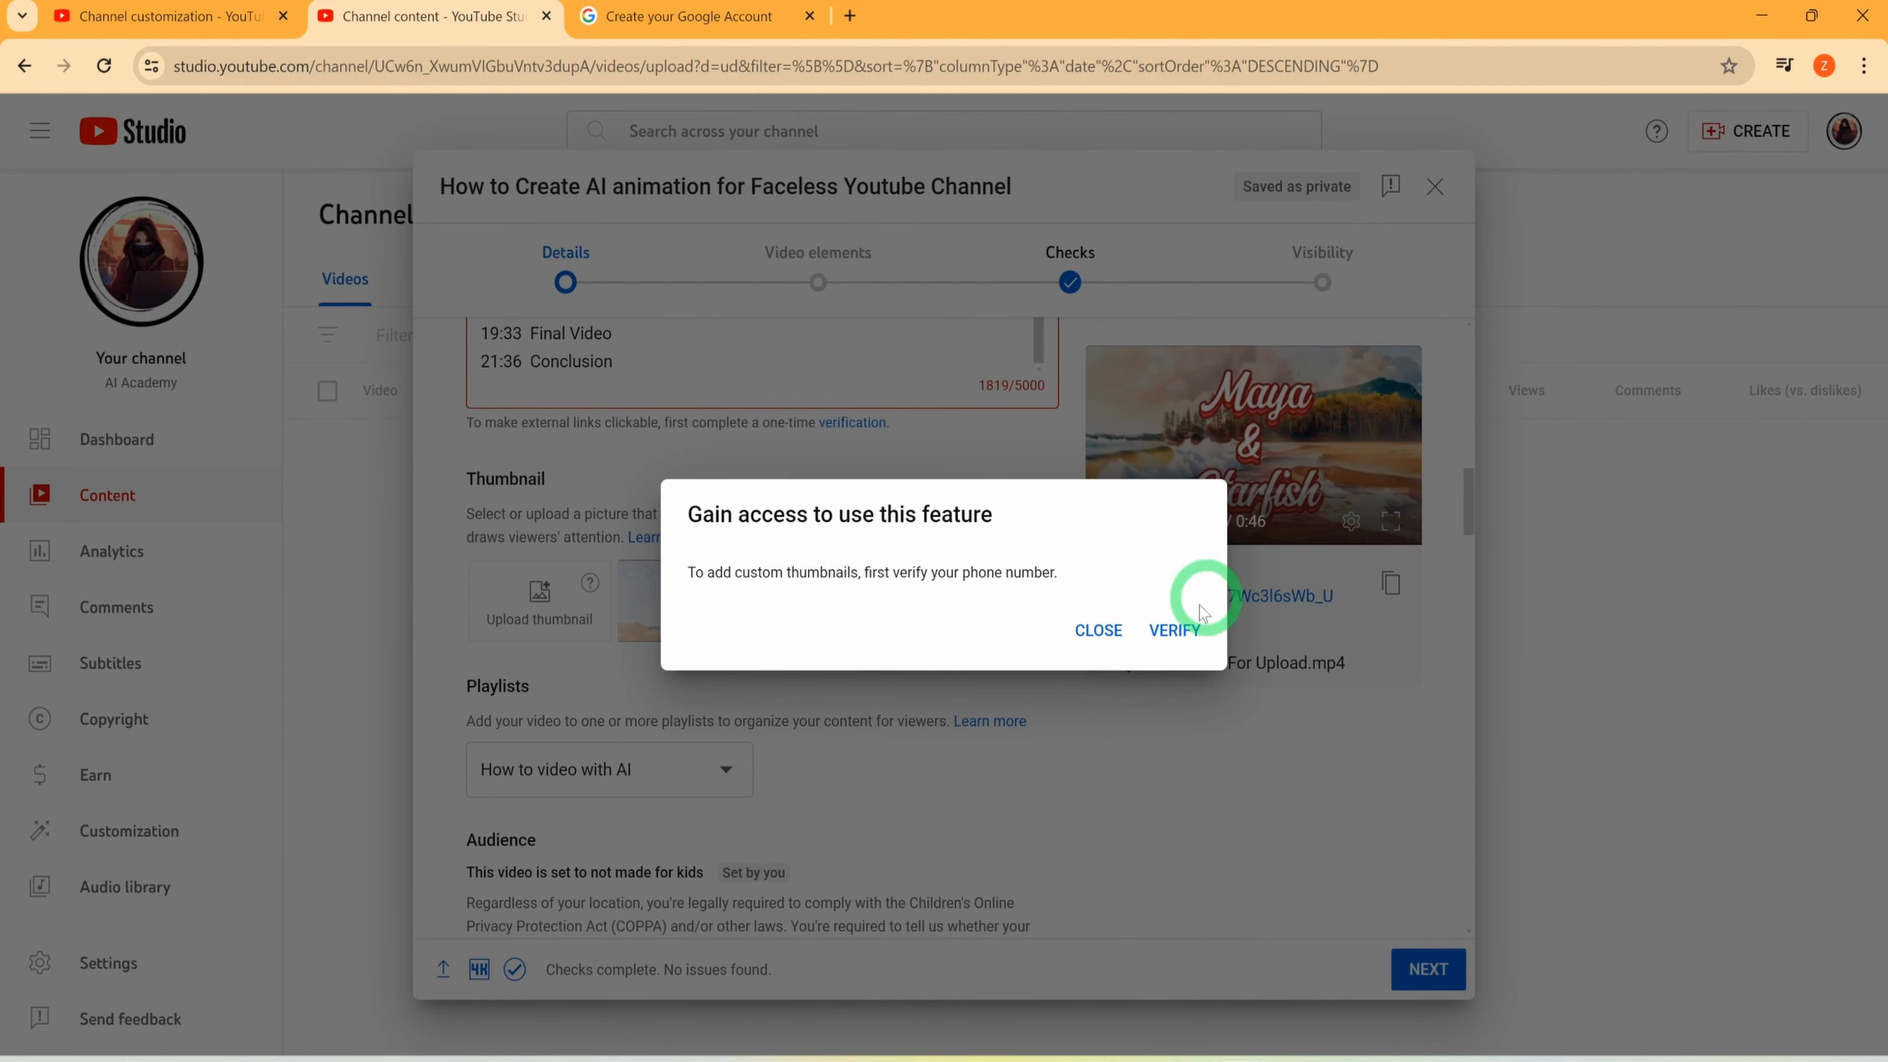
left_click(1189, 721)
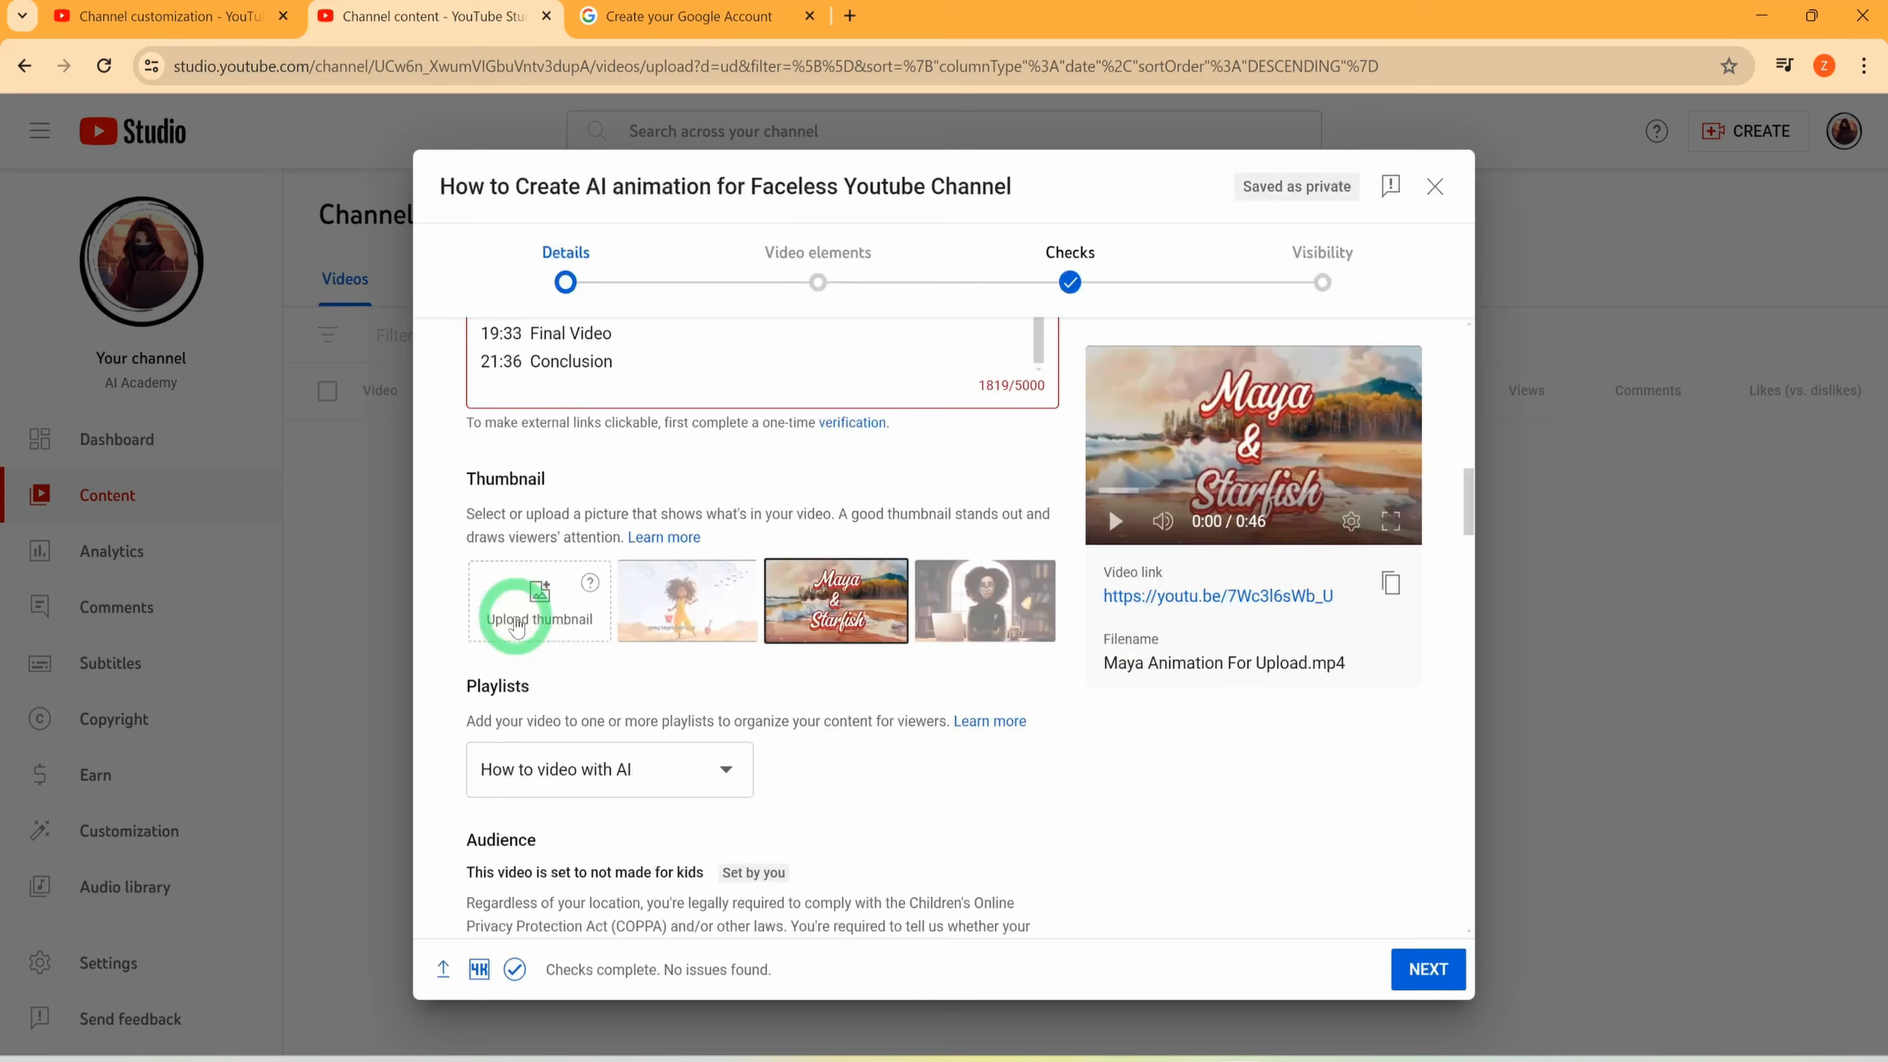
left_click(545, 596)
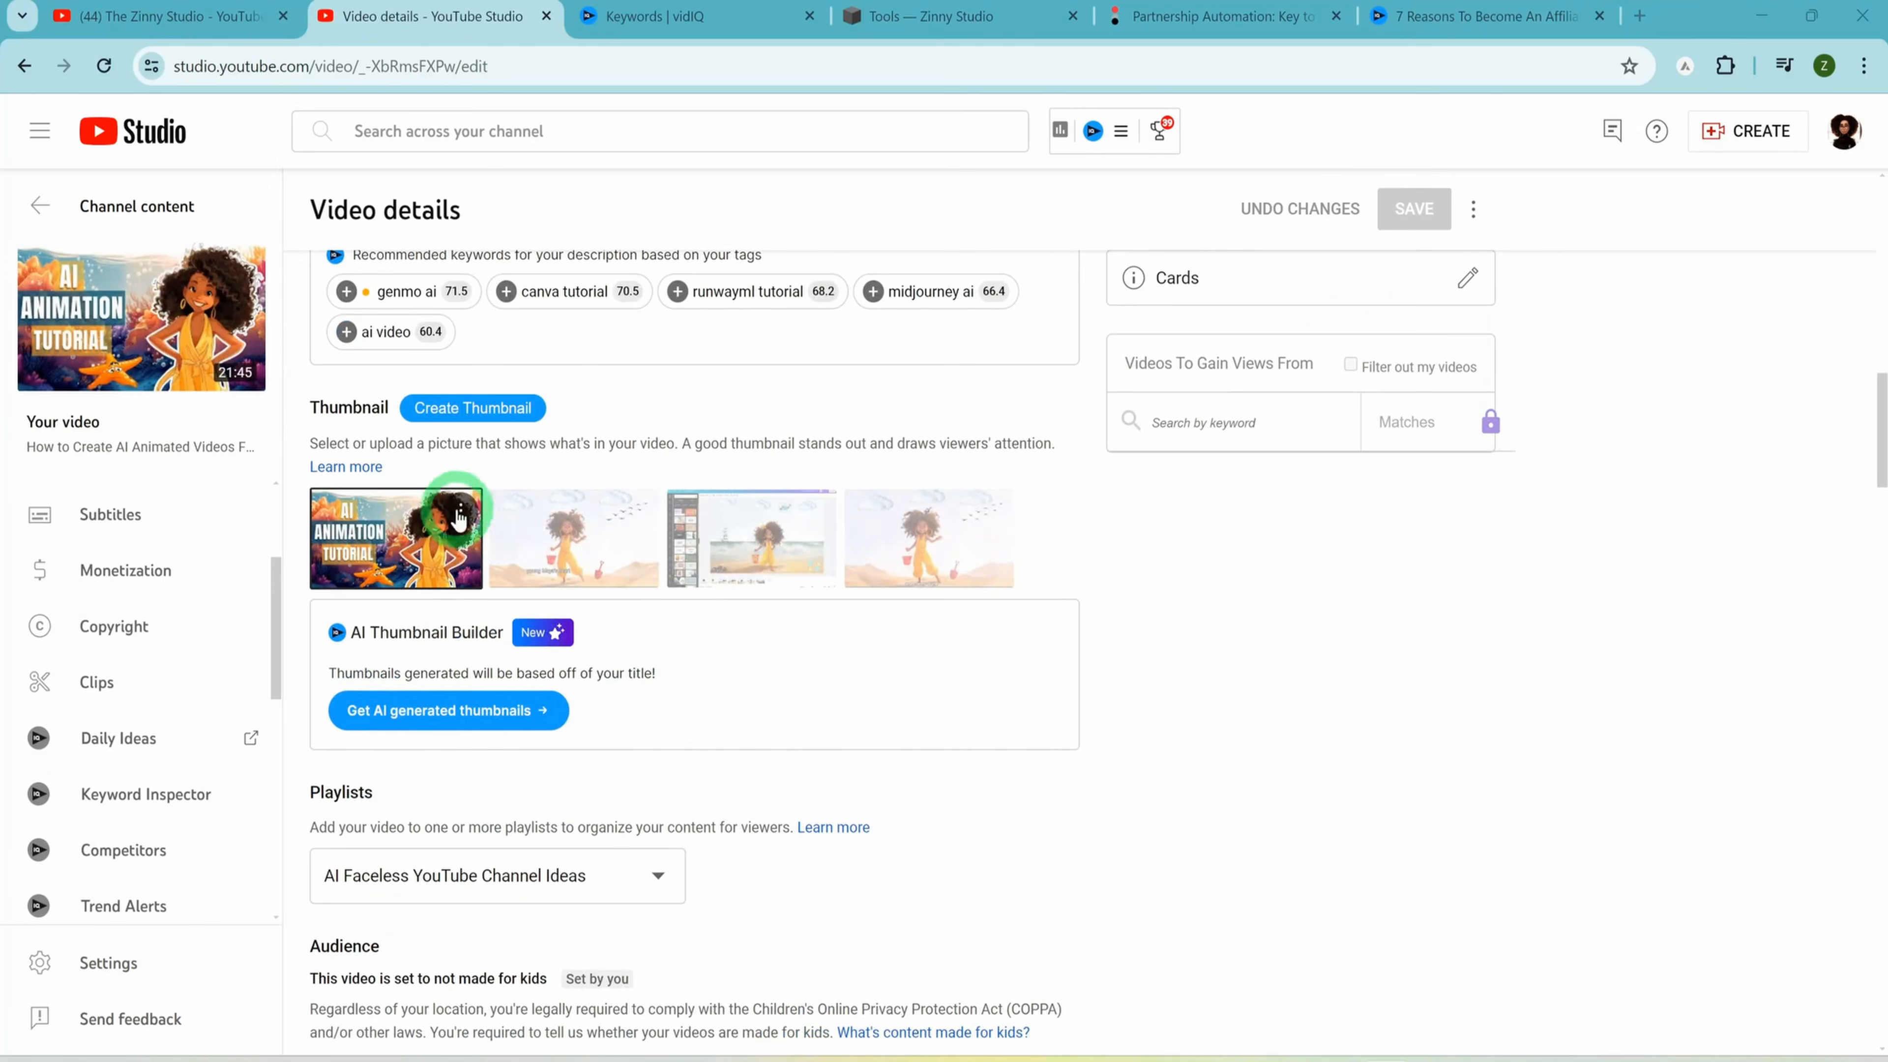
Try to replace the existing thumbnail on the other channel's video with the Heading image from Downloads
left_click(452, 512)
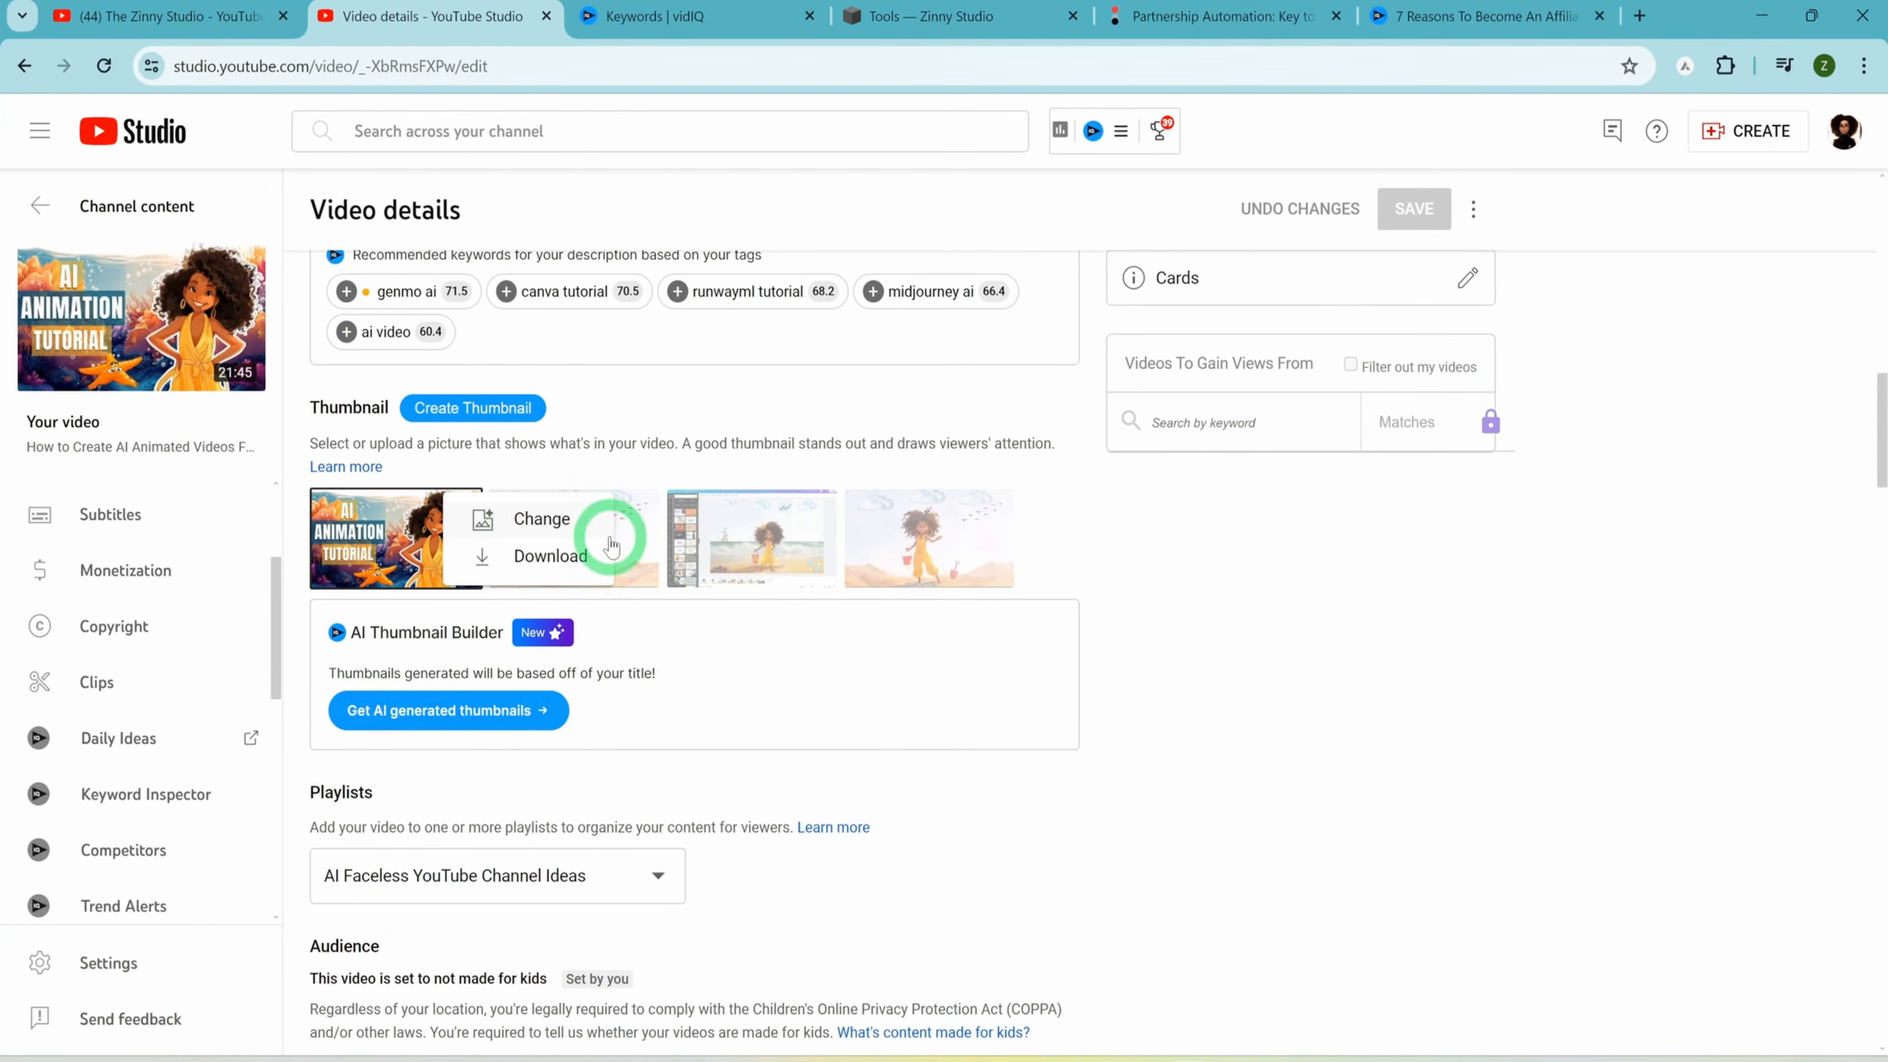
left_click(542, 537)
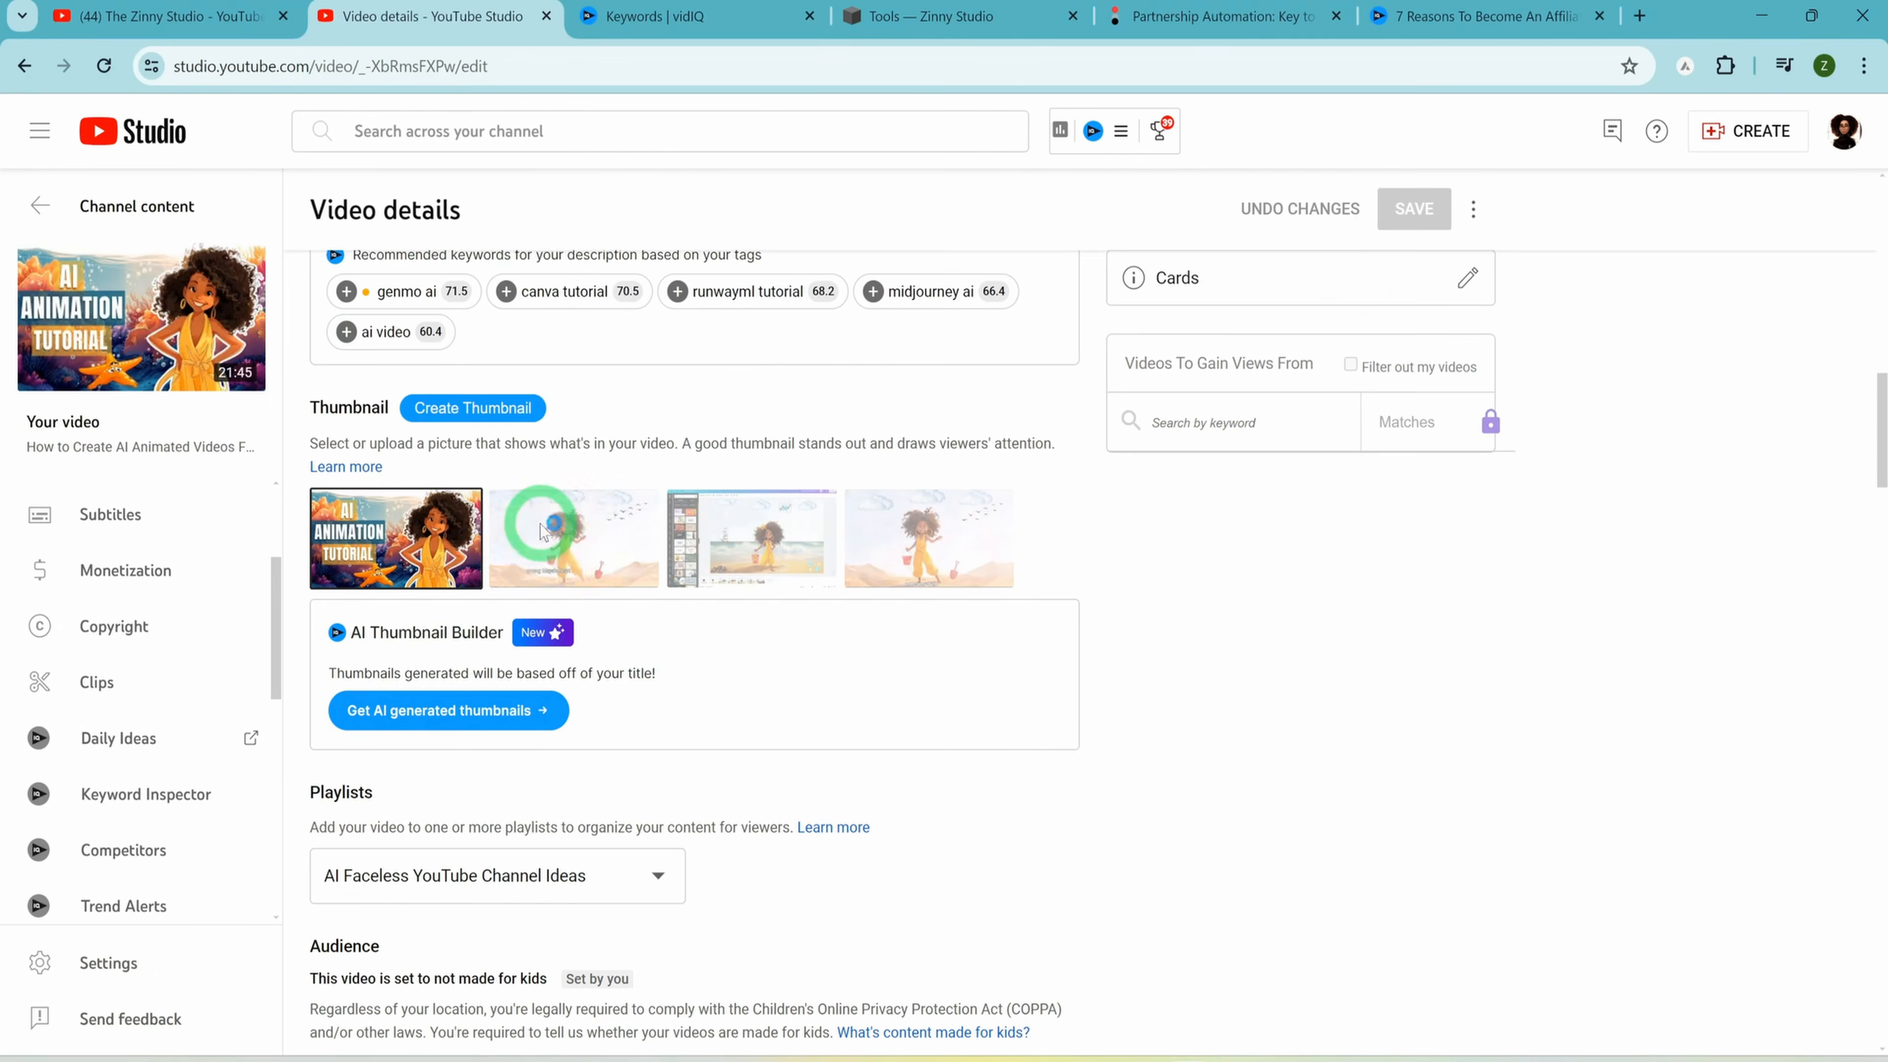
left_click(245, 209)
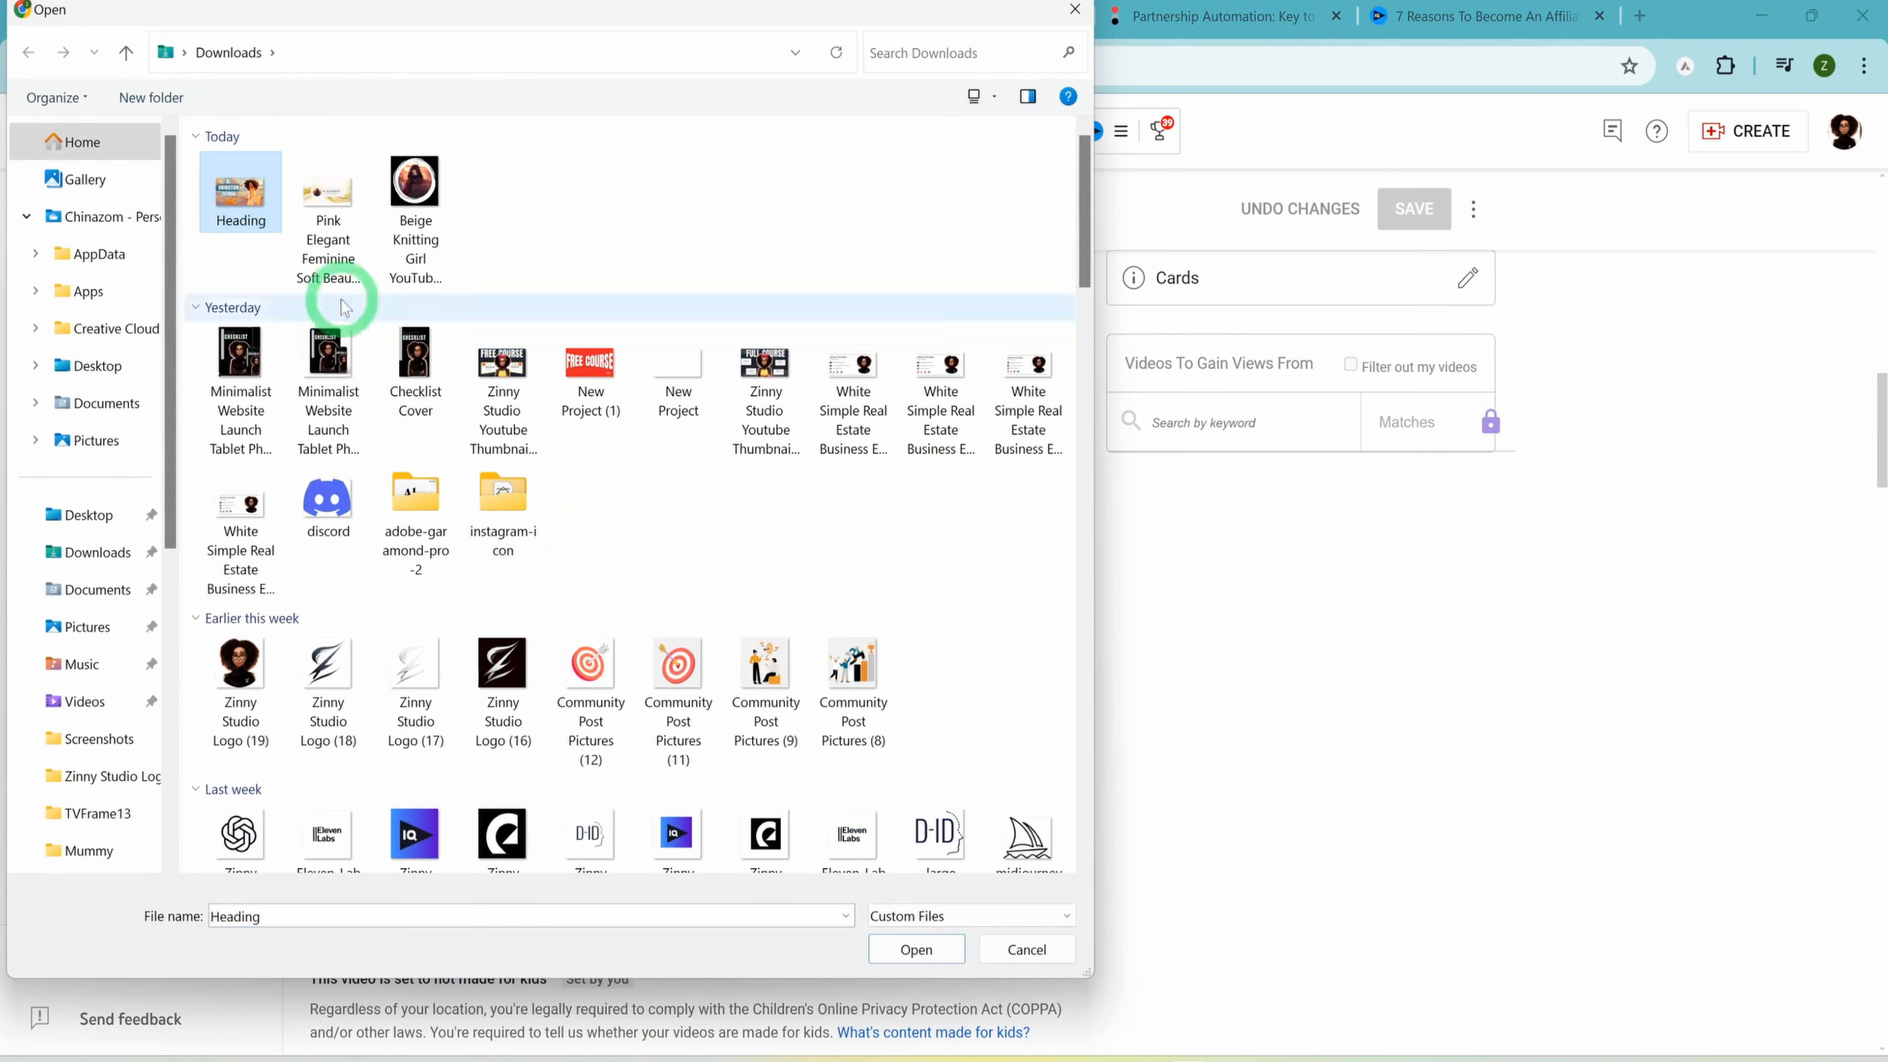
left_click(943, 956)
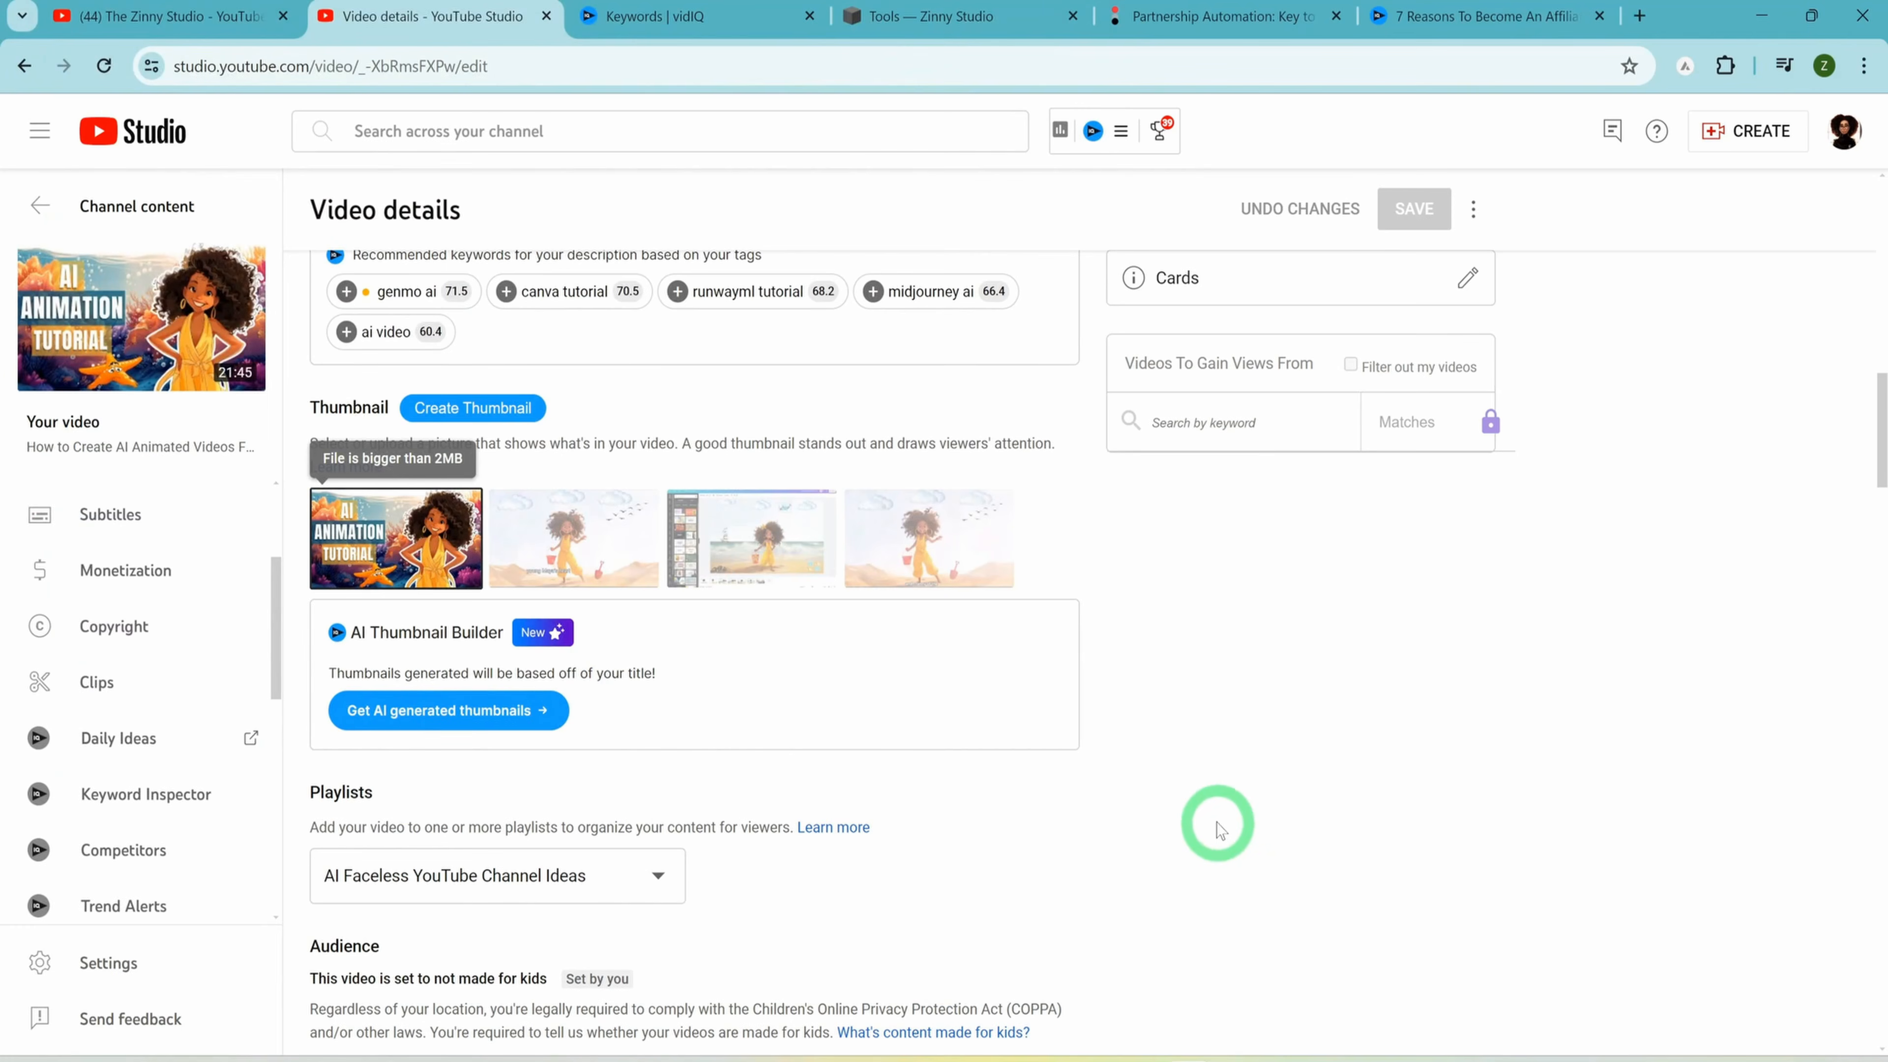
Advance the video upload past the video elements and checks to the visibility stage and review the publishing and scheduling options
scroll(1285, 606, "up", 5)
scroll(1286, 607, "up", 10)
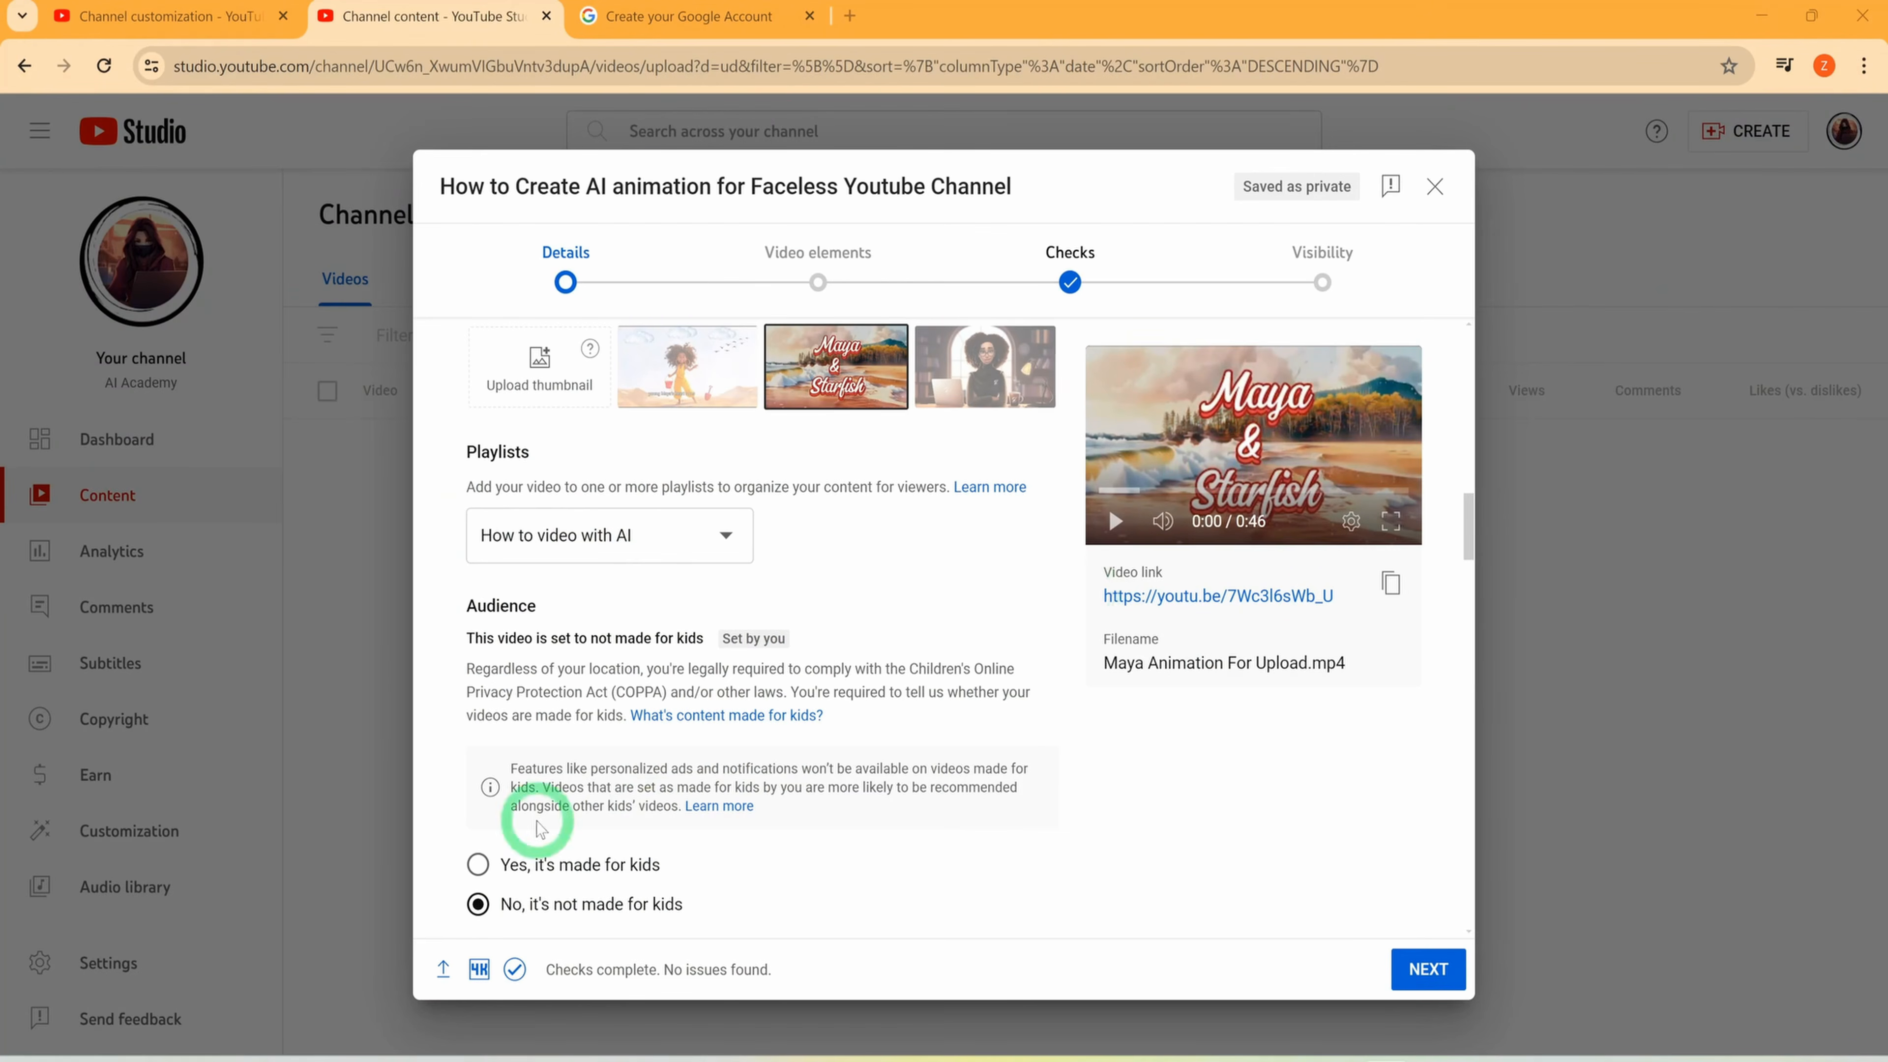
left_click(1429, 969)
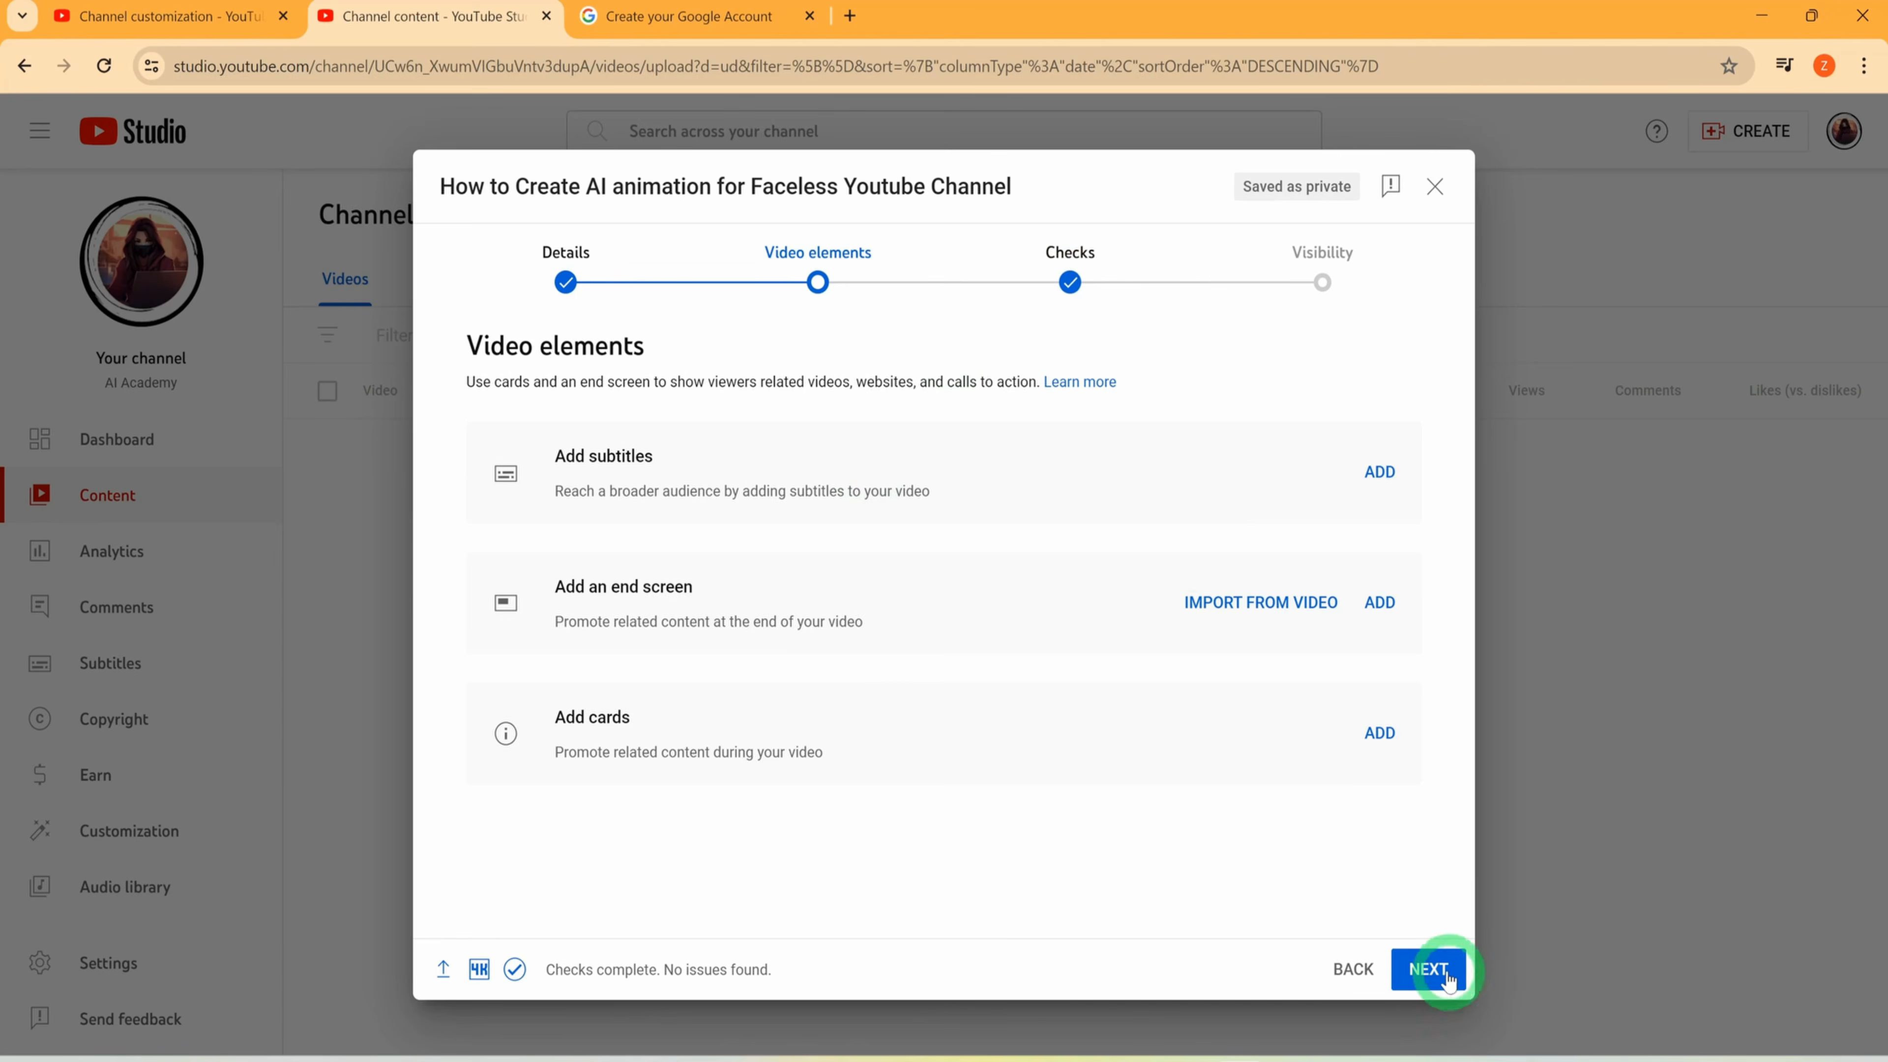
left_click(1435, 970)
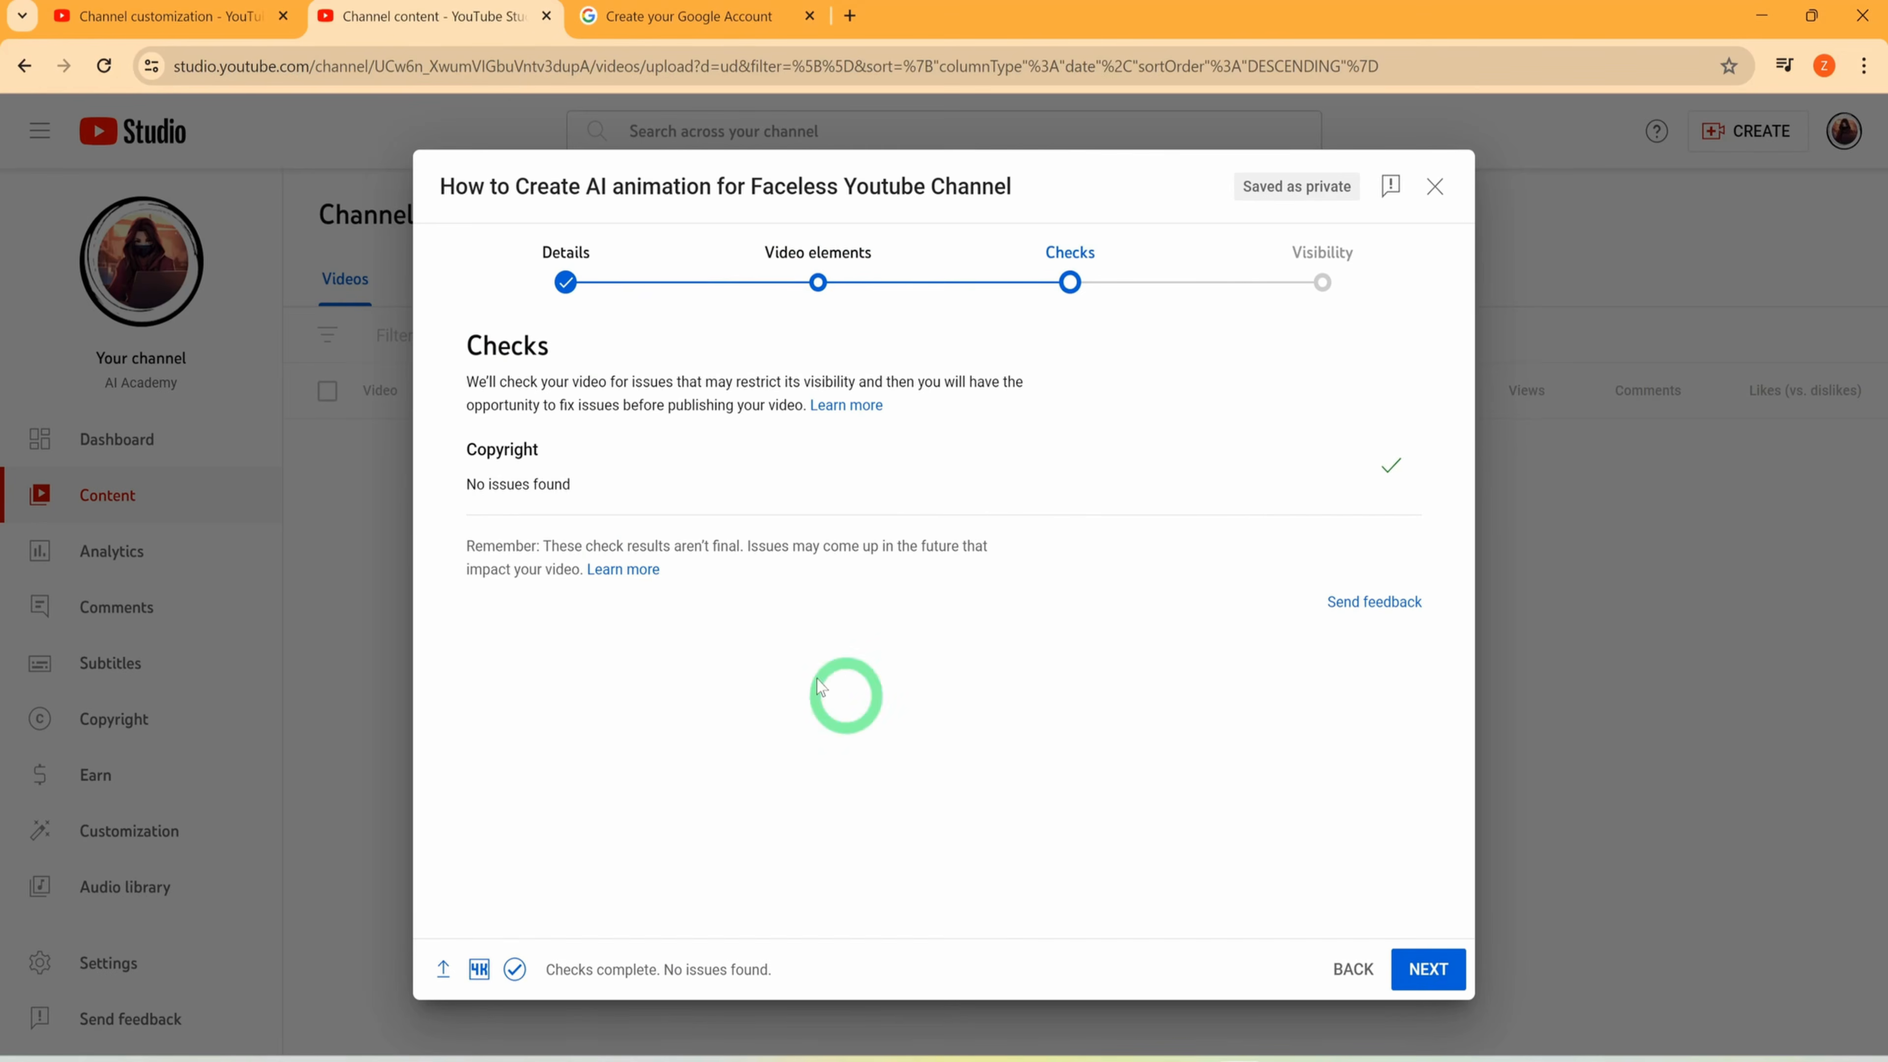
left_click(1428, 968)
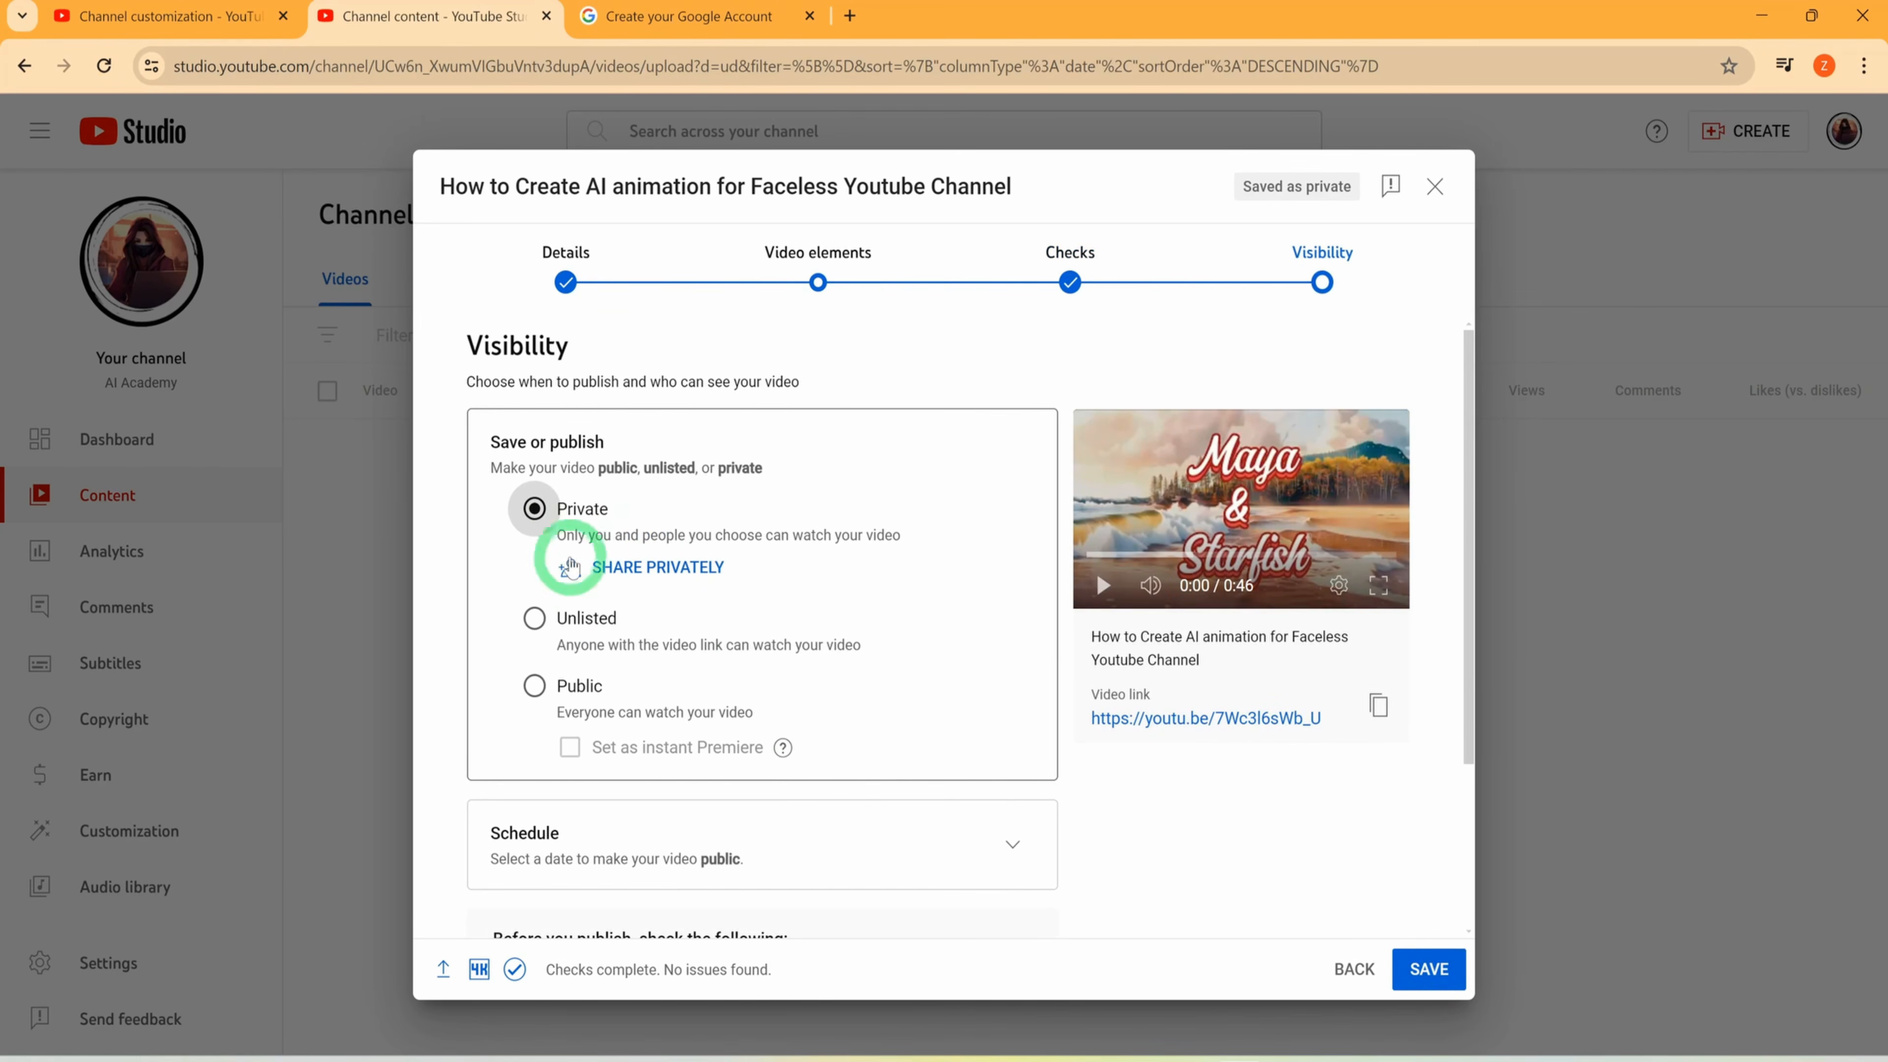
scroll(803, 725, "down", 3)
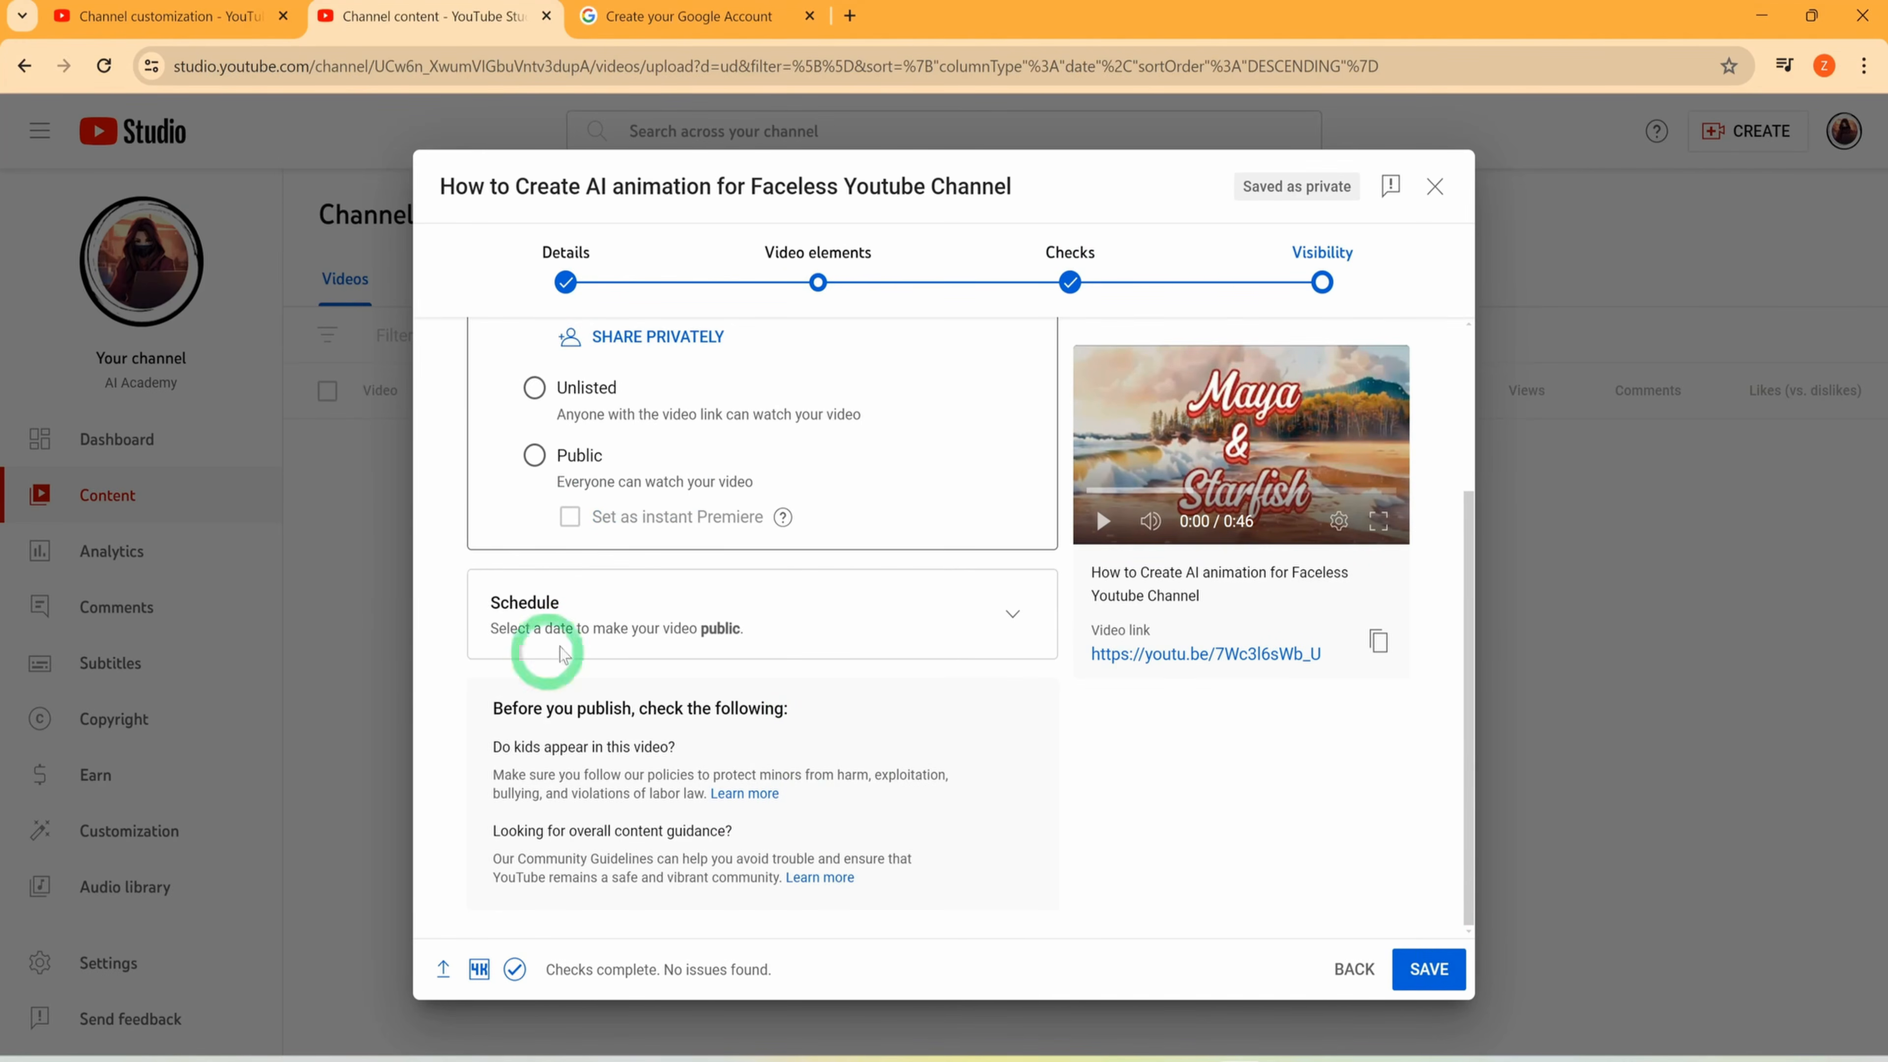
scroll(1143, 704, "up", 3)
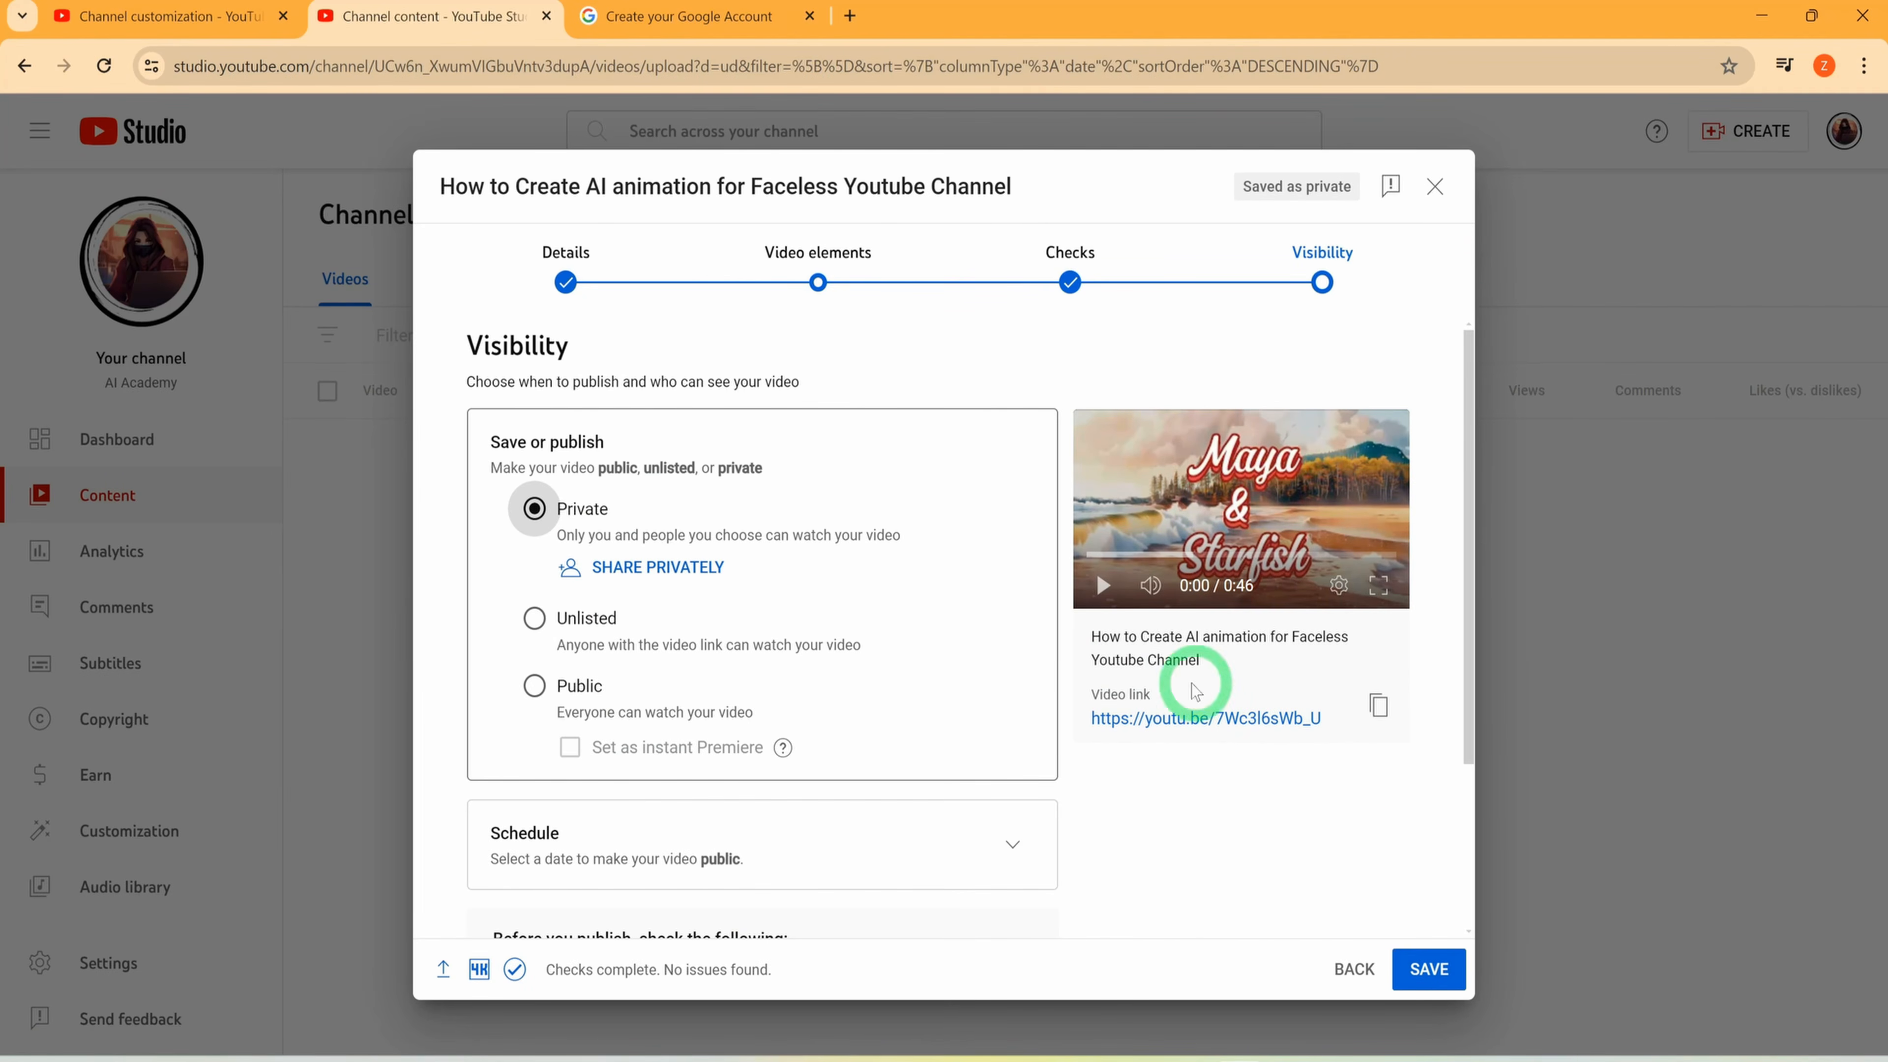
scroll(1143, 833, "down", 3)
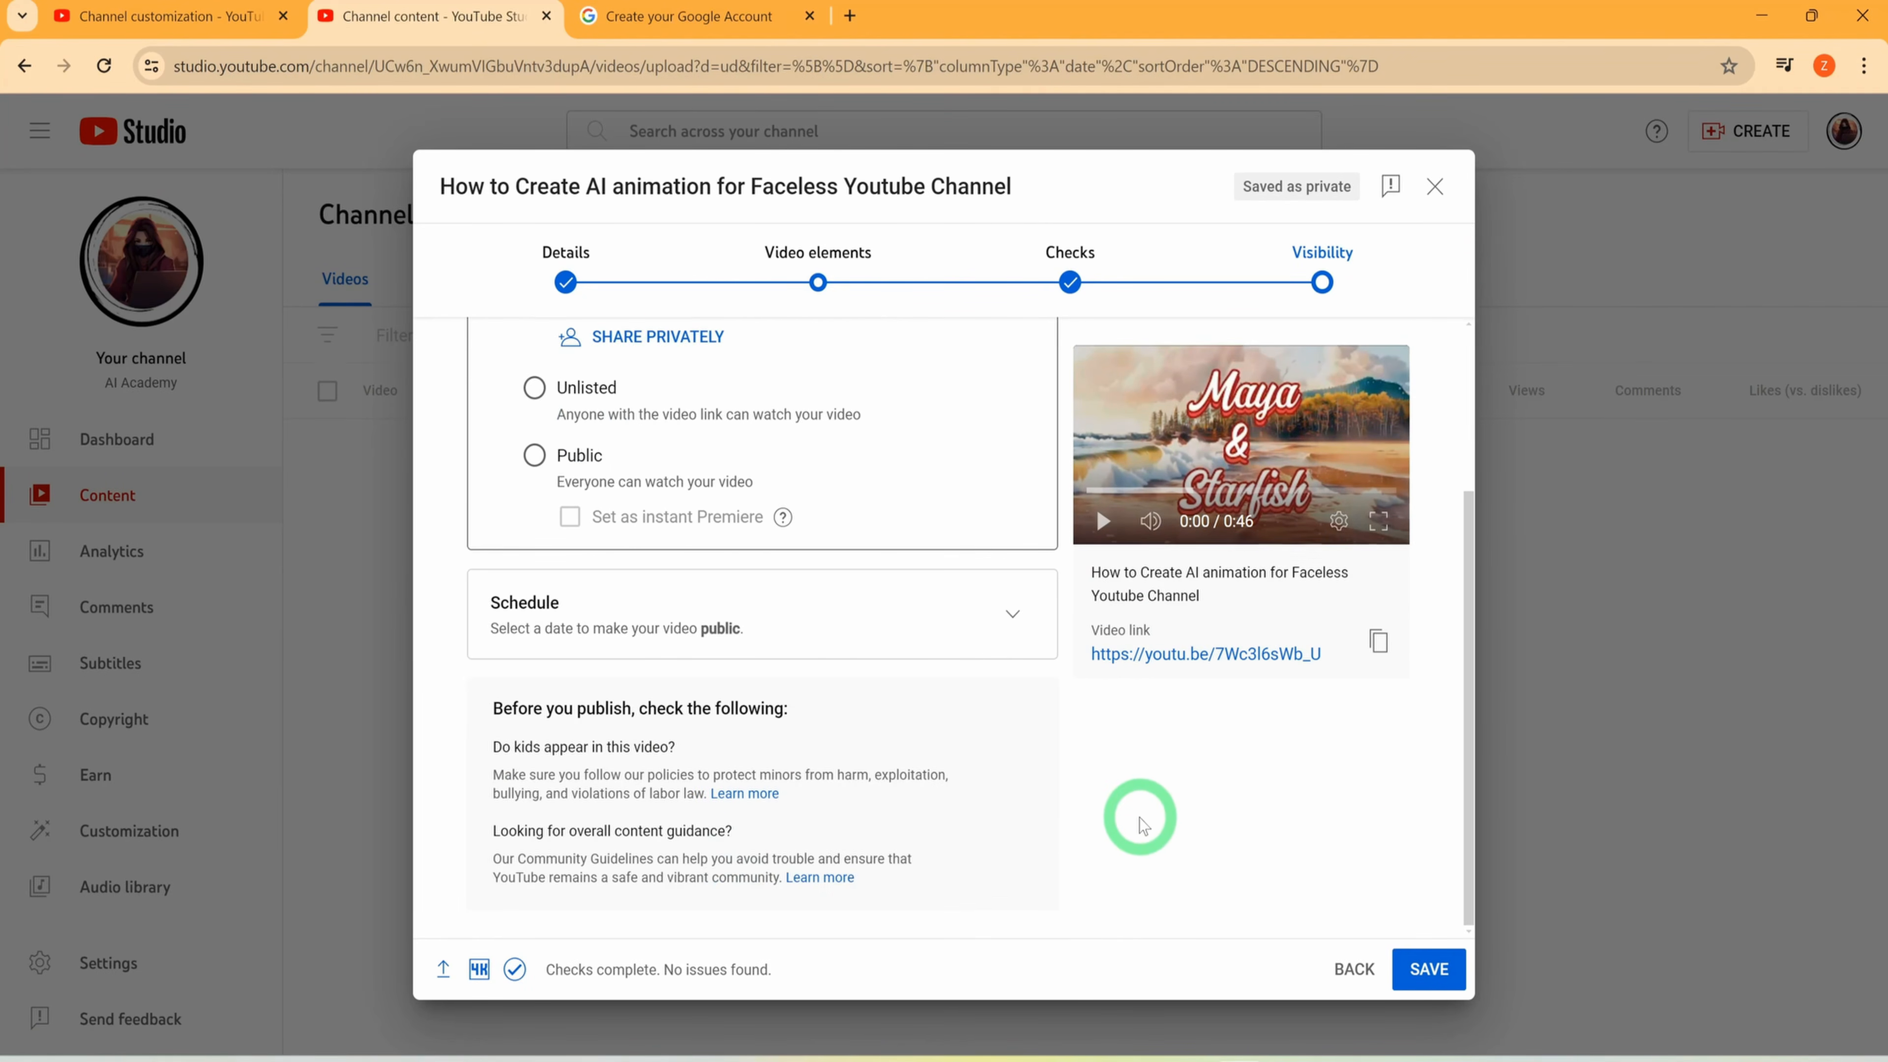